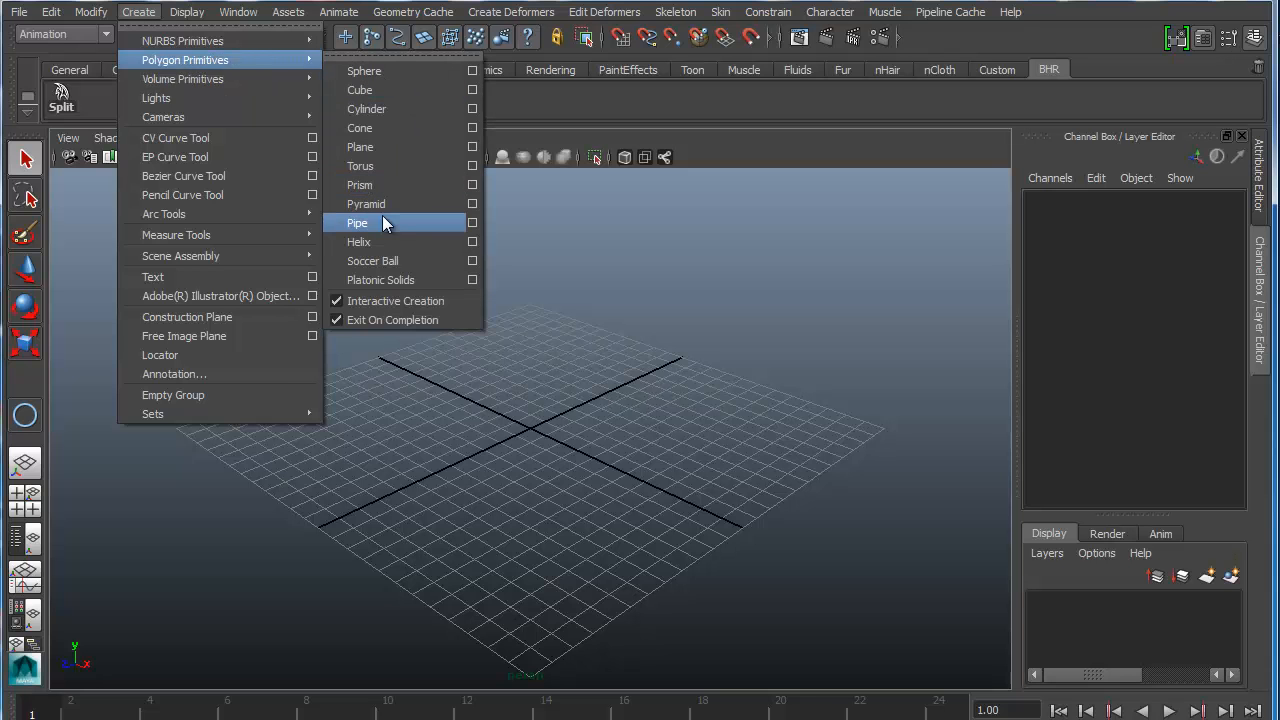
# Step: Create a polygon plane covering the whole grid as the ground and display it shaded
pyautogui.click(375, 147)
pyautogui.moveTo(172, 428); pyautogui.dragTo(888, 433)
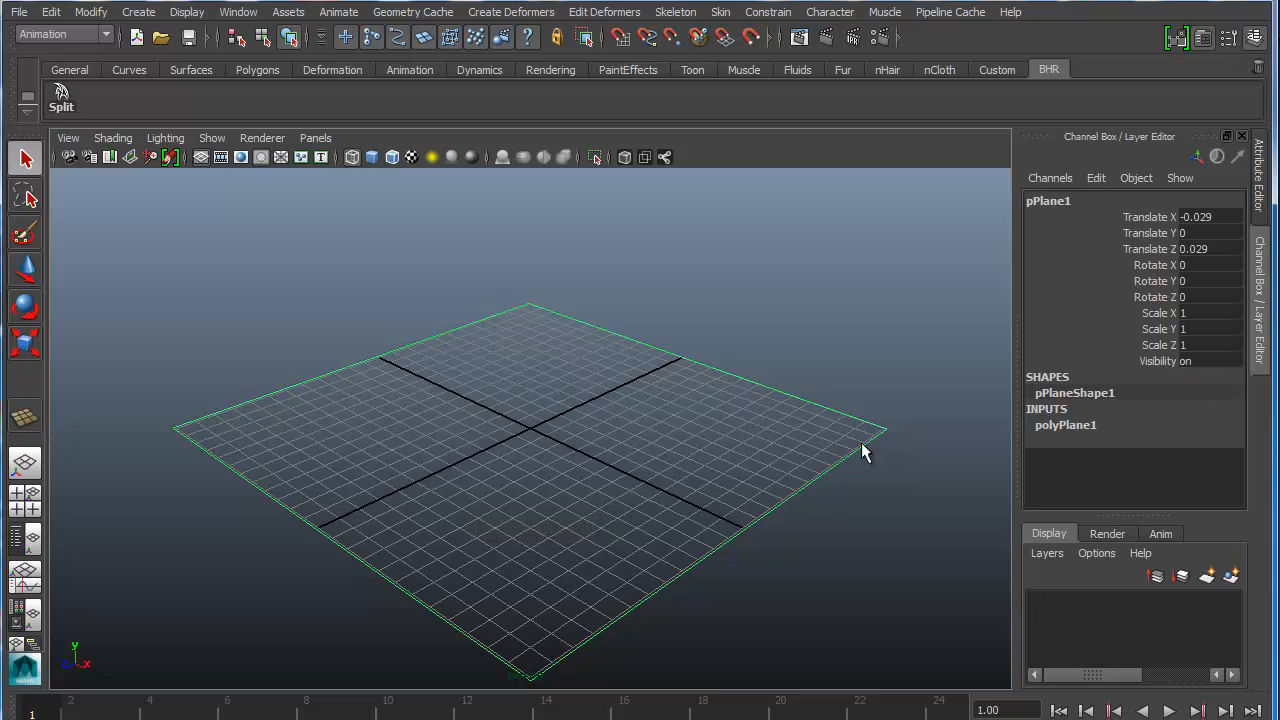
pyautogui.keyDown('alt'); pyautogui.moveTo(669, 442); pyautogui.dragTo(710, 446); pyautogui.keyUp('alt')
pyautogui.press('5')
pyautogui.moveTo(455, 452)
pyautogui.keyDown('alt'); pyautogui.mouseDown()
pyautogui.moveTo(709, 440)
pyautogui.moveTo(406, 441)
pyautogui.moveTo(605, 445)
pyautogui.mouseUp(); pyautogui.keyUp('alt')
pyautogui.moveTo(401, 383)
pyautogui.keyDown('alt'); pyautogui.mouseDown()
pyautogui.moveTo(551, 417)
pyautogui.moveTo(526, 420)
pyautogui.moveTo(700, 250)
pyautogui.mouseUp(); pyautogui.keyUp('alt')
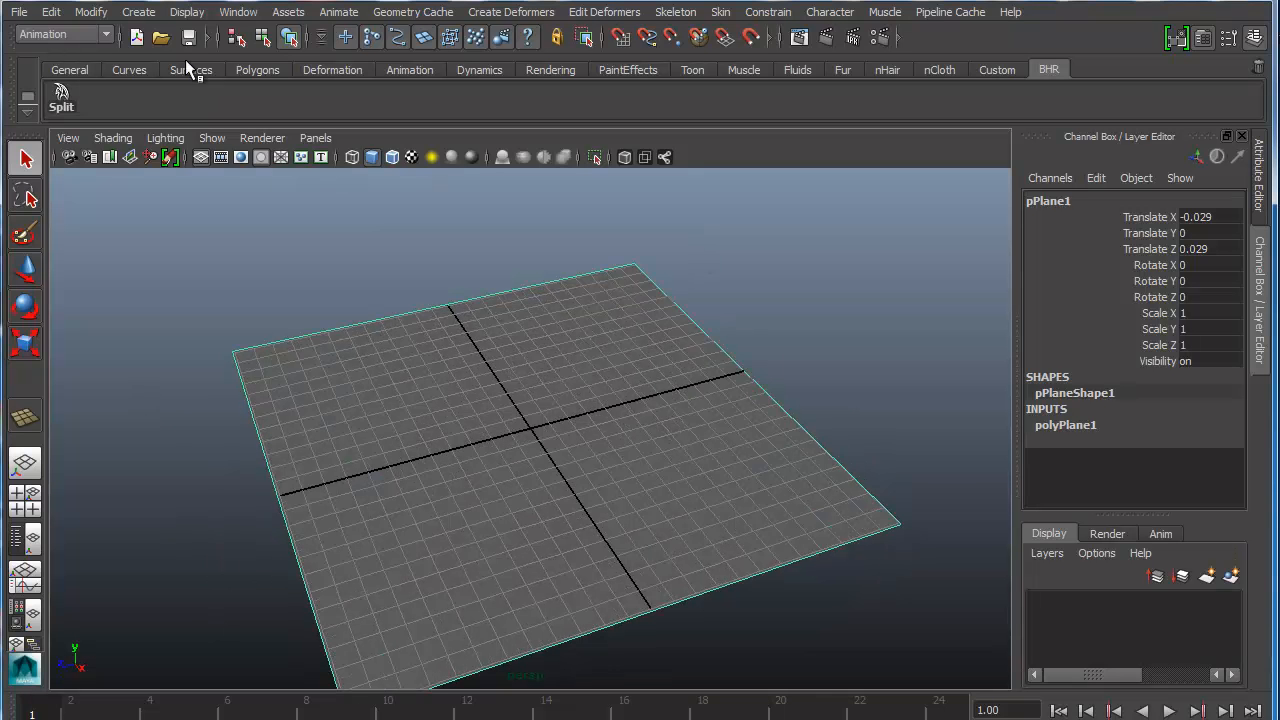
# Step: Create a tall thin polygon cube near the plane's center, about 1.53 wide, 3.33 high and 0.5 deep
pyautogui.click(138, 12)
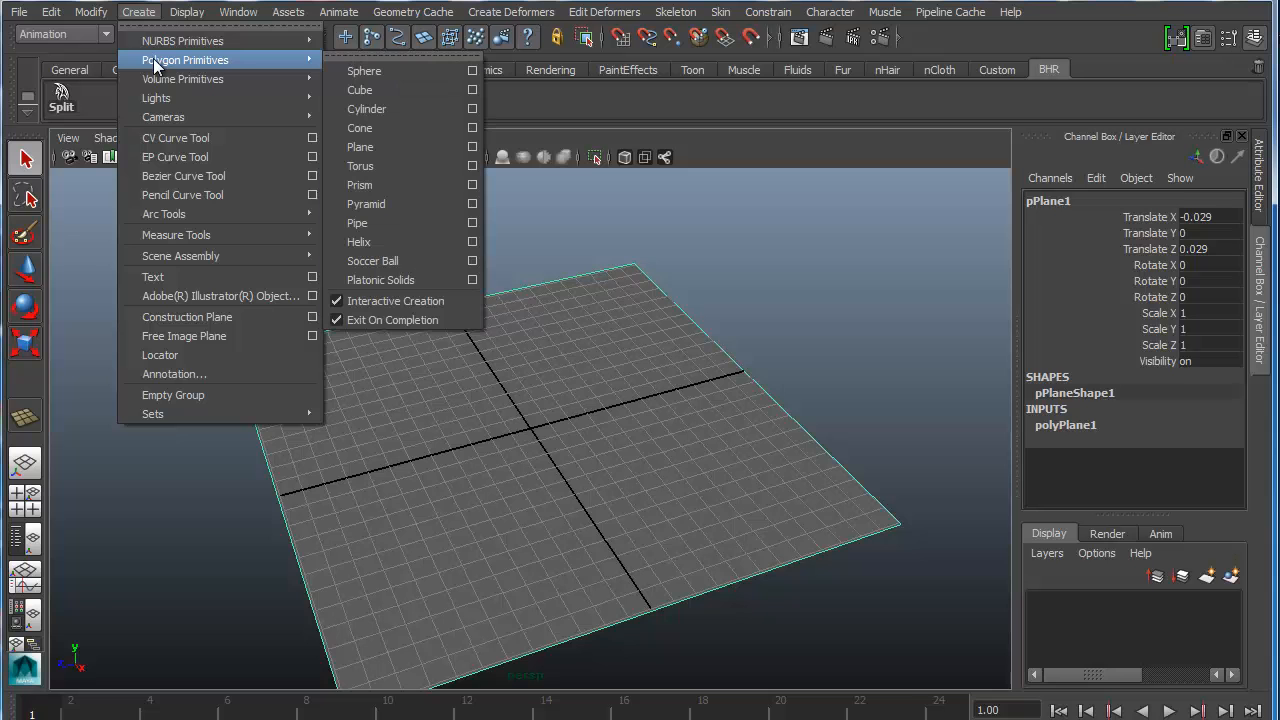
pyautogui.click(357, 91)
pyautogui.moveTo(423, 429)
pyautogui.keyDown('alt'); pyautogui.mouseDown()
pyautogui.moveTo(563, 380)
pyautogui.moveTo(584, 439)
pyautogui.moveTo(507, 450)
pyautogui.mouseUp(); pyautogui.keyUp('alt')
pyautogui.moveTo(504, 400)
pyautogui.mouseDown()
pyautogui.moveTo(487, 434)
pyautogui.moveTo(555, 447)
pyautogui.moveTo(533, 433)
pyautogui.moveTo(531, 352)
pyautogui.mouseUp()
pyautogui.keyDown('alt'); pyautogui.moveTo(531, 440); pyautogui.dragTo(570, 416); pyautogui.keyUp('alt')
# Step: Set the cube's width to 0.5, height to 3 and depth to 0.1
pyautogui.click(1058, 420)
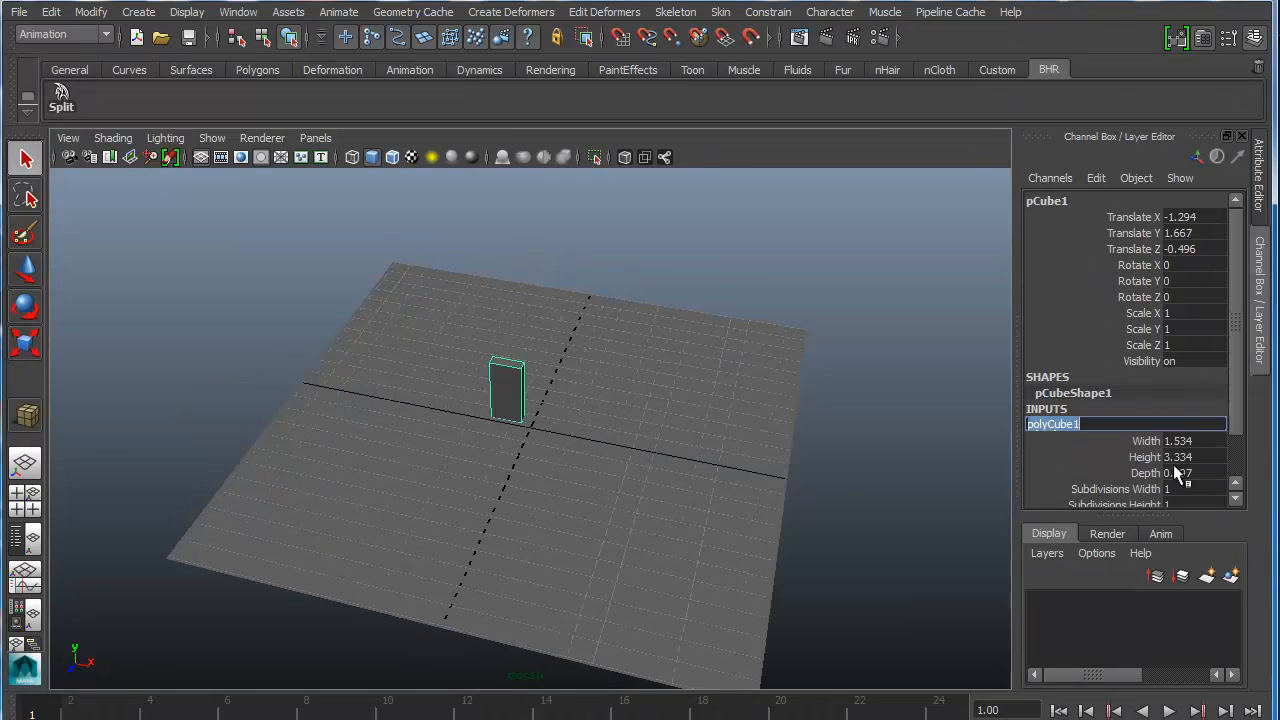
pyautogui.click(1180, 441)
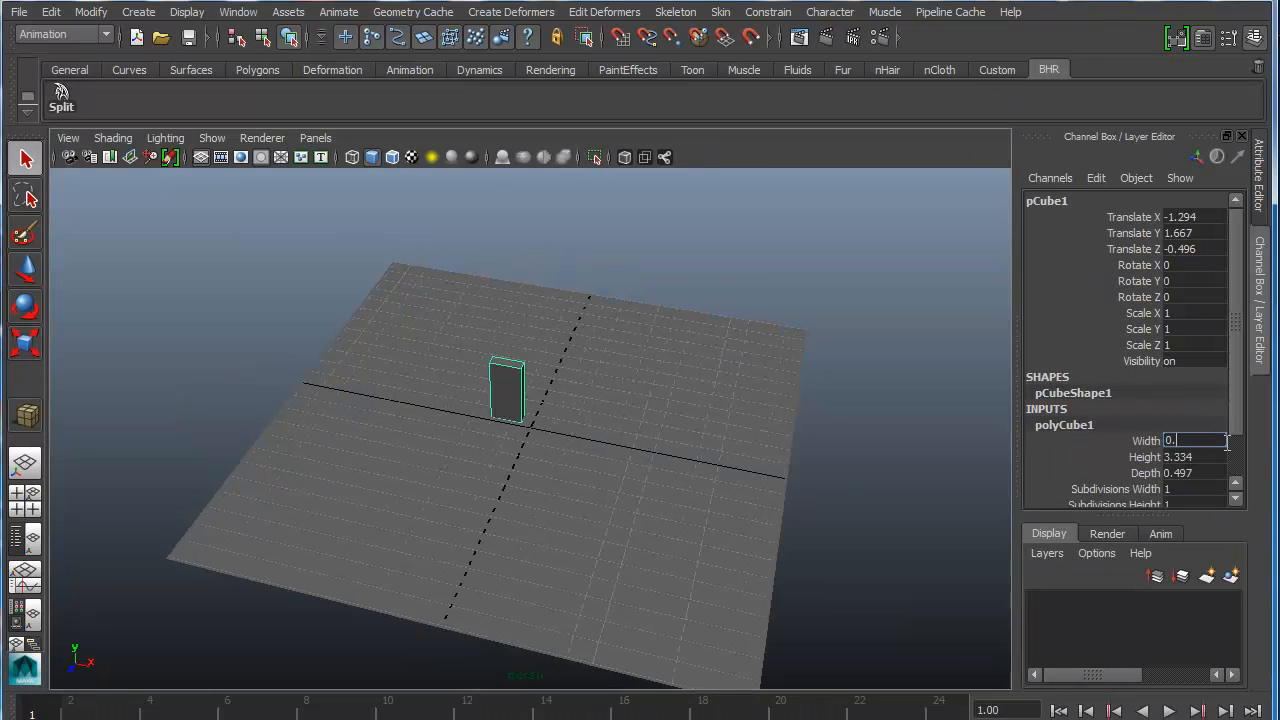
pyautogui.write('0.5')
pyautogui.scroll(-2, 1236, 445)
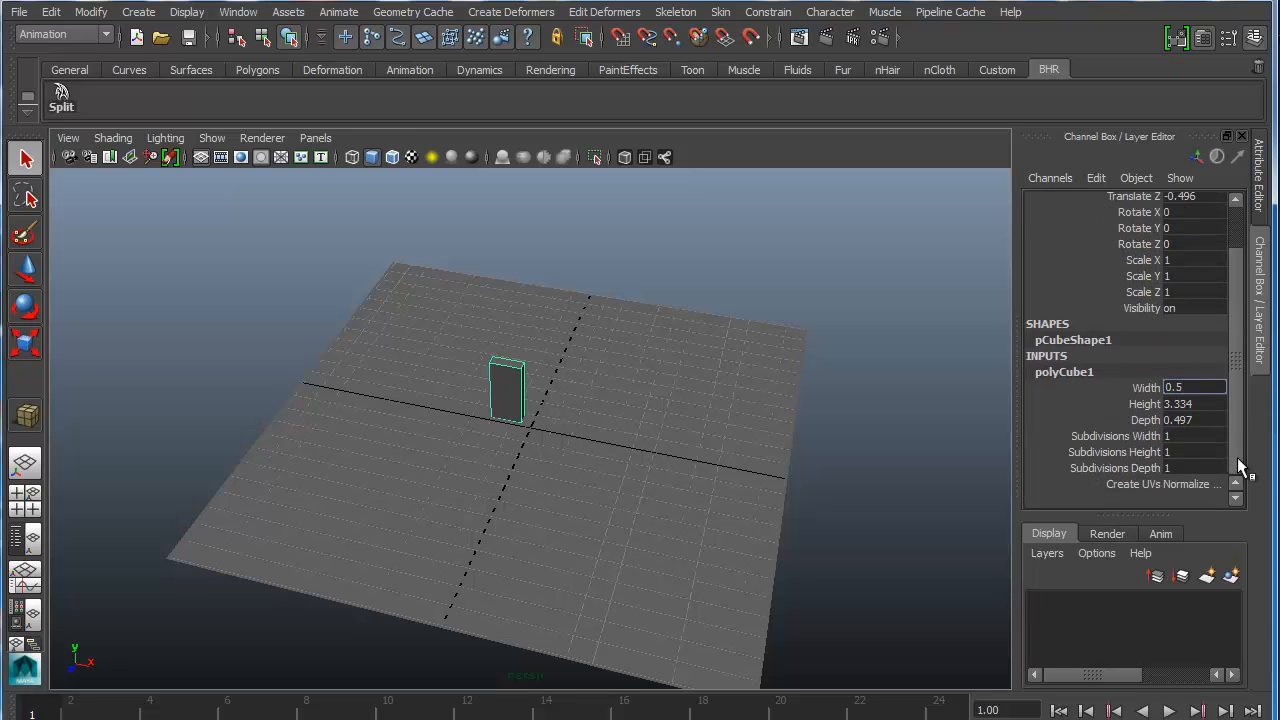
pyautogui.click(1212, 404)
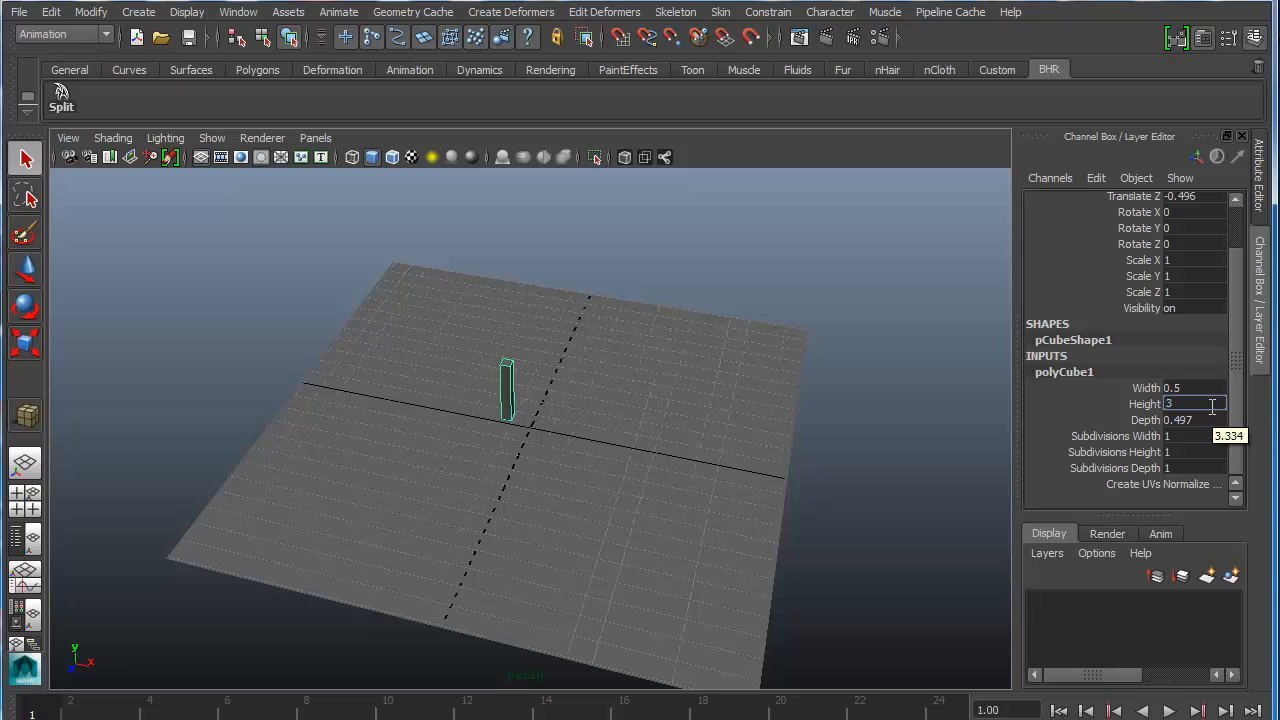
pyautogui.write('3')
pyautogui.click(1207, 420)
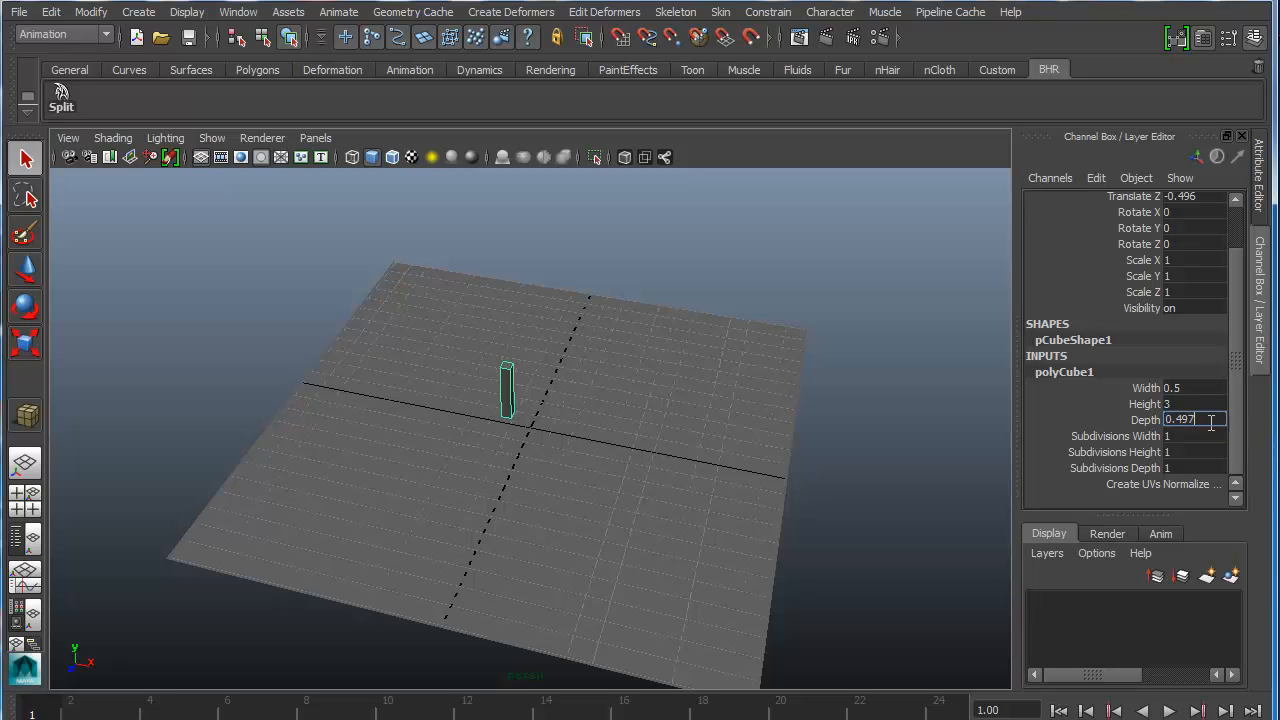
pyautogui.write('0.1')
pyautogui.press('Return')
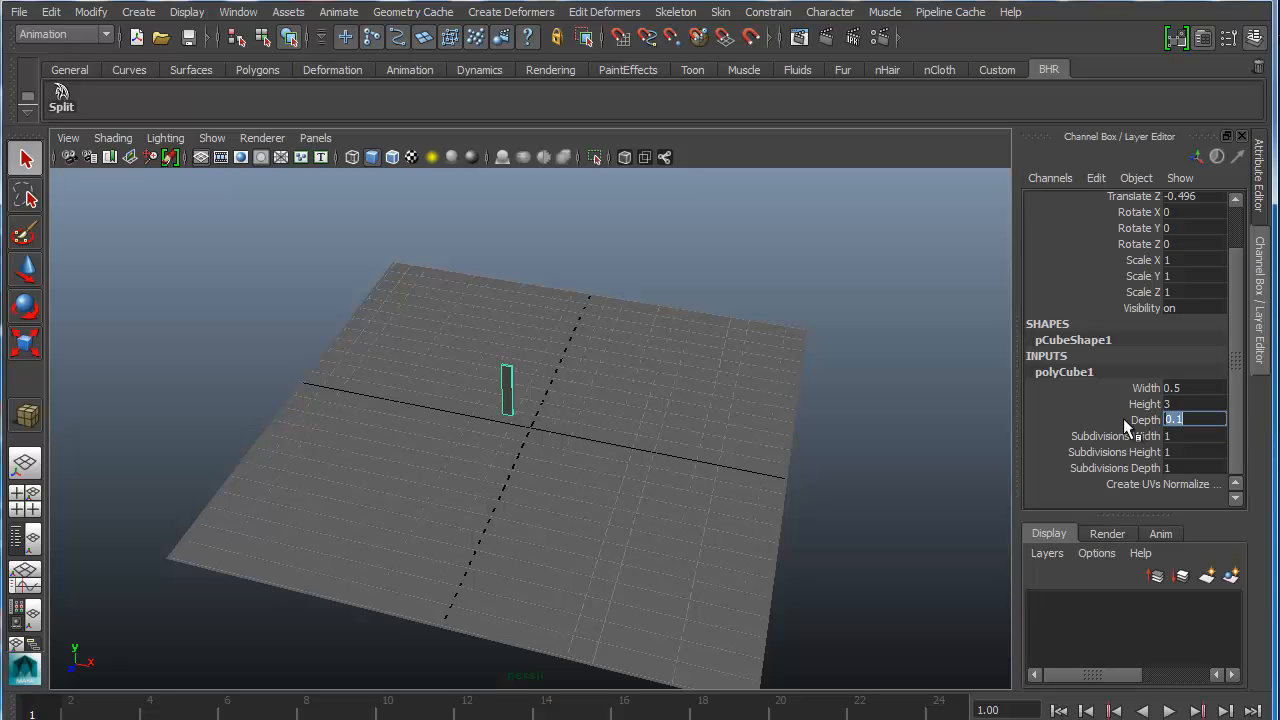
# Step: Set the cube's width subdivisions to 2
pyautogui.keyDown('alt'); pyautogui.moveTo(603, 414); pyautogui.dragTo(660, 385); pyautogui.keyUp('alt')
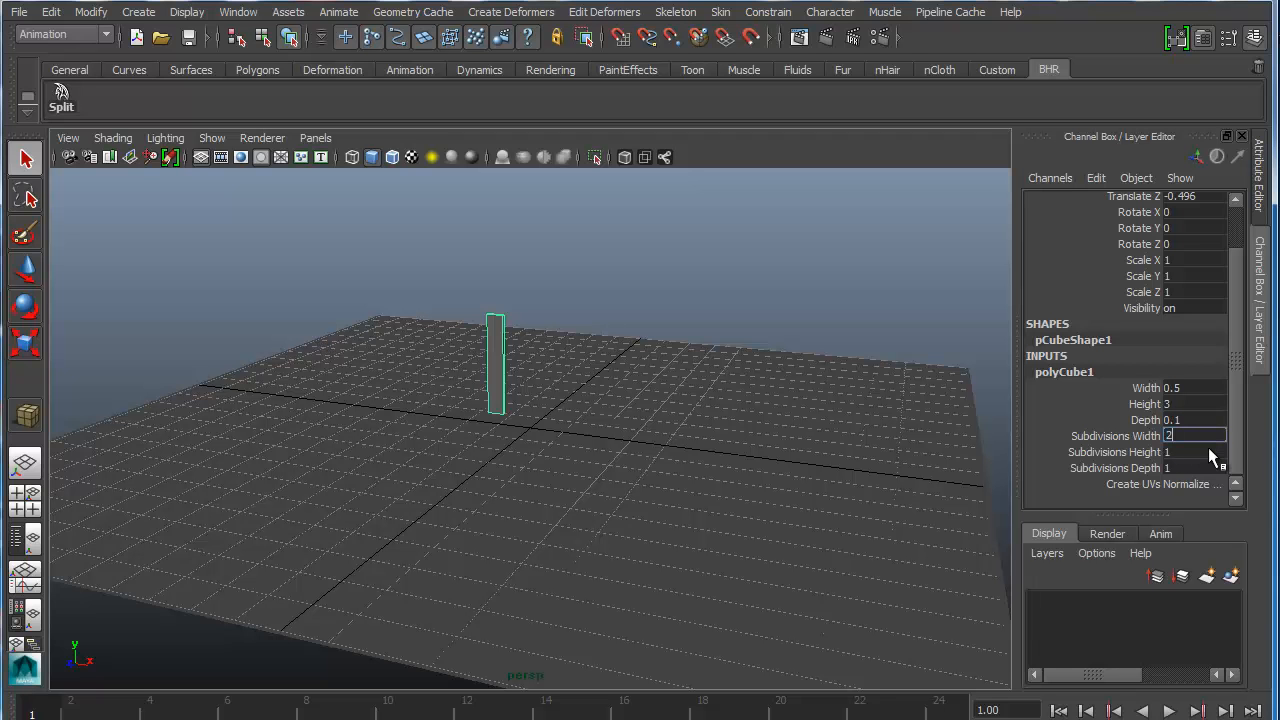
pyautogui.keyDown('alt'); pyautogui.moveTo(626, 396); pyautogui.dragTo(597, 366); pyautogui.keyUp('alt')
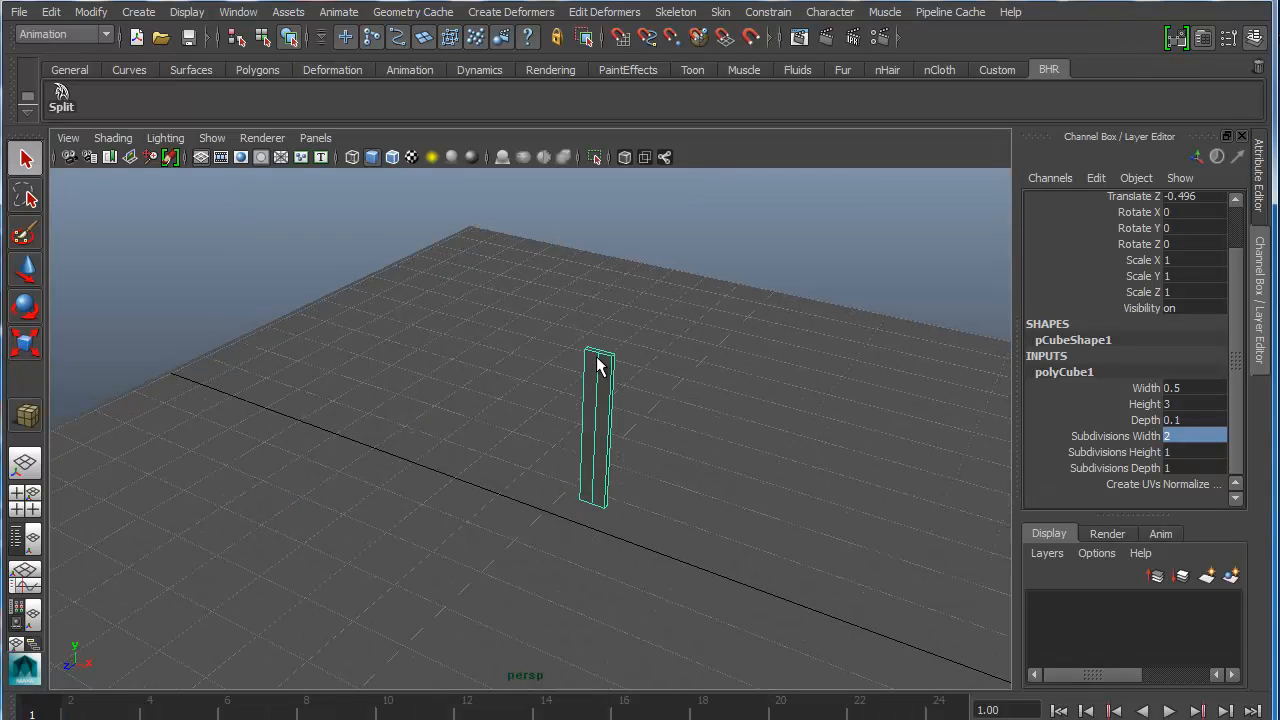
pyautogui.scroll(5, 597, 362)
pyautogui.keyDown('alt'); pyautogui.moveTo(596, 364); pyautogui.dragTo(412, 433, button='middle'); pyautogui.keyUp('alt')
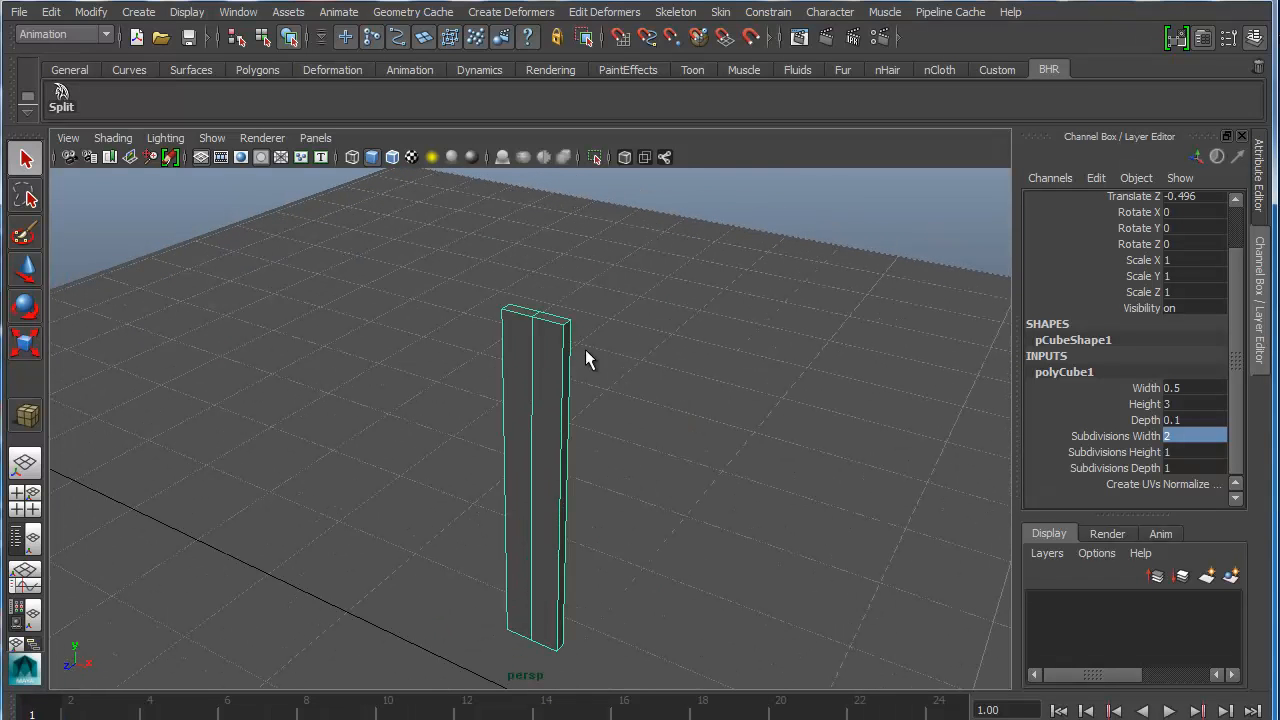
# Step: Place the cube at the origin by setting Translate X, Y and Z to 0
pyautogui.click(1191, 198)
pyautogui.scroll(2, 1208, 218)
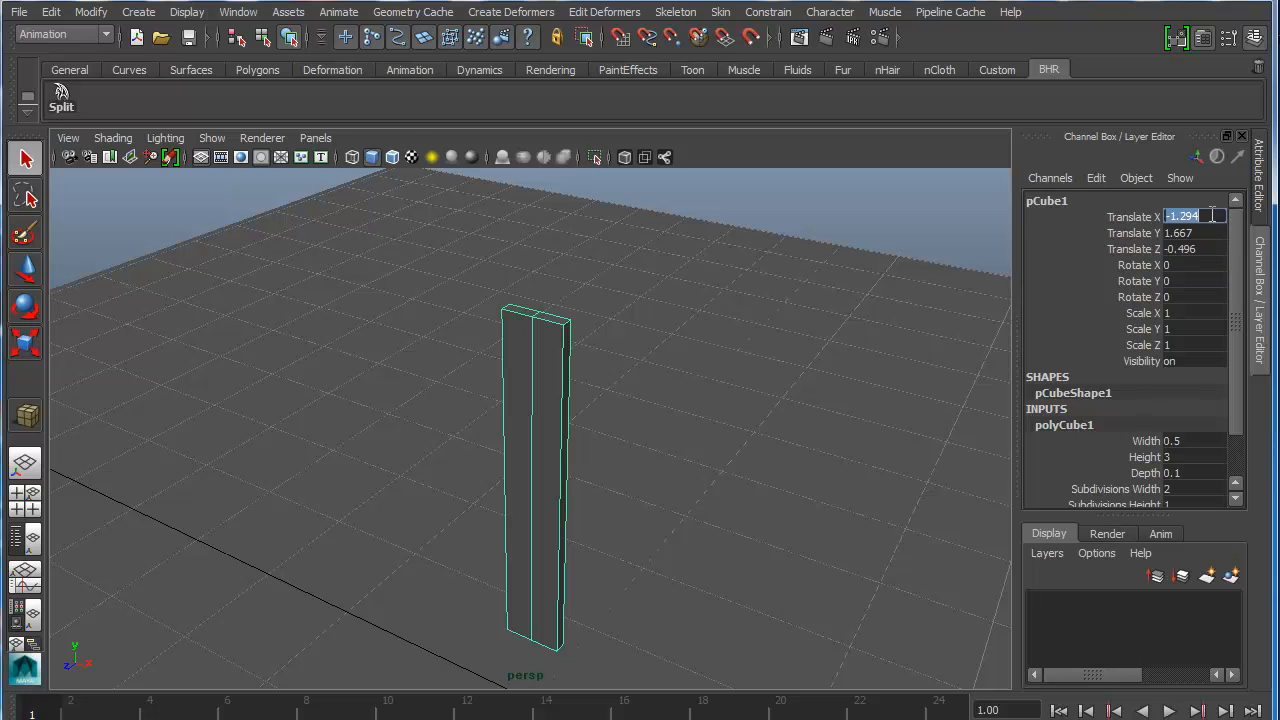
pyautogui.write('0')
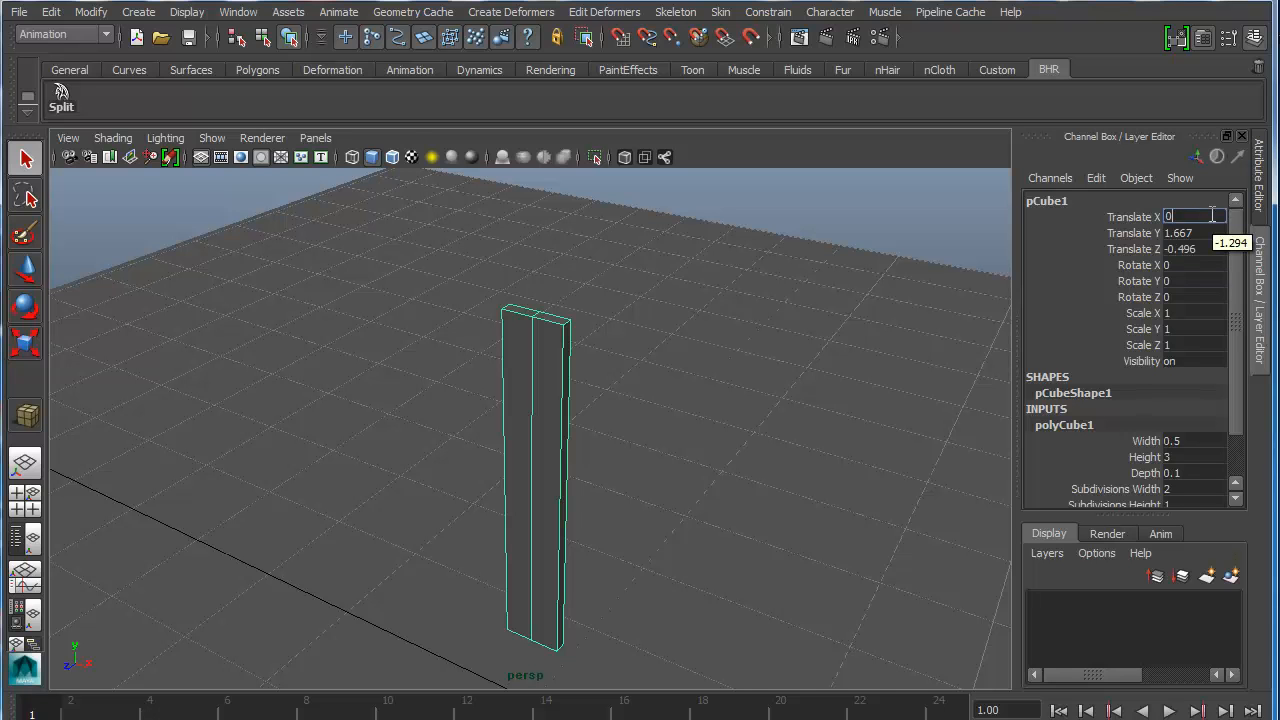
pyautogui.press('Tab')
pyautogui.write('0')
pyautogui.press('Tab')
pyautogui.write('0')
pyautogui.press('Return')
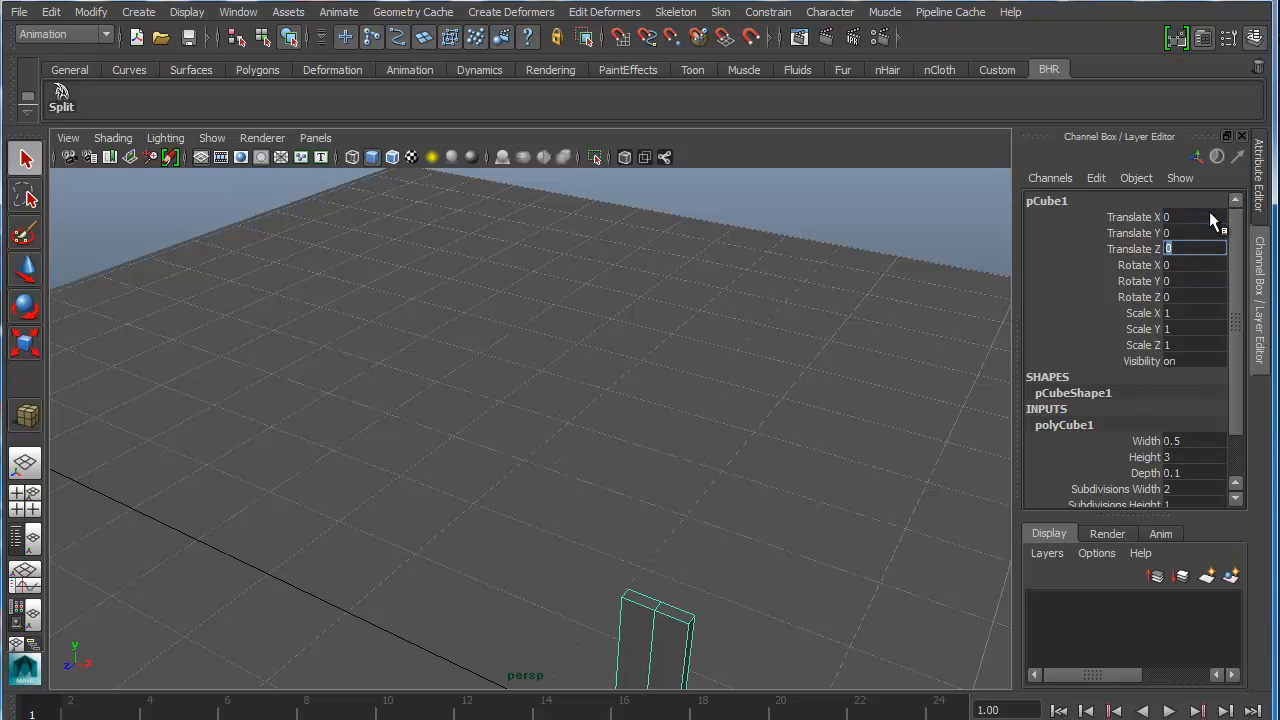
# Step: Raise the cube to Translate Y 1.5 so that its base rests on the ground plane
pyautogui.press('f')
pyautogui.keyDown('alt'); pyautogui.moveTo(731, 274); pyautogui.dragTo(616, 406); pyautogui.keyUp('alt')
pyautogui.press('w')
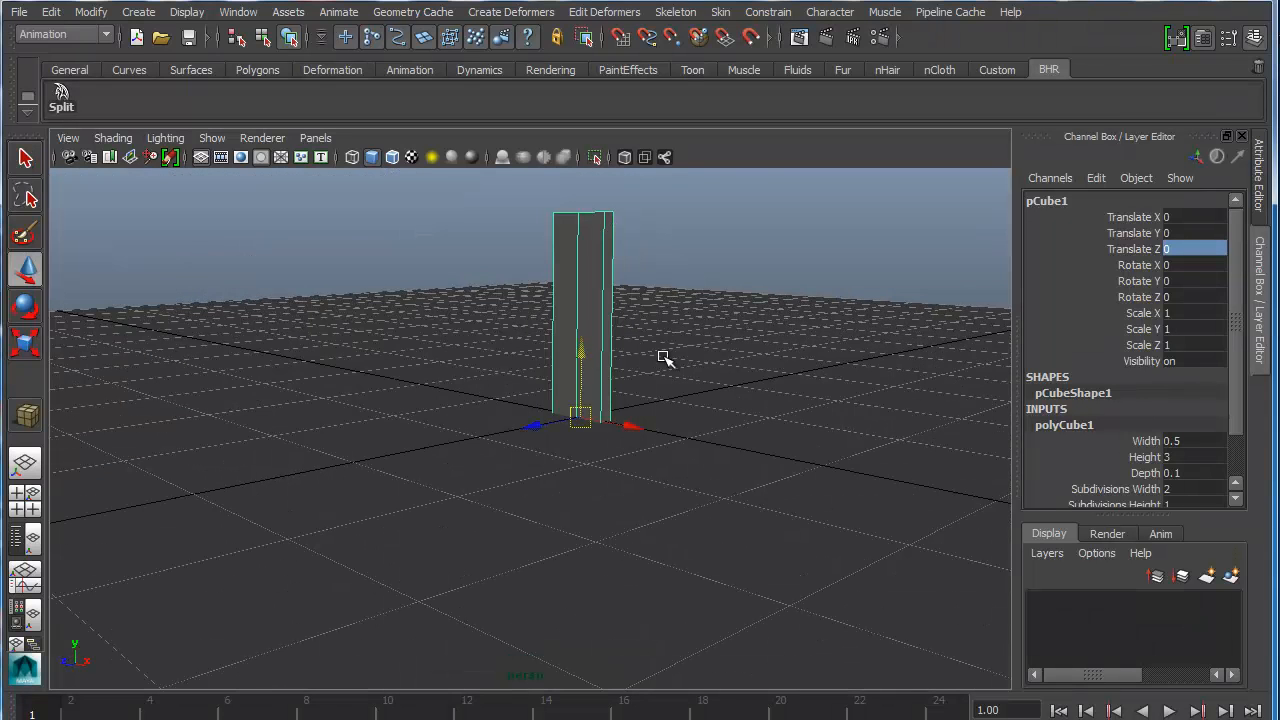
pyautogui.click(721, 357)
pyautogui.click(591, 337)
pyautogui.moveTo(582, 353); pyautogui.dragTo(583, 149)
pyautogui.keyDown('alt'); pyautogui.moveTo(589, 417); pyautogui.dragTo(529, 443); pyautogui.keyUp('alt')
pyautogui.moveTo(535, 183)
pyautogui.mouseDown()
pyautogui.moveTo(536, 195)
pyautogui.moveTo(533, 177)
pyautogui.mouseUp()
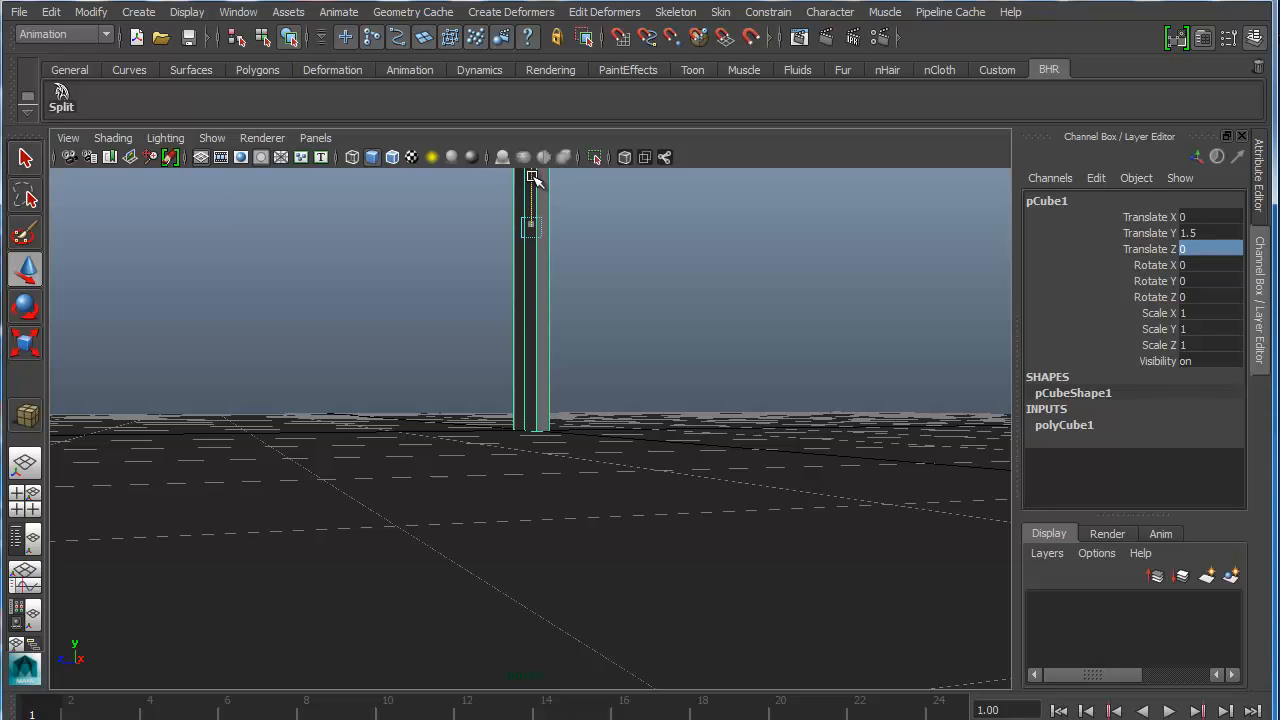
pyautogui.keyDown('alt'); pyautogui.moveTo(543, 380); pyautogui.dragTo(572, 416); pyautogui.keyUp('alt')
pyautogui.doubleClick(1218, 232)
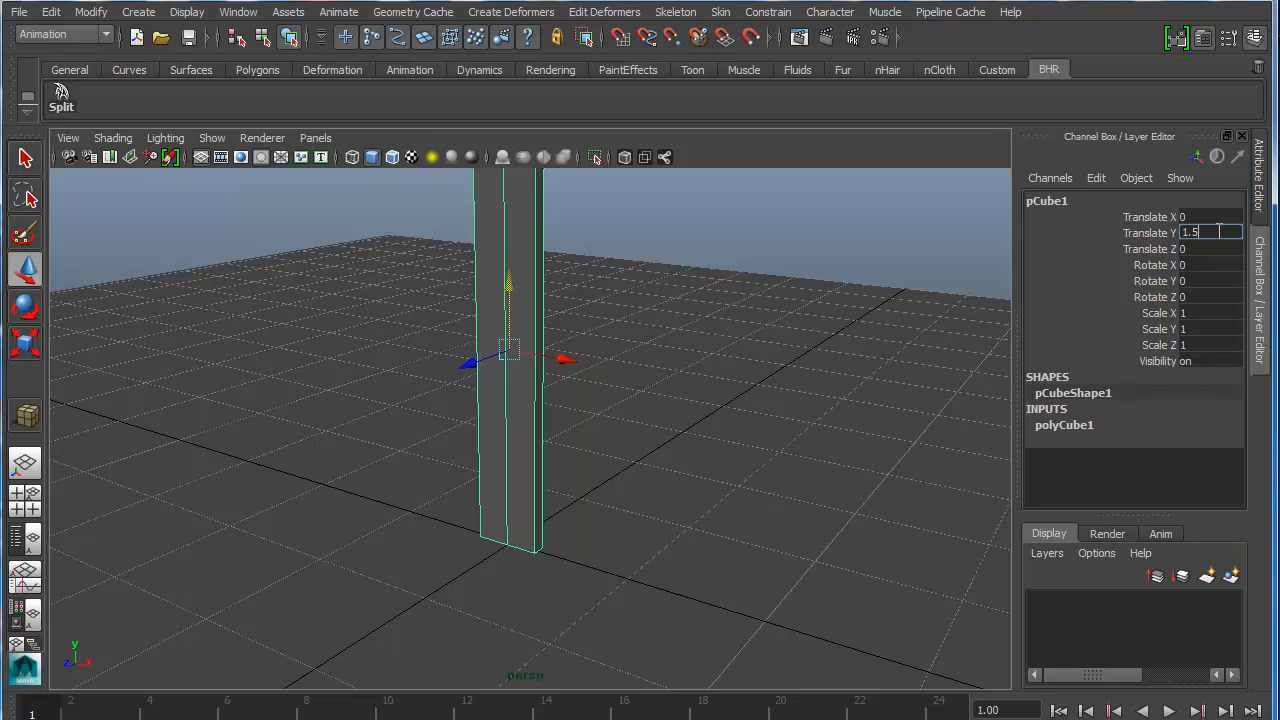
# Step: Raise the middle vertices of the board's top edge to form a pointed picket, and return to object mode
pyautogui.moveTo(546, 426)
pyautogui.keyDown('alt'); pyautogui.mouseDown()
pyautogui.moveTo(537, 421)
pyautogui.moveTo(555, 431)
pyautogui.mouseUp(); pyautogui.keyUp('alt')
pyautogui.keyDown('alt'); pyautogui.moveTo(555, 431); pyautogui.dragTo(554, 530, button='middle'); pyautogui.keyUp('alt')
pyautogui.moveTo(521, 252); pyautogui.dragTo(447, 250, button='right')
pyautogui.click(518, 245)
pyautogui.keyDown('alt'); pyautogui.moveTo(556, 311); pyautogui.dragTo(532, 230); pyautogui.keyUp('alt')
pyautogui.moveTo(557, 346)
pyautogui.keyDown('alt'); pyautogui.mouseDown()
pyautogui.moveTo(374, 331)
pyautogui.moveTo(538, 333)
pyautogui.mouseUp(); pyautogui.keyUp('alt')
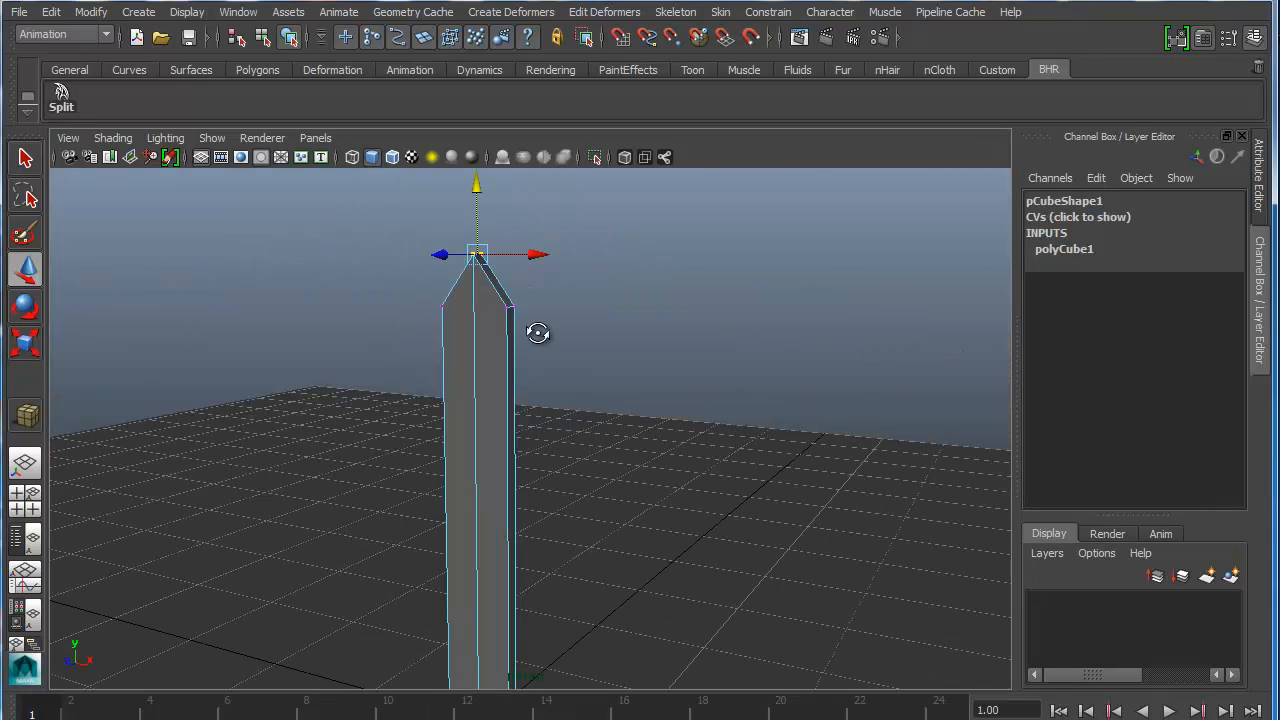
pyautogui.keyDown('alt'); pyautogui.moveTo(566, 400); pyautogui.dragTo(566, 363); pyautogui.keyUp('alt')
pyautogui.moveTo(566, 349); pyautogui.dragTo(614, 327, button='right')
pyautogui.click(557, 334)
pyautogui.keyDown('alt'); pyautogui.moveTo(557, 334); pyautogui.dragTo(467, 360); pyautogui.keyUp('alt')
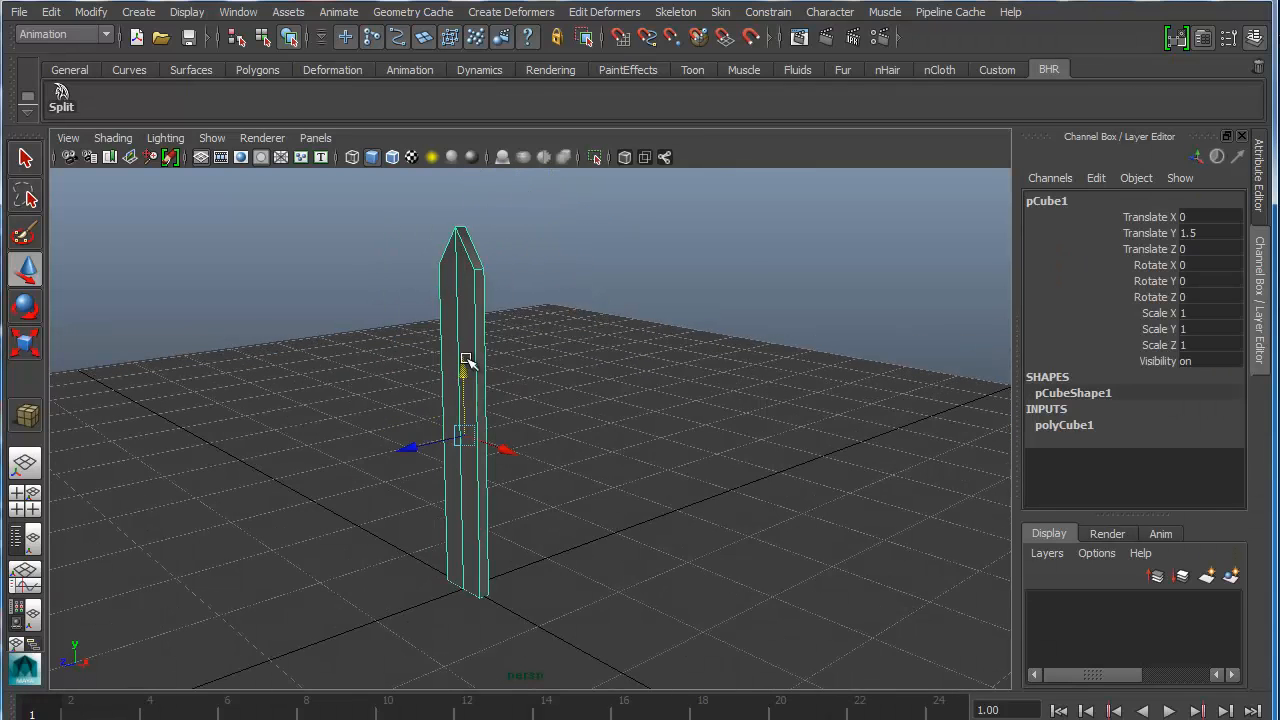
# Step: Create a small polygon sphere with a radius of about 0.088 on the ground in front of the picket
pyautogui.click(139, 12)
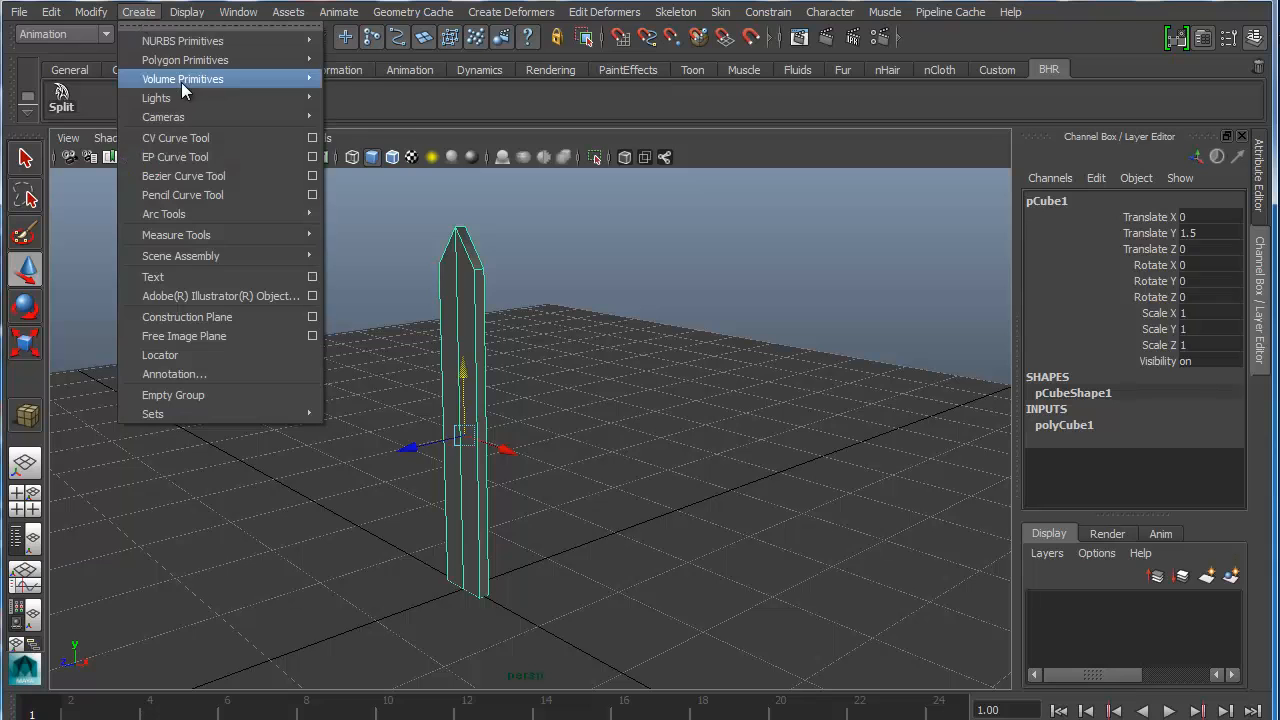
pyautogui.moveTo(182, 62)
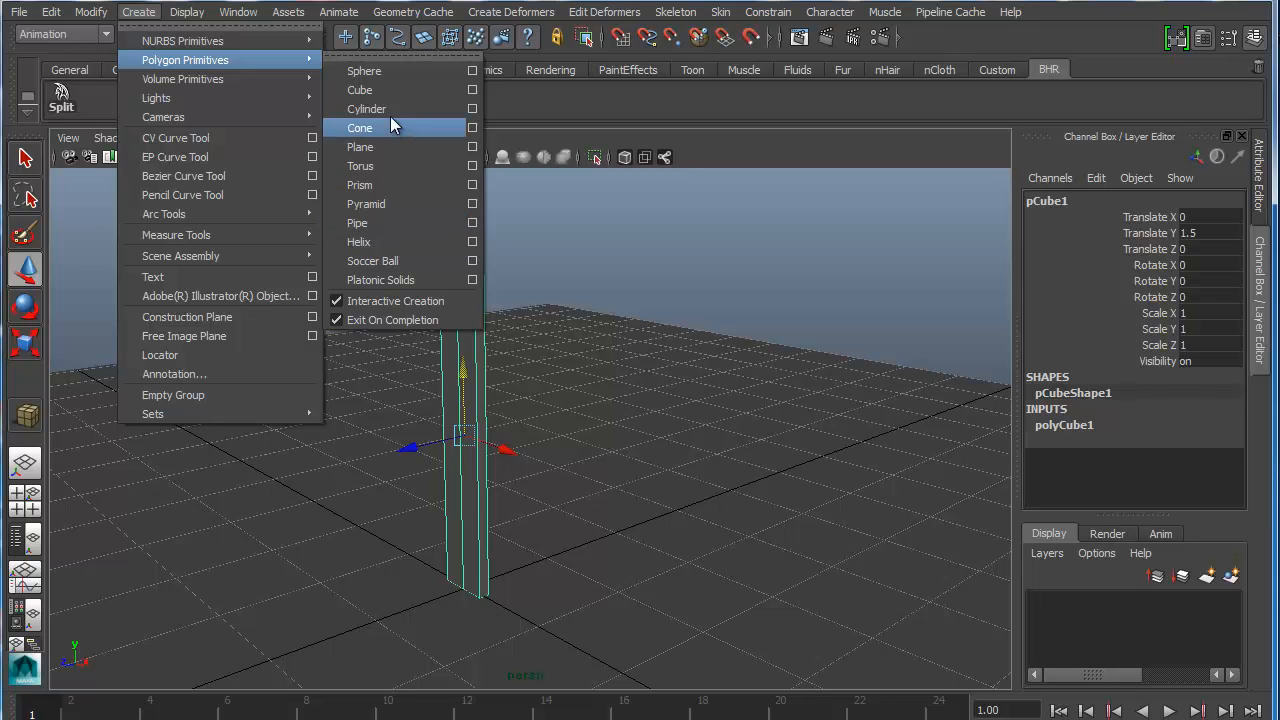
pyautogui.click(384, 71)
pyautogui.keyDown('alt'); pyautogui.moveTo(487, 473); pyautogui.dragTo(420, 600); pyautogui.keyUp('alt')
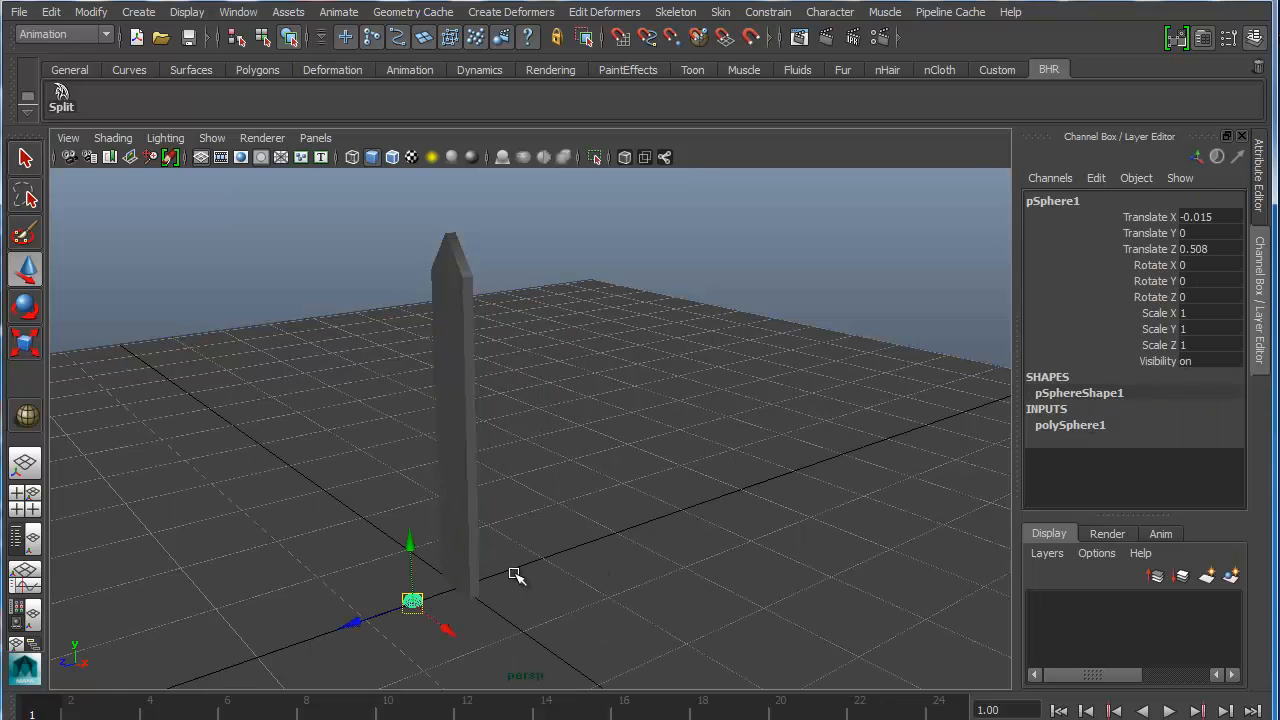
pyautogui.press('f')
pyautogui.keyDown('alt'); pyautogui.moveTo(491, 551); pyautogui.dragTo(543, 484); pyautogui.keyUp('alt')
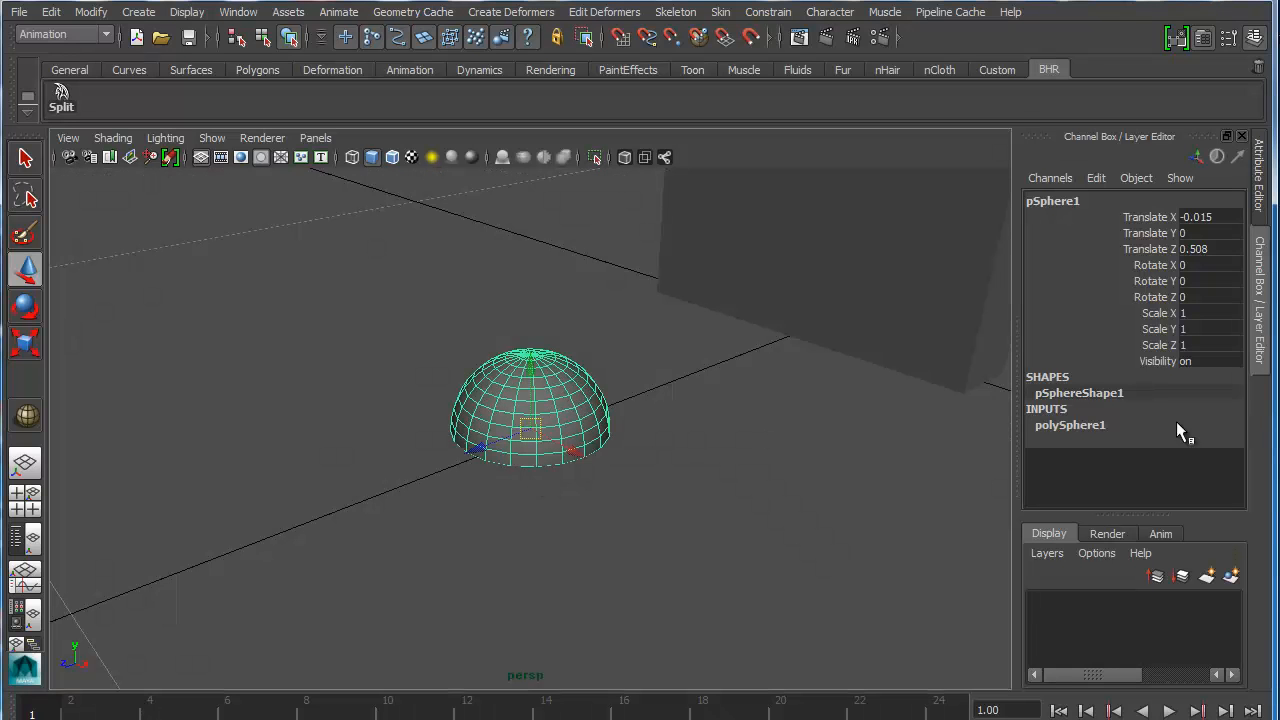
# Step: Set the sphere's axis and height subdivisions to 12 each
pyautogui.click(1062, 428)
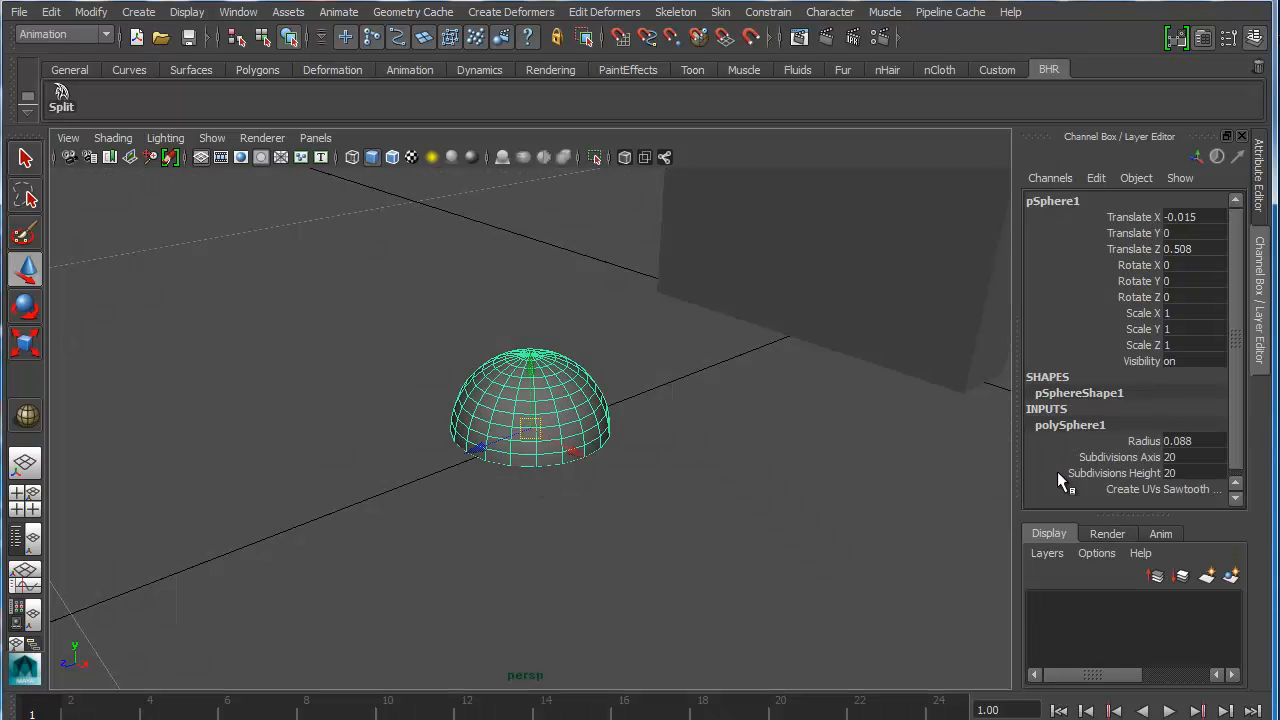
pyautogui.click(1186, 462)
pyautogui.write('12')
pyautogui.press('Tab')
pyautogui.write('12')
pyautogui.press('Return')
# Step: Flatten the sphere vertically to a Y scale of about 0.345
pyautogui.keyDown('alt'); pyautogui.moveTo(573, 493); pyautogui.dragTo(523, 457); pyautogui.keyUp('alt')
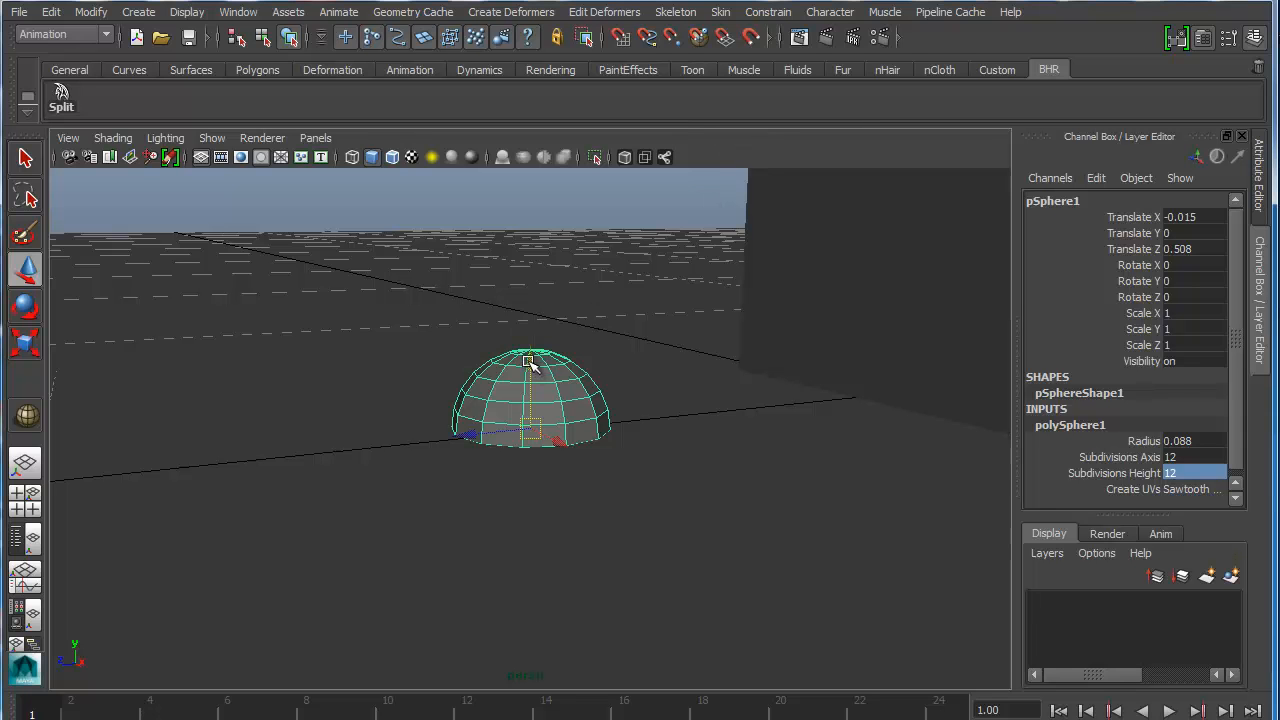
pyautogui.press('r')
pyautogui.moveTo(531, 339); pyautogui.dragTo(555, 418)
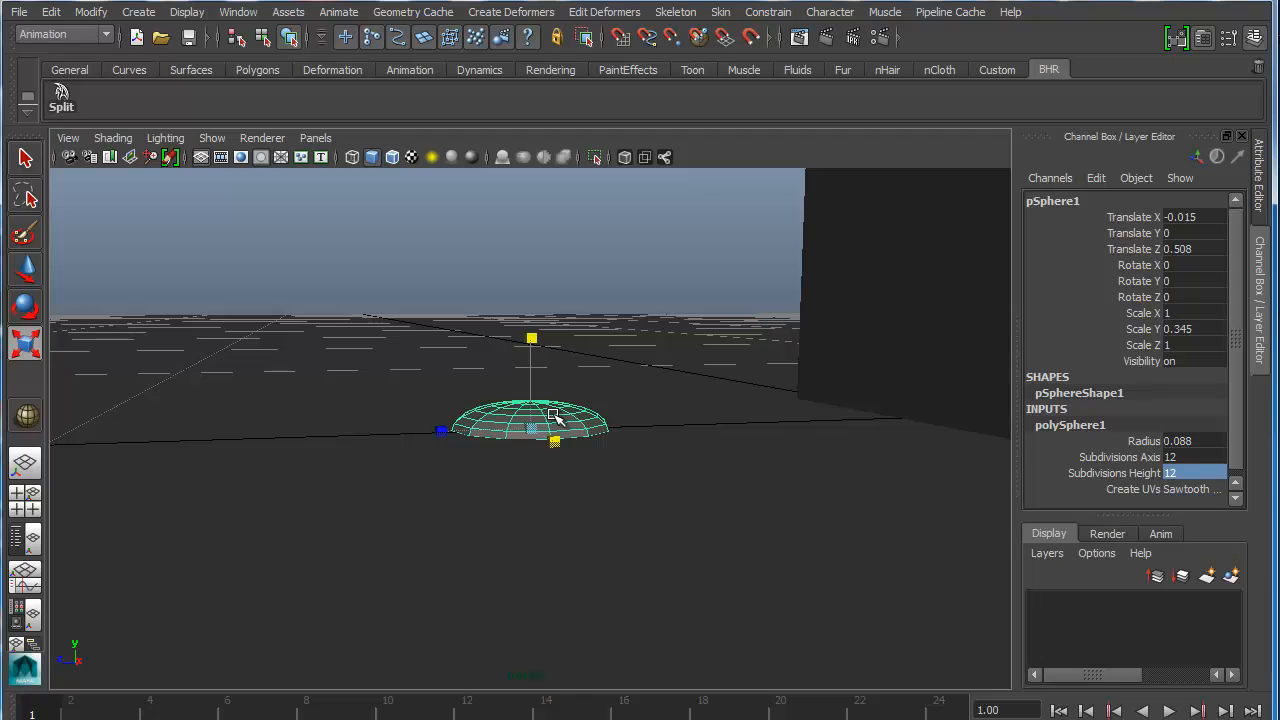
# Step: Delete the faces of the flattened sphere's lower half in wireframe display and reselect the remaining dome as an object
pyautogui.rightClick(555, 418)
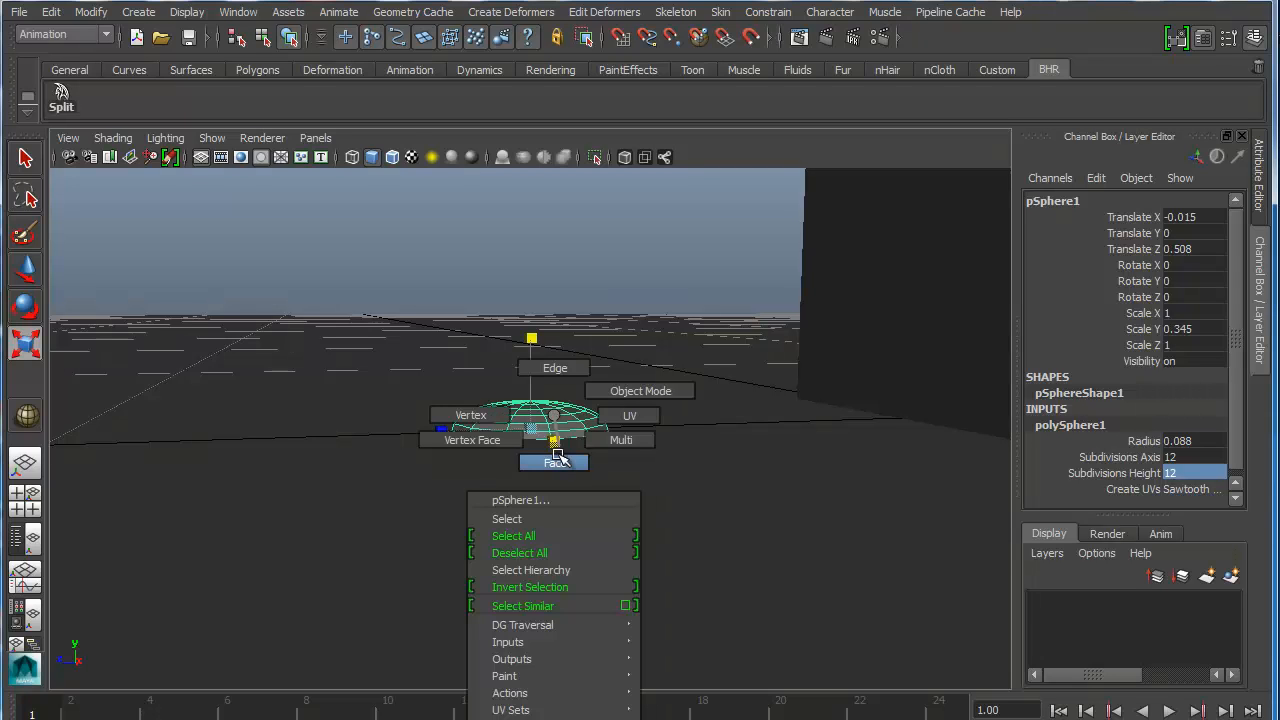
pyautogui.moveTo(555, 416); pyautogui.dragTo(558, 462, button='right')
pyautogui.keyDown('alt'); pyautogui.moveTo(557, 462); pyautogui.dragTo(540, 449); pyautogui.keyUp('alt')
pyautogui.press('4')
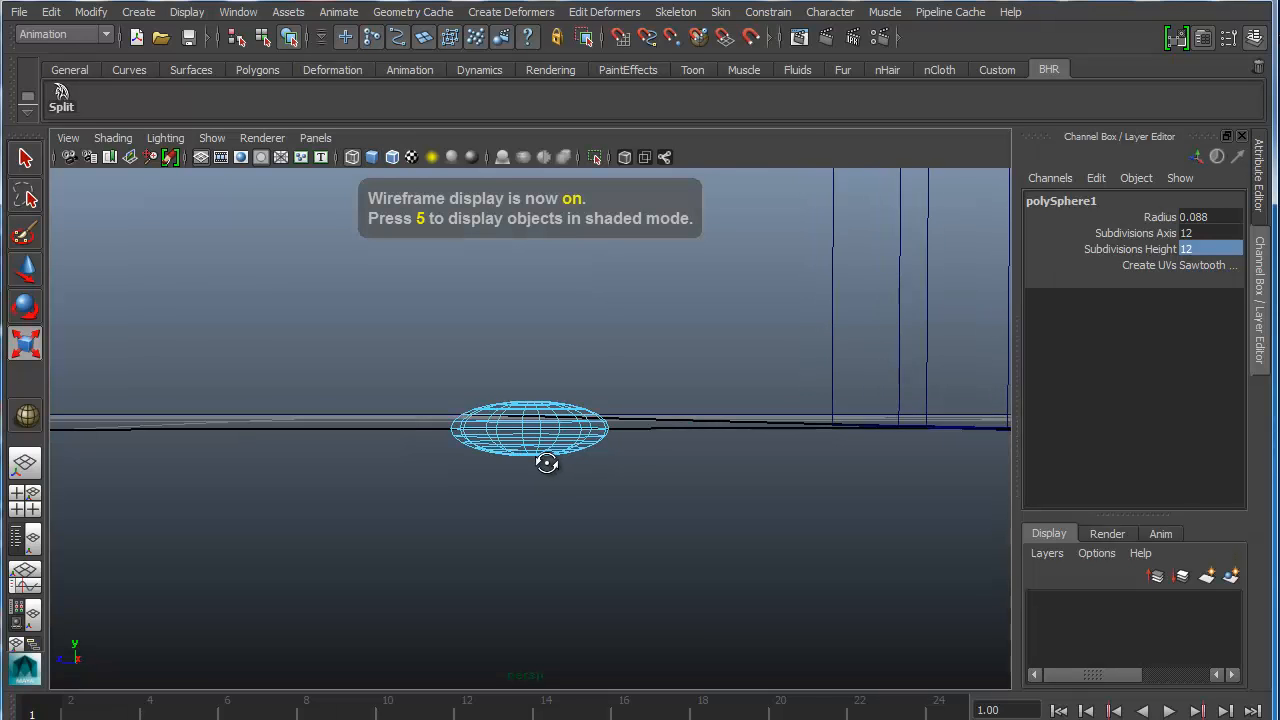
pyautogui.keyDown('alt'); pyautogui.moveTo(531, 469); pyautogui.dragTo(744, 476, button='right'); pyautogui.keyUp('alt')
pyautogui.keyDown('alt'); pyautogui.moveTo(517, 466); pyautogui.dragTo(518, 466); pyautogui.keyUp('alt')
pyautogui.moveTo(746, 566); pyautogui.dragTo(276, 432)
pyautogui.press('Delete')
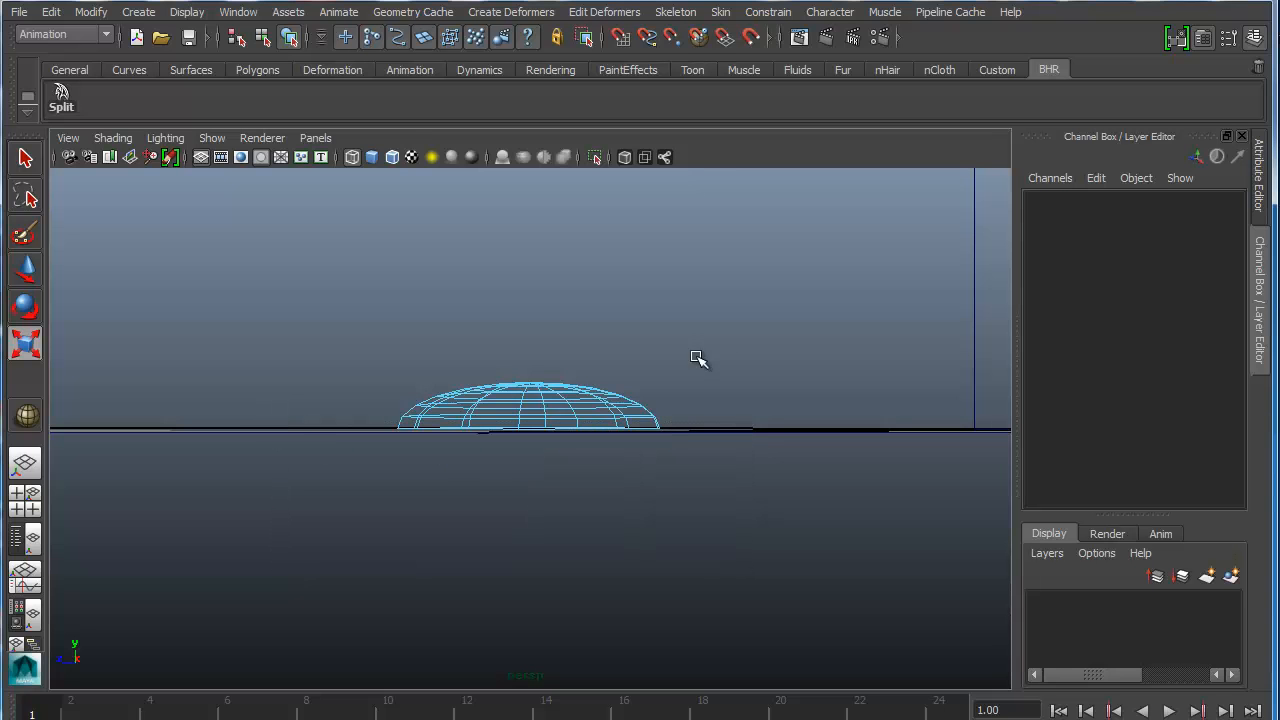
pyautogui.moveTo(541, 387); pyautogui.dragTo(590, 366, button='right')
pyautogui.click(499, 388)
# Step: Move the dome to the picket's base at Translate Z of about 0.015 and set its Rotate X to 90
pyautogui.scroll(-5, 549, 428)
pyautogui.keyDown('alt'); pyautogui.moveTo(551, 430); pyautogui.dragTo(565, 512); pyautogui.keyUp('alt')
pyautogui.press('w')
pyautogui.moveTo(463, 527); pyautogui.dragTo(690, 447)
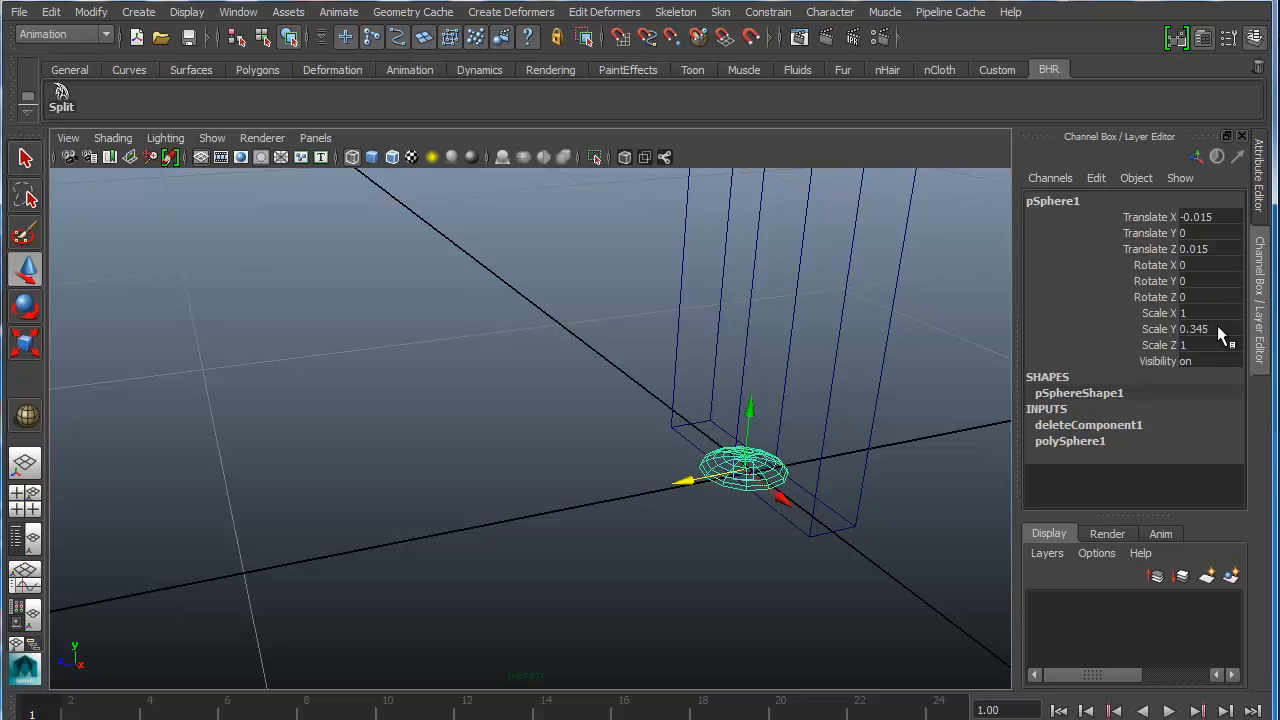
pyautogui.click(1231, 263)
pyautogui.press('Return')
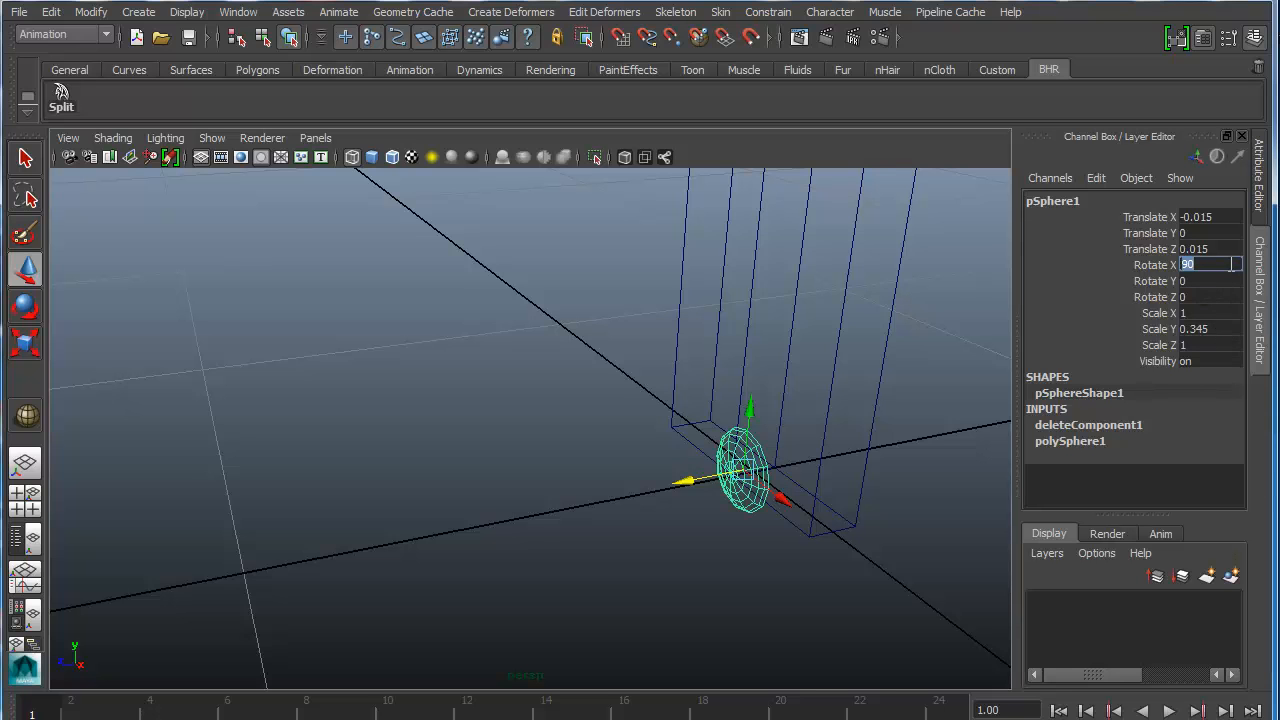
# Step: Switch to shaded display and raise the dome to the upper part of the picket, at Translate Y of about 2.54
pyautogui.moveTo(757, 505)
pyautogui.keyDown('alt'); pyautogui.mouseDown()
pyautogui.moveTo(663, 471)
pyautogui.moveTo(712, 513)
pyautogui.moveTo(686, 520)
pyautogui.moveTo(774, 526)
pyautogui.moveTo(778, 514)
pyautogui.moveTo(697, 565)
pyautogui.moveTo(635, 495)
pyautogui.mouseUp(); pyautogui.keyUp('alt')
pyautogui.press('5')
pyautogui.keyDown('alt'); pyautogui.moveTo(635, 495); pyautogui.dragTo(632, 612, button='middle'); pyautogui.keyUp('alt')
pyautogui.moveTo(588, 547); pyautogui.dragTo(588, 176)
pyautogui.keyDown('alt'); pyautogui.moveTo(605, 291); pyautogui.dragTo(610, 415, button='middle'); pyautogui.keyUp('alt')
pyautogui.scroll(-6, 610, 415)
pyautogui.moveTo(553, 352); pyautogui.dragTo(556, 246)
pyautogui.scroll(6, 557, 332)
pyautogui.keyDown('alt'); pyautogui.moveTo(591, 329); pyautogui.dragTo(580, 450, button='middle'); pyautogui.keyUp('alt')
# Step: Scale the dome down uniformly to about 0.486 in X and position it near the picket's side edge at about X -0.138
pyautogui.keyDown('alt'); pyautogui.moveTo(550, 380); pyautogui.dragTo(524, 344); pyautogui.keyUp('alt')
pyautogui.press('r')
pyautogui.press('w')
pyautogui.moveTo(603, 346); pyautogui.dragTo(592, 344)
pyautogui.scroll(5, 563, 383)
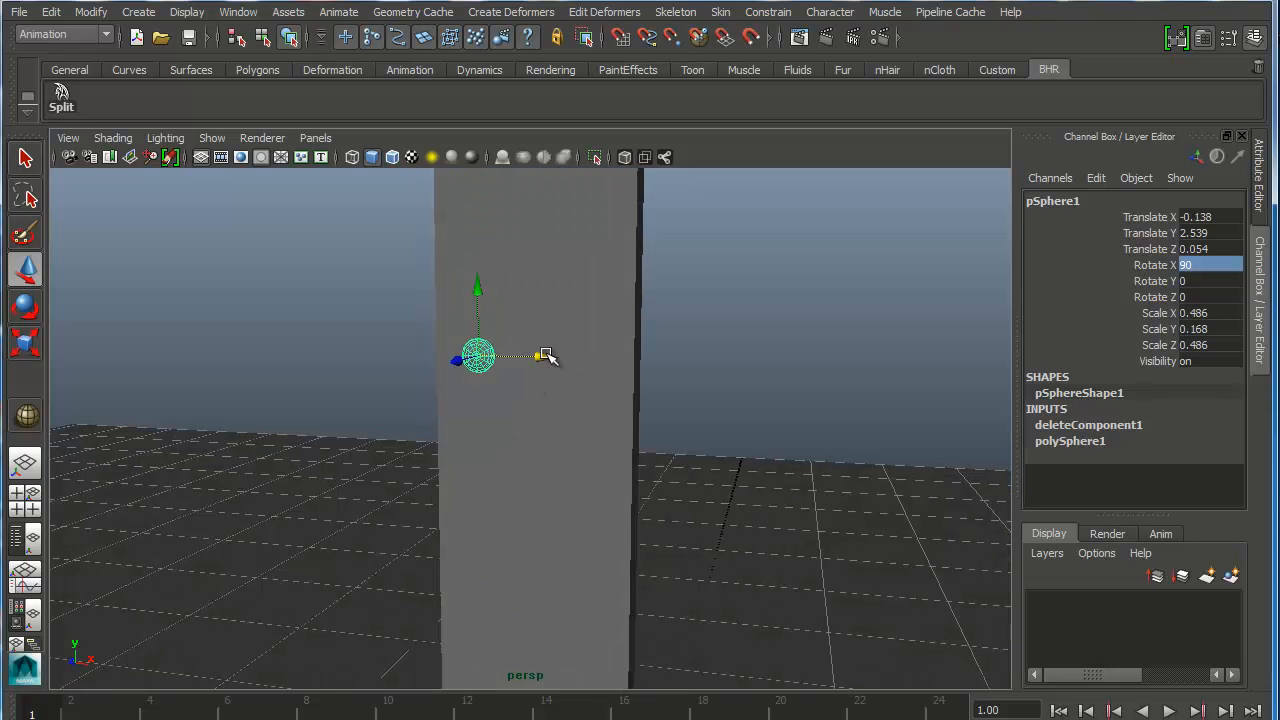
# Step: Duplicate the dome, move the copy across the picket to Translate X of about 0.143, and select both domes
pyautogui.hotkey('ctrl', 'd')
pyautogui.moveTo(545, 356); pyautogui.dragTo(660, 357)
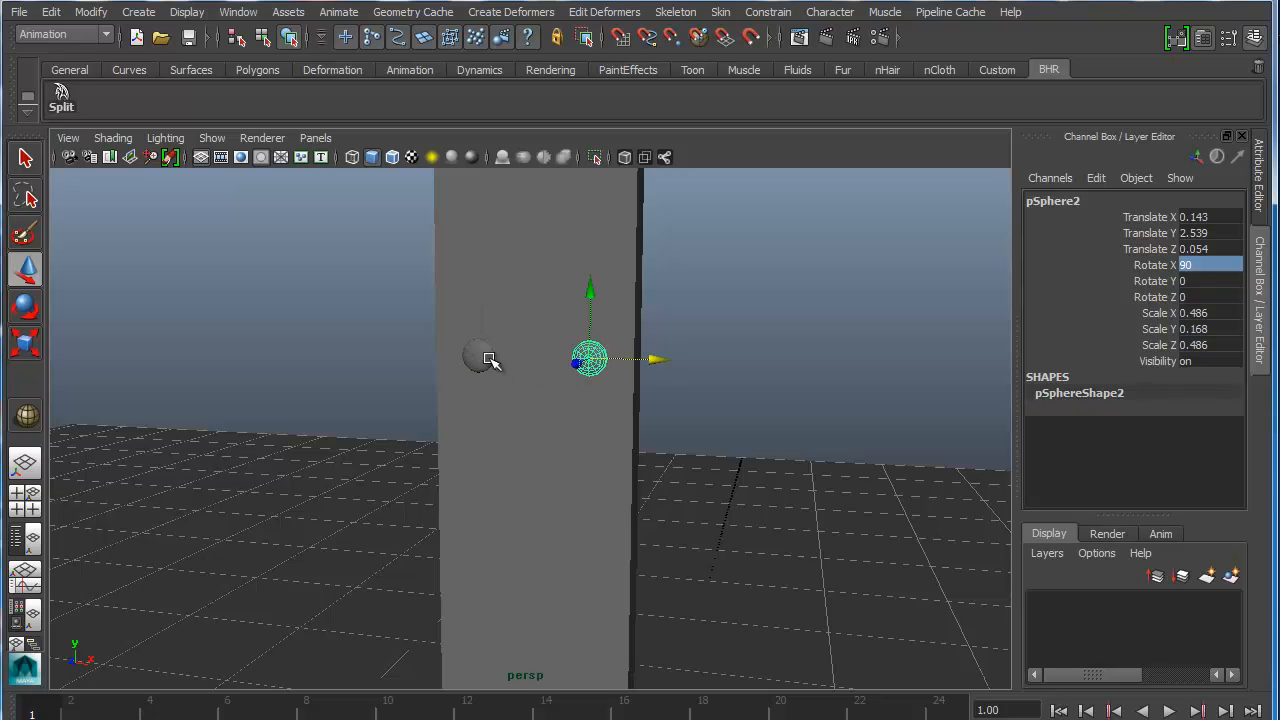
pyautogui.keyDown('shift'); pyautogui.click(474, 357); pyautogui.keyUp('shift')
pyautogui.scroll(-3, 531, 433)
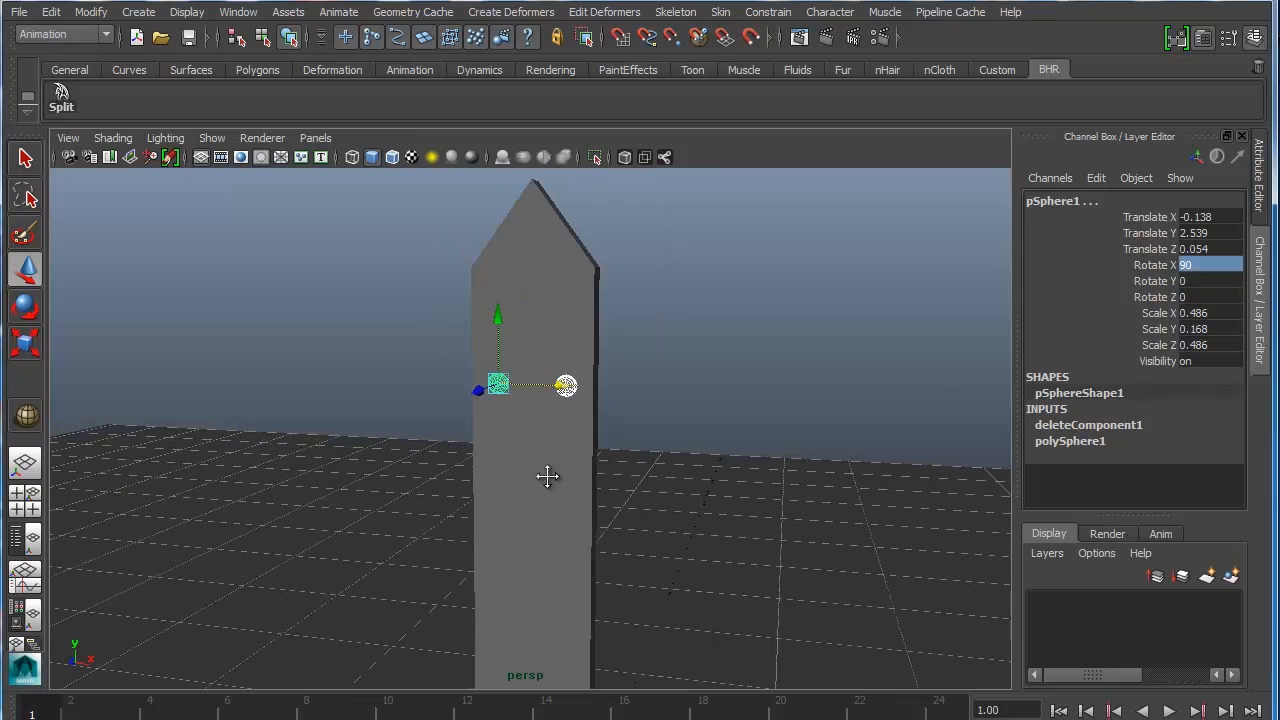
# Step: Duplicate the pair of nail heads and move the copies down the picket to Translate Y of about 1.108
pyautogui.keyDown('alt'); pyautogui.moveTo(548, 477); pyautogui.dragTo(531, 382, button='middle'); pyautogui.keyUp('alt')
pyautogui.keyDown('alt'); pyautogui.moveTo(538, 440); pyautogui.dragTo(481, 385); pyautogui.keyUp('alt')
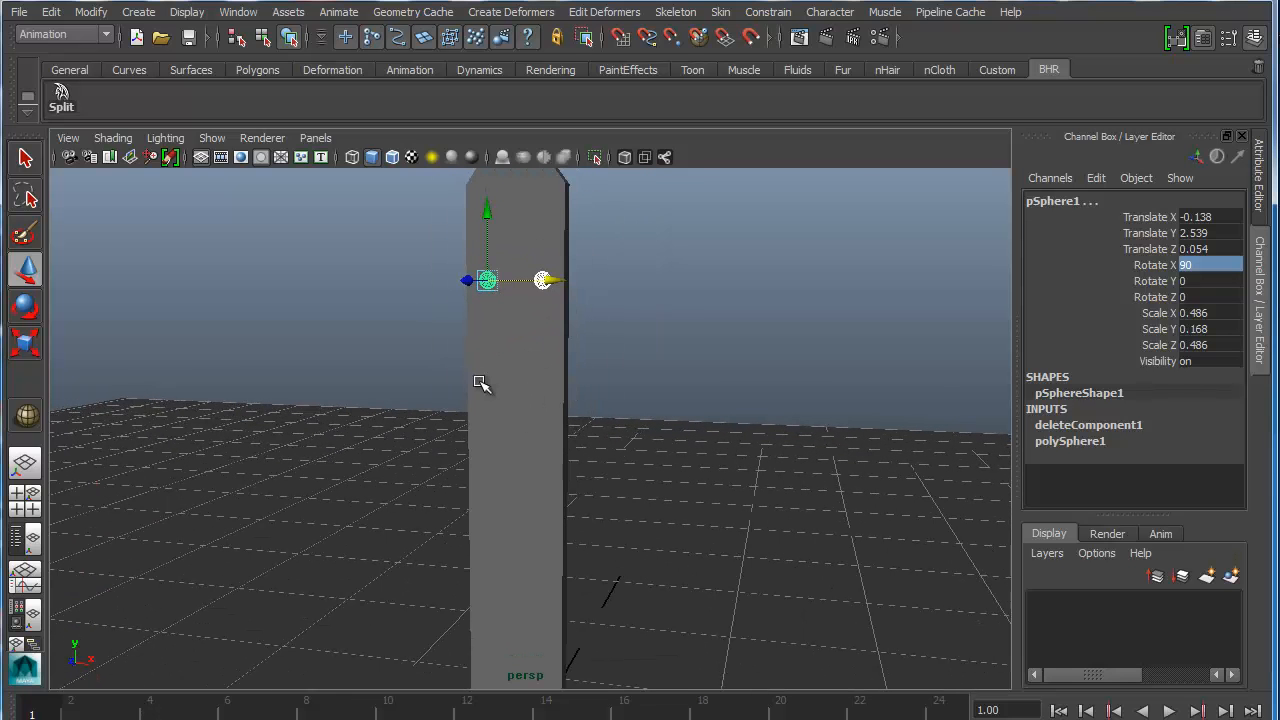
pyautogui.hotkey('ctrl', 'd')
pyautogui.moveTo(488, 212); pyautogui.dragTo(512, 465)
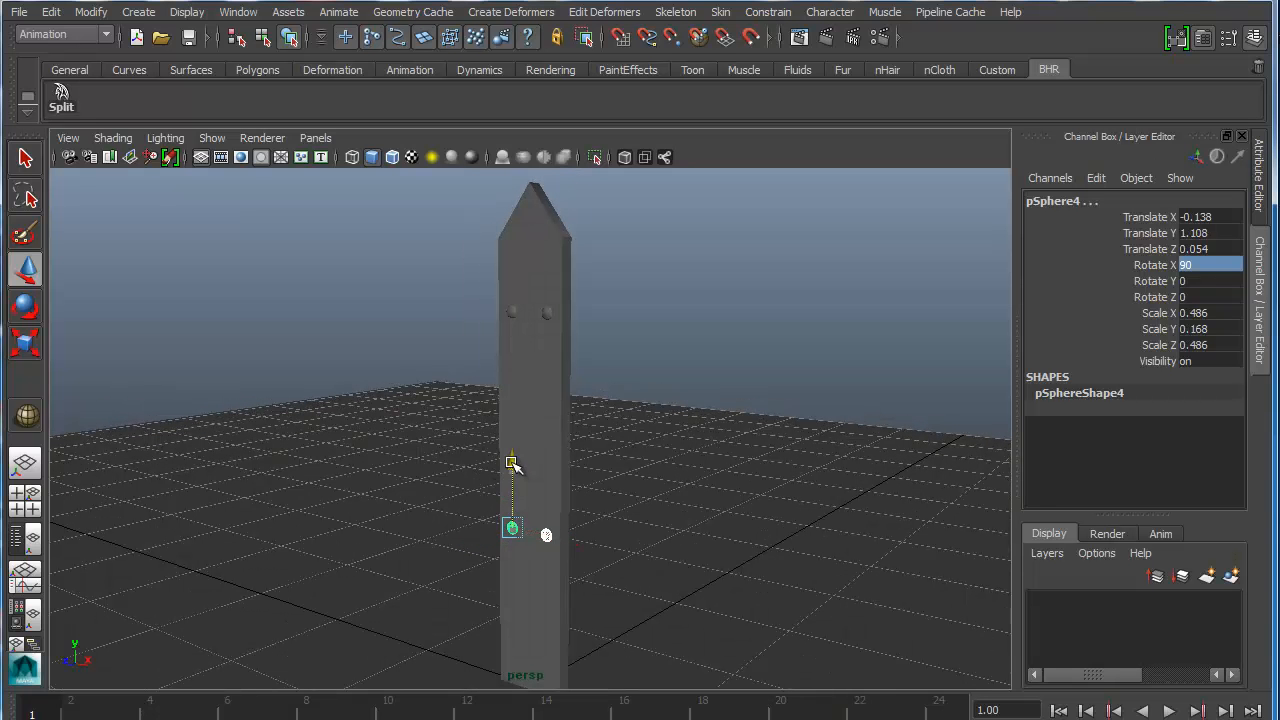
# Step: Add the two upper nail heads and finally the picket to the selection, and parent all four nail heads to the picket
pyautogui.click(512, 313)
pyautogui.press('q')
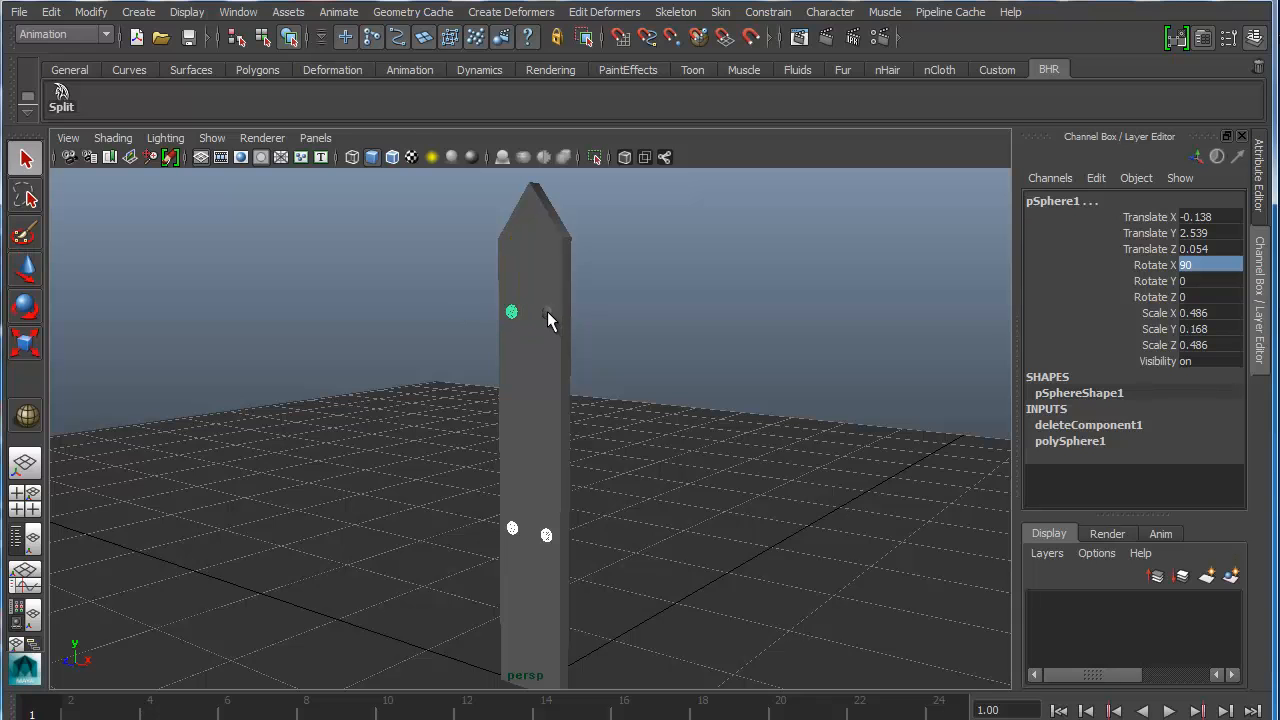
pyautogui.click(547, 313)
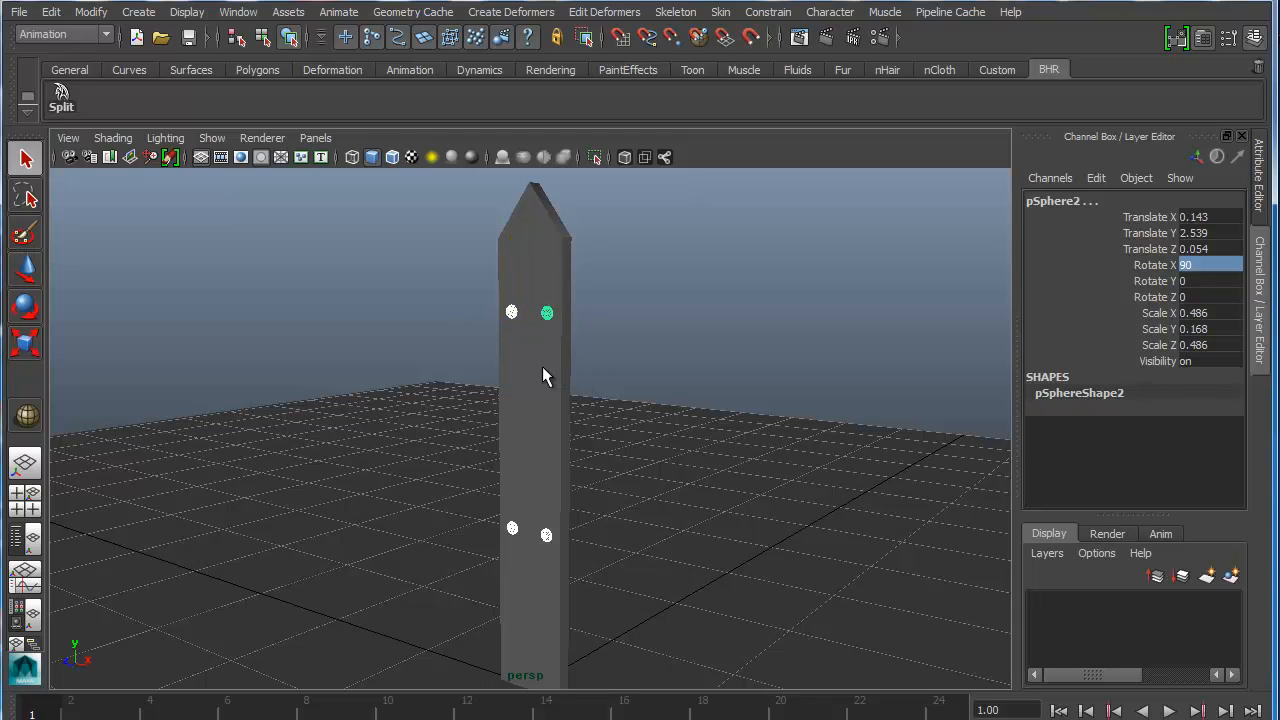
pyautogui.click(542, 375)
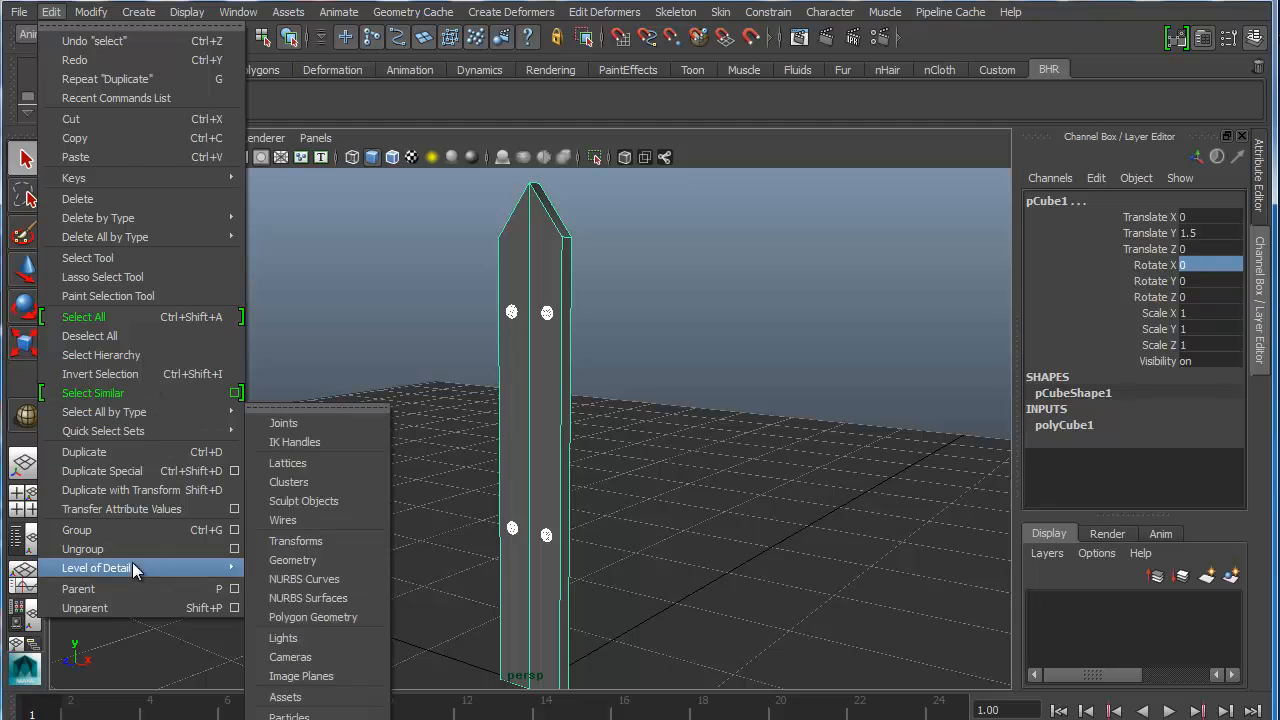
pyautogui.click(131, 588)
# Step: Select the picket and move its pivot down to the centre of its base, snapped to the grid
pyautogui.click(538, 423)
pyautogui.keyDown('alt'); pyautogui.moveTo(586, 480); pyautogui.dragTo(555, 415); pyautogui.keyUp('alt')
pyautogui.scroll(-2, 504, 453)
pyautogui.press('w')
pyautogui.keyDown('alt'); pyautogui.moveTo(514, 354); pyautogui.dragTo(490, 315); pyautogui.keyUp('alt')
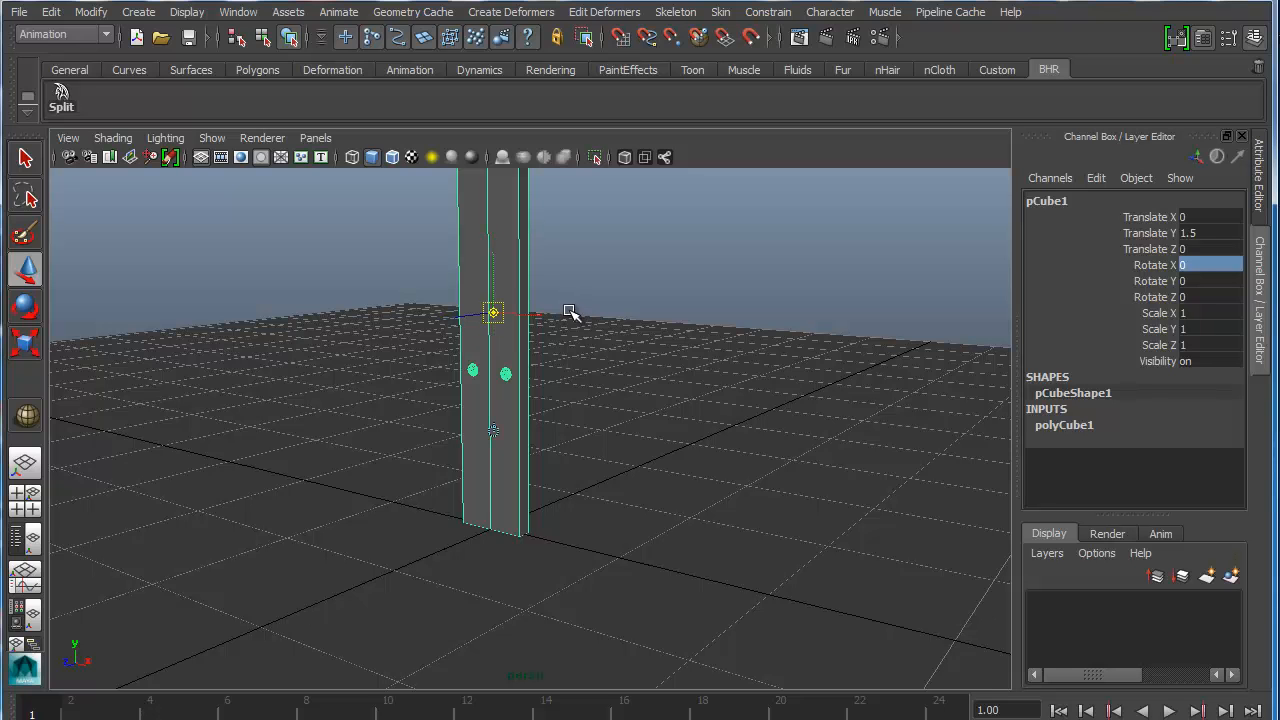
pyautogui.press('x')
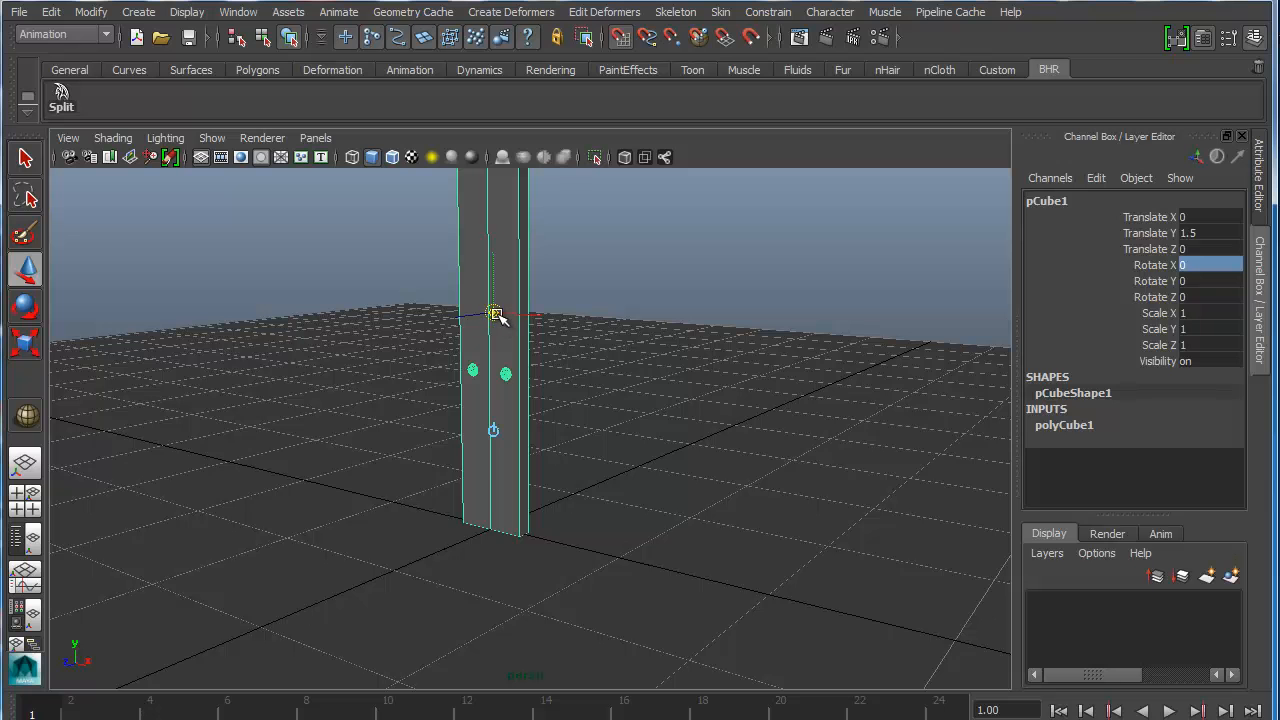
pyautogui.moveTo(493, 312); pyautogui.dragTo(486, 519)
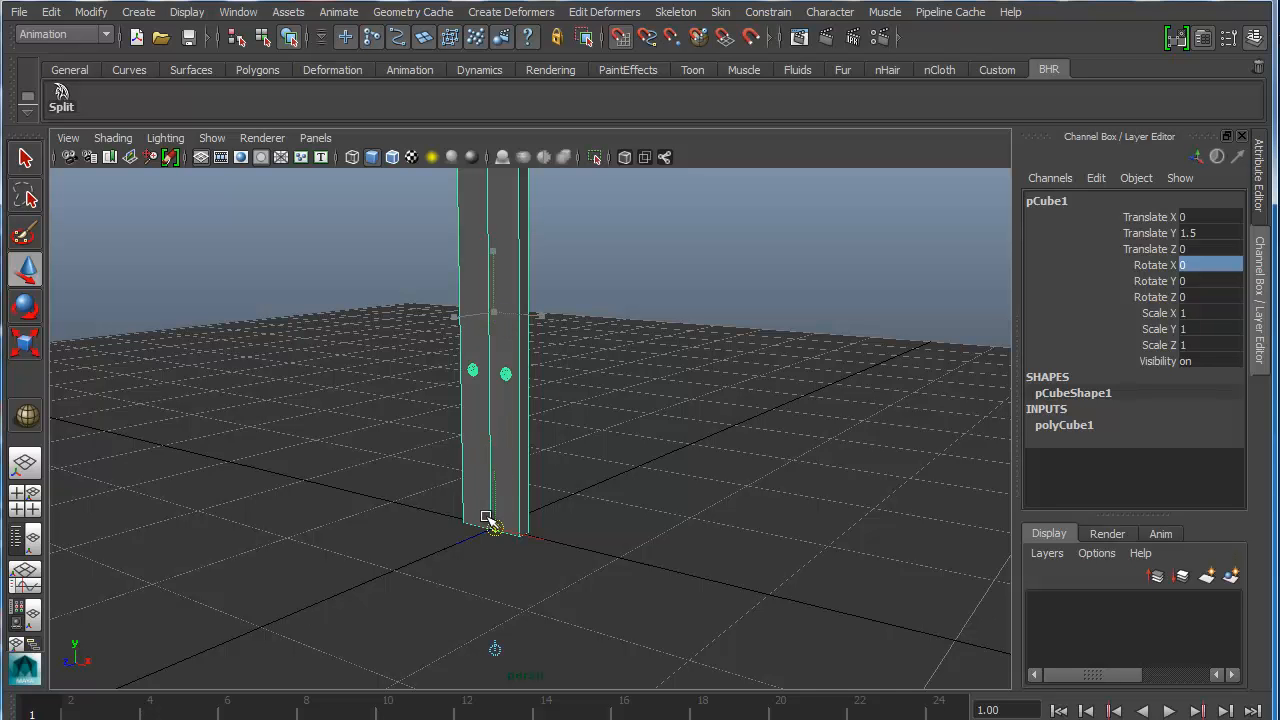
# Step: Move the picket to the corner of the ground plane, at about X -11.406 and Z 11.638
pyautogui.keyDown('alt'); pyautogui.moveTo(594, 514); pyautogui.dragTo(228, 386); pyautogui.keyUp('alt')
pyautogui.scroll(-3, 535, 512)
pyautogui.keyDown('alt'); pyautogui.moveTo(300, 366); pyautogui.dragTo(130, 476); pyautogui.keyUp('alt')
pyautogui.keyDown('alt'); pyautogui.moveTo(243, 457); pyautogui.dragTo(457, 460, button='middle'); pyautogui.keyUp('alt')
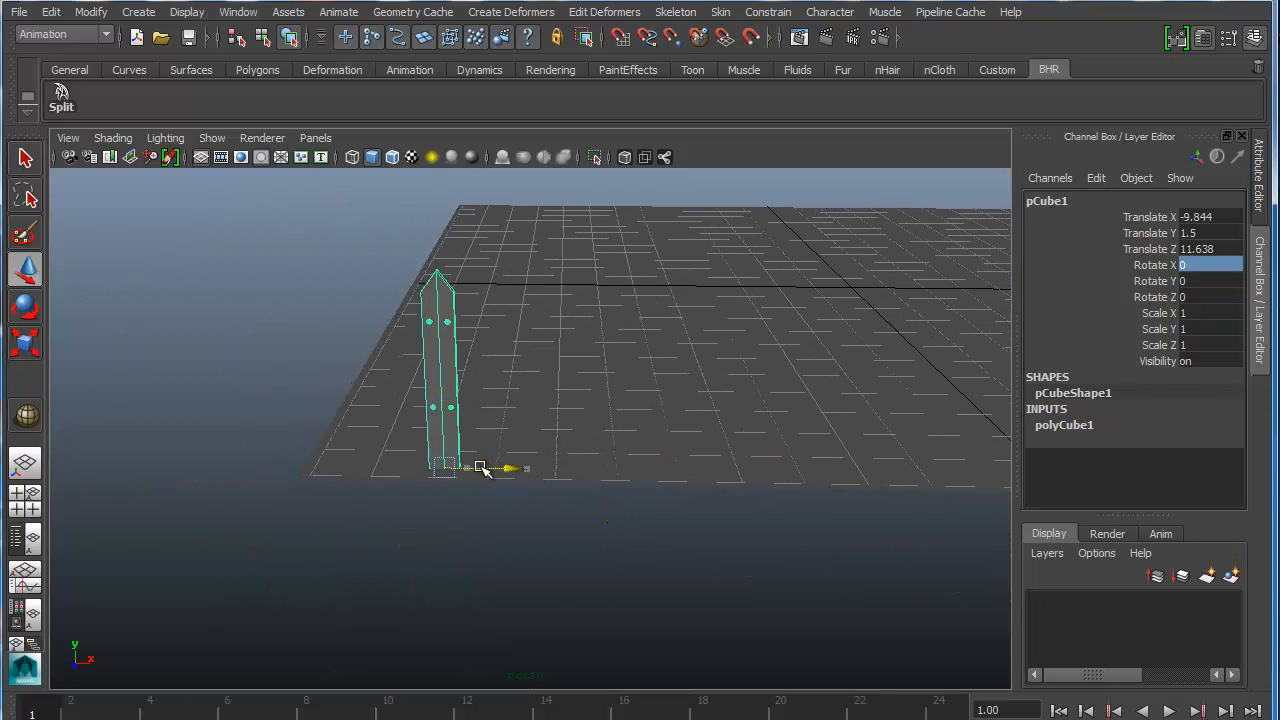
pyautogui.moveTo(481, 470); pyautogui.dragTo(413, 470)
pyautogui.keyDown('alt'); pyautogui.moveTo(491, 466); pyautogui.dragTo(476, 488); pyautogui.keyUp('alt')
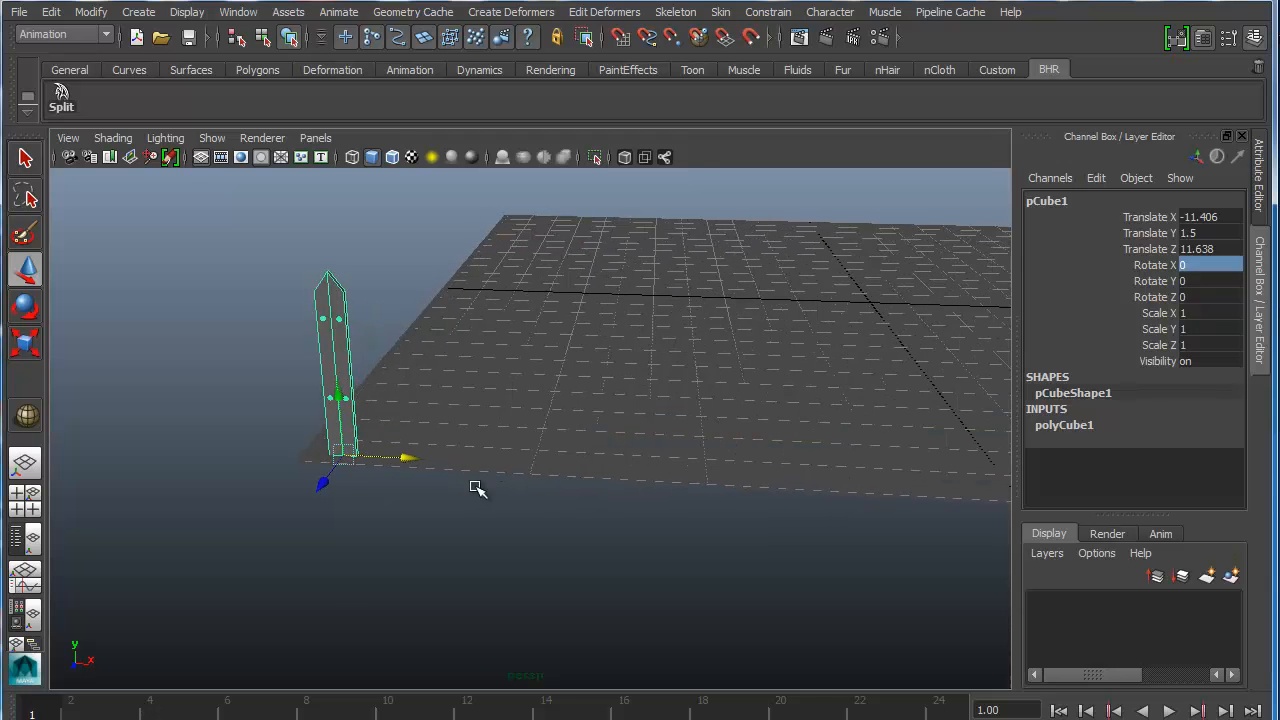
# Step: Open the Duplicate Special options and reset them to the default settings
pyautogui.click(58, 12)
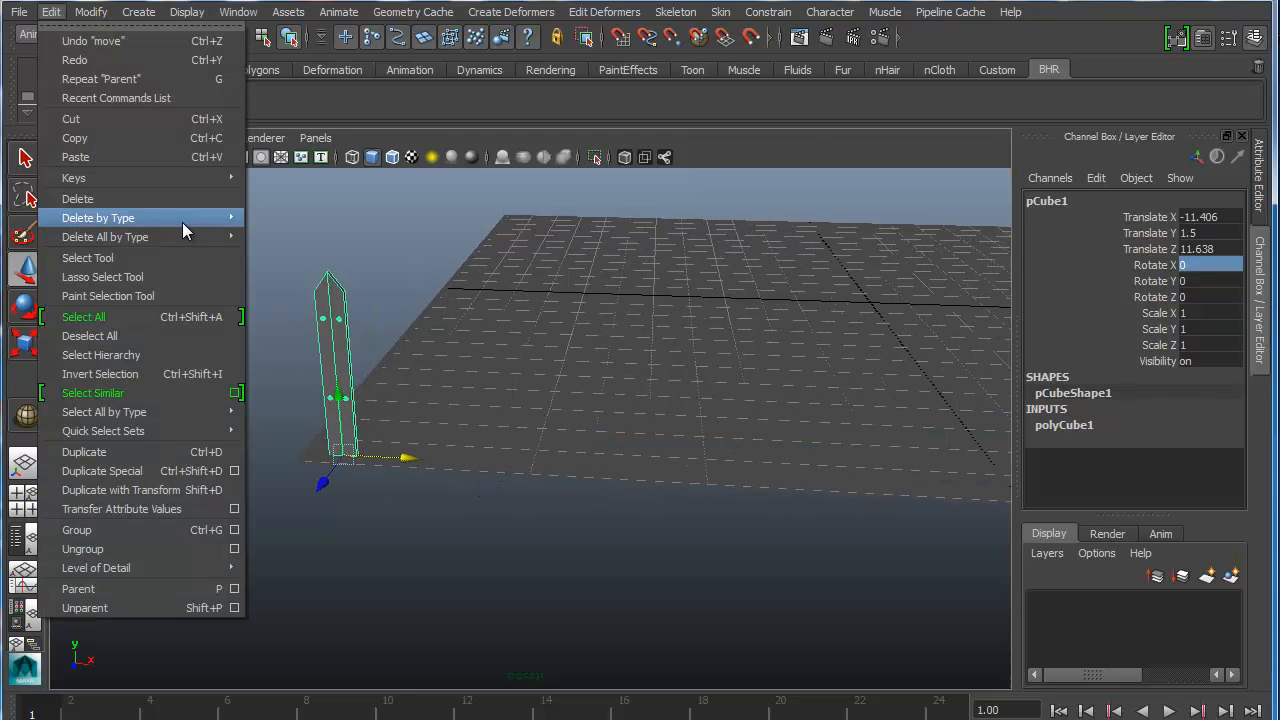
pyautogui.click(235, 472)
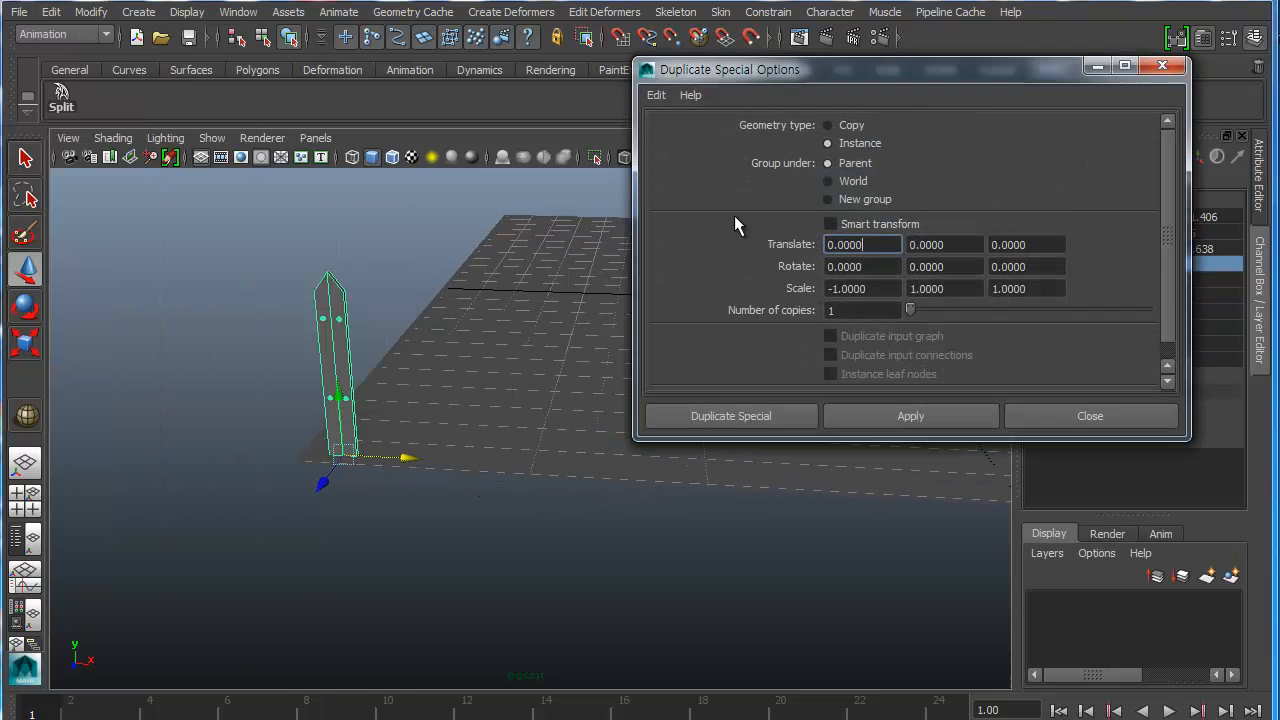
pyautogui.moveTo(746, 72); pyautogui.dragTo(762, 27)
pyautogui.click(672, 51)
pyautogui.click(695, 89)
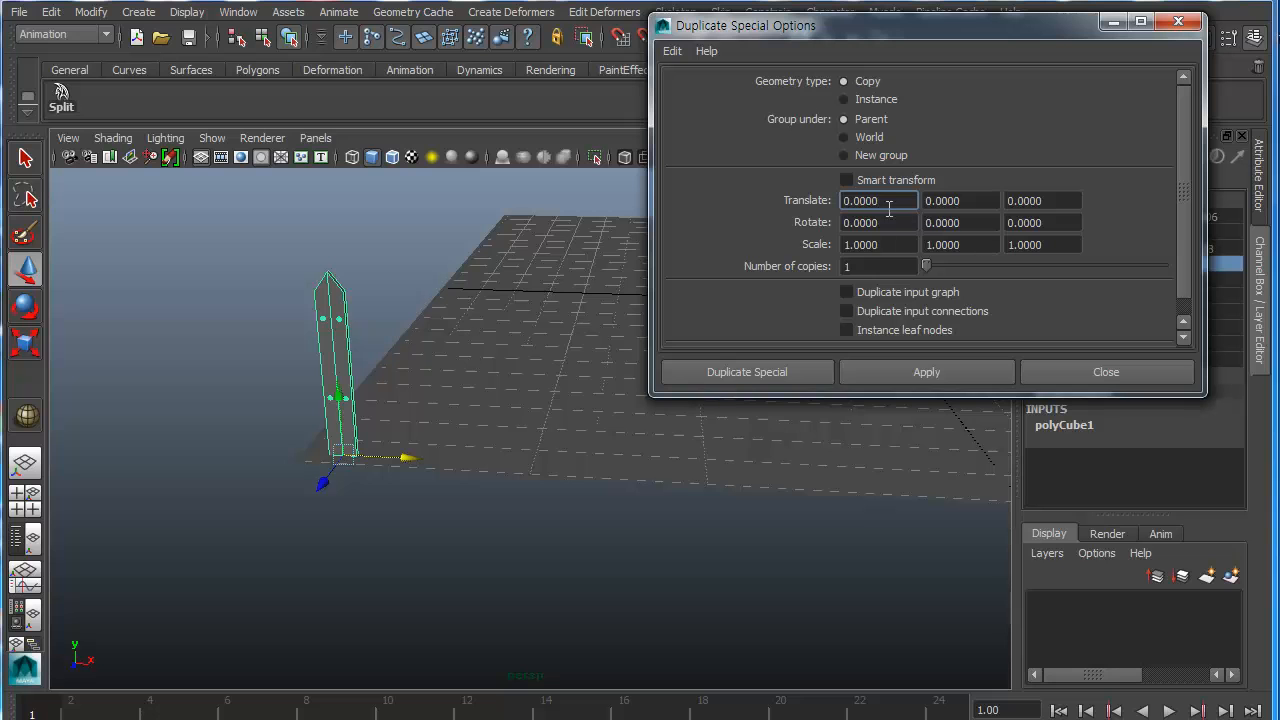
# Step: Try a picket copy at a Translate X offset of 5, set the offset to 2.5 instead, and delete that copy
pyautogui.write('5')
pyautogui.click(936, 372)
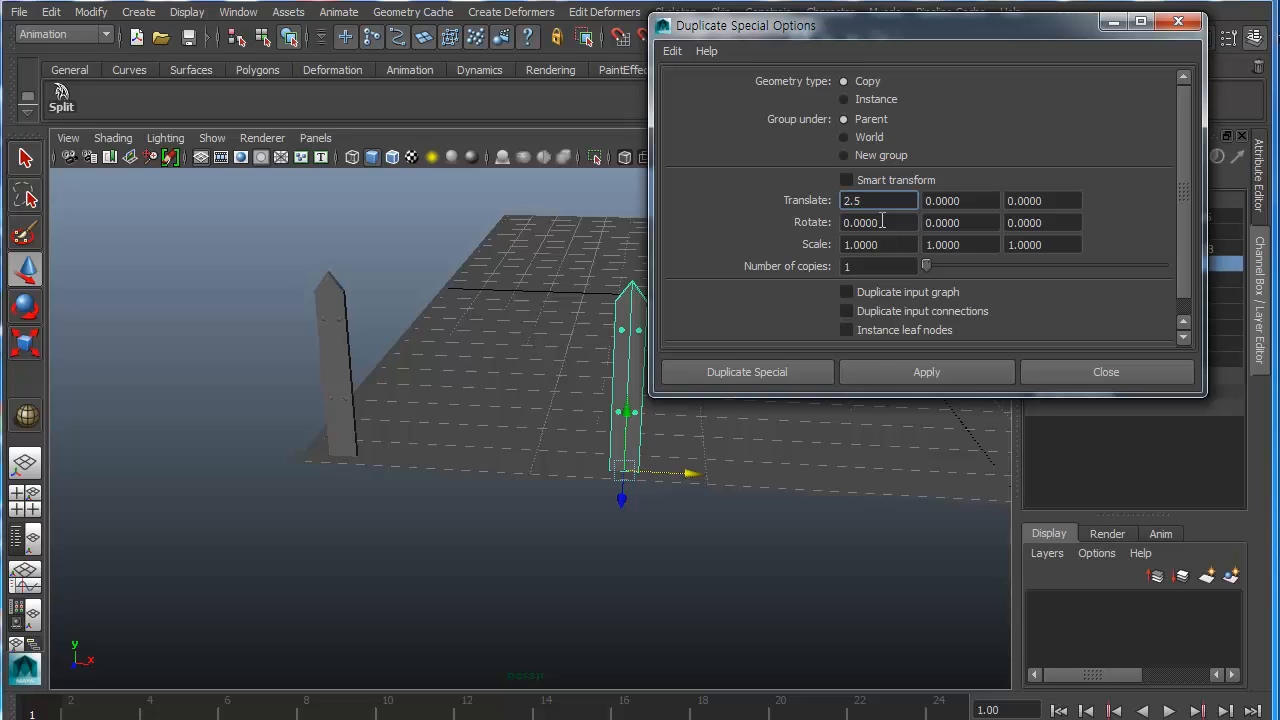
pyautogui.press('Return')
pyautogui.press('Delete')
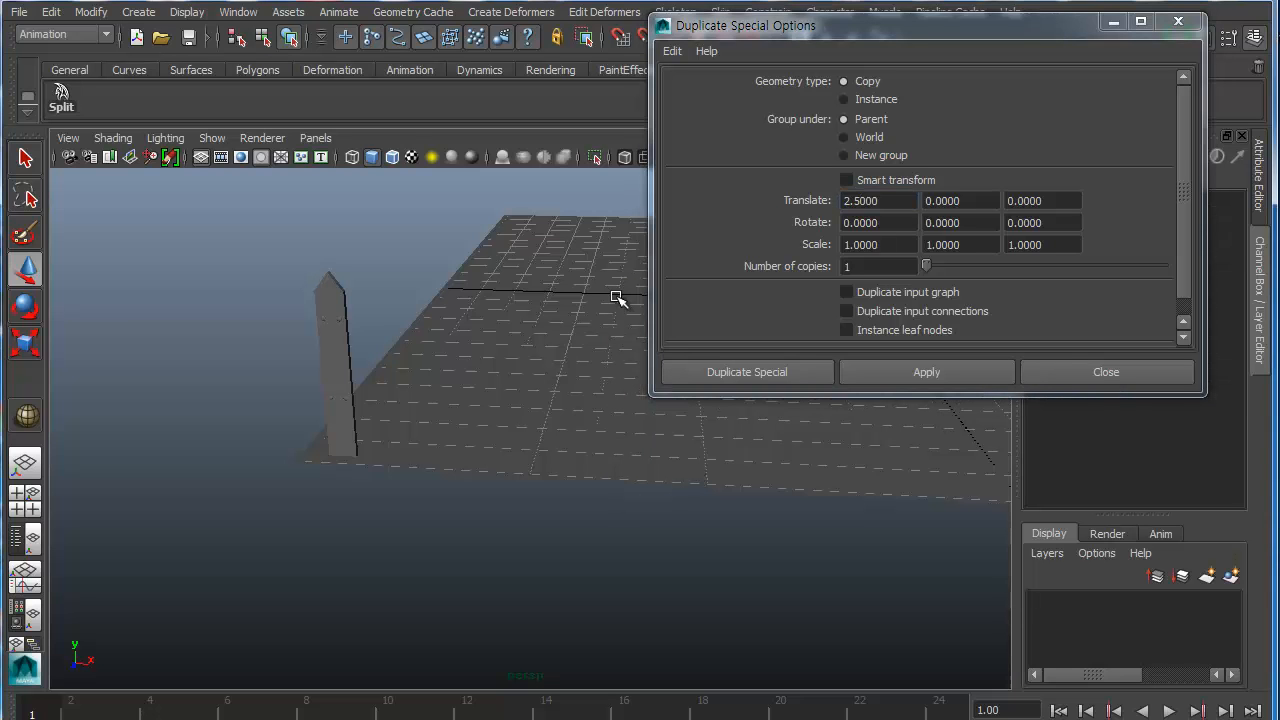
# Step: Duplicate the original corner picket once with the Translate X offset of 2.5
pyautogui.click(331, 296)
pyautogui.doubleClick(893, 199)
pyautogui.click(926, 372)
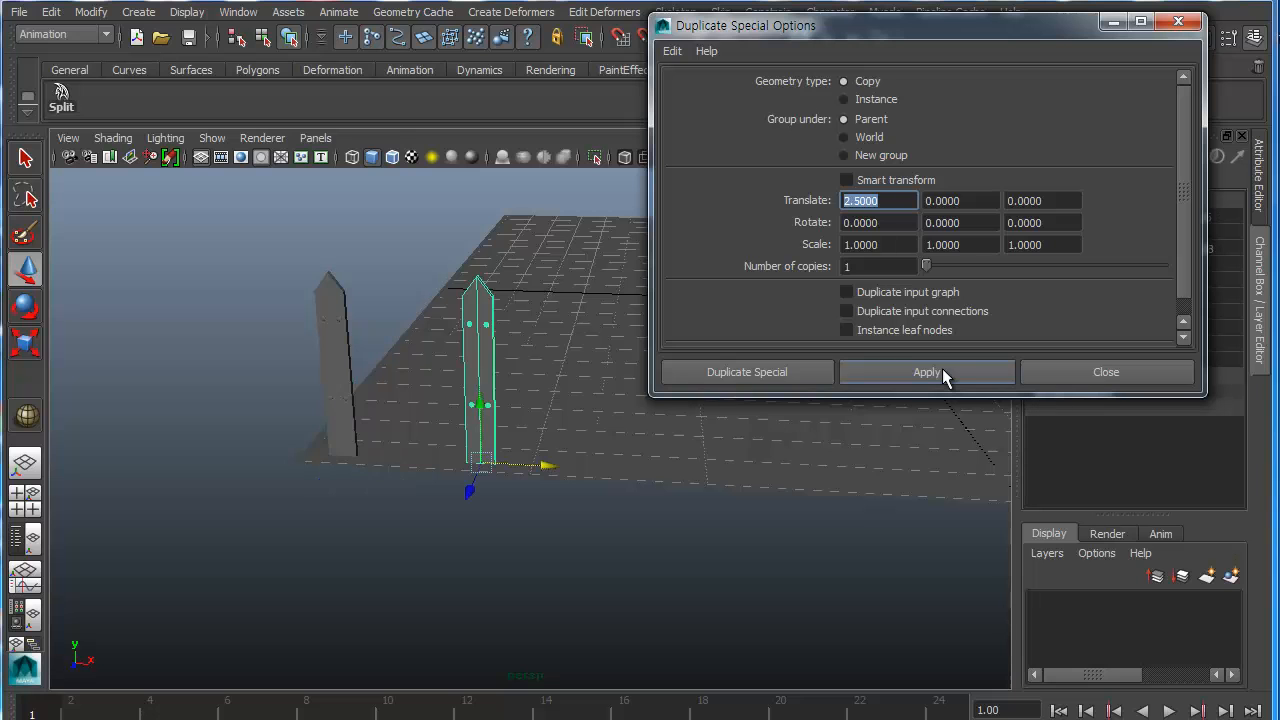
# Step: Make 10 more copies of the duplicated picket with the same spacing and close the Duplicate Special options
pyautogui.moveTo(865, 267); pyautogui.dragTo(831, 267)
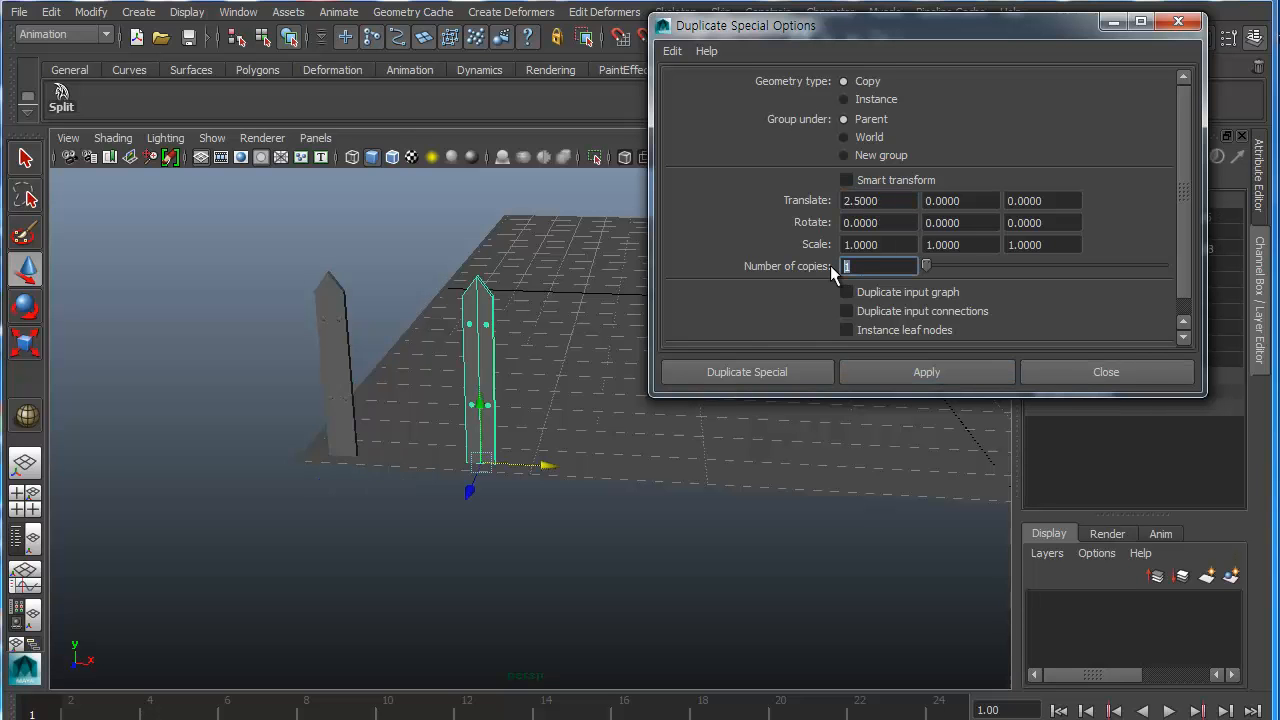
pyautogui.write('10')
pyautogui.click(941, 370)
pyautogui.click(1154, 374)
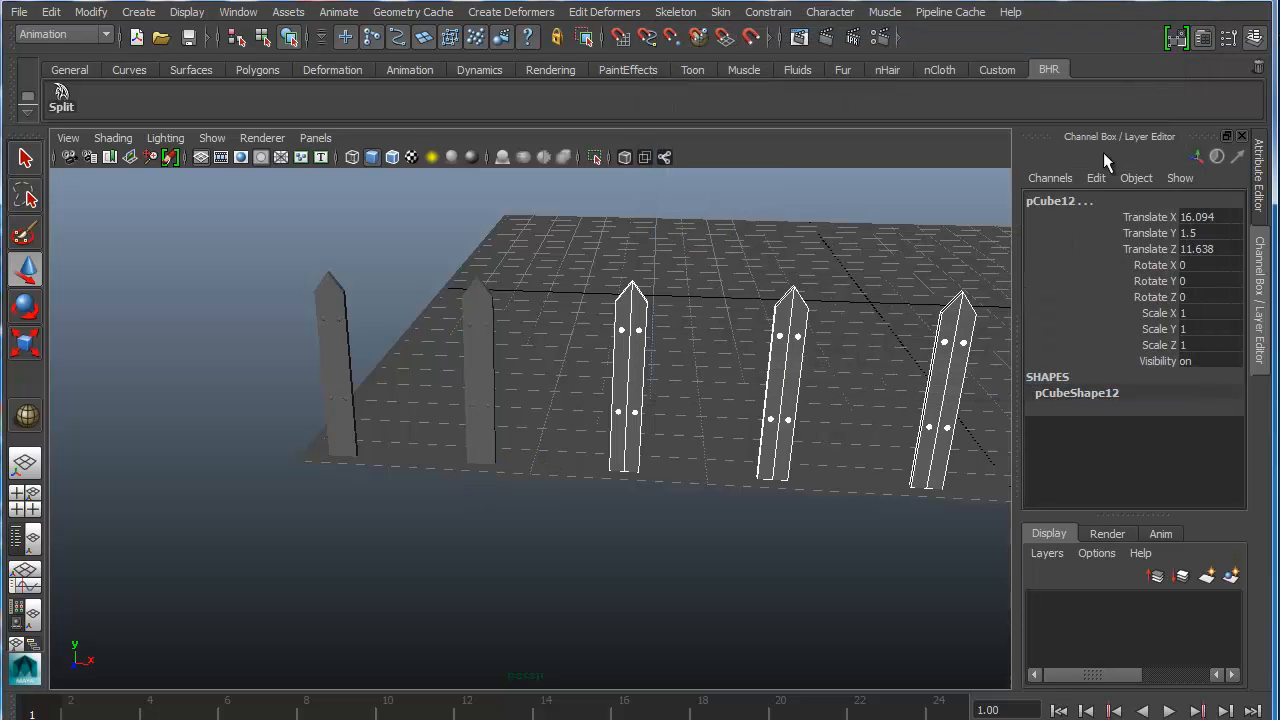
# Step: Delete the two surplus pickets standing beyond the far end of the ground plane
pyautogui.keyDown('alt'); pyautogui.moveTo(764, 403); pyautogui.dragTo(416, 421, button='middle'); pyautogui.keyUp('alt')
pyautogui.scroll(-5, 606, 423)
pyautogui.keyDown('alt'); pyautogui.moveTo(612, 438); pyautogui.dragTo(691, 449); pyautogui.keyUp('alt')
pyautogui.keyDown('alt'); pyautogui.moveTo(714, 442); pyautogui.dragTo(634, 410, button='middle'); pyautogui.keyUp('alt')
pyautogui.keyDown('alt'); pyautogui.moveTo(825, 430); pyautogui.dragTo(808, 436); pyautogui.keyUp('alt')
pyautogui.keyDown('alt'); pyautogui.moveTo(820, 462); pyautogui.dragTo(698, 441, button='middle'); pyautogui.keyUp('alt')
pyautogui.moveTo(864, 326); pyautogui.dragTo(737, 319)
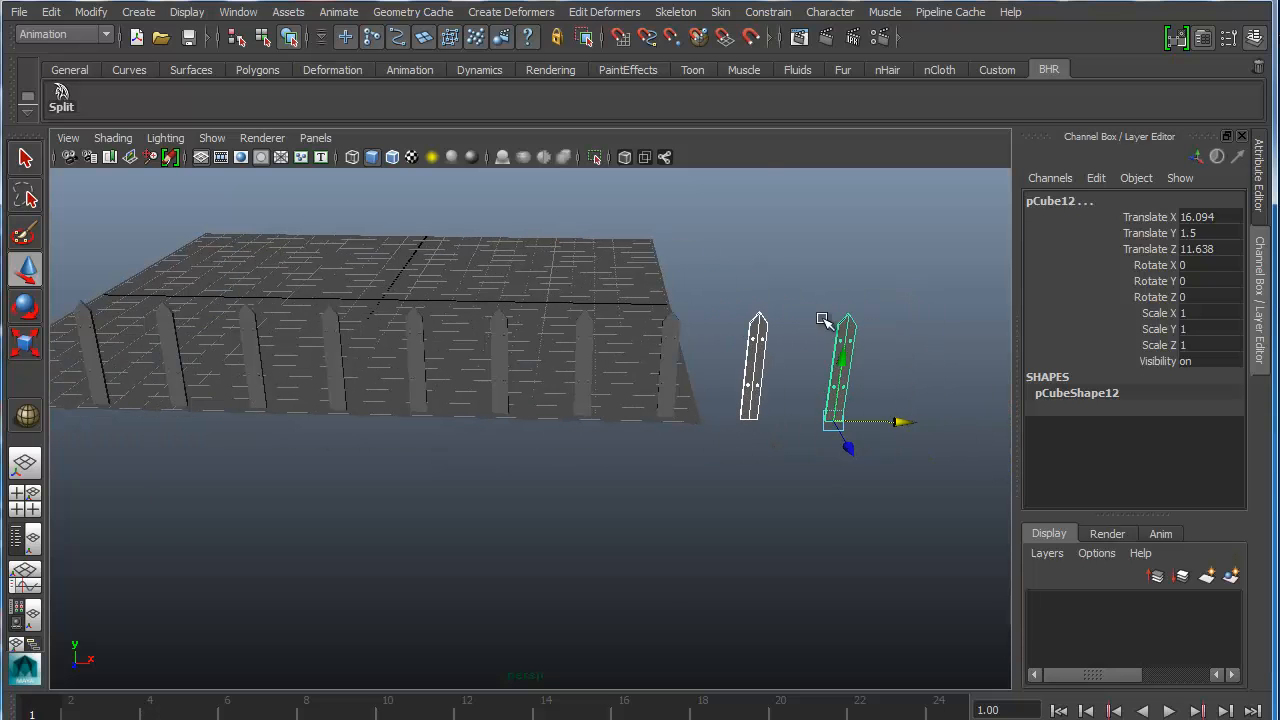
pyautogui.press('Delete')
# Step: Select all the remaining pickets in the row and group them
pyautogui.keyDown('alt'); pyautogui.moveTo(637, 377); pyautogui.dragTo(723, 363); pyautogui.keyUp('alt')
pyautogui.keyDown('alt'); pyautogui.moveTo(631, 417); pyautogui.dragTo(555, 379); pyautogui.keyUp('alt')
pyautogui.keyDown('alt'); pyautogui.moveTo(716, 284); pyautogui.dragTo(658, 338); pyautogui.keyUp('alt')
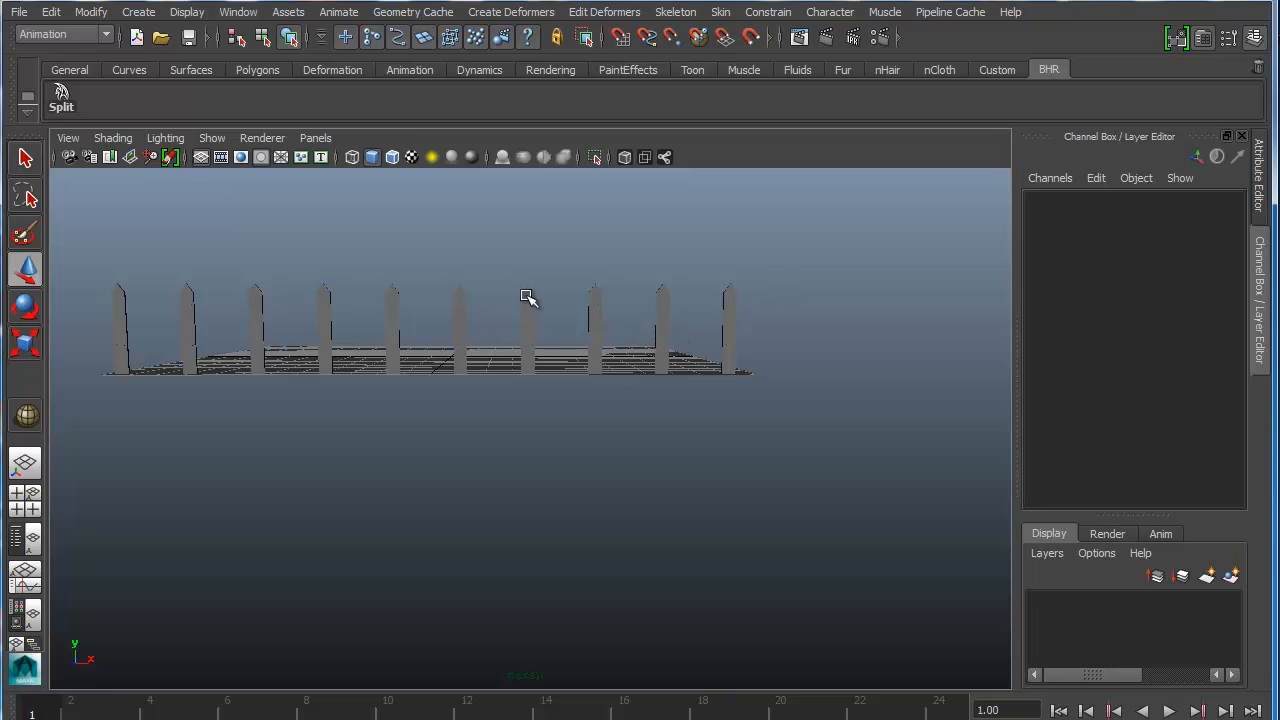
pyautogui.keyDown('alt'); pyautogui.moveTo(605, 375); pyautogui.dragTo(638, 326); pyautogui.keyUp('alt')
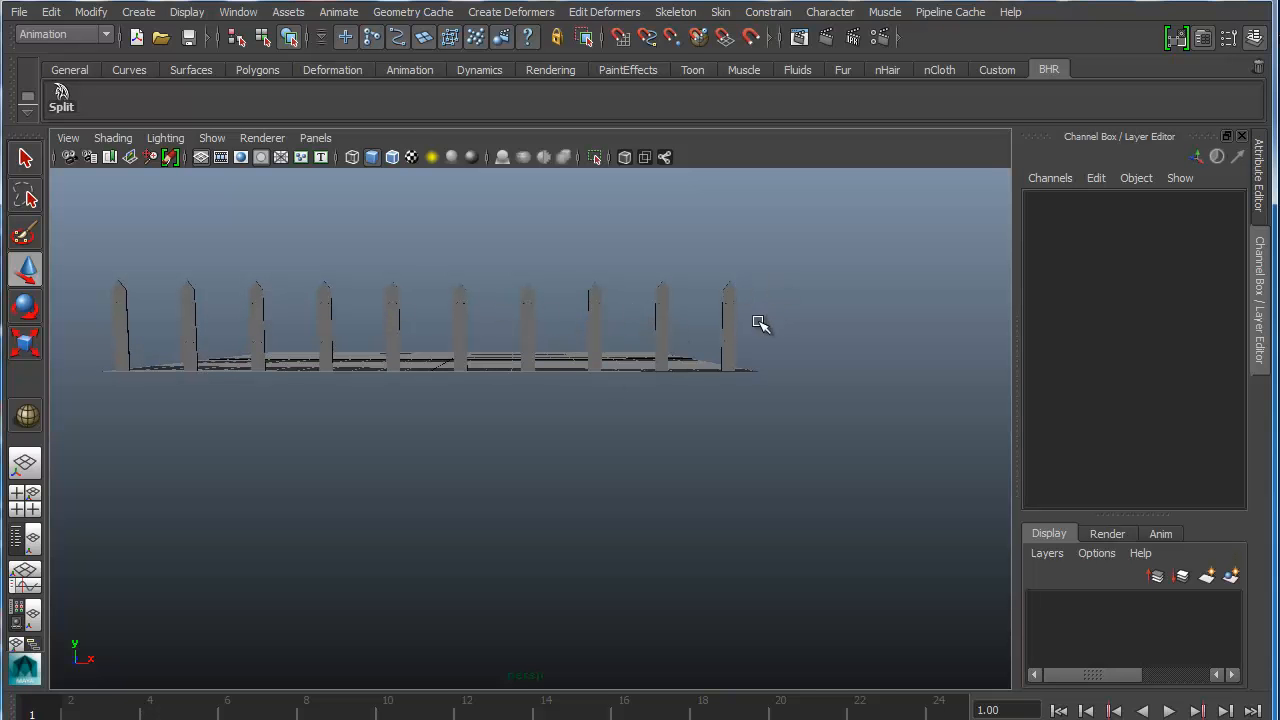
pyautogui.click(730, 320)
pyautogui.keyDown('alt'); pyautogui.moveTo(405, 325); pyautogui.dragTo(462, 372); pyautogui.keyUp('alt')
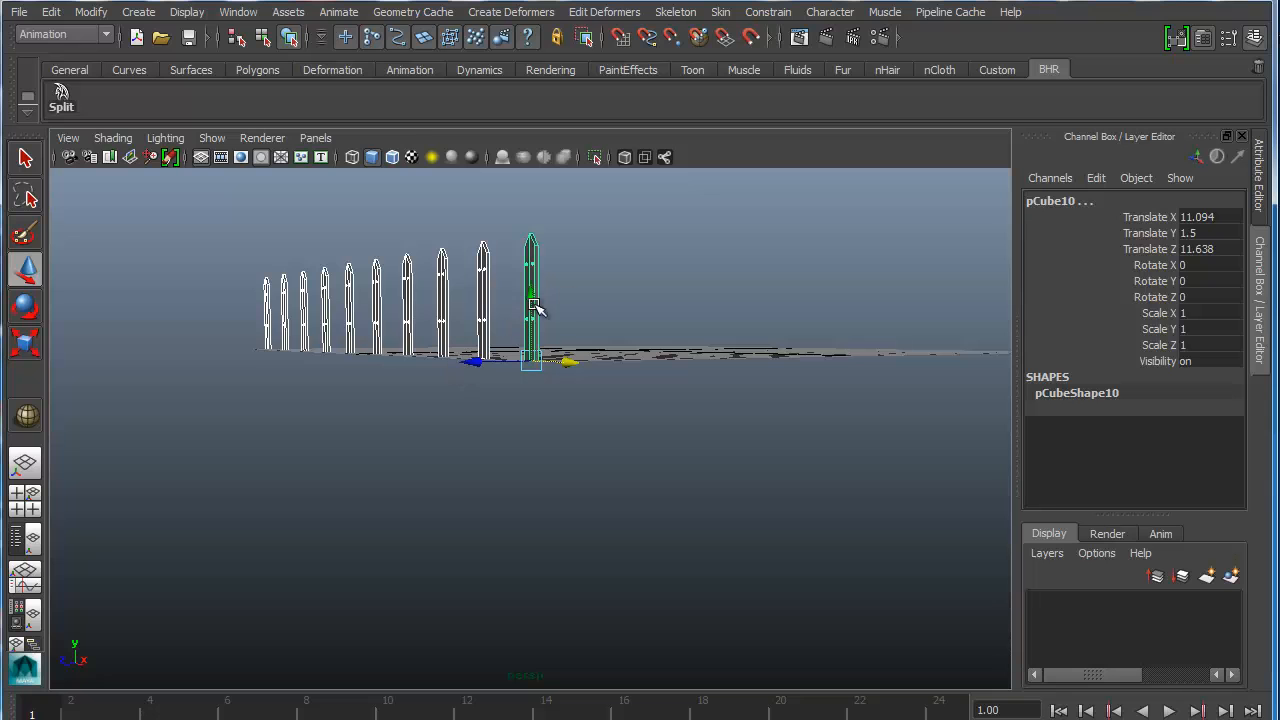
pyautogui.moveTo(590, 290); pyautogui.dragTo(101, 308)
pyautogui.moveTo(577, 303); pyautogui.dragTo(234, 302)
pyautogui.keyDown('alt'); pyautogui.moveTo(567, 291); pyautogui.dragTo(508, 352); pyautogui.keyUp('alt')
pyautogui.click(51, 12)
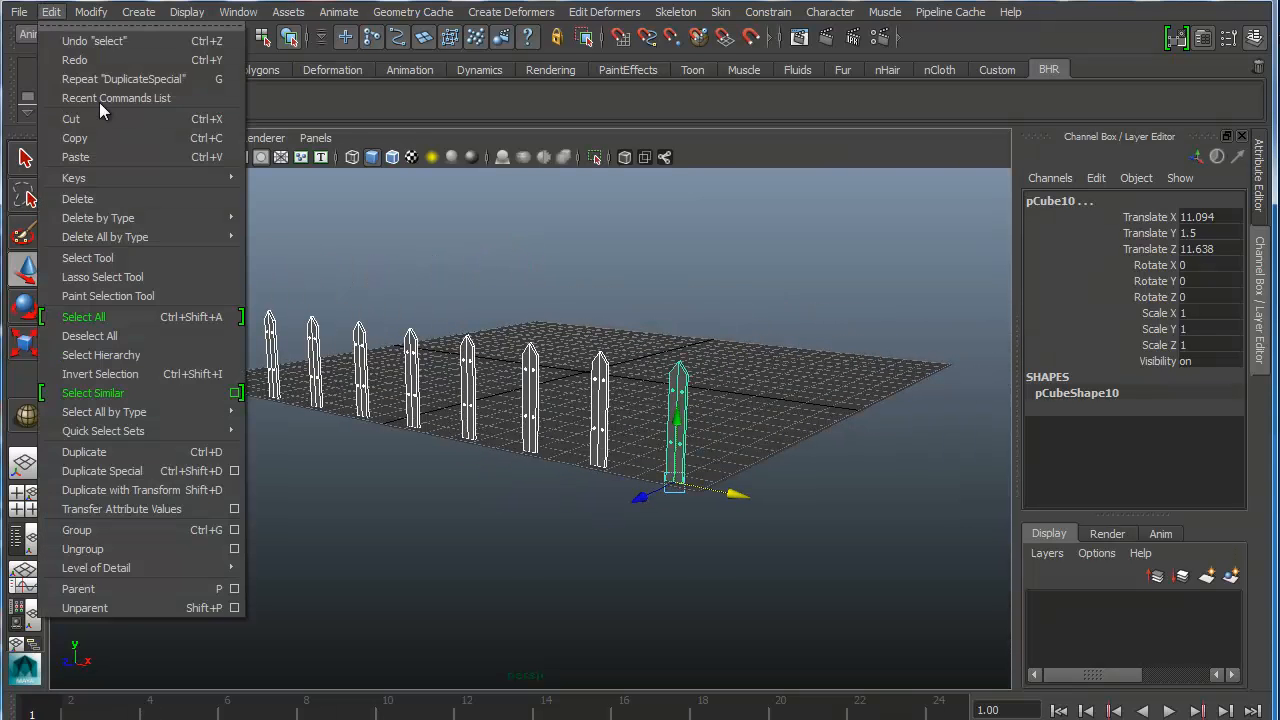
pyautogui.click(118, 534)
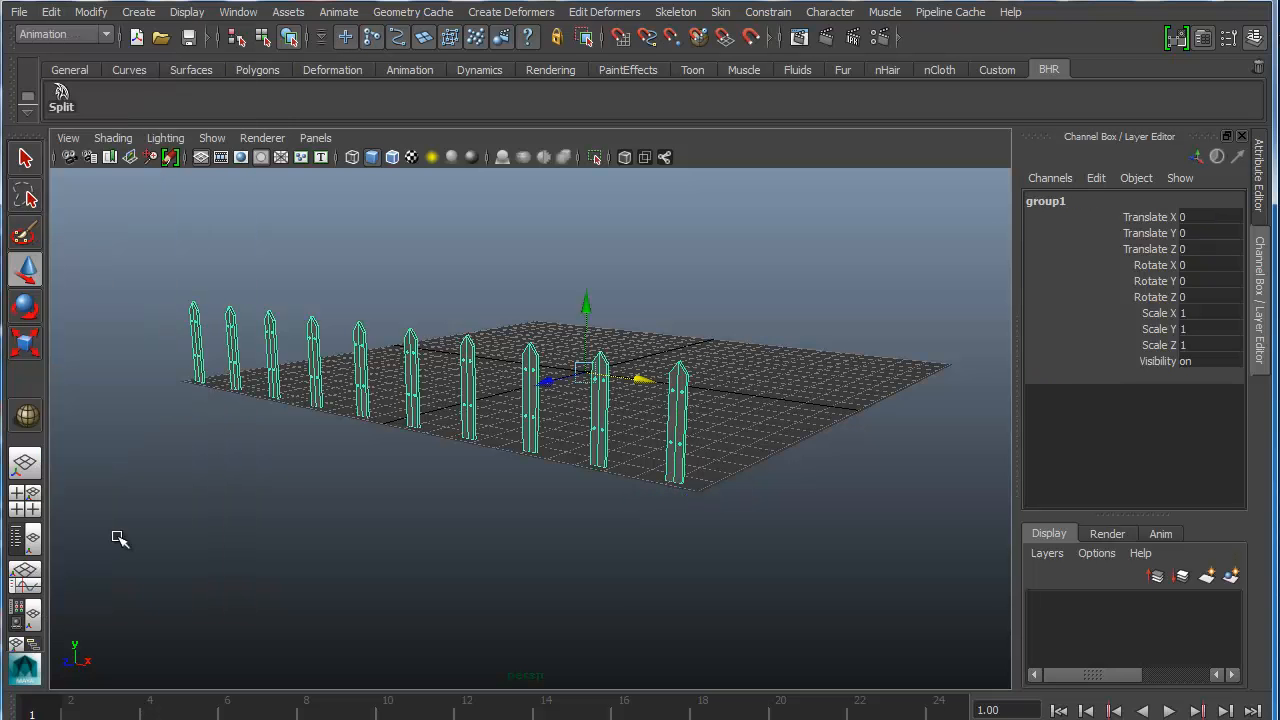
# Step: Open the Hypergraph Hierarchy and examine the picket group's node with its child pickets and nail heads
pyautogui.keyDown('alt'); pyautogui.moveTo(643, 394); pyautogui.dragTo(636, 334); pyautogui.keyUp('alt')
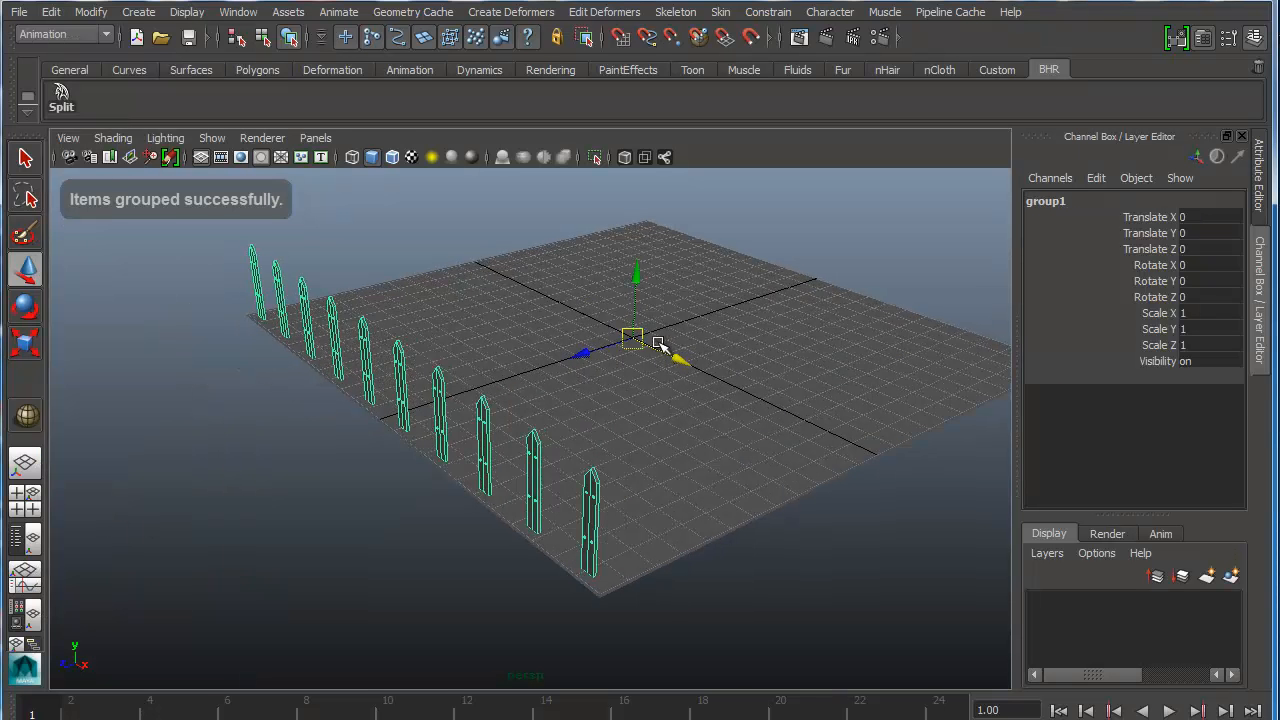
pyautogui.keyDown('alt'); pyautogui.moveTo(560, 374); pyautogui.dragTo(551, 377); pyautogui.keyUp('alt')
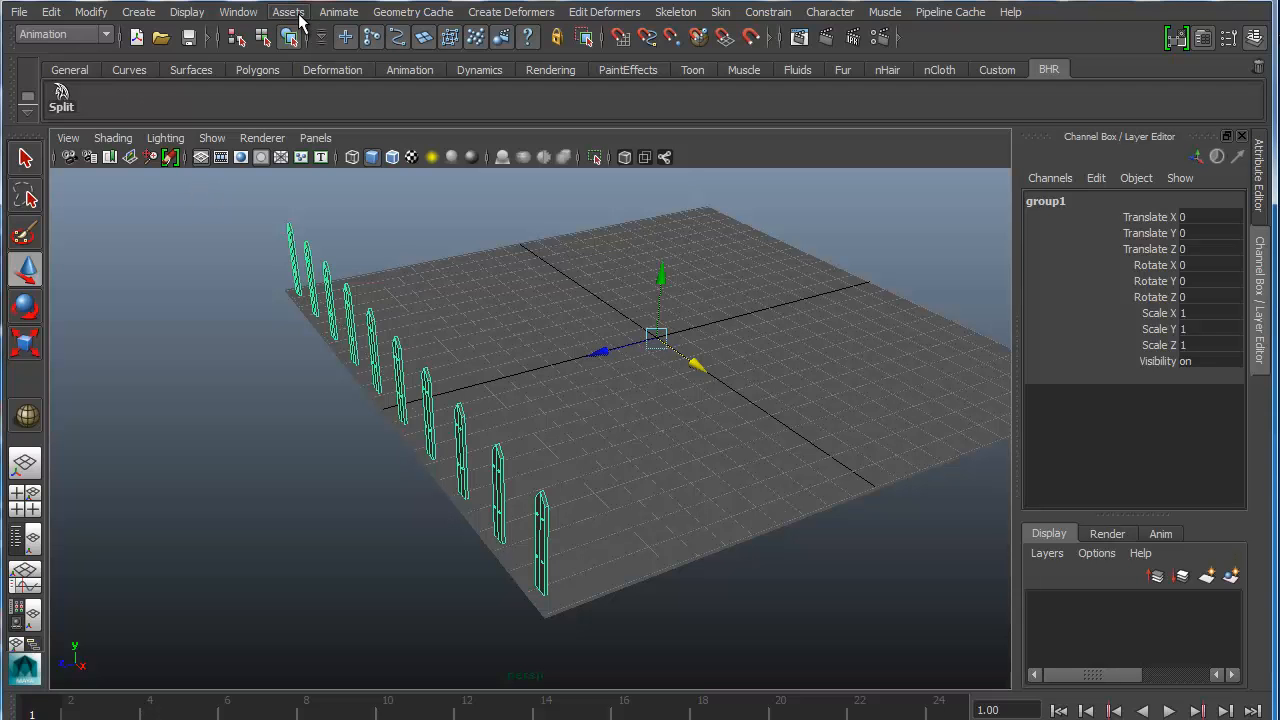
pyautogui.click(248, 14)
pyautogui.click(295, 220)
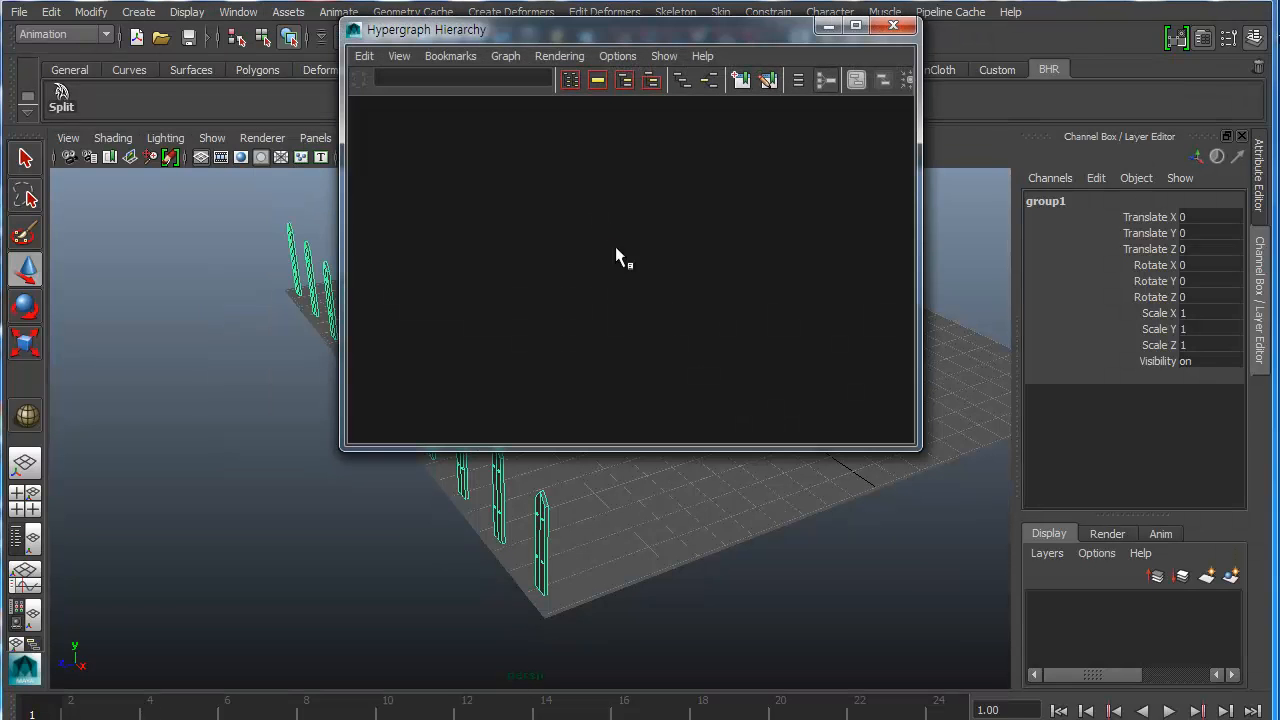
pyautogui.keyDown('alt'); pyautogui.moveTo(428, 173); pyautogui.dragTo(660, 249, button='middle'); pyautogui.keyUp('alt')
pyautogui.scroll(10, 656, 238)
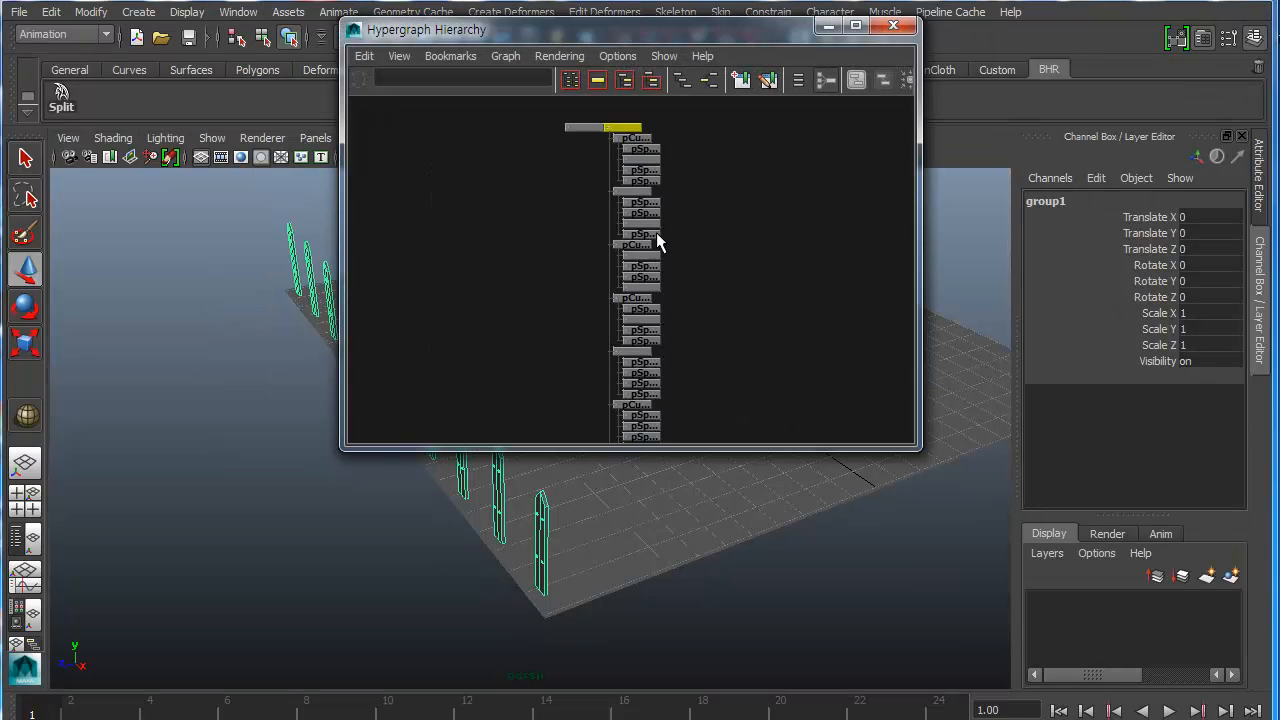
pyautogui.keyDown('alt'); pyautogui.moveTo(659, 171); pyautogui.dragTo(663, 392, button='middle'); pyautogui.keyUp('alt')
pyautogui.scroll(4, 666, 249)
pyautogui.rightClick(622, 217)
pyautogui.moveTo(626, 29); pyautogui.dragTo(895, 38)
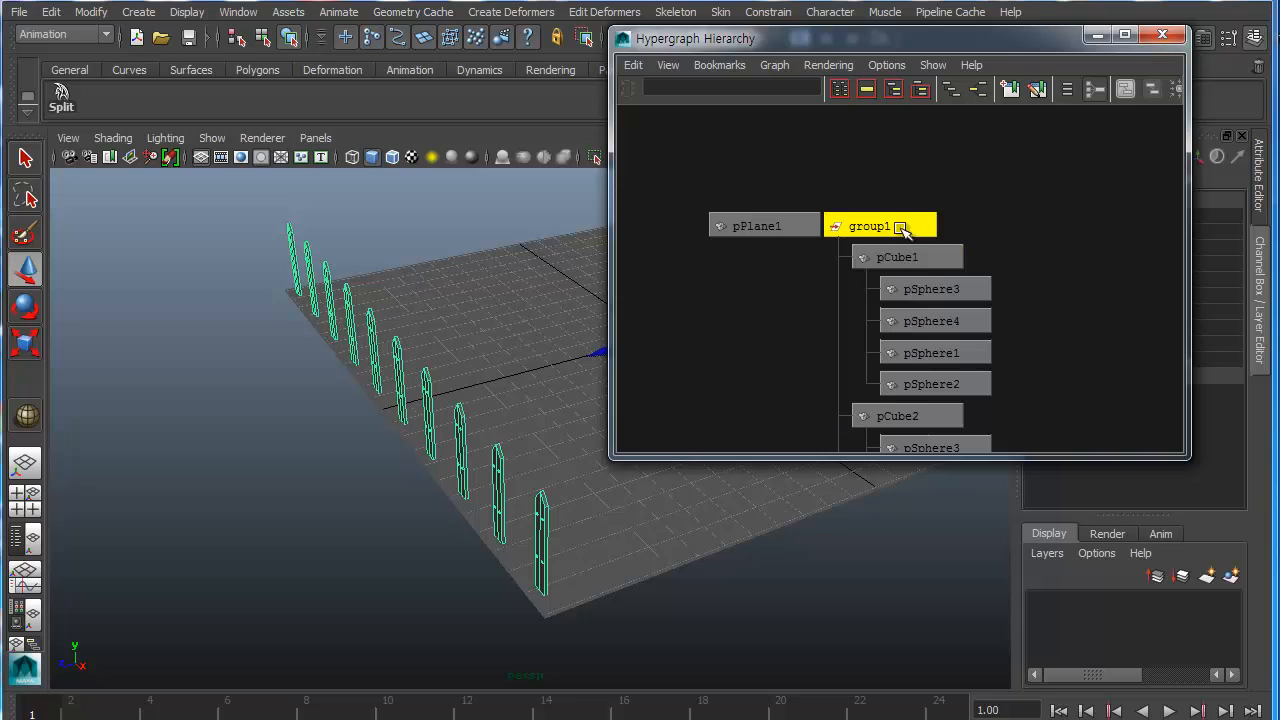
# Step: Check the pCube1 node on its own, reselect the whole group1 node, and minimise the Hypergraph
pyautogui.click(900, 257)
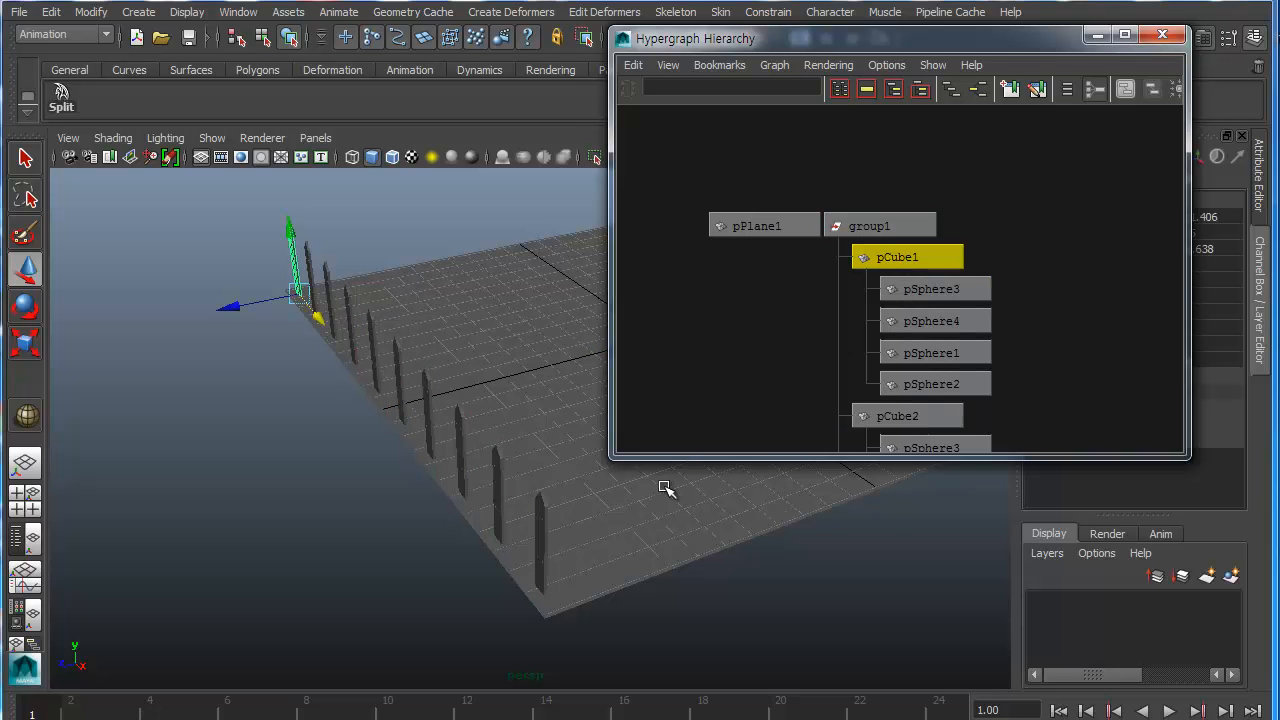
pyautogui.keyDown('alt'); pyautogui.moveTo(492, 463); pyautogui.dragTo(494, 434); pyautogui.keyUp('alt')
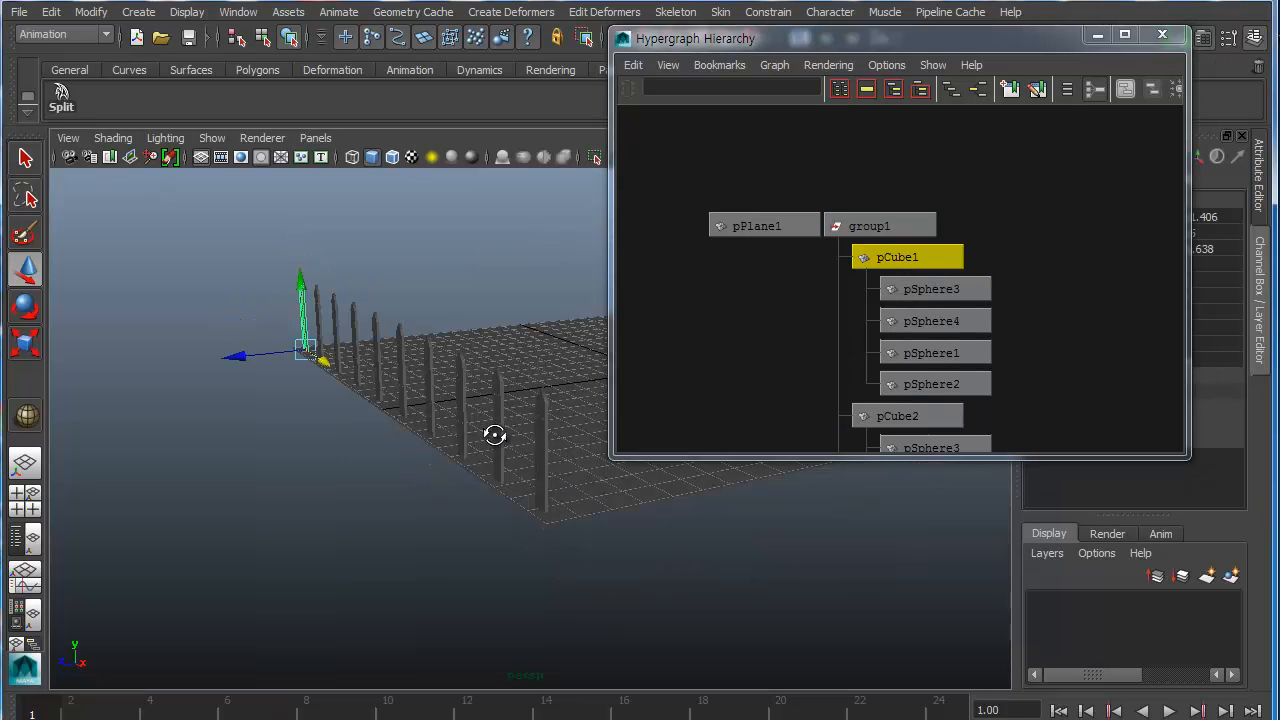
pyautogui.click(880, 224)
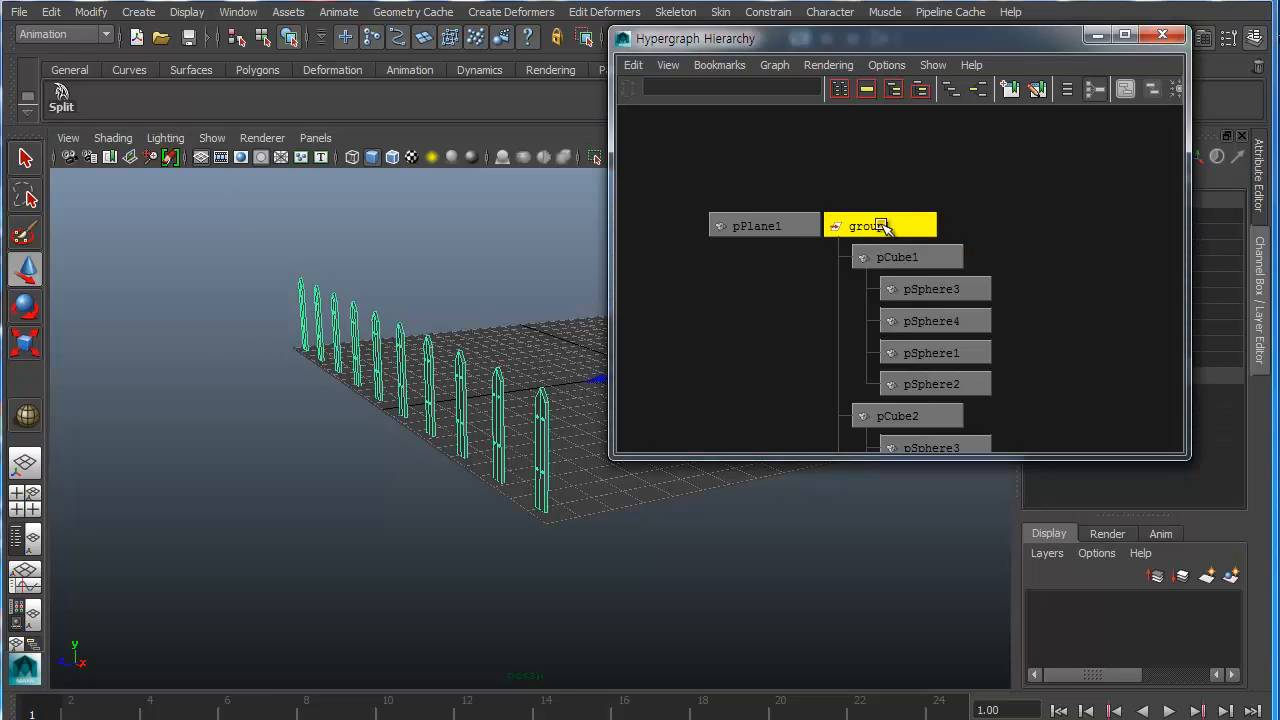
pyautogui.click(1097, 36)
# Step: Duplicate the picket group and set the copy's Rotate Y to 90 to line the adjacent side of the plane
pyautogui.keyDown('alt'); pyautogui.moveTo(766, 320); pyautogui.dragTo(668, 395); pyautogui.keyUp('alt')
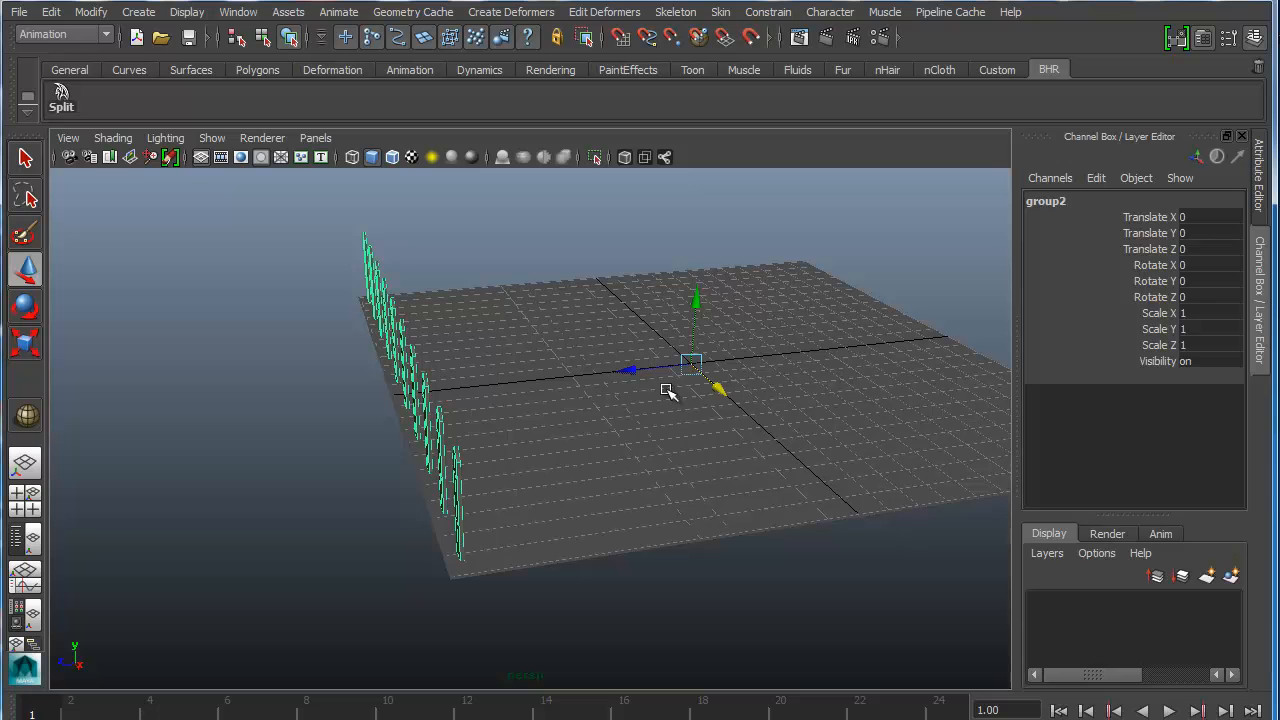
pyautogui.keyDown('alt'); pyautogui.moveTo(500, 440); pyautogui.dragTo(551, 437); pyautogui.keyUp('alt')
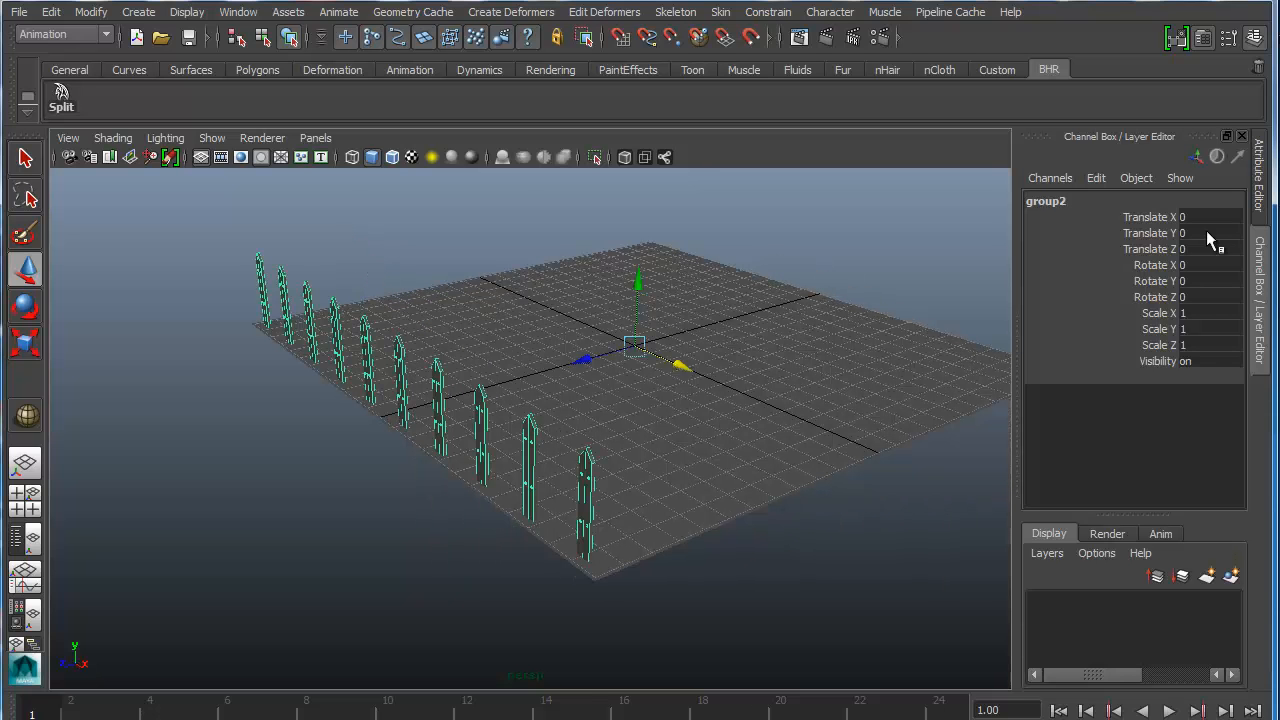
pyautogui.click(1224, 281)
pyautogui.write('90')
pyautogui.press('Return')
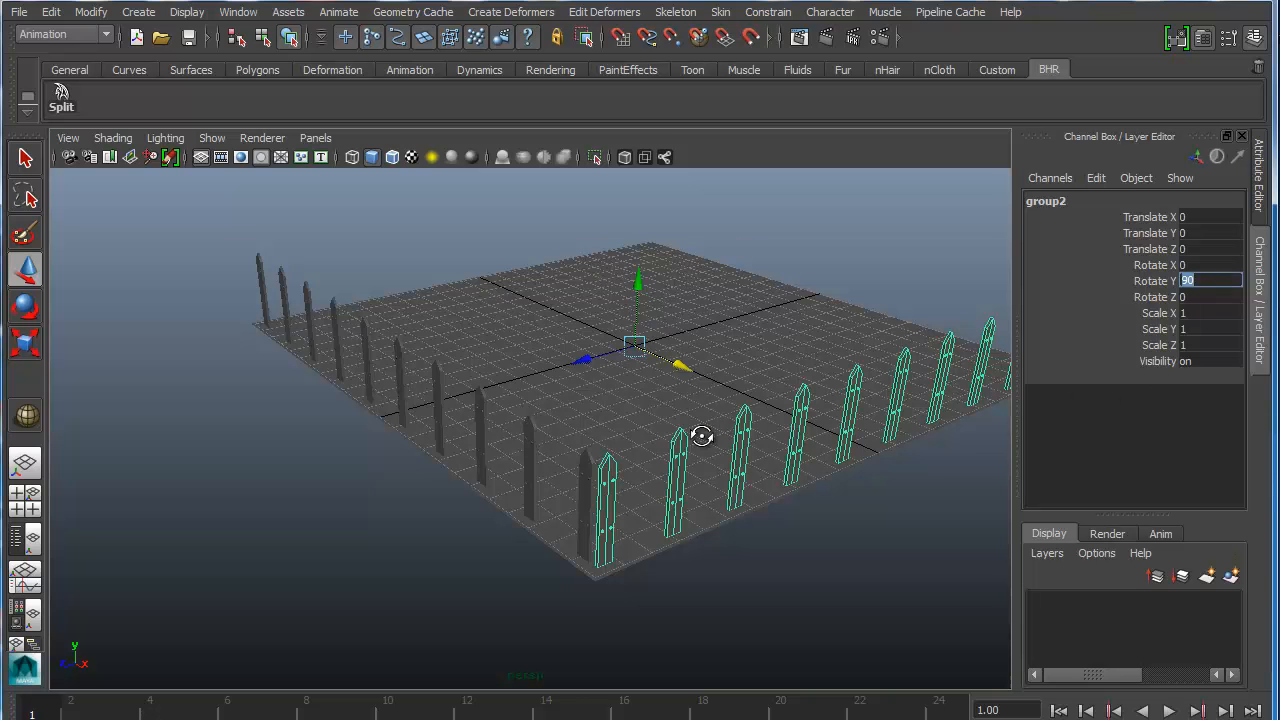
# Step: Duplicate the picket group and set the copy's Rotate Y to 180 to line the opposite side of the plane
pyautogui.keyDown('alt'); pyautogui.moveTo(725, 423); pyautogui.dragTo(648, 436); pyautogui.keyUp('alt')
pyautogui.hotkey('ctrl', 'd')
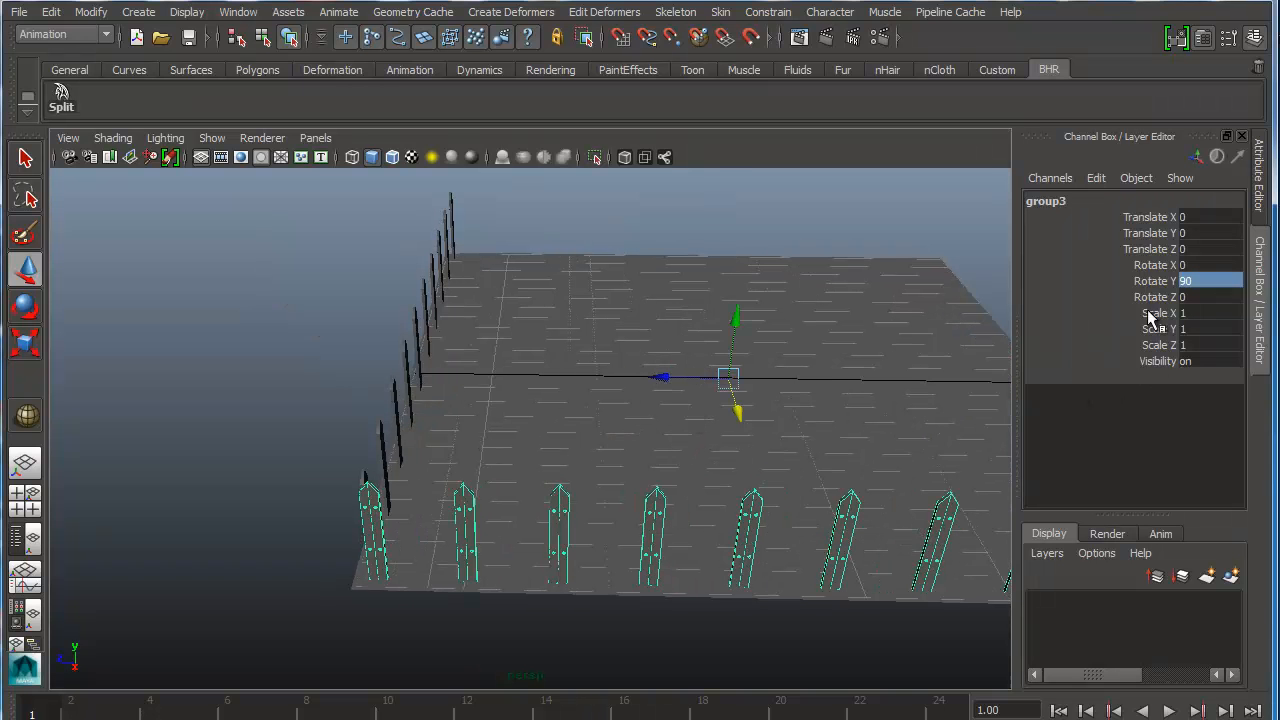
pyautogui.click(1198, 283)
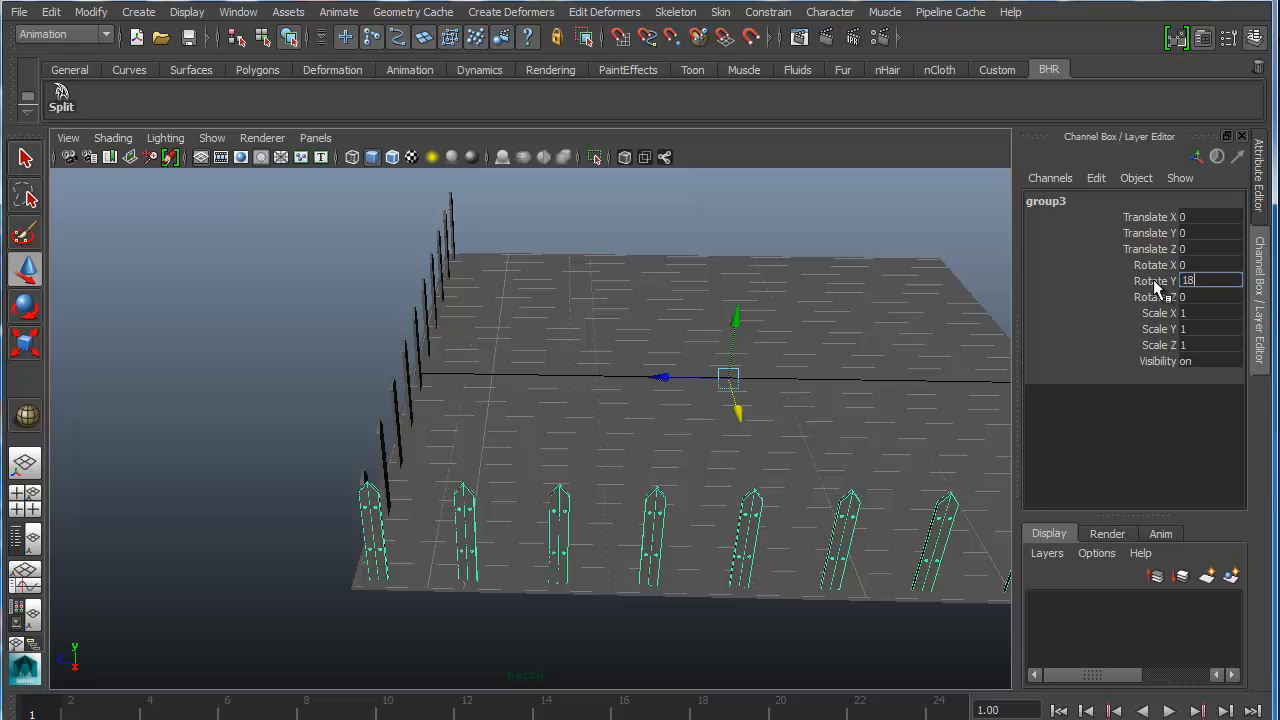
pyautogui.press('Return')
pyautogui.keyDown('alt'); pyautogui.moveTo(808, 449); pyautogui.dragTo(684, 451); pyautogui.keyUp('alt')
pyautogui.keyDown('alt'); pyautogui.moveTo(774, 508); pyautogui.dragTo(648, 460); pyautogui.keyUp('alt')
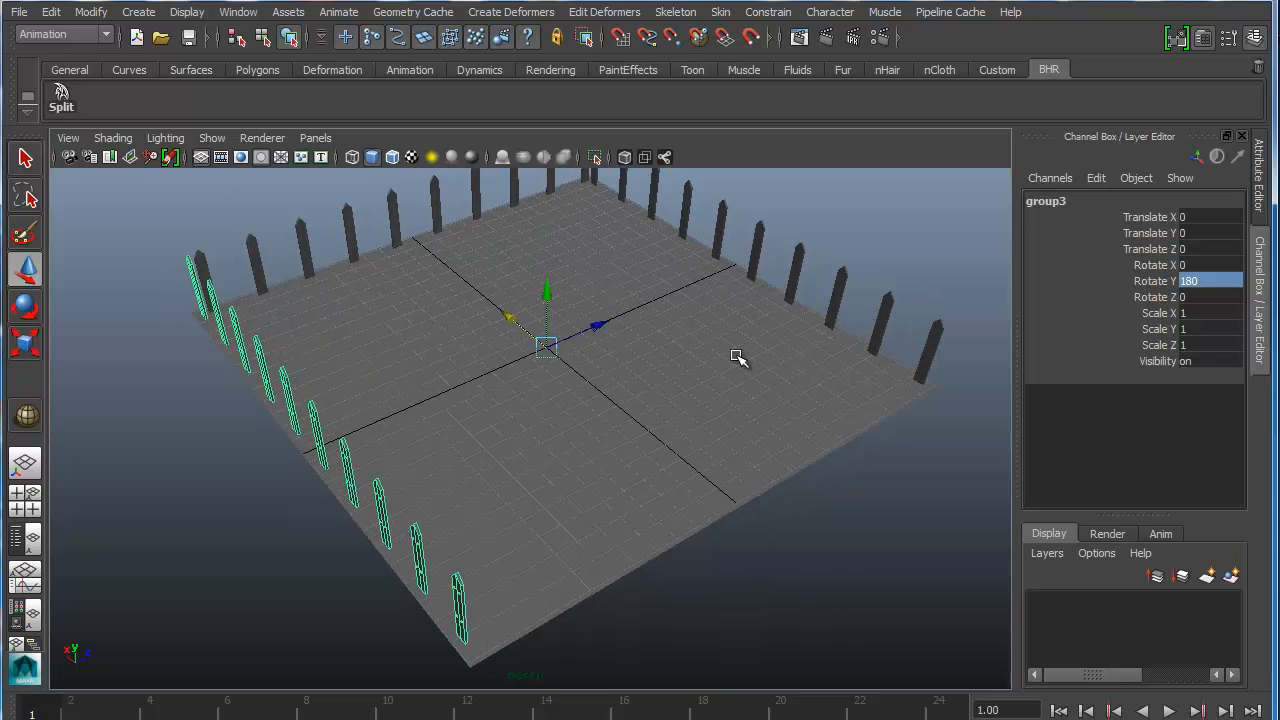
# Step: Duplicate the picket group again and set the copy's Rotate Y to 270 to line the last open side
pyautogui.hotkey('ctrl', 'd')
pyautogui.click(1197, 283)
pyautogui.write('270')
pyautogui.press('Return')
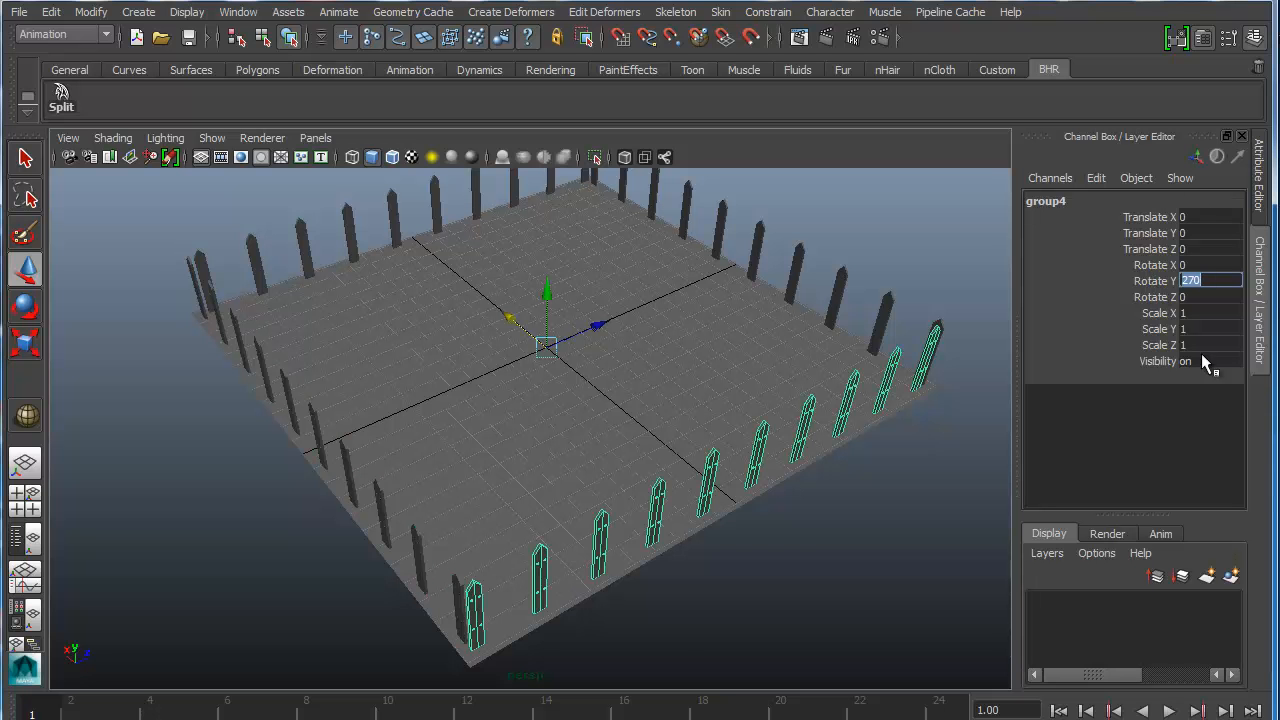
pyautogui.keyDown('alt'); pyautogui.moveTo(806, 446); pyautogui.dragTo(575, 424); pyautogui.keyUp('alt')
pyautogui.keyDown('alt'); pyautogui.moveTo(466, 417); pyautogui.dragTo(621, 430); pyautogui.keyUp('alt')
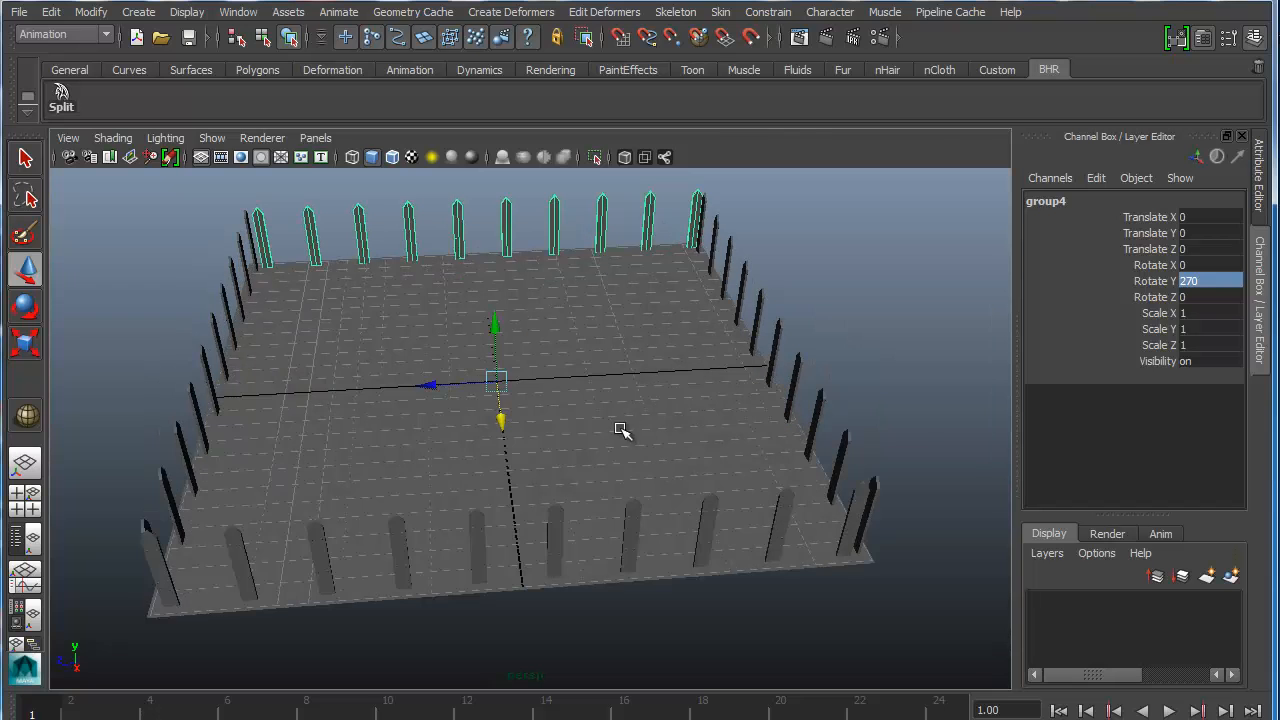
# Step: In the top view, create a low polygon cube that fills the area enclosed by the four picket rows
pyautogui.press('space')
pyautogui.press('space')
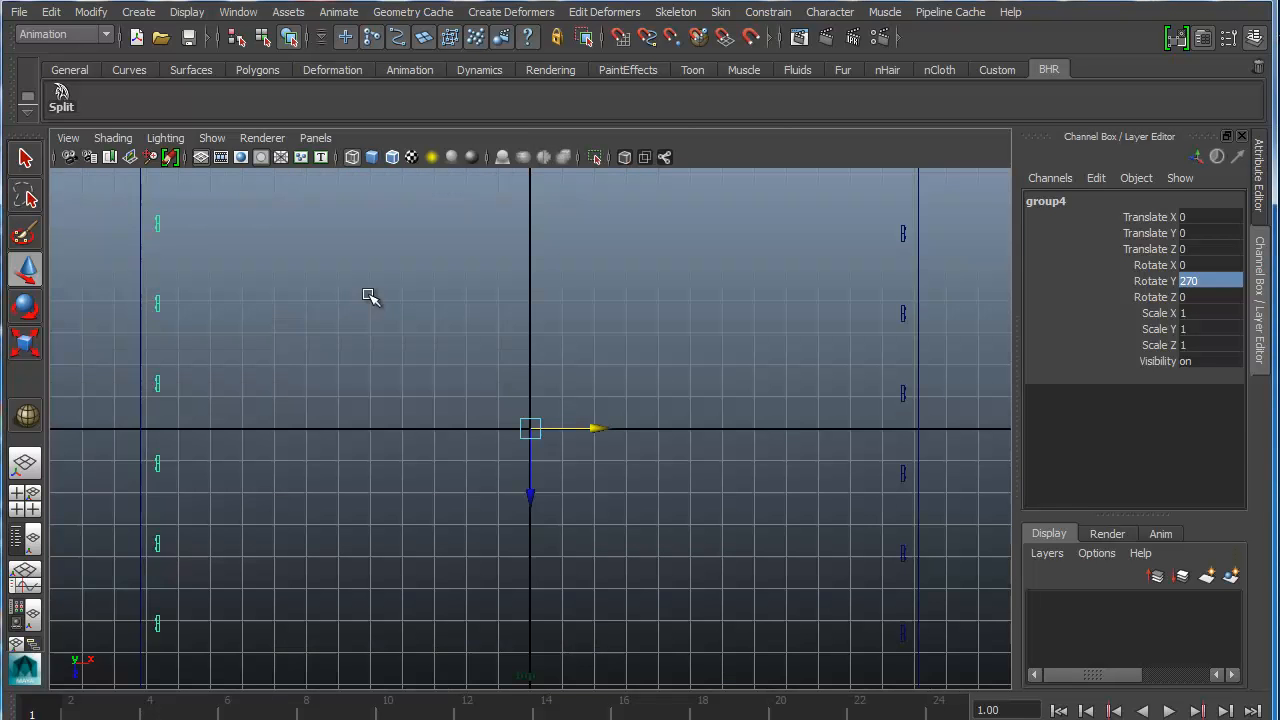
pyautogui.scroll(-5, 510, 380)
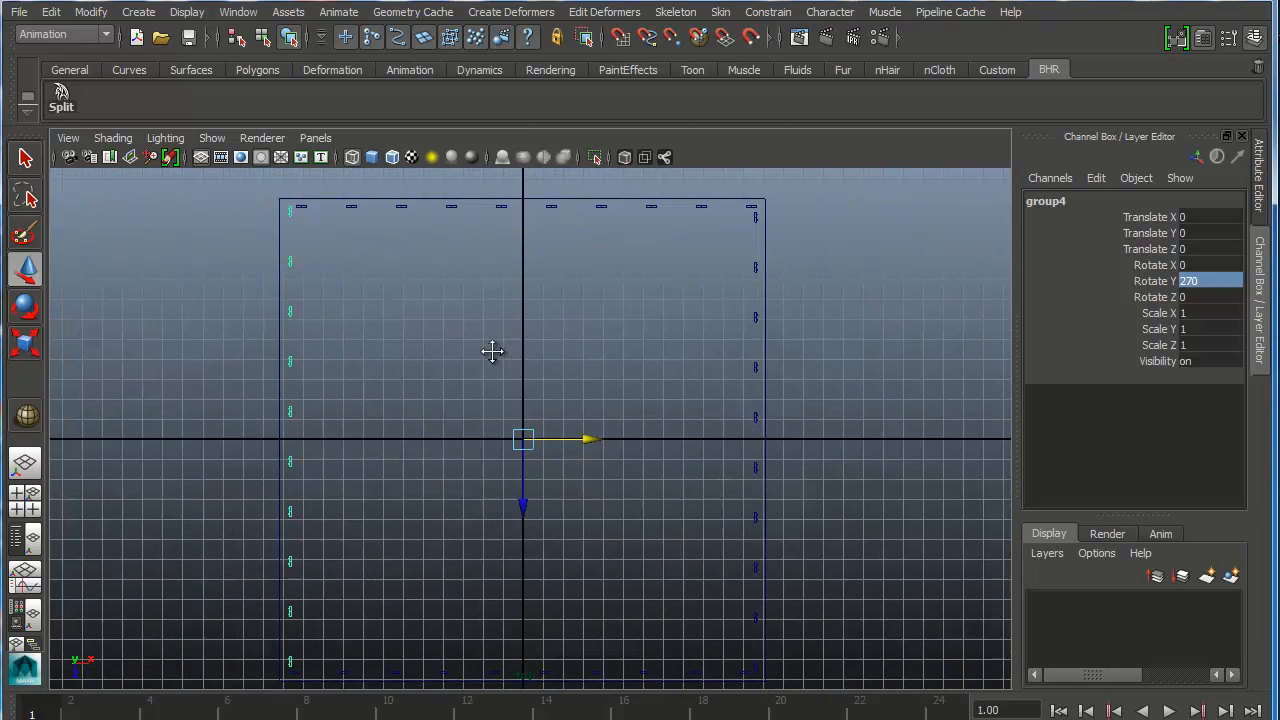
pyautogui.click(136, 12)
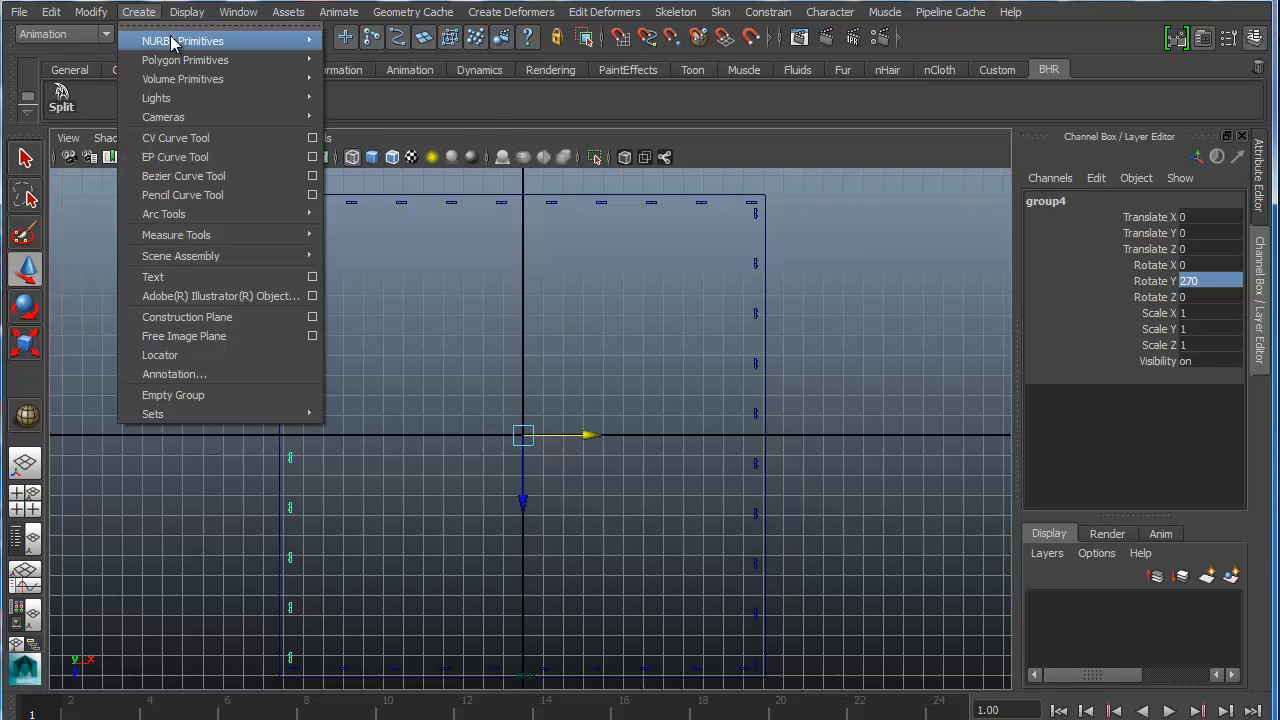
pyautogui.moveTo(183, 62)
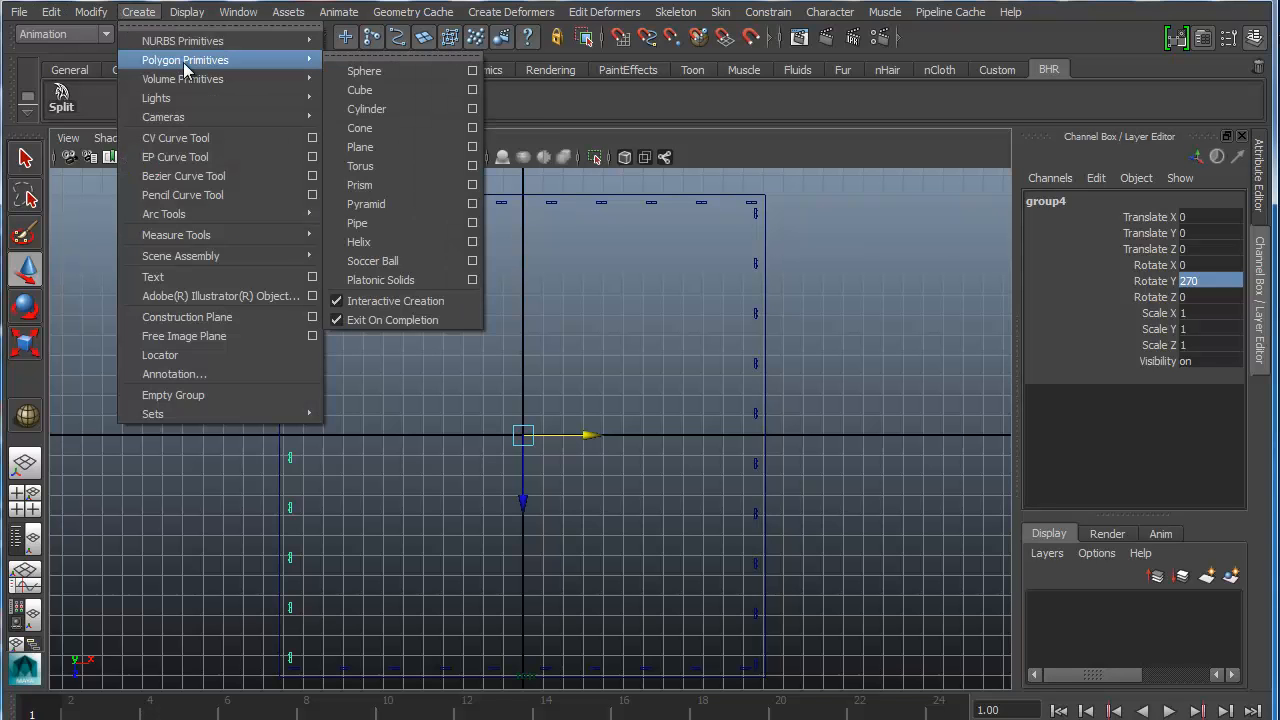
pyautogui.click(393, 91)
pyautogui.moveTo(299, 209); pyautogui.dragTo(750, 660)
pyautogui.press('space')
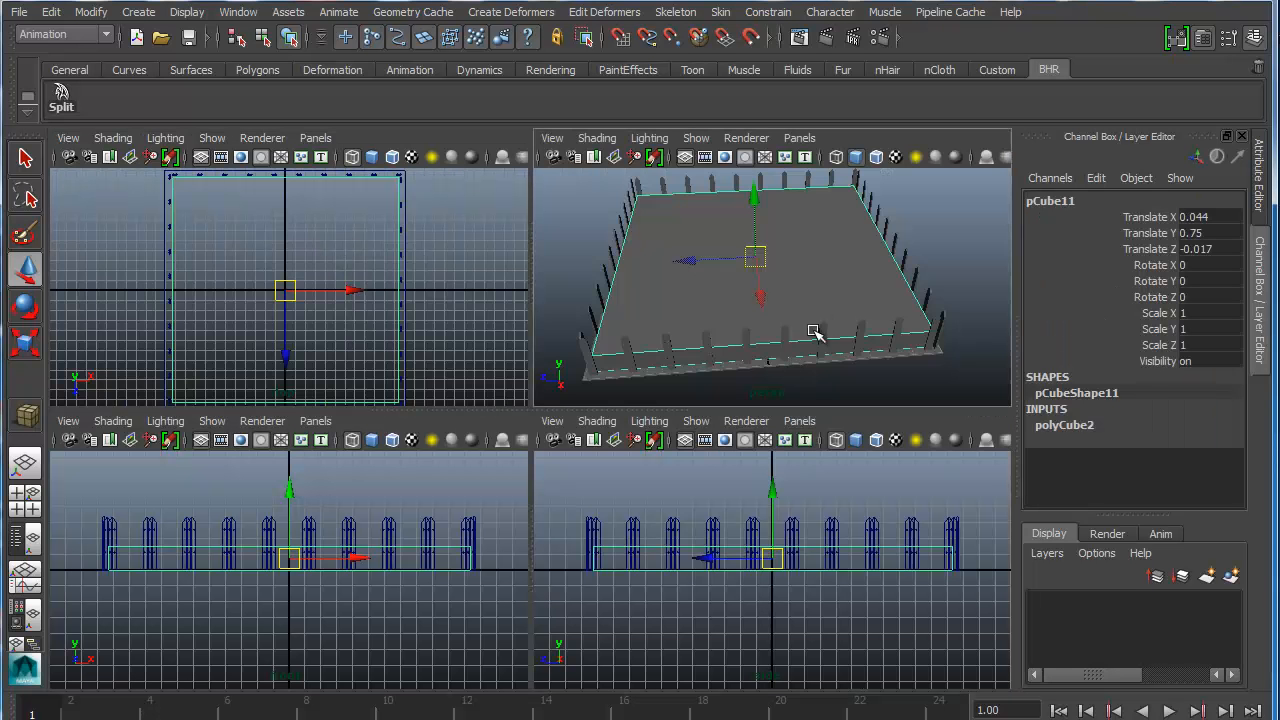
# Step: Delete the cube's top and bottom faces so that only its four side walls are left
pyautogui.keyDown('alt'); pyautogui.moveTo(783, 291); pyautogui.dragTo(743, 323); pyautogui.keyUp('alt')
pyautogui.scroll(3, 742, 322)
pyautogui.moveTo(752, 284); pyautogui.dragTo(736, 300, button='right')
pyautogui.click(845, 323)
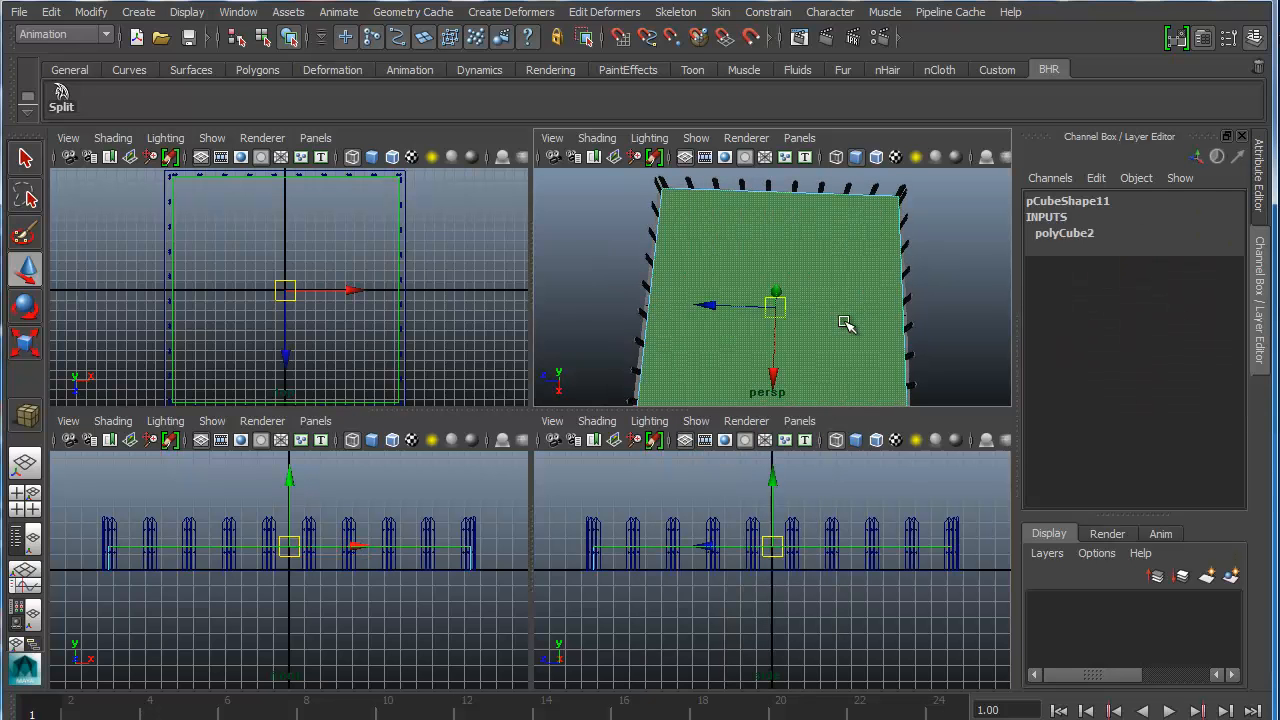
pyautogui.press('Delete')
pyautogui.click(815, 305)
pyautogui.press('Delete')
pyautogui.keyDown('alt'); pyautogui.moveTo(823, 308); pyautogui.dragTo(780, 309); pyautogui.keyUp('alt')
pyautogui.press('space')
pyautogui.keyDown('alt'); pyautogui.moveTo(420, 471); pyautogui.dragTo(330, 392); pyautogui.keyUp('alt')
pyautogui.keyDown('alt'); pyautogui.moveTo(571, 409); pyautogui.dragTo(693, 354); pyautogui.keyUp('alt')
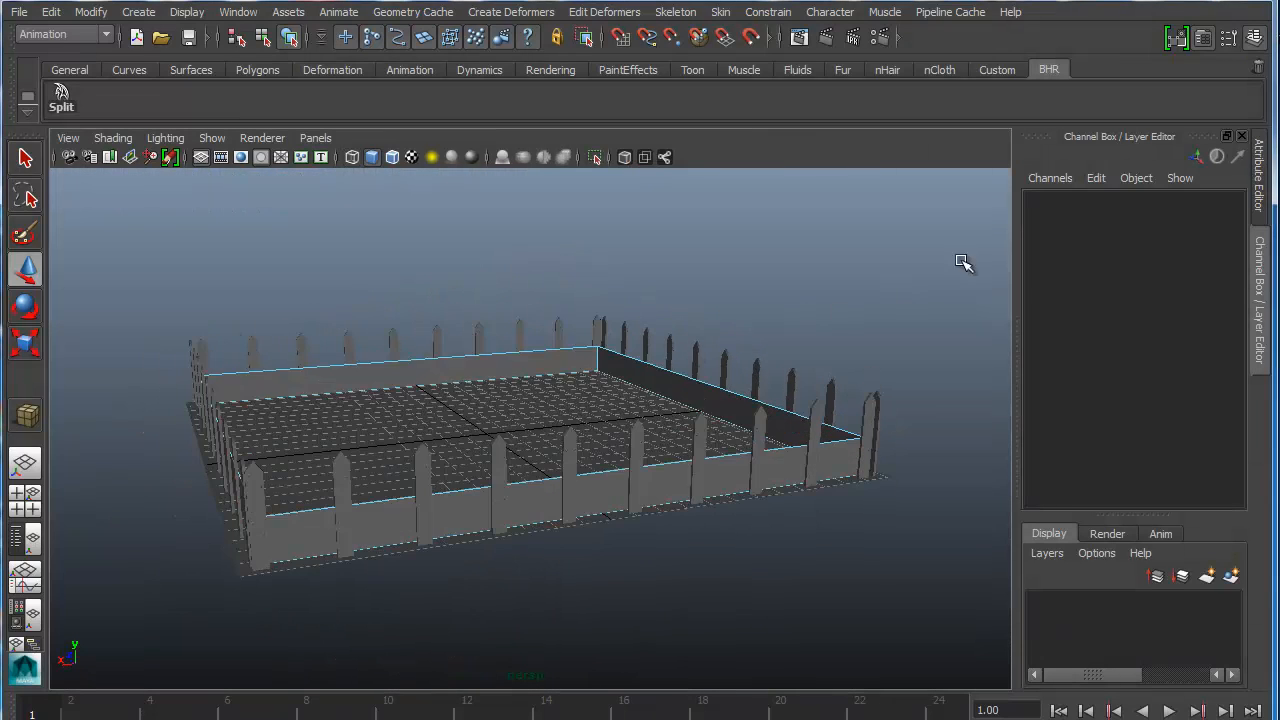
# Step: Extrude the wall faces with a Local Translate Z of 0.269 to give them thickness, and return to object mode
pyautogui.click(377, 469)
pyautogui.scroll(5, 375, 467)
pyautogui.keyDown('alt'); pyautogui.moveTo(414, 457); pyautogui.dragTo(428, 368); pyautogui.keyUp('alt')
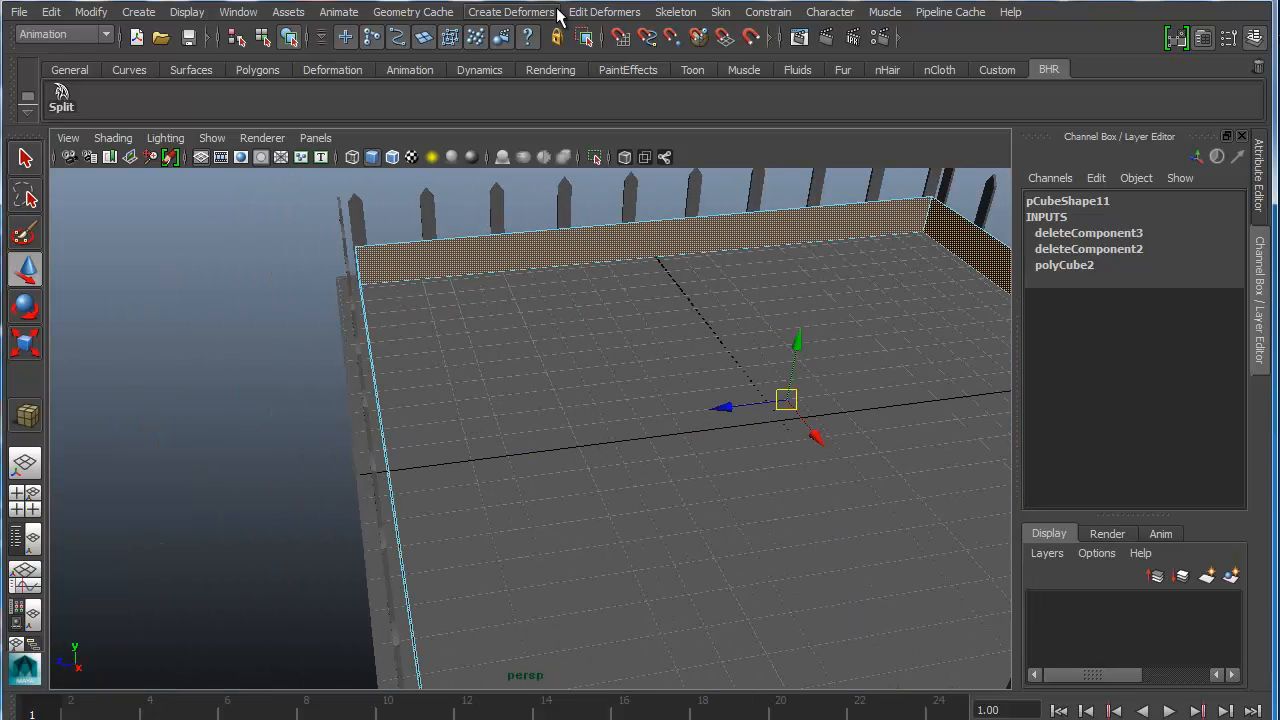
pyautogui.click(71, 36)
pyautogui.click(70, 58)
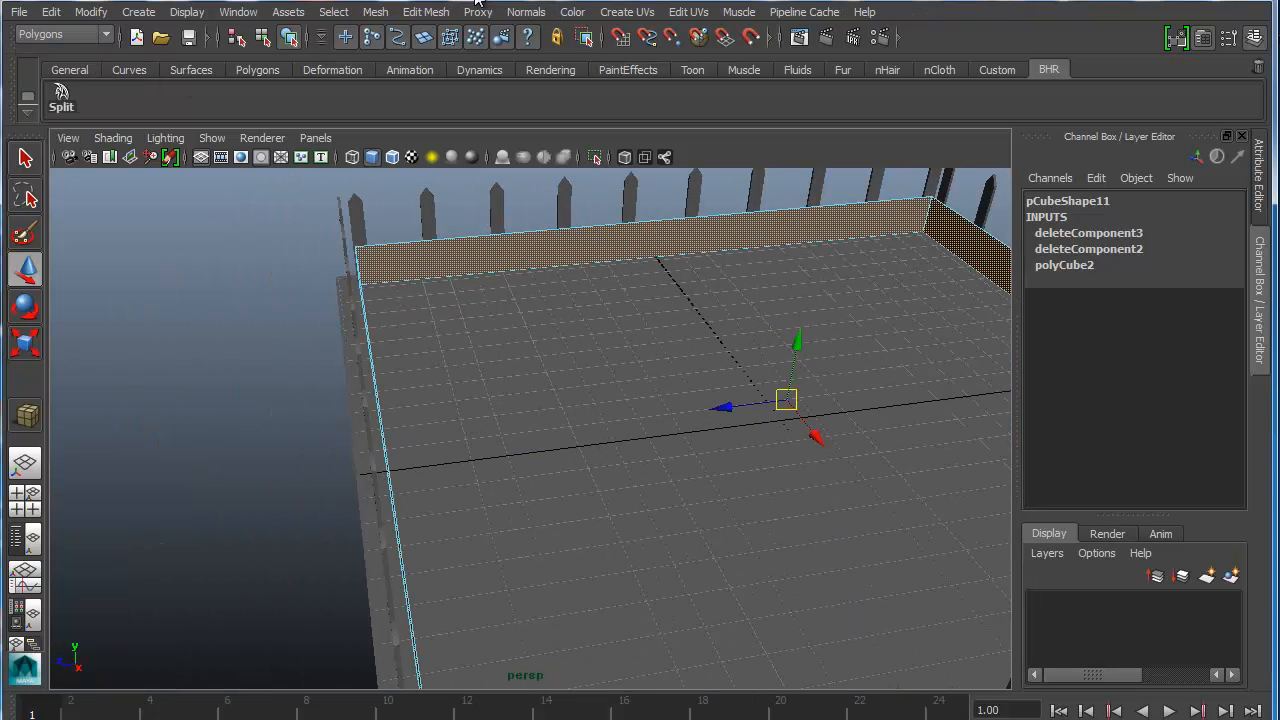
pyautogui.click(420, 12)
pyautogui.click(457, 84)
pyautogui.moveTo(617, 294)
pyautogui.keyDown('alt'); pyautogui.mouseDown()
pyautogui.moveTo(594, 369)
pyautogui.moveTo(628, 284)
pyautogui.mouseUp(); pyautogui.keyUp('alt')
pyautogui.keyDown('alt'); pyautogui.moveTo(469, 424); pyautogui.dragTo(457, 369); pyautogui.keyUp('alt')
pyautogui.rightClick(548, 233)
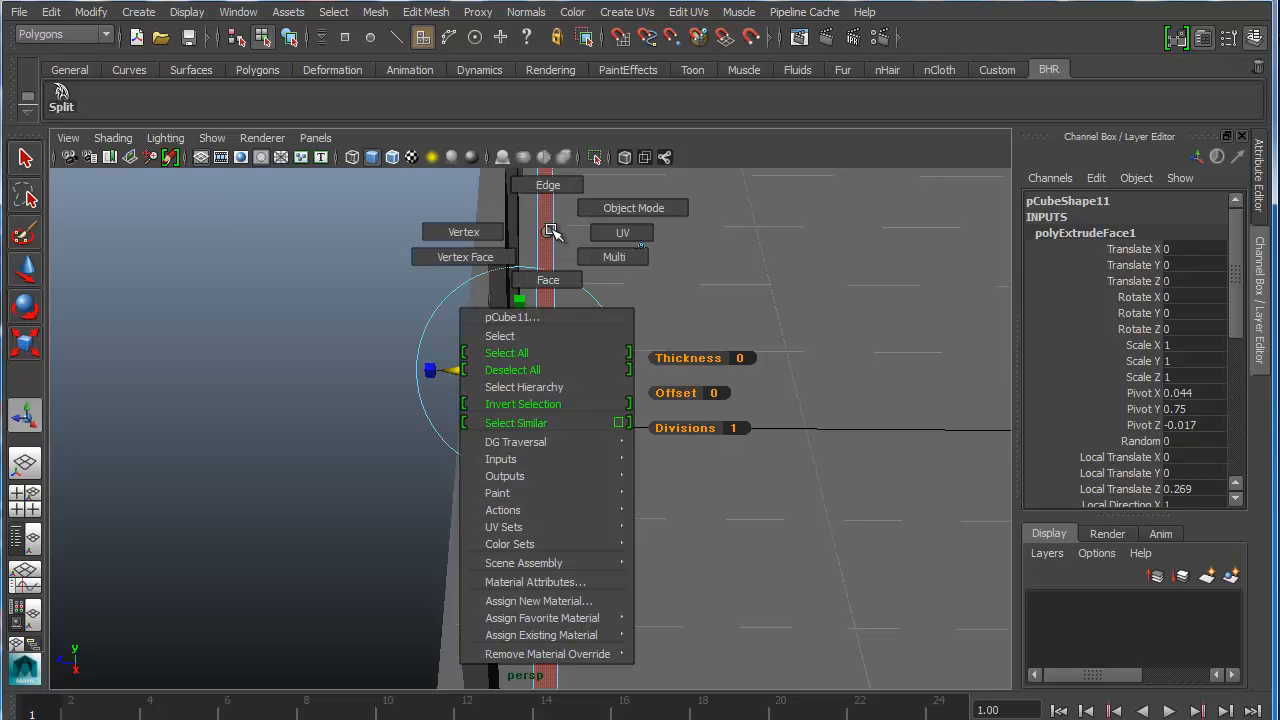
pyautogui.click(632, 208)
pyautogui.keyDown('alt'); pyautogui.moveTo(595, 301); pyautogui.dragTo(714, 366); pyautogui.keyUp('alt')
# Step: Centre the wall frame at the origin by setting its Translate X, Y and Z to 0
pyautogui.press('space')
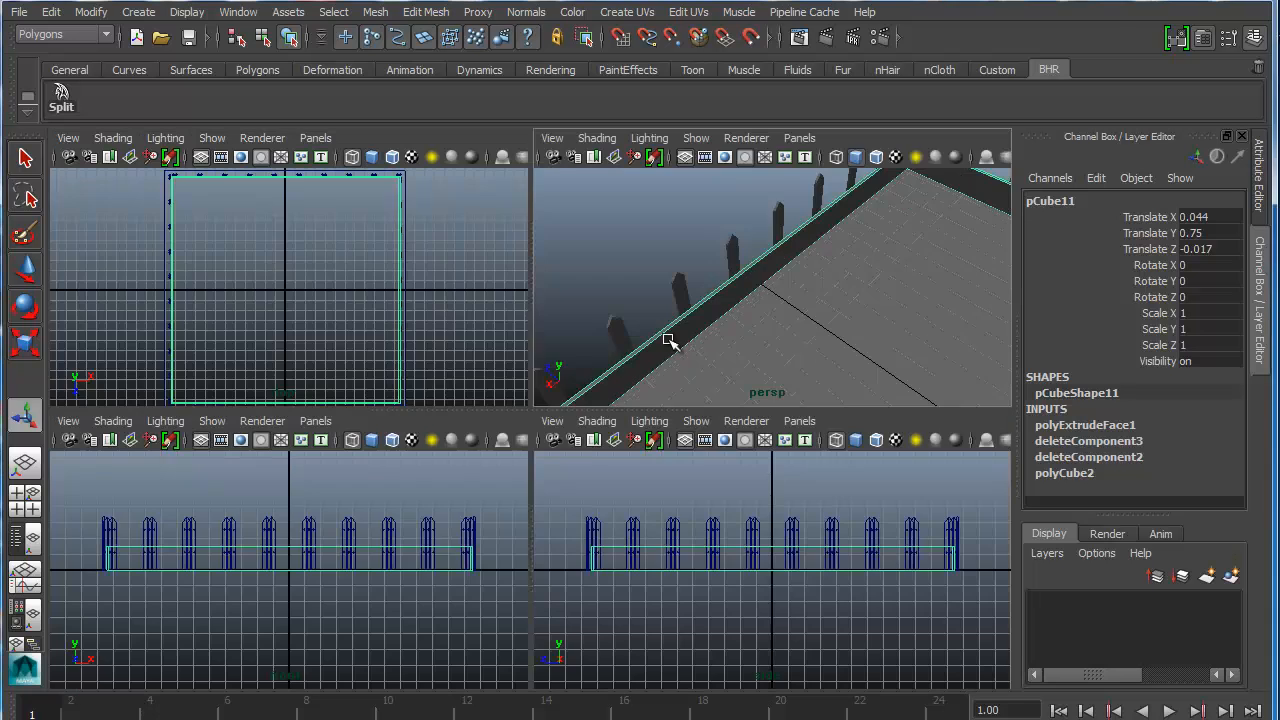
pyautogui.press('space')
pyautogui.press('space')
pyautogui.keyDown('alt'); pyautogui.moveTo(437, 294); pyautogui.dragTo(446, 297, button='middle'); pyautogui.keyUp('alt')
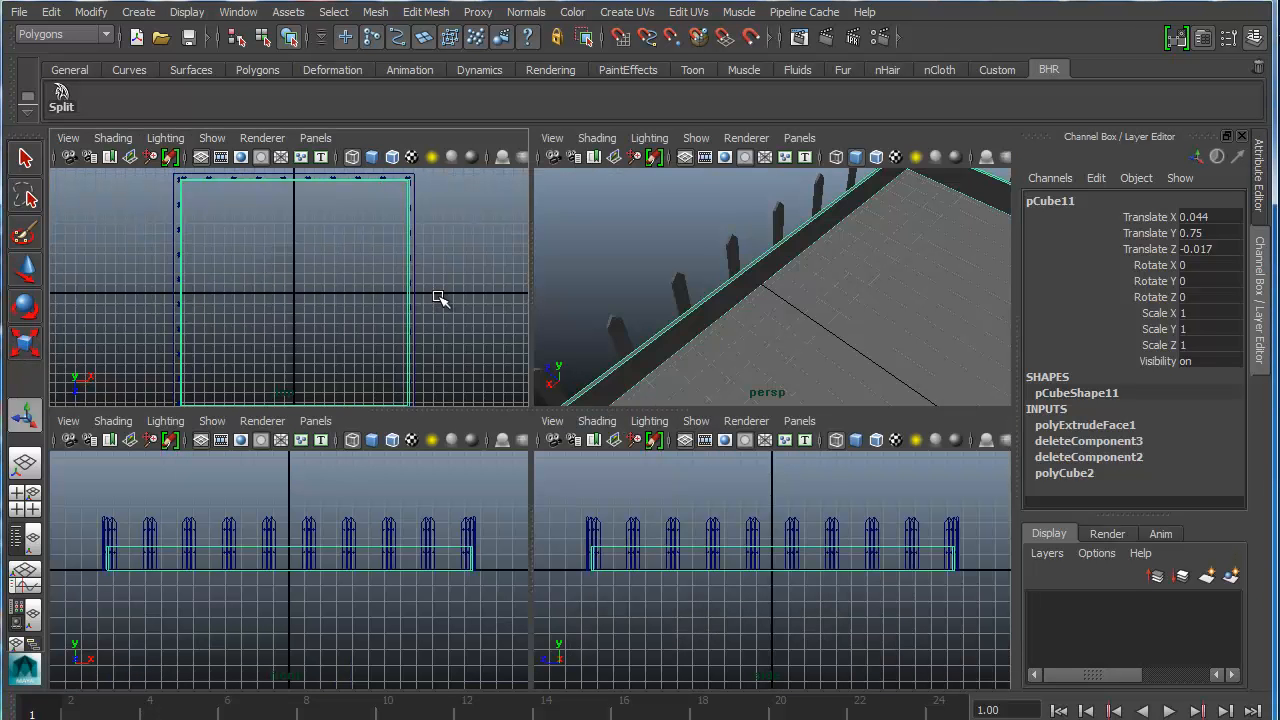
pyautogui.click(1219, 217)
pyautogui.write('0')
pyautogui.press('Tab')
pyautogui.write('0')
pyautogui.press('Tab')
pyautogui.write('0')
pyautogui.press('Return')
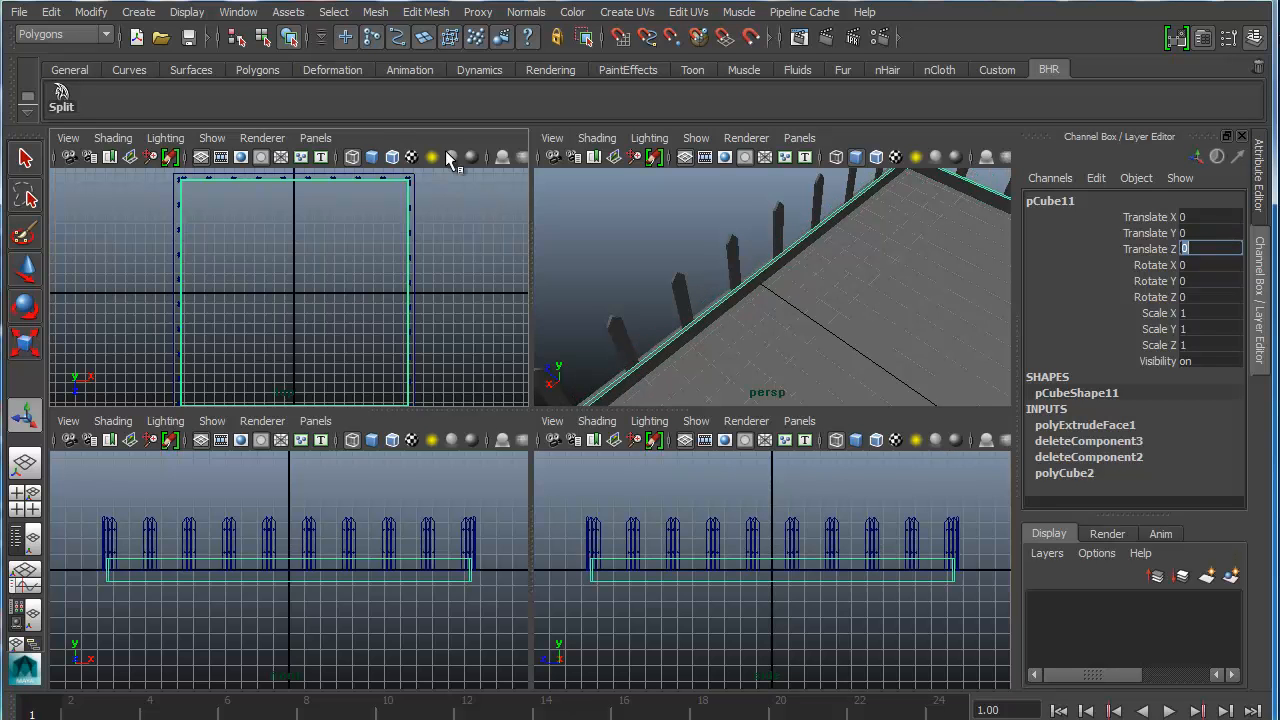
# Step: Scale the wall frame up uniformly to 1.005 in the top view to bring it closer to the pickets
pyautogui.press('space')
pyautogui.scroll(5, 551, 379)
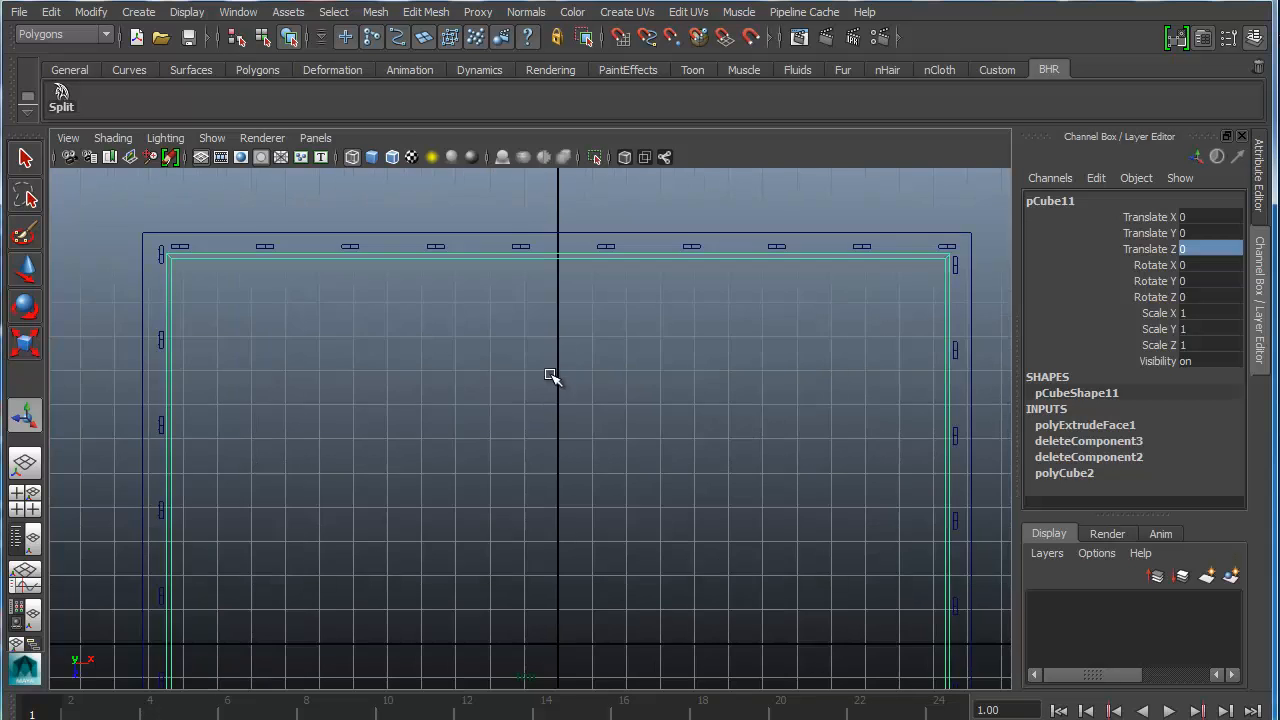
pyautogui.keyDown('alt'); pyautogui.moveTo(555, 370); pyautogui.dragTo(558, 366, button='middle'); pyautogui.keyUp('alt')
pyautogui.keyDown('alt'); pyautogui.moveTo(298, 338); pyautogui.dragTo(389, 338, button='middle'); pyautogui.keyUp('alt')
pyautogui.keyDown('alt'); pyautogui.moveTo(358, 282); pyautogui.dragTo(241, 337, button='middle'); pyautogui.keyUp('alt')
pyautogui.keyDown('alt'); pyautogui.moveTo(654, 416); pyautogui.dragTo(608, 223, button='middle'); pyautogui.keyUp('alt')
pyautogui.keyDown('alt'); pyautogui.moveTo(673, 630); pyautogui.dragTo(671, 205, button='middle'); pyautogui.keyUp('alt')
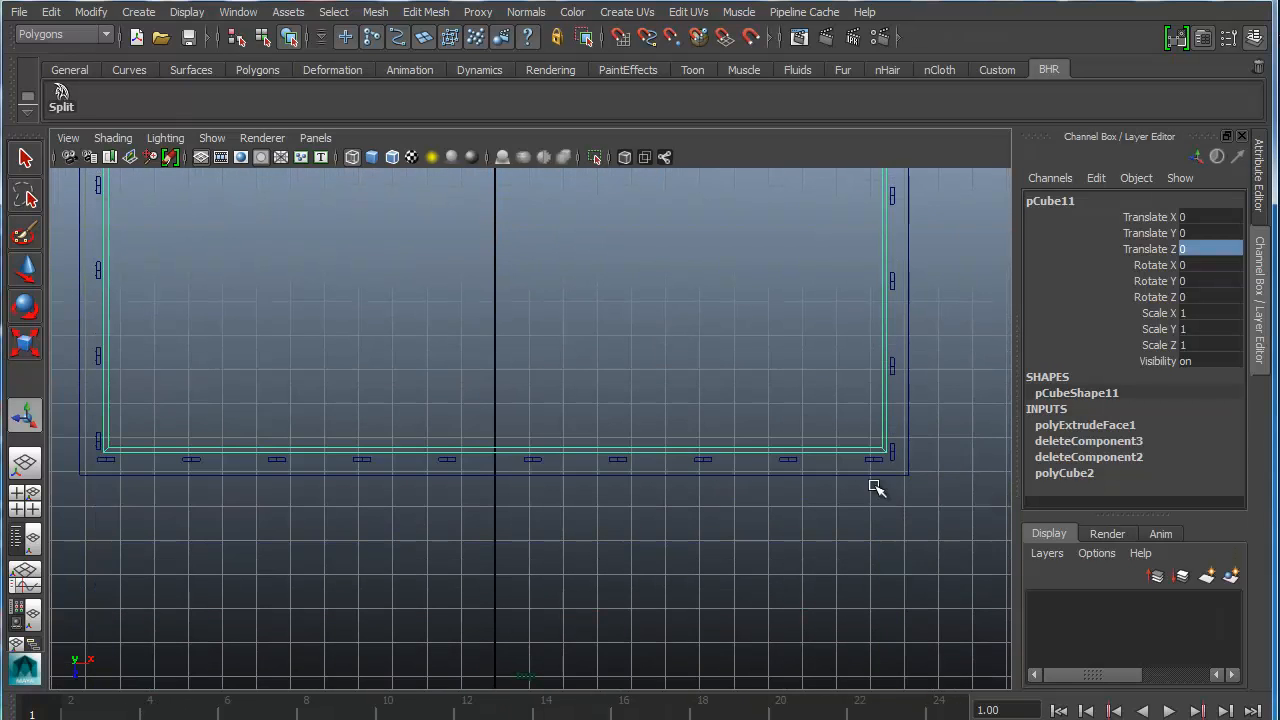
pyautogui.press('r')
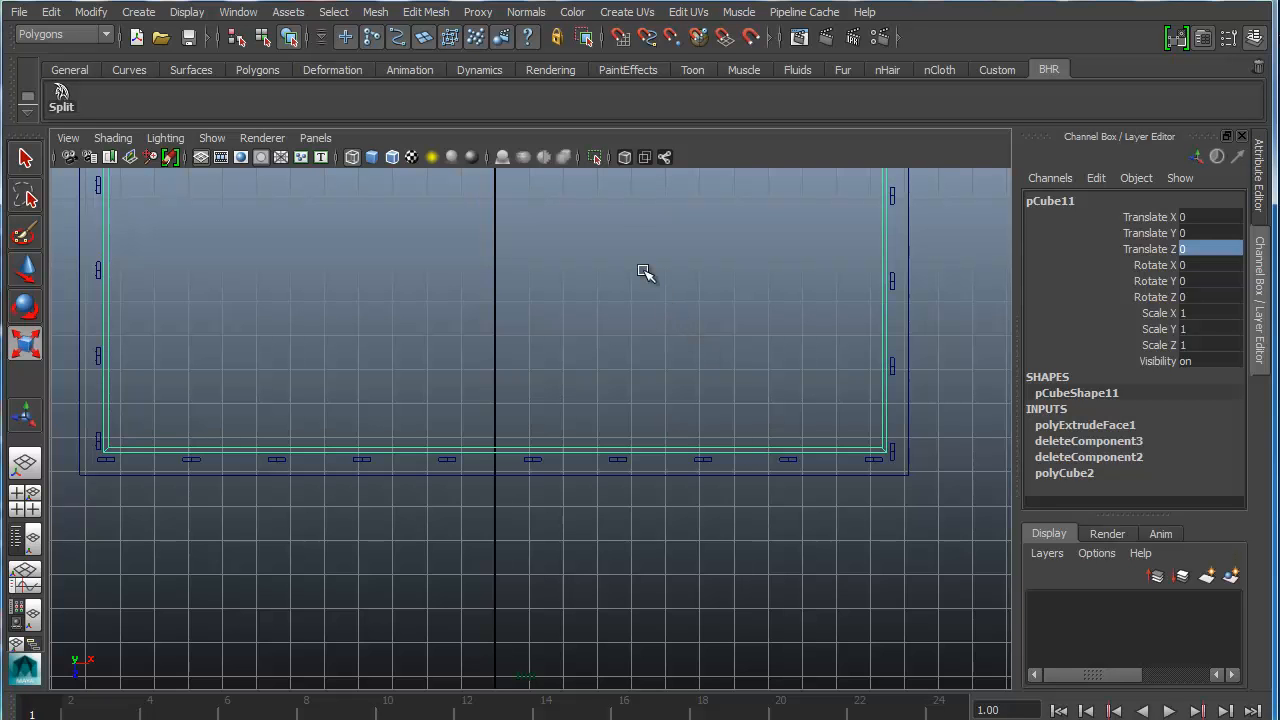
pyautogui.keyDown('alt'); pyautogui.moveTo(560, 314); pyautogui.dragTo(517, 343, button='middle'); pyautogui.keyUp('alt')
pyautogui.moveTo(523, 317); pyautogui.dragTo(527, 318)
pyautogui.keyDown('alt'); pyautogui.moveTo(525, 320); pyautogui.dragTo(500, 603, button='middle'); pyautogui.keyUp('alt')
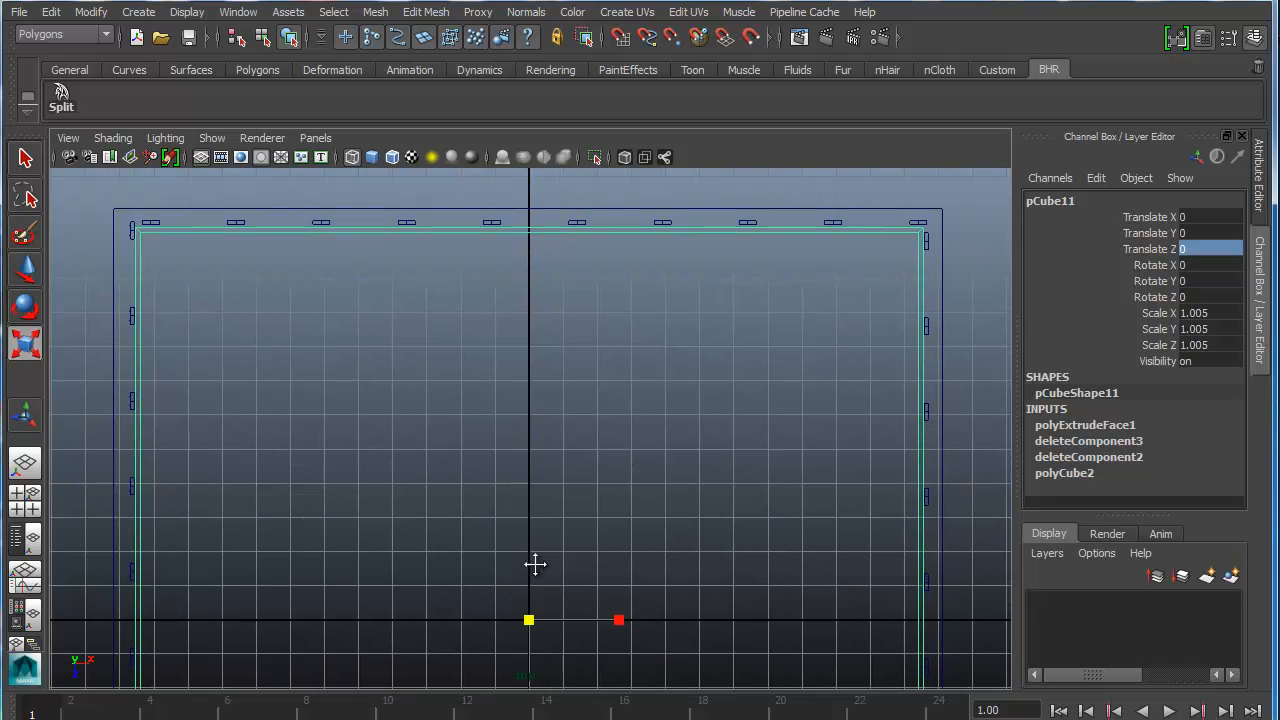
# Step: Examine the gap between the wall frame and the pickets along the sides in the top view
pyautogui.keyDown('alt'); pyautogui.moveTo(815, 437); pyautogui.dragTo(684, 221, button='middle'); pyautogui.keyUp('alt')
pyautogui.scroll(4, 777, 461)
pyautogui.keyDown('alt'); pyautogui.moveTo(926, 443); pyautogui.dragTo(531, 538, button='middle'); pyautogui.keyUp('alt')
pyautogui.moveTo(242, 486)
pyautogui.keyDown('alt'); pyautogui.mouseDown(button='middle')
pyautogui.moveTo(637, 503)
pyautogui.moveTo(839, 339)
pyautogui.mouseUp(button='middle'); pyautogui.keyUp('alt')
pyautogui.moveTo(517, 630)
pyautogui.keyDown('alt'); pyautogui.mouseDown(button='middle')
pyautogui.moveTo(523, 497)
pyautogui.moveTo(567, 279)
pyautogui.mouseUp(button='middle'); pyautogui.keyUp('alt')
pyautogui.keyDown('alt'); pyautogui.moveTo(622, 531); pyautogui.dragTo(654, 286, button='middle'); pyautogui.keyUp('alt')
pyautogui.moveTo(590, 456)
pyautogui.keyDown('alt'); pyautogui.mouseDown(button='middle')
pyautogui.moveTo(638, 422)
pyautogui.moveTo(692, 420)
pyautogui.mouseUp(button='middle'); pyautogui.keyUp('alt')
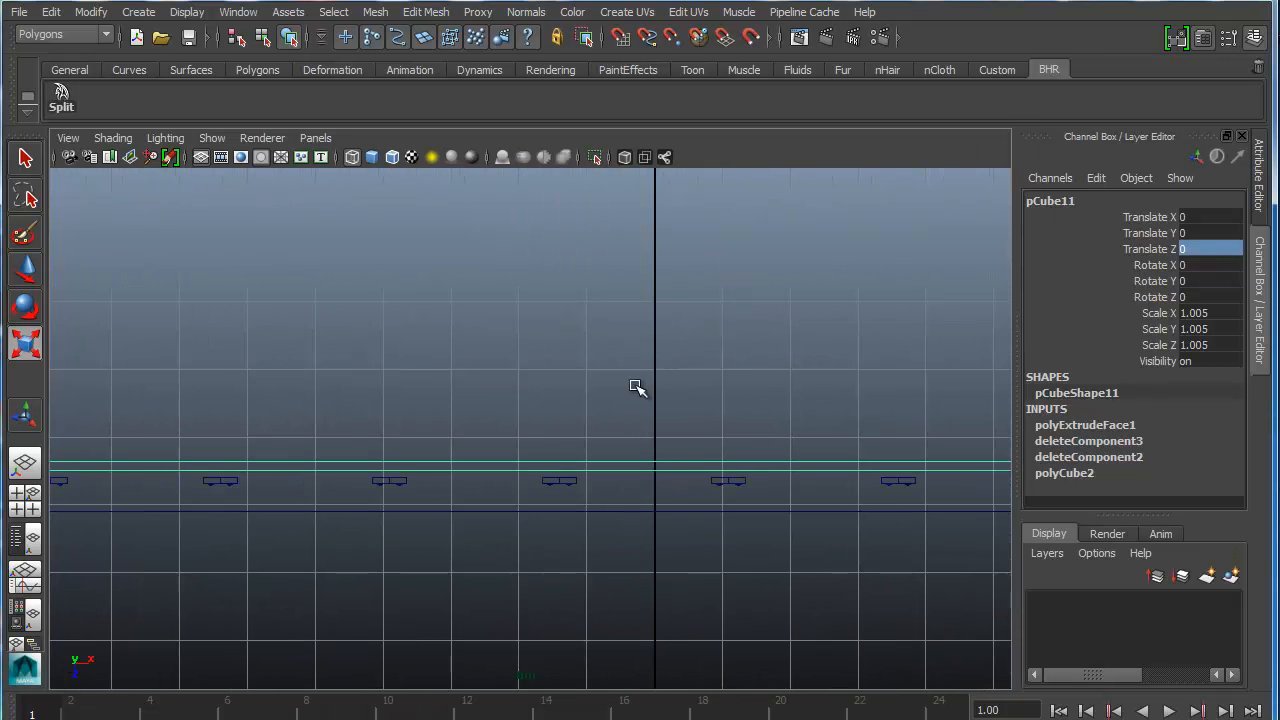
pyautogui.keyDown('alt'); pyautogui.moveTo(679, 318); pyautogui.dragTo(684, 660, button='middle'); pyautogui.keyUp('alt')
pyautogui.keyDown('alt'); pyautogui.moveTo(686, 200); pyautogui.dragTo(687, 530, button='middle'); pyautogui.keyUp('alt')
pyautogui.scroll(-4, 666, 300)
# Step: Select the vertices of the frame's far side in the top view and move them outward against the pickets
pyautogui.keyDown('alt'); pyautogui.moveTo(652, 277); pyautogui.dragTo(611, 541); pyautogui.keyUp('alt')
pyautogui.moveTo(526, 254); pyautogui.dragTo(438, 258, button='right')
pyautogui.moveTo(994, 230); pyautogui.dragTo(112, 335)
pyautogui.scroll(4, 513, 290)
pyautogui.keyDown('alt'); pyautogui.moveTo(513, 290); pyautogui.dragTo(413, 680, button='middle'); pyautogui.keyUp('alt')
pyautogui.press('w')
pyautogui.scroll(6, 455, 583)
pyautogui.keyDown('alt'); pyautogui.moveTo(457, 583); pyautogui.dragTo(530, 393, button='middle'); pyautogui.keyUp('alt')
pyautogui.moveTo(481, 526); pyautogui.dragTo(479, 510)
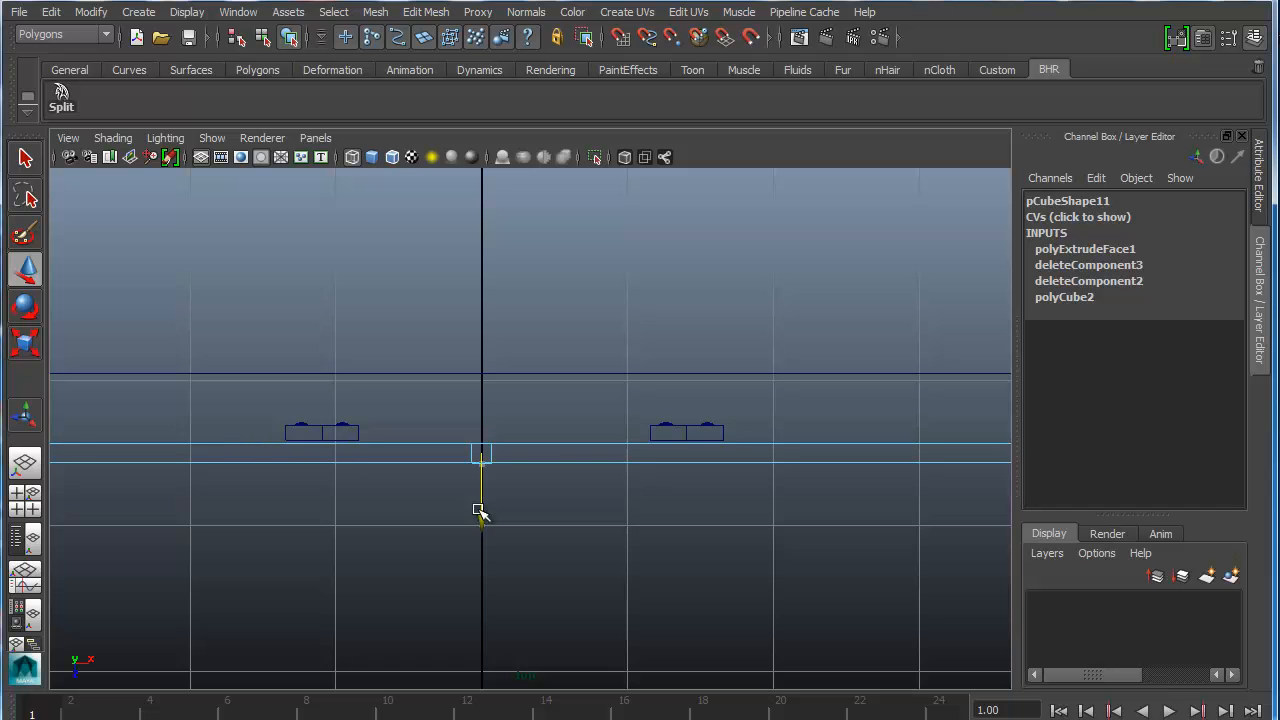
# Step: Select the vertices of the frame's near side in the top view and move them outward against the pickets
pyautogui.scroll(-10, 481, 514)
pyautogui.keyDown('alt'); pyautogui.moveTo(484, 520); pyautogui.dragTo(460, 60, button='middle'); pyautogui.keyUp('alt')
pyautogui.moveTo(793, 422); pyautogui.dragTo(142, 622)
pyautogui.scroll(7, 575, 510)
pyautogui.keyDown('alt'); pyautogui.moveTo(471, 611); pyautogui.dragTo(528, 486, button='middle'); pyautogui.keyUp('alt')
pyautogui.scroll(6, 455, 460)
pyautogui.scroll(1, 453, 459)
pyautogui.keyDown('alt'); pyautogui.moveTo(382, 472); pyautogui.dragTo(466, 508, button='middle'); pyautogui.keyUp('alt')
pyautogui.moveTo(469, 446); pyautogui.dragTo(468, 459)
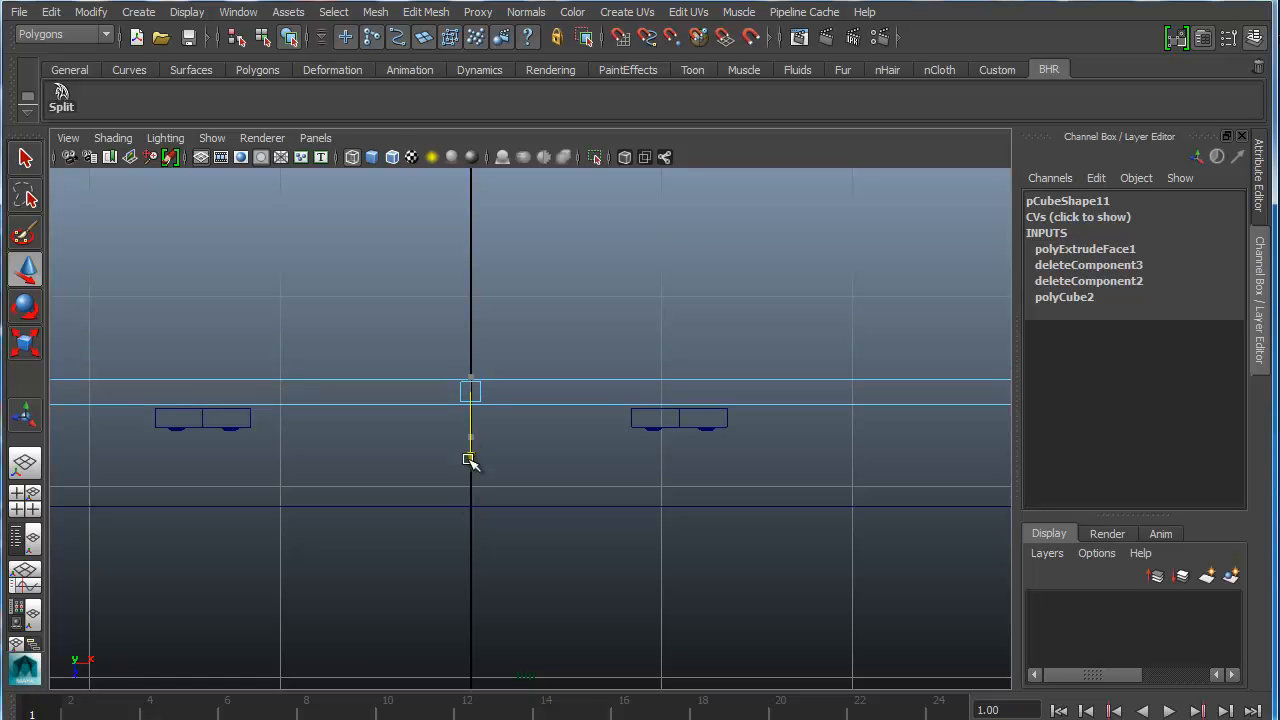
# Step: Turn the whole frame into a thin rail with Scale Y 0.329 and raise it to Translate Y 1.243
pyautogui.press('space')
pyautogui.press('space')
pyautogui.keyDown('alt'); pyautogui.moveTo(429, 422); pyautogui.dragTo(386, 367); pyautogui.keyUp('alt')
pyautogui.moveTo(385, 368); pyautogui.dragTo(470, 343, button='right')
pyautogui.click(343, 378)
pyautogui.keyDown('alt'); pyautogui.moveTo(537, 380); pyautogui.dragTo(660, 377); pyautogui.keyUp('alt')
pyautogui.press('r')
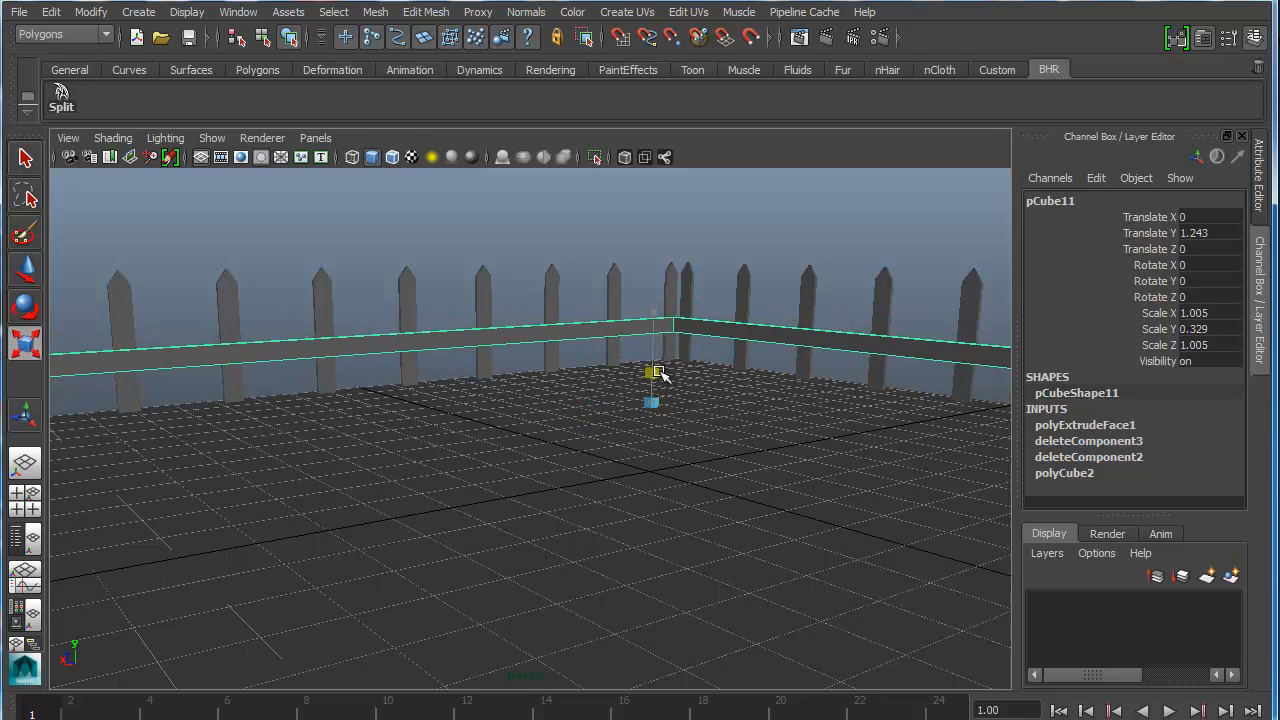
# Step: In the side view, lower the rail frame to Translate Y 1.103, in line with the lower nail heads
pyautogui.press('space')
pyautogui.press('space')
pyautogui.scroll(5, 608, 491)
pyautogui.press('w')
pyautogui.moveTo(567, 384); pyautogui.dragTo(569, 398)
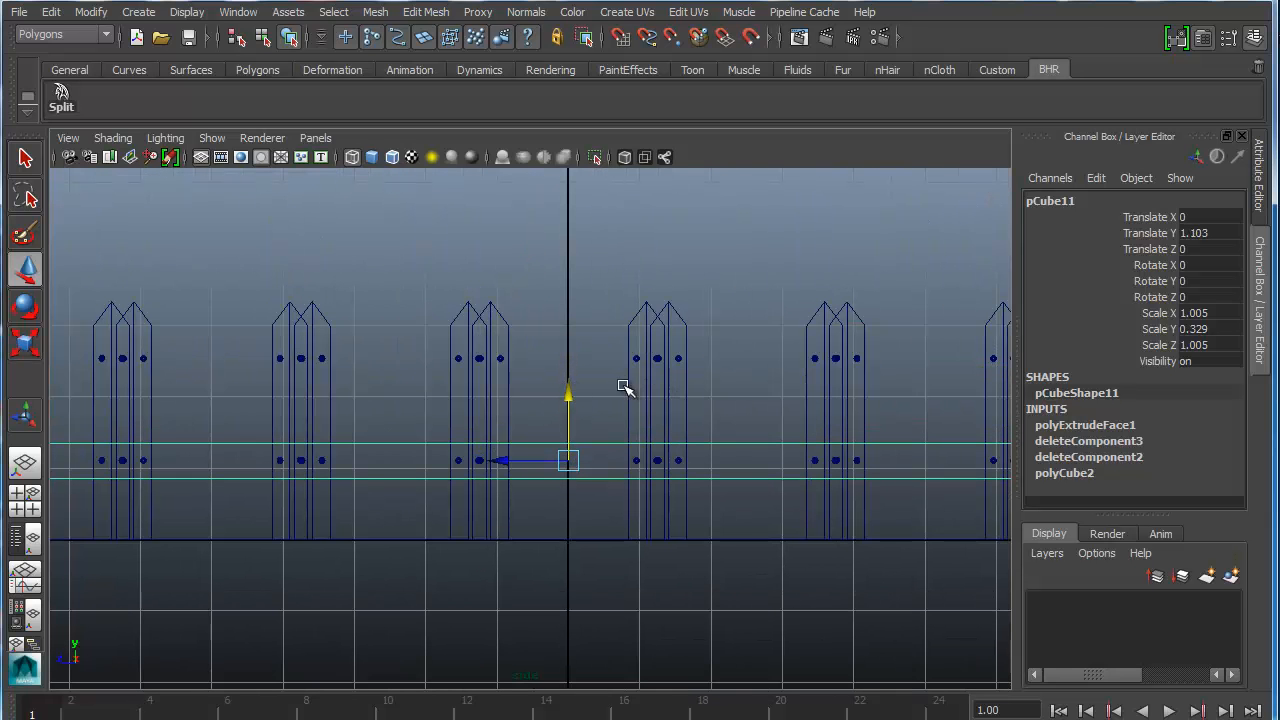
# Step: Duplicate the rail frame and raise the copy to Translate Y 2.506, in line with the upper nail heads
pyautogui.hotkey('ctrl', 'd')
pyautogui.moveTo(569, 394); pyautogui.dragTo(568, 291)
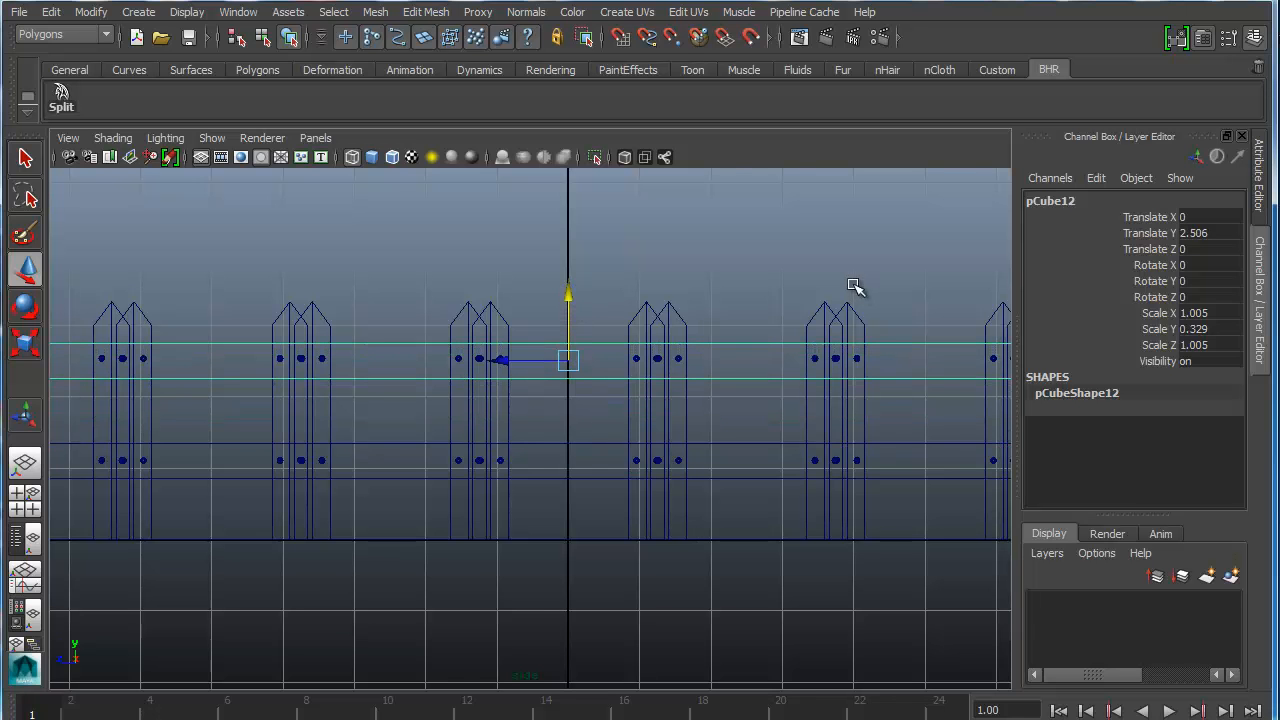
pyautogui.press('space')
pyautogui.press('space')
pyautogui.scroll(-3, 533, 384)
pyautogui.keyDown('alt'); pyautogui.moveTo(533, 384); pyautogui.dragTo(779, 363); pyautogui.keyUp('alt')
pyautogui.keyDown('alt'); pyautogui.moveTo(817, 405); pyautogui.dragTo(663, 366, button='middle'); pyautogui.keyUp('alt')
pyautogui.keyDown('alt'); pyautogui.moveTo(663, 366); pyautogui.dragTo(512, 369); pyautogui.keyUp('alt')
pyautogui.keyDown('alt'); pyautogui.moveTo(713, 391); pyautogui.dragTo(685, 383); pyautogui.keyUp('alt')
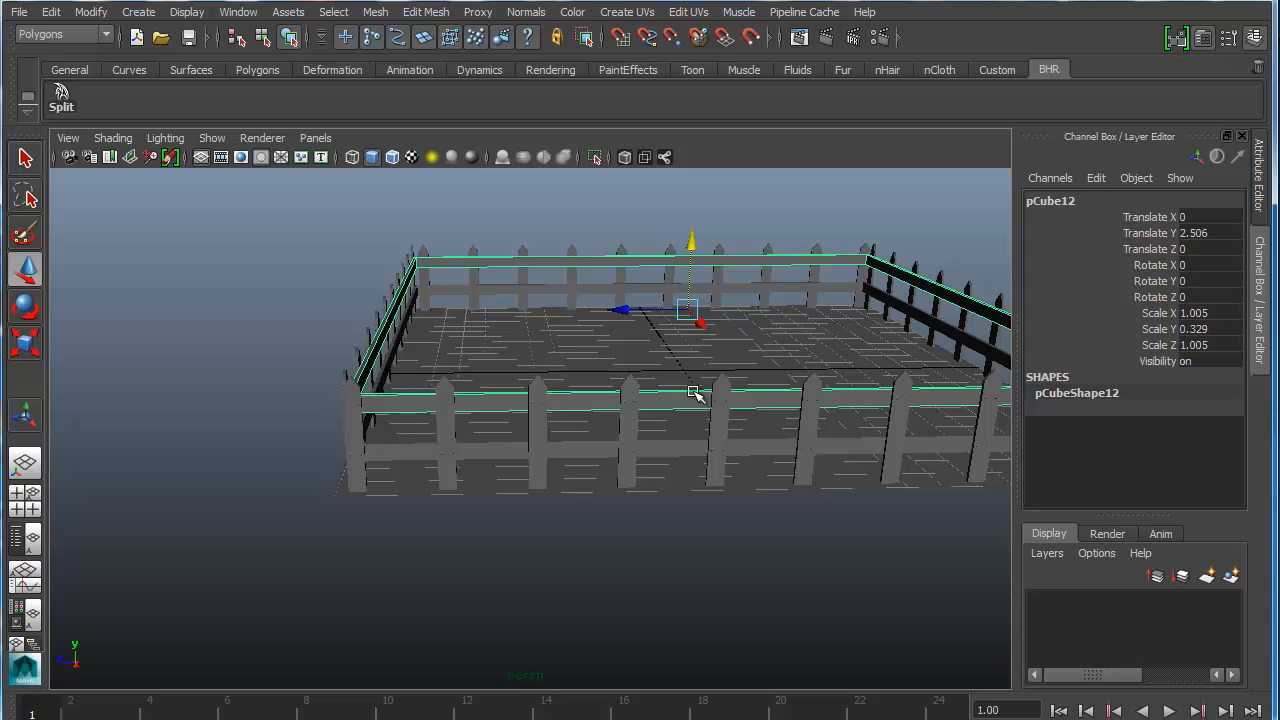
# Step: Delete one picket near the middle of a fence side to open a gap
pyautogui.click(721, 430)
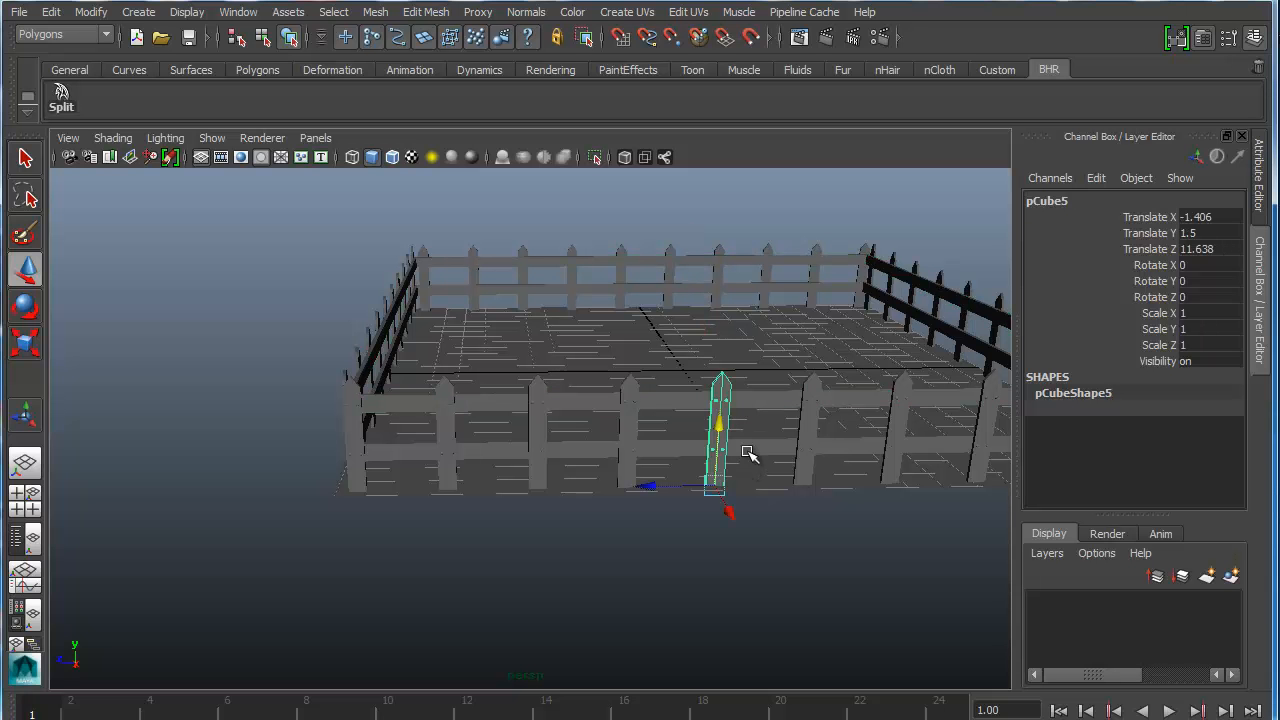
pyautogui.keyDown('alt'); pyautogui.moveTo(557, 447); pyautogui.dragTo(552, 405); pyautogui.keyUp('alt')
pyautogui.click(541, 425)
pyautogui.press('Delete')
# Step: Insert two edge loops in the upper rail frame with the Insert Edge Loop Tool, one beside each picket bordering the gap
pyautogui.click(550, 405)
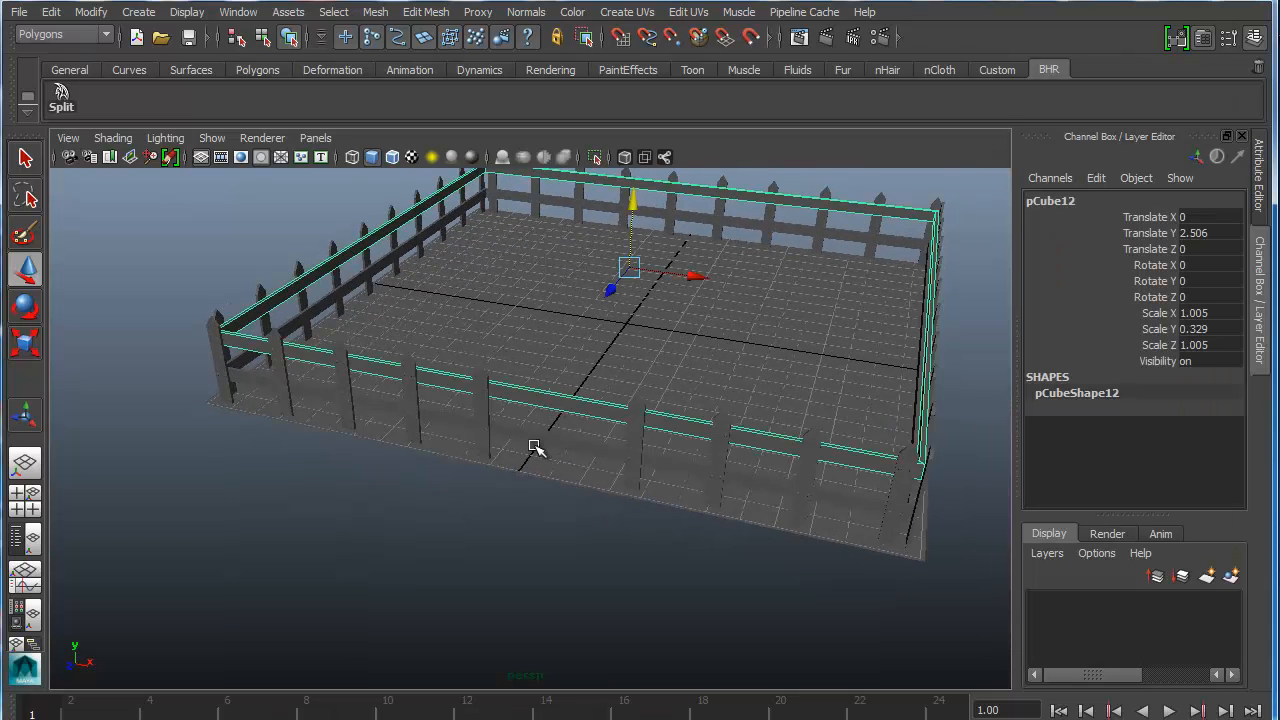
pyautogui.keyDown('alt'); pyautogui.moveTo(534, 449); pyautogui.dragTo(570, 435); pyautogui.keyUp('alt')
pyautogui.scroll(4, 575, 440)
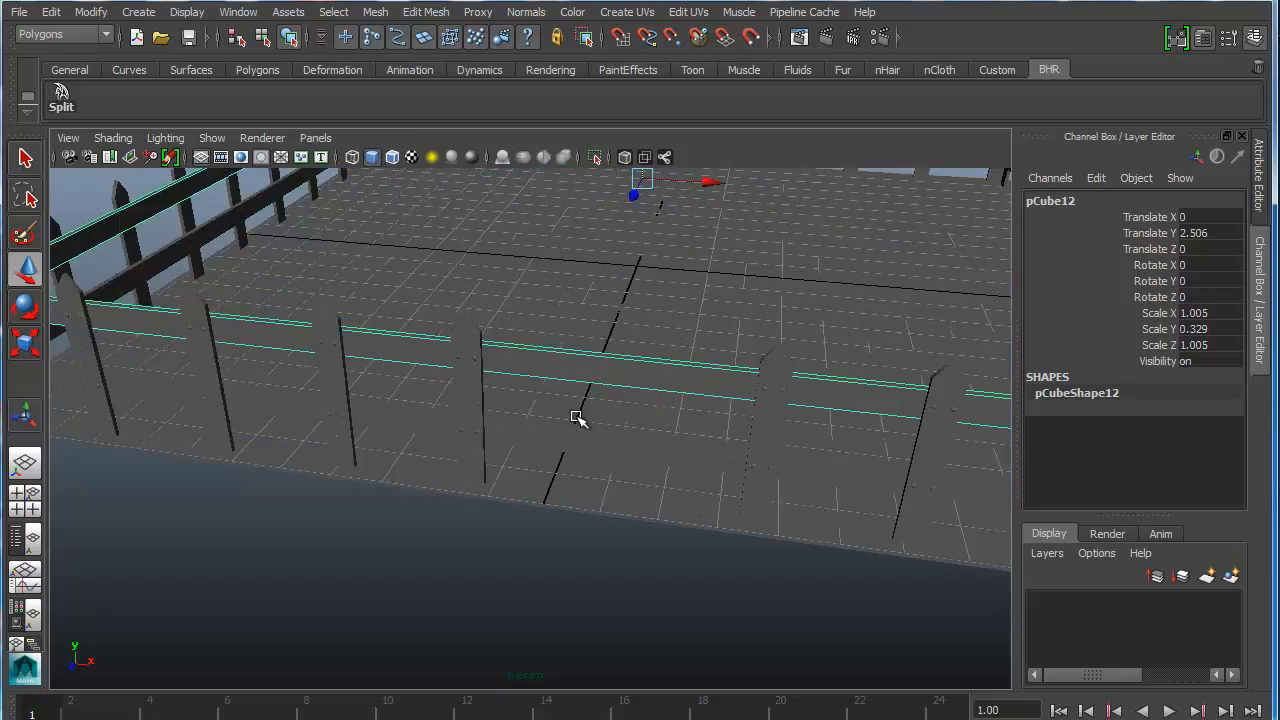
pyautogui.keyDown('alt'); pyautogui.moveTo(577, 420); pyautogui.dragTo(486, 526, button='middle'); pyautogui.keyUp('alt')
pyautogui.scroll(5, 487, 524)
pyautogui.keyDown('alt'); pyautogui.moveTo(489, 477); pyautogui.dragTo(600, 372, button='middle'); pyautogui.keyUp('alt')
pyautogui.keyDown('alt'); pyautogui.moveTo(455, 518); pyautogui.dragTo(266, 517, button='right'); pyautogui.keyUp('alt')
pyautogui.keyDown('alt'); pyautogui.moveTo(266, 517); pyautogui.dragTo(572, 492); pyautogui.keyUp('alt')
pyautogui.keyDown('alt'); pyautogui.moveTo(491, 509); pyautogui.dragTo(485, 533, button='right'); pyautogui.keyUp('alt')
pyautogui.keyDown('alt'); pyautogui.moveTo(431, 484); pyautogui.dragTo(446, 482, button='middle'); pyautogui.keyUp('alt')
pyautogui.keyDown('alt'); pyautogui.moveTo(400, 486); pyautogui.dragTo(547, 449); pyautogui.keyUp('alt')
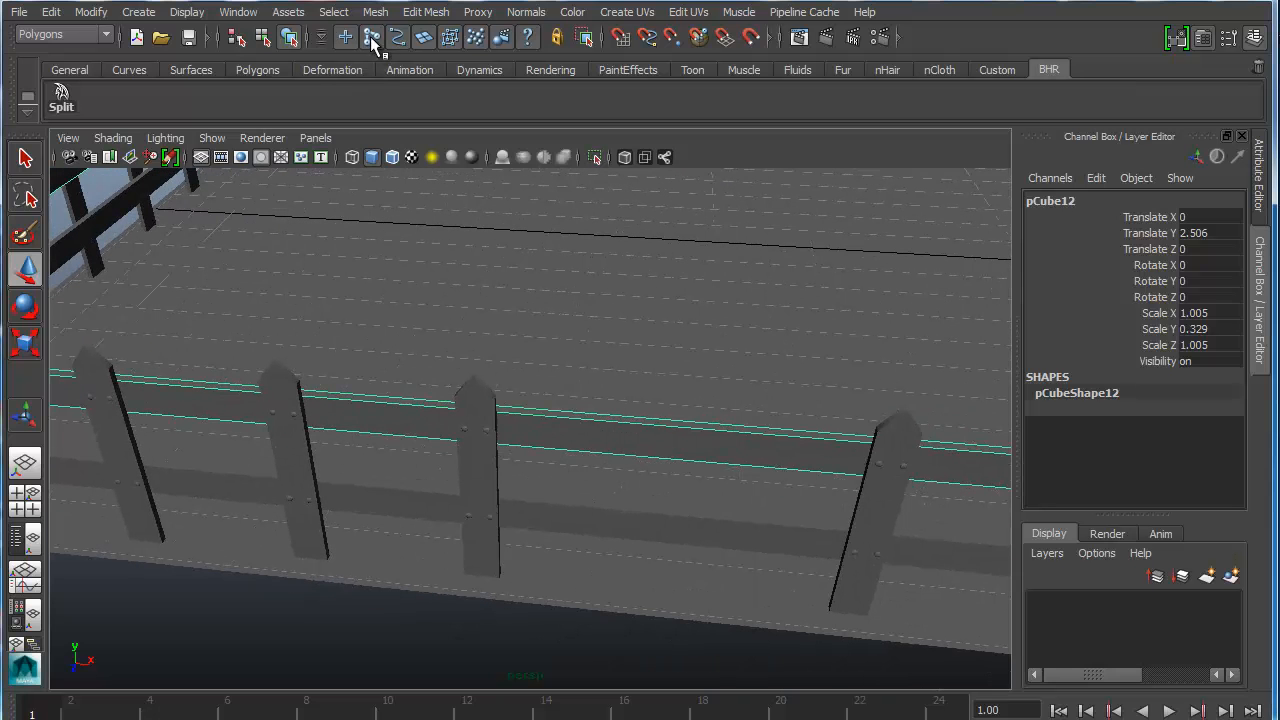
pyautogui.click(436, 12)
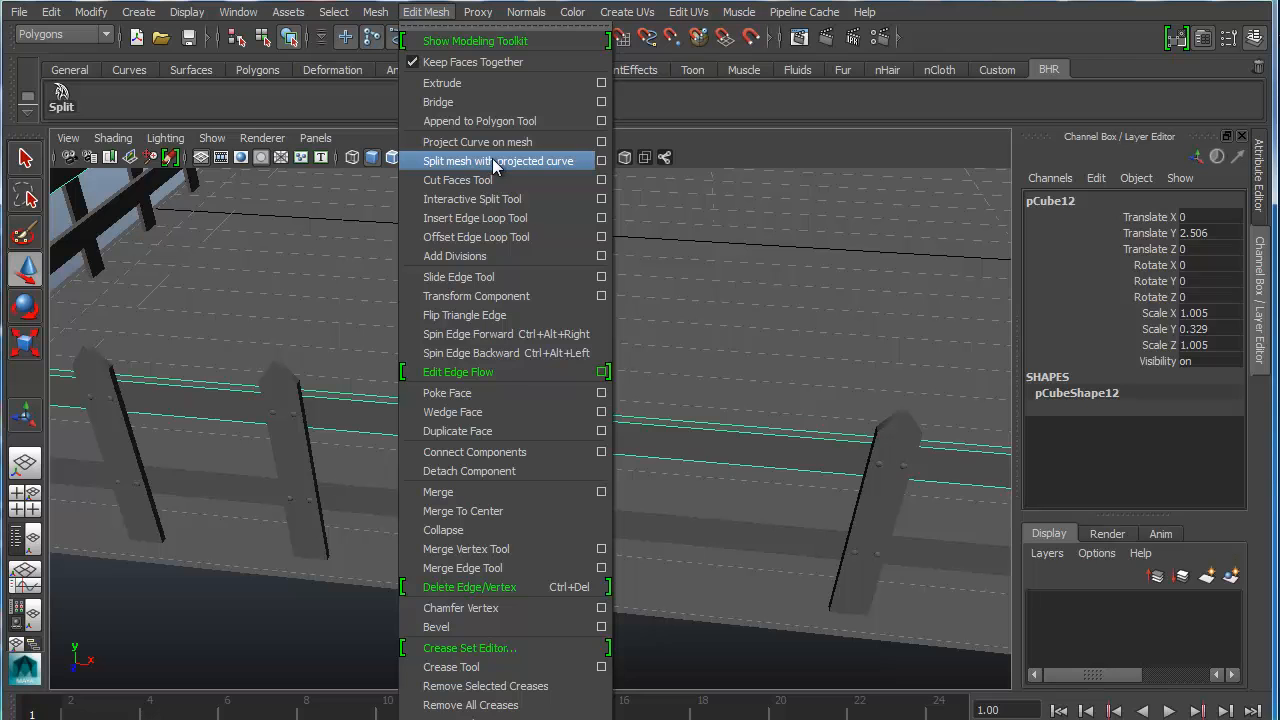
pyautogui.click(527, 221)
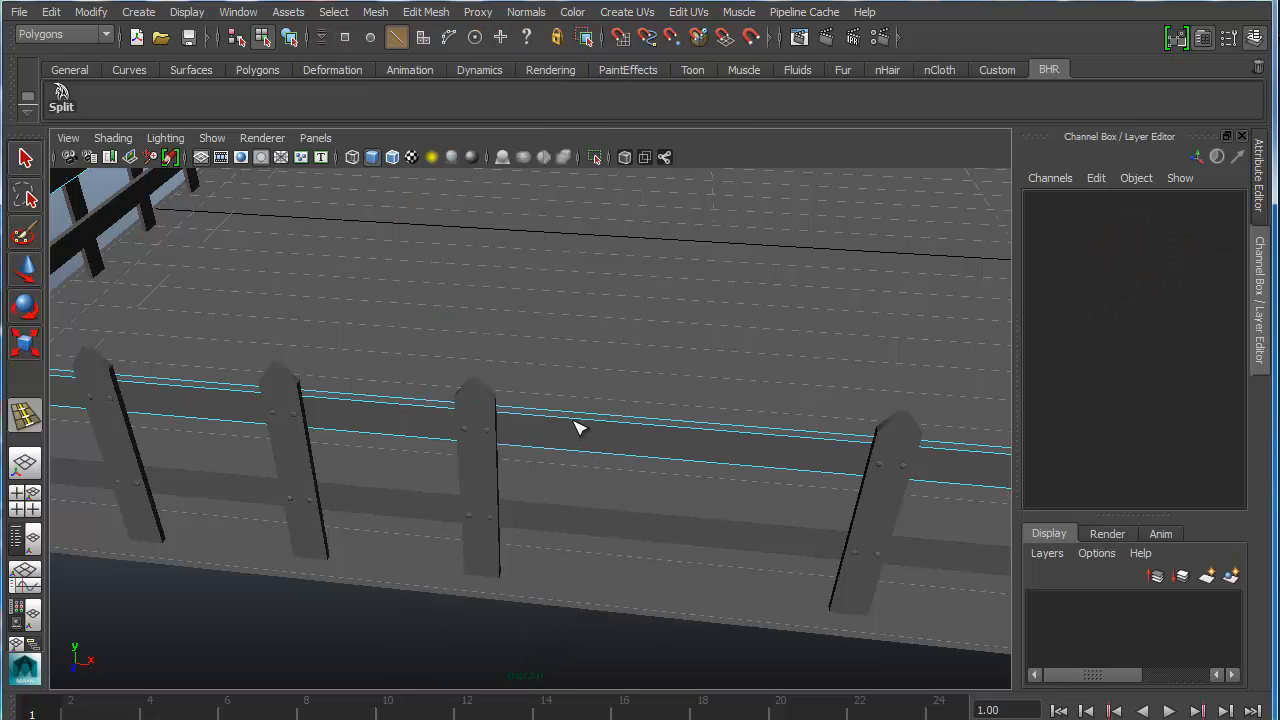
pyautogui.click(576, 422)
pyautogui.moveTo(545, 427); pyautogui.dragTo(508, 428)
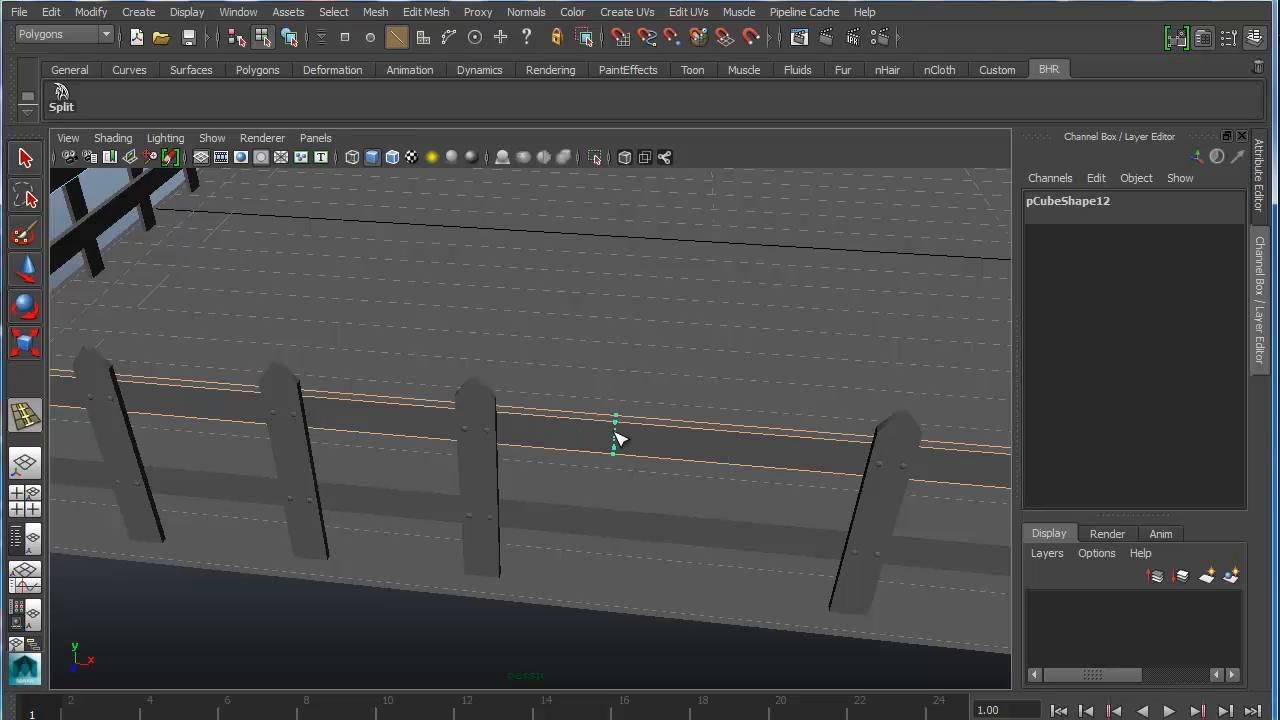
pyautogui.click(497, 440)
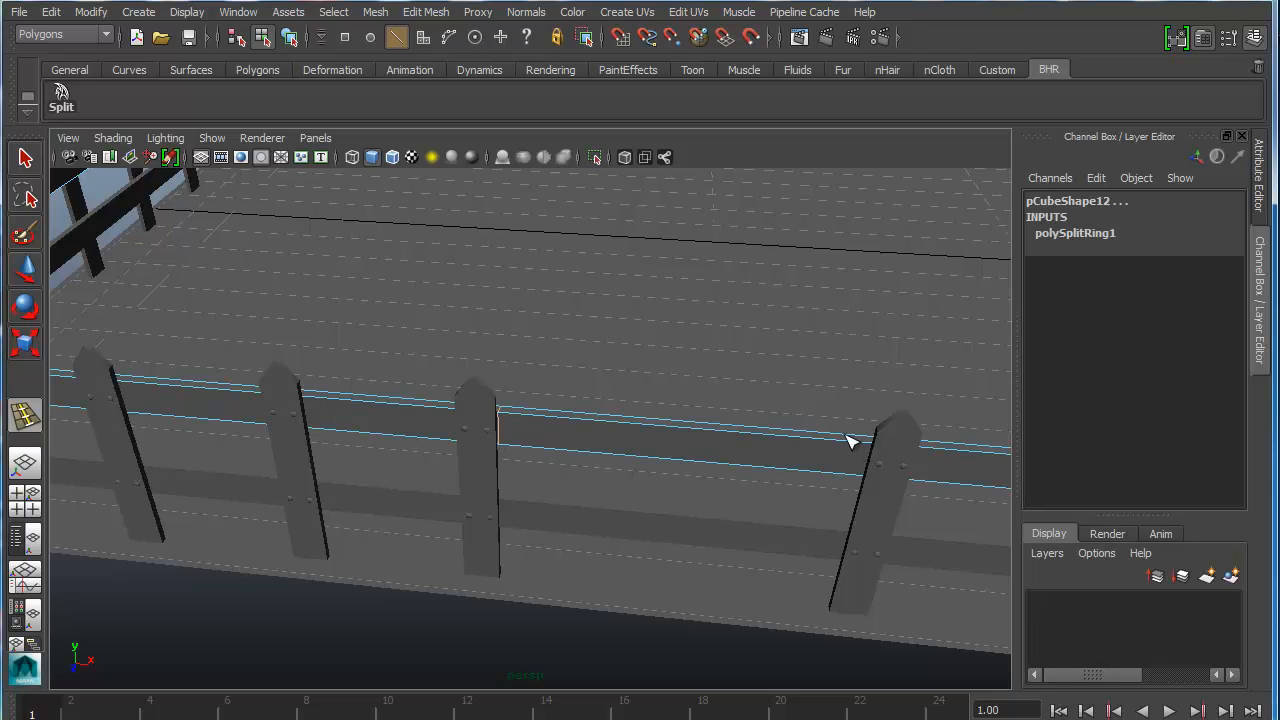
pyautogui.keyDown('alt'); pyautogui.moveTo(791, 481); pyautogui.dragTo(837, 492); pyautogui.keyUp('alt')
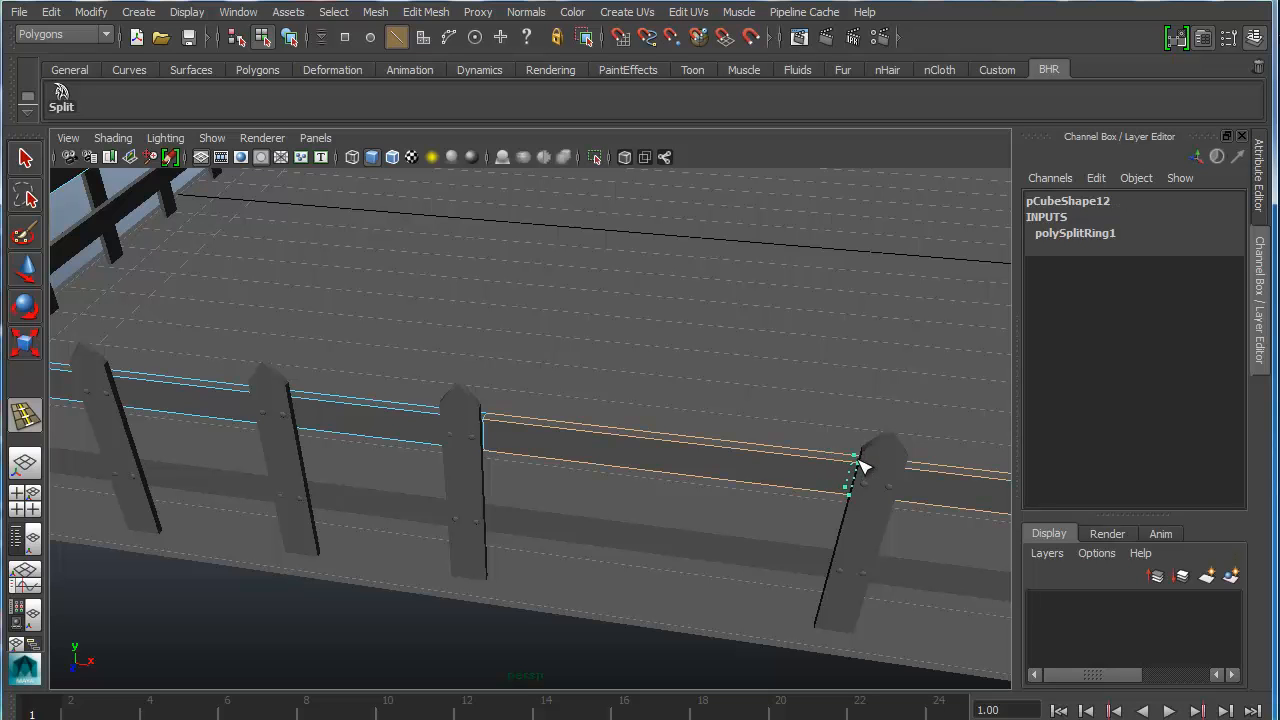
pyautogui.click(862, 465)
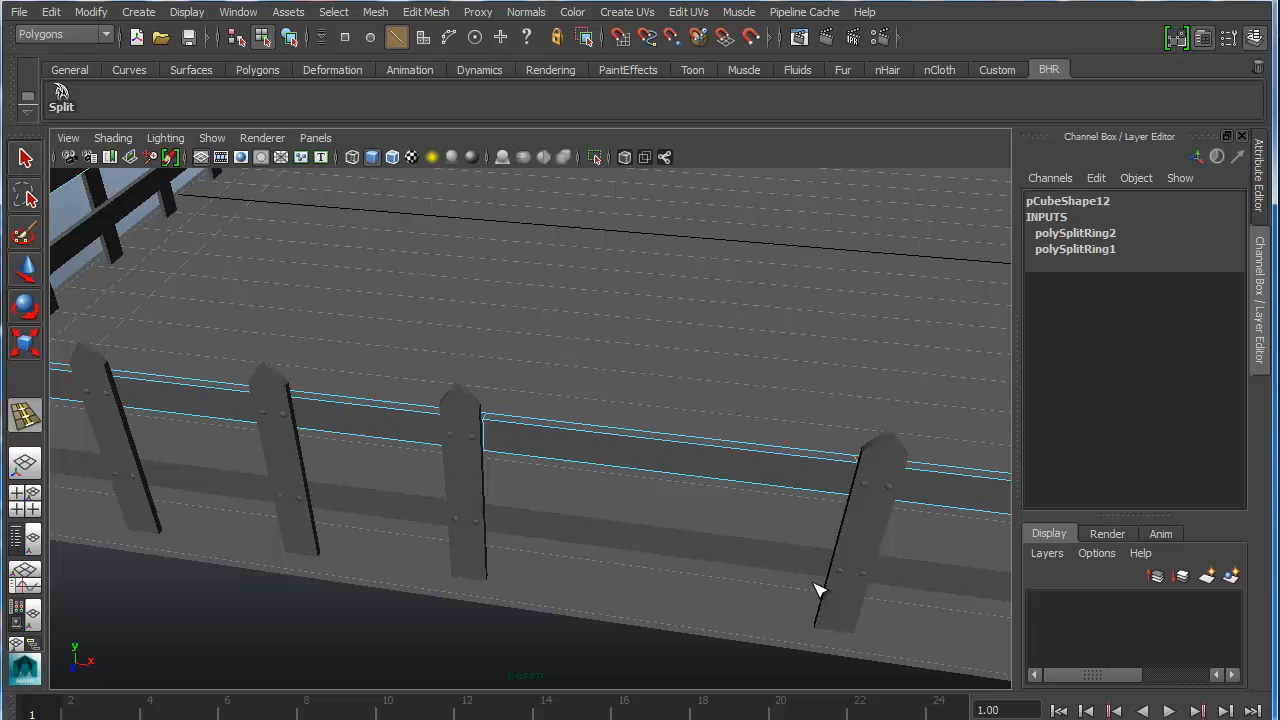
# Step: Insert two edge loops in the lower rail frame, one beside each picket bordering the gap
pyautogui.click(616, 535)
pyautogui.keyDown('alt'); pyautogui.moveTo(588, 548); pyautogui.dragTo(537, 511); pyautogui.keyUp('alt')
pyautogui.keyDown('alt'); pyautogui.moveTo(537, 511); pyautogui.dragTo(480, 508, button='right'); pyautogui.keyUp('alt')
pyautogui.keyDown('alt'); pyautogui.moveTo(480, 508); pyautogui.dragTo(508, 448, button='middle'); pyautogui.keyUp('alt')
pyautogui.keyDown('alt'); pyautogui.moveTo(508, 448); pyautogui.dragTo(492, 497, button='right'); pyautogui.keyUp('alt')
pyautogui.moveTo(444, 482); pyautogui.dragTo(404, 497)
pyautogui.keyDown('alt'); pyautogui.moveTo(675, 560); pyautogui.dragTo(375, 487); pyautogui.keyUp('alt')
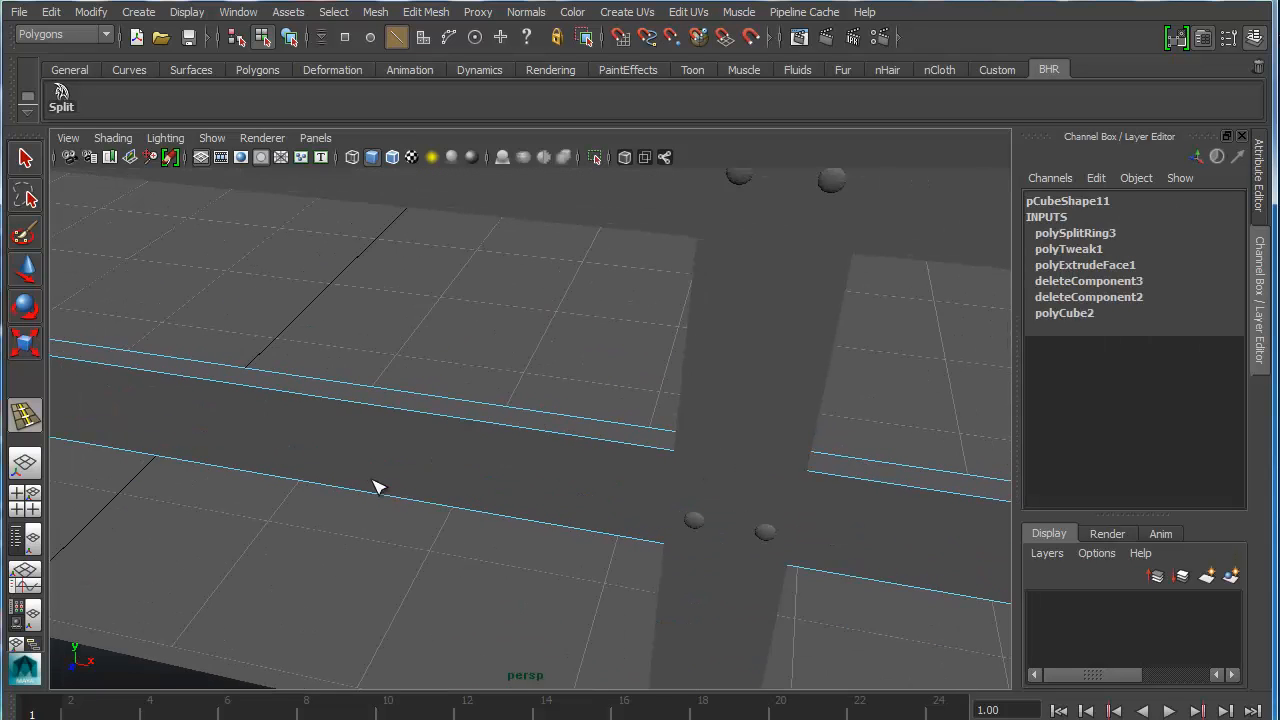
pyautogui.moveTo(668, 455)
pyautogui.keyDown('alt'); pyautogui.mouseDown()
pyautogui.moveTo(654, 474)
pyautogui.moveTo(574, 489)
pyautogui.moveTo(509, 477)
pyautogui.moveTo(690, 465)
pyautogui.mouseUp(); pyautogui.keyUp('alt')
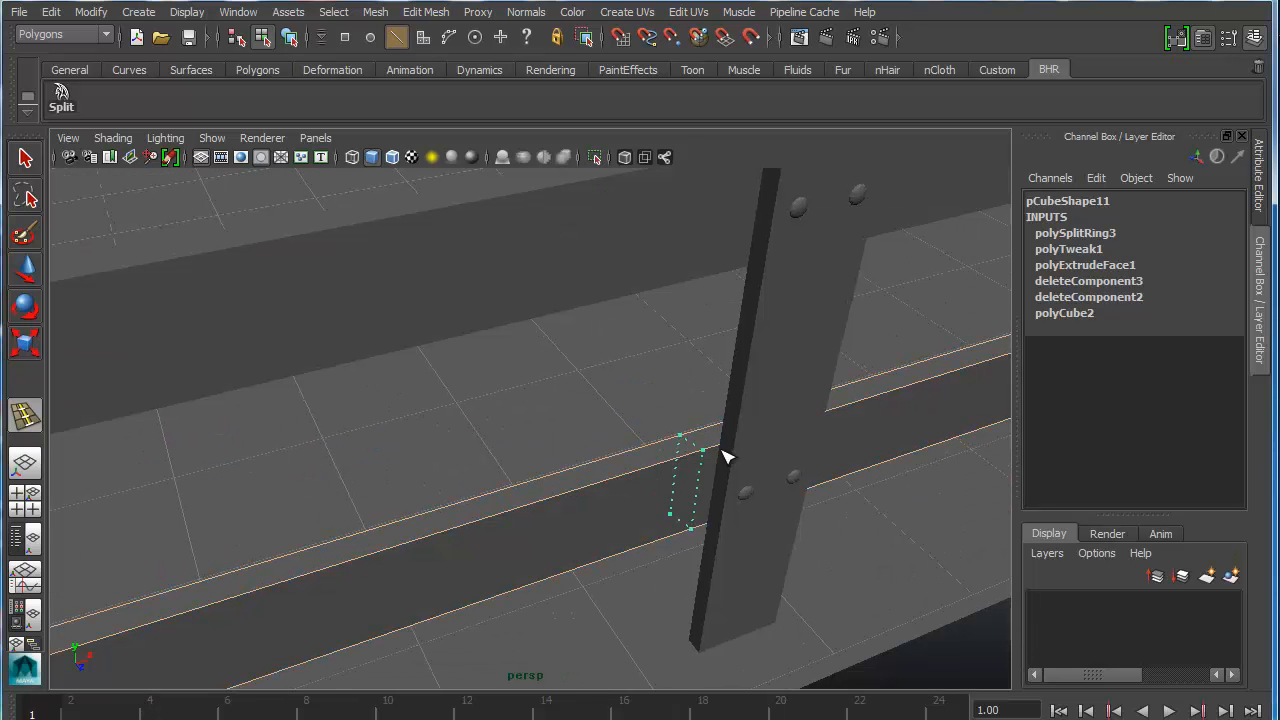
pyautogui.moveTo(726, 456); pyautogui.dragTo(722, 457)
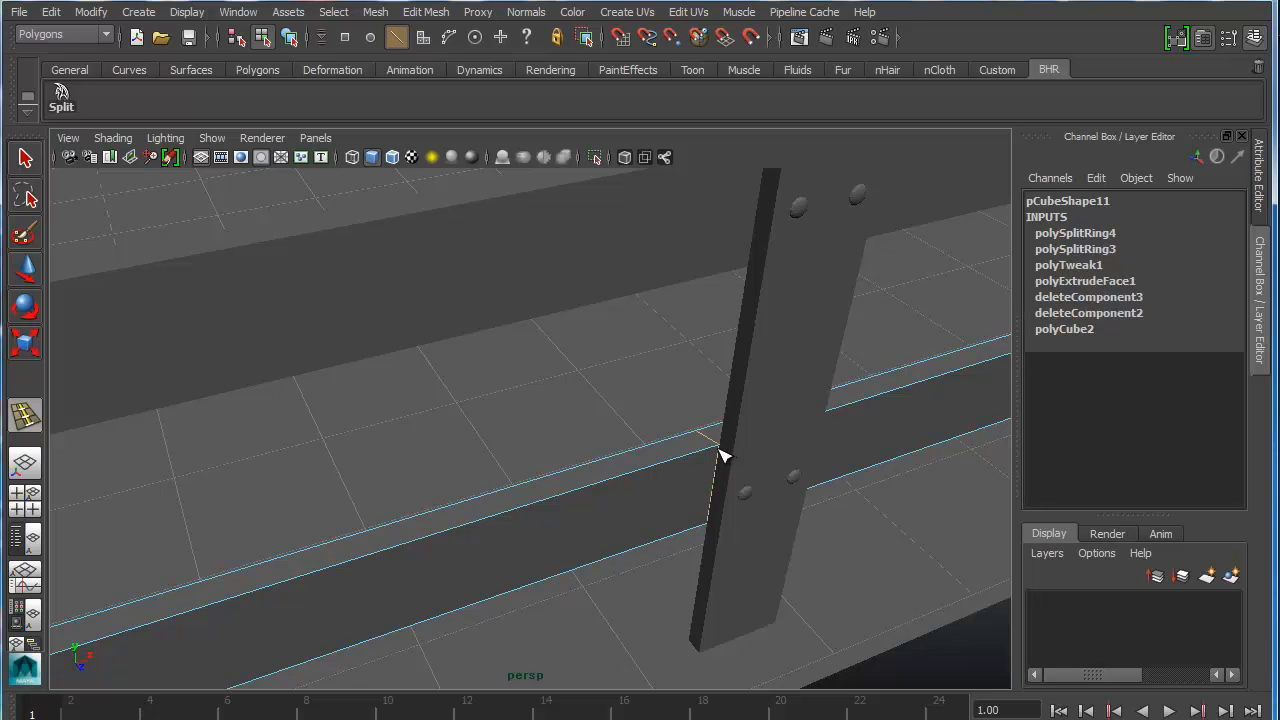
pyautogui.press('w')
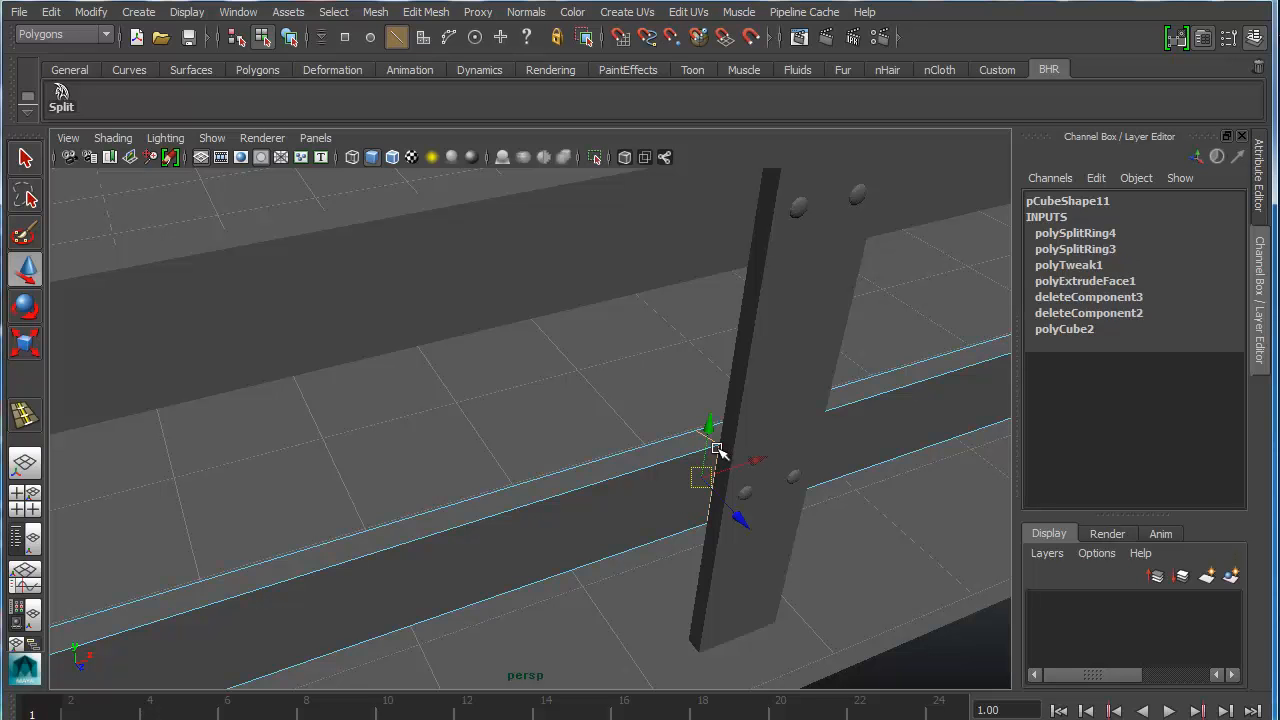
# Step: Delete the faces of the lower and upper rails between the two pickets bordering the gap
pyautogui.keyDown('alt'); pyautogui.moveTo(718, 452); pyautogui.dragTo(589, 483); pyautogui.keyUp('alt')
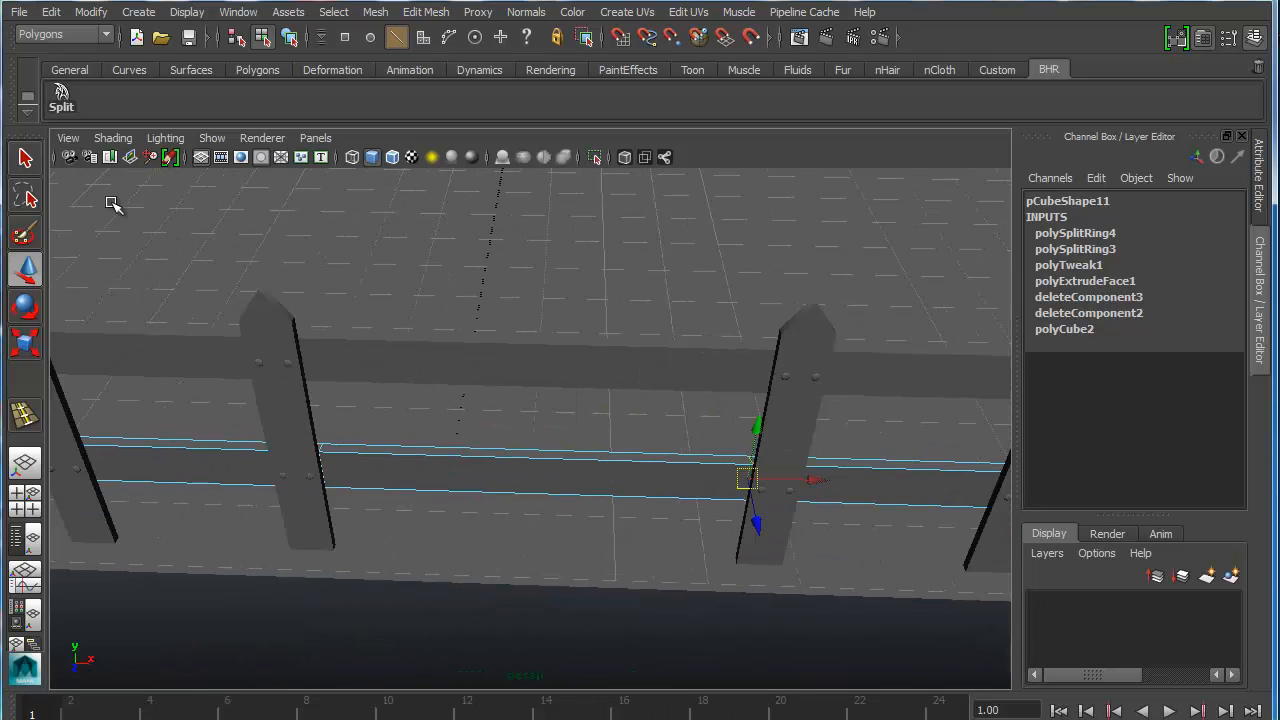
pyautogui.click(26, 305)
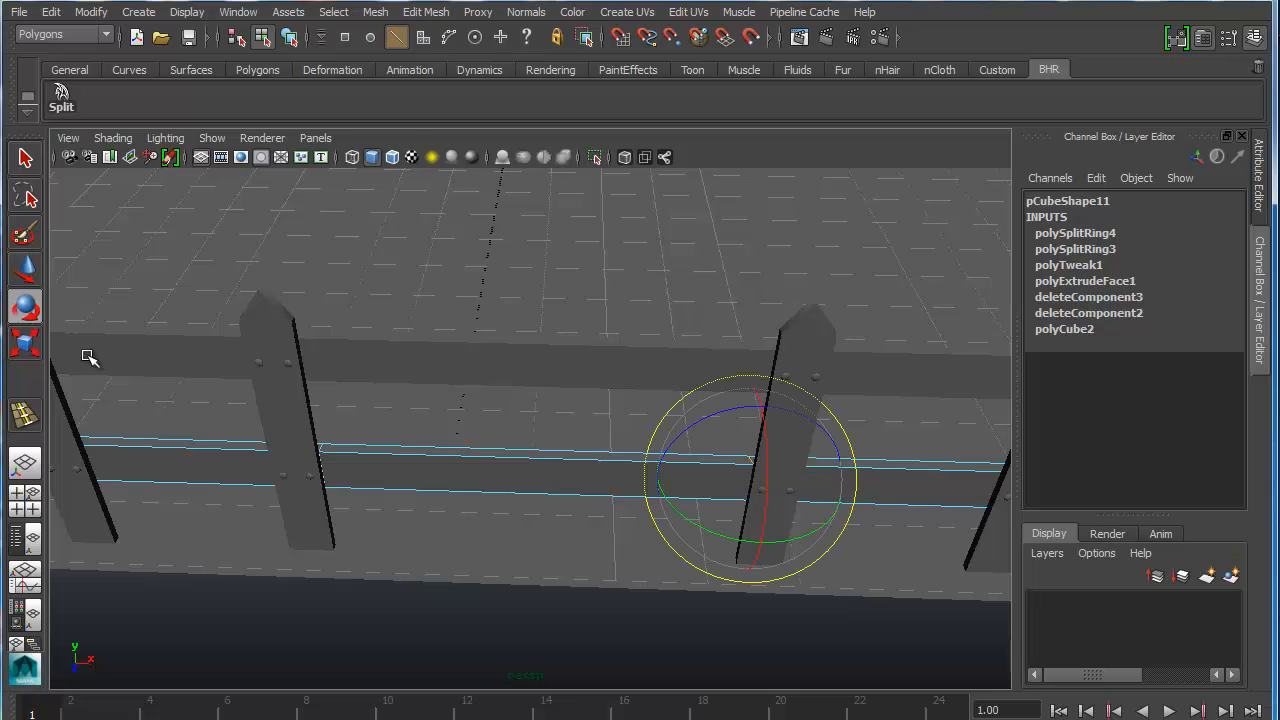
pyautogui.moveTo(459, 470); pyautogui.dragTo(460, 517, button='right')
pyautogui.keyDown('alt'); pyautogui.moveTo(523, 474); pyautogui.dragTo(598, 418); pyautogui.keyUp('alt')
pyautogui.click(550, 530)
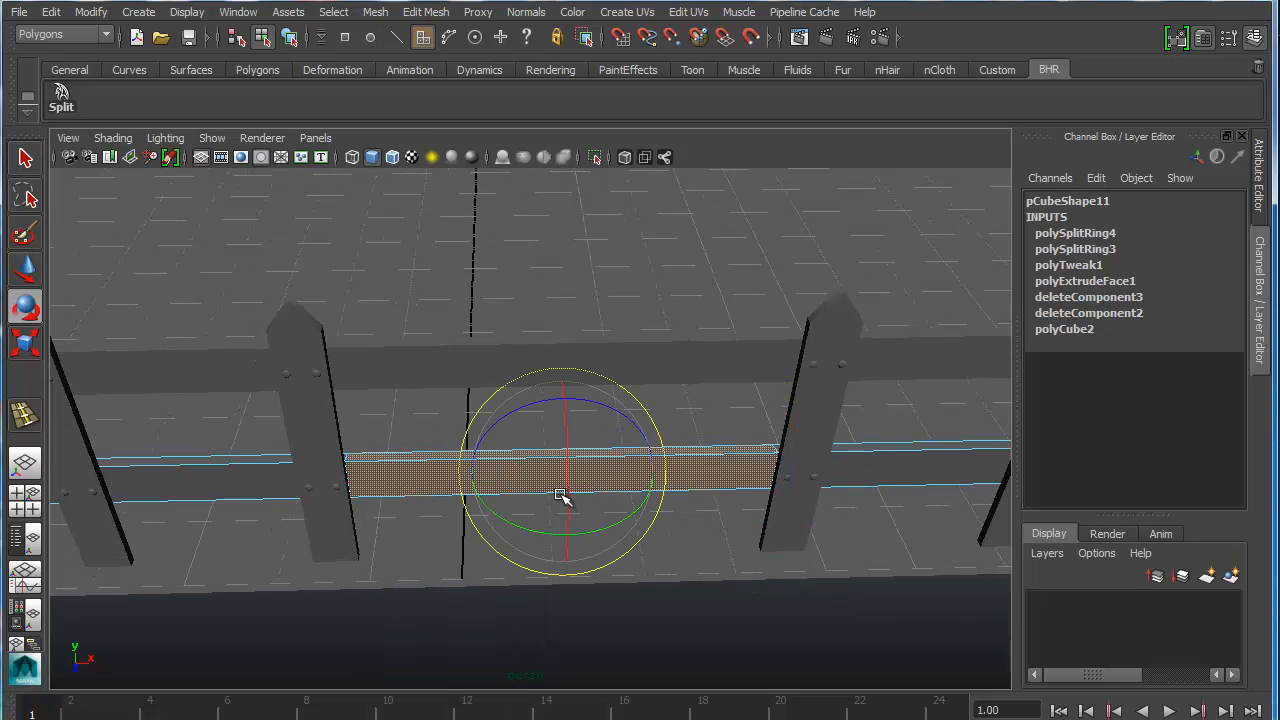
pyautogui.press('Delete')
pyautogui.moveTo(580, 371); pyautogui.dragTo(566, 417, button='right')
pyautogui.click(600, 372)
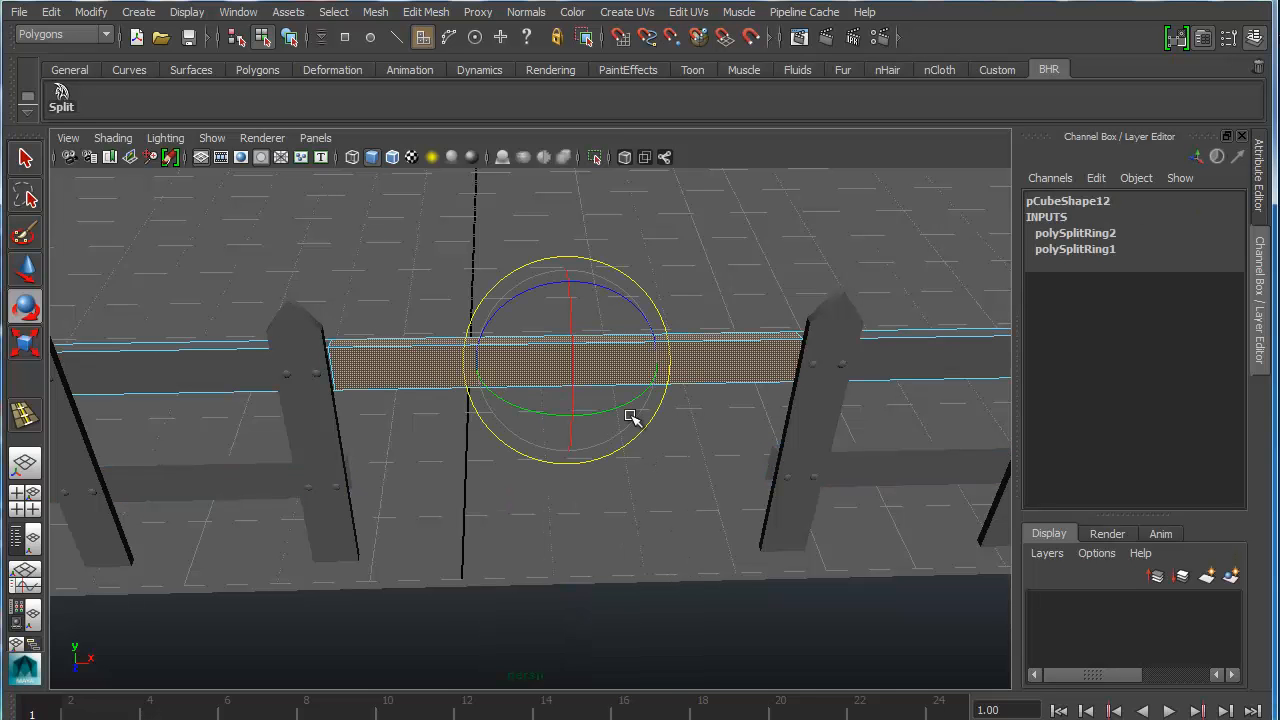
pyautogui.press('Delete')
# Step: Select the border edges of the upper rail's open end at one side of the gap and cap it with Fill Hole
pyautogui.keyDown('alt'); pyautogui.moveTo(414, 437); pyautogui.dragTo(391, 339); pyautogui.keyUp('alt')
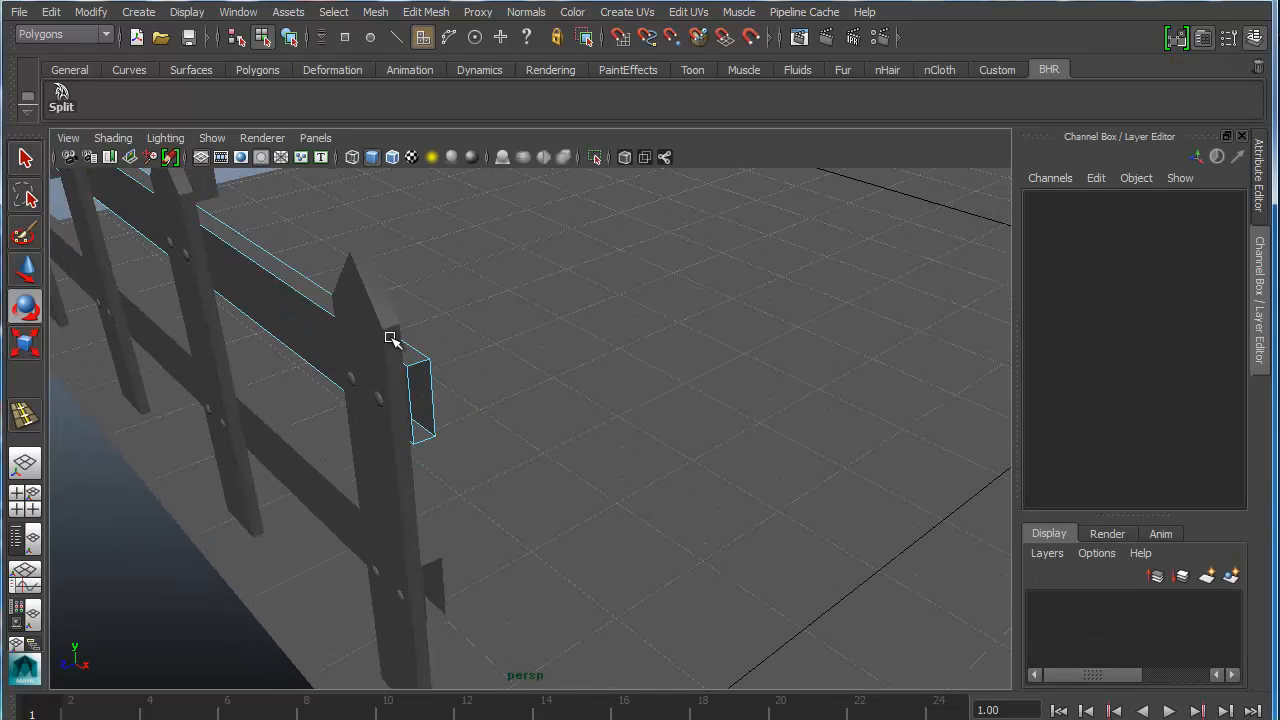
pyautogui.moveTo(305, 296); pyautogui.dragTo(388, 356, button='right')
pyautogui.moveTo(310, 312); pyautogui.dragTo(306, 263, button='right')
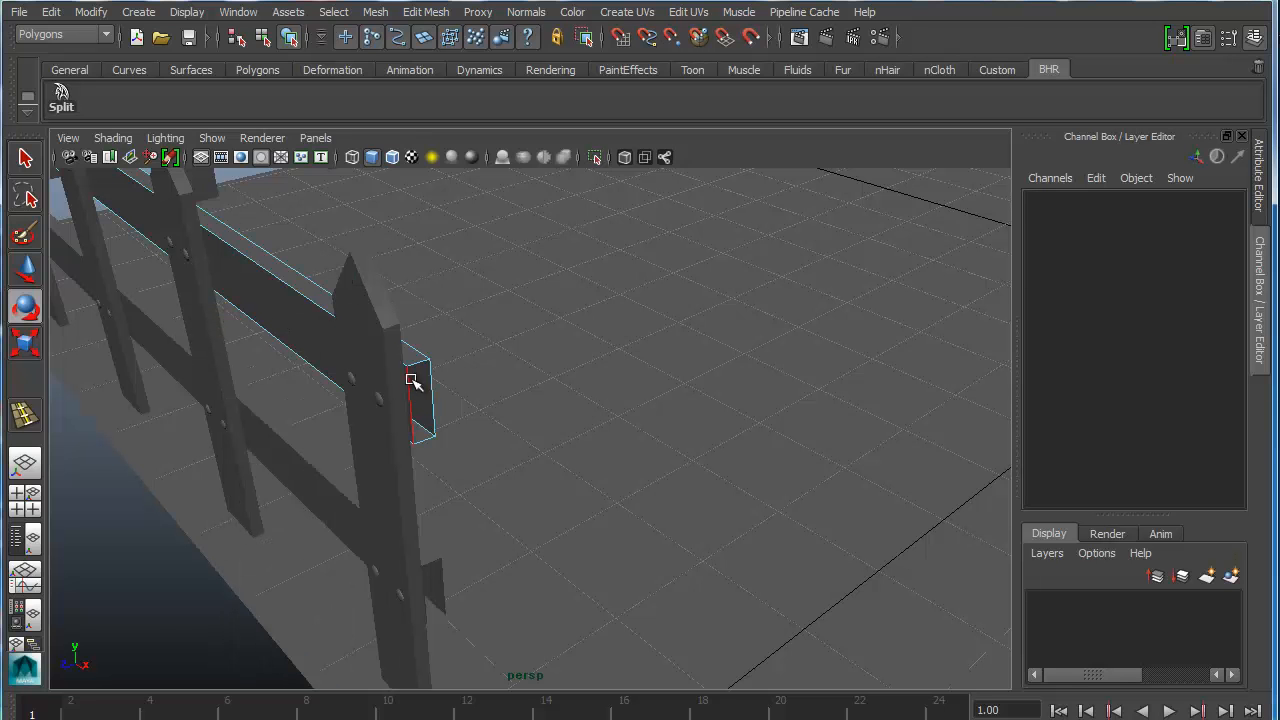
pyautogui.click(420, 364)
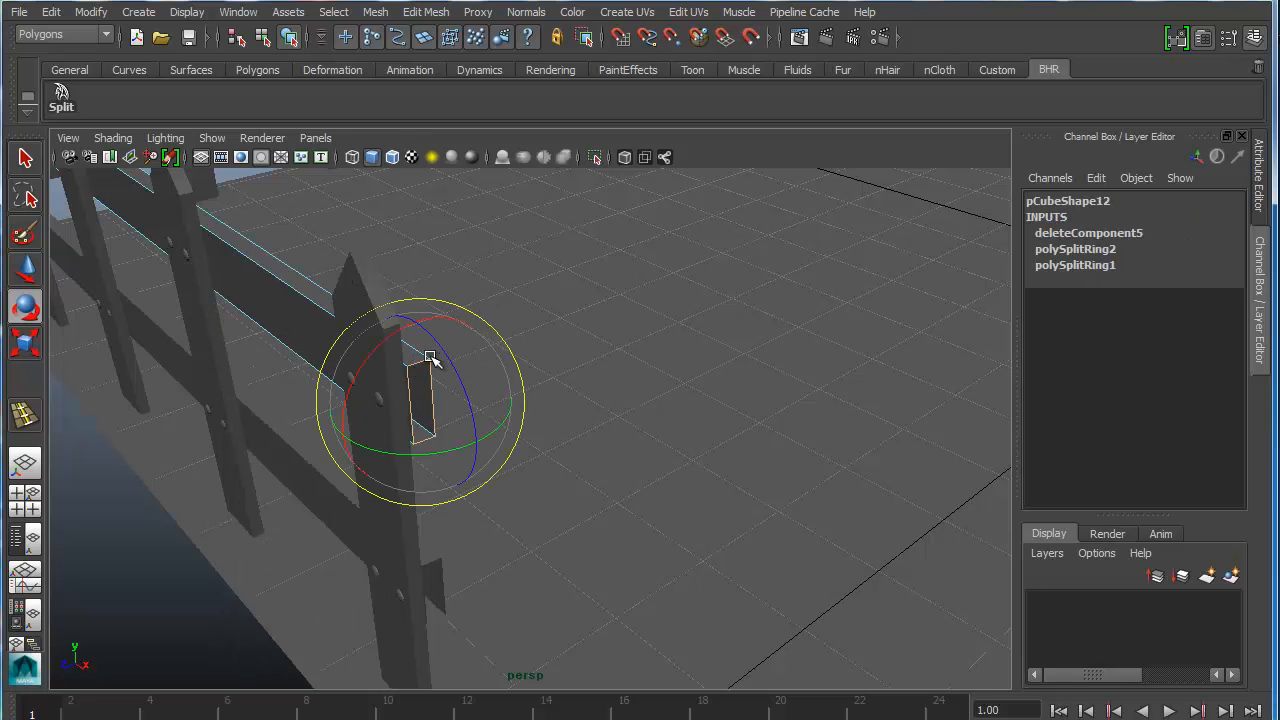
pyautogui.press('q')
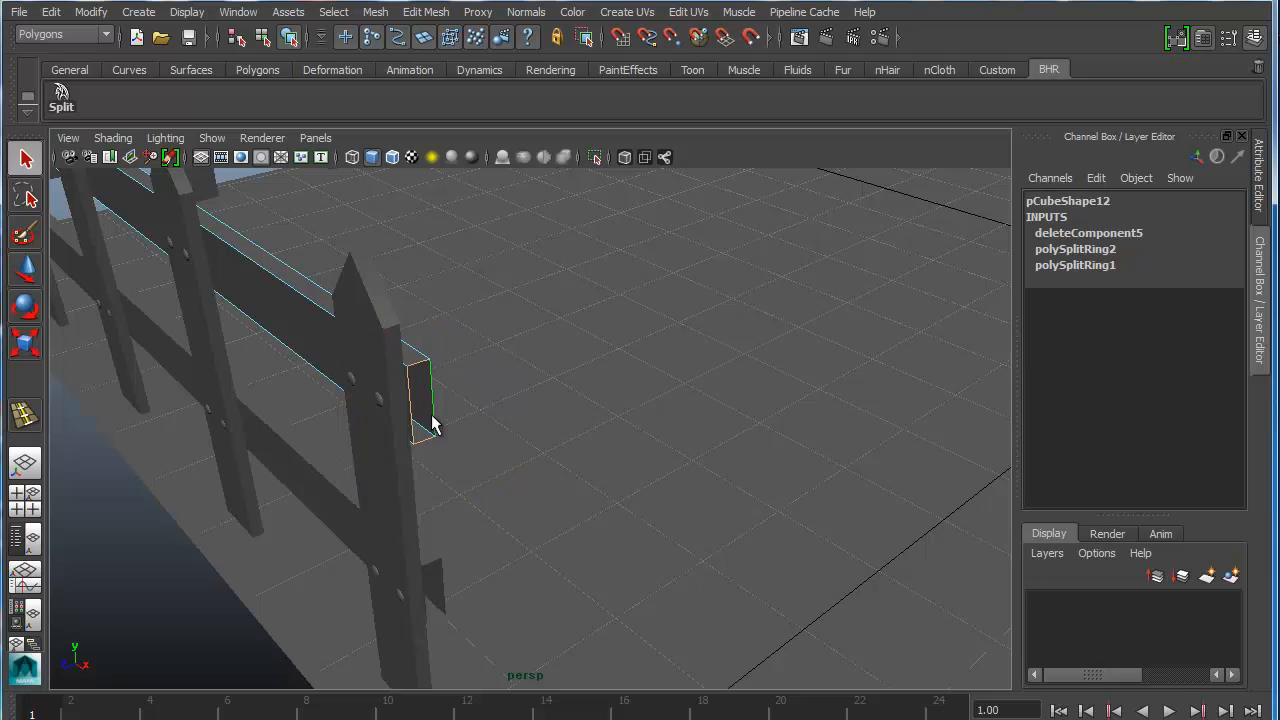
pyautogui.keyDown('alt'); pyautogui.moveTo(425, 466); pyautogui.dragTo(382, 302); pyautogui.keyUp('alt')
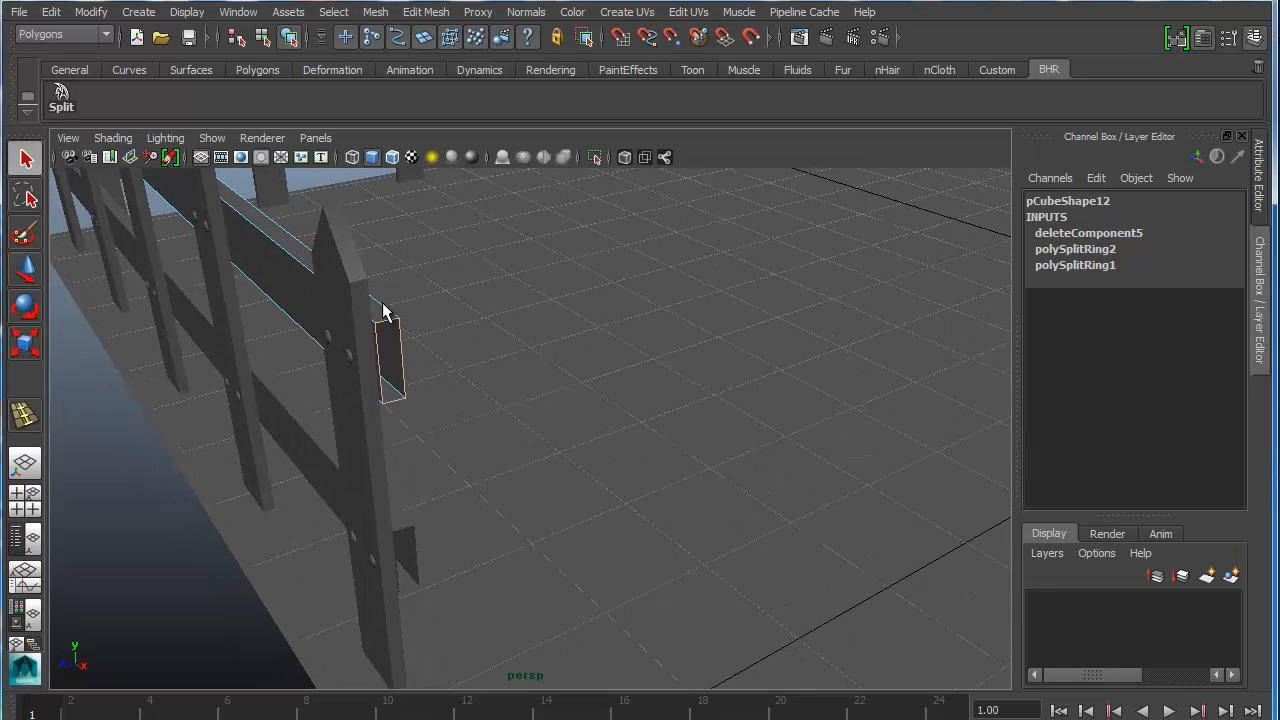
pyautogui.click(376, 12)
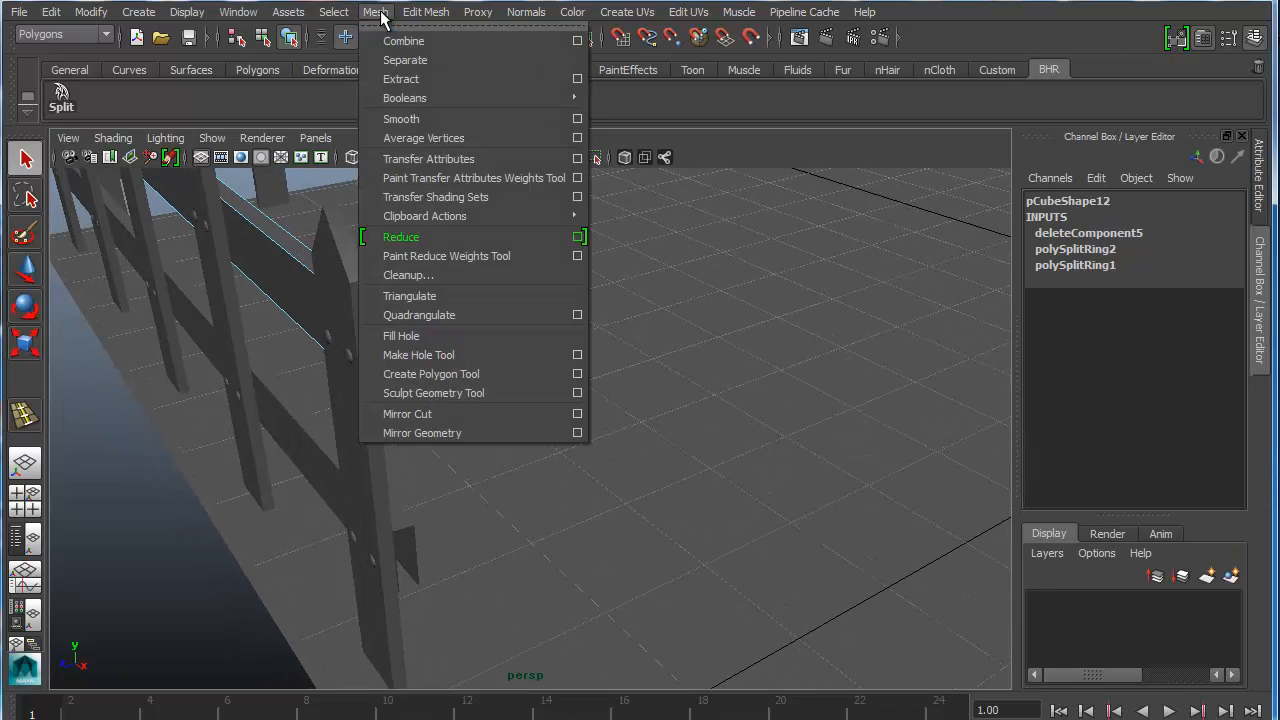
pyautogui.click(411, 338)
# Step: Select the border edges of the lower rail's open end at the same side of the gap and close it with Fill Hole
pyautogui.keyDown('alt'); pyautogui.moveTo(429, 530); pyautogui.dragTo(400, 407); pyautogui.keyUp('alt')
pyautogui.click(409, 431)
pyautogui.rightClick(404, 408)
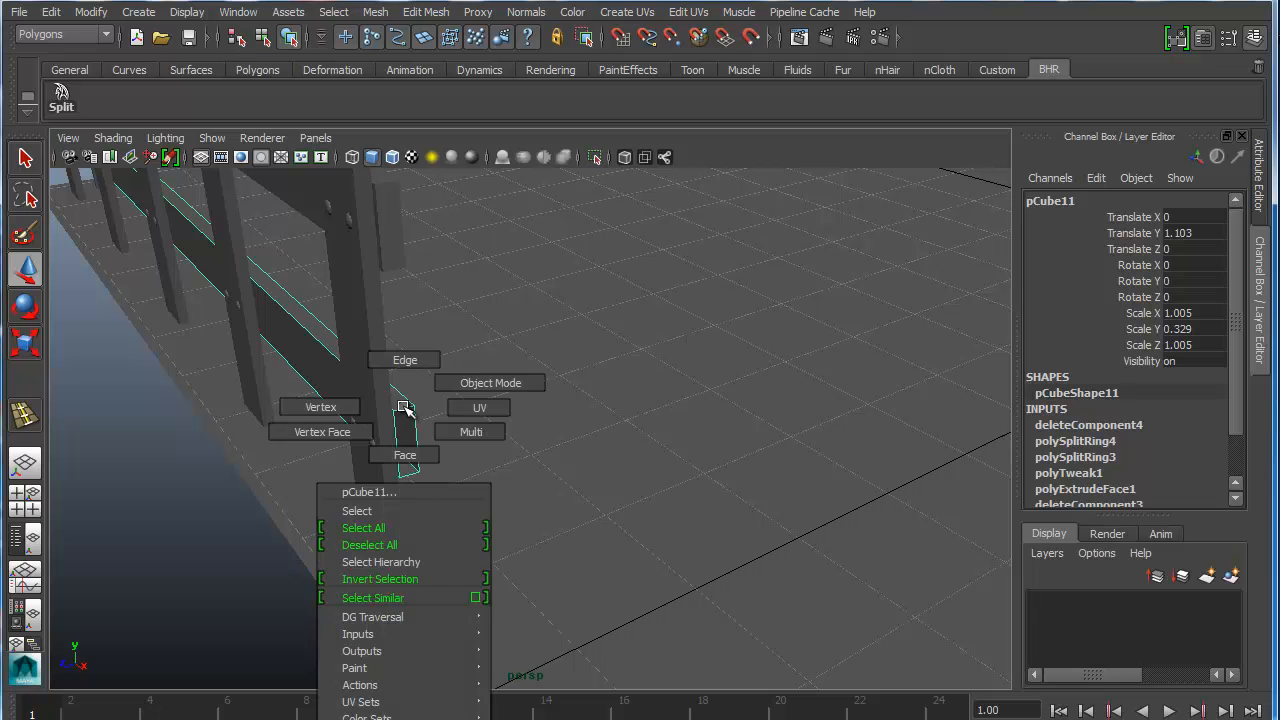
pyautogui.moveTo(404, 408); pyautogui.dragTo(405, 362, button='right')
pyautogui.click(405, 410)
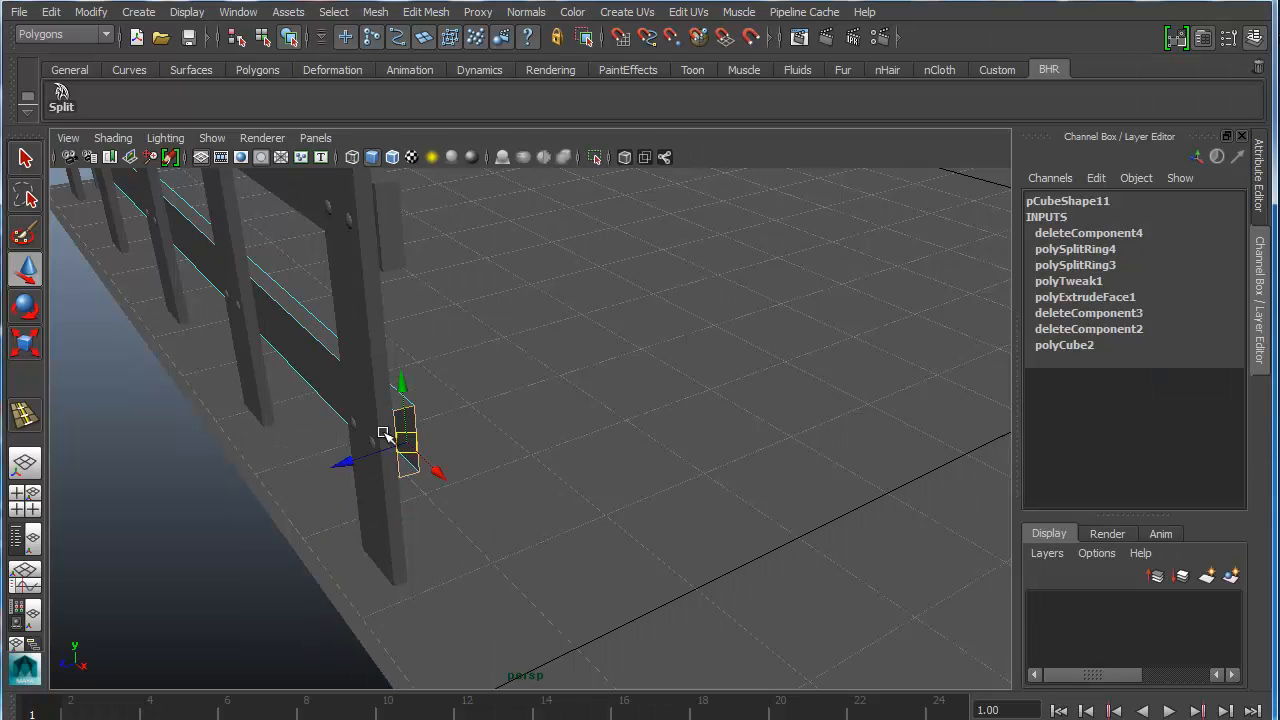
pyautogui.scroll(3, 416, 428)
pyautogui.keyDown('alt'); pyautogui.moveTo(346, 454); pyautogui.dragTo(417, 431); pyautogui.keyUp('alt')
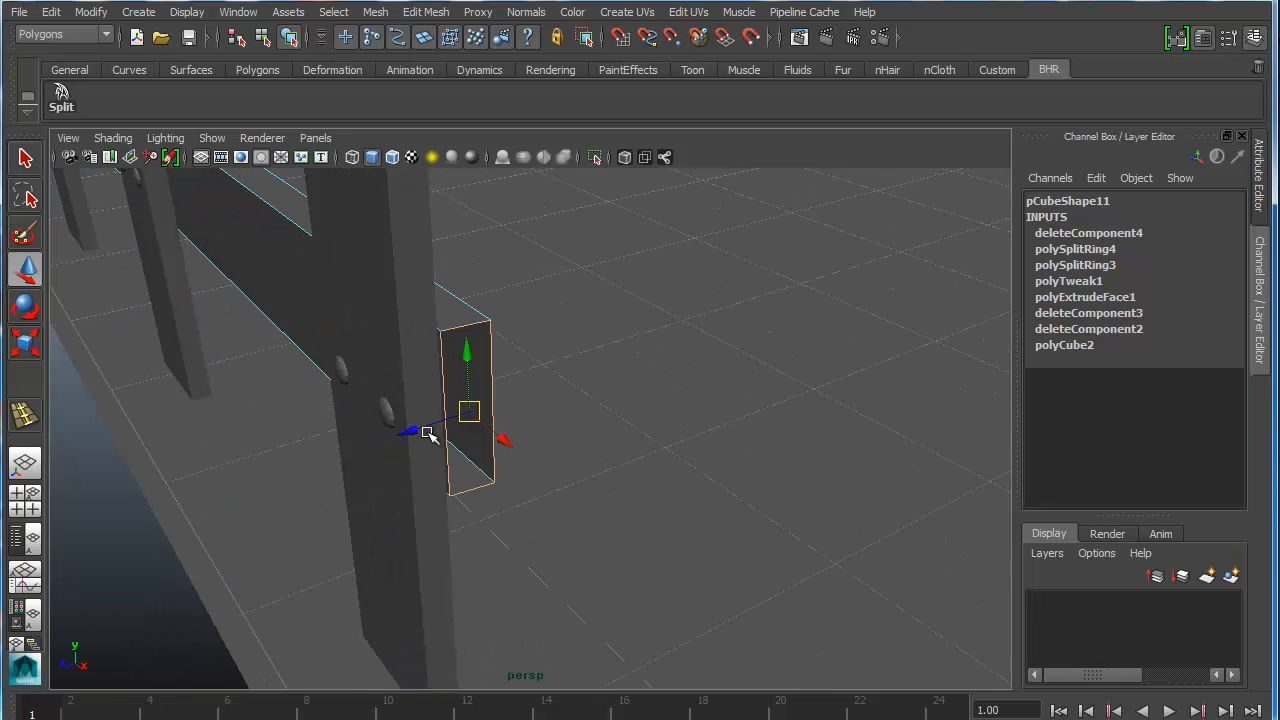
pyautogui.click(513, 419)
pyautogui.click(497, 407)
pyautogui.moveTo(491, 389); pyautogui.dragTo(491, 337, button='right')
pyautogui.doubleClick(495, 384)
pyautogui.click(495, 384)
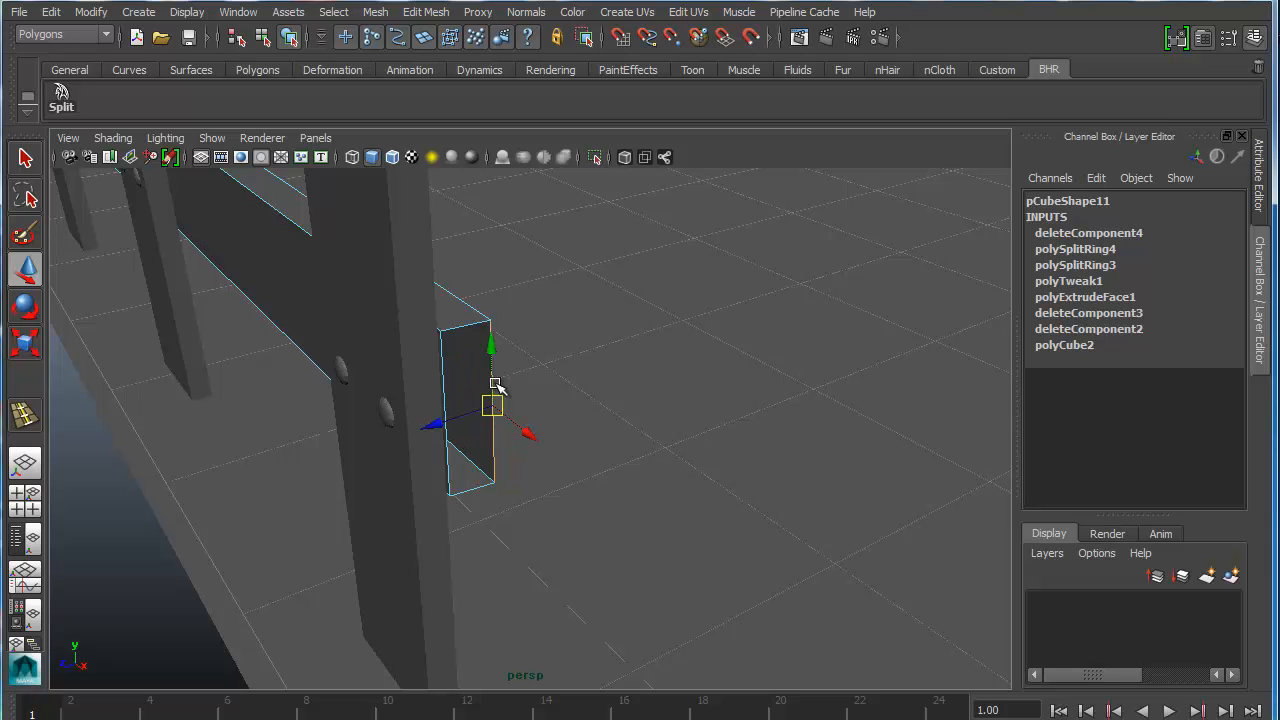
pyautogui.doubleClick(463, 328)
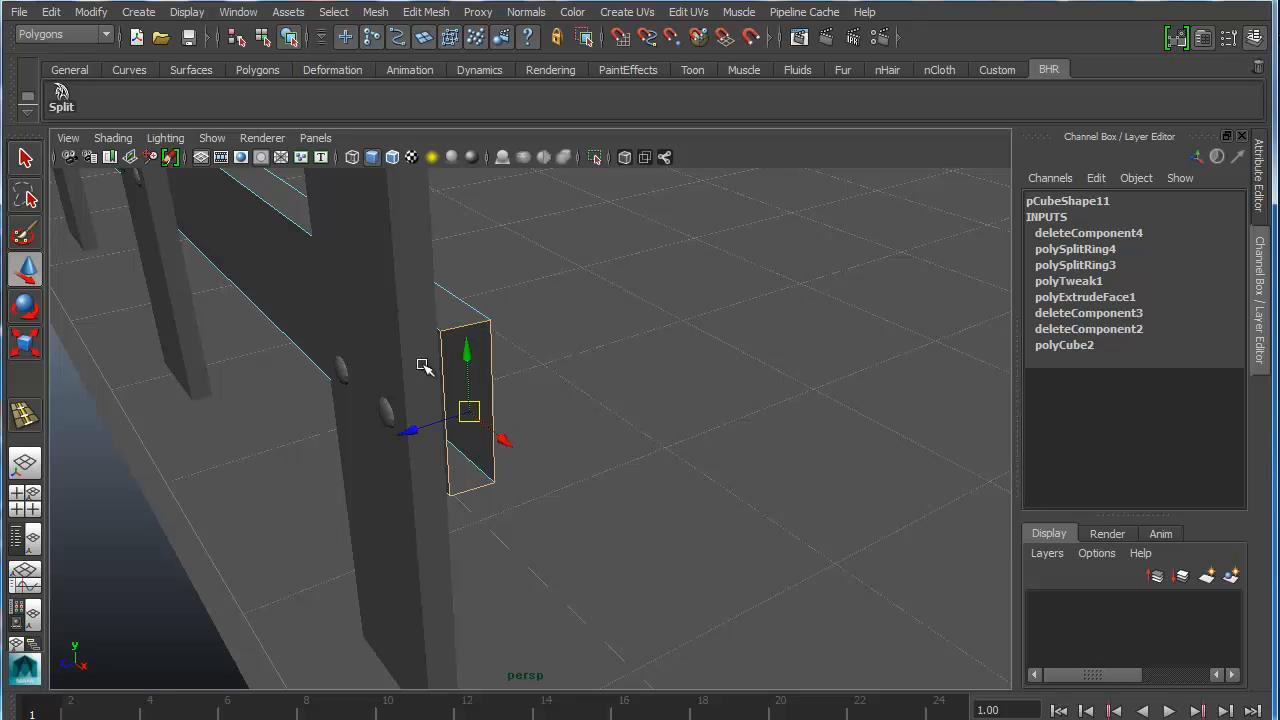
pyautogui.click(375, 12)
pyautogui.click(430, 335)
# Step: Fill the open ends of the lower and upper rails on the opposite side of the gap
pyautogui.keyDown('alt'); pyautogui.moveTo(563, 469); pyautogui.dragTo(775, 467); pyautogui.keyUp('alt')
pyautogui.keyDown('alt'); pyautogui.moveTo(170, 468); pyautogui.dragTo(700, 425, button='middle'); pyautogui.keyUp('alt')
pyautogui.keyDown('alt'); pyautogui.moveTo(557, 363); pyautogui.dragTo(740, 375); pyautogui.keyUp('alt')
pyautogui.keyDown('alt'); pyautogui.moveTo(245, 500); pyautogui.dragTo(634, 431, button='middle'); pyautogui.keyUp('alt')
pyautogui.keyDown('alt'); pyautogui.moveTo(634, 431); pyautogui.dragTo(697, 400); pyautogui.keyUp('alt')
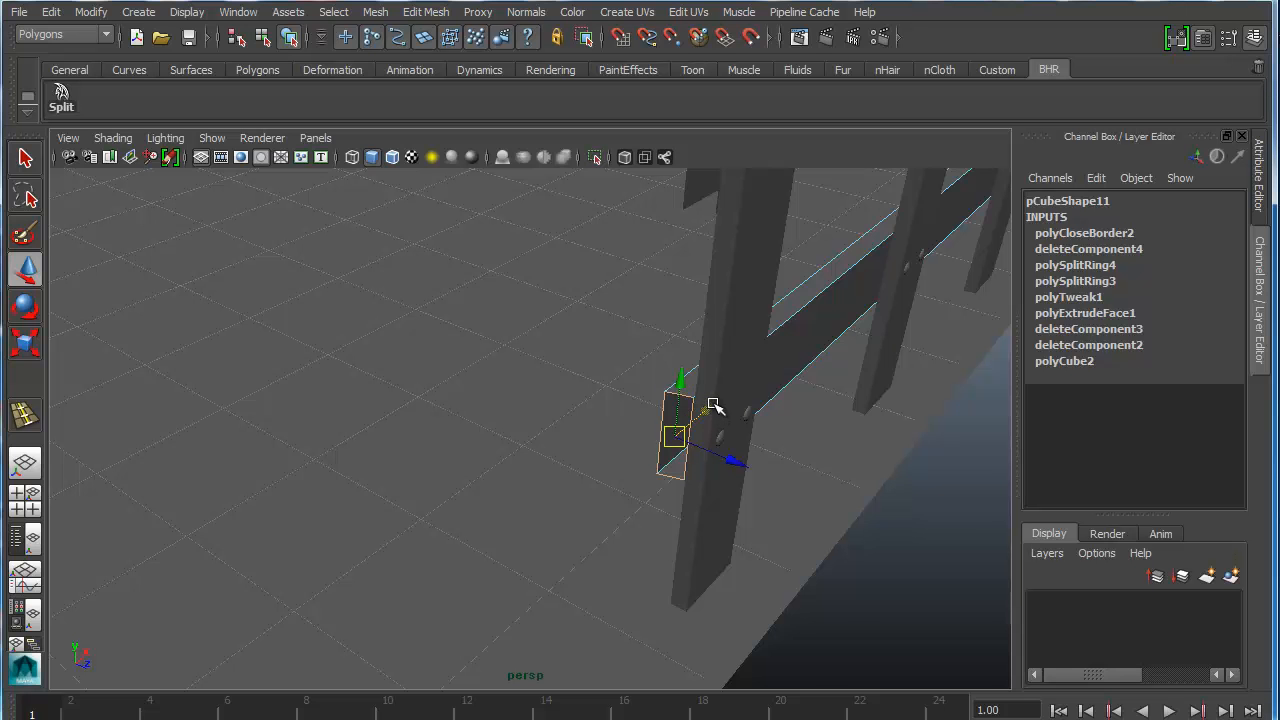
pyautogui.keyDown('alt'); pyautogui.moveTo(666, 300); pyautogui.dragTo(623, 477); pyautogui.keyUp('alt')
pyautogui.click(652, 357)
pyautogui.moveTo(652, 357); pyautogui.dragTo(651, 309, button='right')
pyautogui.click(651, 356)
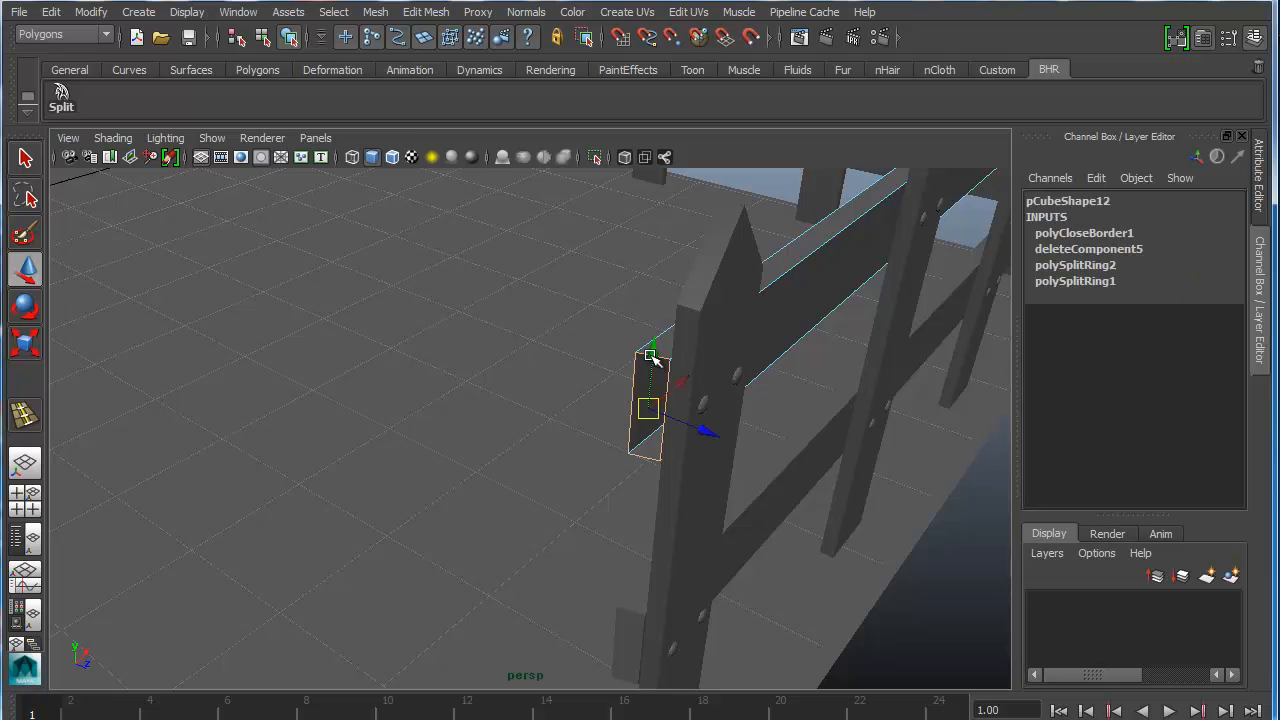
pyautogui.press('g')
# Step: Return to object selection and examine the whole fence and its gap from several angles
pyautogui.keyDown('alt'); pyautogui.moveTo(560, 432); pyautogui.dragTo(450, 437, button='right'); pyautogui.keyUp('alt')
pyautogui.keyDown('alt'); pyautogui.moveTo(548, 436); pyautogui.dragTo(443, 400); pyautogui.keyUp('alt')
pyautogui.keyDown('alt'); pyautogui.moveTo(580, 408); pyautogui.dragTo(449, 403, button='right'); pyautogui.keyUp('alt')
pyautogui.keyDown('alt'); pyautogui.moveTo(457, 420); pyautogui.dragTo(509, 420); pyautogui.keyUp('alt')
pyautogui.keyDown('alt'); pyautogui.moveTo(508, 422); pyautogui.dragTo(514, 434, button='right'); pyautogui.keyUp('alt')
pyautogui.keyDown('alt'); pyautogui.moveTo(514, 434); pyautogui.dragTo(591, 314); pyautogui.keyUp('alt')
pyautogui.moveTo(587, 315); pyautogui.dragTo(656, 288, button='right')
pyautogui.click(594, 310)
pyautogui.keyDown('alt'); pyautogui.moveTo(596, 314); pyautogui.dragTo(390, 359); pyautogui.keyUp('alt')
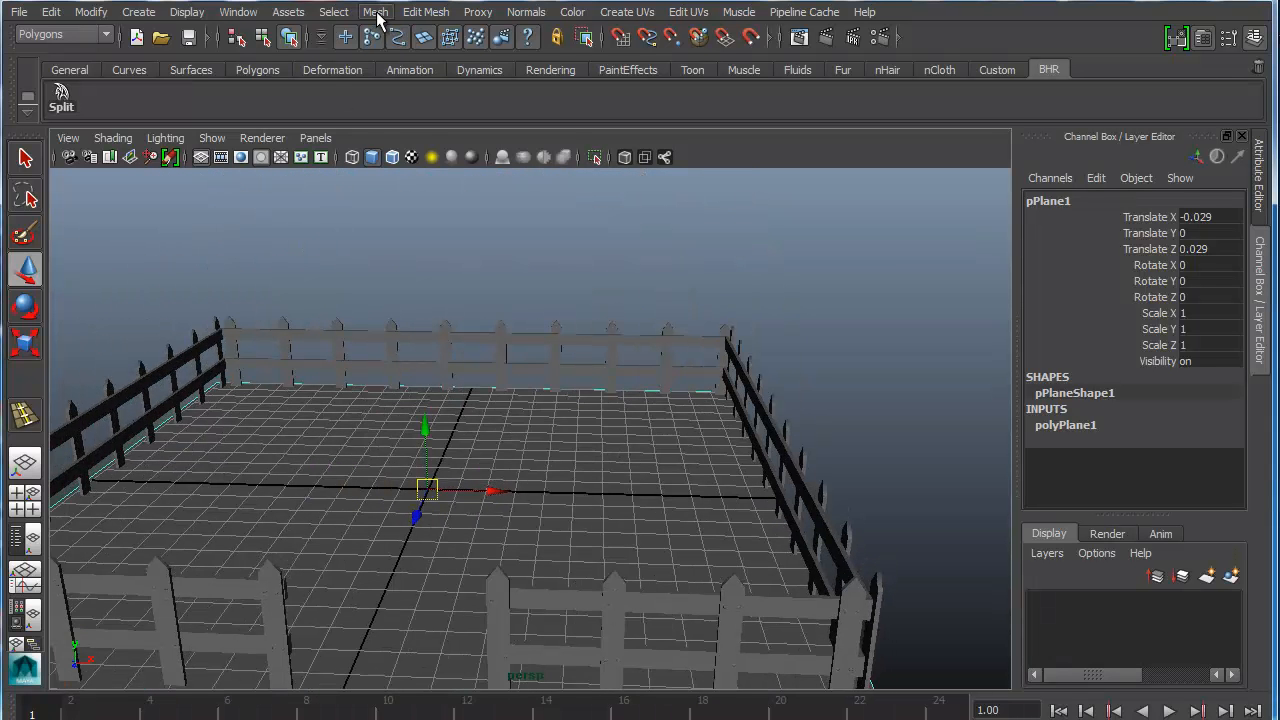
# Step: Draw a large polygon cube on the ground plane inside the fence, centred at about X 1.25, Y 3.83, Z -1.59
pyautogui.click(139, 13)
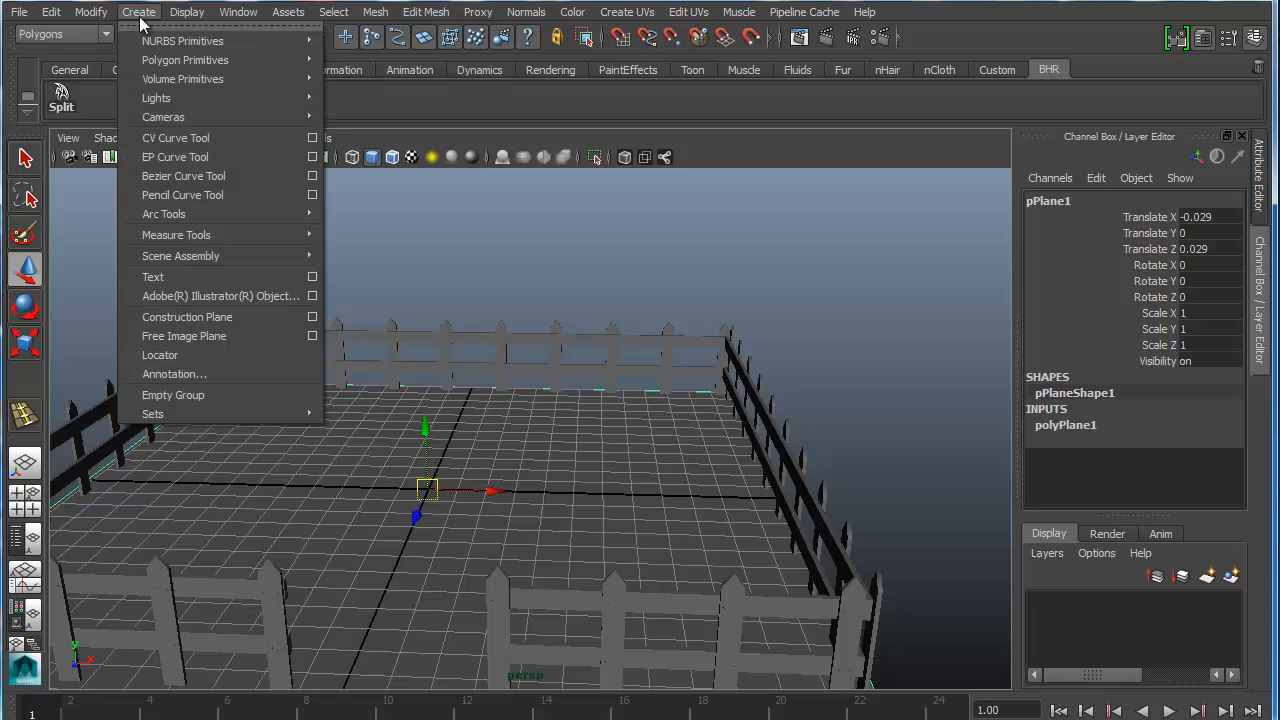
pyautogui.moveTo(220, 60)
pyautogui.click(401, 89)
pyautogui.moveTo(371, 343)
pyautogui.keyDown('alt'); pyautogui.mouseDown()
pyautogui.moveTo(371, 400)
pyautogui.moveTo(409, 351)
pyautogui.moveTo(443, 380)
pyautogui.mouseUp(); pyautogui.keyUp('alt')
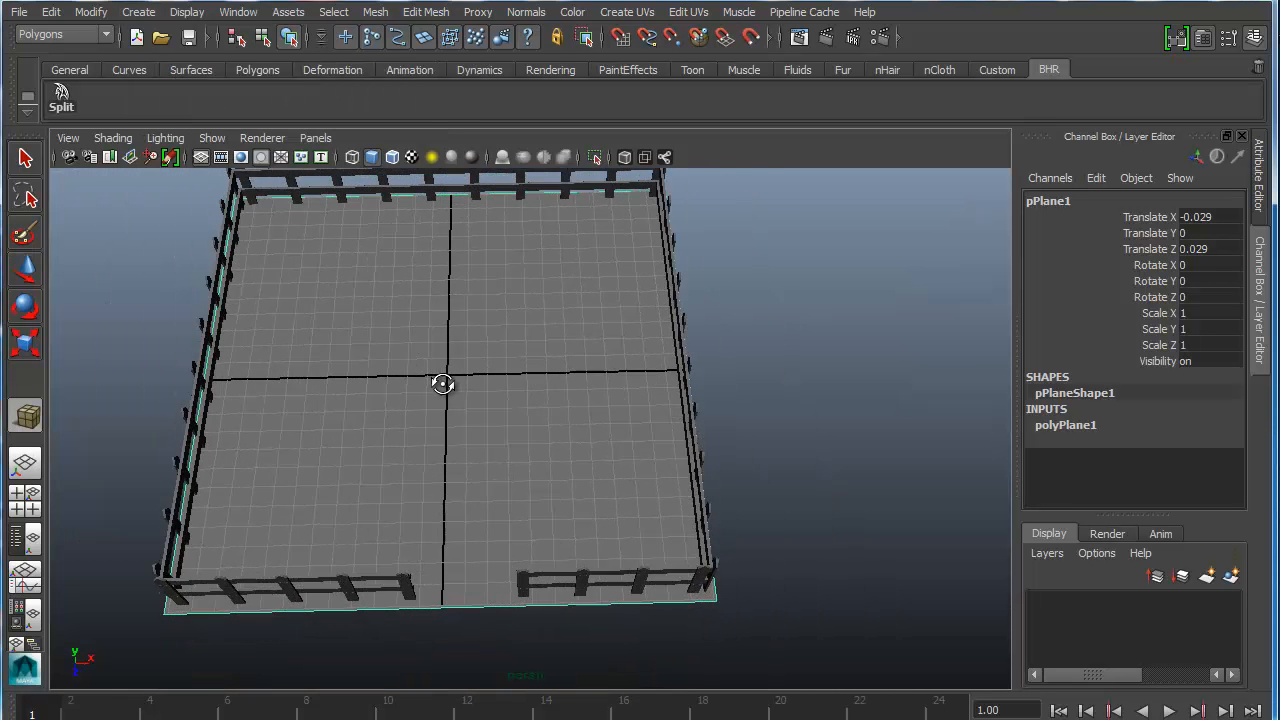
pyautogui.moveTo(322, 263)
pyautogui.mouseDown()
pyautogui.moveTo(609, 451)
pyautogui.moveTo(640, 445)
pyautogui.moveTo(617, 263)
pyautogui.moveTo(650, 388)
pyautogui.moveTo(537, 314)
pyautogui.moveTo(682, 404)
pyautogui.mouseUp()
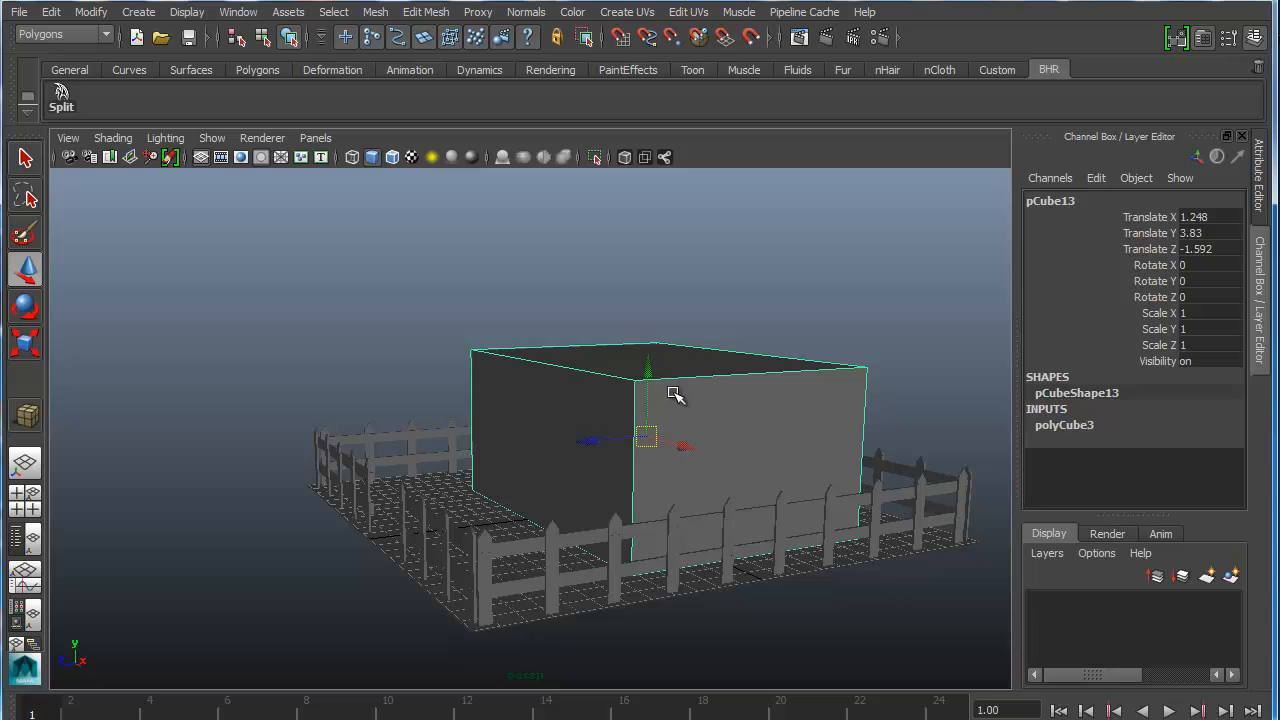
# Step: Reduce the cube's height to Scale Y 0.868 and lower it to Translate Y 3.35
pyautogui.press('r')
pyautogui.moveTo(651, 343); pyautogui.dragTo(535, 440)
pyautogui.press('w')
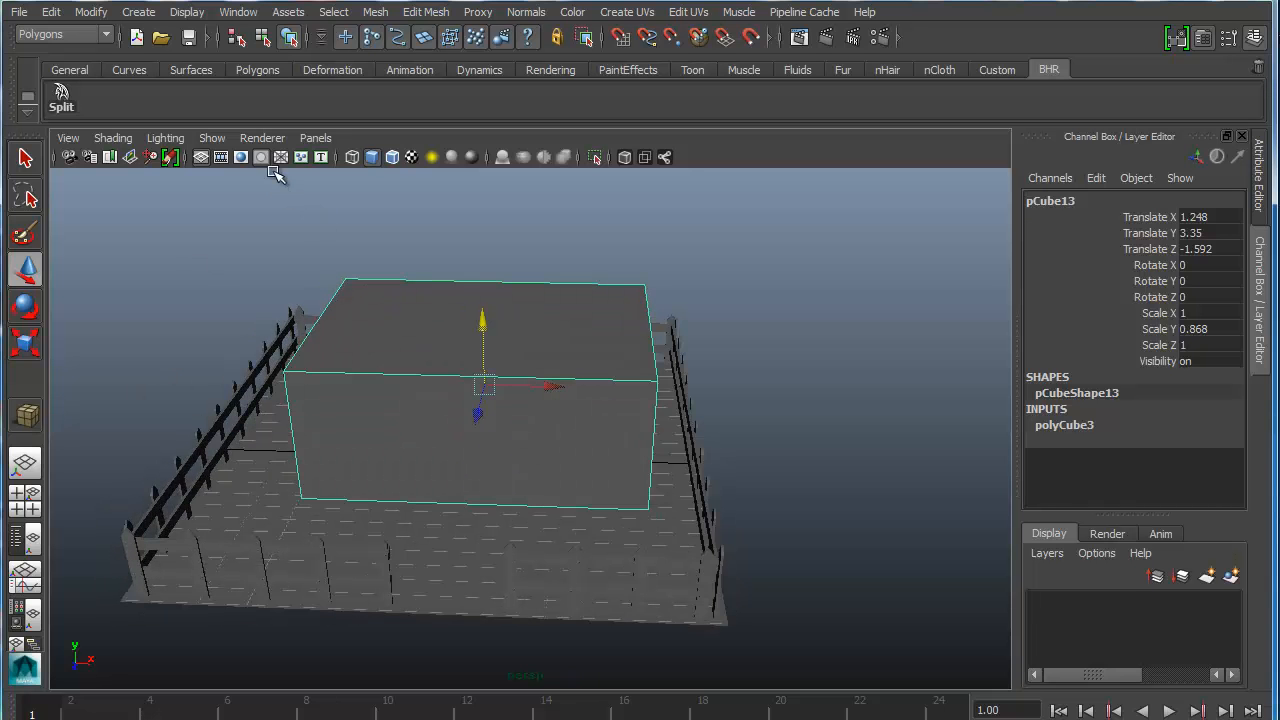
# Step: Insert two edge loops dividing the house block's front into three sections and a third lengthwise loop halving its depth
pyautogui.click(425, 13)
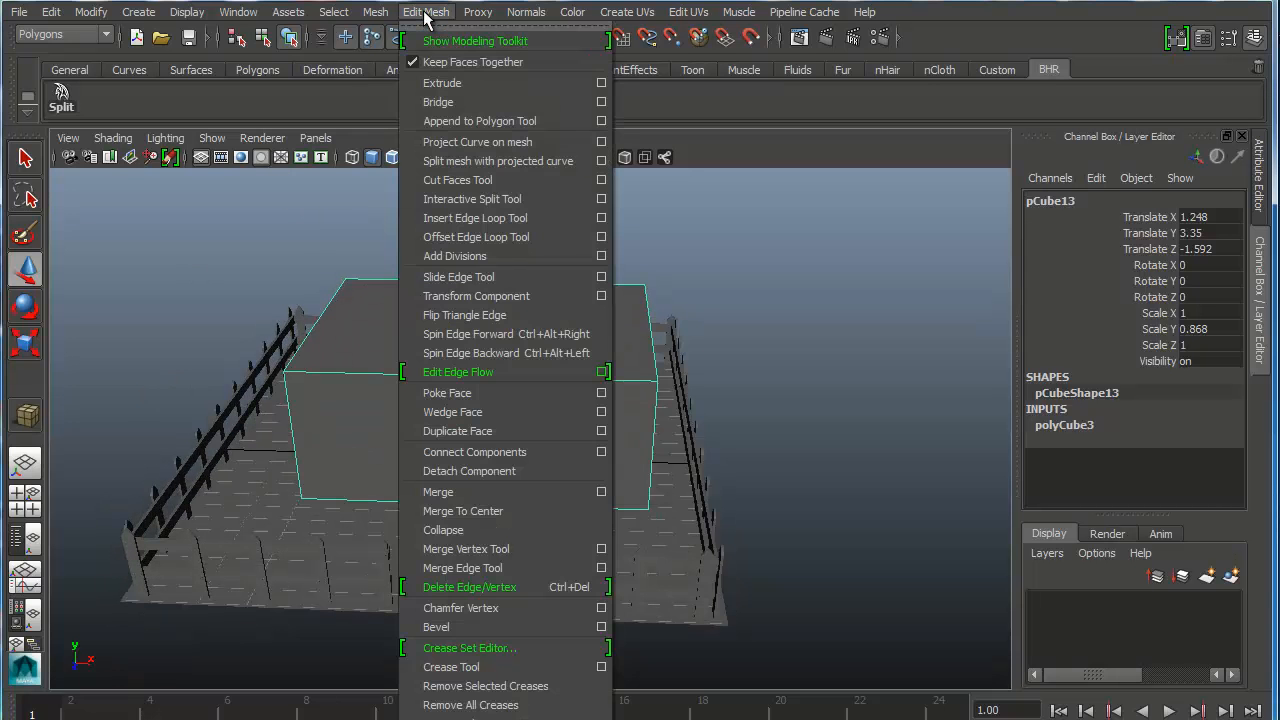
pyautogui.click(540, 217)
pyautogui.keyDown('alt'); pyautogui.moveTo(500, 434); pyautogui.dragTo(514, 434); pyautogui.keyUp('alt')
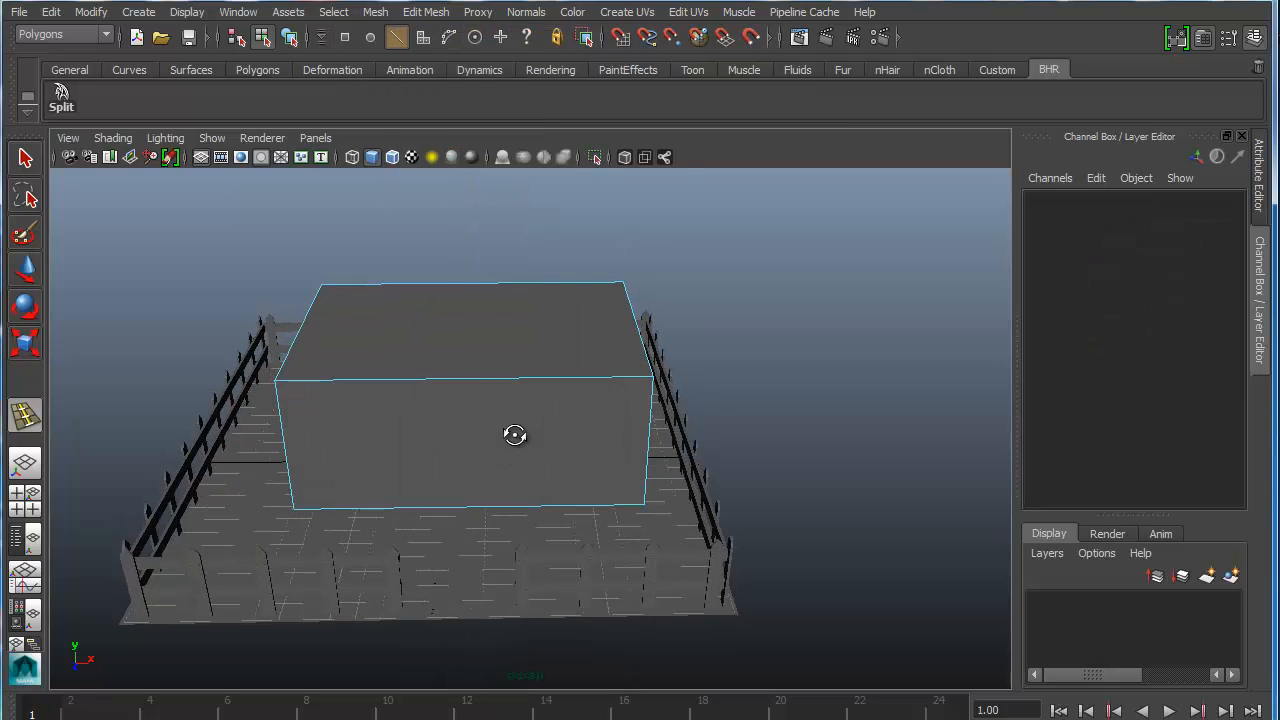
pyautogui.keyDown('alt'); pyautogui.moveTo(484, 477); pyautogui.dragTo(394, 443); pyautogui.keyUp('alt')
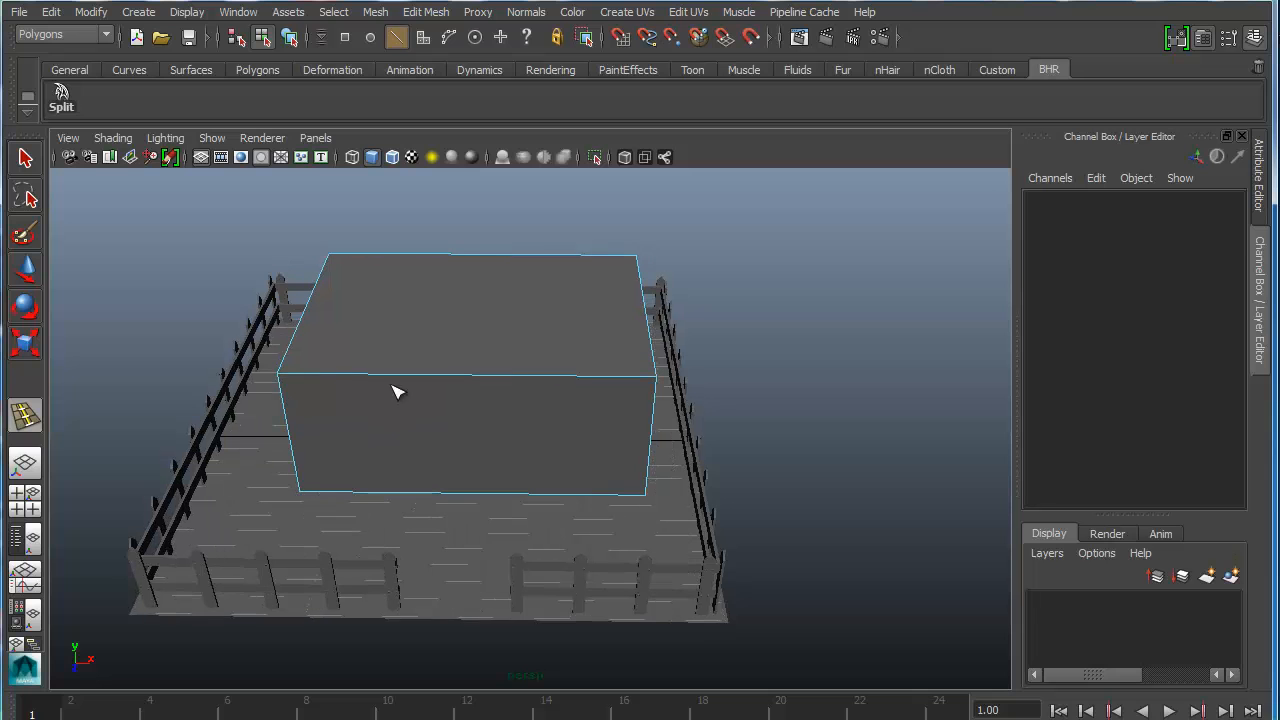
pyautogui.moveTo(399, 378)
pyautogui.mouseDown()
pyautogui.moveTo(432, 378)
pyautogui.moveTo(402, 378)
pyautogui.mouseUp()
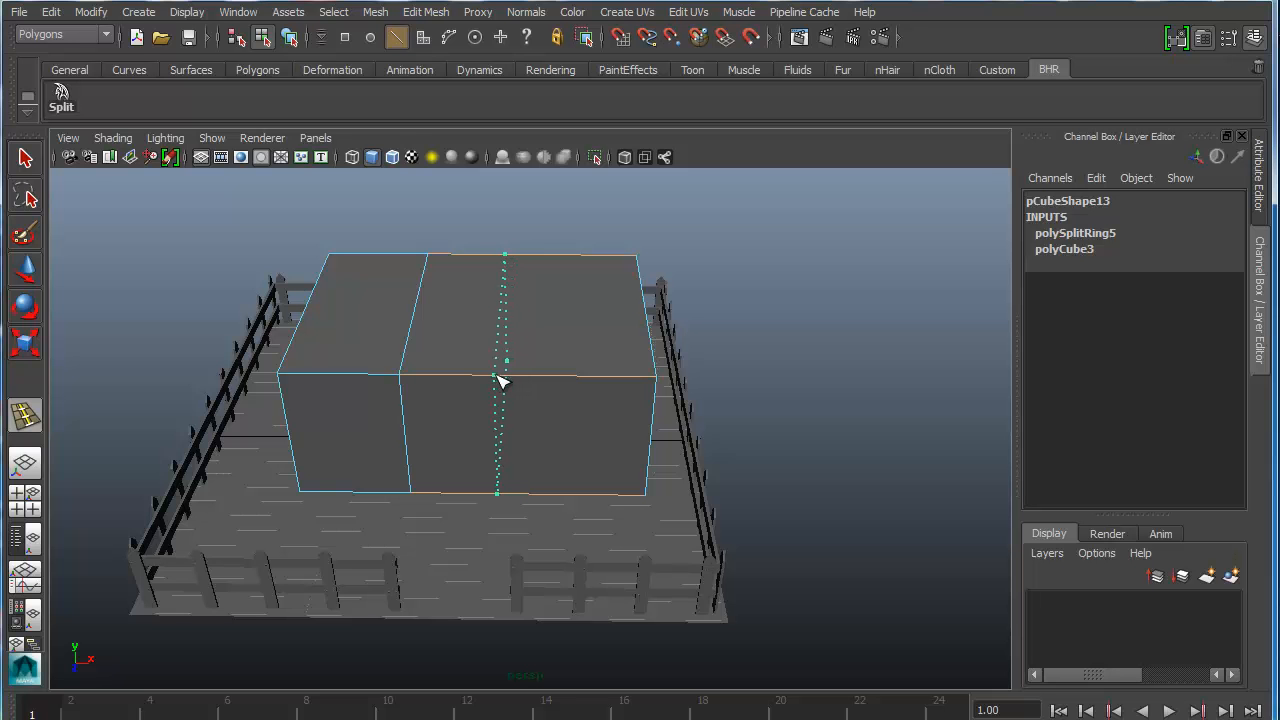
pyautogui.click(502, 380)
pyautogui.keyDown('alt'); pyautogui.moveTo(502, 380); pyautogui.dragTo(494, 427); pyautogui.keyUp('alt')
pyautogui.click(370, 418)
pyautogui.keyDown('alt'); pyautogui.moveTo(618, 407); pyautogui.dragTo(560, 408); pyautogui.keyUp('alt')
pyautogui.click(26, 160)
pyautogui.keyDown('alt'); pyautogui.moveTo(528, 351); pyautogui.dragTo(625, 438); pyautogui.keyUp('alt')
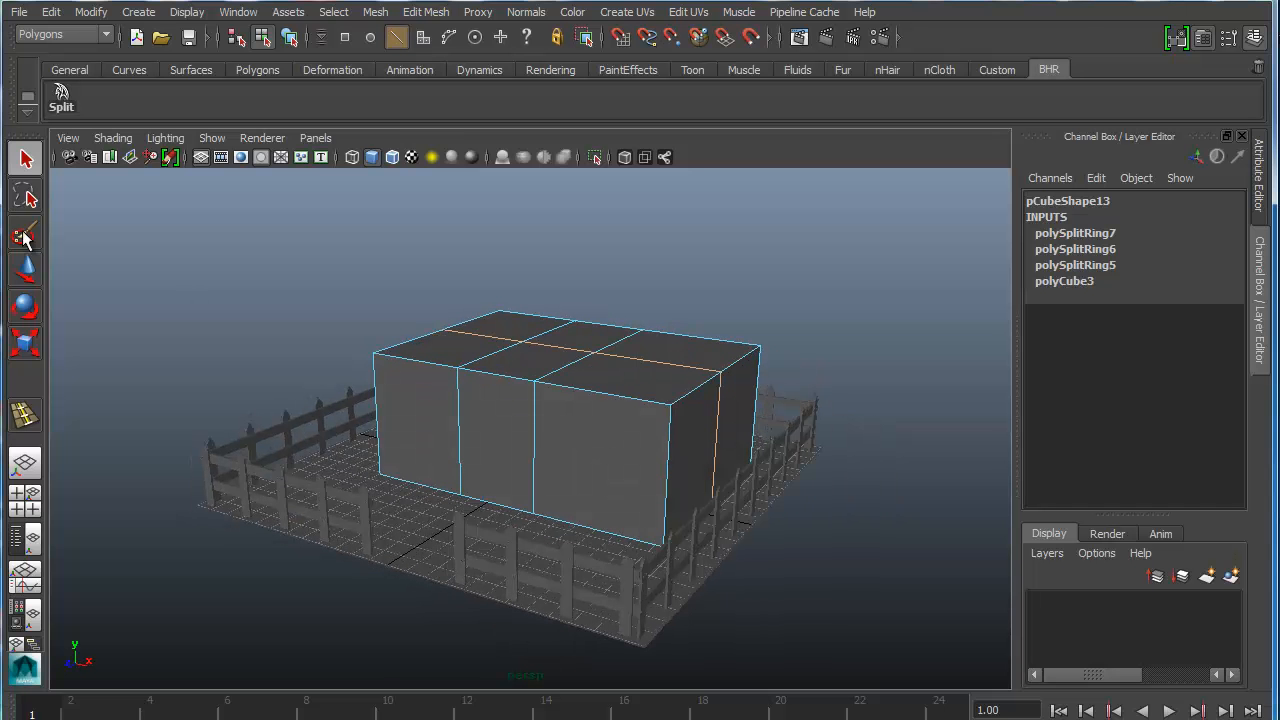
# Step: Select all wall faces of the house block except the middle faces of the front and rear walls
pyautogui.click(27, 270)
pyautogui.moveTo(500, 392); pyautogui.dragTo(575, 365, button='right')
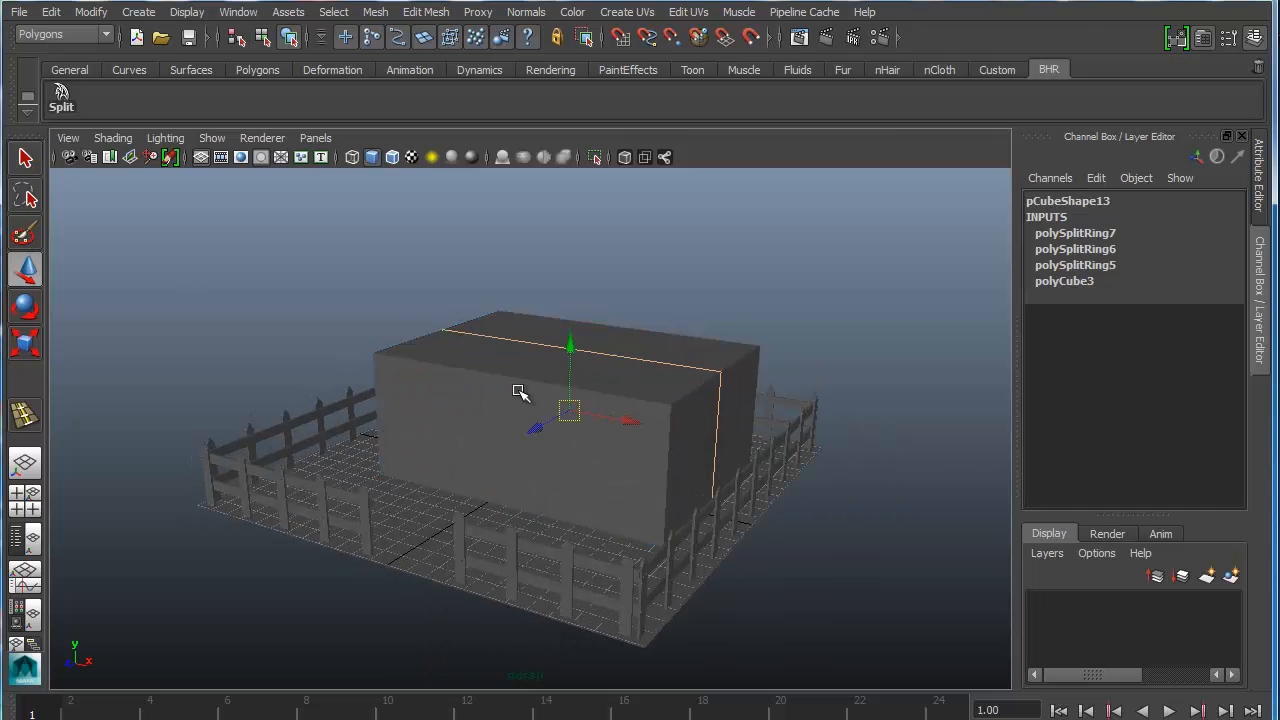
pyautogui.click(598, 449)
pyautogui.moveTo(600, 451)
pyautogui.keyDown('alt'); pyautogui.mouseDown()
pyautogui.moveTo(623, 437)
pyautogui.moveTo(580, 457)
pyautogui.moveTo(617, 444)
pyautogui.mouseUp(); pyautogui.keyUp('alt')
pyautogui.moveTo(617, 444); pyautogui.dragTo(632, 492, button='right')
pyautogui.keyDown('alt'); pyautogui.moveTo(571, 451); pyautogui.dragTo(603, 441); pyautogui.keyUp('alt')
pyautogui.click(614, 434)
pyautogui.keyDown('shift'); pyautogui.click(409, 457); pyautogui.keyUp('shift')
pyautogui.moveTo(449, 486)
pyautogui.keyDown('alt'); pyautogui.mouseDown()
pyautogui.moveTo(549, 430)
pyautogui.moveTo(443, 477)
pyautogui.mouseUp(); pyautogui.keyUp('alt')
pyautogui.keyDown('alt'); pyautogui.moveTo(330, 482); pyautogui.dragTo(395, 477); pyautogui.keyUp('alt')
pyautogui.keyDown('alt'); pyautogui.moveTo(636, 478); pyautogui.dragTo(537, 537); pyautogui.keyUp('alt')
pyautogui.click(449, 477)
pyautogui.keyDown('shift'); pyautogui.click(707, 489); pyautogui.keyUp('shift')
pyautogui.scroll(4, 509, 523)
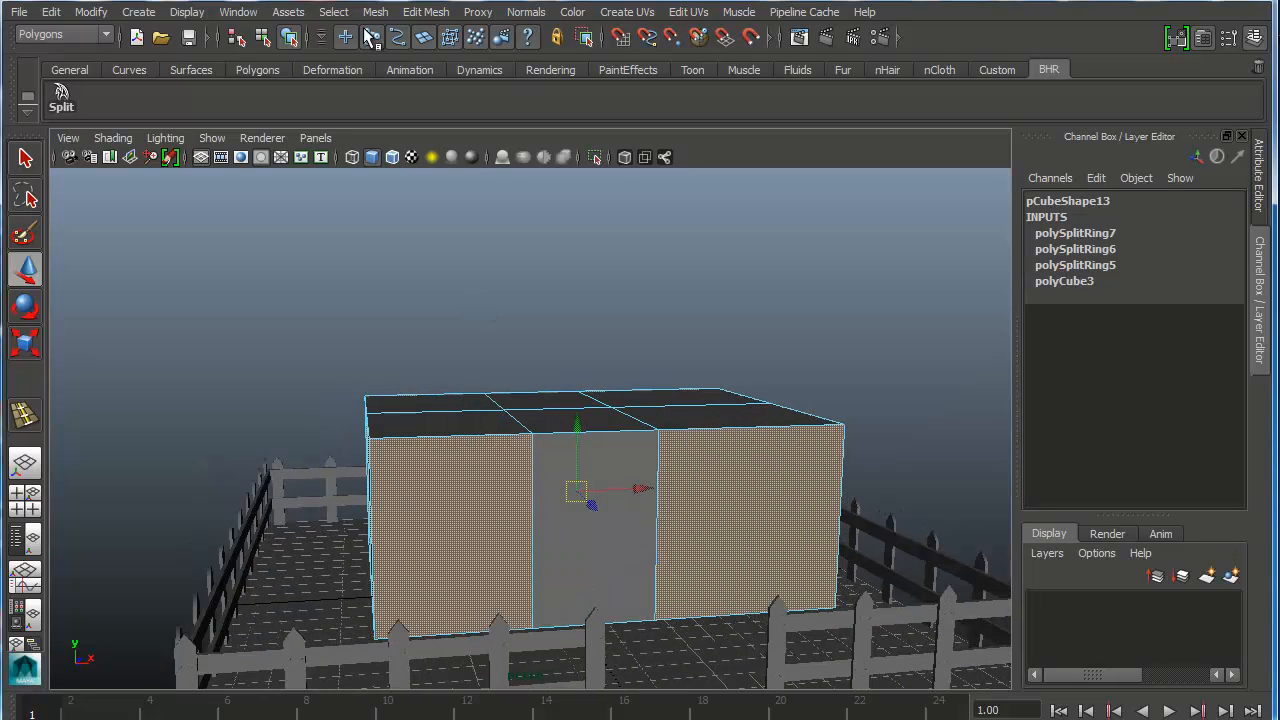
# Step: Try to extrude the selected wall faces and scale them down with Keep Faces Together enabled
pyautogui.click(427, 18)
pyautogui.click(460, 101)
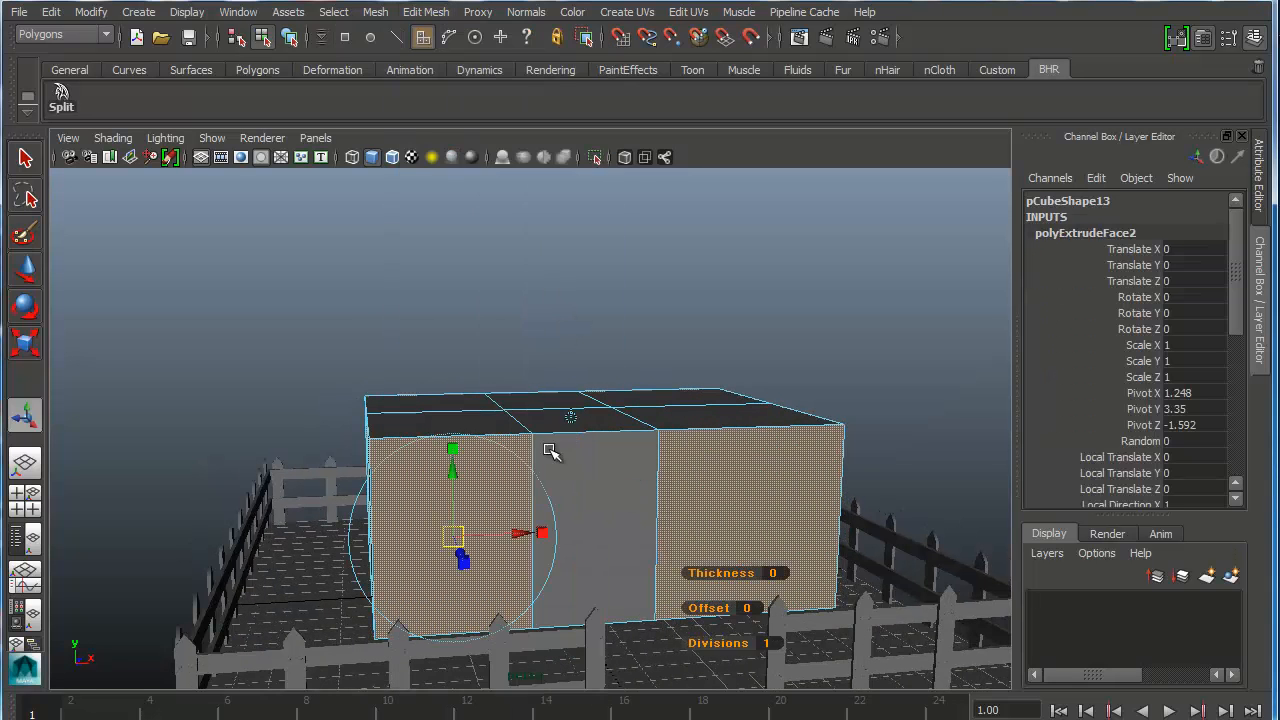
pyautogui.moveTo(444, 443); pyautogui.dragTo(449, 485)
pyautogui.moveTo(535, 530); pyautogui.dragTo(557, 486)
pyautogui.keyDown('alt'); pyautogui.moveTo(476, 513); pyautogui.dragTo(409, 531); pyautogui.keyUp('alt')
pyautogui.hotkey('ctrl', 'z')
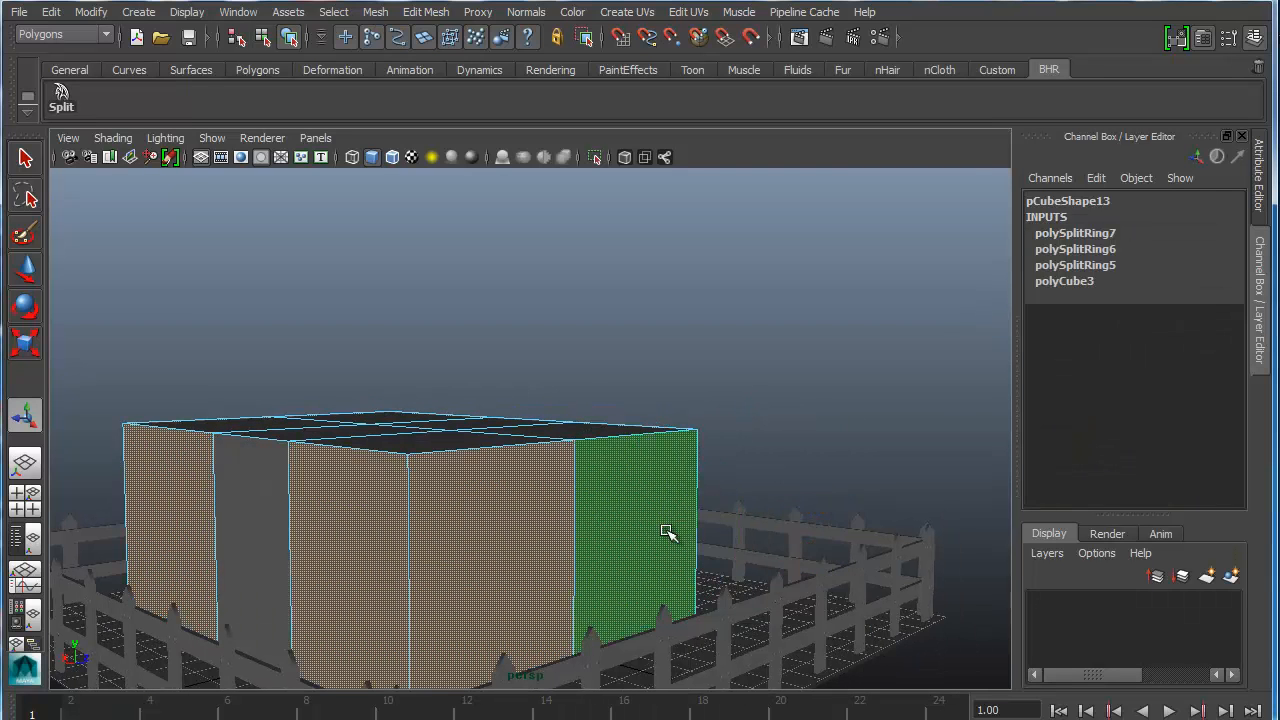
# Step: Turn off Keep Faces Together and extrude the selected wall faces, scaling each one inward to window size
pyautogui.keyDown('alt'); pyautogui.moveTo(744, 532); pyautogui.dragTo(468, 479); pyautogui.keyUp('alt')
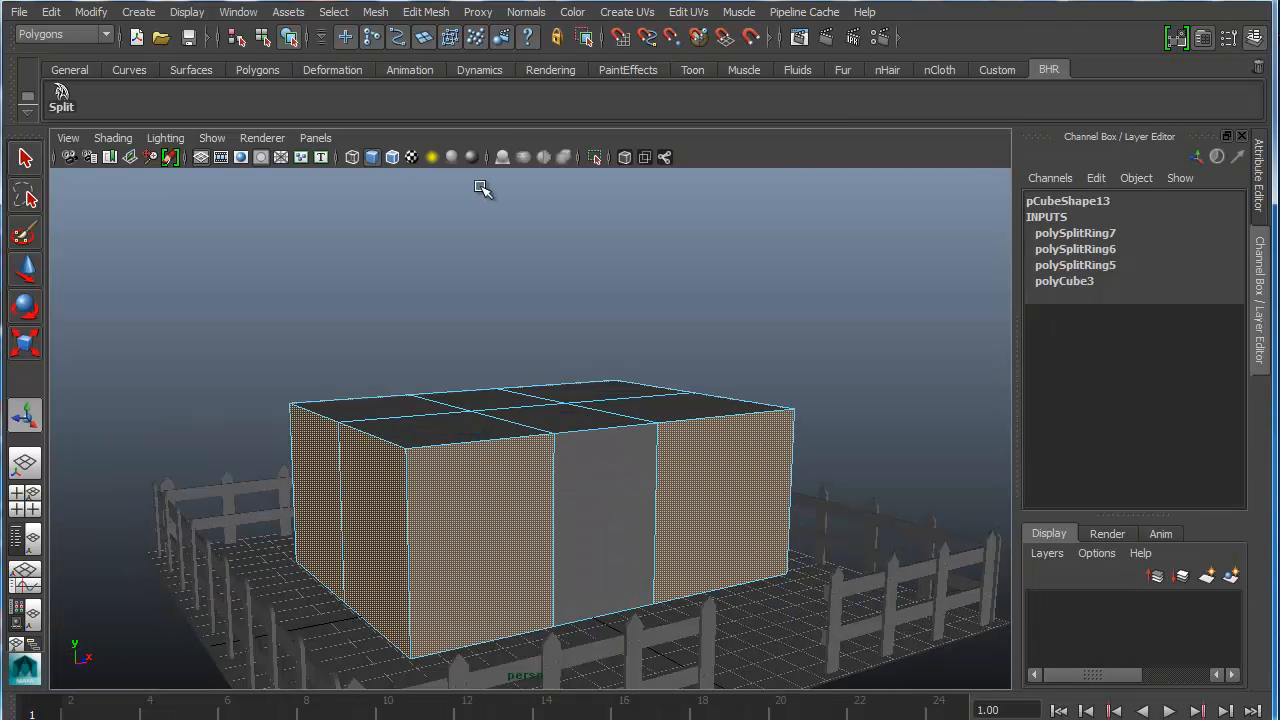
pyautogui.click(428, 12)
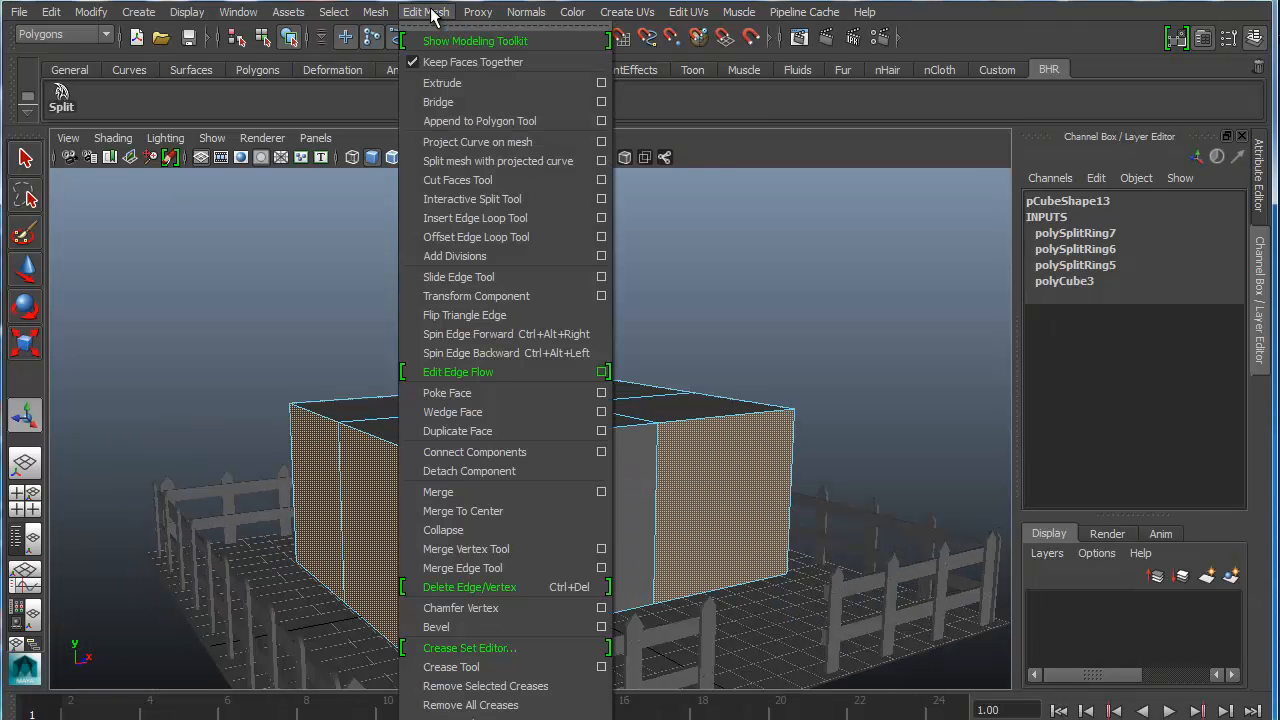
pyautogui.click(452, 63)
pyautogui.keyDown('alt'); pyautogui.moveTo(519, 476); pyautogui.dragTo(490, 448); pyautogui.keyUp('alt')
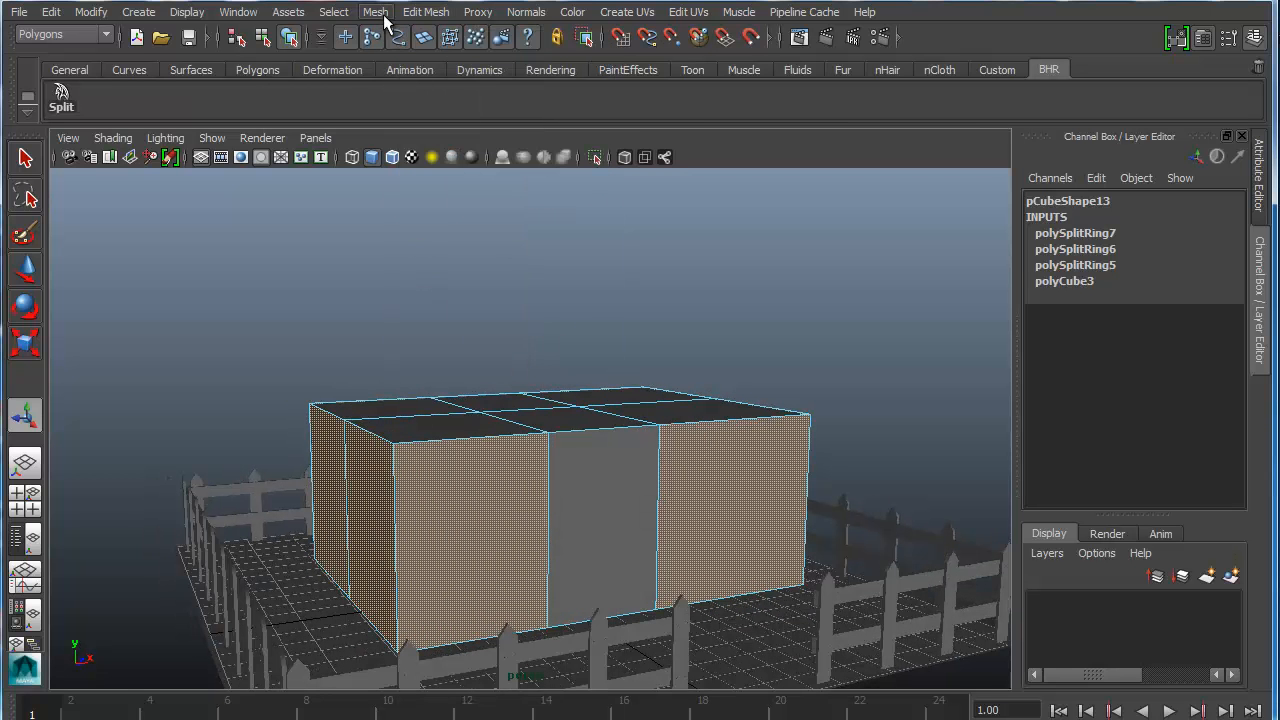
pyautogui.click(438, 14)
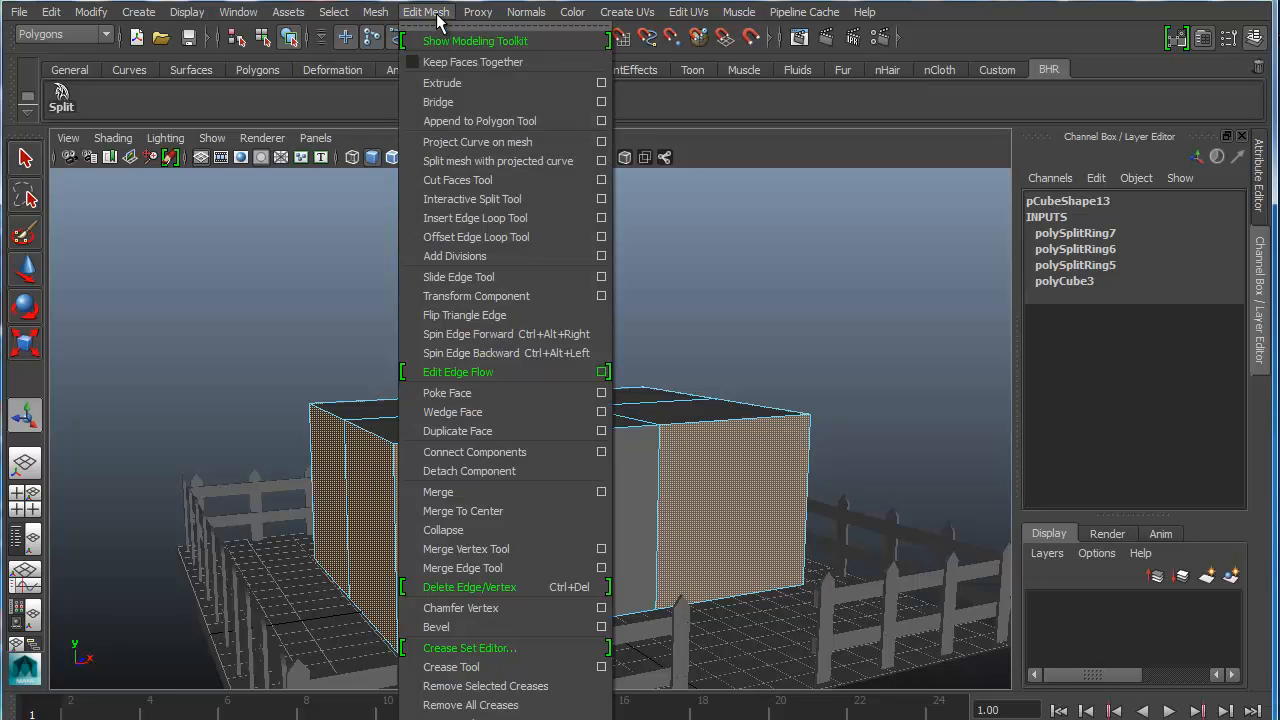
pyautogui.click(443, 84)
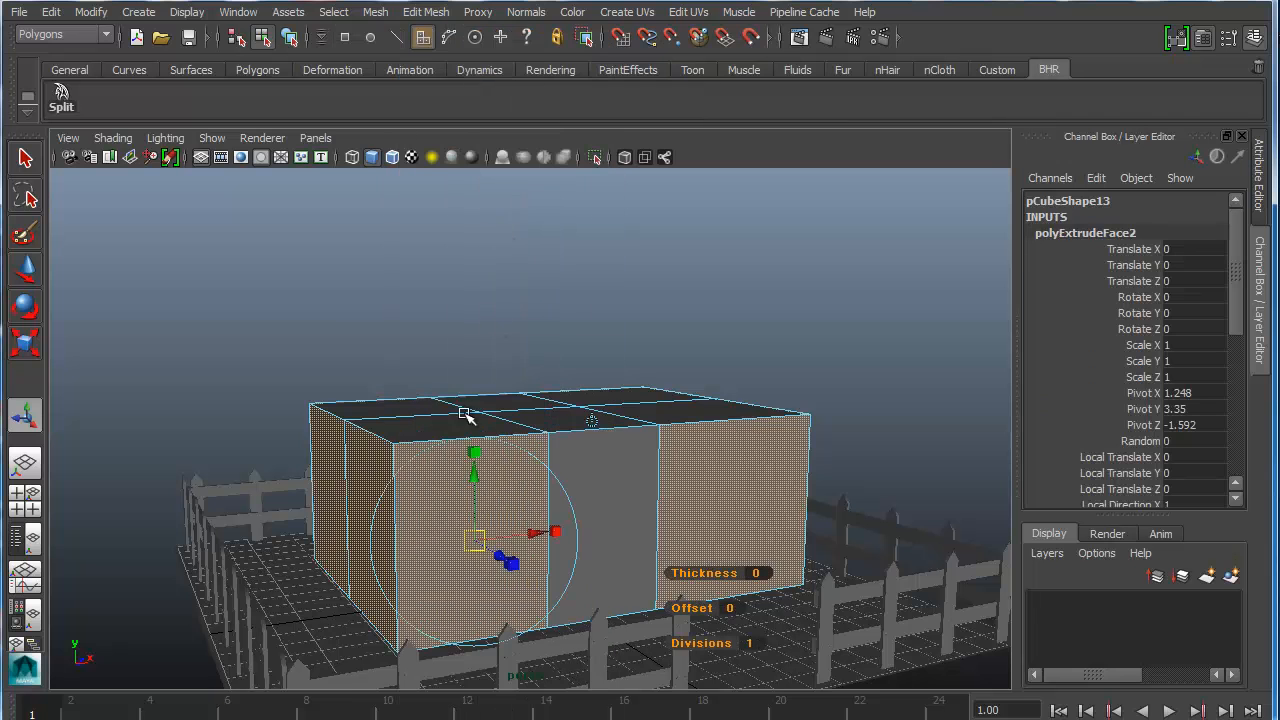
pyautogui.moveTo(480, 451); pyautogui.dragTo(559, 566)
pyautogui.moveTo(492, 474); pyautogui.dragTo(492, 455)
pyautogui.keyDown('alt'); pyautogui.moveTo(414, 480); pyautogui.dragTo(599, 478); pyautogui.keyUp('alt')
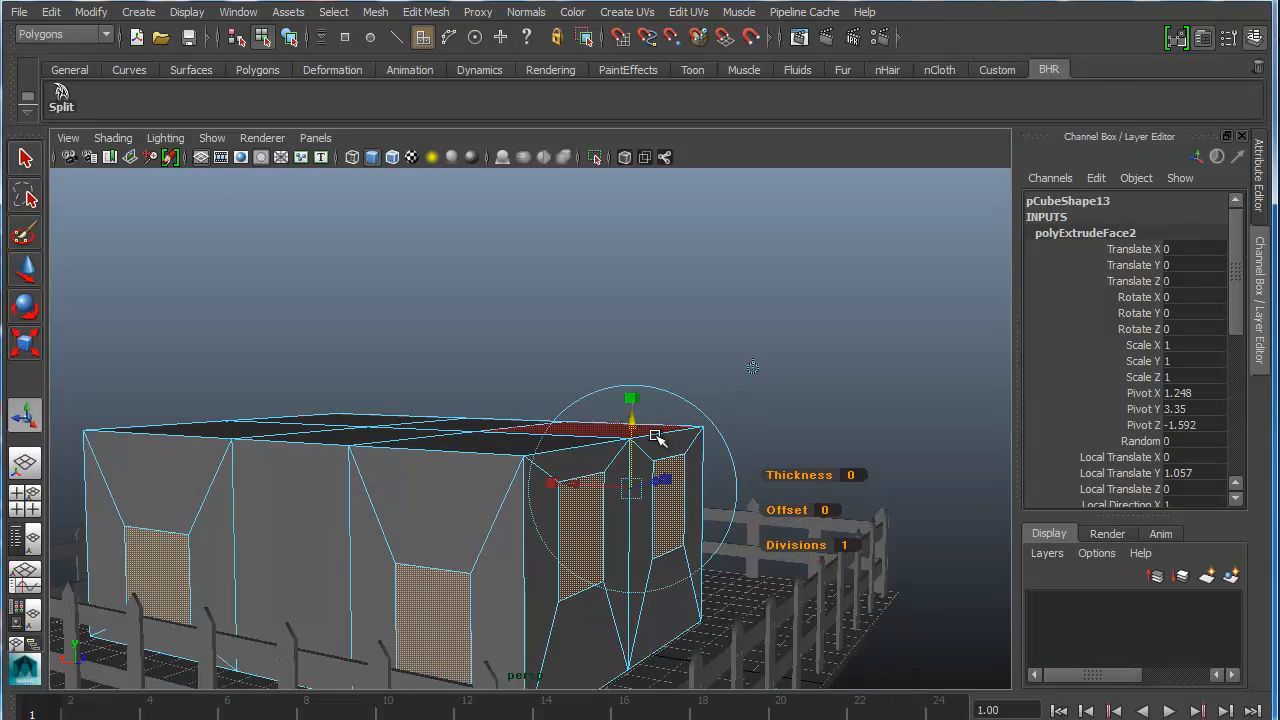
pyautogui.keyDown('alt'); pyautogui.moveTo(697, 500); pyautogui.dragTo(606, 497); pyautogui.keyUp('alt')
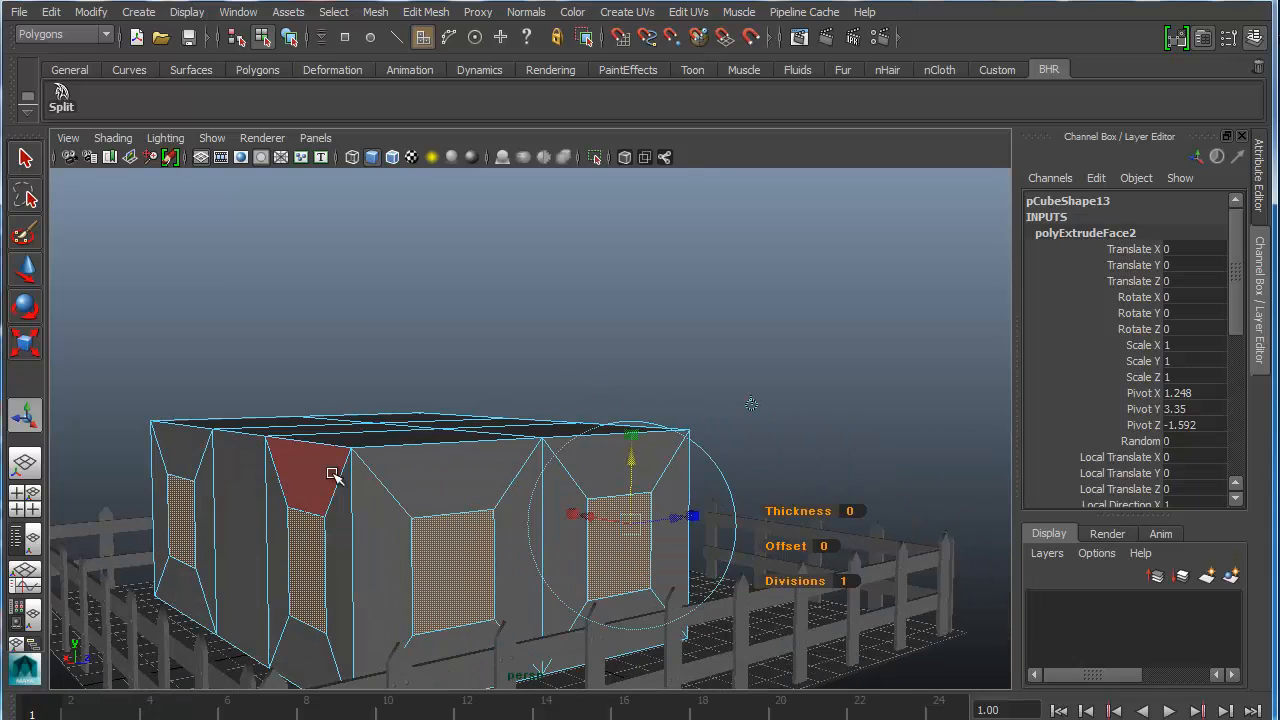
pyautogui.keyDown('alt'); pyautogui.moveTo(684, 517); pyautogui.dragTo(441, 507); pyautogui.keyUp('alt')
pyautogui.keyDown('alt'); pyautogui.moveTo(416, 507); pyautogui.dragTo(435, 507); pyautogui.keyUp('alt')
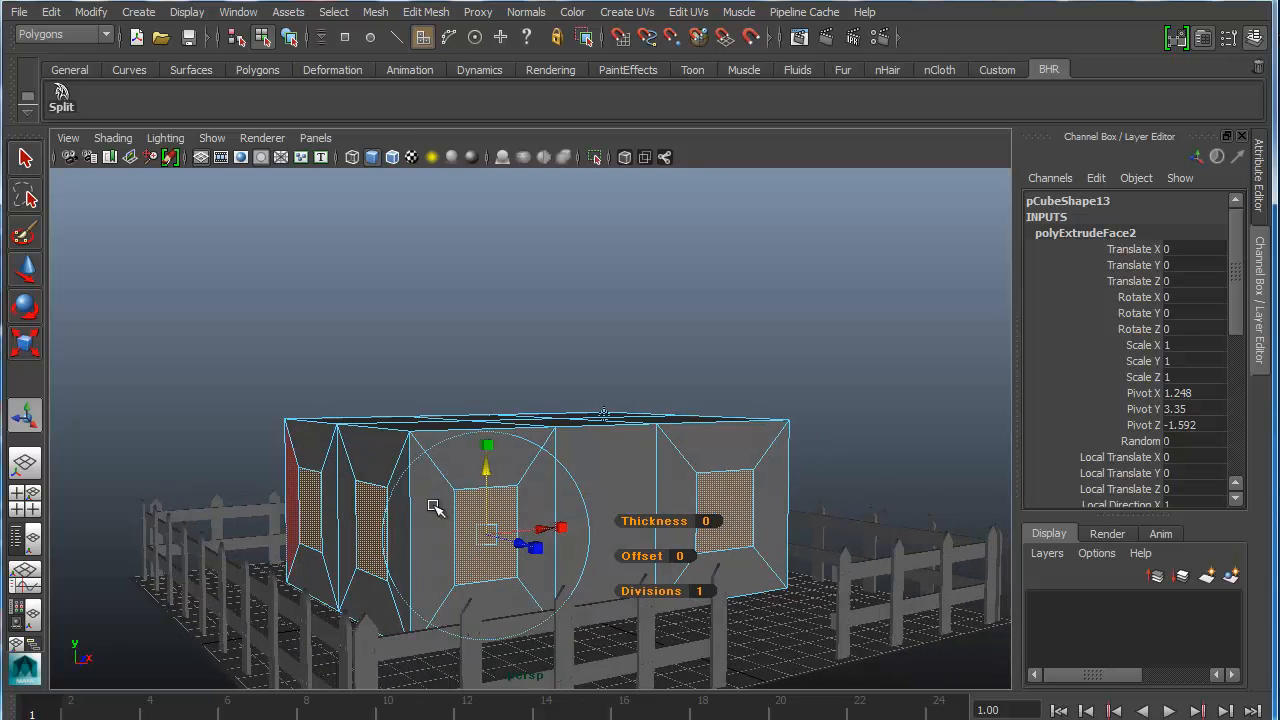
# Step: Switch the extrusion manipulator to world axes and raise the inset window faces by about 0.56 in Translate Y
pyautogui.click(652, 383)
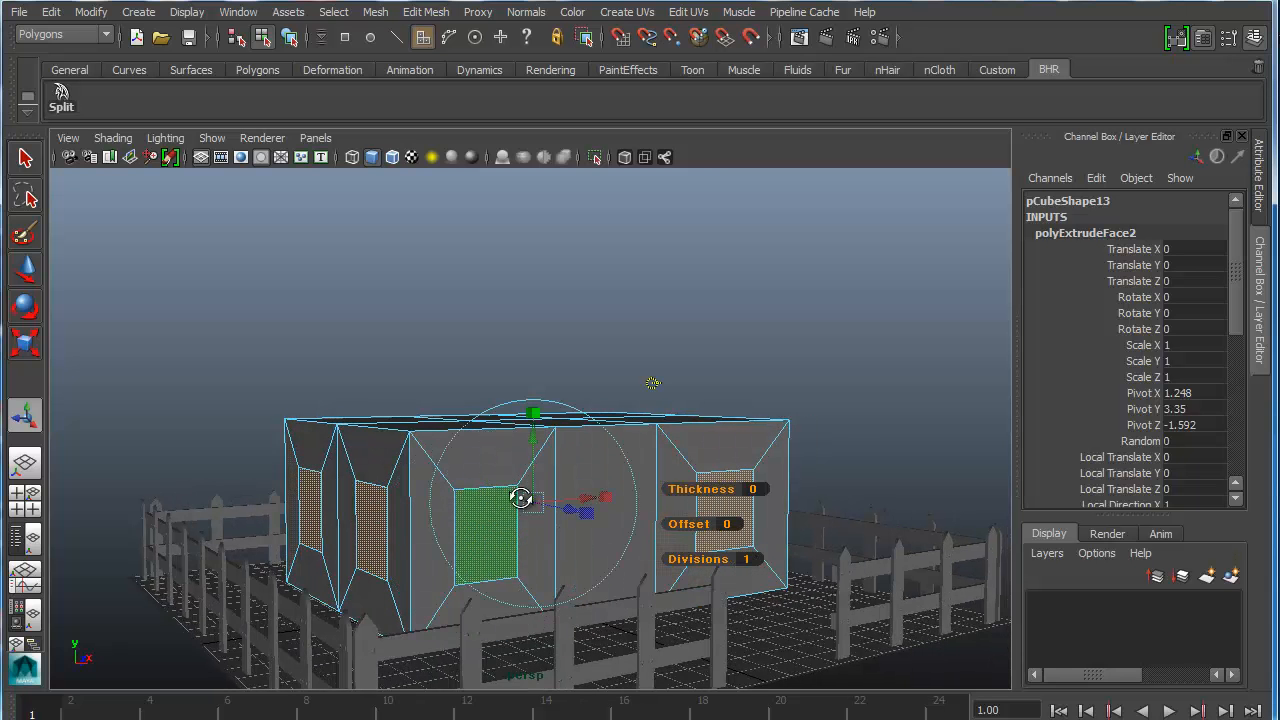
pyautogui.keyDown('alt'); pyautogui.moveTo(652, 383); pyautogui.dragTo(641, 392); pyautogui.keyUp('alt')
pyautogui.keyDown('alt'); pyautogui.moveTo(610, 481); pyautogui.dragTo(597, 485); pyautogui.keyUp('alt')
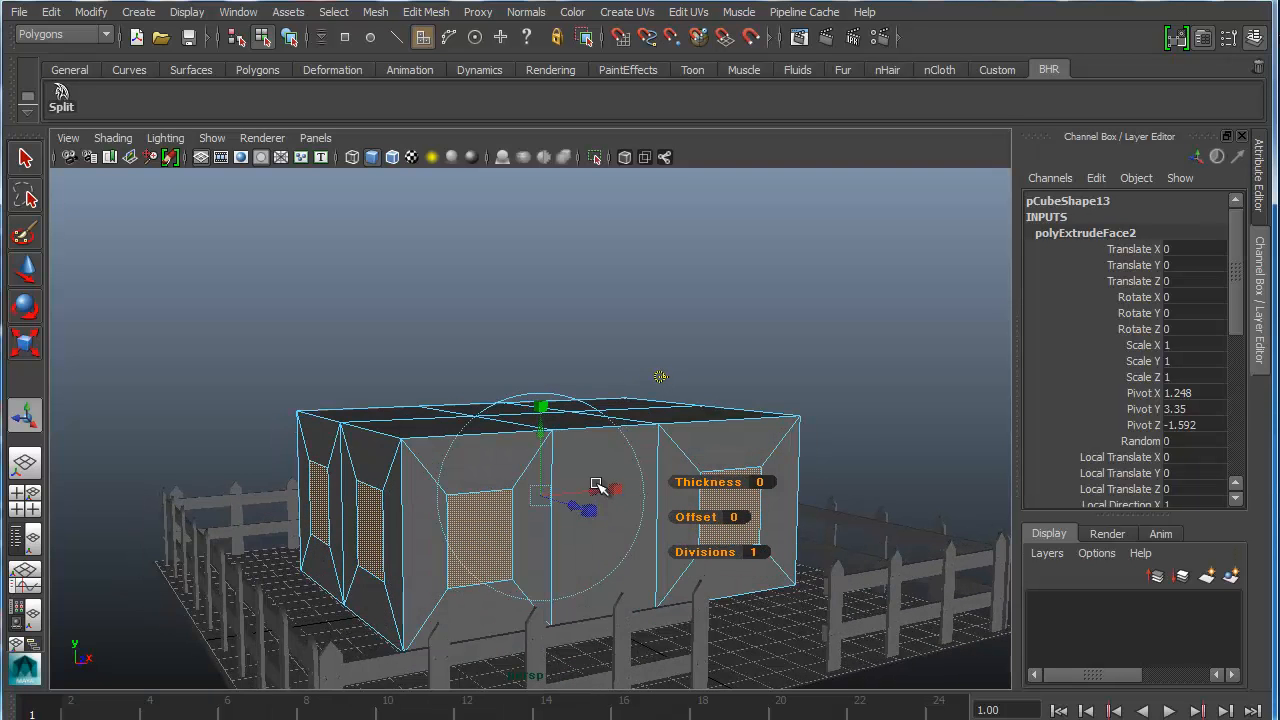
pyautogui.moveTo(540, 438)
pyautogui.mouseDown()
pyautogui.moveTo(540, 420)
pyautogui.moveTo(546, 430)
pyautogui.mouseUp()
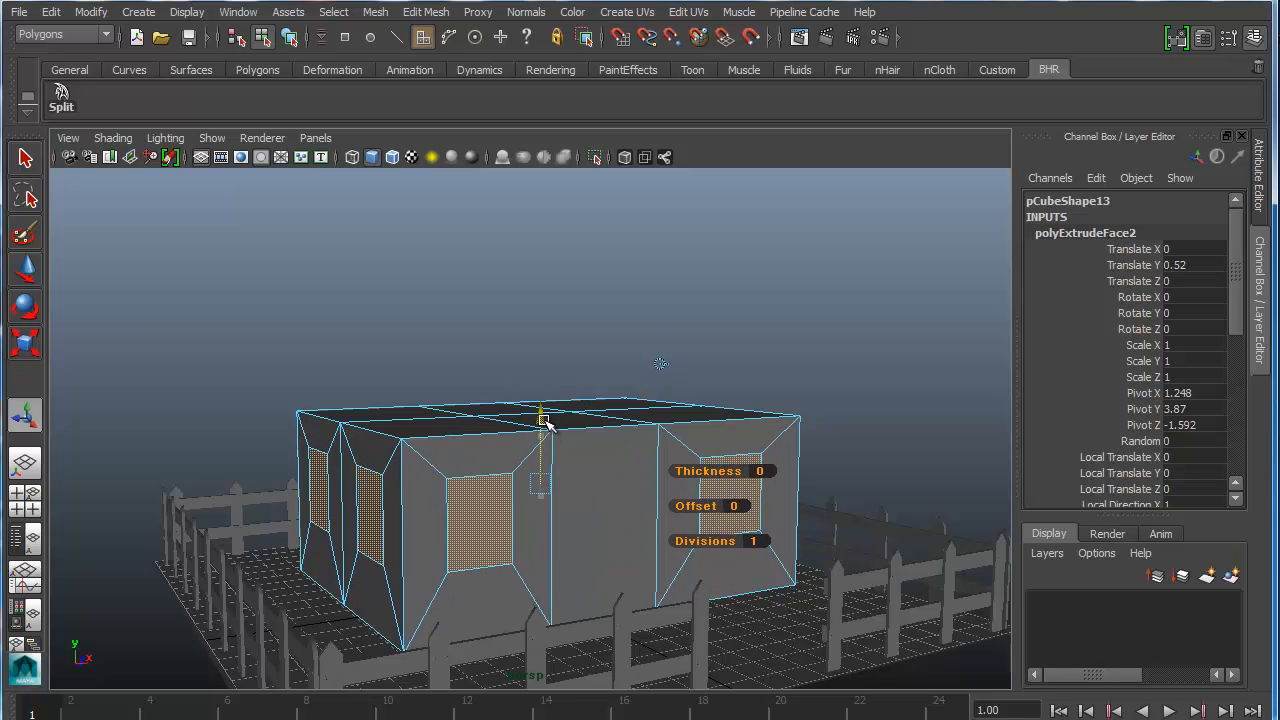
# Step: Delete the inset faces on all walls to open the windows
pyautogui.keyDown('alt'); pyautogui.moveTo(545, 424); pyautogui.dragTo(623, 478); pyautogui.keyUp('alt')
pyautogui.keyDown('alt'); pyautogui.moveTo(748, 508); pyautogui.dragTo(573, 546); pyautogui.keyUp('alt')
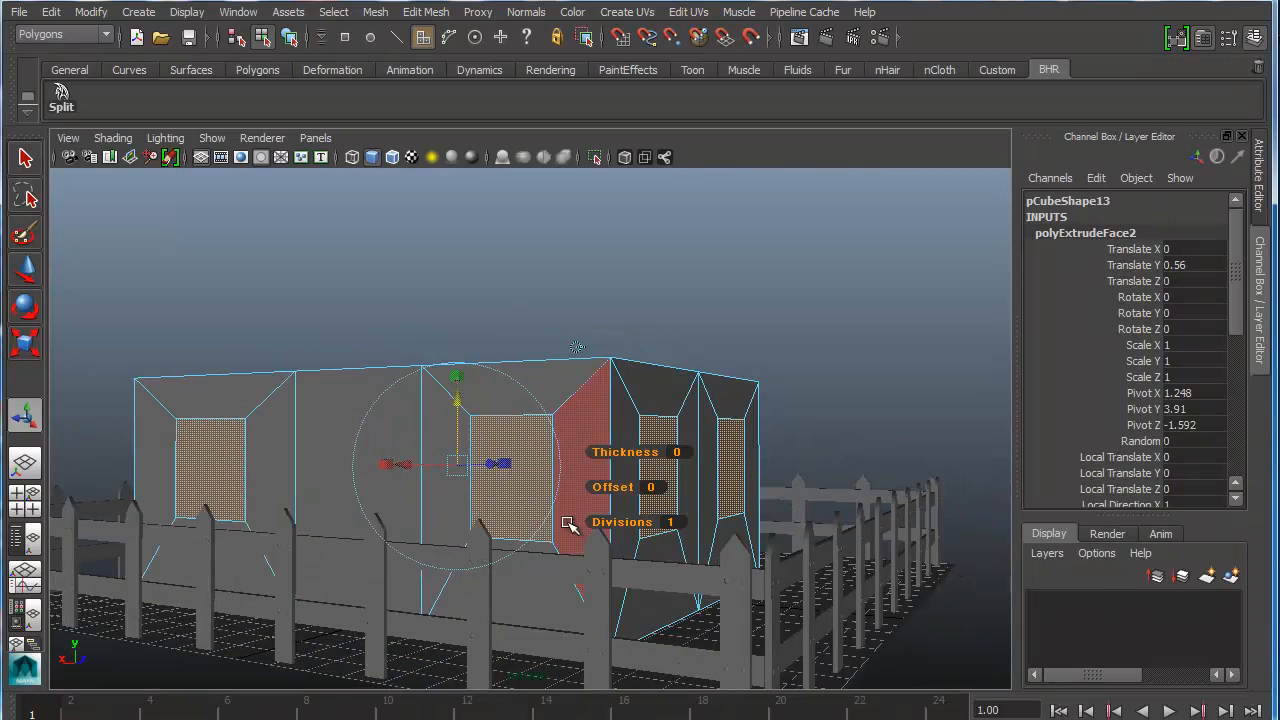
pyautogui.press('Delete')
pyautogui.keyDown('alt'); pyautogui.moveTo(303, 479); pyautogui.dragTo(582, 490); pyautogui.keyUp('alt')
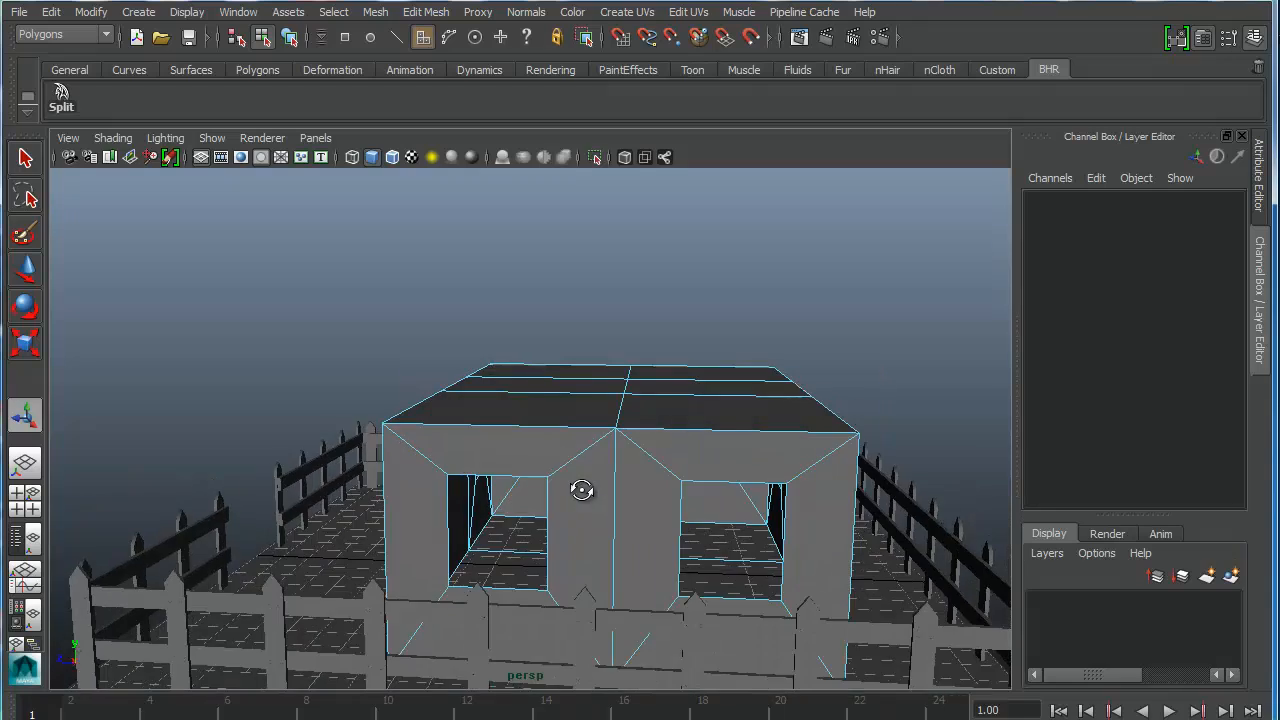
pyautogui.keyDown('alt'); pyautogui.moveTo(682, 540); pyautogui.dragTo(530, 446); pyautogui.keyUp('alt')
# Step: Try to extrude the middle face of the house's rear wall
pyautogui.click(590, 490)
pyautogui.click(432, 12)
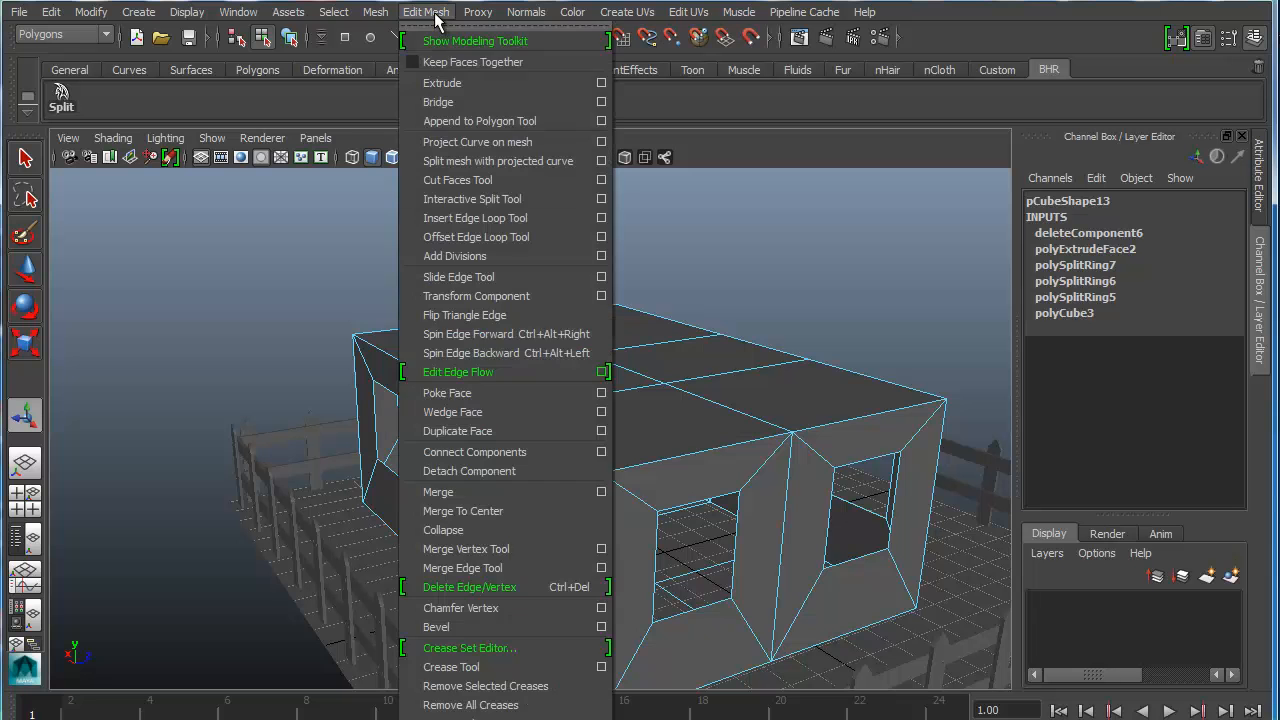
pyautogui.click(459, 81)
pyautogui.keyDown('alt'); pyautogui.moveTo(545, 380); pyautogui.dragTo(486, 387); pyautogui.keyUp('alt')
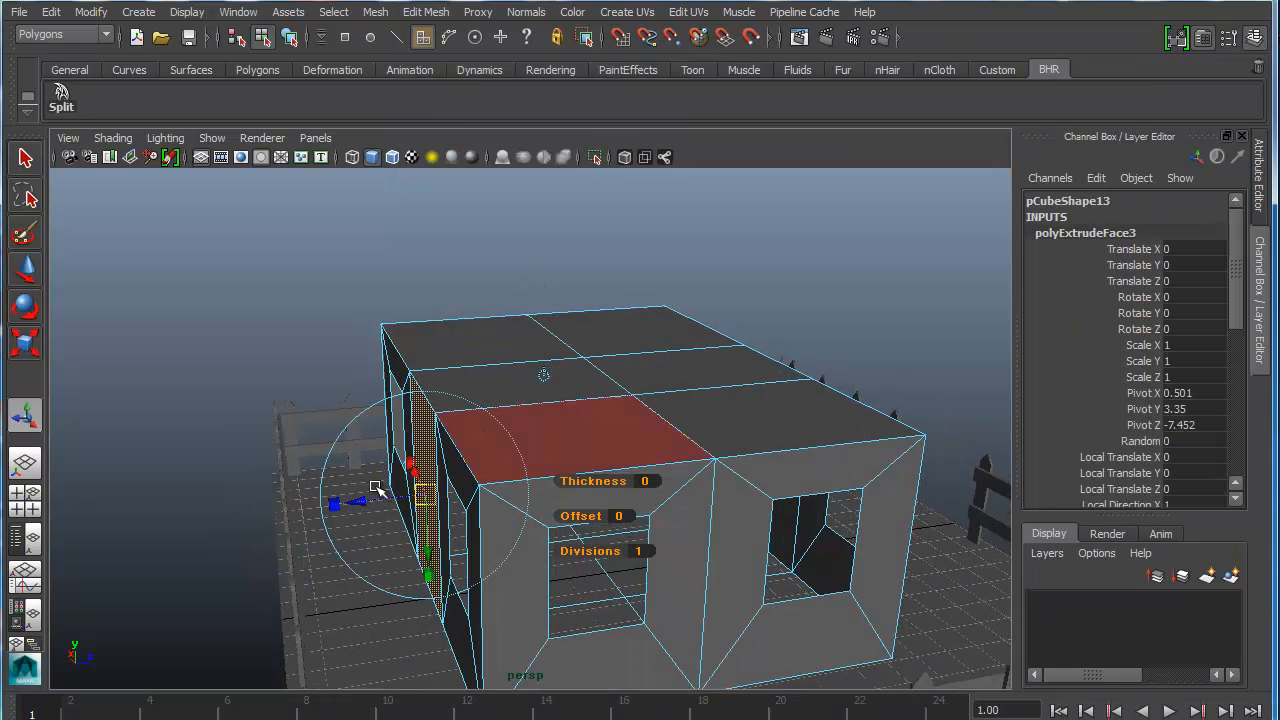
pyautogui.moveTo(367, 503); pyautogui.dragTo(586, 526)
pyautogui.hotkey('ctrl', 'z')
pyautogui.hotkey('ctrl', 'z')
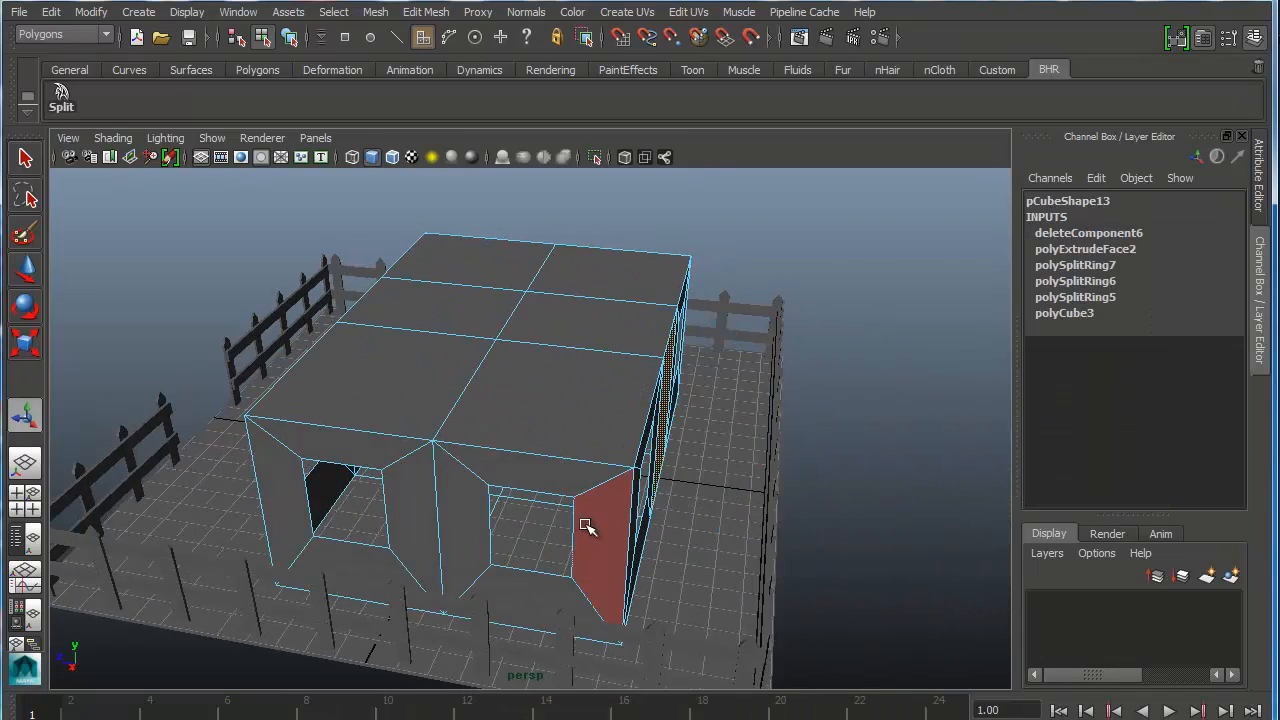
# Step: Extrude the middle face of the front wall outward by about 2.81 in Local Translate Z
pyautogui.keyDown('alt'); pyautogui.moveTo(333, 481); pyautogui.dragTo(394, 571); pyautogui.keyUp('alt')
pyautogui.click(394, 571)
pyautogui.keyDown('alt'); pyautogui.moveTo(523, 594); pyautogui.dragTo(508, 532); pyautogui.keyUp('alt')
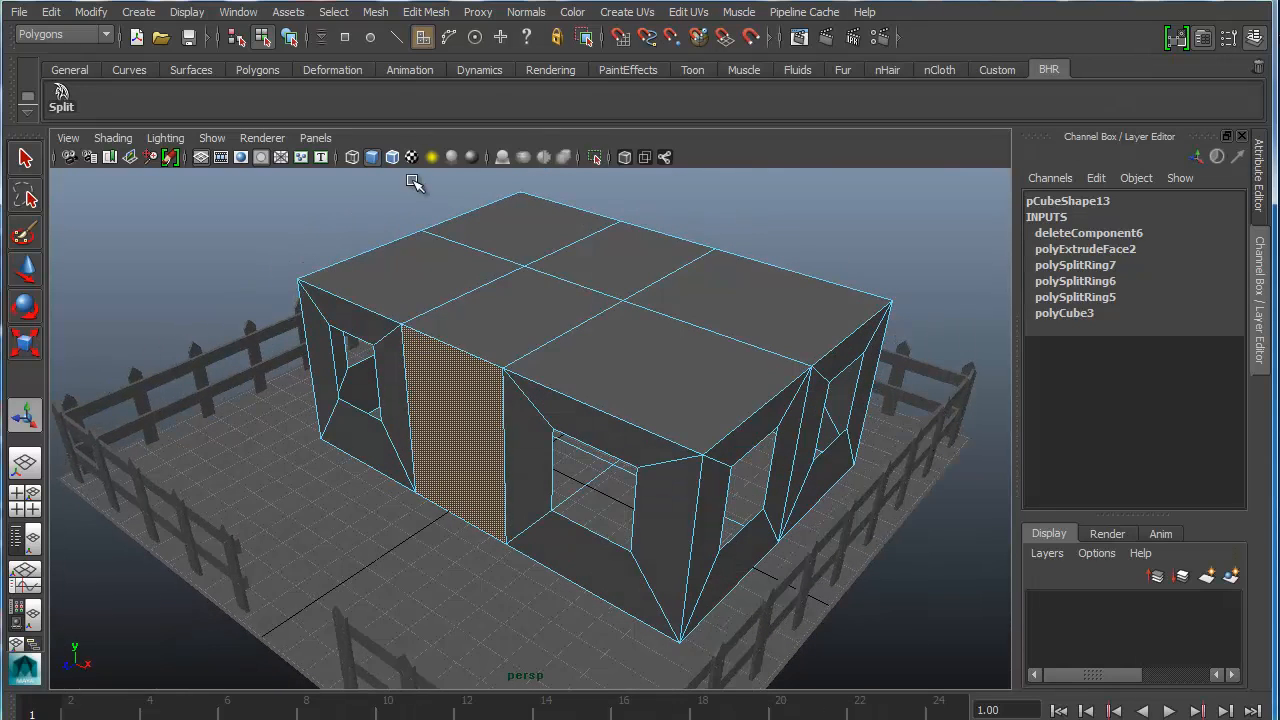
pyautogui.click(425, 12)
pyautogui.click(465, 85)
pyautogui.keyDown('alt'); pyautogui.moveTo(492, 415); pyautogui.dragTo(316, 478); pyautogui.keyUp('alt')
pyautogui.keyDown('alt'); pyautogui.moveTo(429, 466); pyautogui.dragTo(503, 432); pyautogui.keyUp('alt')
pyautogui.keyDown('alt'); pyautogui.moveTo(616, 395); pyautogui.dragTo(577, 395); pyautogui.keyUp('alt')
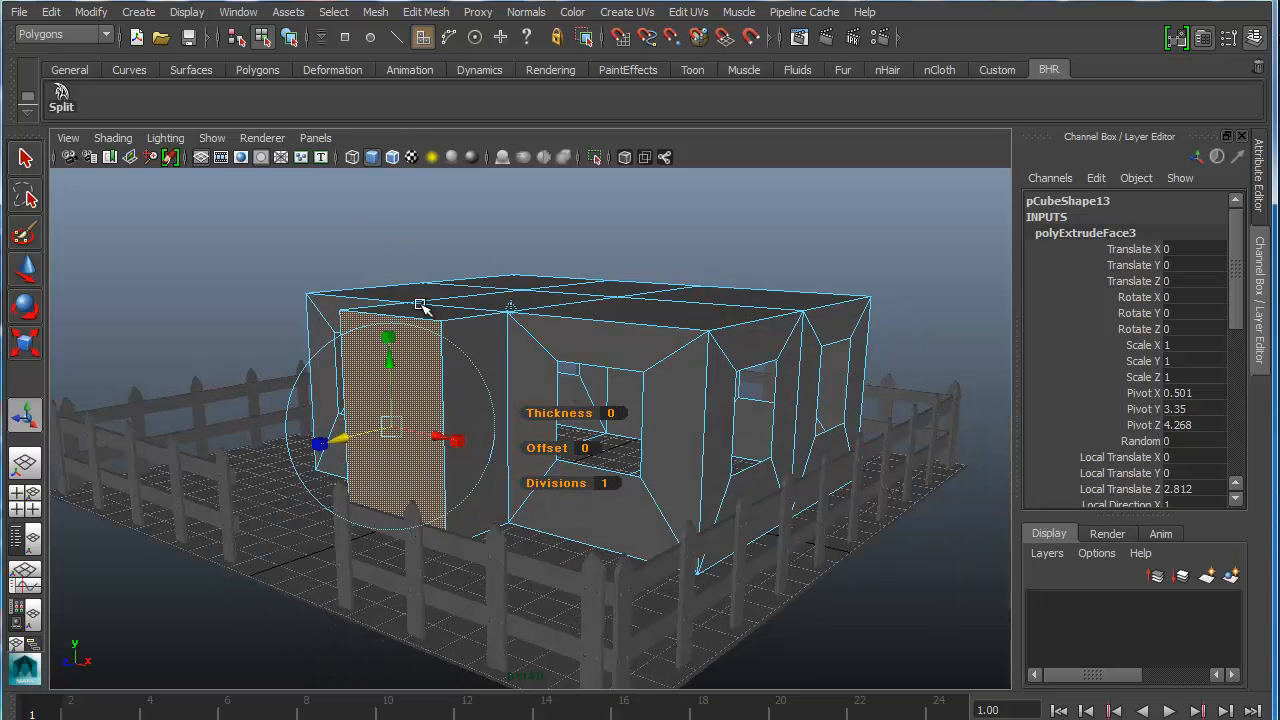
pyautogui.keyDown('alt'); pyautogui.moveTo(505, 337); pyautogui.dragTo(606, 358); pyautogui.keyUp('alt')
# Step: Return to object selection and move the house sideways out of the fenced area to Translate X 15.545
pyautogui.click(146, 13)
pyautogui.click(403, 411)
pyautogui.moveTo(410, 360); pyautogui.dragTo(489, 324, button='right')
pyautogui.press('w')
pyautogui.moveTo(569, 400); pyautogui.dragTo(963, 400)
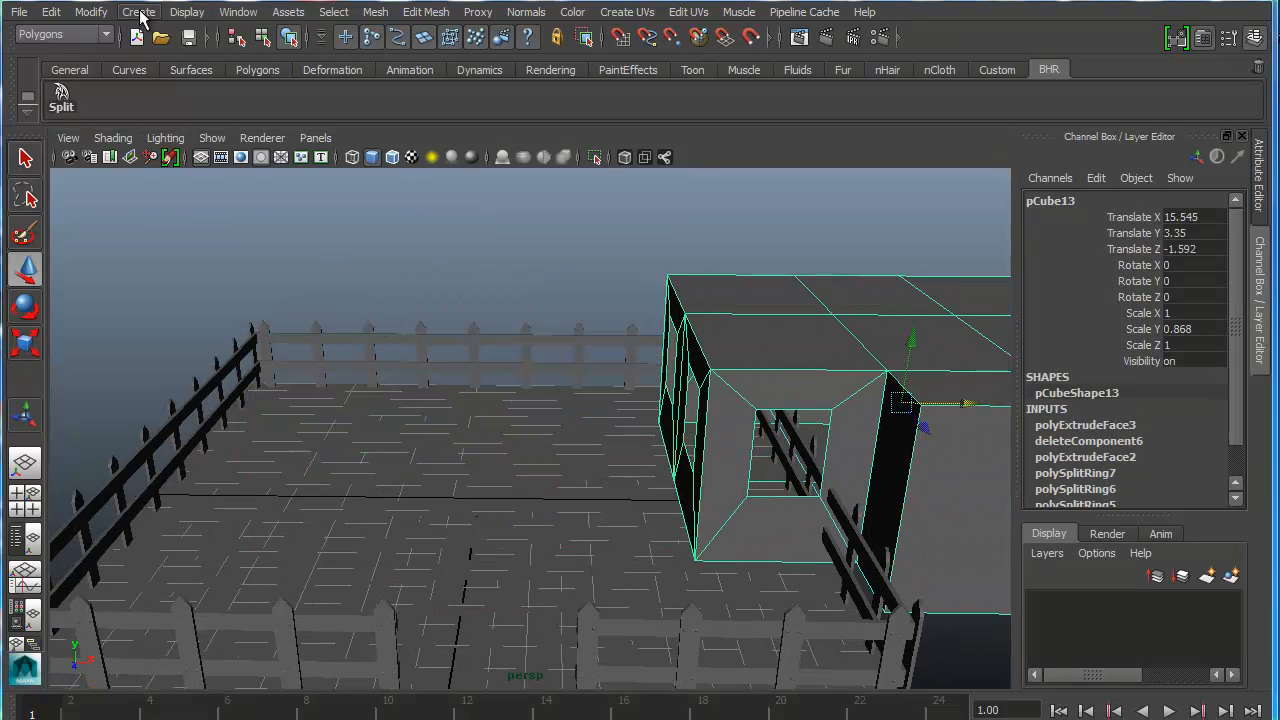
# Step: Draw a polygon cube on the ground plane beside the house and reduce its height to Scale Y 0.548
pyautogui.click(140, 14)
pyautogui.moveTo(189, 61)
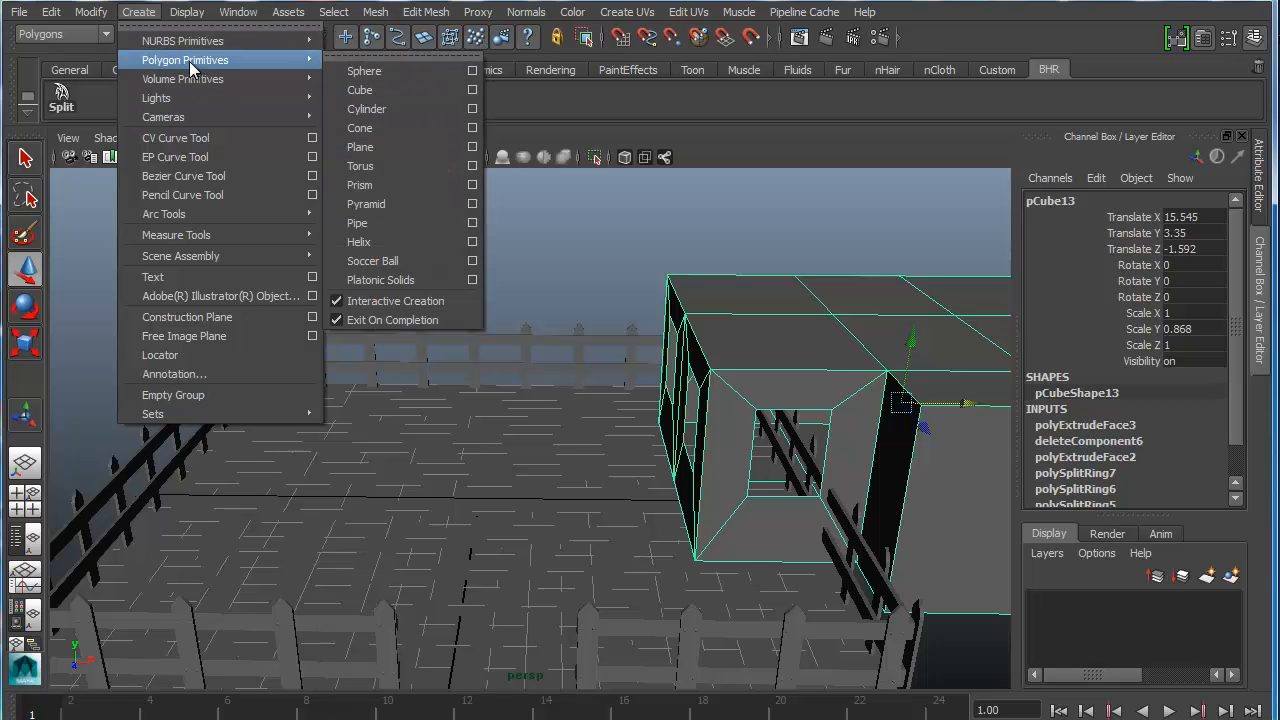
pyautogui.click(455, 90)
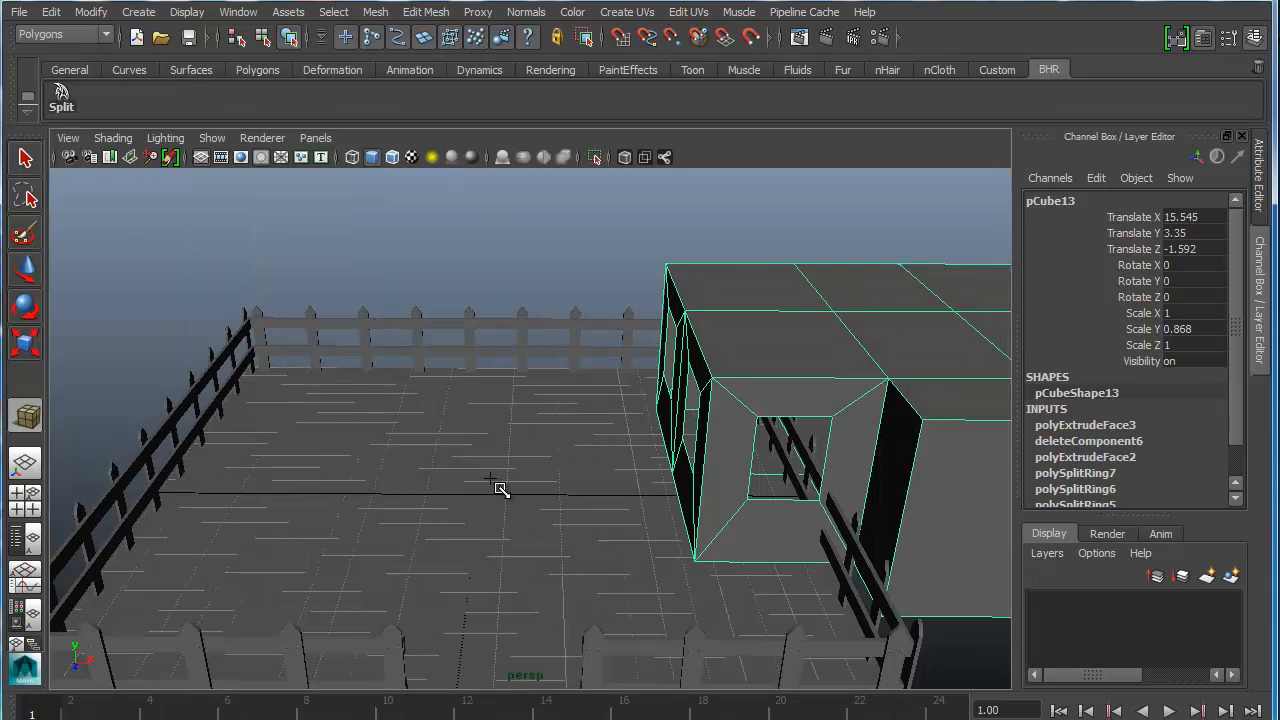
pyautogui.keyDown('alt'); pyautogui.moveTo(490, 478); pyautogui.dragTo(488, 522); pyautogui.keyUp('alt')
pyautogui.moveTo(380, 464); pyautogui.dragTo(485, 276)
pyautogui.keyDown('alt'); pyautogui.moveTo(489, 434); pyautogui.dragTo(488, 390); pyautogui.keyUp('alt')
pyautogui.press('r')
pyautogui.moveTo(443, 300); pyautogui.dragTo(443, 340)
pyautogui.press('w')
# Step: Move the new cube in the front view onto the front window opening at about Translate X 20.29, Y 3.83
pyautogui.press('space')
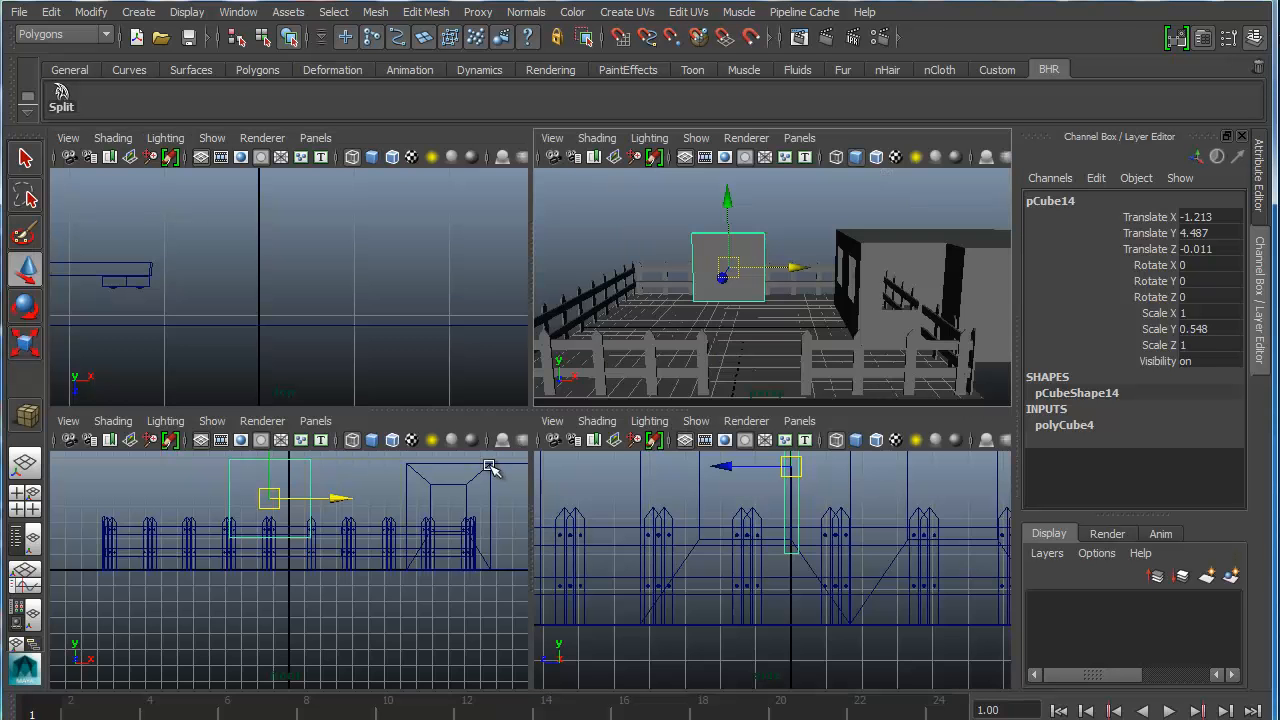
pyautogui.press('space')
pyautogui.moveTo(395, 404); pyautogui.dragTo(946, 406)
pyautogui.press('f')
pyautogui.moveTo(528, 450); pyautogui.dragTo(625, 427)
pyautogui.press('f')
pyautogui.moveTo(555, 362); pyautogui.dragTo(557, 397)
# Step: Scale the cube down to slightly larger than the window opening, with Scale X 0.633 and Scale Y 0.381
pyautogui.press('r')
pyautogui.moveTo(646, 467); pyautogui.dragTo(614, 467)
pyautogui.scroll(3, 560, 475)
pyautogui.moveTo(543, 371); pyautogui.dragTo(543, 397)
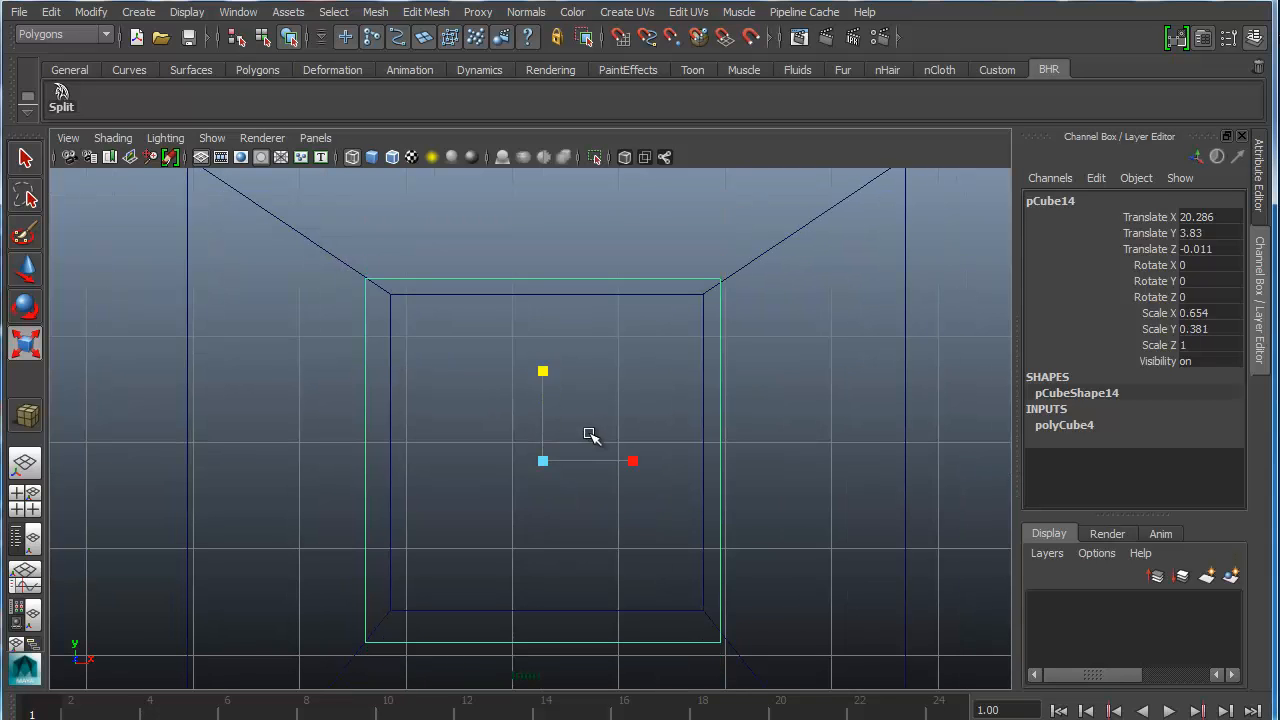
pyautogui.moveTo(630, 460); pyautogui.dragTo(615, 461)
# Step: Centre the cube on the window at Translate X 20.314, Y 3.905 with Scale Y 0.363, and return to the perspective view
pyautogui.press('w')
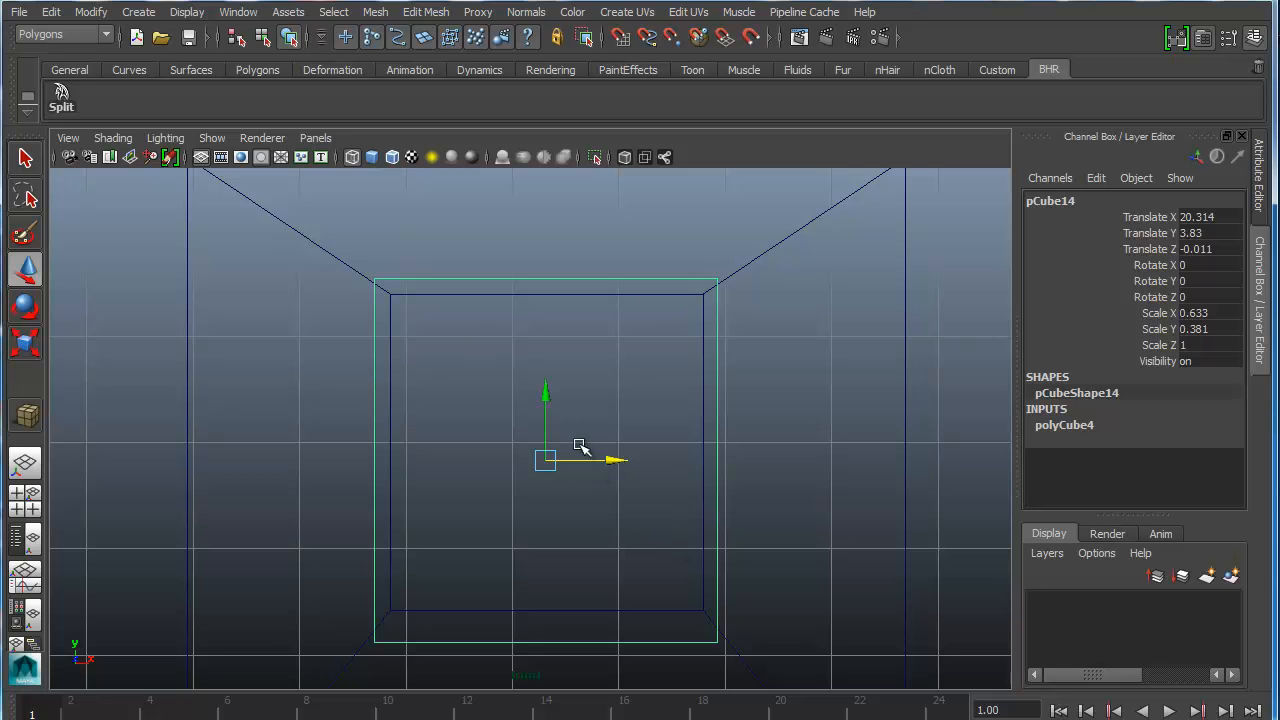
pyautogui.moveTo(547, 393); pyautogui.dragTo(545, 368)
pyautogui.press('w')
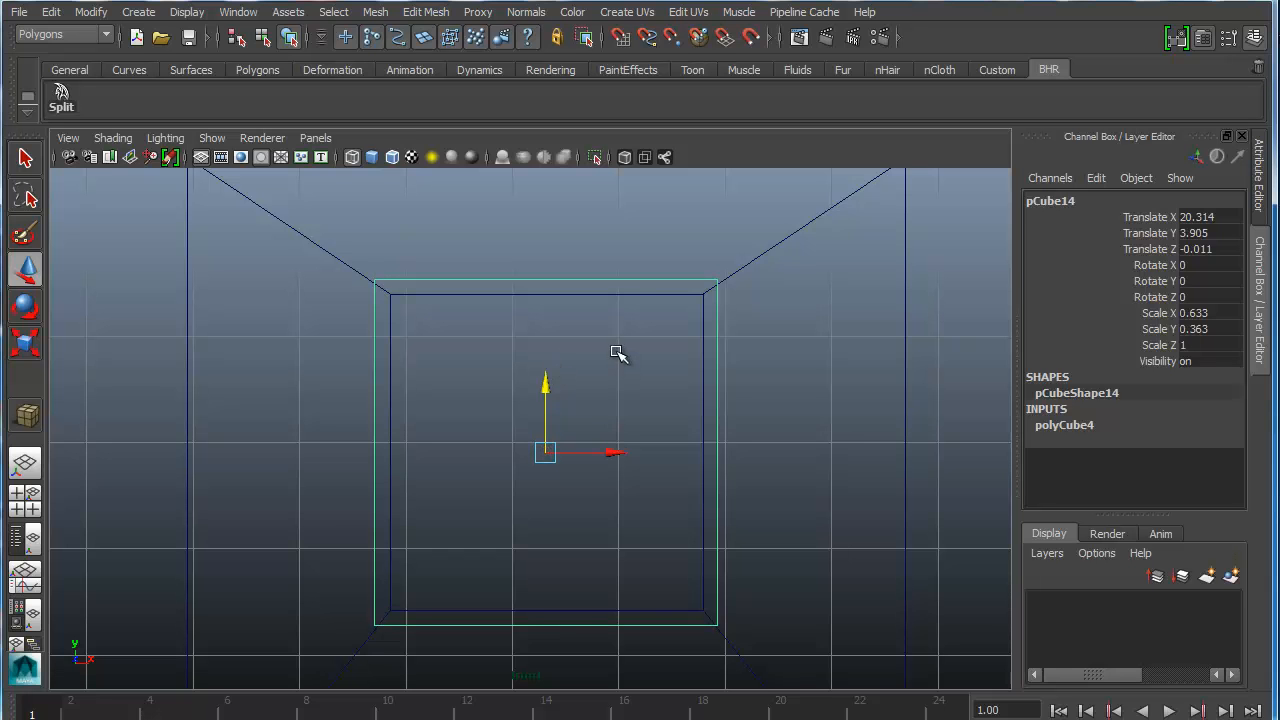
pyautogui.press('space')
pyautogui.press('space')
pyautogui.keyDown('alt'); pyautogui.moveTo(871, 343); pyautogui.dragTo(779, 300); pyautogui.keyUp('alt')
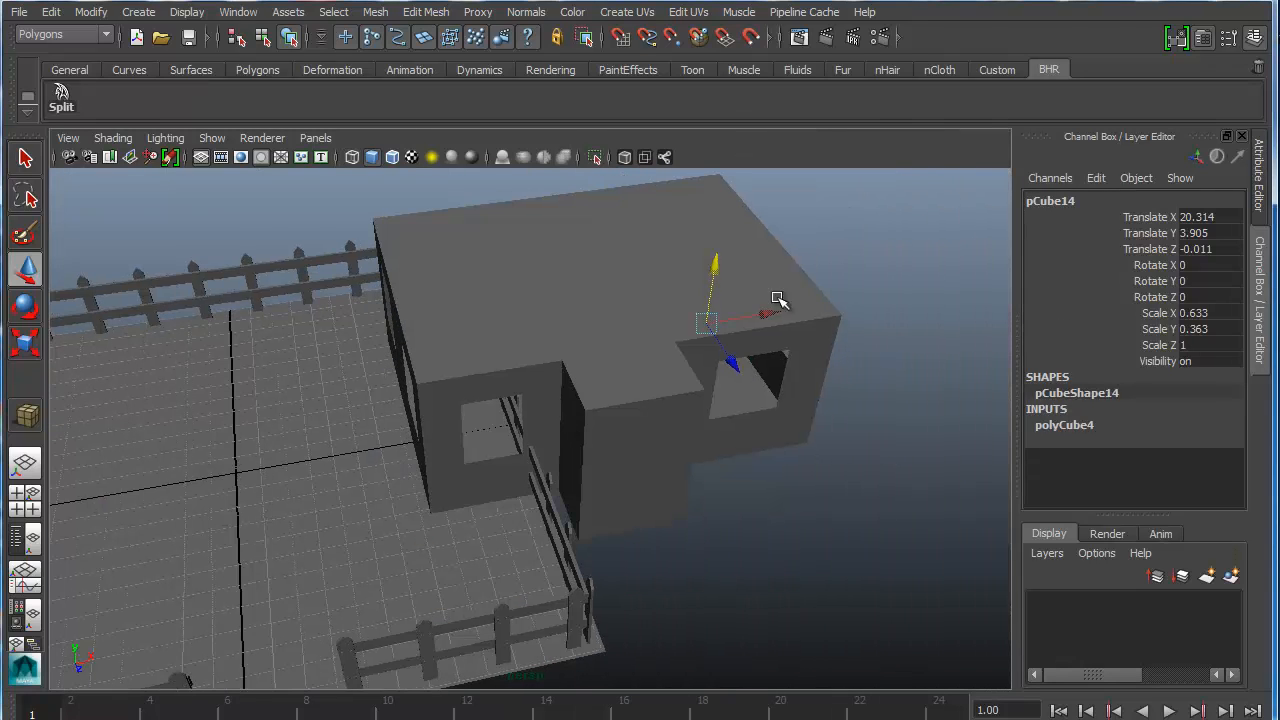
# Step: Move the cube forward into the front window opening at Translate Z 4.306 and set its depth to Scale Z 0.594
pyautogui.moveTo(735, 362); pyautogui.dragTo(774, 434)
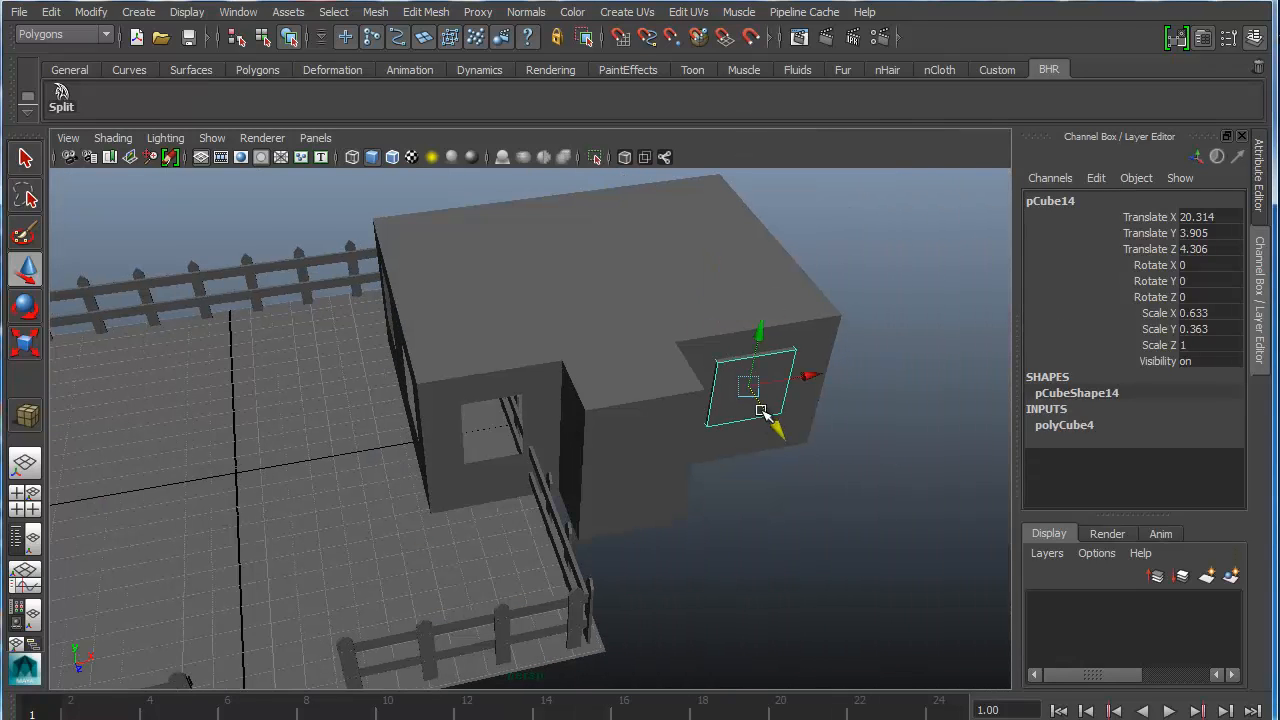
pyautogui.press('space')
pyautogui.press('space')
pyautogui.keyDown('alt'); pyautogui.moveTo(692, 401); pyautogui.dragTo(547, 438); pyautogui.keyUp('alt')
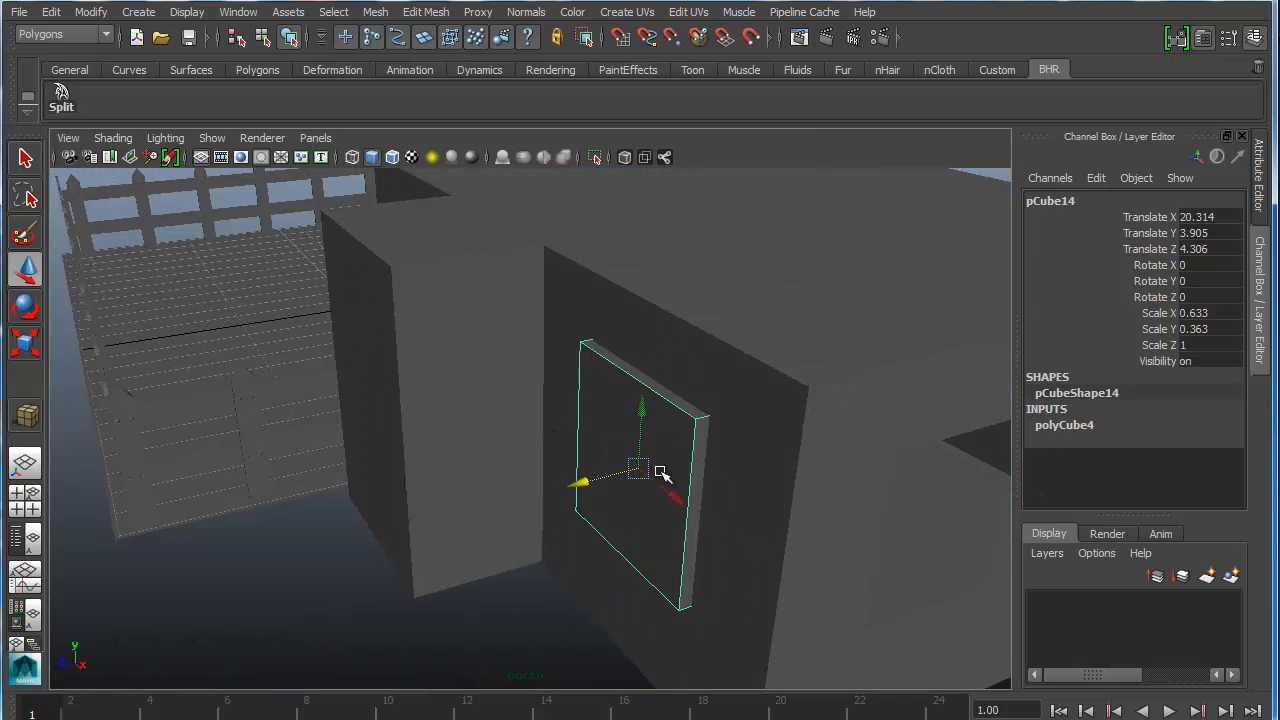
pyautogui.press('4')
pyautogui.moveTo(662, 474)
pyautogui.keyDown('alt'); pyautogui.mouseDown()
pyautogui.moveTo(634, 457)
pyautogui.moveTo(651, 471)
pyautogui.mouseUp(); pyautogui.keyUp('alt')
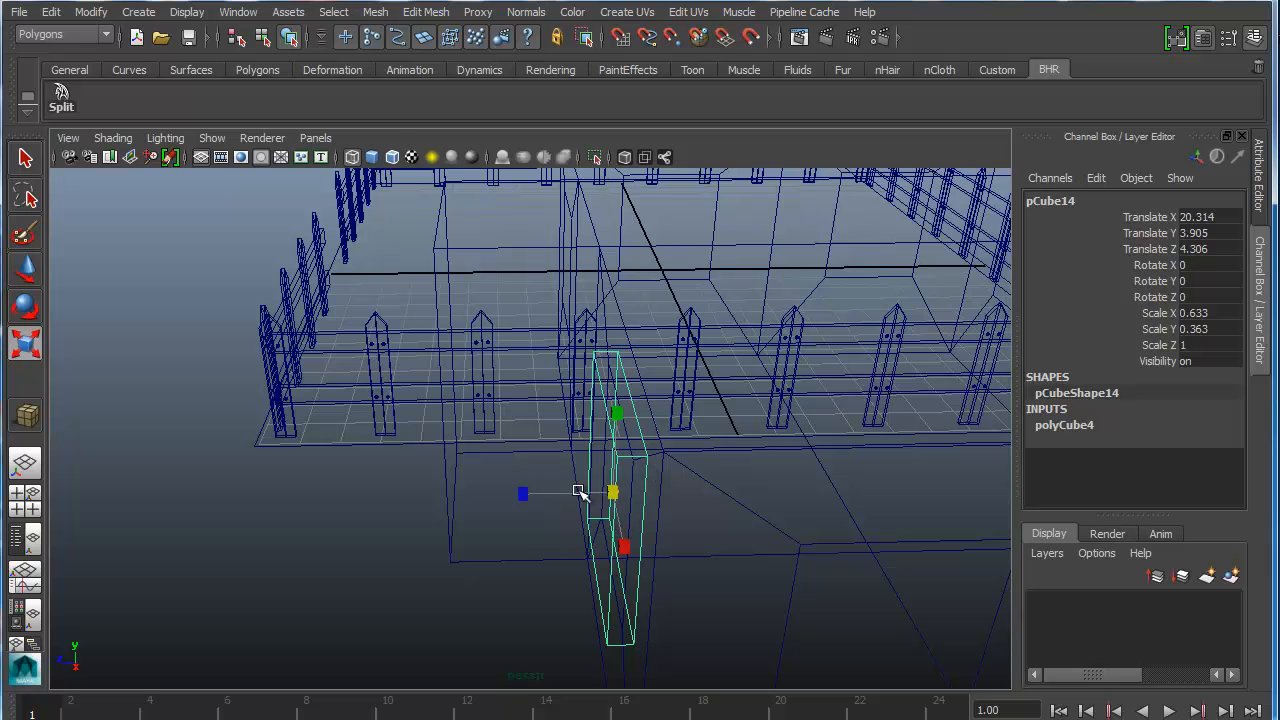
pyautogui.moveTo(521, 494); pyautogui.dragTo(488, 495)
# Step: Delete the front and back faces of the window cube, leaving an open rectangular ring
pyautogui.press('5')
pyautogui.moveTo(580, 466)
pyautogui.keyDown('alt'); pyautogui.mouseDown()
pyautogui.moveTo(737, 423)
pyautogui.moveTo(689, 451)
pyautogui.moveTo(673, 415)
pyautogui.mouseUp(); pyautogui.keyUp('alt')
pyautogui.moveTo(680, 398); pyautogui.dragTo(684, 450, button='right')
pyautogui.keyDown('alt'); pyautogui.moveTo(668, 453); pyautogui.dragTo(666, 416); pyautogui.keyUp('alt')
pyautogui.click(680, 445)
pyautogui.press('Delete')
pyautogui.click(640, 436)
pyautogui.press('Delete')
# Step: Select all remaining faces of the ring and enable Keep Faces Together
pyautogui.moveTo(640, 446)
pyautogui.keyDown('alt'); pyautogui.mouseDown()
pyautogui.moveTo(589, 414)
pyautogui.moveTo(643, 420)
pyautogui.moveTo(636, 408)
pyautogui.mouseUp(); pyautogui.keyUp('alt')
pyautogui.press('4')
pyautogui.moveTo(807, 309); pyautogui.dragTo(485, 606)
pyautogui.keyDown('alt'); pyautogui.moveTo(565, 475); pyautogui.dragTo(645, 464); pyautogui.keyUp('alt')
pyautogui.scroll(5, 645, 461)
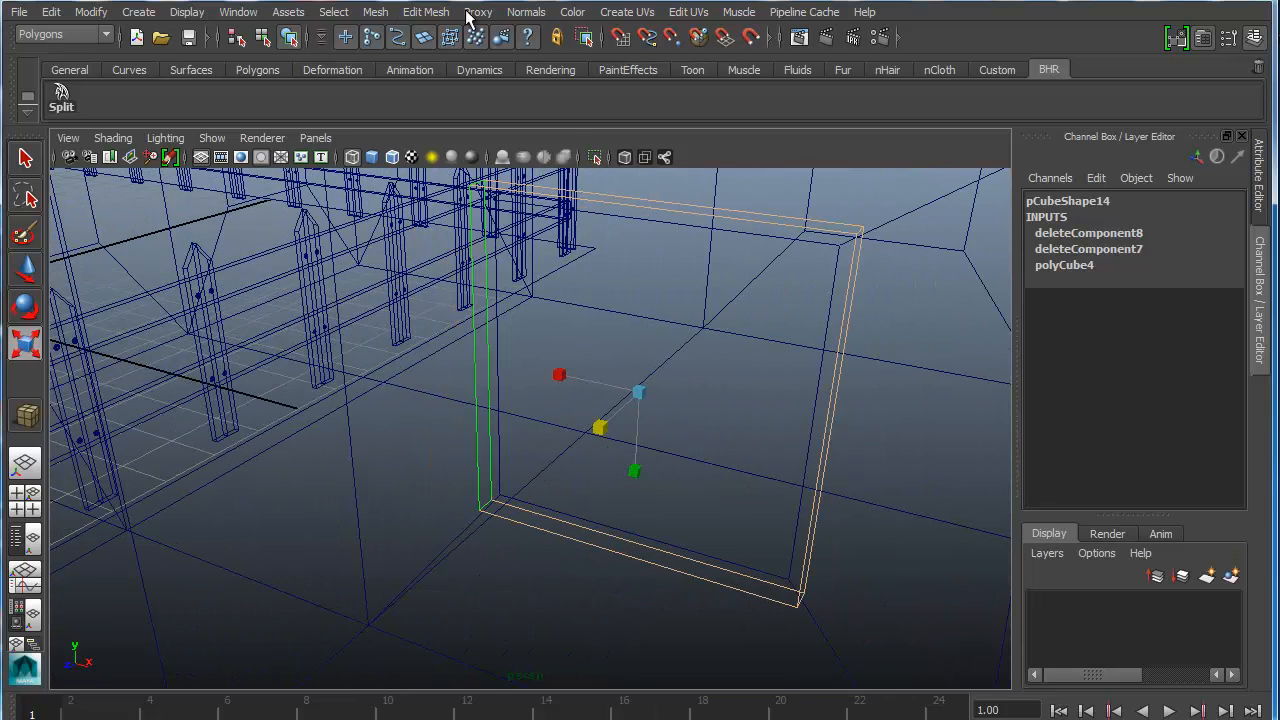
pyautogui.click(426, 12)
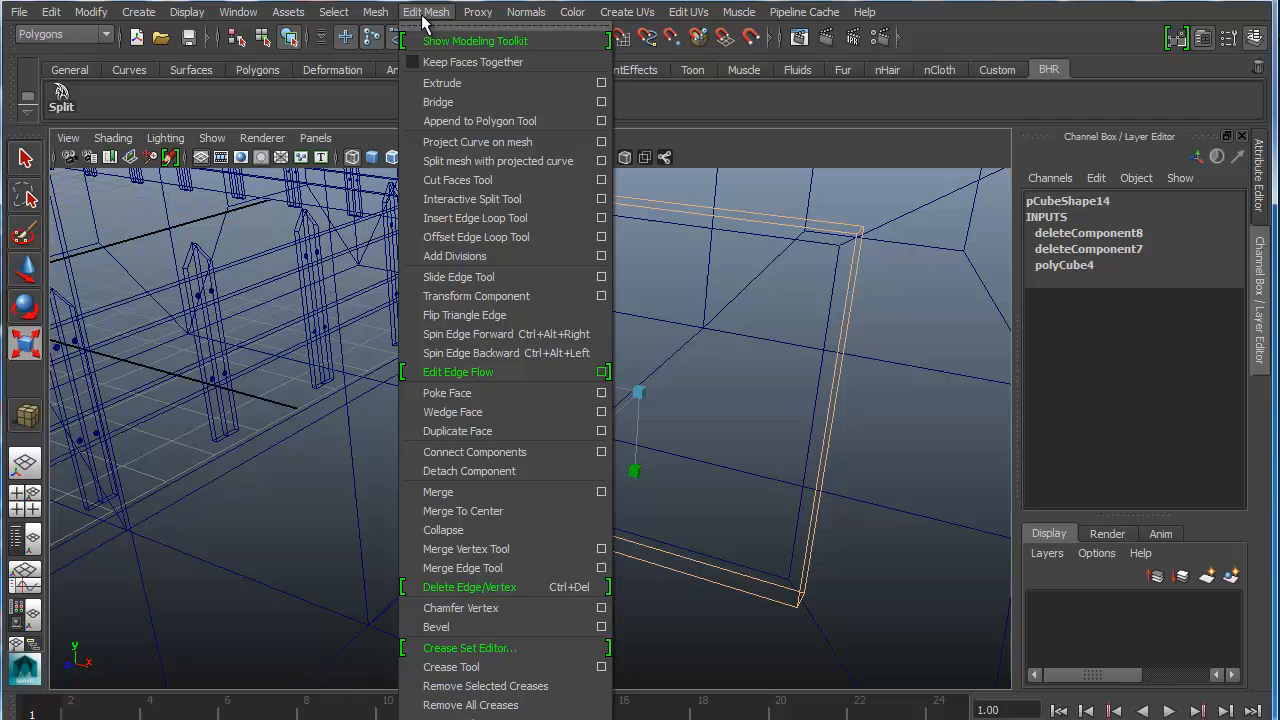
pyautogui.click(408, 62)
# Step: Extrude the ring's faces inward with Local Translate Z -0.519 to give the window frame its width
pyautogui.click(428, 12)
pyautogui.click(450, 84)
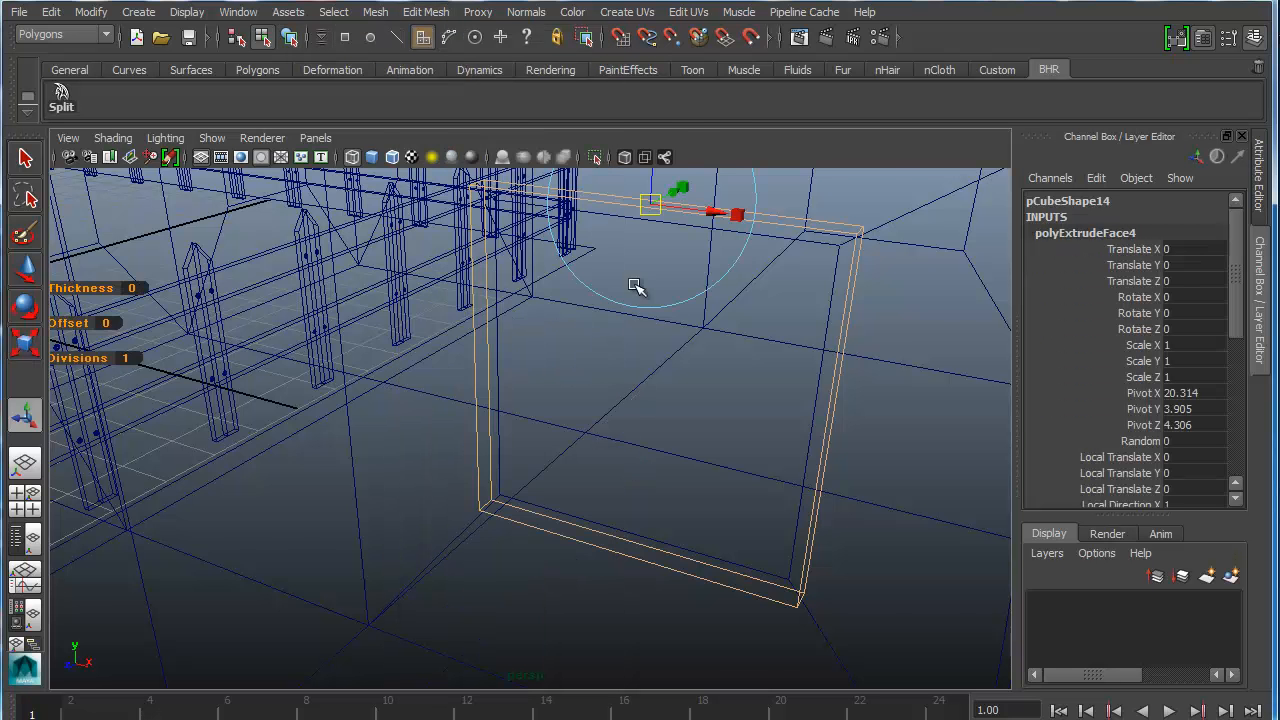
pyautogui.keyDown('alt'); pyautogui.moveTo(688, 209); pyautogui.dragTo(632, 313, button='middle'); pyautogui.keyUp('alt')
pyautogui.moveTo(630, 248); pyautogui.dragTo(625, 299)
pyautogui.keyDown('alt'); pyautogui.moveTo(600, 369); pyautogui.dragTo(679, 330); pyautogui.keyUp('alt')
pyautogui.moveTo(578, 320); pyautogui.dragTo(578, 338)
pyautogui.moveTo(585, 360)
pyautogui.keyDown('alt'); pyautogui.mouseDown()
pyautogui.moveTo(591, 382)
pyautogui.moveTo(611, 383)
pyautogui.moveTo(569, 423)
pyautogui.moveTo(509, 435)
pyautogui.moveTo(563, 397)
pyautogui.moveTo(631, 406)
pyautogui.moveTo(651, 391)
pyautogui.moveTo(604, 423)
pyautogui.moveTo(624, 380)
pyautogui.mouseUp(); pyautogui.keyUp('alt')
pyautogui.press('5')
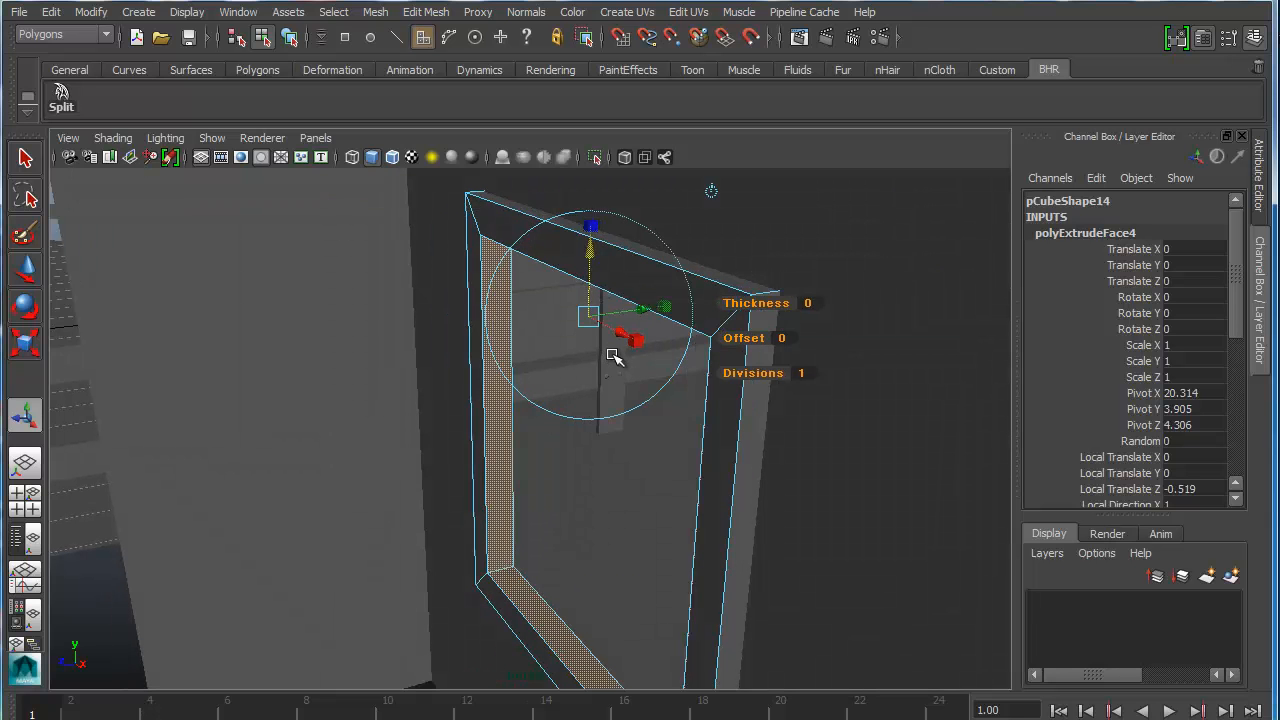
# Step: Extrude the frame's inner faces again and narrow them to a strip along the middle of the frame's depth
pyautogui.hotkey('ctrl', 'e')
pyautogui.moveTo(670, 266); pyautogui.dragTo(580, 335)
pyautogui.hotkey('ctrl', 'z')
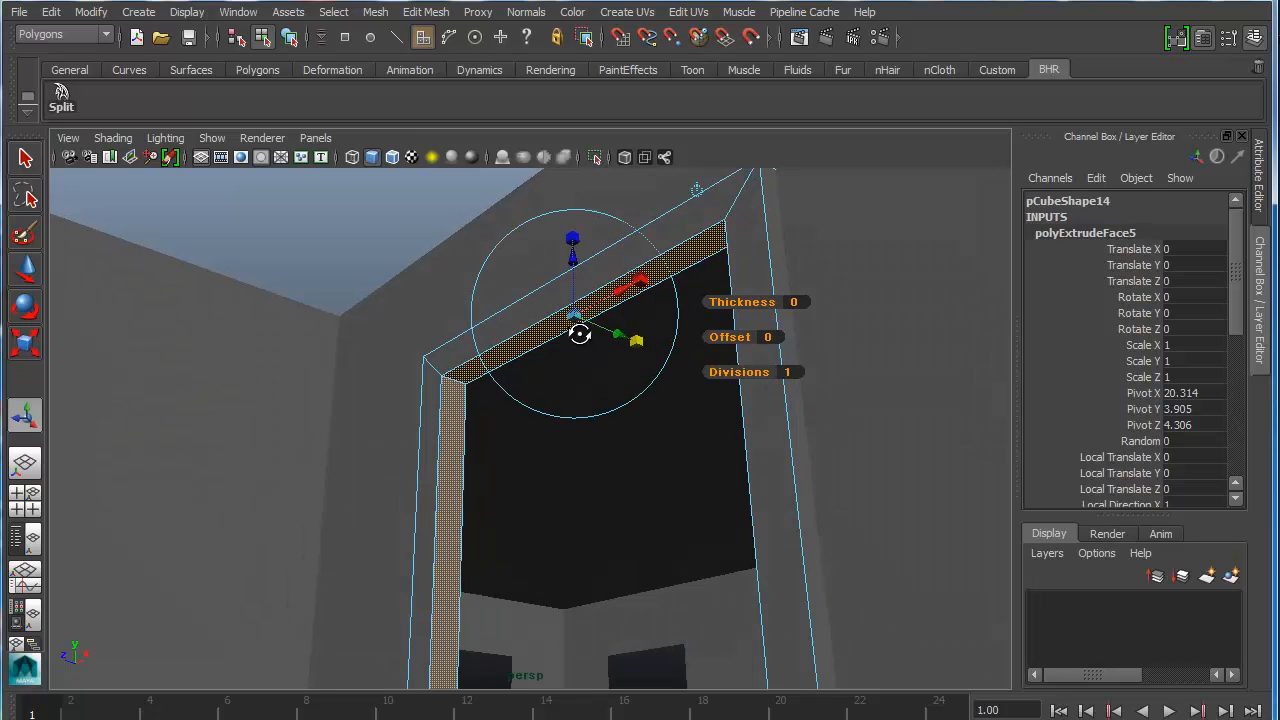
pyautogui.keyDown('alt'); pyautogui.moveTo(700, 193); pyautogui.dragTo(700, 320); pyautogui.keyUp('alt')
pyautogui.keyDown('alt'); pyautogui.moveTo(589, 453); pyautogui.dragTo(576, 453); pyautogui.keyUp('alt')
pyautogui.moveTo(500, 418); pyautogui.dragTo(504, 446)
# Step: Extrude the narrow inner strip into the frame with Local Translate Z about 0.166 to form a groove, and return to object mode
pyautogui.hotkey('ctrl', 'e')
pyautogui.keyDown('alt'); pyautogui.moveTo(595, 405); pyautogui.dragTo(569, 266); pyautogui.keyUp('alt')
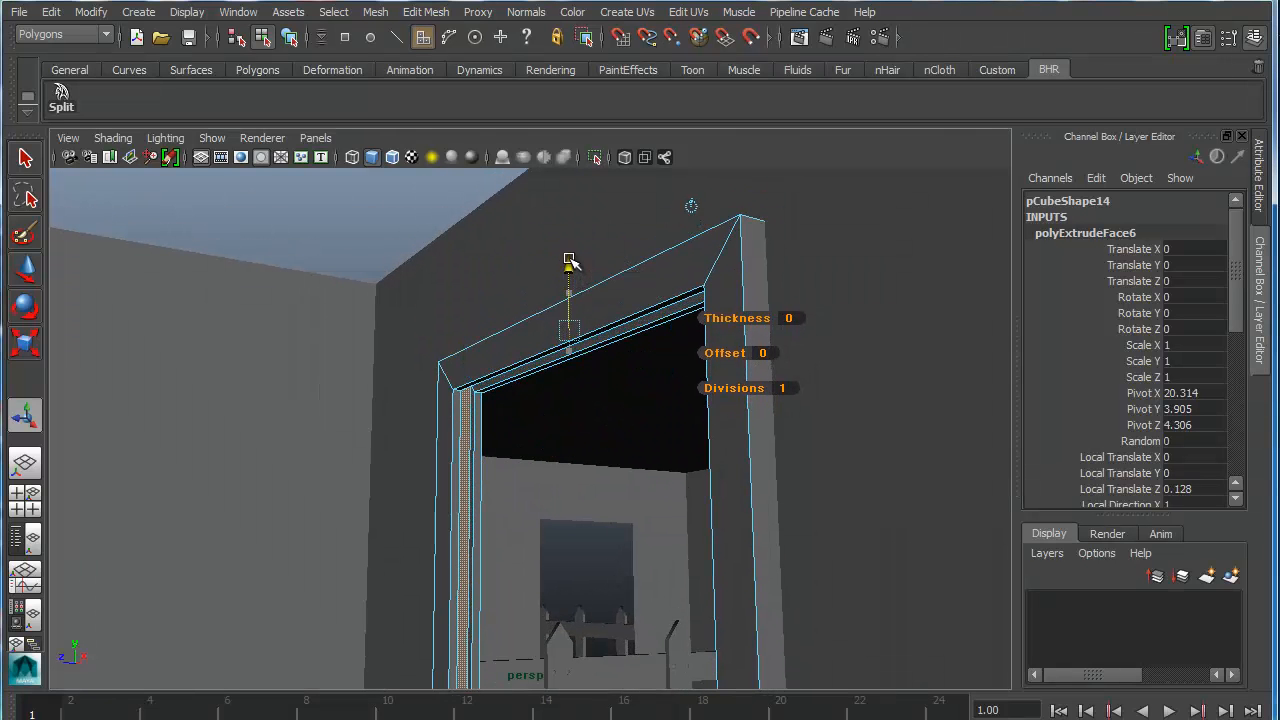
pyautogui.keyDown('alt'); pyautogui.moveTo(569, 391); pyautogui.dragTo(601, 274); pyautogui.keyUp('alt')
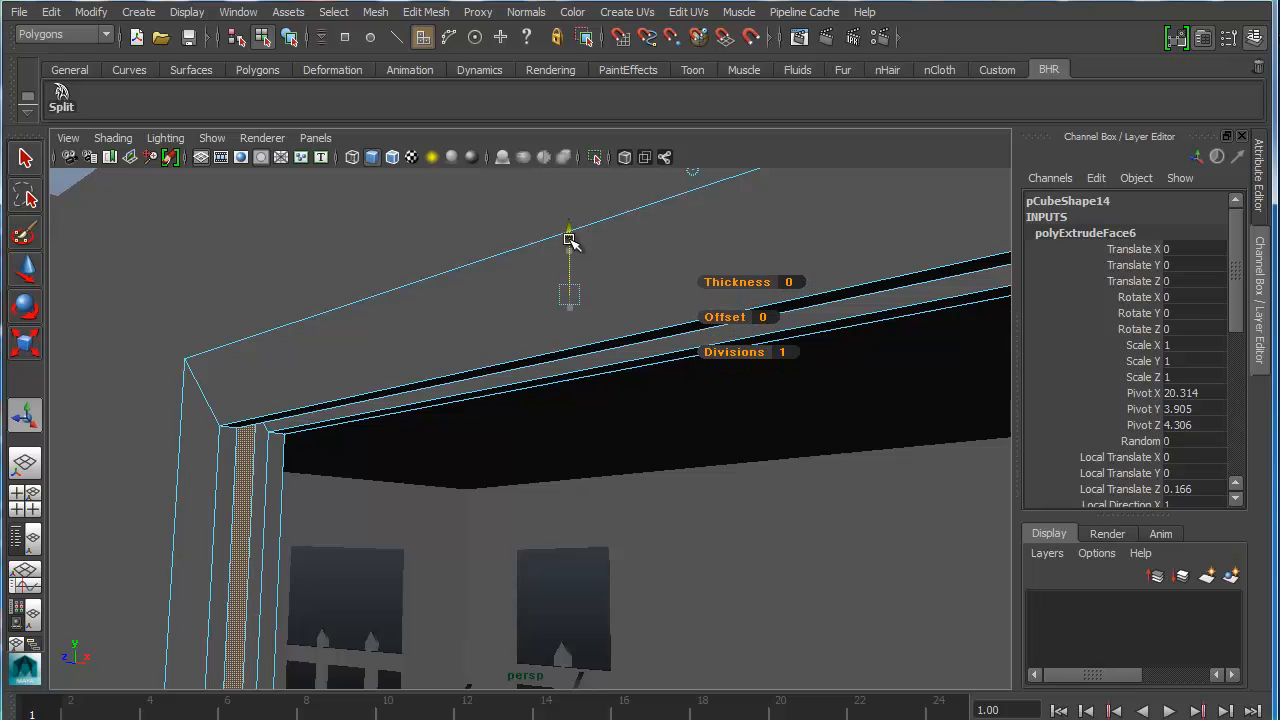
pyautogui.moveTo(570, 256); pyautogui.dragTo(651, 366)
pyautogui.moveTo(800, 371); pyautogui.dragTo(860, 350, button='right')
# Step: Duplicate the window frame and shift the copy along X to Translate X 20.804
pyautogui.keyDown('alt'); pyautogui.moveTo(810, 446); pyautogui.dragTo(425, 403); pyautogui.keyUp('alt')
pyautogui.keyDown('alt'); pyautogui.moveTo(455, 330); pyautogui.dragTo(510, 249); pyautogui.keyUp('alt')
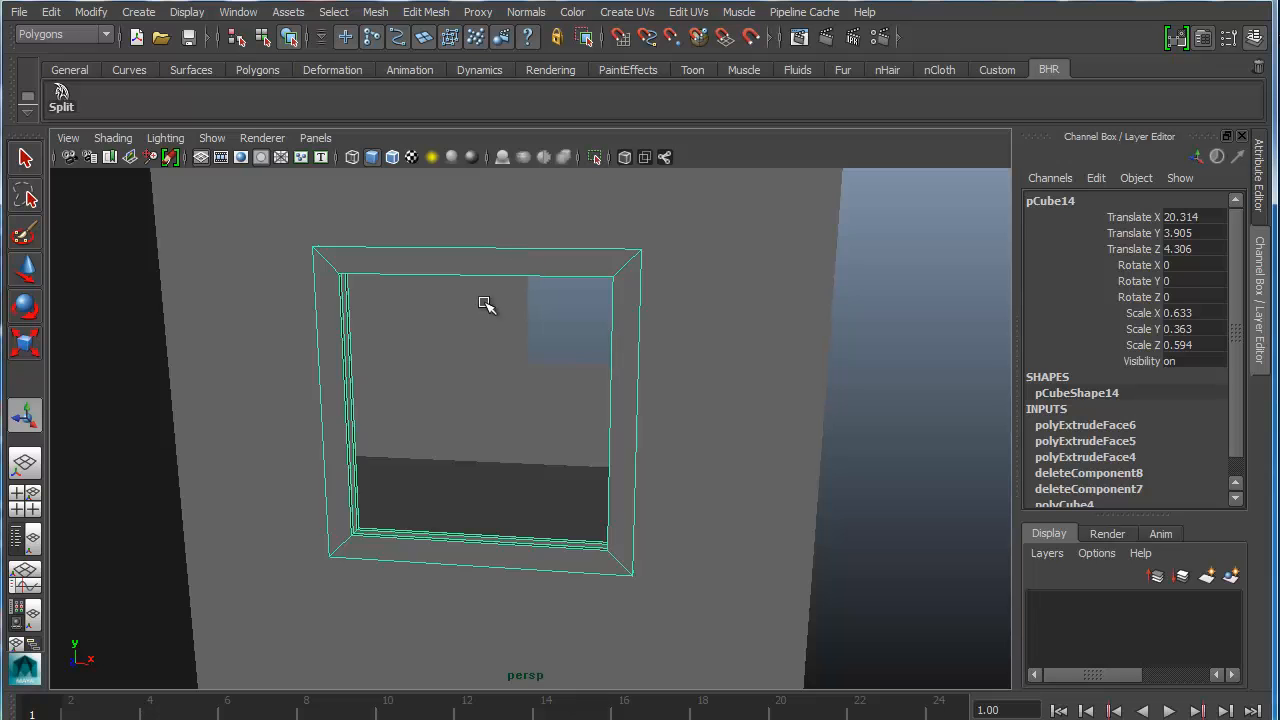
pyautogui.keyDown('alt'); pyautogui.moveTo(486, 305); pyautogui.dragTo(504, 334); pyautogui.keyUp('alt')
pyautogui.hotkey('ctrl', 'd')
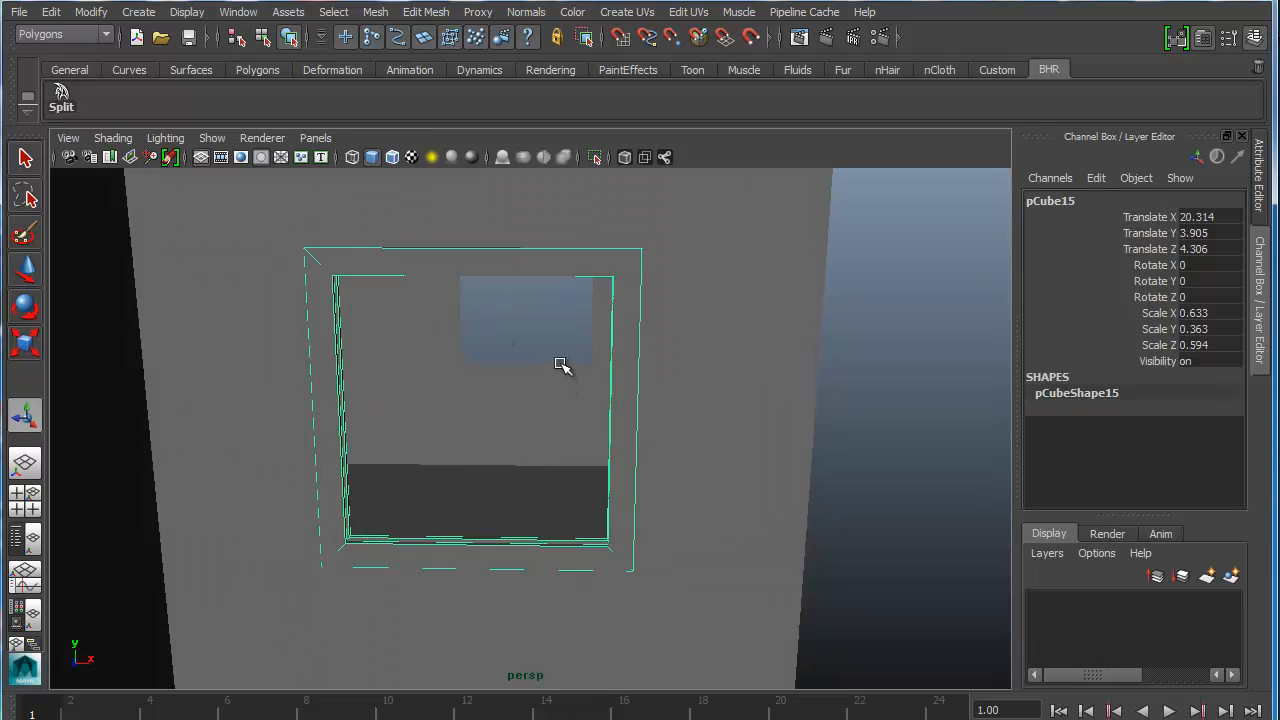
pyautogui.press('w')
pyautogui.moveTo(538, 410); pyautogui.dragTo(588, 411)
# Step: Move the vertices of the copied frame's right side inward to narrow it to about half the window's width
pyautogui.keyDown('alt'); pyautogui.moveTo(400, 393); pyautogui.dragTo(374, 353); pyautogui.keyUp('alt')
pyautogui.moveTo(374, 353); pyautogui.dragTo(290, 357, button='right')
pyautogui.keyDown('alt'); pyautogui.moveTo(300, 357); pyautogui.dragTo(432, 368); pyautogui.keyUp('alt')
pyautogui.moveTo(765, 225); pyautogui.dragTo(590, 604)
pyautogui.moveTo(729, 423); pyautogui.dragTo(570, 412)
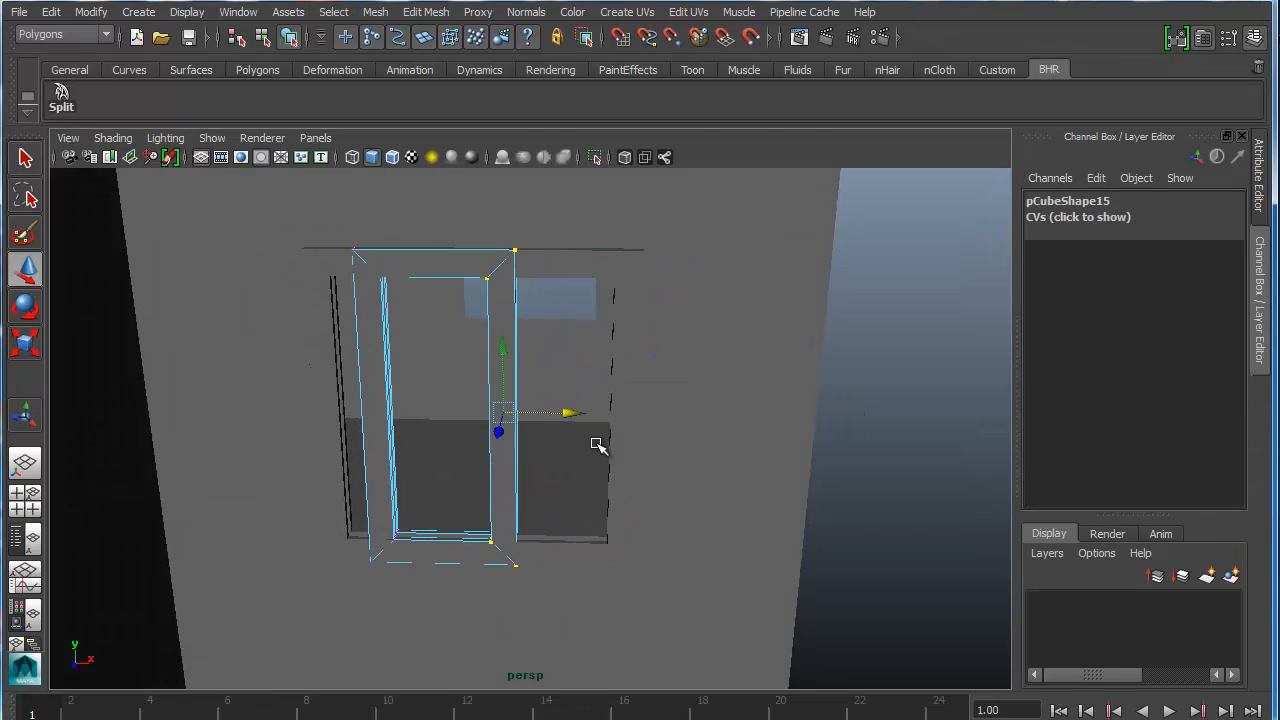
# Step: Align the narrow frame with the outer frame's left edge in the front view at Translate X 20.322
pyautogui.press('space')
pyautogui.press('space')
pyautogui.press('space')
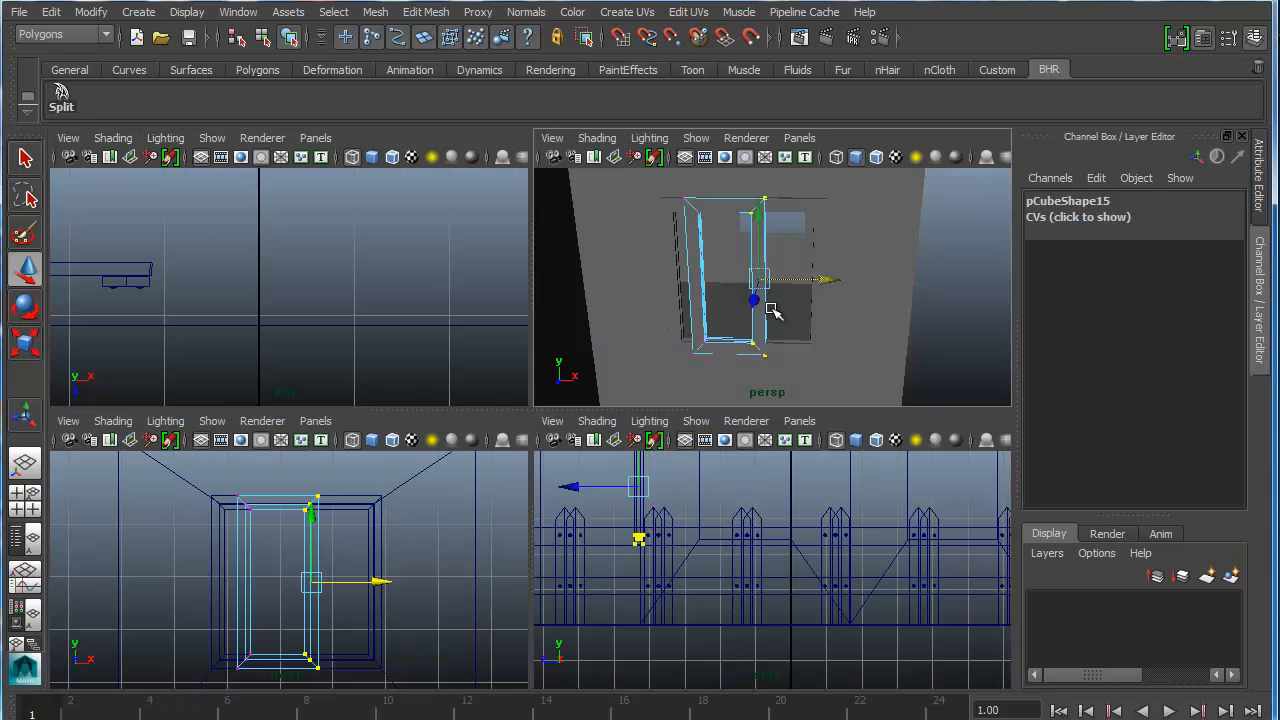
pyautogui.press('space')
pyautogui.scroll(2, 620, 386)
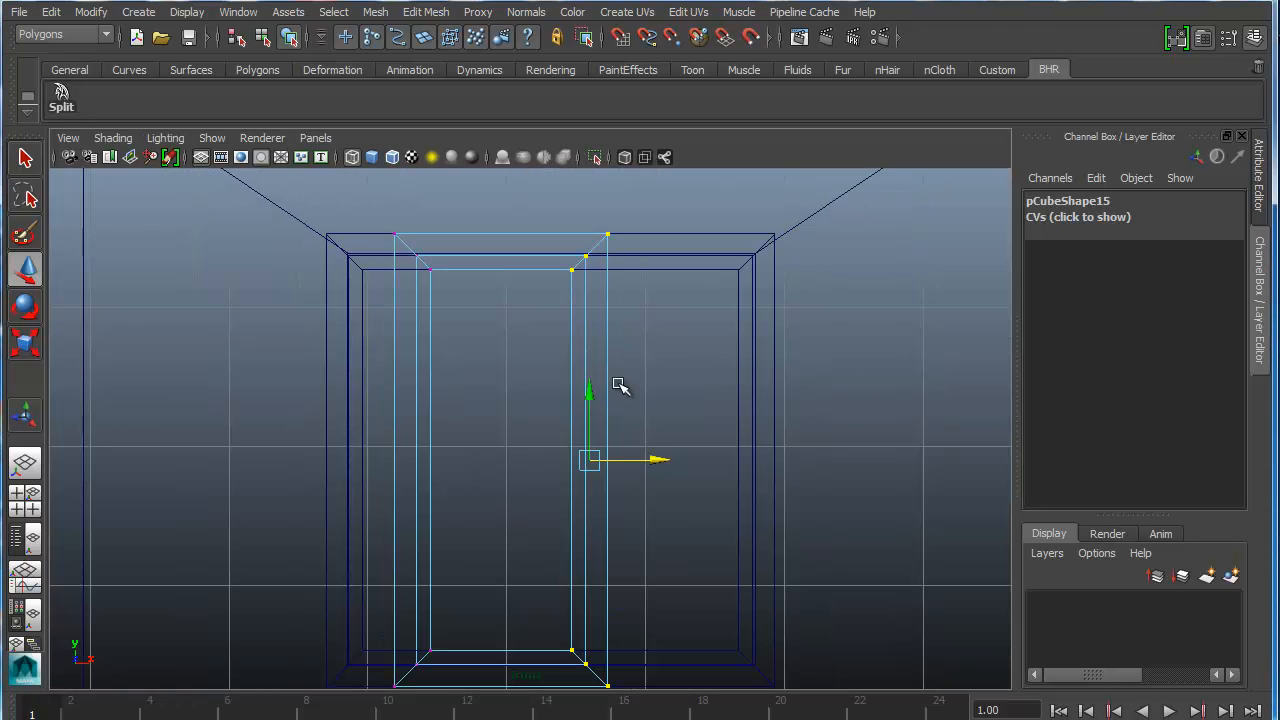
pyautogui.moveTo(589, 340); pyautogui.dragTo(680, 318, button='right')
pyautogui.click(580, 434)
pyautogui.keyDown('alt'); pyautogui.moveTo(580, 434); pyautogui.dragTo(660, 418, button='middle'); pyautogui.keyUp('alt')
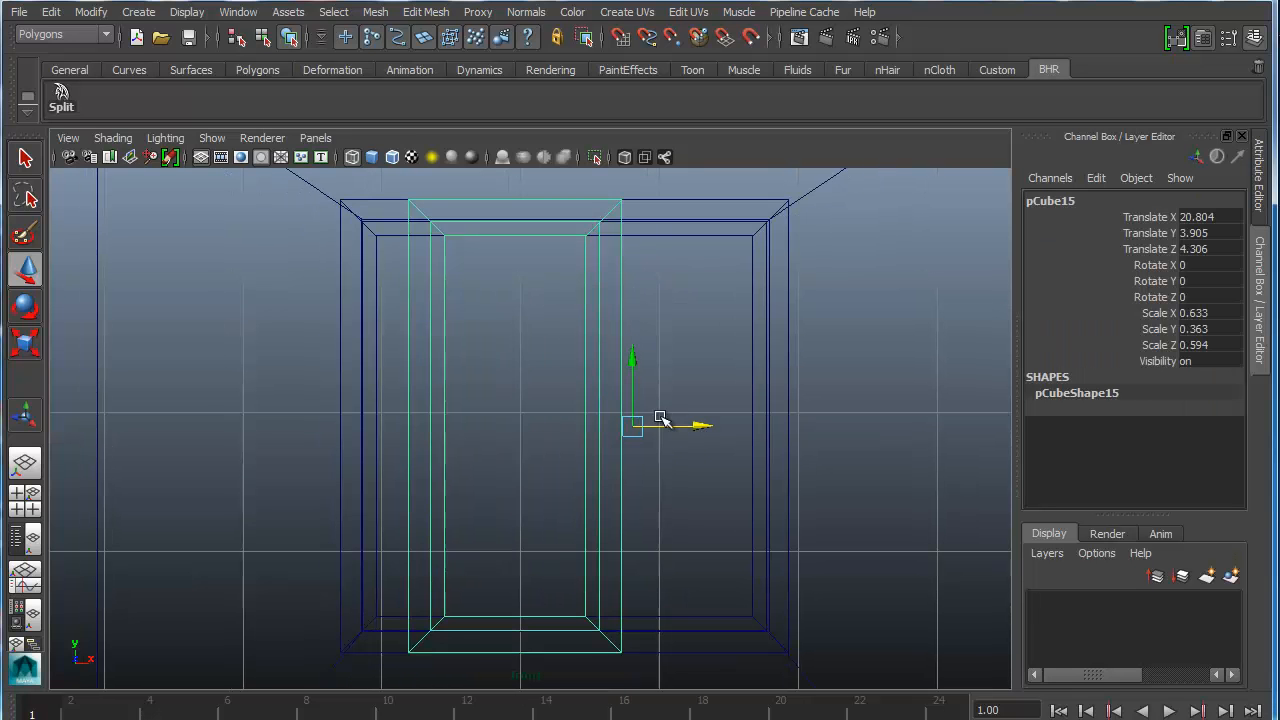
pyautogui.moveTo(707, 426); pyautogui.dragTo(641, 427)
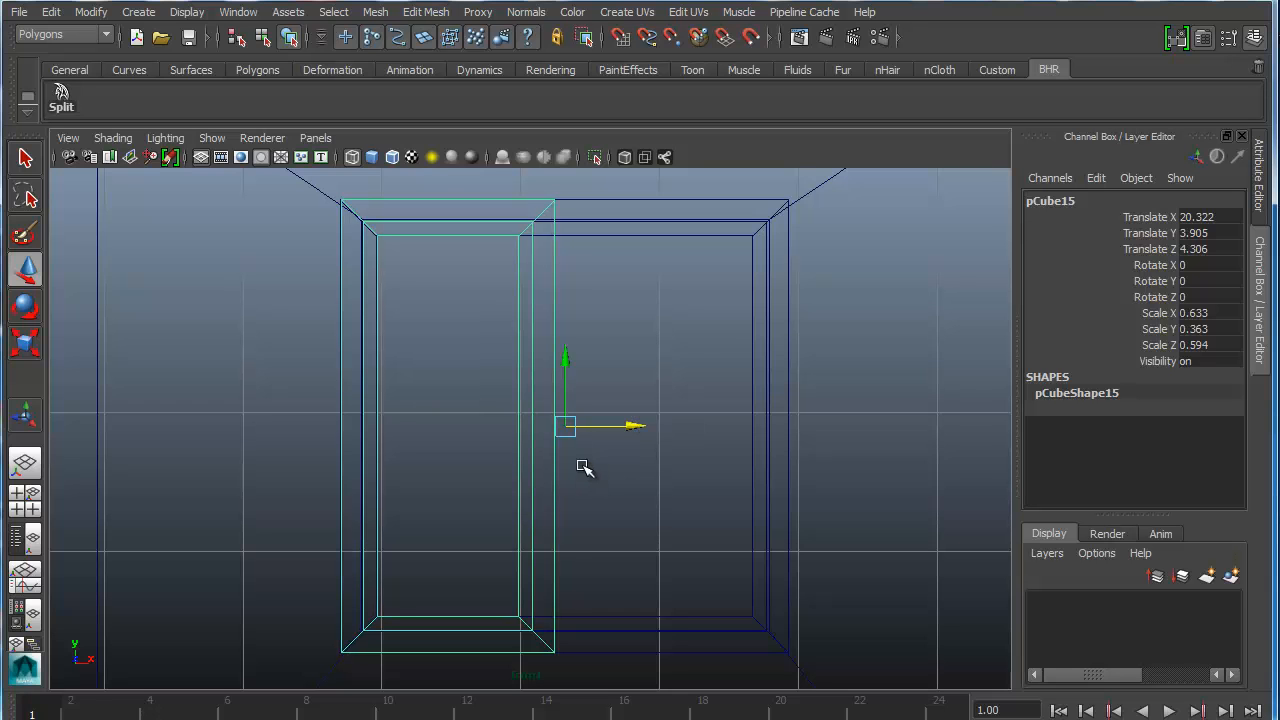
# Step: Scale the narrow frame uniformly to 0.576, 0.33, 0.54 so it fits inside the outer frame, and return to the perspective view
pyautogui.press('r')
pyautogui.moveTo(567, 428); pyautogui.dragTo(538, 428)
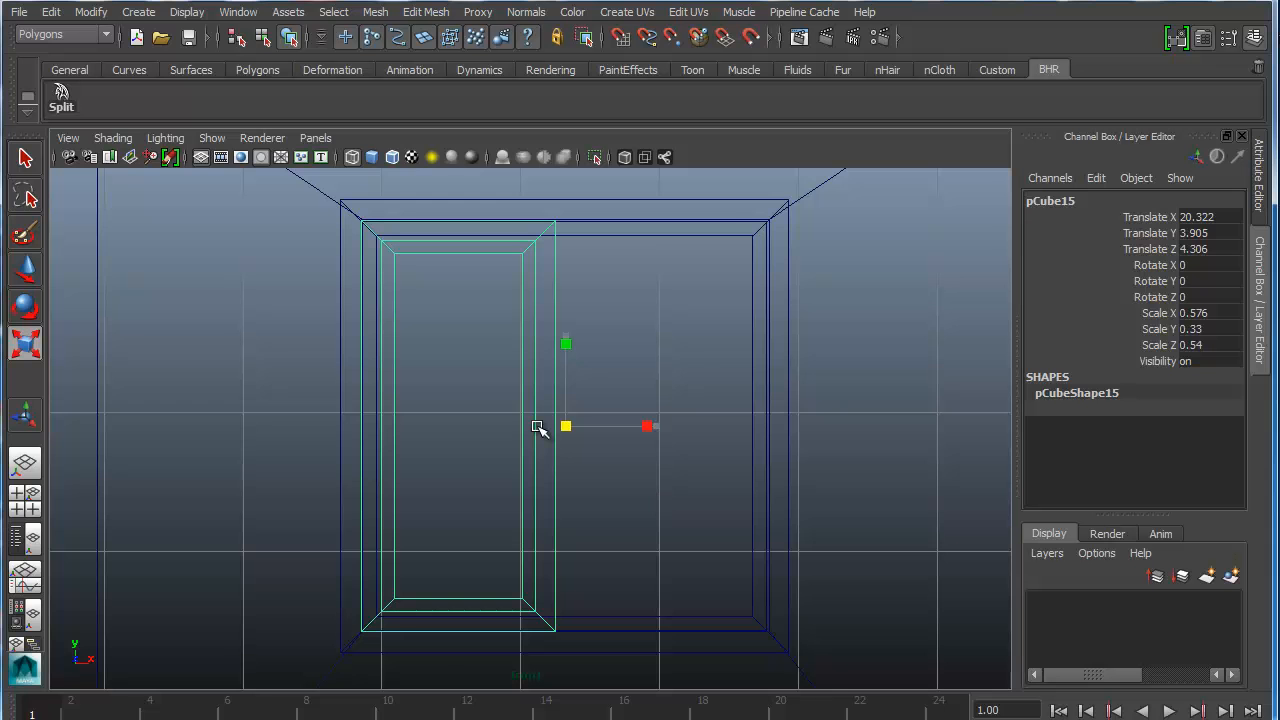
pyautogui.press('space')
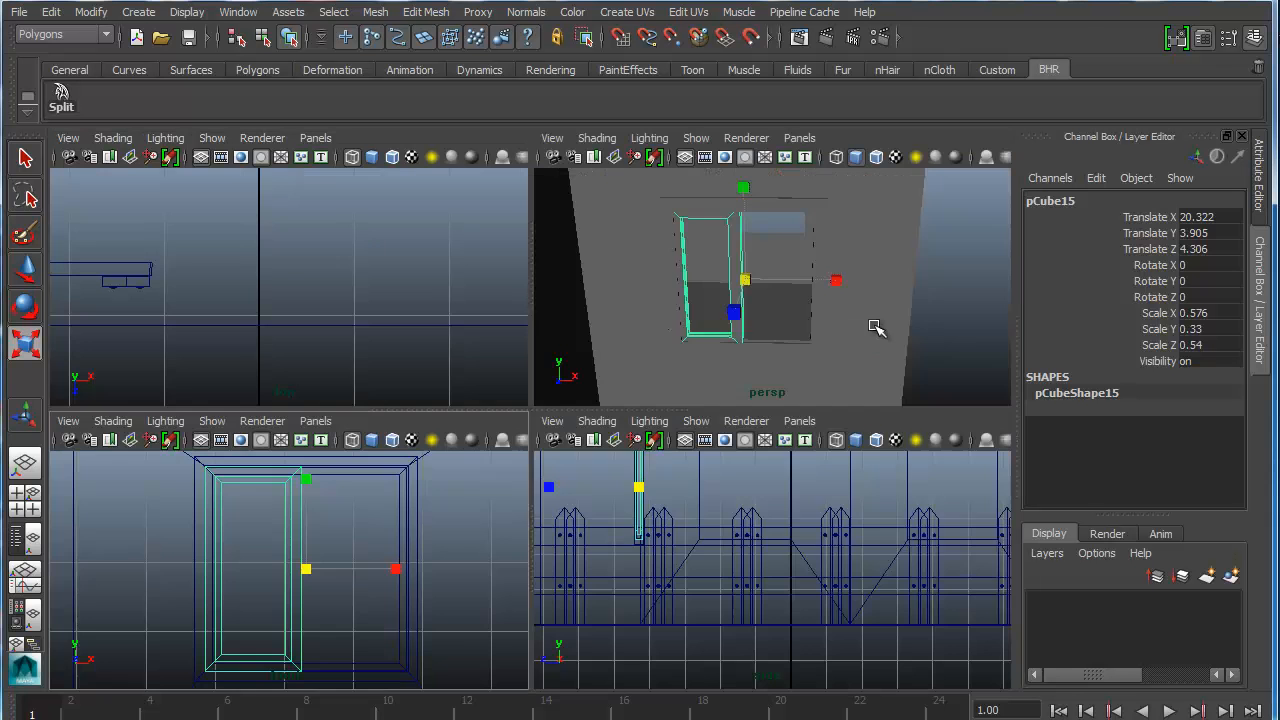
pyautogui.press('space')
pyautogui.keyDown('alt'); pyautogui.moveTo(570, 349); pyautogui.dragTo(585, 380); pyautogui.keyUp('alt')
pyautogui.keyDown('alt'); pyautogui.moveTo(495, 408); pyautogui.dragTo(773, 517); pyautogui.keyUp('alt')
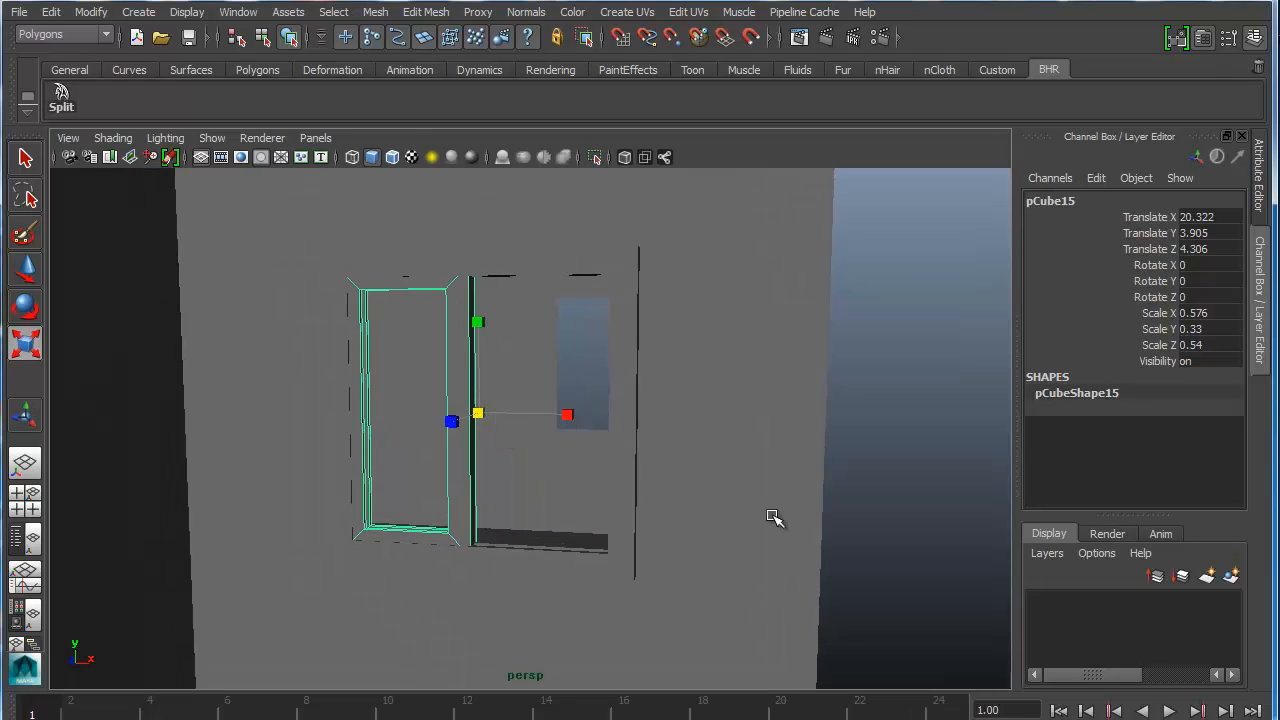
# Step: Display wireframe on shaded, then thin the sash to Scale Z 0.14 and move it to Translate Z 4.33
pyautogui.click(394, 159)
pyautogui.keyDown('alt'); pyautogui.moveTo(667, 378); pyautogui.dragTo(448, 437); pyautogui.keyUp('alt')
pyautogui.scroll(3, 474, 427)
pyautogui.keyDown('alt'); pyautogui.moveTo(466, 426); pyautogui.dragTo(486, 494, button='middle'); pyautogui.keyUp('alt')
pyautogui.keyDown('alt'); pyautogui.moveTo(450, 438); pyautogui.dragTo(475, 410); pyautogui.keyUp('alt')
pyautogui.press('w')
pyautogui.keyDown('alt'); pyautogui.moveTo(480, 480); pyautogui.dragTo(490, 410); pyautogui.keyUp('alt')
pyautogui.moveTo(483, 287); pyautogui.dragTo(474, 439)
pyautogui.scroll(3, 475, 437)
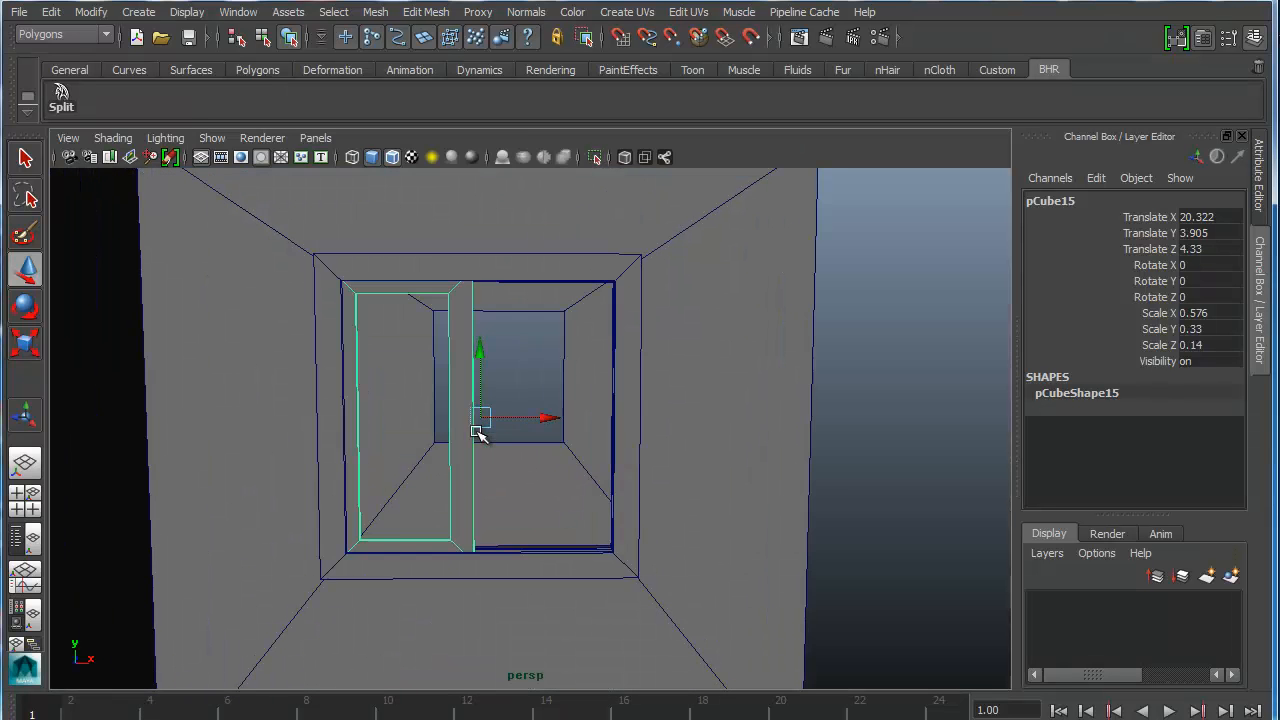
# Step: Widen the left sash by moving its right-side vertices slightly toward the window's centre, and return to object mode
pyautogui.keyDown('alt'); pyautogui.moveTo(506, 450); pyautogui.dragTo(520, 421, button='middle'); pyautogui.keyUp('alt')
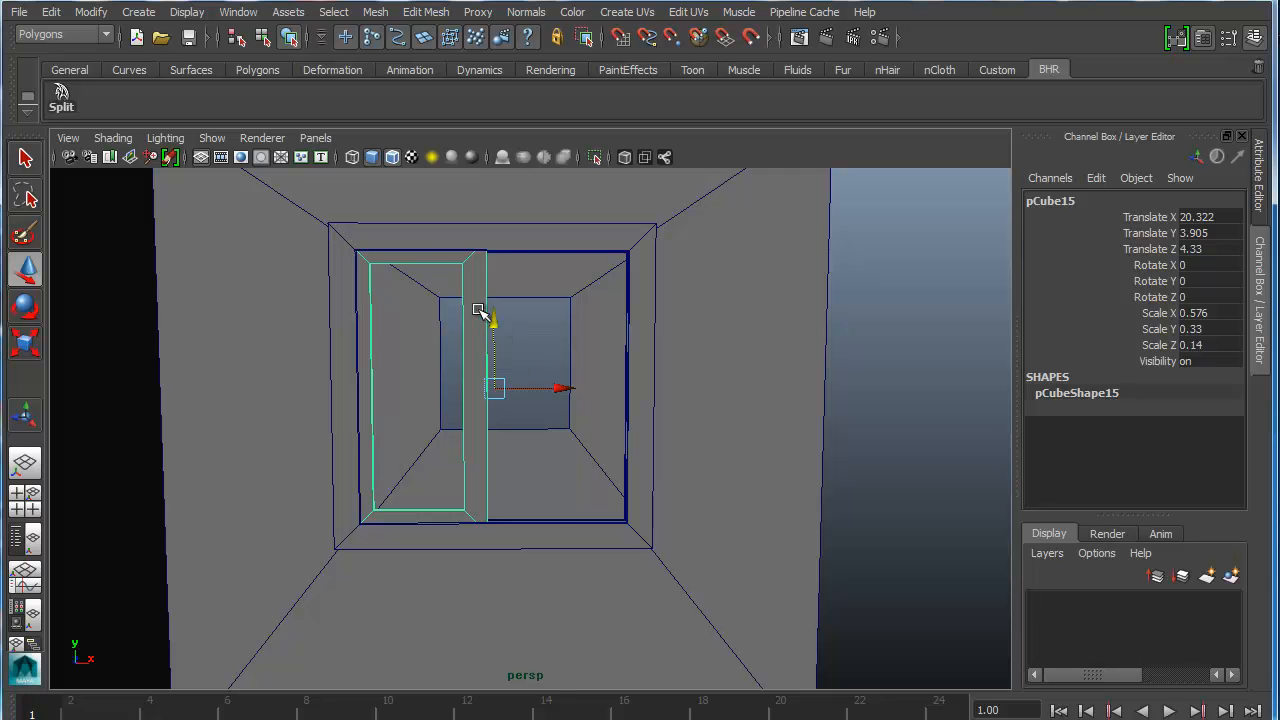
pyautogui.moveTo(474, 297); pyautogui.dragTo(398, 298, button='right')
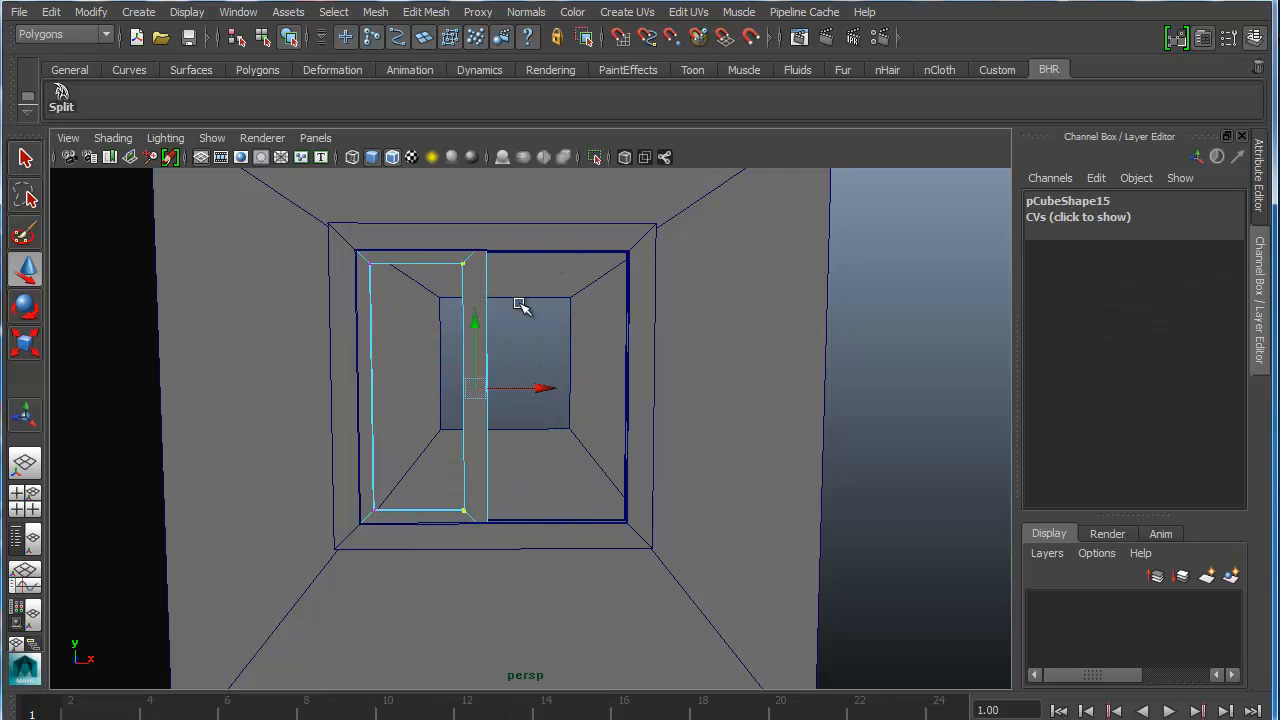
pyautogui.moveTo(552, 388); pyautogui.dragTo(562, 389)
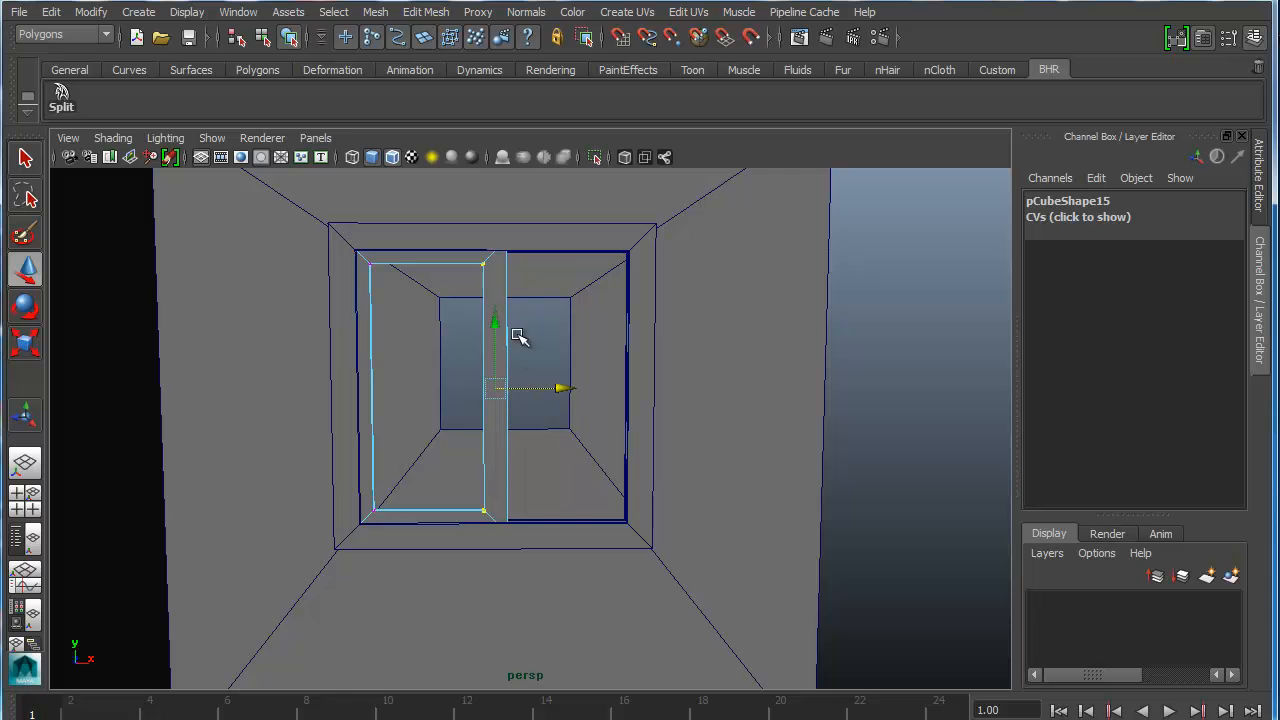
pyautogui.moveTo(499, 287); pyautogui.dragTo(559, 262, button='right')
pyautogui.click(502, 286)
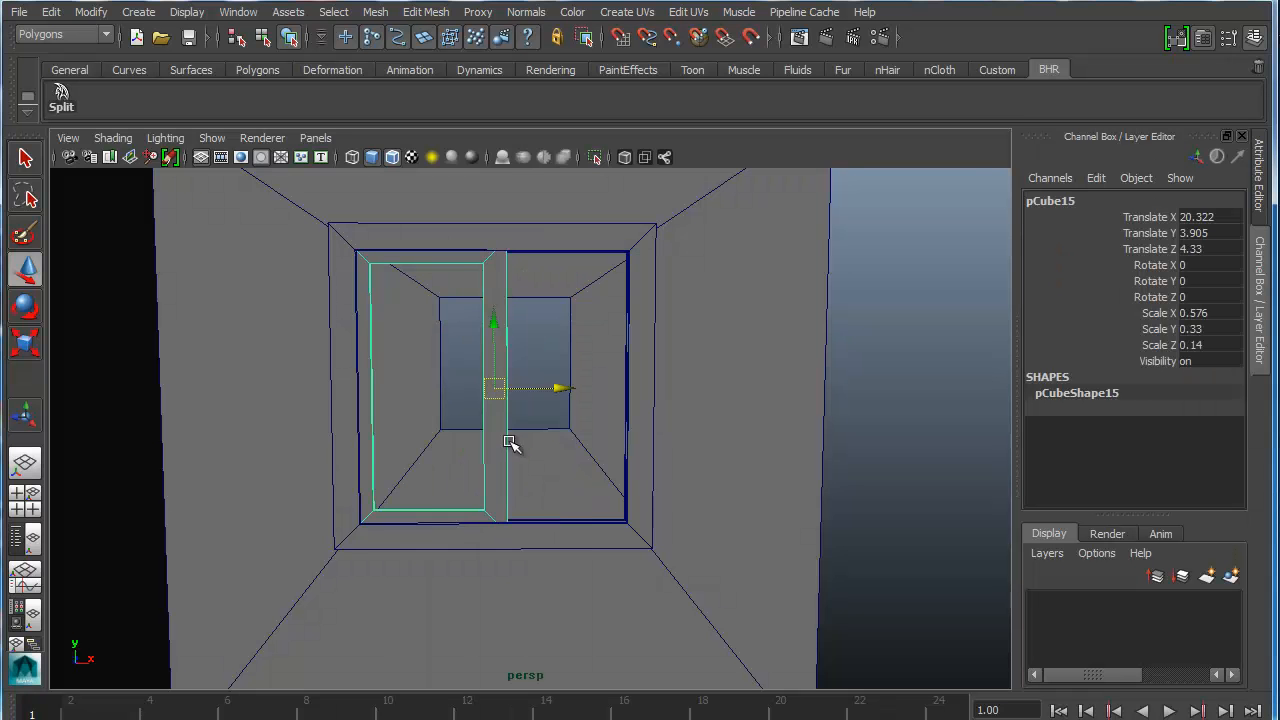
# Step: Duplicate the sash and place the copy in the window's right half behind the first, at Translate X 21.681, Z 4.268
pyautogui.keyDown('alt'); pyautogui.moveTo(508, 440); pyautogui.dragTo(557, 429); pyautogui.keyUp('alt')
pyautogui.moveTo(558, 381); pyautogui.dragTo(692, 388)
pyautogui.keyDown('alt'); pyautogui.moveTo(612, 392); pyautogui.dragTo(605, 411); pyautogui.keyUp('alt')
pyautogui.keyDown('alt'); pyautogui.moveTo(586, 414); pyautogui.dragTo(649, 426, button='right'); pyautogui.keyUp('alt')
pyautogui.keyDown('alt'); pyautogui.moveTo(592, 425); pyautogui.dragTo(669, 321); pyautogui.keyUp('alt')
pyautogui.keyDown('alt'); pyautogui.moveTo(667, 447); pyautogui.dragTo(466, 432); pyautogui.keyUp('alt')
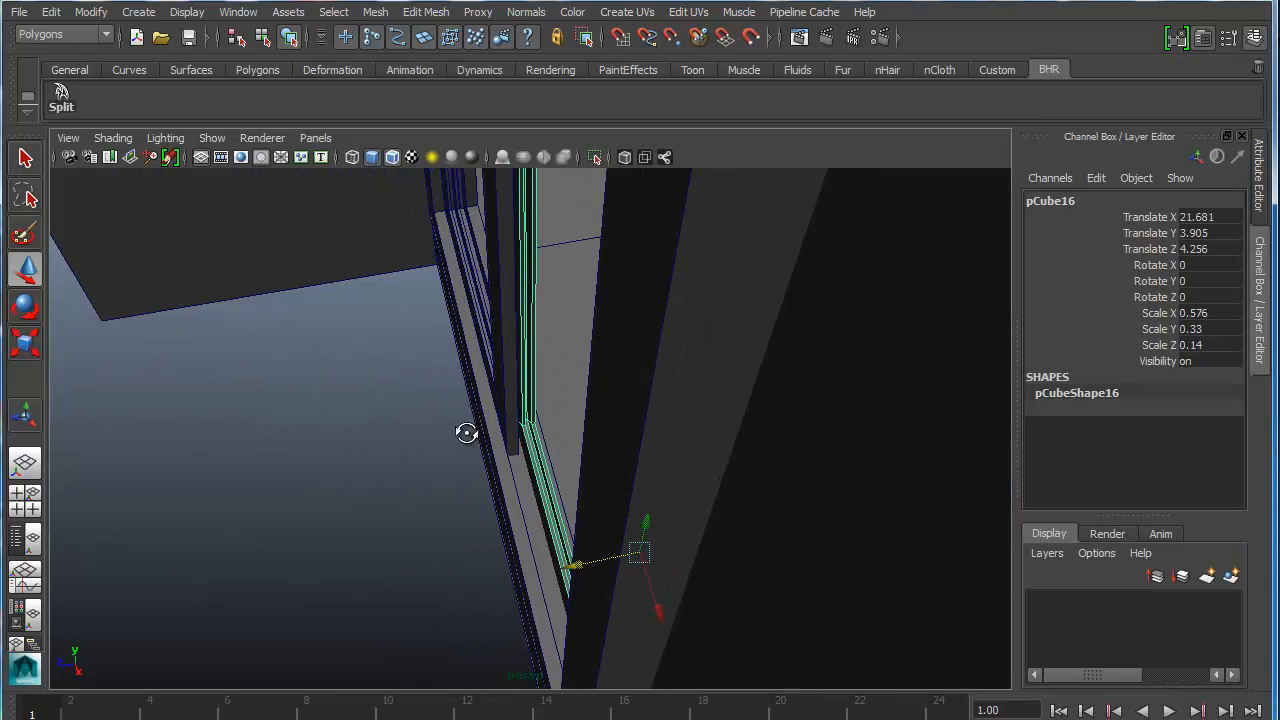
pyautogui.moveTo(594, 562)
pyautogui.mouseDown()
pyautogui.moveTo(547, 566)
pyautogui.moveTo(570, 561)
pyautogui.mouseUp()
pyautogui.keyDown('alt'); pyautogui.moveTo(507, 481); pyautogui.dragTo(604, 515); pyautogui.keyUp('alt')
pyautogui.scroll(-5, 551, 388)
pyautogui.scroll(-5, 557, 390)
pyautogui.scroll(5, 500, 389)
pyautogui.keyDown('alt'); pyautogui.moveTo(427, 400); pyautogui.dragTo(385, 344); pyautogui.keyUp('alt')
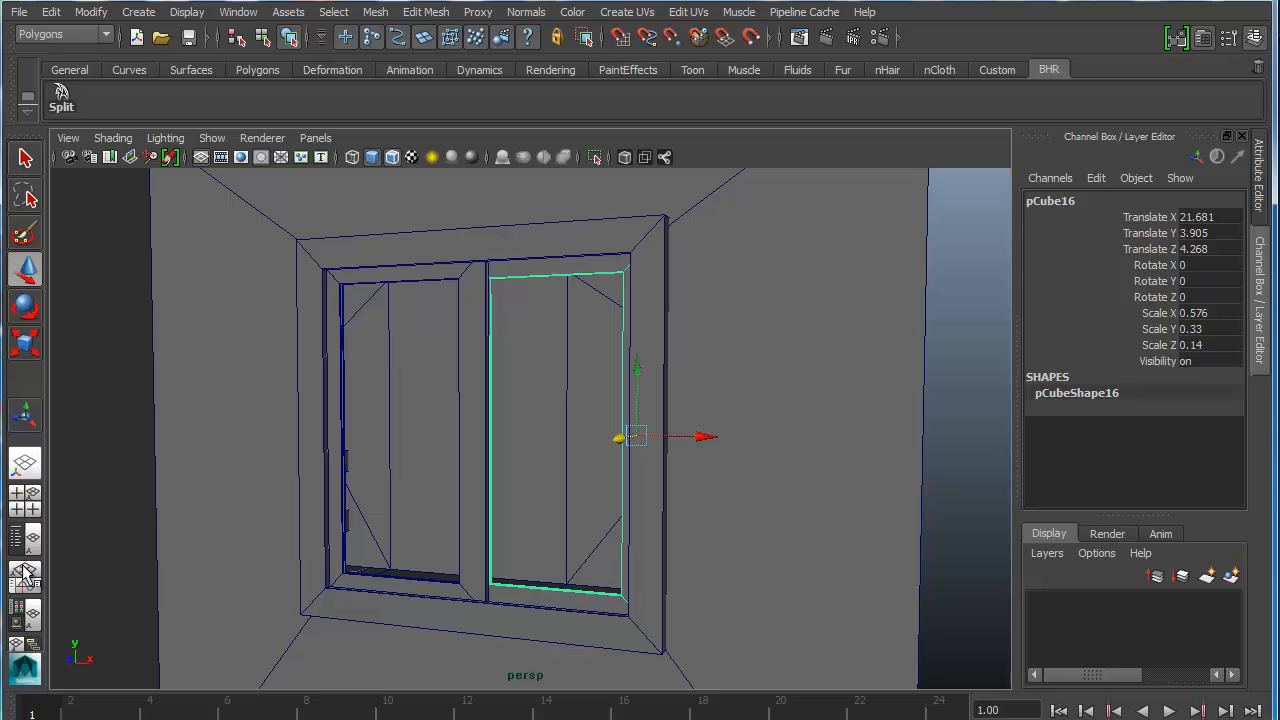
# Step: Draw a polygon cube over the right sash's opening in the front view as its glass pane
pyautogui.press('space')
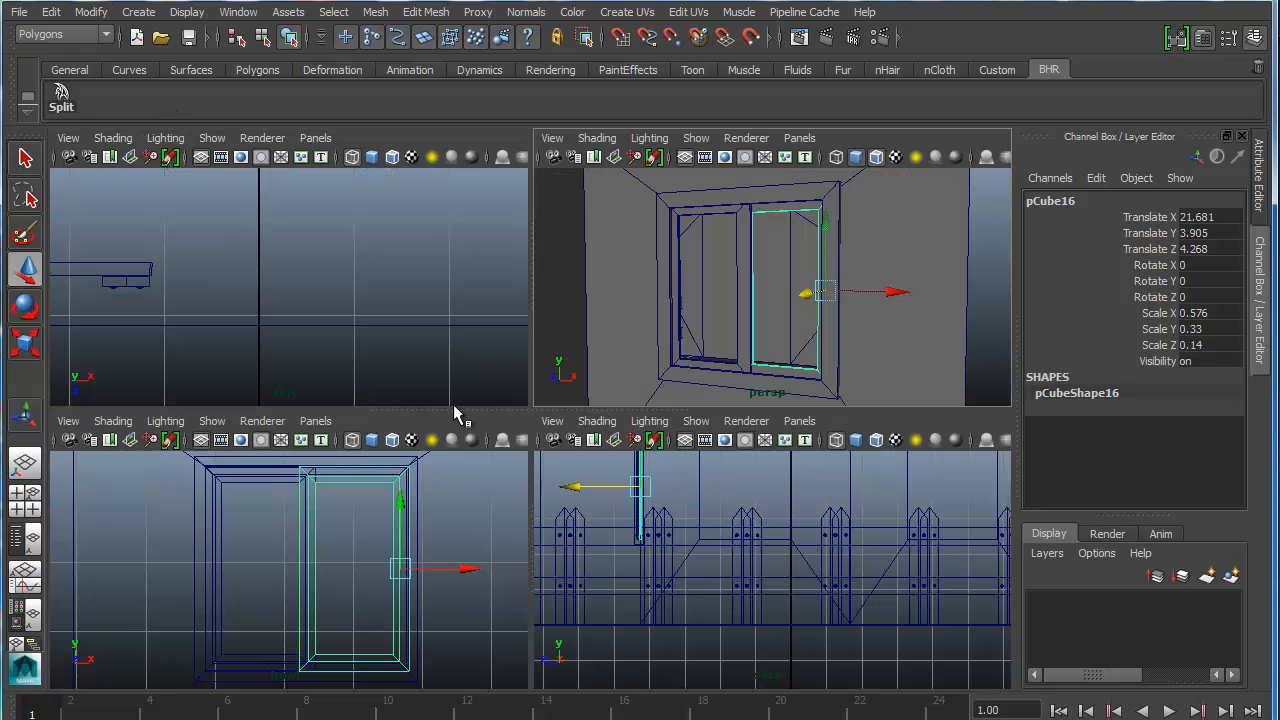
pyautogui.press('space')
pyautogui.scroll(-6, 386, 480)
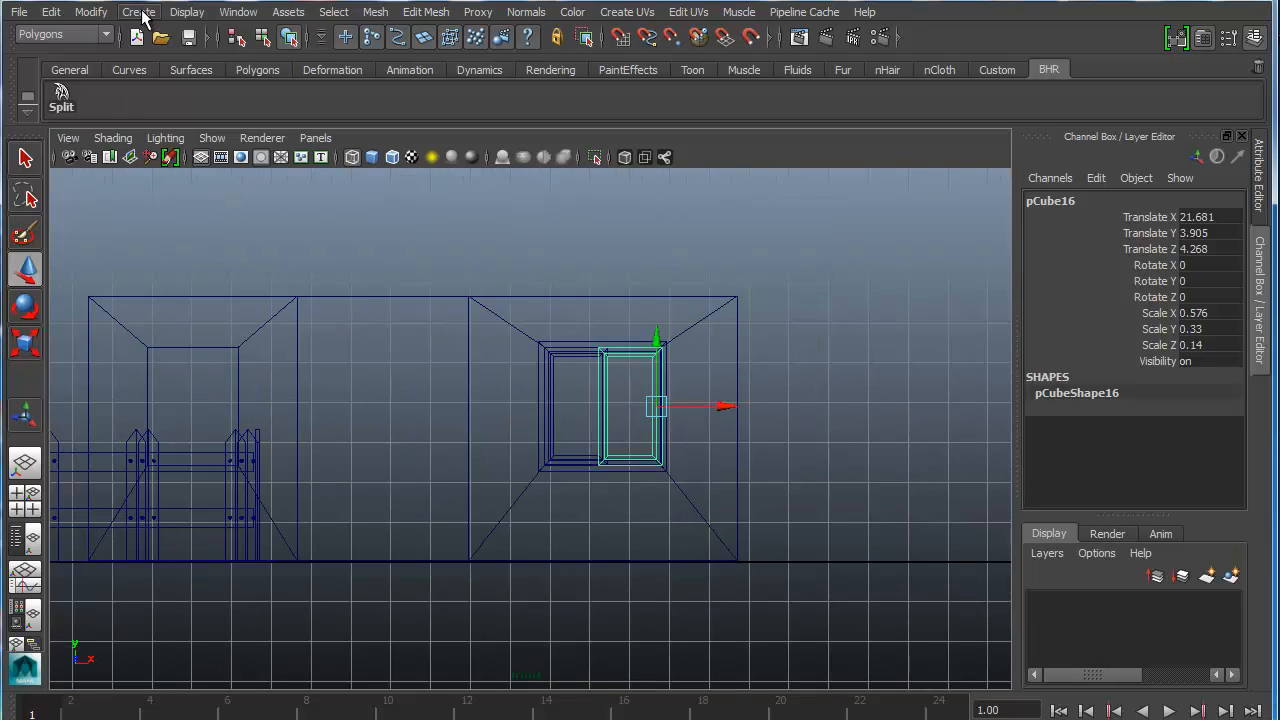
pyautogui.click(142, 13)
pyautogui.moveTo(166, 64)
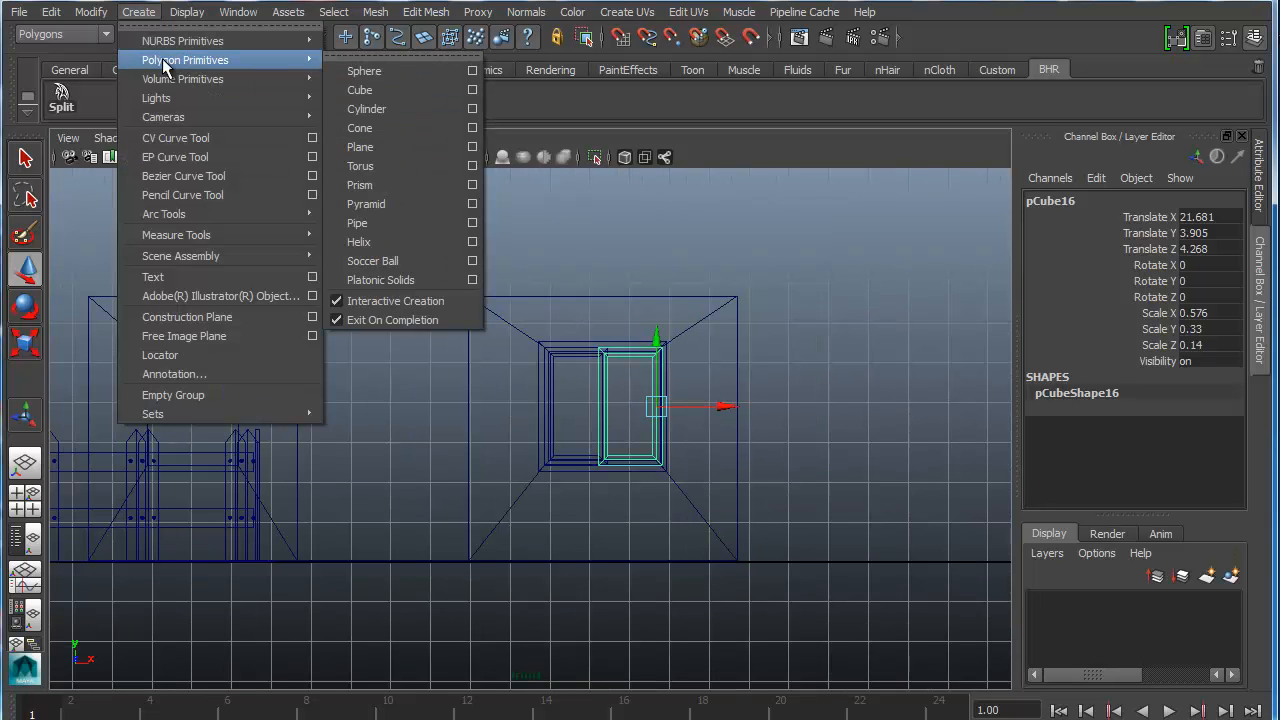
pyautogui.click(350, 96)
pyautogui.keyDown('alt'); pyautogui.moveTo(576, 329); pyautogui.dragTo(654, 306, button='right'); pyautogui.keyUp('alt')
pyautogui.keyDown('alt'); pyautogui.moveTo(654, 306); pyautogui.dragTo(490, 315, button='middle'); pyautogui.keyUp('alt')
pyautogui.scroll(5, 495, 328)
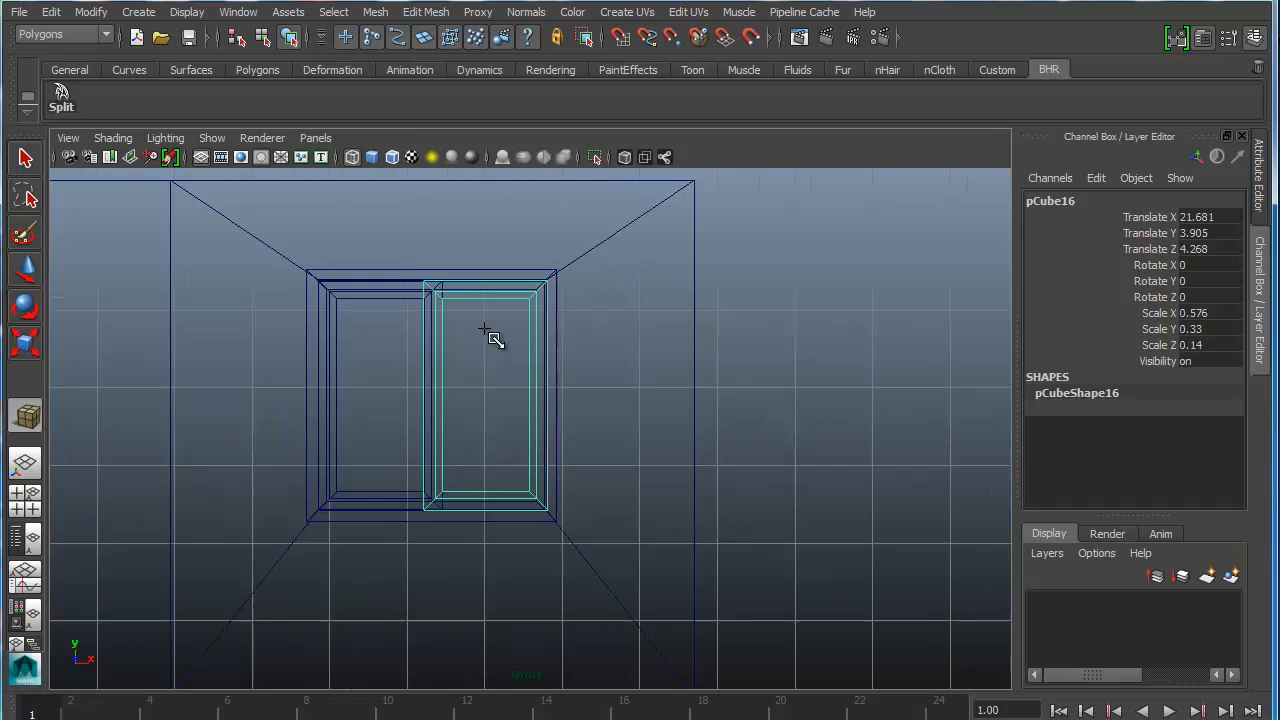
pyautogui.keyDown('alt'); pyautogui.moveTo(392, 308); pyautogui.dragTo(390, 397, button='middle'); pyautogui.keyUp('alt')
pyautogui.moveTo(352, 263); pyautogui.dragTo(548, 635)
# Step: Move the glass pane into the right sash at Translate Z 4.257 and thin it to Scale Z 0.612
pyautogui.press('space')
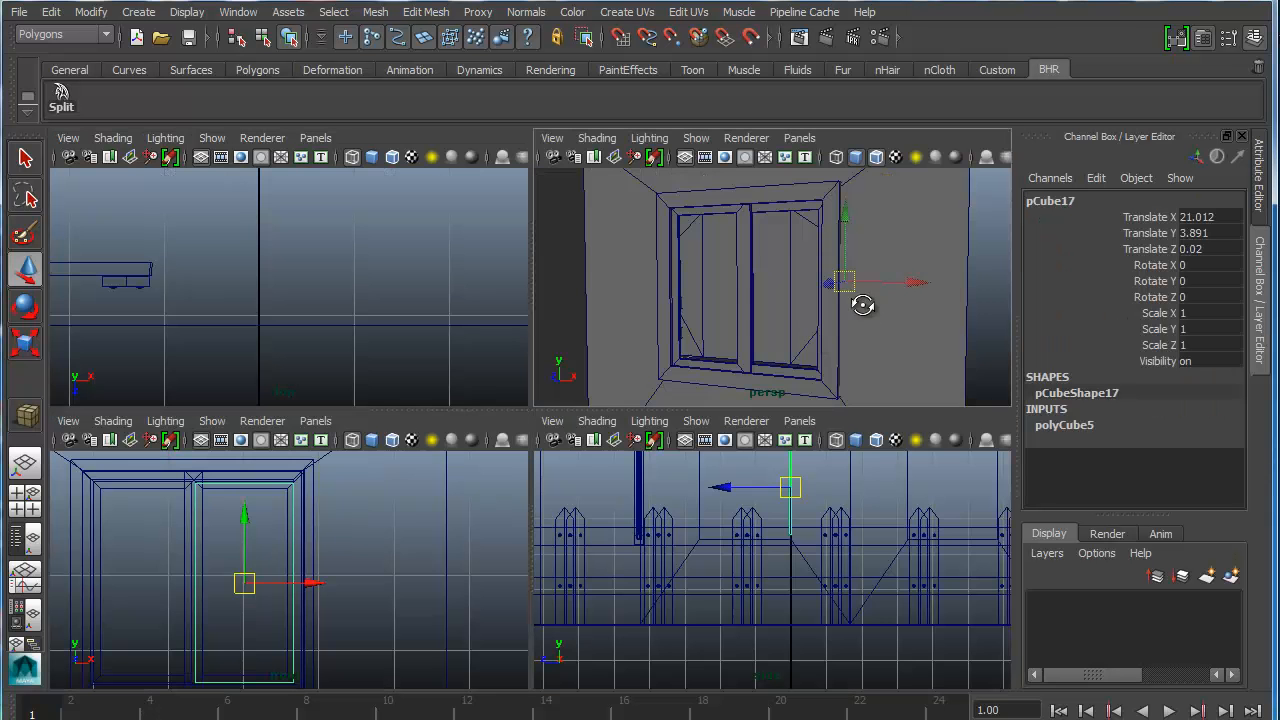
pyautogui.press('space')
pyautogui.keyDown('alt'); pyautogui.moveTo(582, 416); pyautogui.dragTo(545, 504); pyautogui.keyUp('alt')
pyautogui.press('space')
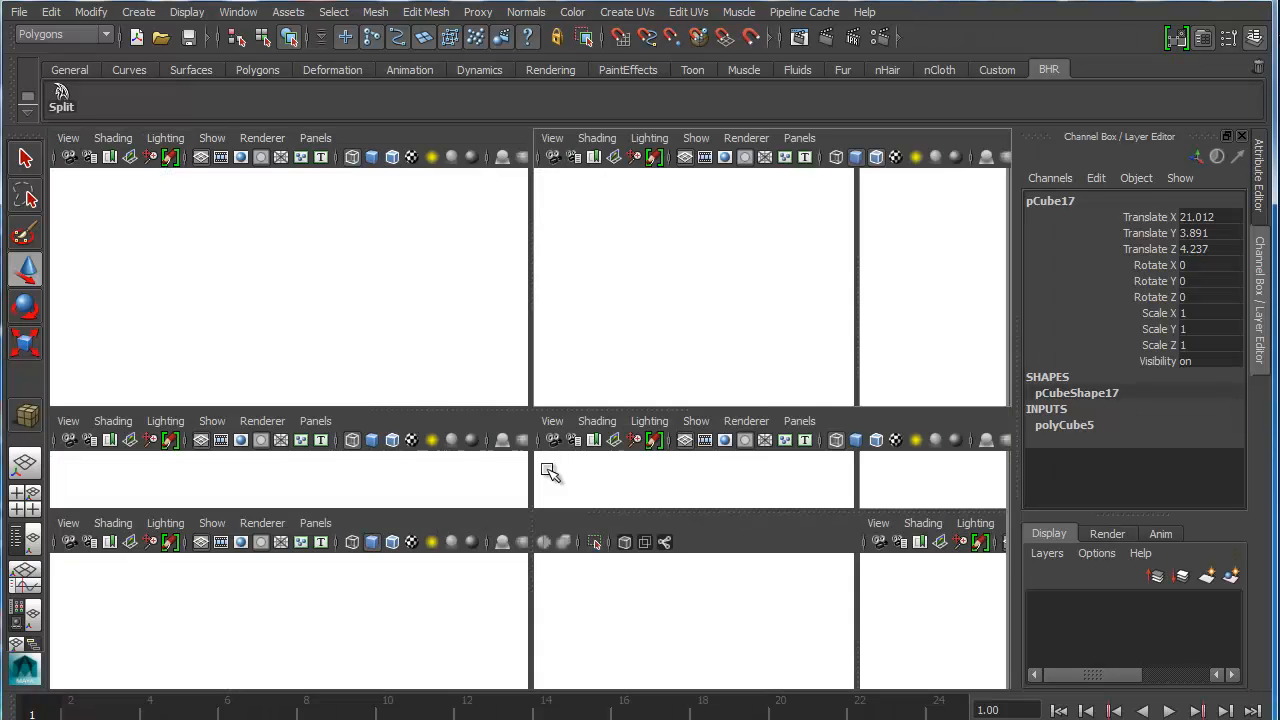
pyautogui.press('space')
pyautogui.scroll(3, 580, 505)
pyautogui.keyDown('alt'); pyautogui.moveTo(549, 503); pyautogui.dragTo(604, 261); pyautogui.keyUp('alt')
pyautogui.press('r')
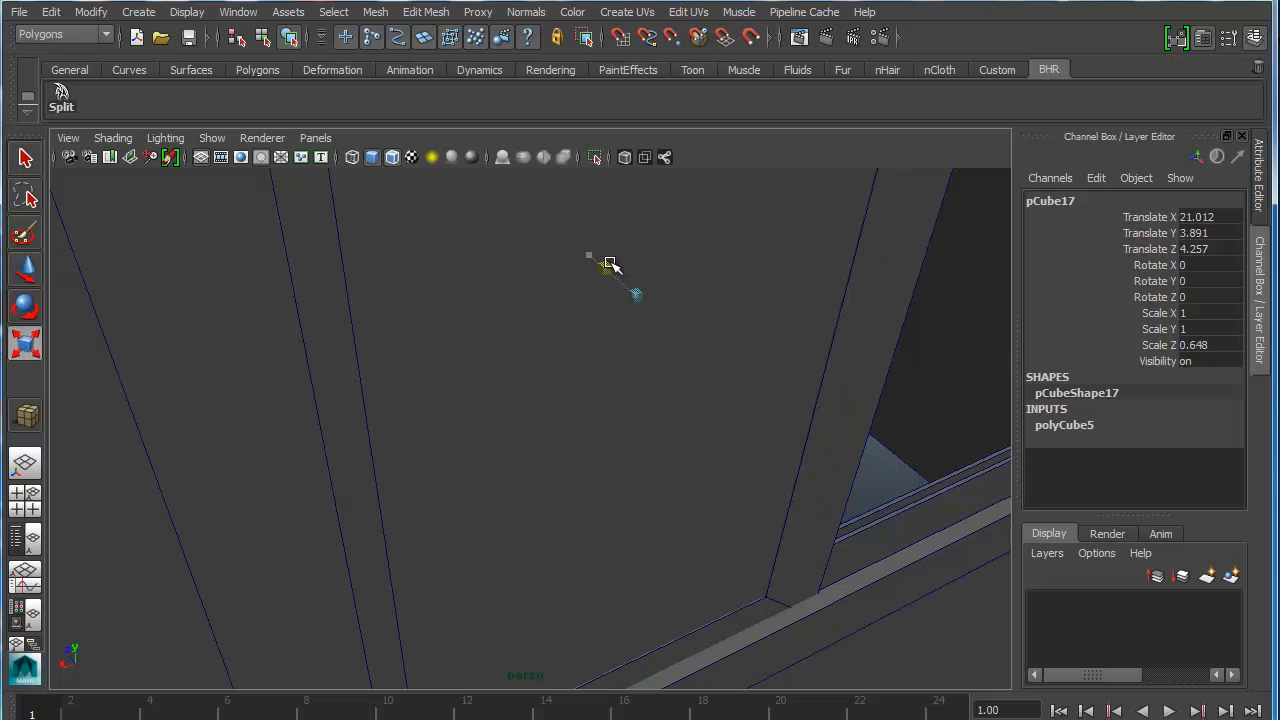
# Step: Centre the glass pane within the right sash's thickness, at Translate Z 4.269 with Scale Z 0.493
pyautogui.press('w')
pyautogui.keyDown('alt'); pyautogui.moveTo(613, 307); pyautogui.dragTo(794, 357); pyautogui.keyUp('alt')
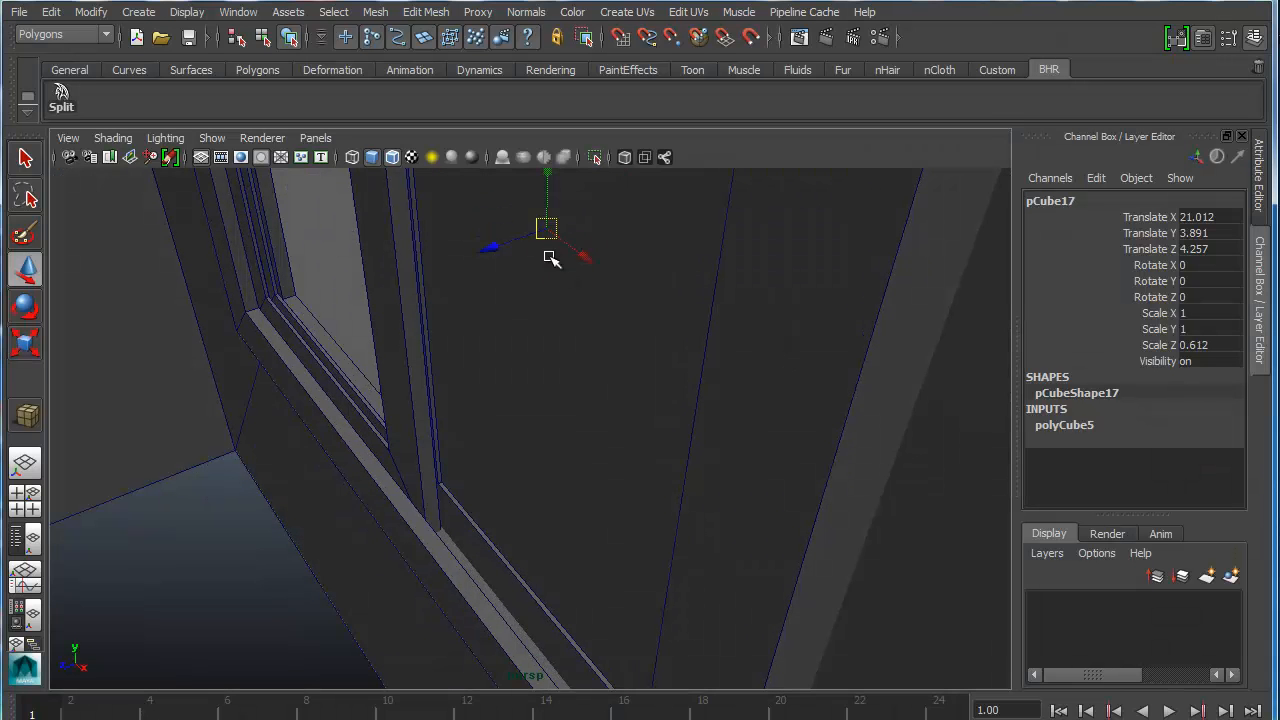
pyautogui.keyDown('alt'); pyautogui.moveTo(554, 329); pyautogui.dragTo(512, 296); pyautogui.keyUp('alt')
pyautogui.moveTo(512, 247); pyautogui.dragTo(515, 248)
pyautogui.keyDown('alt'); pyautogui.moveTo(612, 330); pyautogui.dragTo(645, 387); pyautogui.keyUp('alt')
pyautogui.press('r')
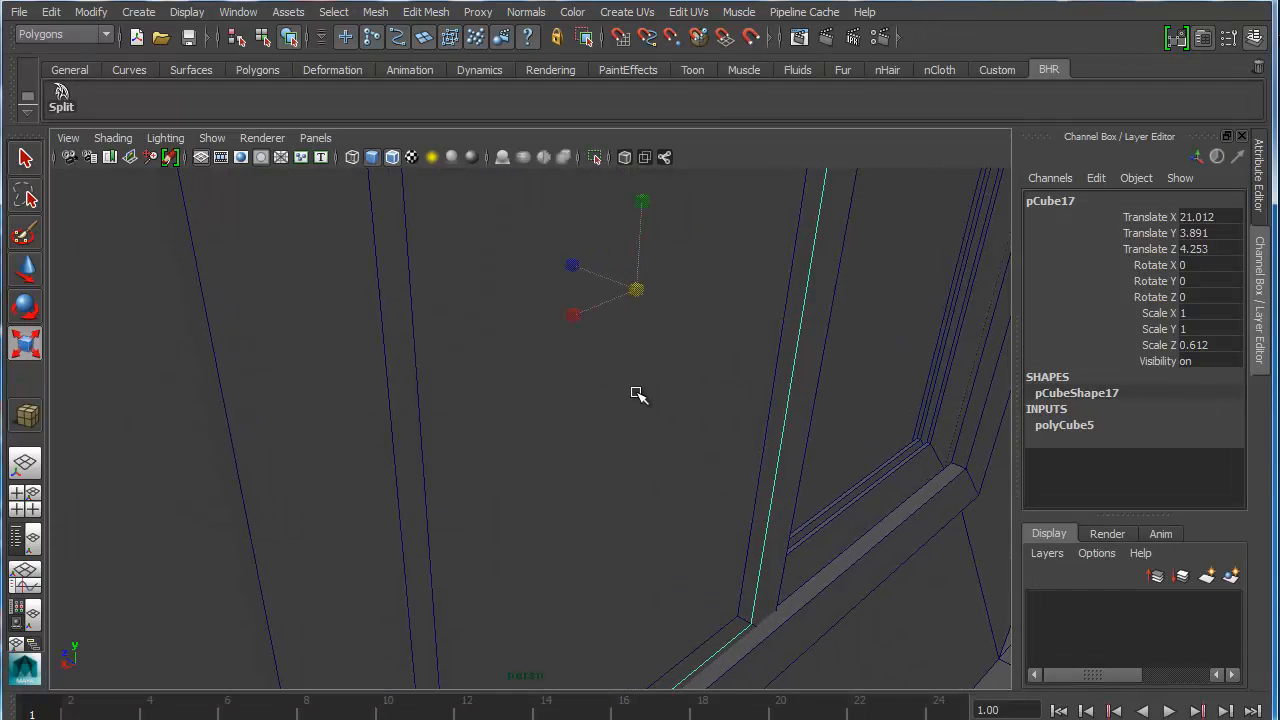
pyautogui.press('space')
pyautogui.press('space')
pyautogui.press('f')
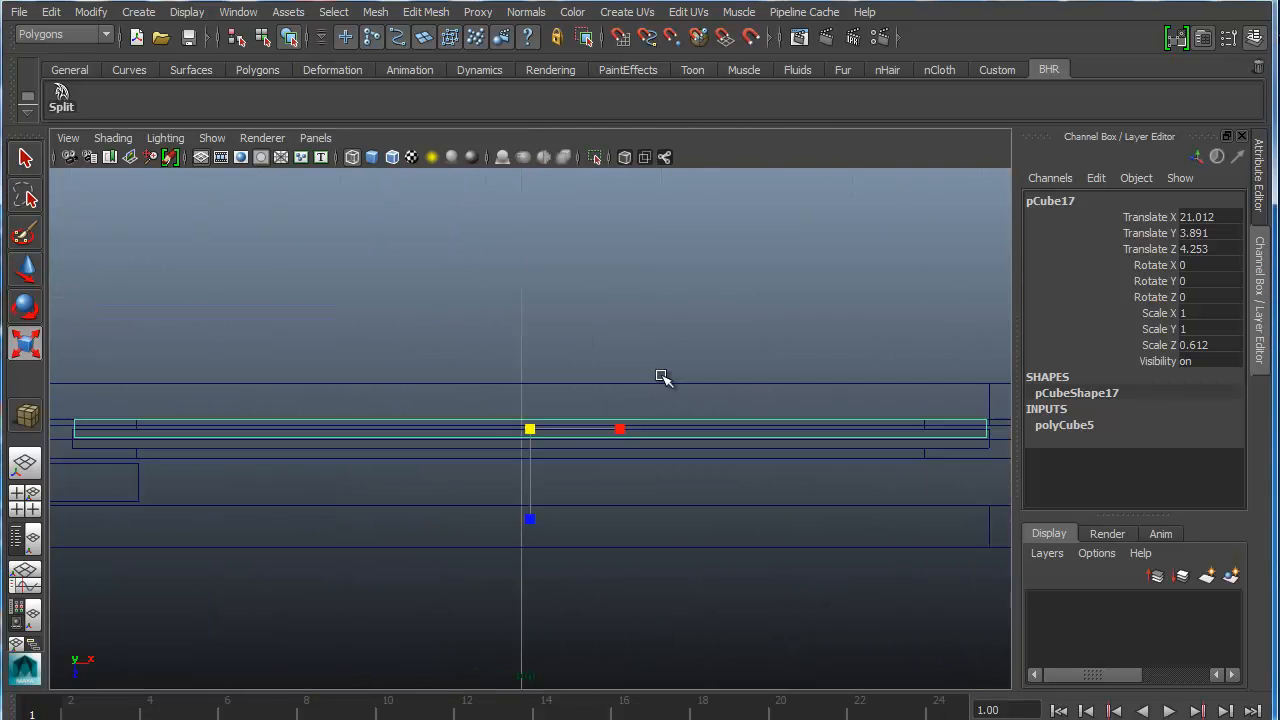
pyautogui.keyDown('alt'); pyautogui.moveTo(563, 433); pyautogui.dragTo(645, 446, button='middle'); pyautogui.keyUp('alt')
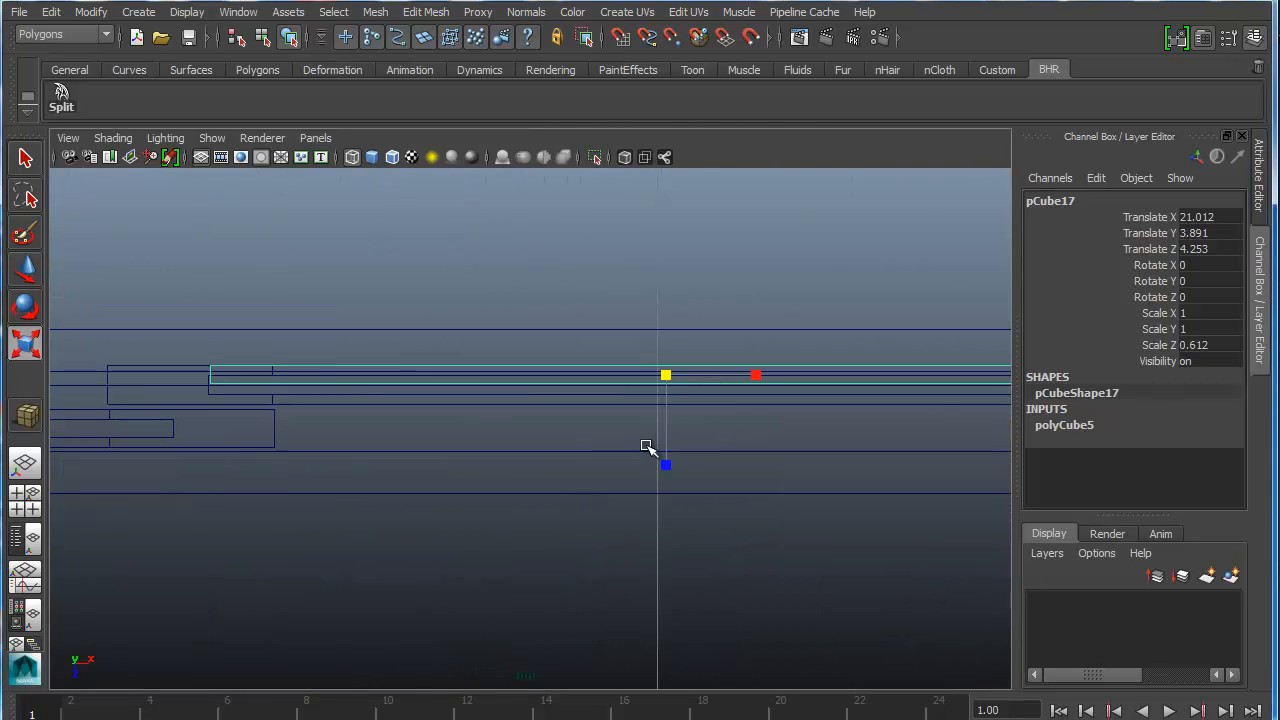
pyautogui.press('w')
pyautogui.moveTo(670, 444); pyautogui.dragTo(665, 463)
pyautogui.press('r')
pyautogui.press('w')
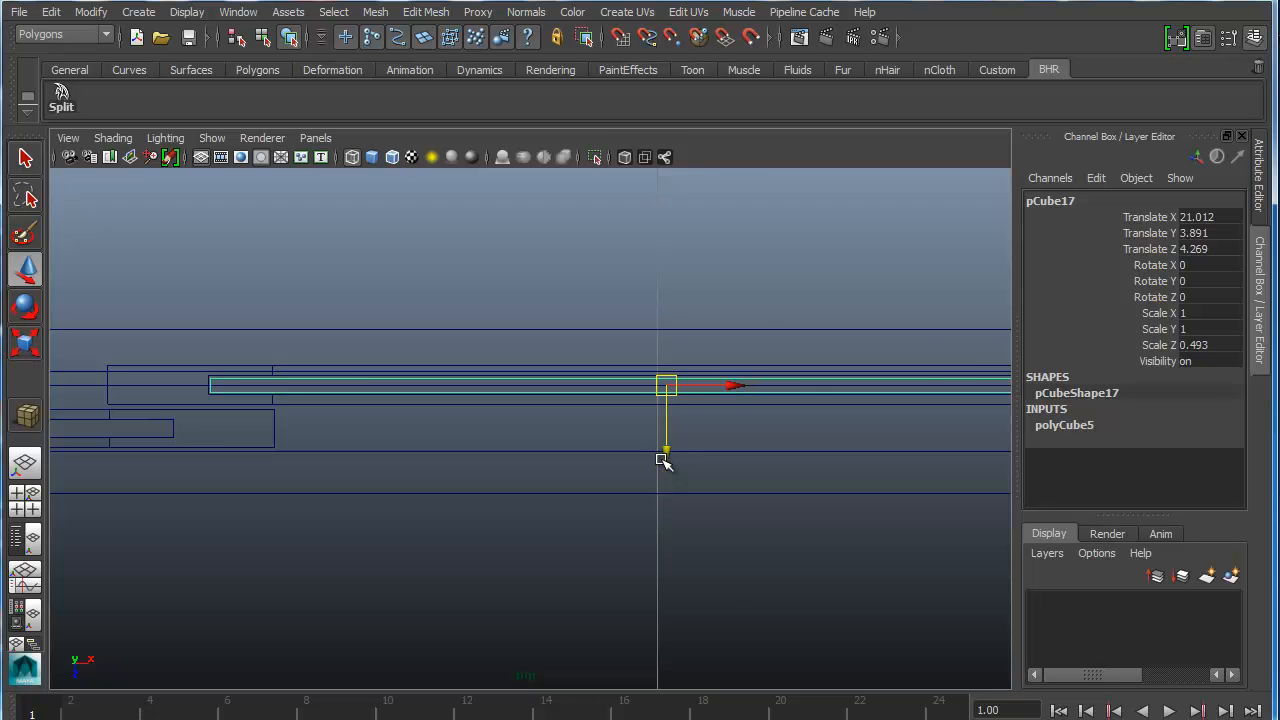
# Step: Examine the pane's fit in the right sash from the front and in perspective, both in wireframe and shaded
pyautogui.press('space')
pyautogui.press('space')
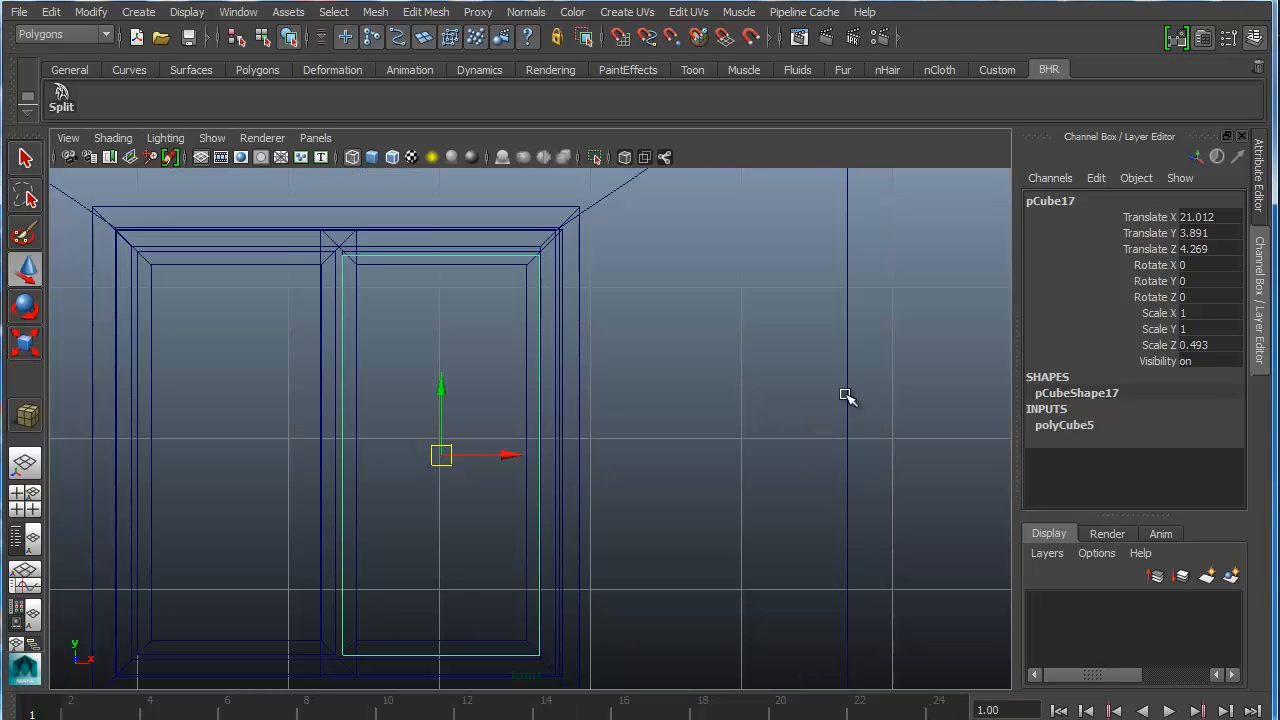
pyautogui.keyDown('alt'); pyautogui.moveTo(905, 290); pyautogui.dragTo(758, 330); pyautogui.keyUp('alt')
pyautogui.press('space')
pyautogui.keyDown('alt'); pyautogui.moveTo(671, 400); pyautogui.dragTo(465, 538); pyautogui.keyUp('alt')
pyautogui.press('4')
pyautogui.moveTo(505, 485)
pyautogui.keyDown('alt'); pyautogui.mouseDown()
pyautogui.moveTo(546, 463)
pyautogui.moveTo(531, 500)
pyautogui.moveTo(486, 500)
pyautogui.moveTo(491, 515)
pyautogui.mouseUp(); pyautogui.keyUp('alt')
pyautogui.press('5')
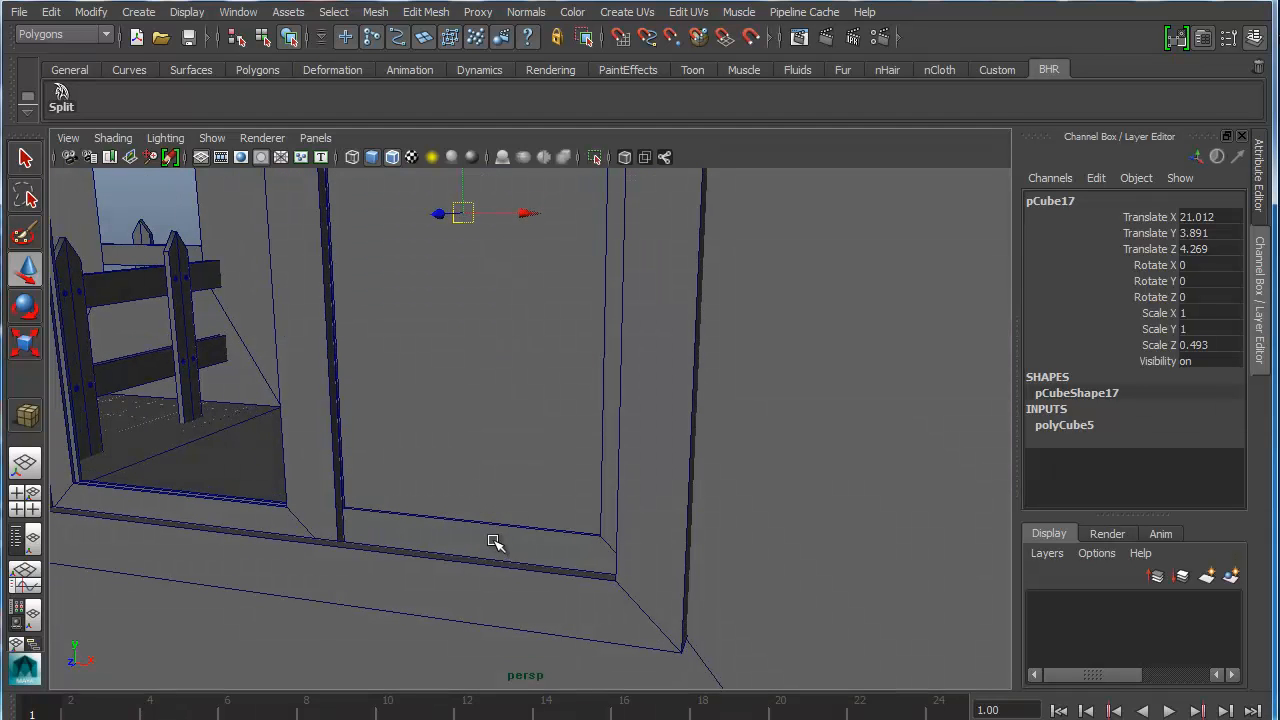
# Step: Parent the glass pane to the right sash, and select the sash to check the hierarchy
pyautogui.click(491, 537)
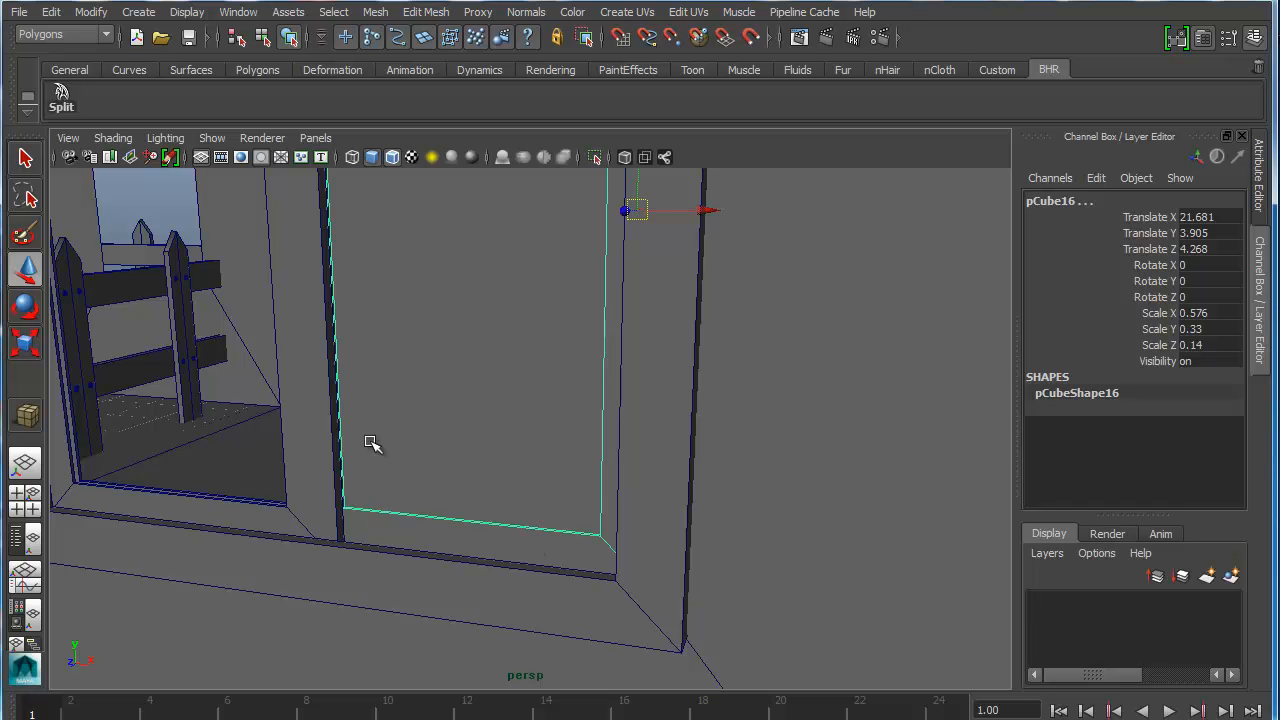
pyautogui.click(51, 12)
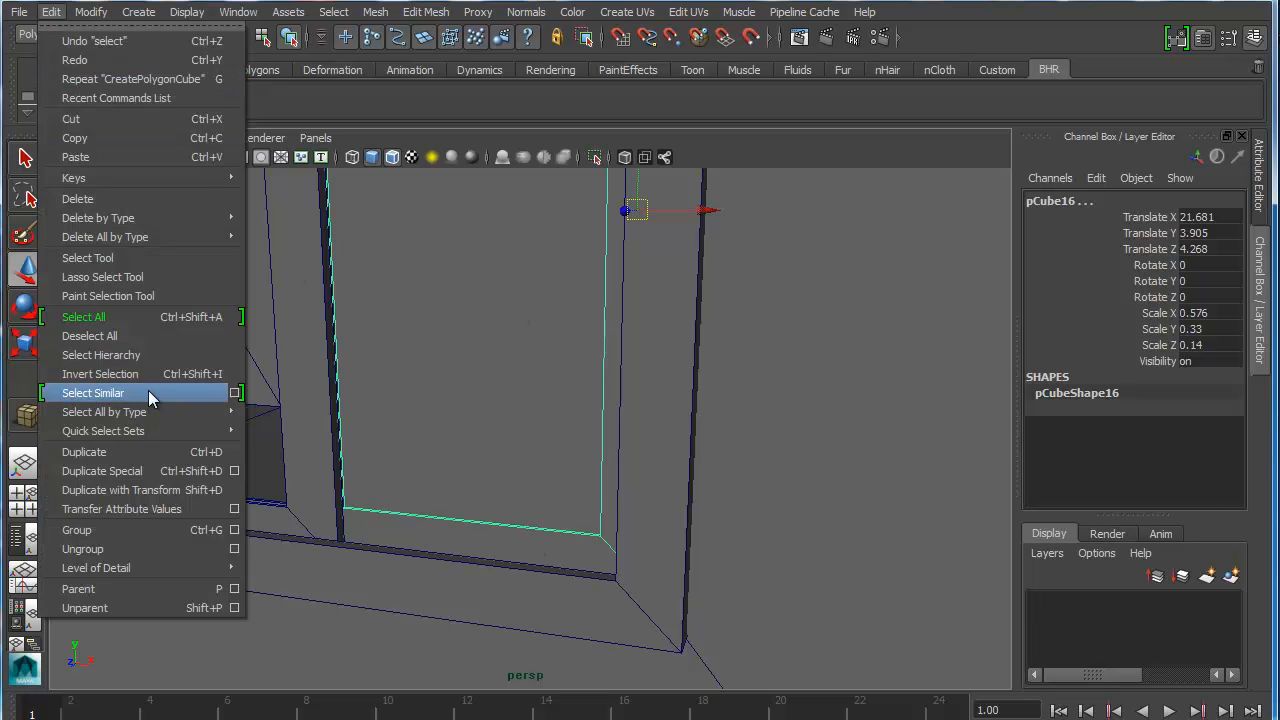
pyautogui.click(101, 588)
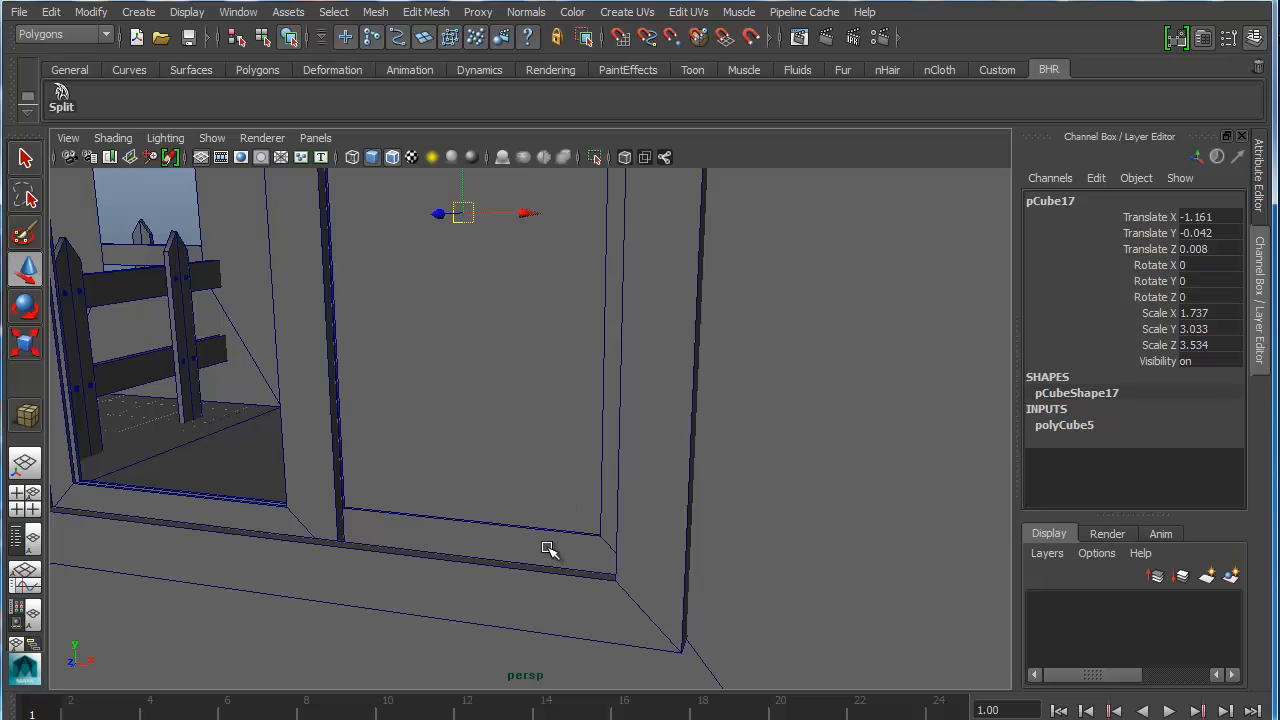
pyautogui.click(560, 477)
pyautogui.moveTo(560, 477)
pyautogui.keyDown('alt'); pyautogui.mouseDown()
pyautogui.moveTo(473, 433)
pyautogui.moveTo(580, 471)
pyautogui.mouseUp(); pyautogui.keyUp('alt')
pyautogui.scroll(3, 580, 471)
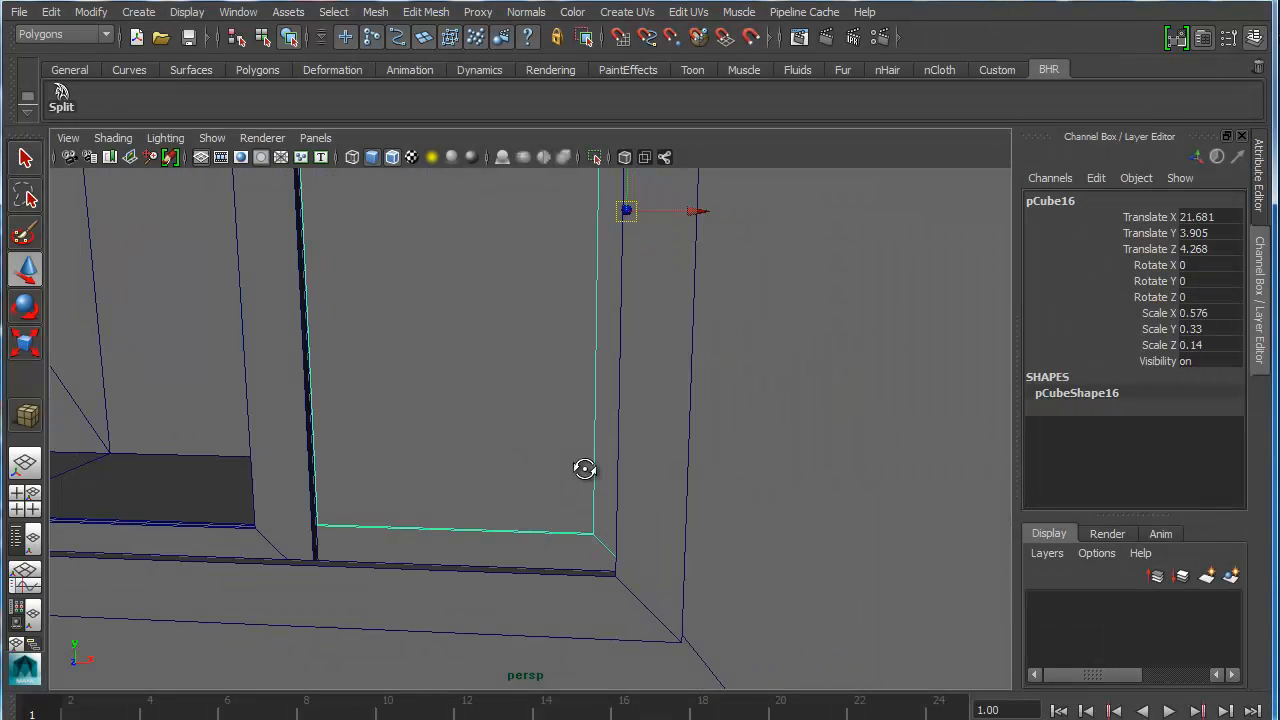
# Step: Duplicate the glass pane and place the copy inside the left sash, at Translate X -3.515, Z 0.447
pyautogui.click(503, 425)
pyautogui.keyDown('alt'); pyautogui.moveTo(503, 425); pyautogui.dragTo(645, 404); pyautogui.keyUp('alt')
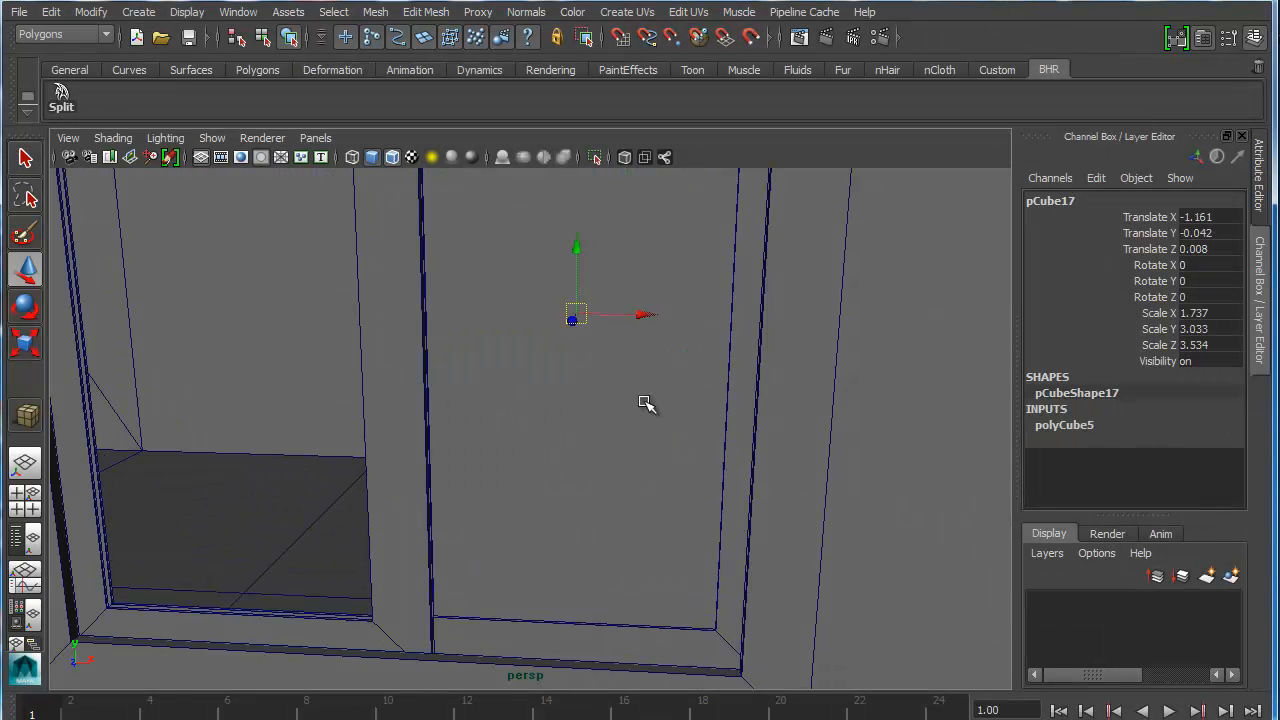
pyautogui.hotkey('ctrl', 'd')
pyautogui.moveTo(645, 315); pyautogui.dragTo(304, 330)
pyautogui.press('space')
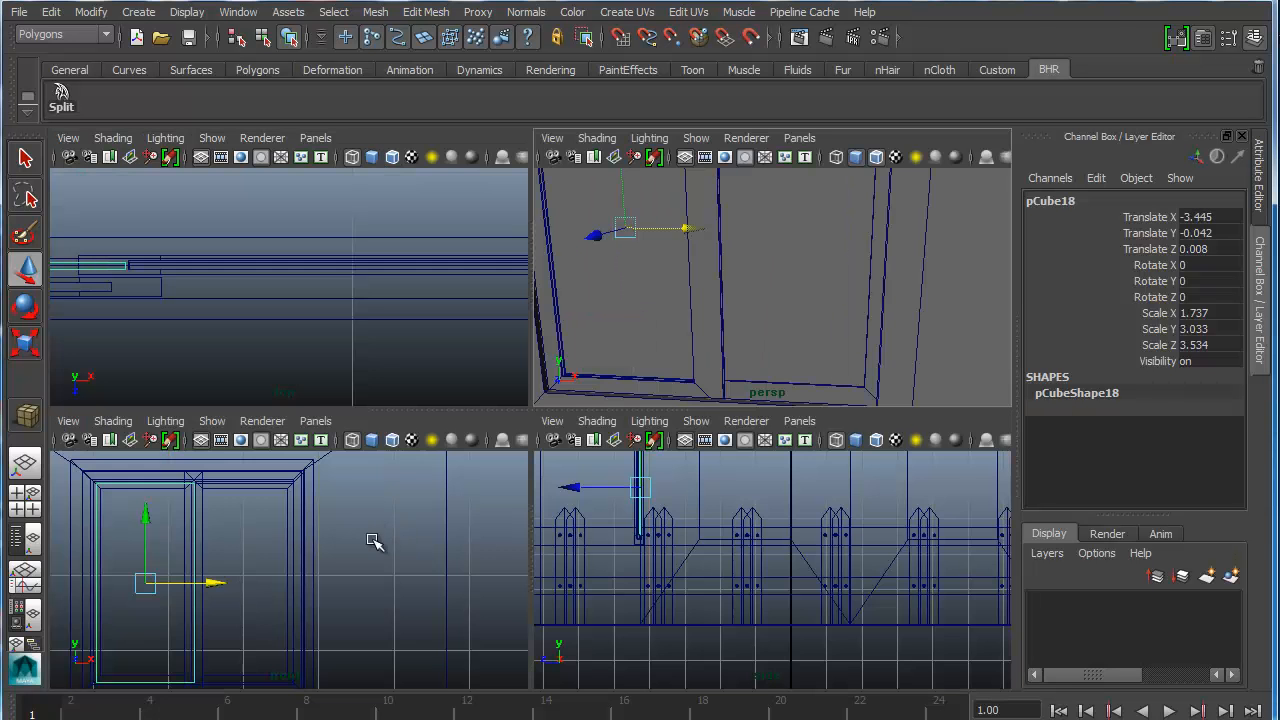
pyautogui.press('space')
pyautogui.keyDown('alt'); pyautogui.moveTo(230, 329); pyautogui.dragTo(370, 405, button='middle'); pyautogui.keyUp('alt')
pyautogui.moveTo(356, 393); pyautogui.dragTo(329, 437)
pyautogui.keyDown('alt'); pyautogui.moveTo(329, 437); pyautogui.dragTo(431, 451, button='middle'); pyautogui.keyUp('alt')
# Step: Parent the copied glass pane to the left sash
pyautogui.press('space')
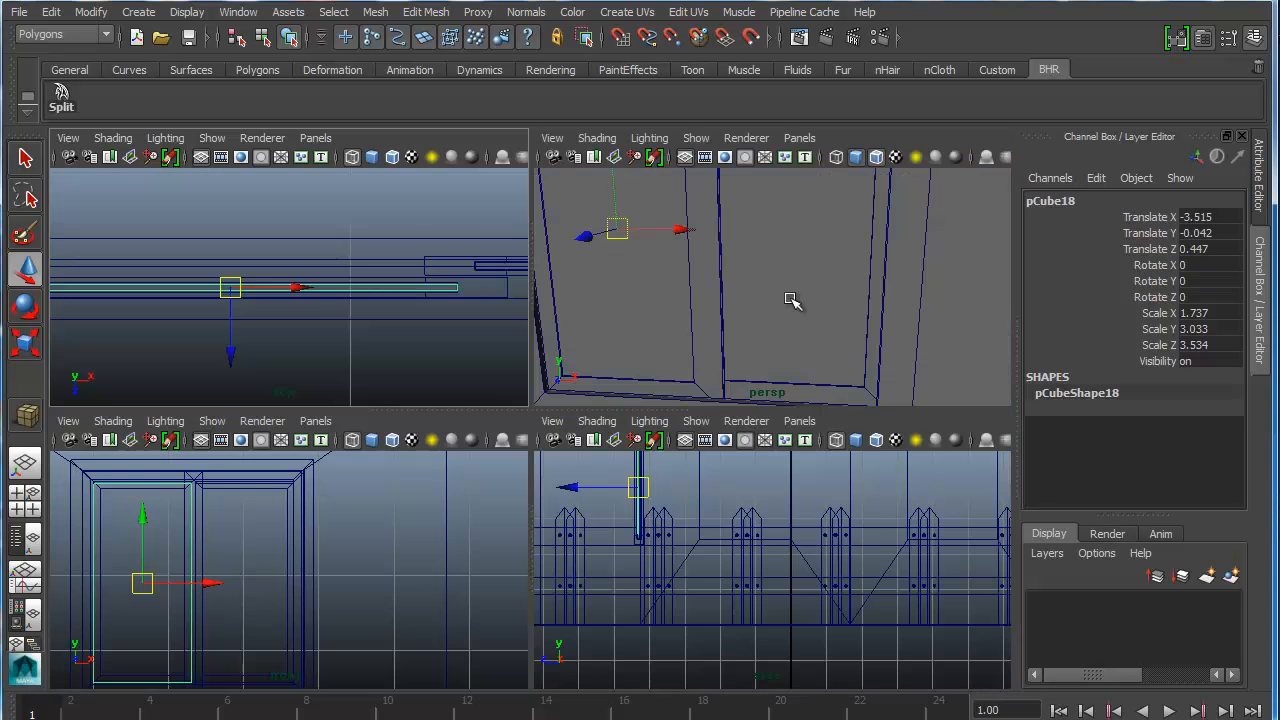
pyautogui.press('space')
pyautogui.keyDown('alt'); pyautogui.moveTo(463, 386); pyautogui.dragTo(665, 558); pyautogui.keyUp('alt')
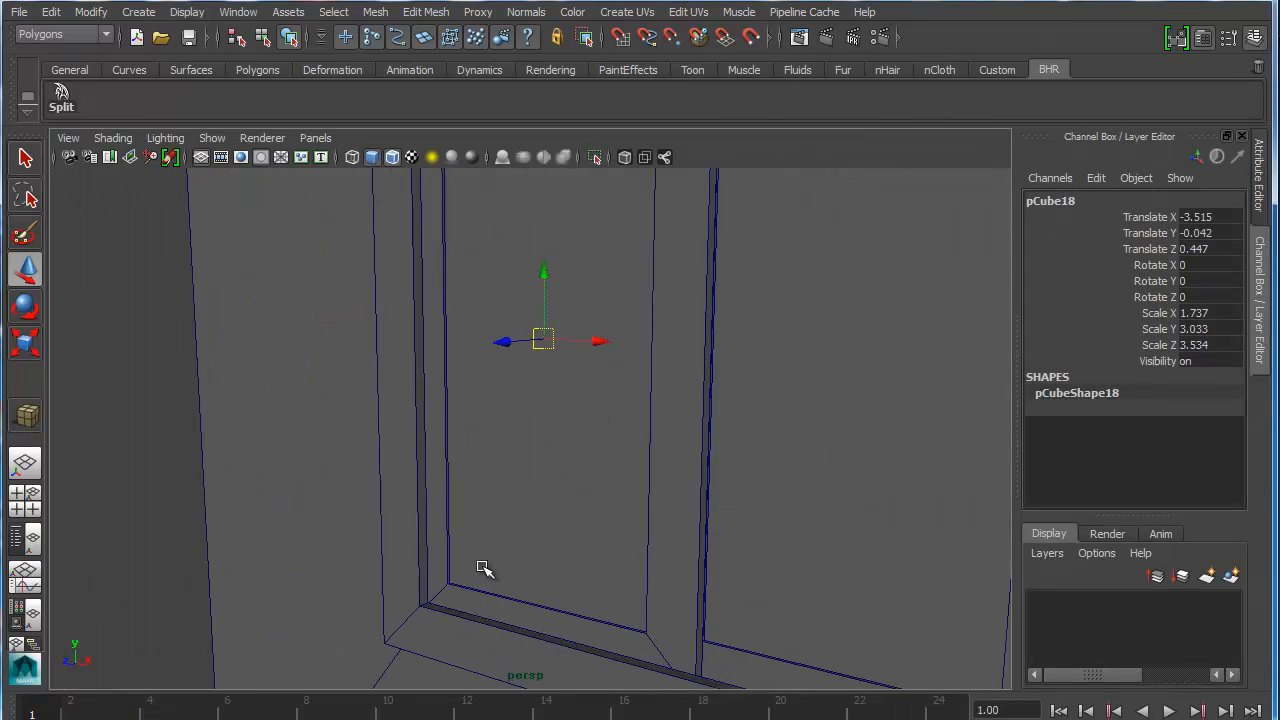
pyautogui.moveTo(530, 613); pyautogui.dragTo(679, 664)
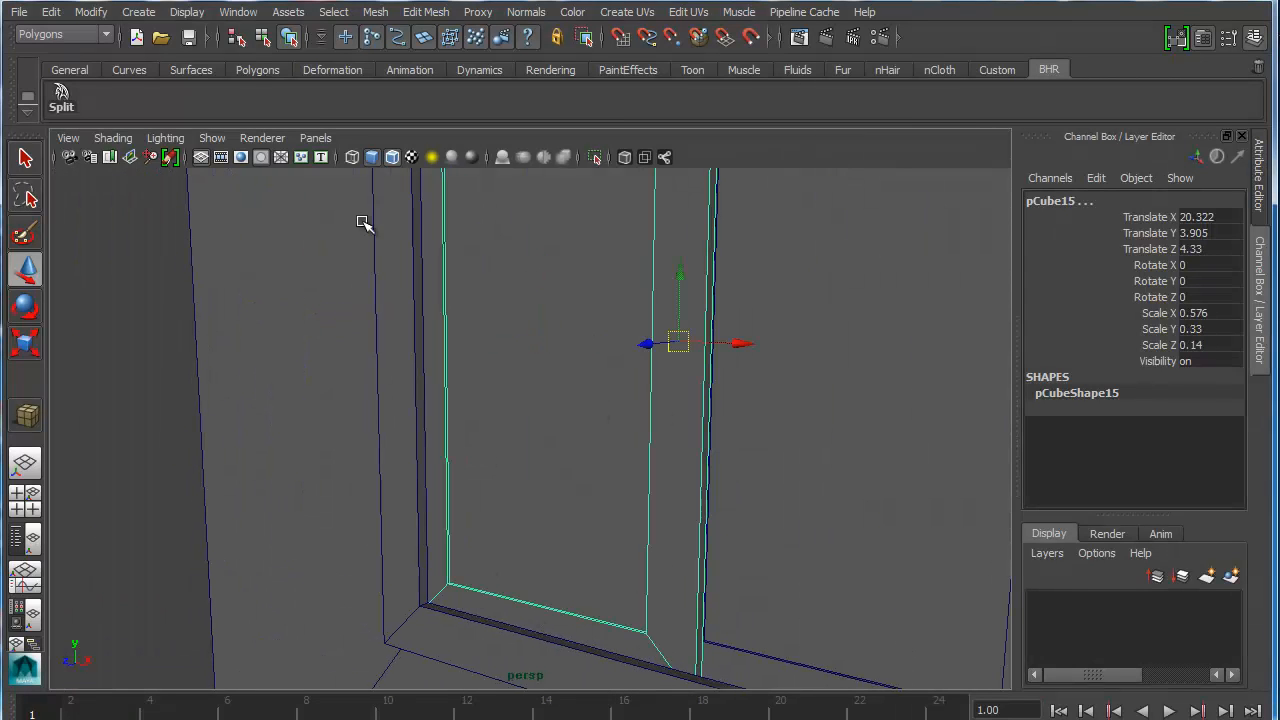
pyautogui.click(51, 14)
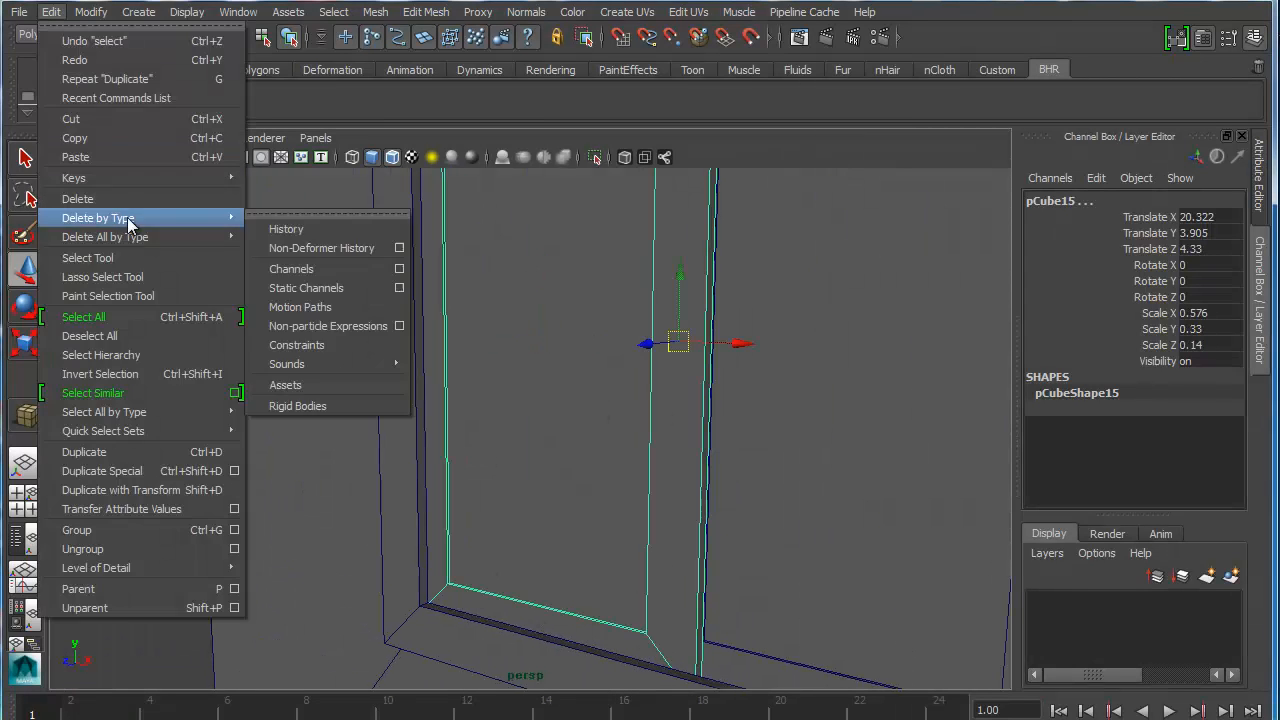
pyautogui.click(112, 586)
# Step: Parent both sashes to the outer window frame
pyautogui.click(716, 519)
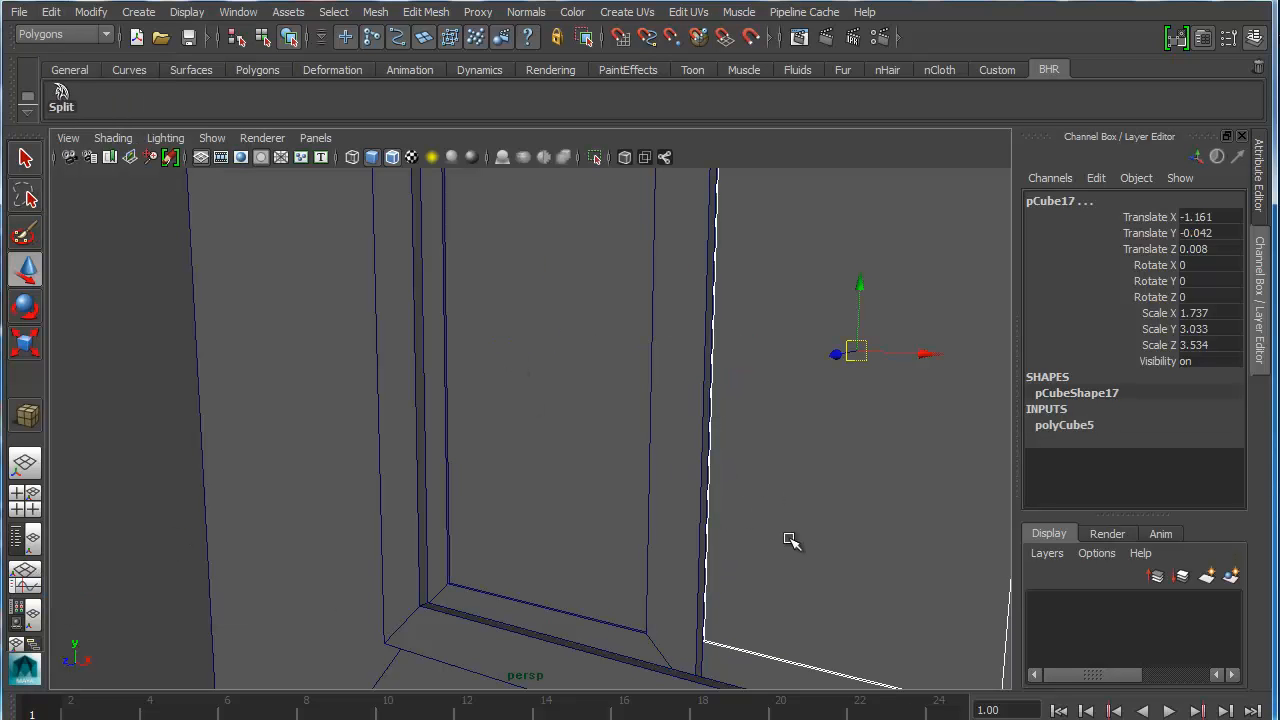
pyautogui.click(660, 530)
pyautogui.keyDown('alt'); pyautogui.moveTo(749, 580); pyautogui.dragTo(519, 362); pyautogui.keyUp('alt')
pyautogui.keyDown('shift'); pyautogui.click(726, 517); pyautogui.keyUp('shift')
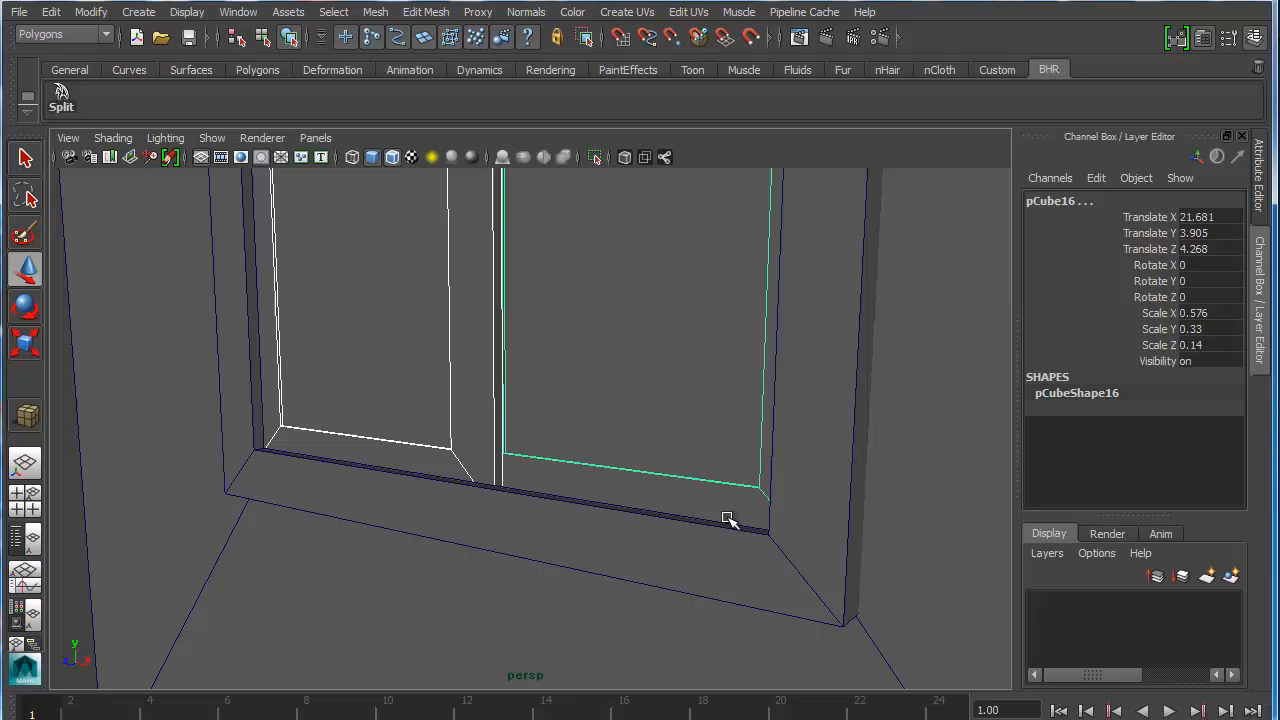
pyautogui.keyDown('shift'); pyautogui.click(821, 545); pyautogui.keyUp('shift')
pyautogui.click(51, 11)
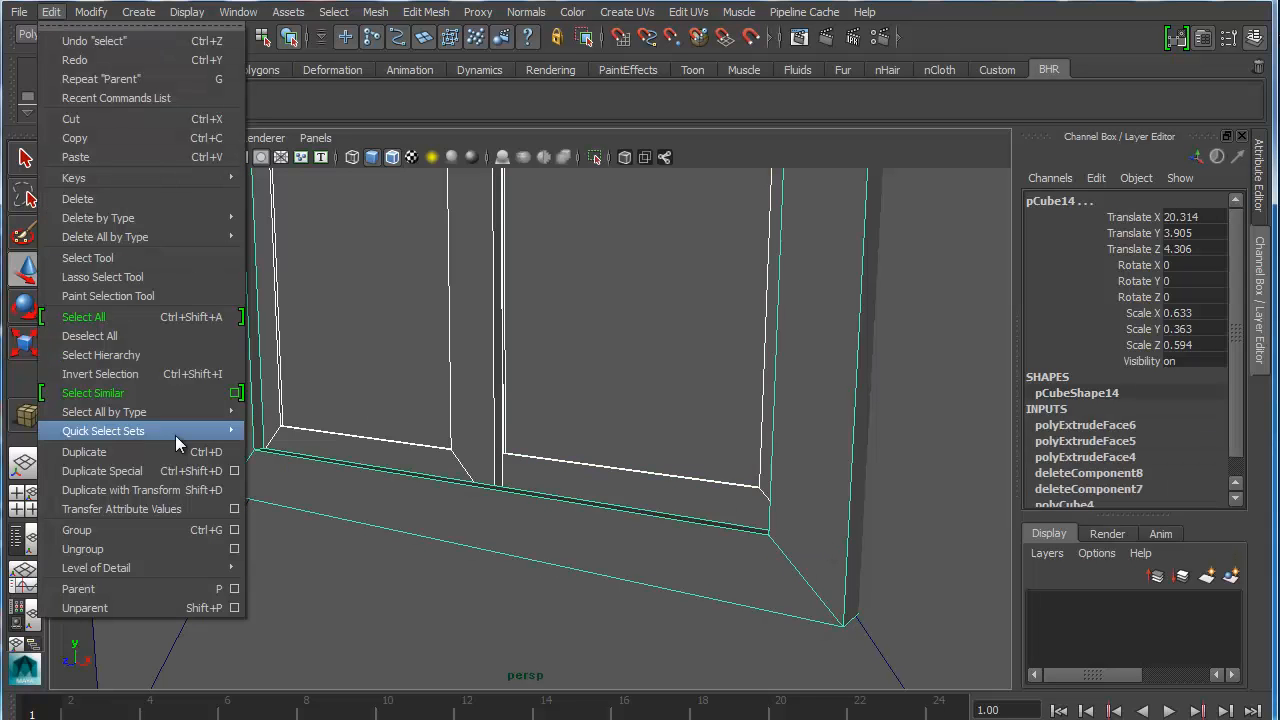
pyautogui.click(127, 589)
# Step: Duplicate the complete window and move the copy to the other front opening, at Translate X 10.072
pyautogui.click(743, 546)
pyautogui.keyDown('alt'); pyautogui.moveTo(743, 546); pyautogui.dragTo(523, 466, button='right'); pyautogui.keyUp('alt')
pyautogui.keyDown('alt'); pyautogui.moveTo(523, 466); pyautogui.dragTo(553, 426); pyautogui.keyUp('alt')
pyautogui.keyDown('alt'); pyautogui.moveTo(553, 426); pyautogui.dragTo(563, 386, button='right'); pyautogui.keyUp('alt')
pyautogui.keyDown('alt'); pyautogui.moveTo(563, 386); pyautogui.dragTo(666, 400); pyautogui.keyUp('alt')
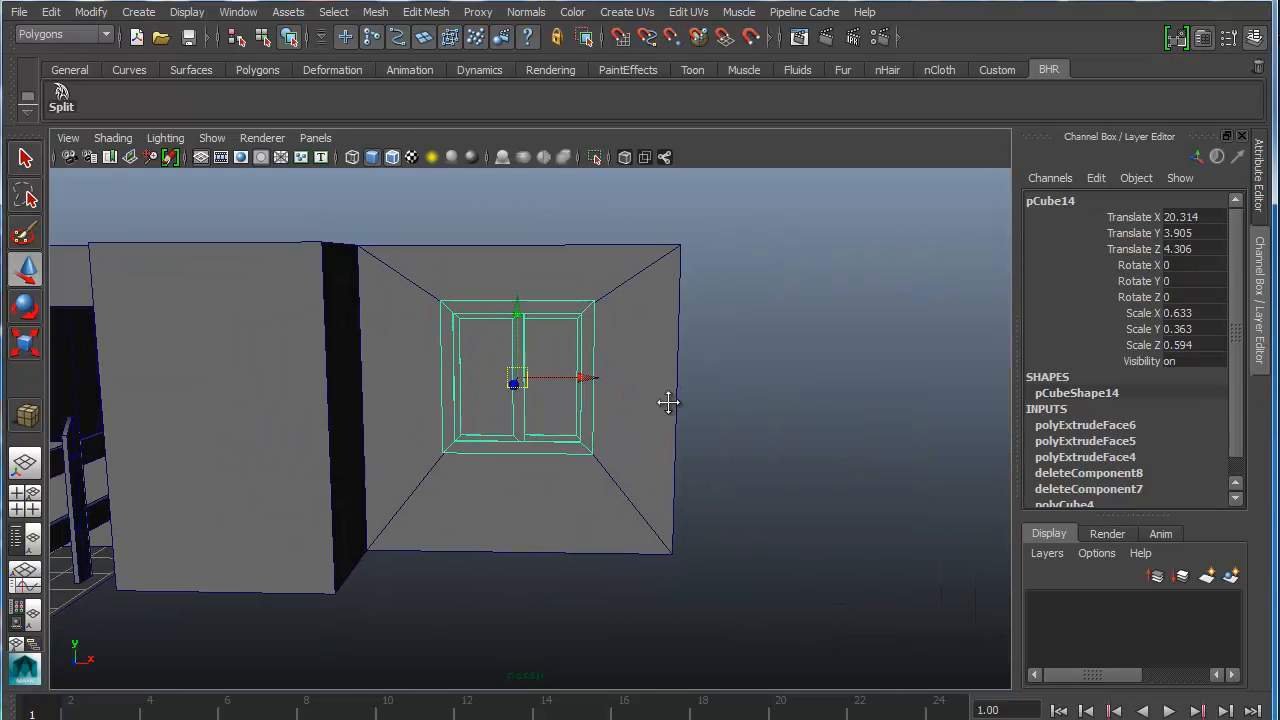
pyautogui.keyDown('alt'); pyautogui.moveTo(666, 400); pyautogui.dragTo(812, 393, button='middle'); pyautogui.keyUp('alt')
pyautogui.hotkey('ctrl', 'd')
pyautogui.moveTo(760, 381); pyautogui.dragTo(287, 385)
pyautogui.keyDown('alt'); pyautogui.moveTo(116, 330); pyautogui.dragTo(336, 357); pyautogui.keyUp('alt')
pyautogui.scroll(-5, 182, 345)
pyautogui.scroll(5, 446, 427)
pyautogui.keyDown('alt'); pyautogui.moveTo(362, 403); pyautogui.dragTo(331, 429); pyautogui.keyUp('alt')
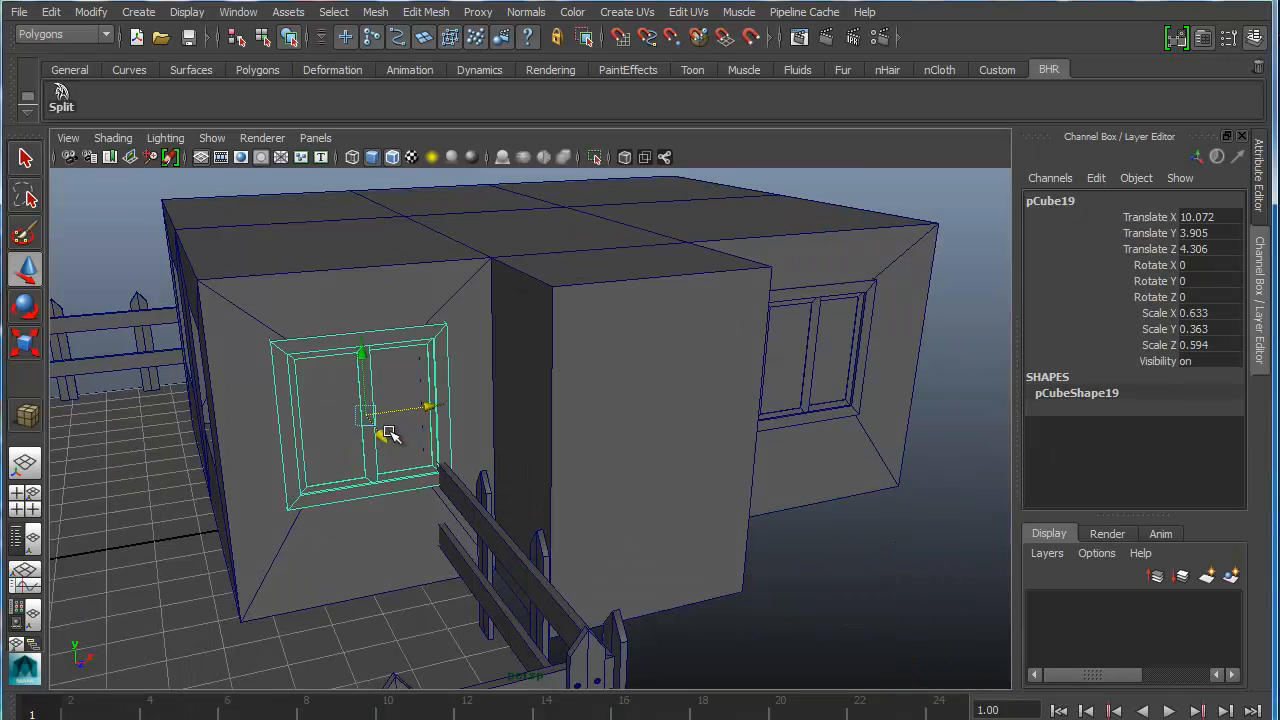
# Step: Duplicate that window, set Rotate Y to 90 and place the copy in the adjacent side wall's front opening, at Translate X 7.429, Z 1.382
pyautogui.moveTo(438, 408); pyautogui.dragTo(735, 333)
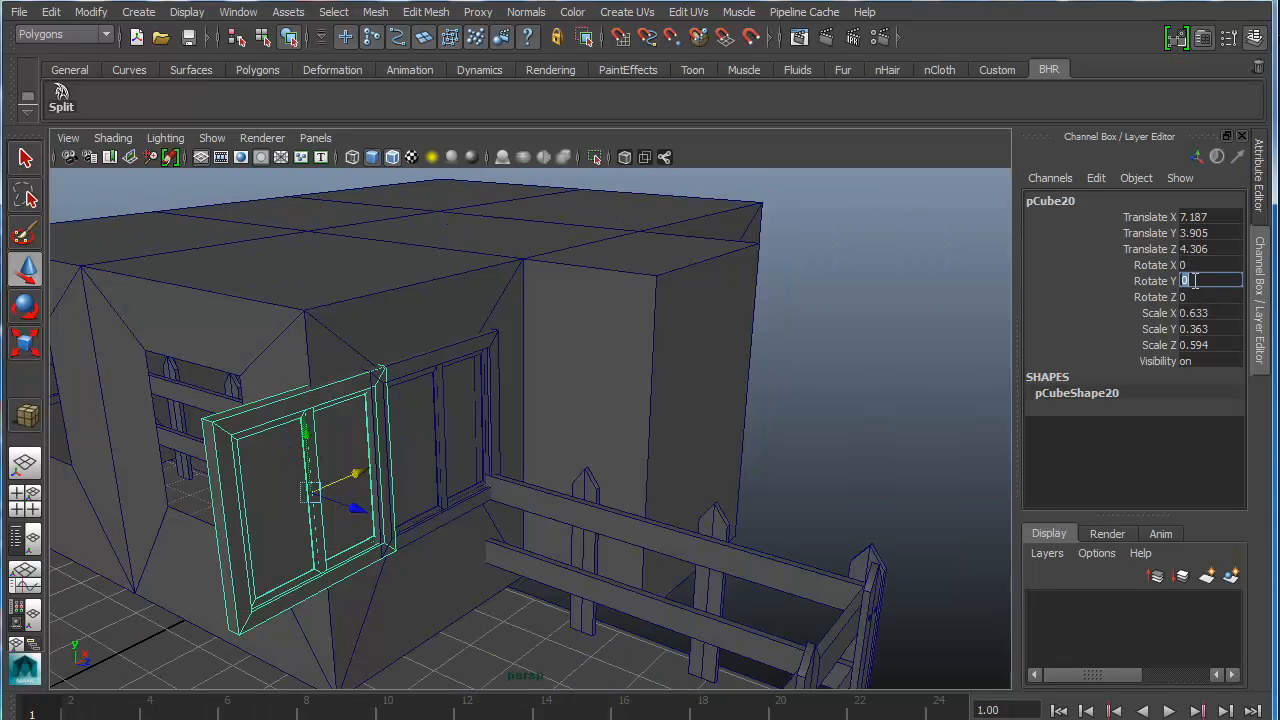
pyautogui.press('Return')
pyautogui.keyDown('alt'); pyautogui.moveTo(446, 465); pyautogui.dragTo(606, 453); pyautogui.keyUp('alt')
pyautogui.keyDown('alt'); pyautogui.moveTo(606, 453); pyautogui.dragTo(489, 486); pyautogui.keyUp('alt')
pyautogui.keyDown('alt'); pyautogui.moveTo(489, 486); pyautogui.dragTo(540, 451, button='right'); pyautogui.keyUp('alt')
pyautogui.keyDown('alt'); pyautogui.moveTo(540, 451); pyautogui.dragTo(534, 482); pyautogui.keyUp('alt')
# Step: Duplicate the side window and align the copy with the same wall's rear opening, at Translate Z -4.532
pyautogui.keyDown('alt'); pyautogui.moveTo(505, 530); pyautogui.dragTo(543, 388); pyautogui.keyUp('alt')
pyautogui.keyDown('alt'); pyautogui.moveTo(497, 448); pyautogui.dragTo(212, 283); pyautogui.keyUp('alt')
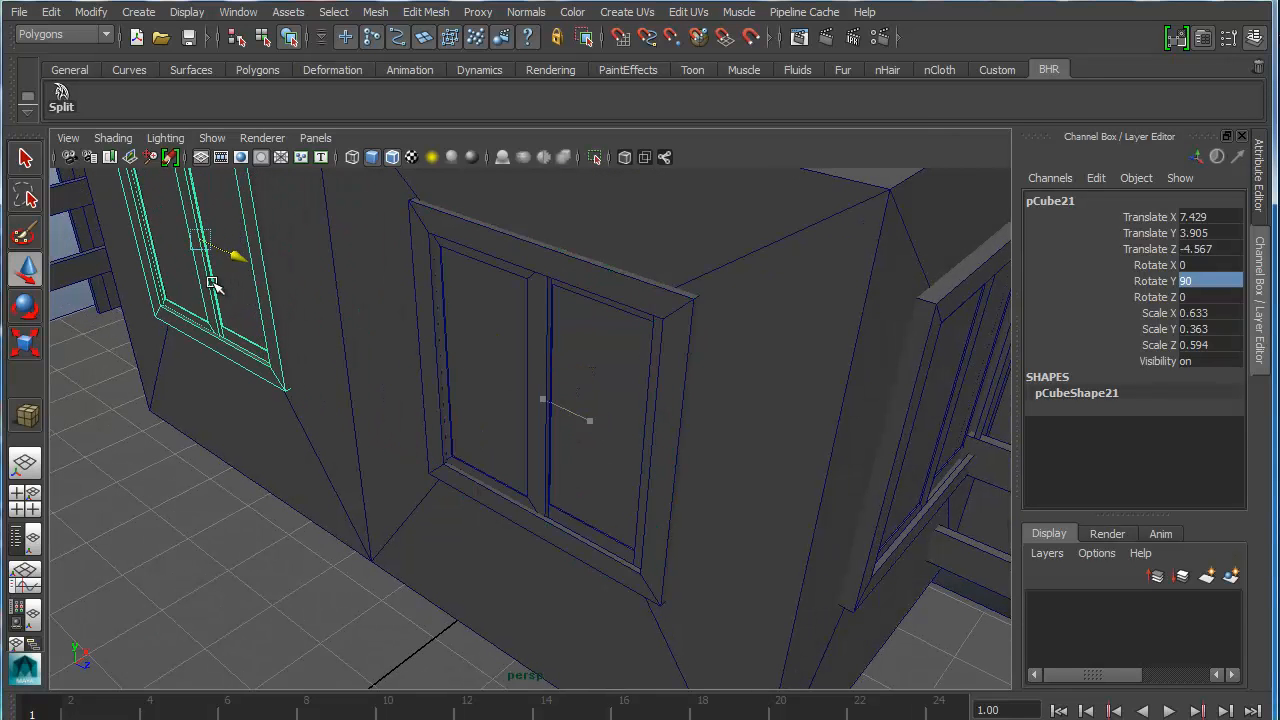
pyautogui.keyDown('alt'); pyautogui.moveTo(317, 411); pyautogui.dragTo(492, 354); pyautogui.keyUp('alt')
pyautogui.press('space')
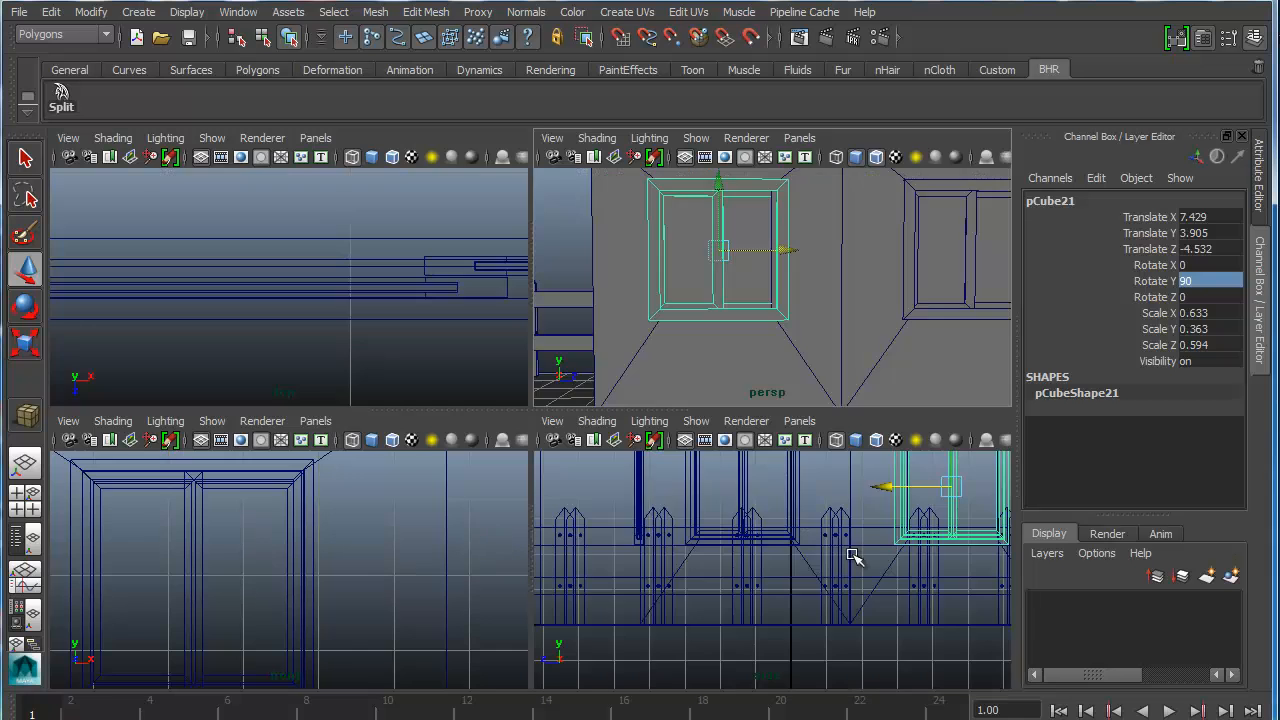
pyautogui.press('space')
pyautogui.keyDown('alt'); pyautogui.moveTo(765, 360); pyautogui.dragTo(554, 525, button='middle'); pyautogui.keyUp('alt')
pyautogui.scroll(4, 731, 440)
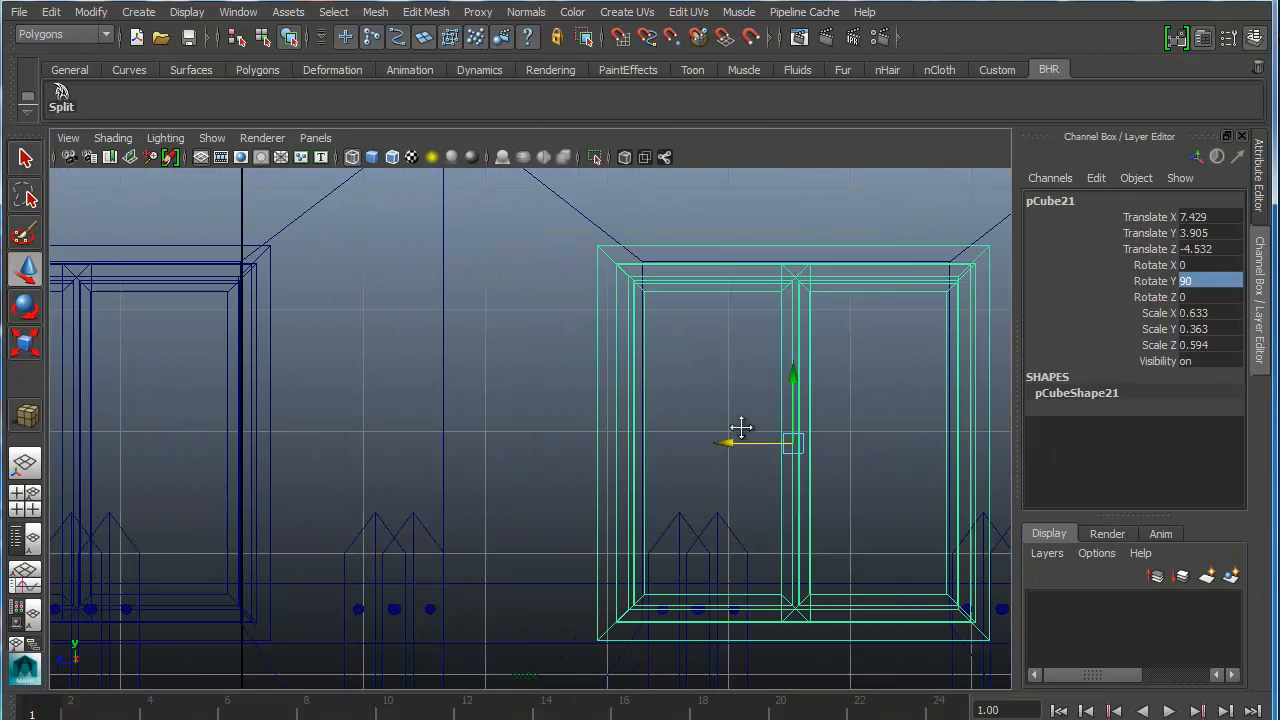
pyautogui.keyDown('alt'); pyautogui.moveTo(342, 460); pyautogui.dragTo(638, 457, button='middle'); pyautogui.keyUp('alt')
# Step: Realign the first side window with its opening in the side view, at Translate Z 1.316
pyautogui.click(376, 240)
pyautogui.keyDown('alt'); pyautogui.moveTo(378, 366); pyautogui.dragTo(427, 374, button='middle'); pyautogui.keyUp('alt')
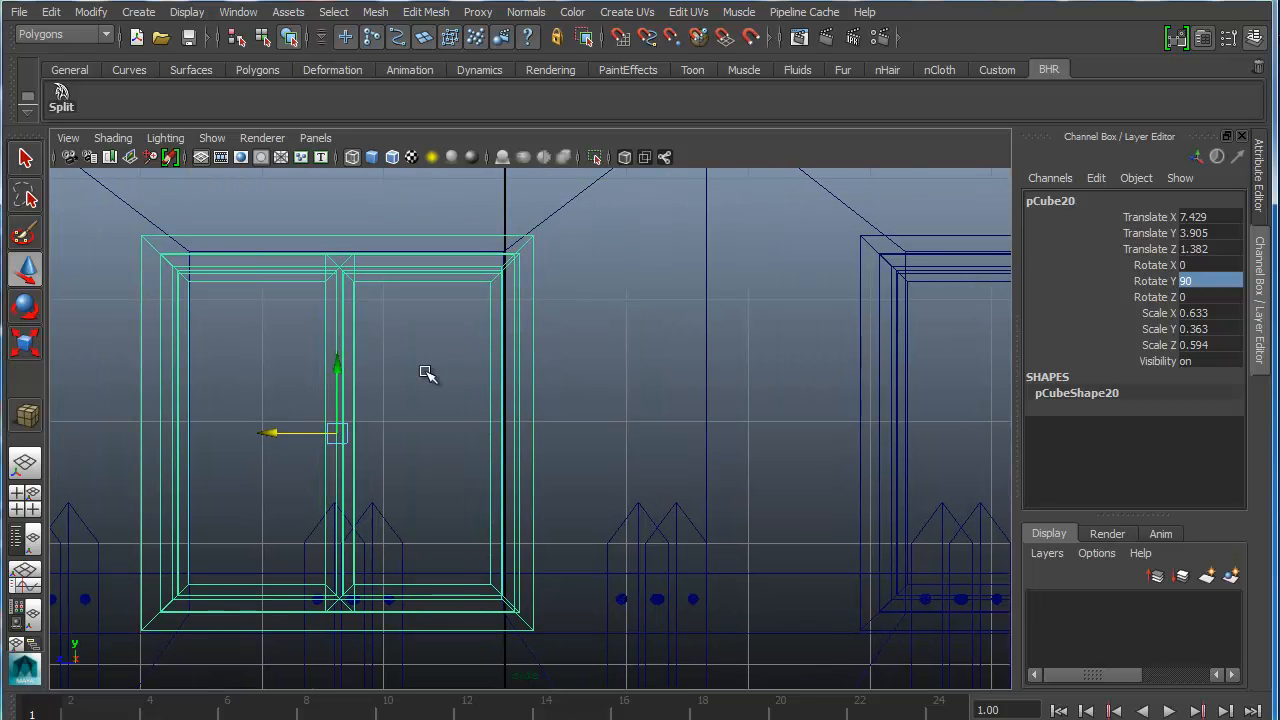
pyautogui.moveTo(271, 432); pyautogui.dragTo(280, 432)
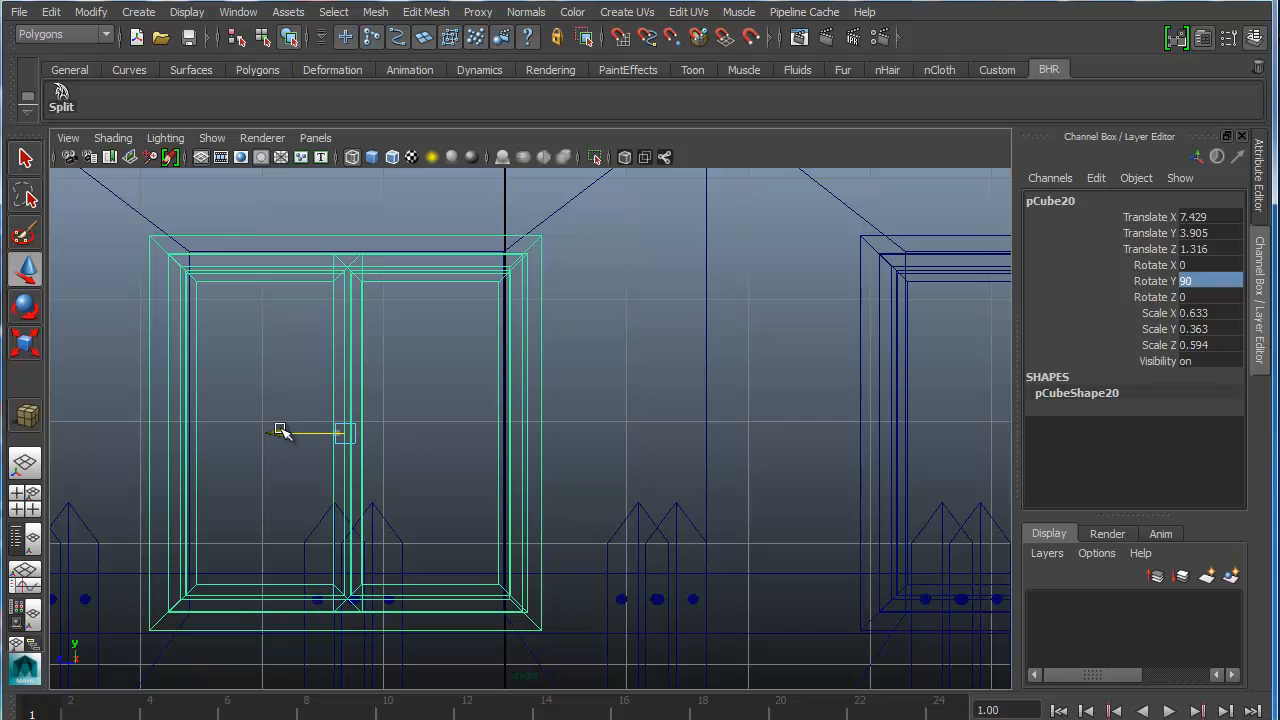
pyautogui.press('space')
pyautogui.press('space')
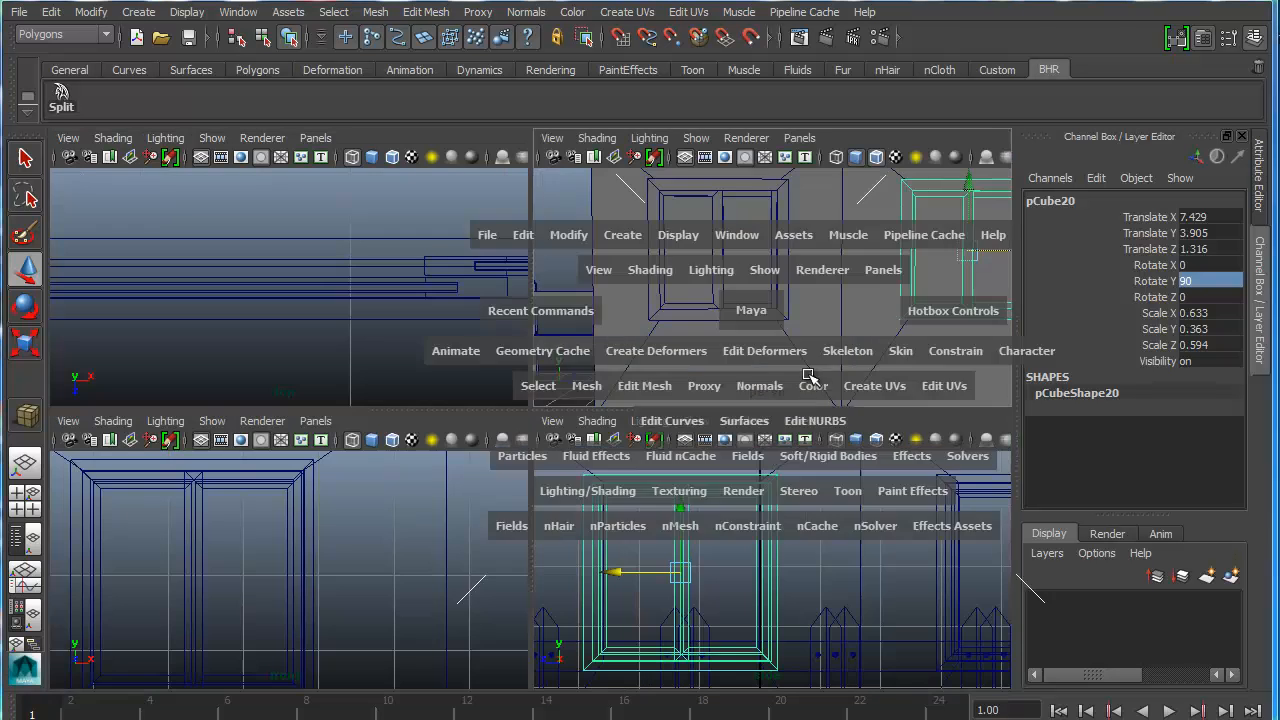
# Step: Duplicate both side-wall windows together and move the copies along X to the openings of the opposite side wall
pyautogui.keyDown('alt'); pyautogui.moveTo(753, 417); pyautogui.dragTo(563, 358); pyautogui.keyUp('alt')
pyautogui.scroll(3, 455, 263)
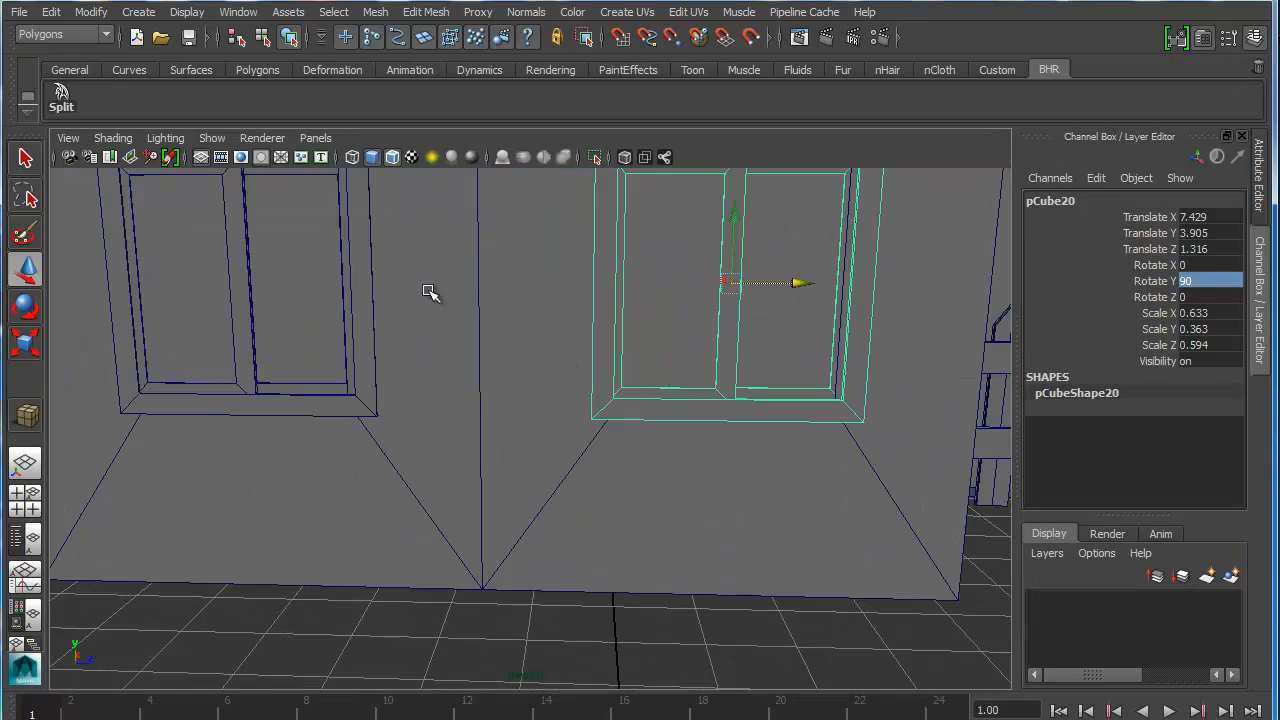
pyautogui.keyDown('alt'); pyautogui.moveTo(402, 268); pyautogui.dragTo(447, 332, button='middle'); pyautogui.keyUp('alt')
pyautogui.keyDown('shift'); pyautogui.click(417, 282); pyautogui.keyUp('shift')
pyautogui.scroll(-5, 514, 329)
pyautogui.keyDown('alt'); pyautogui.moveTo(514, 329); pyautogui.dragTo(772, 371); pyautogui.keyUp('alt')
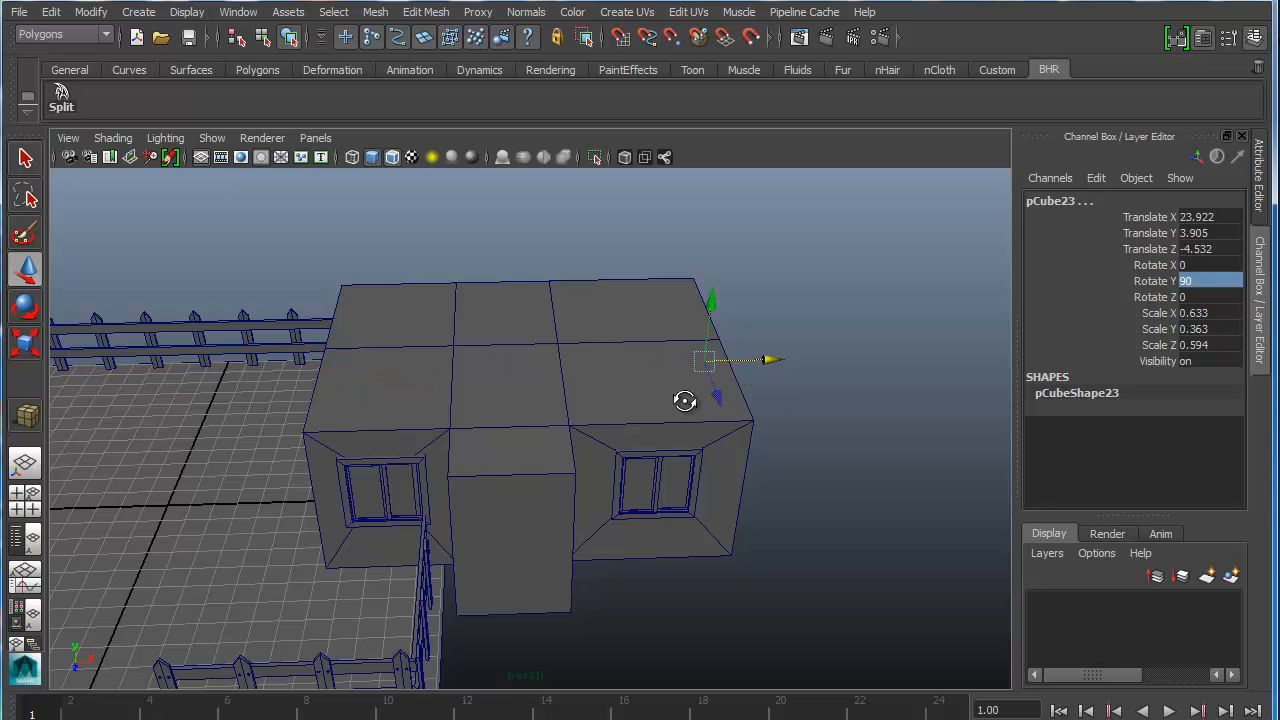
pyautogui.keyDown('alt'); pyautogui.moveTo(686, 400); pyautogui.dragTo(590, 410); pyautogui.keyUp('alt')
pyautogui.scroll(4, 771, 452)
pyautogui.keyDown('alt'); pyautogui.moveTo(771, 452); pyautogui.dragTo(561, 451); pyautogui.keyUp('alt')
pyautogui.scroll(4, 561, 451)
pyautogui.moveTo(655, 360); pyautogui.dragTo(310, 435)
pyautogui.keyDown('alt'); pyautogui.moveTo(90, 425); pyautogui.dragTo(463, 429, button='middle'); pyautogui.keyUp('alt')
# Step: Duplicate both front windows together and move the copies to the back wall's openings, at Translate Z -7.495
pyautogui.keyDown('alt'); pyautogui.moveTo(446, 394); pyautogui.dragTo(700, 405); pyautogui.keyUp('alt')
pyautogui.click(649, 289)
pyautogui.keyDown('alt'); pyautogui.moveTo(349, 366); pyautogui.dragTo(560, 369, button='middle'); pyautogui.keyUp('alt')
pyautogui.keyDown('shift'); pyautogui.click(297, 349); pyautogui.keyUp('shift')
pyautogui.keyDown('alt'); pyautogui.moveTo(502, 449); pyautogui.dragTo(395, 458); pyautogui.keyUp('alt')
pyautogui.scroll(-5, 500, 488)
pyautogui.keyDown('alt'); pyautogui.moveTo(506, 491); pyautogui.dragTo(508, 446); pyautogui.keyUp('alt')
pyautogui.keyDown('alt'); pyautogui.moveTo(508, 446); pyautogui.dragTo(757, 489, button='right'); pyautogui.keyUp('alt')
pyautogui.keyDown('alt'); pyautogui.moveTo(757, 489); pyautogui.dragTo(455, 447, button='middle'); pyautogui.keyUp('alt')
pyautogui.moveTo(616, 392); pyautogui.dragTo(414, 560)
pyautogui.keyDown('alt'); pyautogui.moveTo(568, 548); pyautogui.dragTo(538, 528); pyautogui.keyUp('alt')
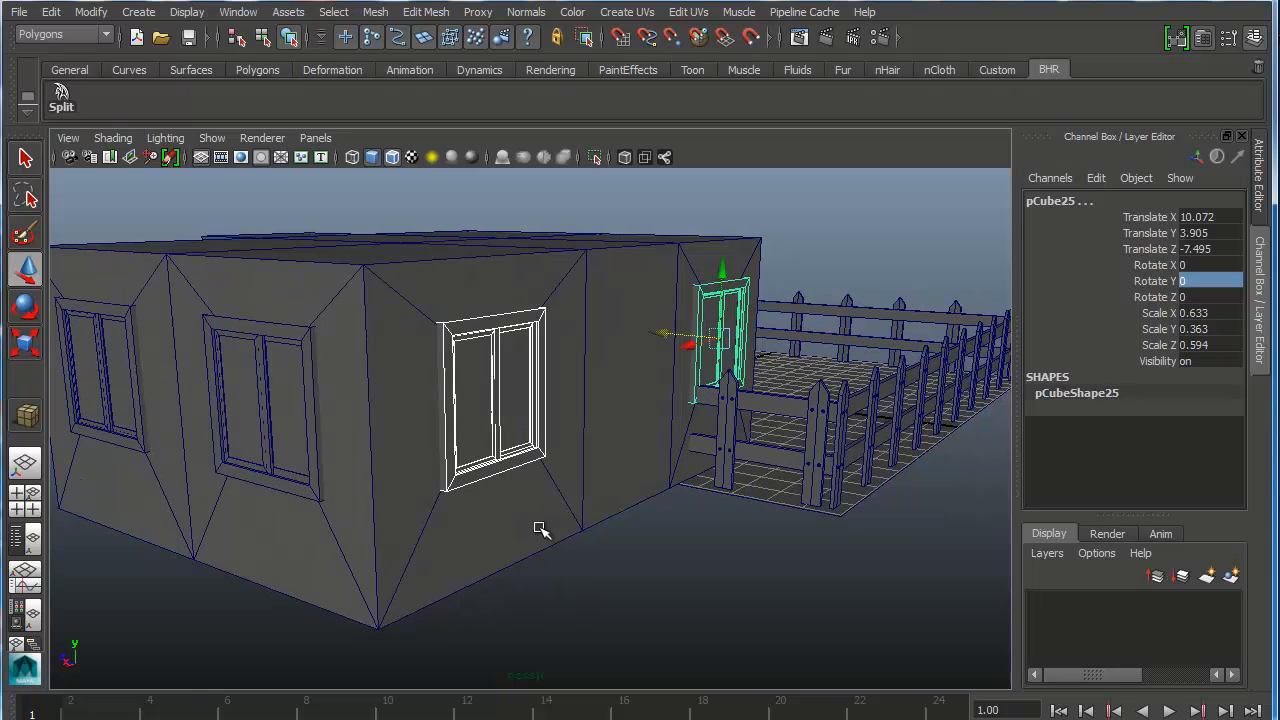
# Step: Select the windows on all walls plus the house body, and parent the windows to the house body
pyautogui.keyDown('alt'); pyautogui.moveTo(328, 397); pyautogui.dragTo(163, 337); pyautogui.keyUp('alt')
pyautogui.click(163, 395)
pyautogui.keyDown('alt'); pyautogui.moveTo(163, 395); pyautogui.dragTo(370, 400); pyautogui.keyUp('alt')
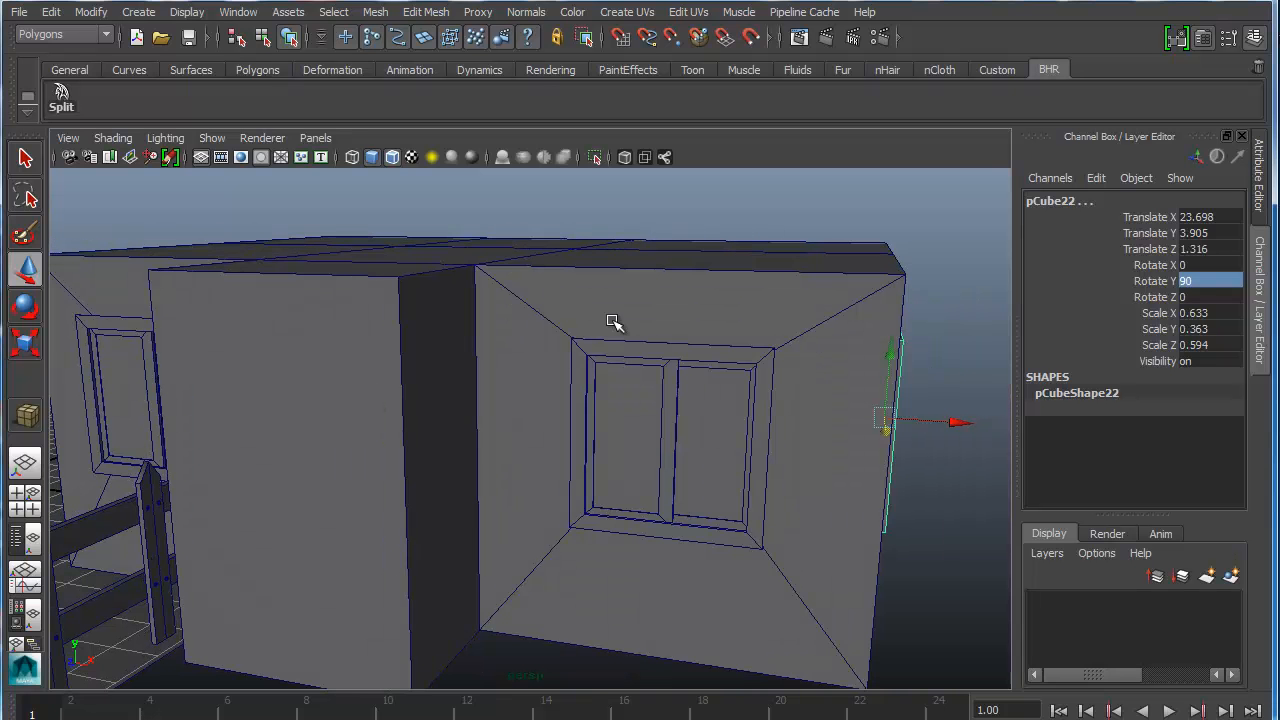
pyautogui.click(645, 345)
pyautogui.keyDown('alt'); pyautogui.moveTo(645, 345); pyautogui.dragTo(454, 374); pyautogui.keyUp('alt')
pyautogui.keyDown('shift'); pyautogui.click(483, 334); pyautogui.keyUp('shift')
pyautogui.keyDown('shift'); pyautogui.click(718, 316); pyautogui.keyUp('shift')
pyautogui.keyDown('shift'); pyautogui.click(491, 338); pyautogui.keyUp('shift')
pyautogui.keyDown('alt'); pyautogui.moveTo(520, 320); pyautogui.dragTo(452, 331); pyautogui.keyUp('alt')
pyautogui.click(665, 262)
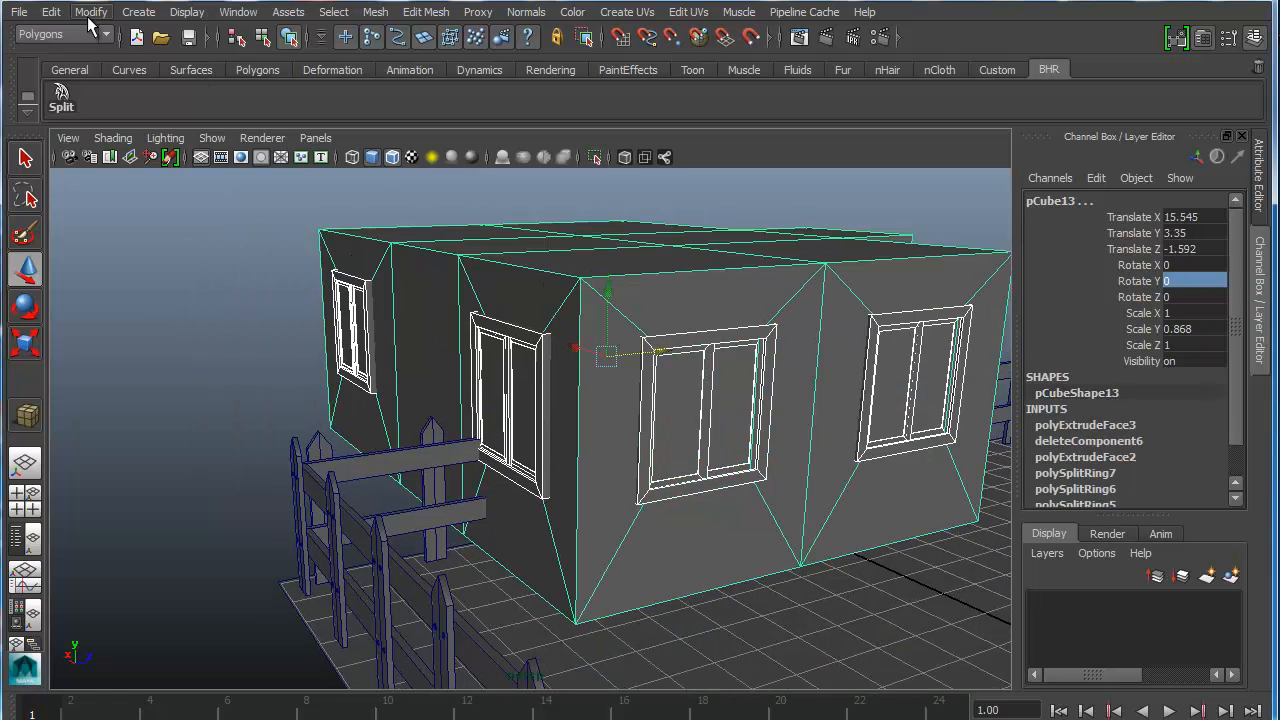
pyautogui.click(51, 12)
pyautogui.click(112, 584)
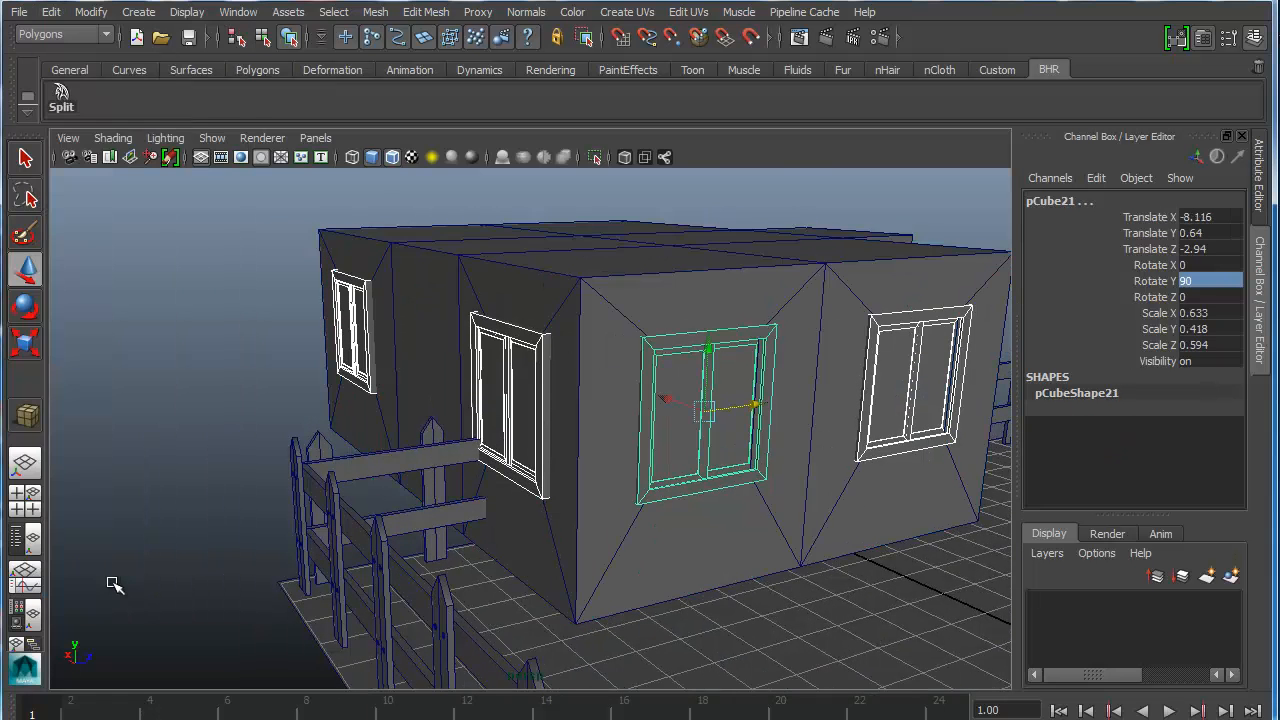
# Step: Duplicate the house body with its windows and raise the copy as a second storey, at Translate Y 10.117
pyautogui.keyDown('alt'); pyautogui.moveTo(651, 361); pyautogui.dragTo(607, 366); pyautogui.keyUp('alt')
pyautogui.click(746, 312)
pyautogui.keyDown('alt'); pyautogui.moveTo(746, 350); pyautogui.dragTo(502, 415); pyautogui.keyUp('alt')
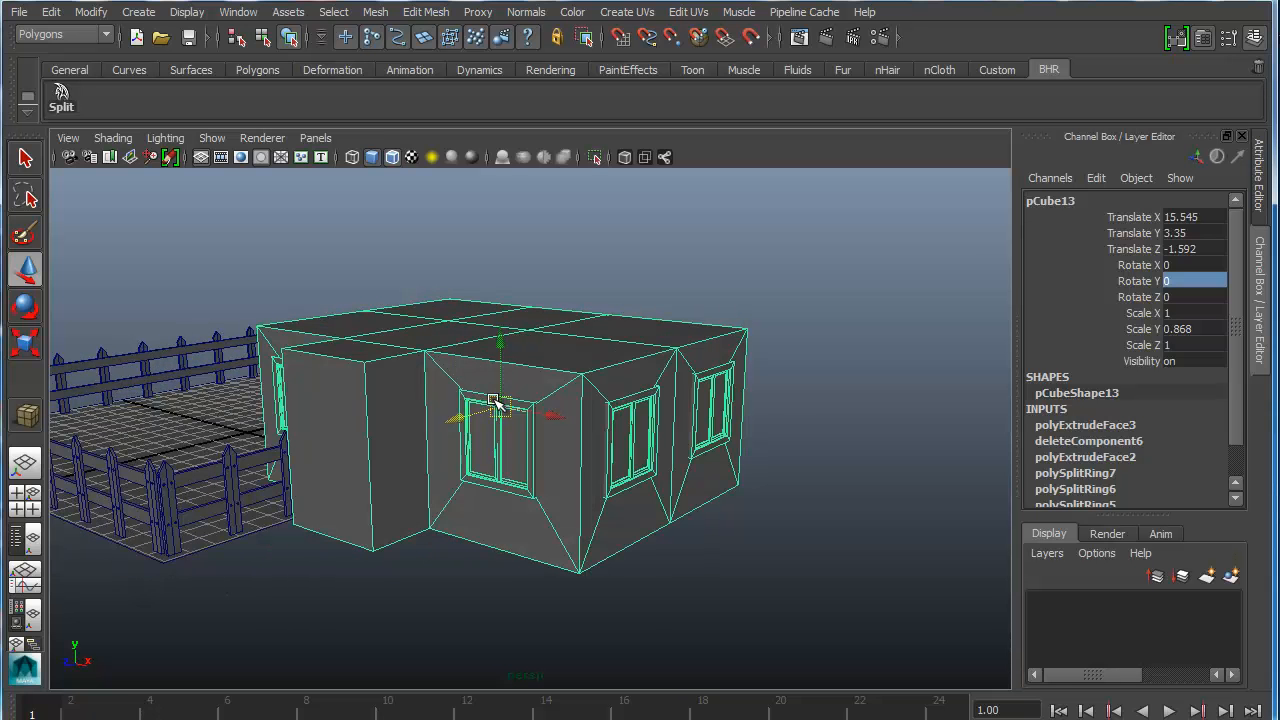
pyautogui.keyDown('alt'); pyautogui.moveTo(459, 356); pyautogui.dragTo(507, 346, button='middle'); pyautogui.keyUp('alt')
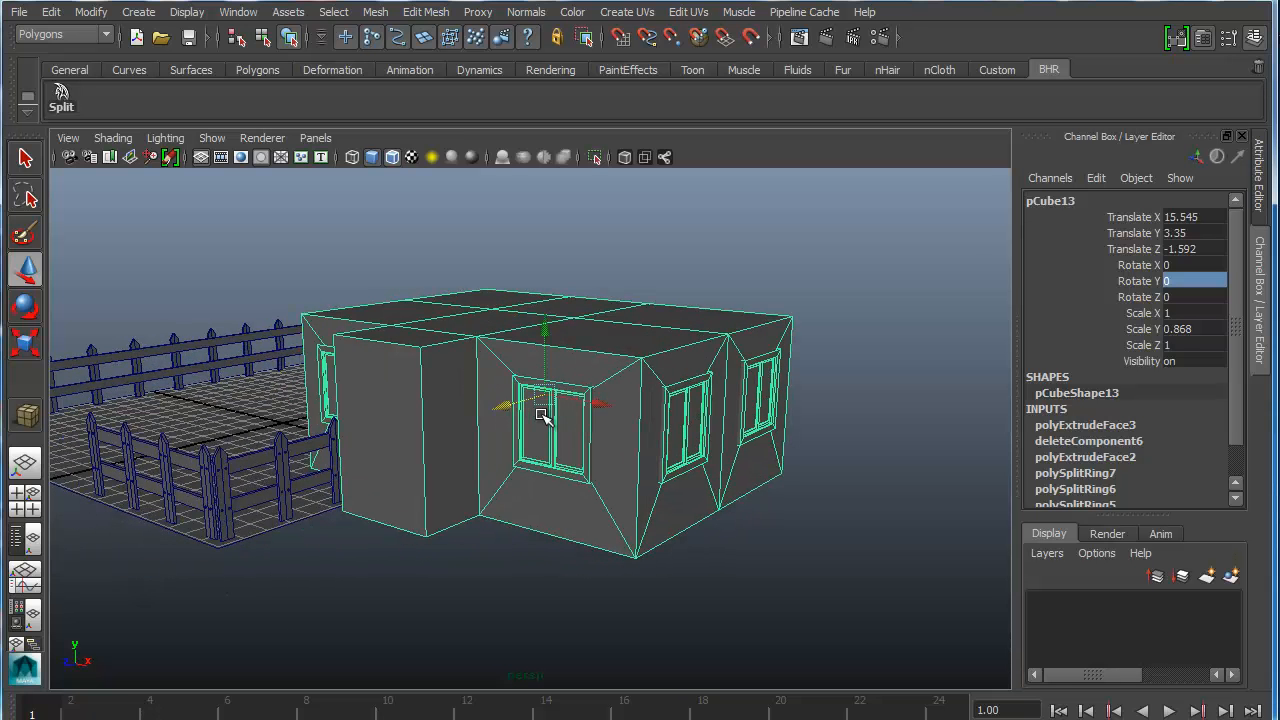
pyautogui.hotkey('ctrl', 'd')
pyautogui.moveTo(545, 325); pyautogui.dragTo(540, 157)
pyautogui.keyDown('alt'); pyautogui.moveTo(536, 334); pyautogui.dragTo(507, 326); pyautogui.keyUp('alt')
pyautogui.scroll(2, 452, 378)
pyautogui.scroll(2, 455, 395)
pyautogui.keyDown('alt'); pyautogui.moveTo(459, 399); pyautogui.dragTo(385, 379); pyautogui.keyUp('alt')
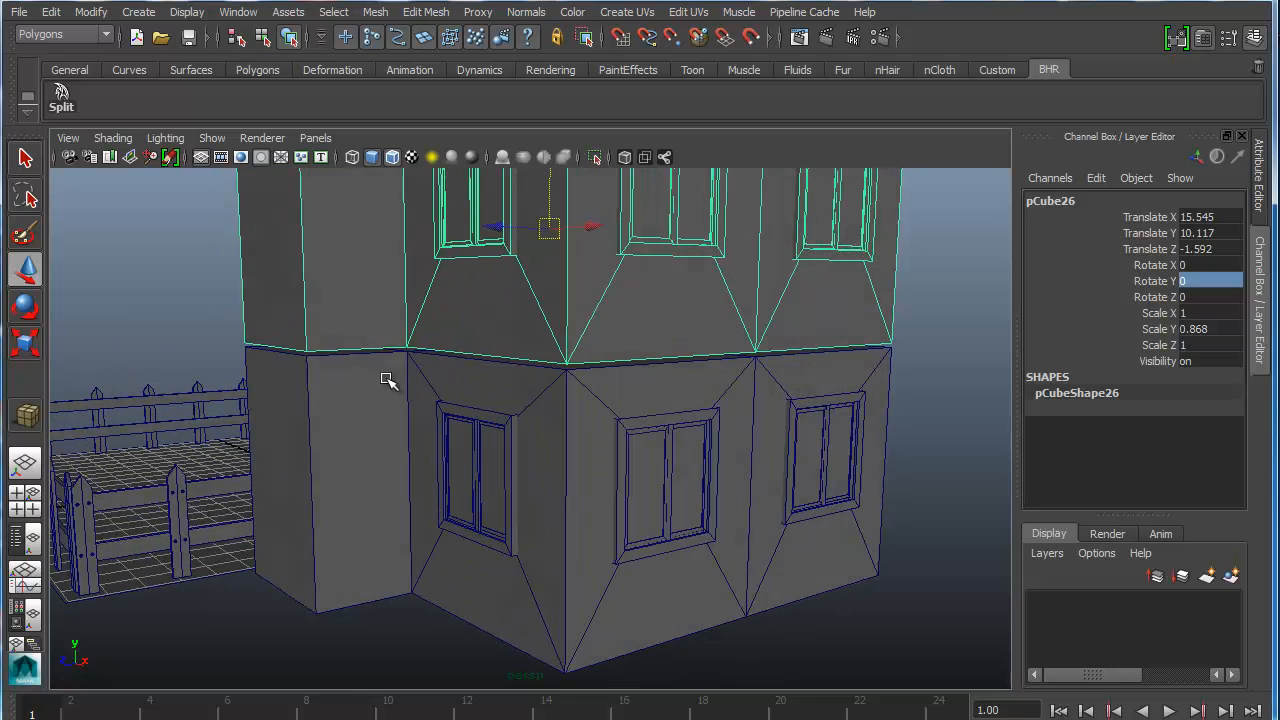
pyautogui.keyDown('alt'); pyautogui.moveTo(624, 334); pyautogui.dragTo(548, 333); pyautogui.keyUp('alt')
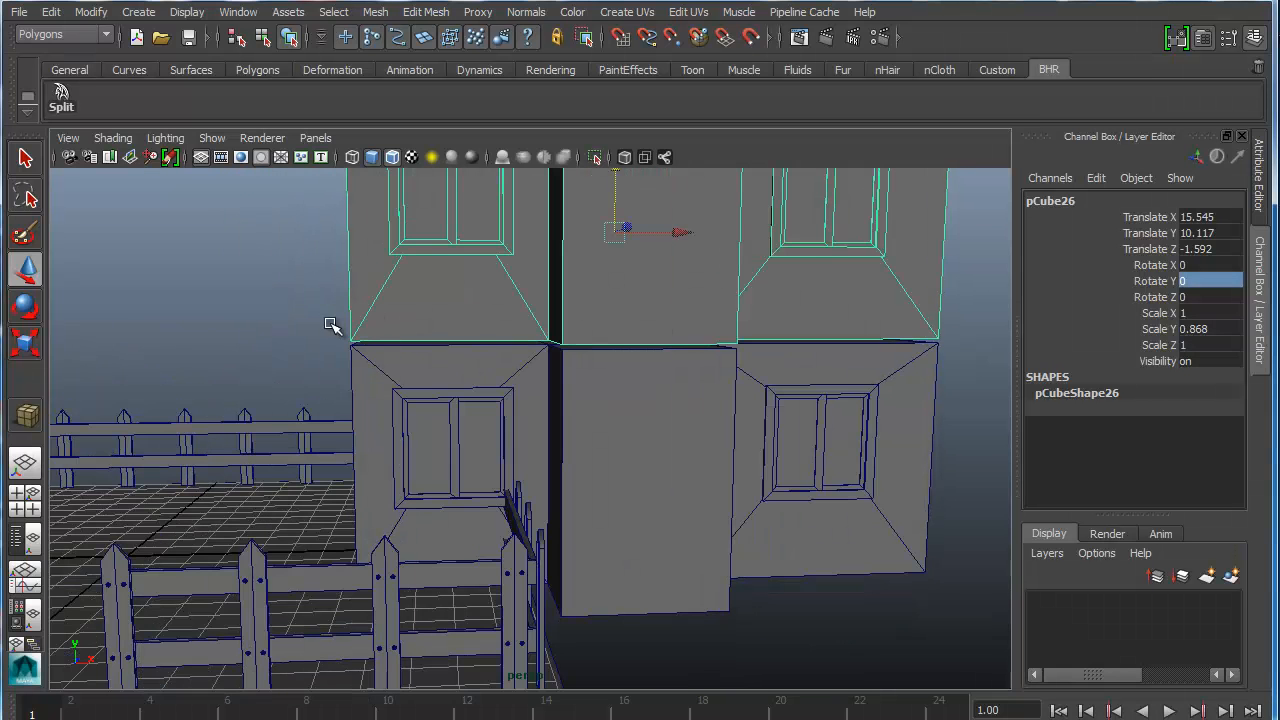
pyautogui.keyDown('alt'); pyautogui.moveTo(337, 327); pyautogui.dragTo(495, 375); pyautogui.keyUp('alt')
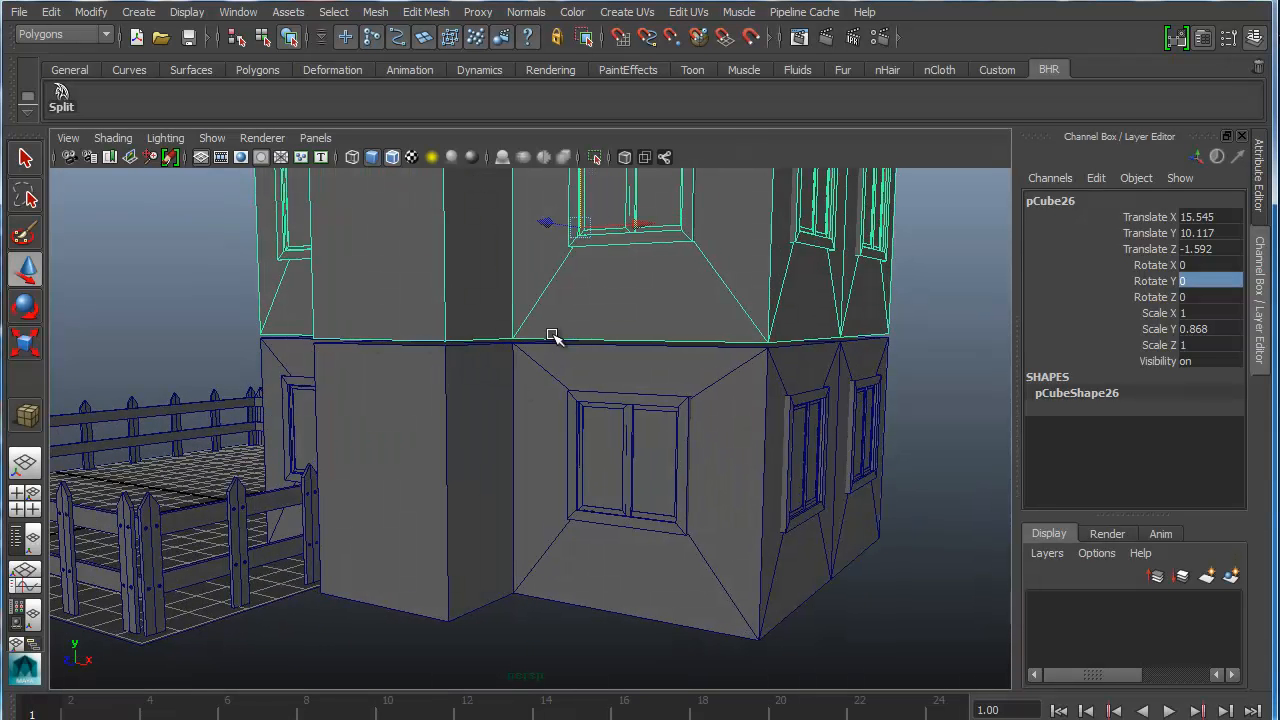
# Step: Sketch a horizontal band outline around the joint between the two storeys with the Grease Pencil
pyautogui.click(170, 158)
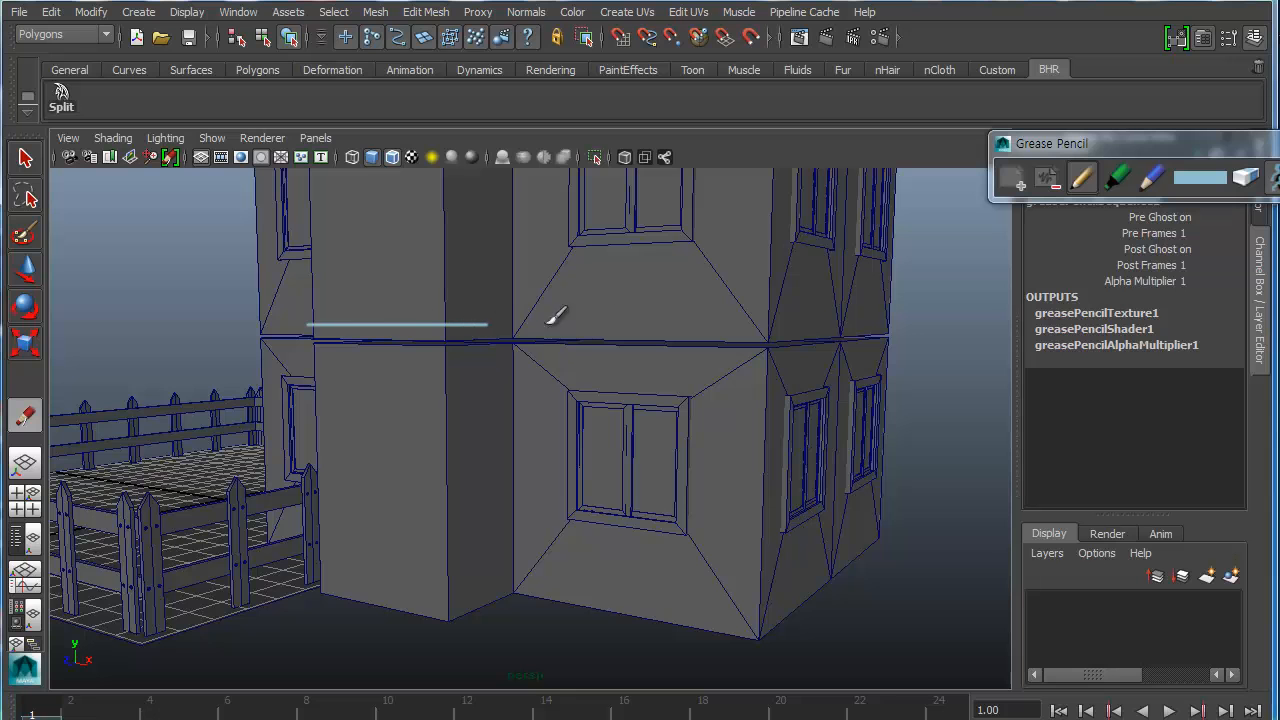
pyautogui.moveTo(672, 341); pyautogui.dragTo(378, 341)
pyautogui.moveTo(285, 321); pyautogui.dragTo(620, 324)
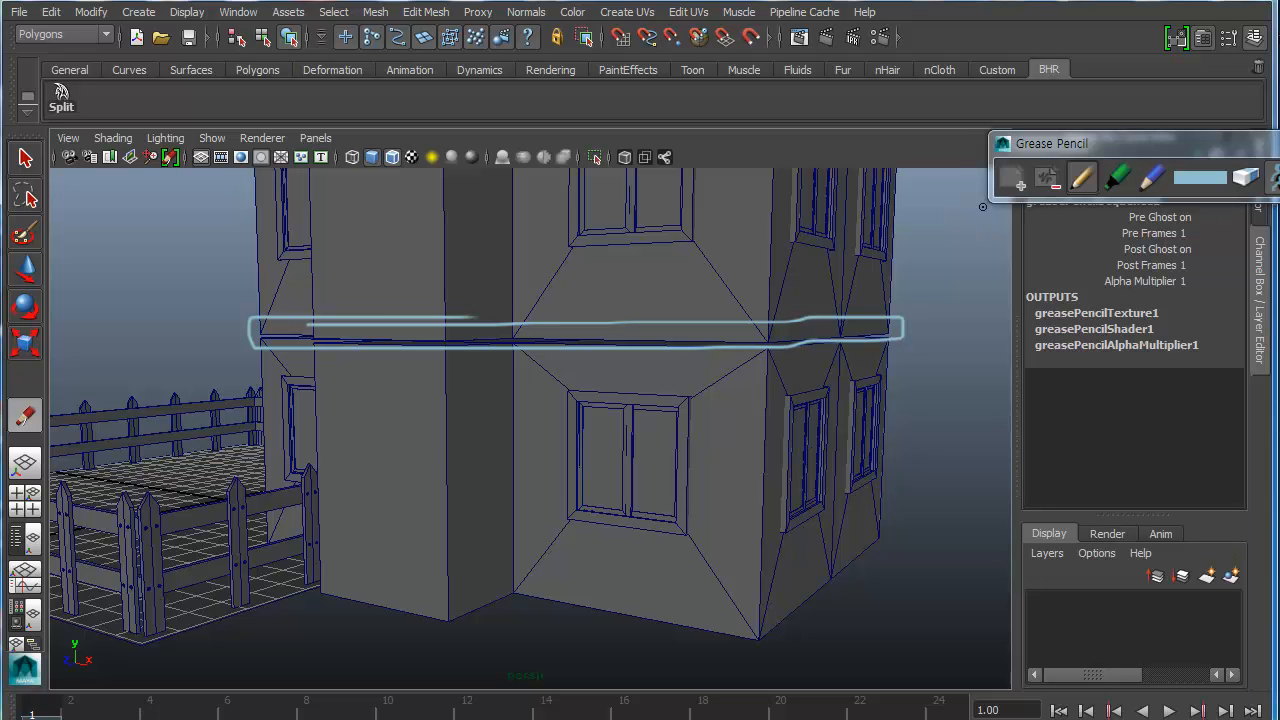
# Step: Delete the grease pencil markup around the line between the two floors and return to the Select tool
pyautogui.click(1046, 185)
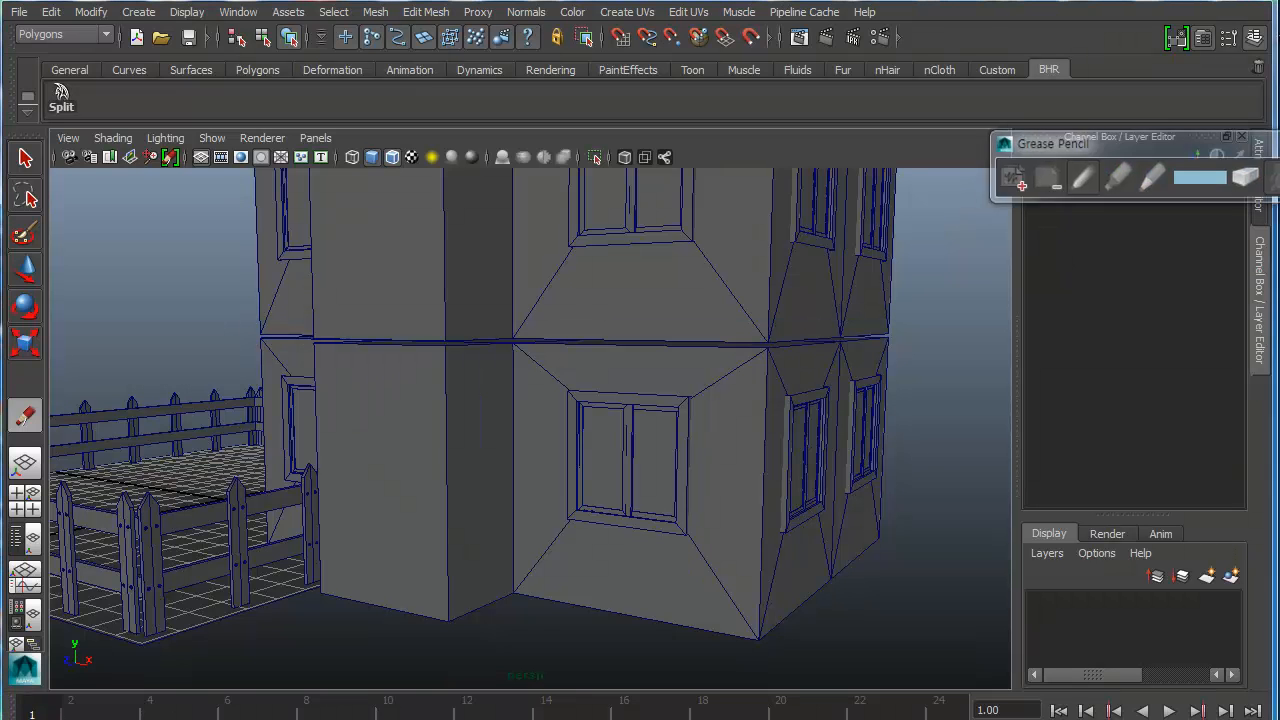
pyautogui.keyDown('alt'); pyautogui.moveTo(696, 351); pyautogui.dragTo(630, 345); pyautogui.keyUp('alt')
pyautogui.click(25, 158)
# Step: Select the ground-floor block of the house and switch it to face selection
pyautogui.keyDown('alt'); pyautogui.moveTo(380, 290); pyautogui.dragTo(240, 248); pyautogui.keyUp('alt')
pyautogui.keyDown('alt'); pyautogui.moveTo(333, 273); pyautogui.dragTo(382, 297); pyautogui.keyUp('alt')
pyautogui.click(382, 297)
pyautogui.keyDown('alt'); pyautogui.moveTo(411, 345); pyautogui.dragTo(411, 346); pyautogui.keyUp('alt')
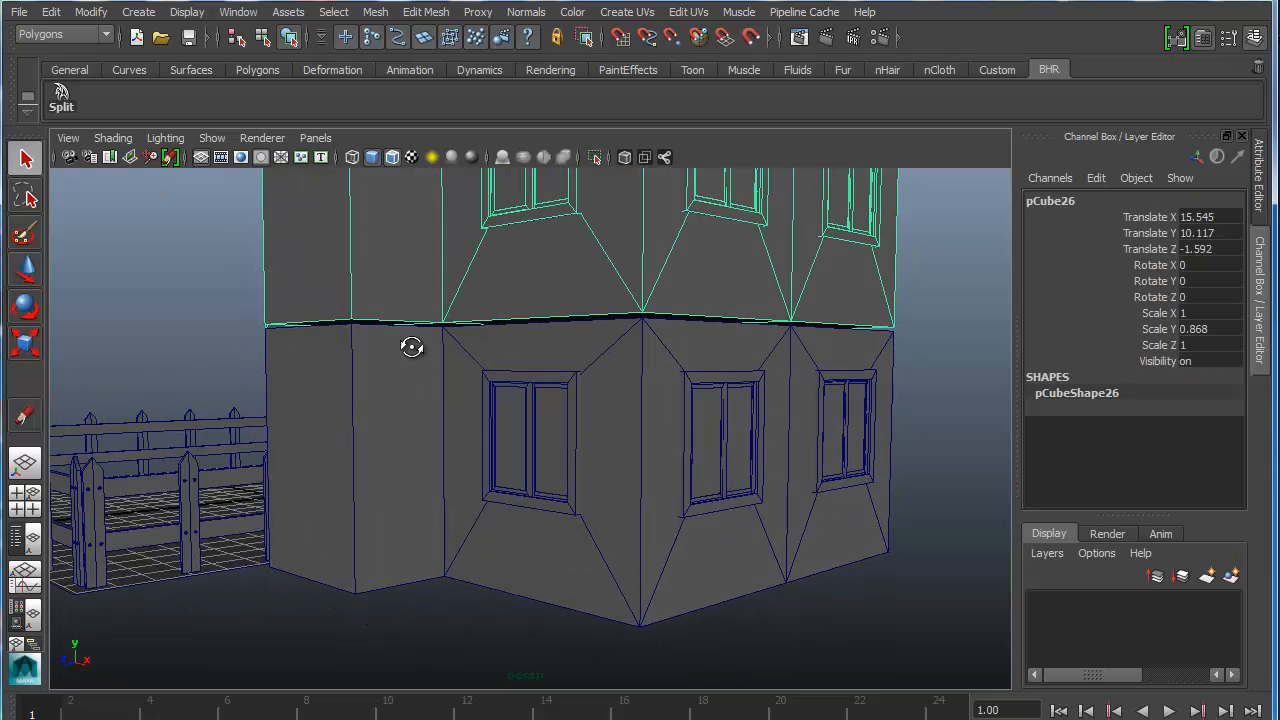
pyautogui.click(415, 370)
pyautogui.moveTo(403, 339); pyautogui.dragTo(391, 376, button='right')
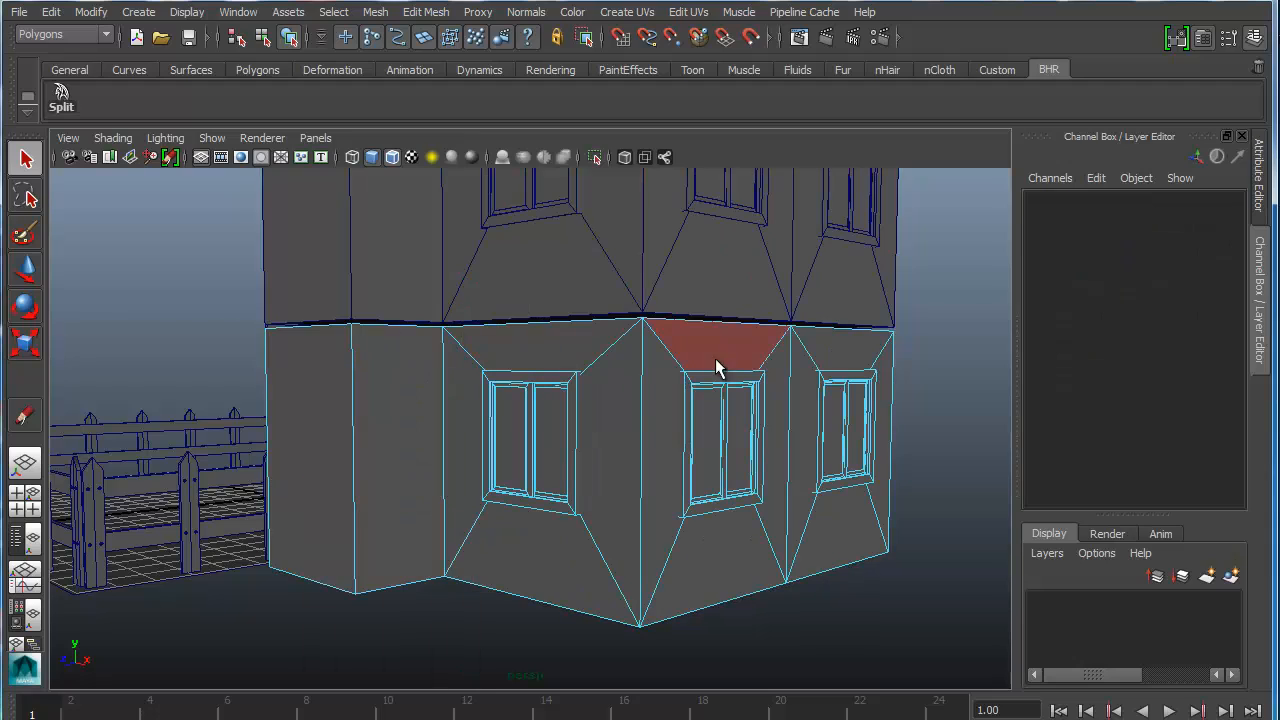
# Step: Display the scene in wireframe and select only the top faces of the ground-floor block
pyautogui.press('4')
pyautogui.moveTo(723, 354)
pyautogui.keyDown('alt'); pyautogui.mouseDown()
pyautogui.moveTo(686, 383)
pyautogui.moveTo(714, 397)
pyautogui.moveTo(700, 392)
pyautogui.mouseUp(); pyautogui.keyUp('alt')
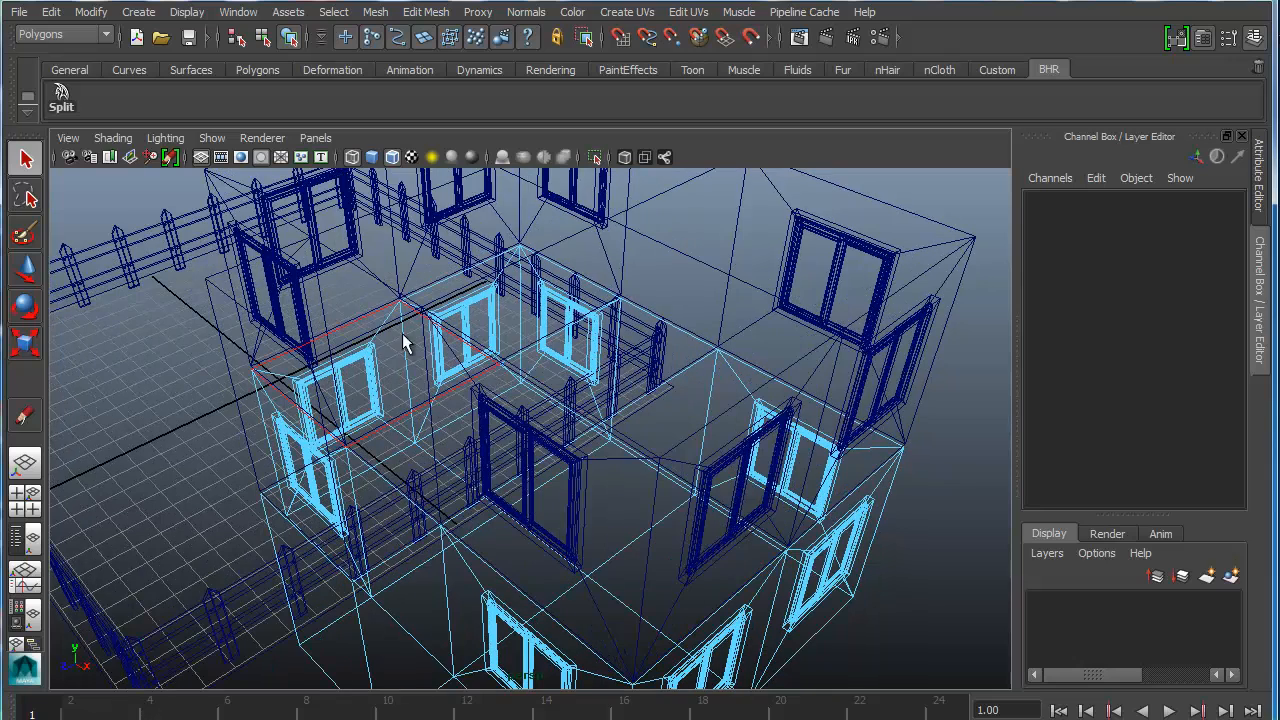
pyautogui.click(394, 352)
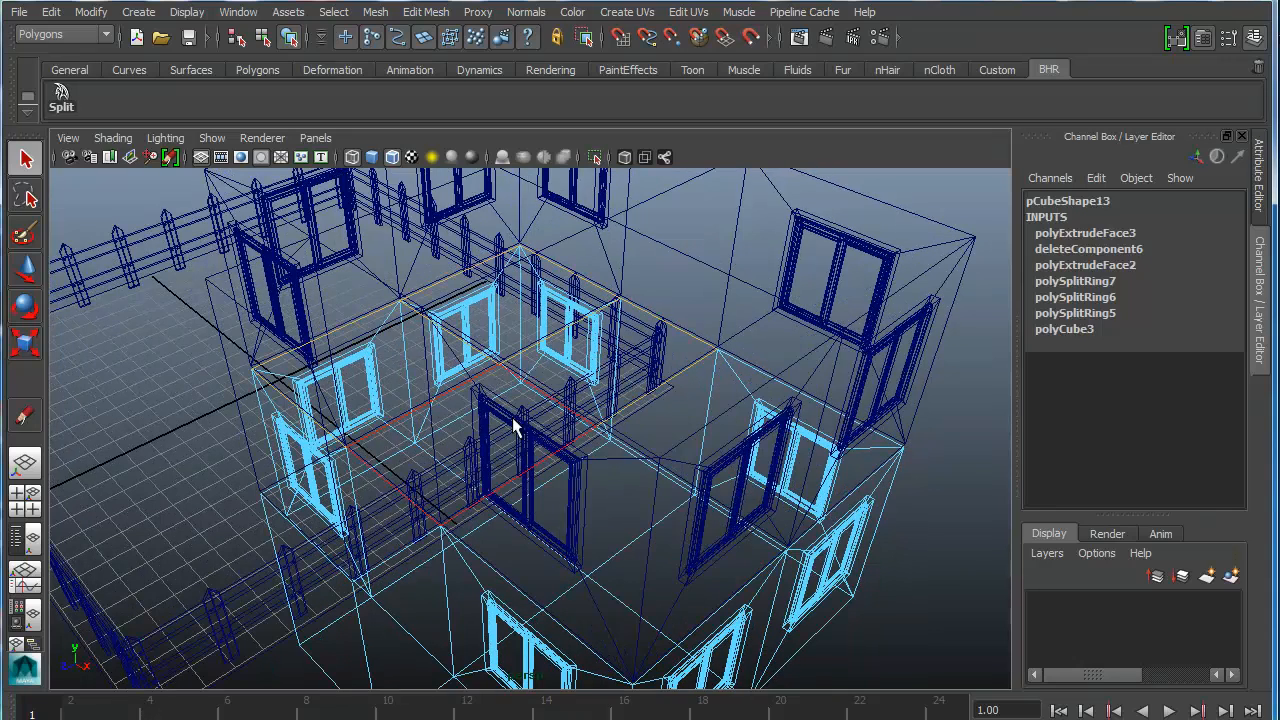
pyautogui.moveTo(709, 445)
pyautogui.keyDown('alt'); pyautogui.mouseDown()
pyautogui.moveTo(626, 466)
pyautogui.moveTo(651, 449)
pyautogui.moveTo(692, 452)
pyautogui.mouseUp(); pyautogui.keyUp('alt')
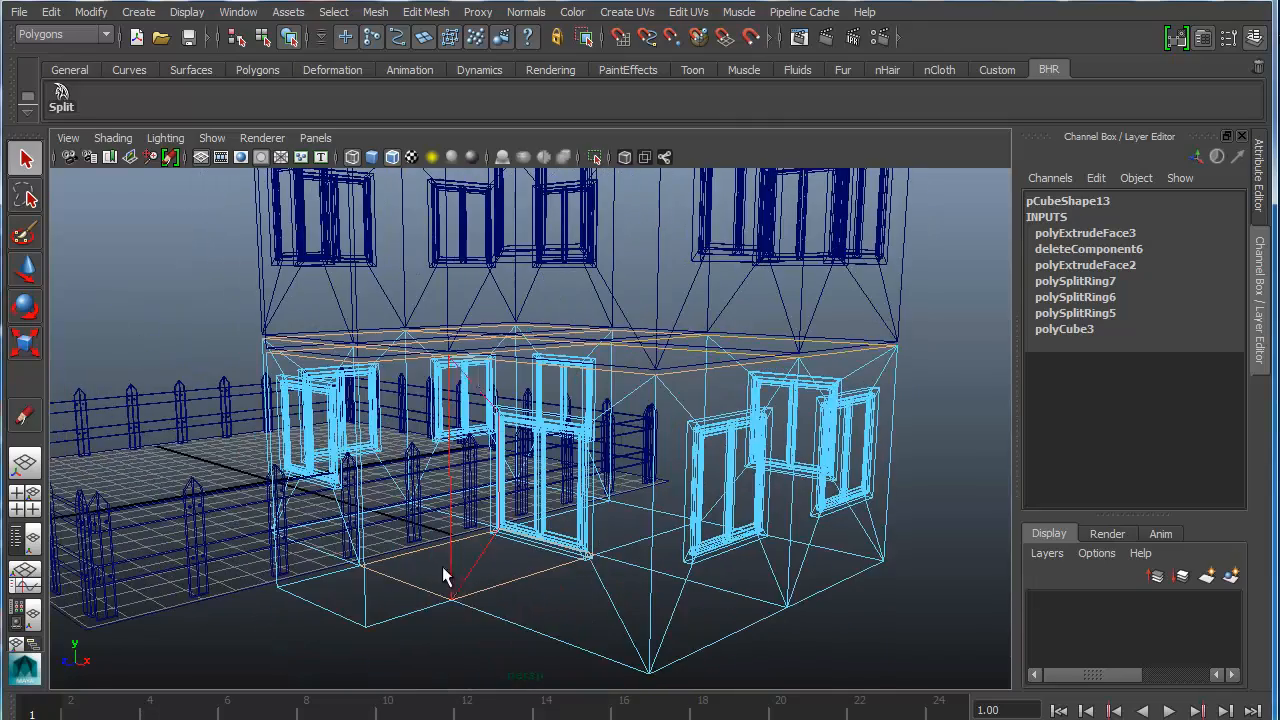
pyautogui.keyDown('alt'); pyautogui.moveTo(474, 614); pyautogui.dragTo(467, 505); pyautogui.keyUp('alt')
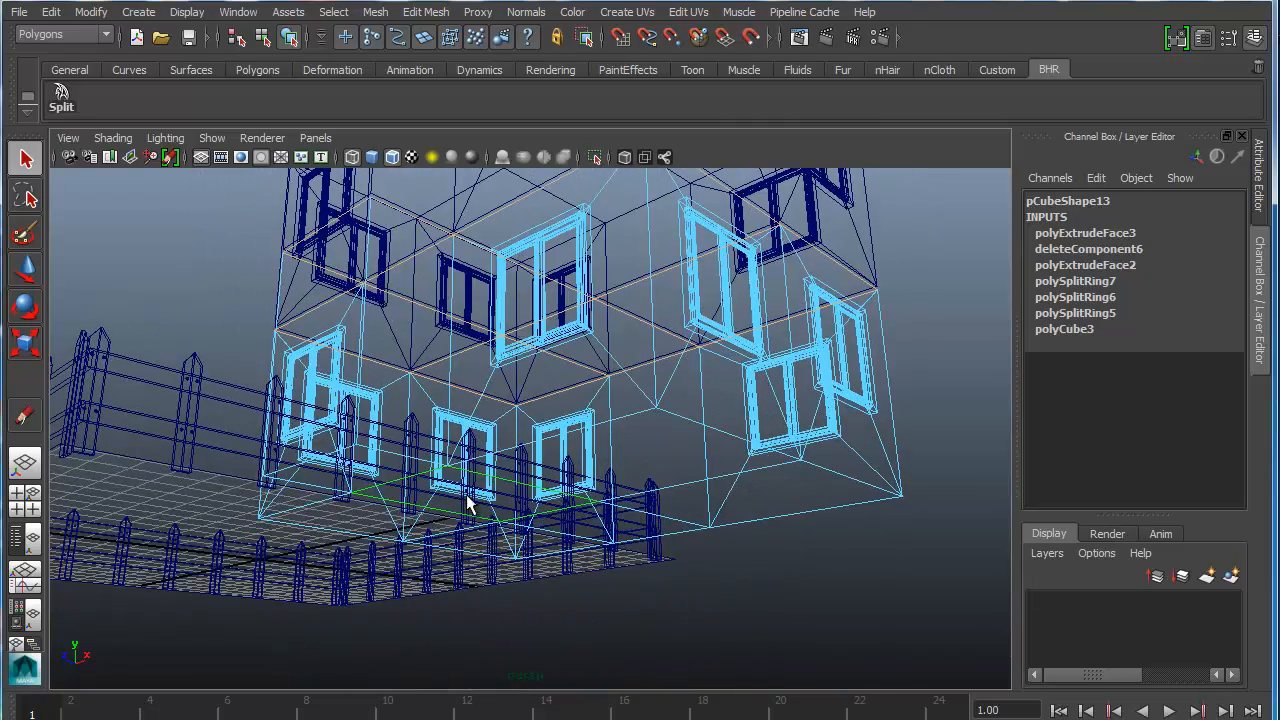
pyautogui.keyDown('alt'); pyautogui.moveTo(575, 490); pyautogui.dragTo(643, 593); pyautogui.keyUp('alt')
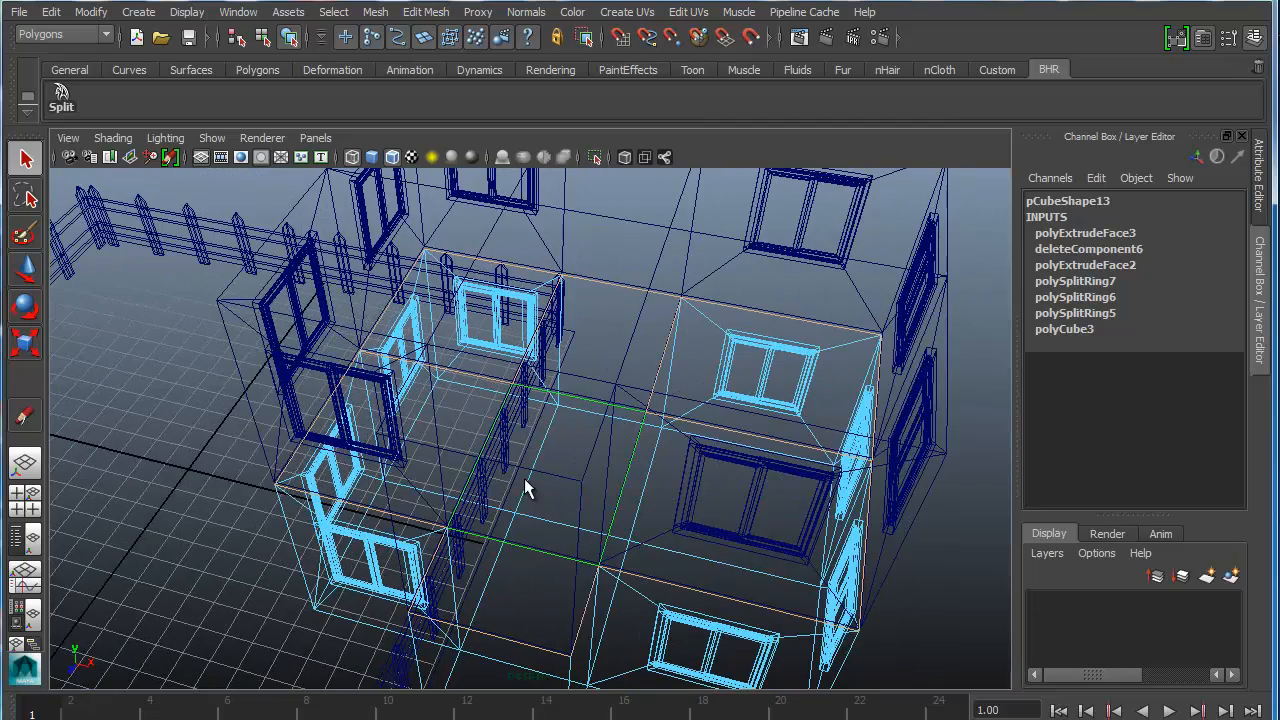
pyautogui.keyDown('alt'); pyautogui.moveTo(668, 480); pyautogui.dragTo(610, 400); pyautogui.keyUp('alt')
pyautogui.moveTo(934, 309); pyautogui.dragTo(184, 370)
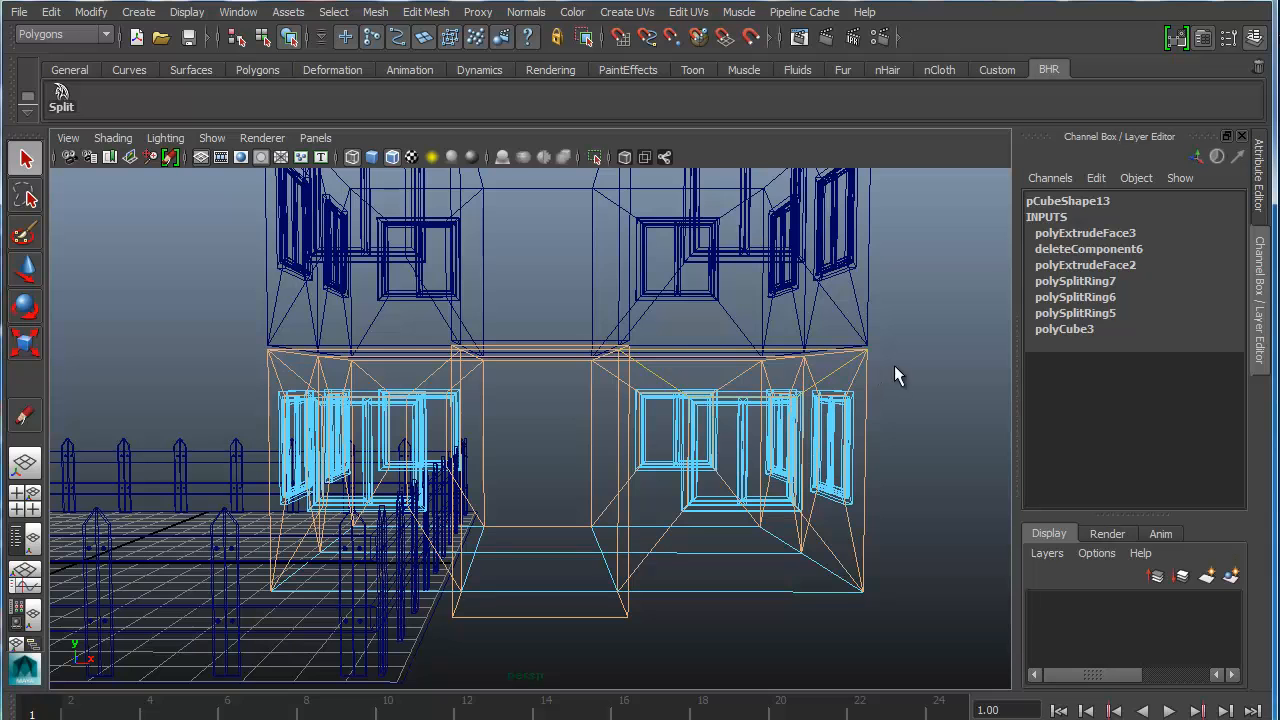
pyautogui.moveTo(890, 372); pyautogui.dragTo(155, 371)
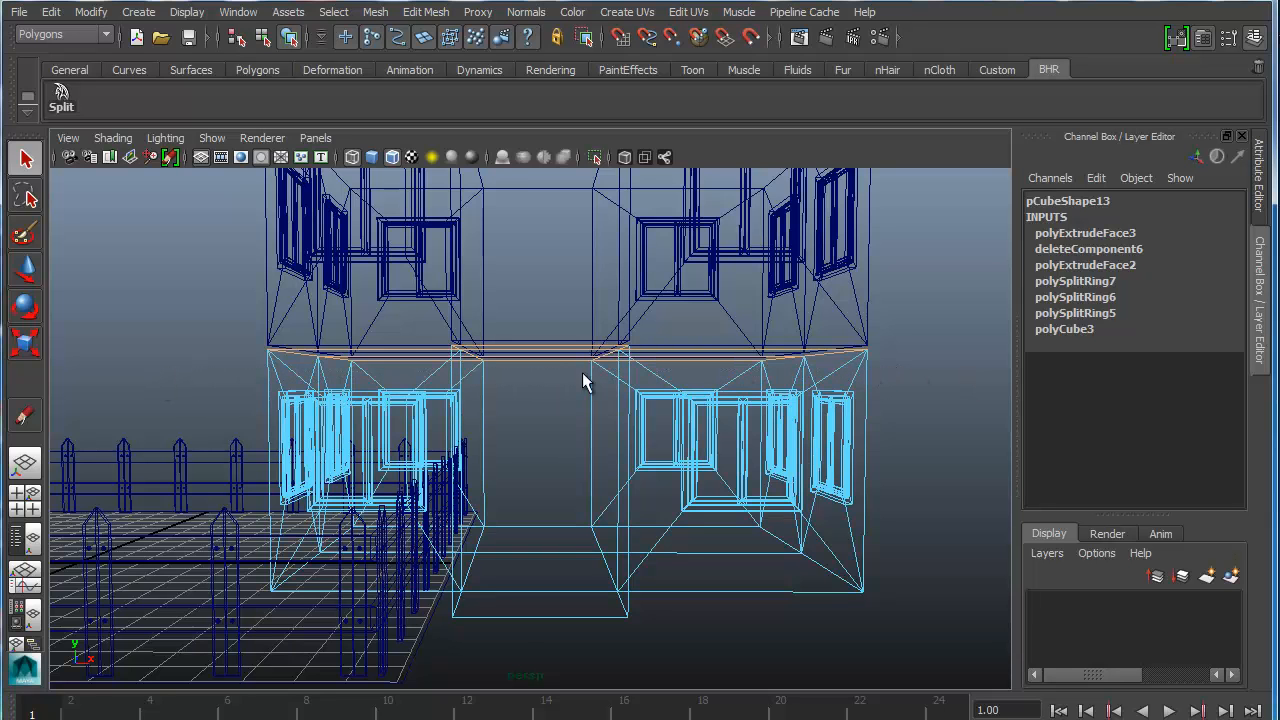
# Step: Extrude the ground-floor block's top faces upward by about 0.484 to form a thin band between the floors
pyautogui.keyDown('alt'); pyautogui.moveTo(580, 380); pyautogui.dragTo(537, 377); pyautogui.keyUp('alt')
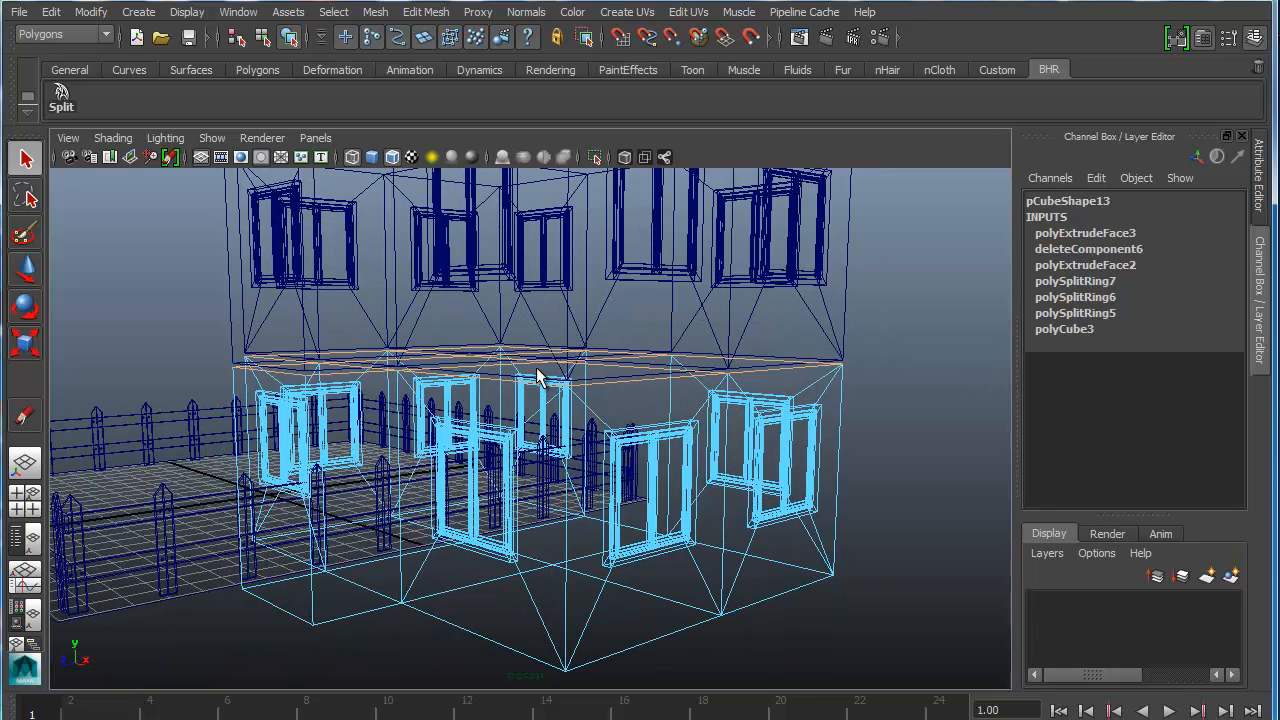
pyautogui.click(428, 14)
pyautogui.click(445, 81)
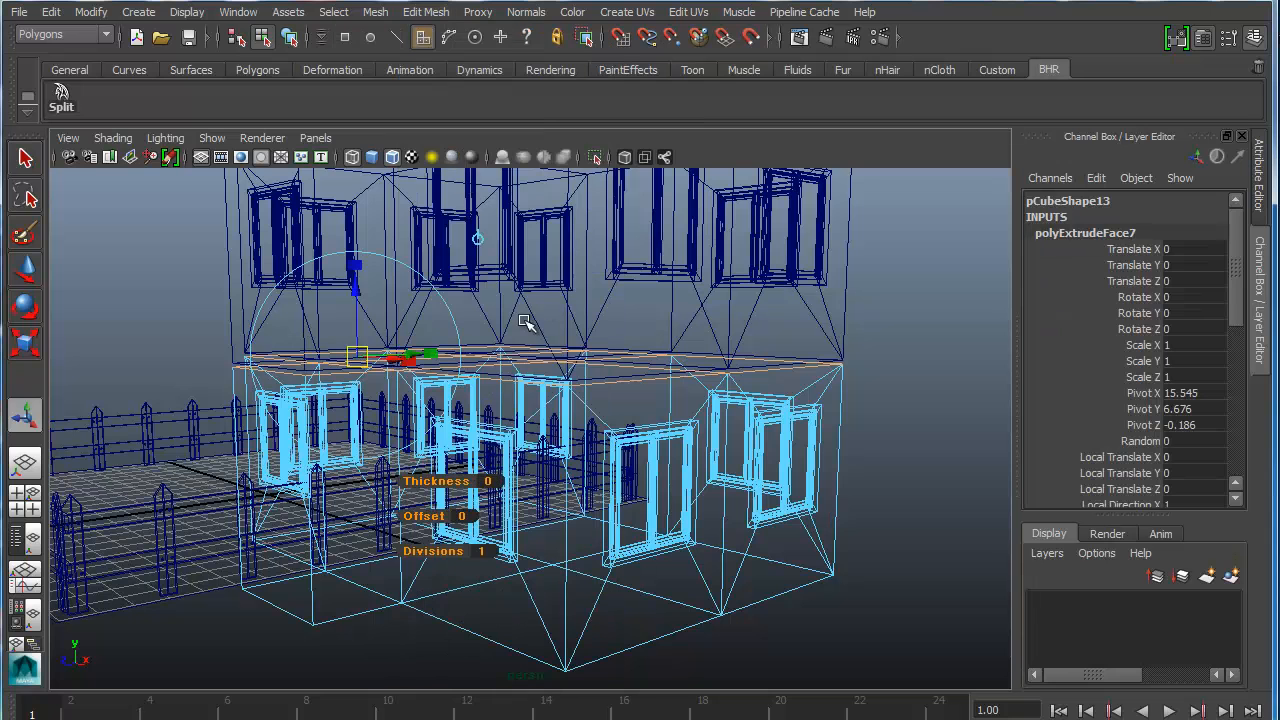
pyautogui.moveTo(352, 300); pyautogui.dragTo(355, 286)
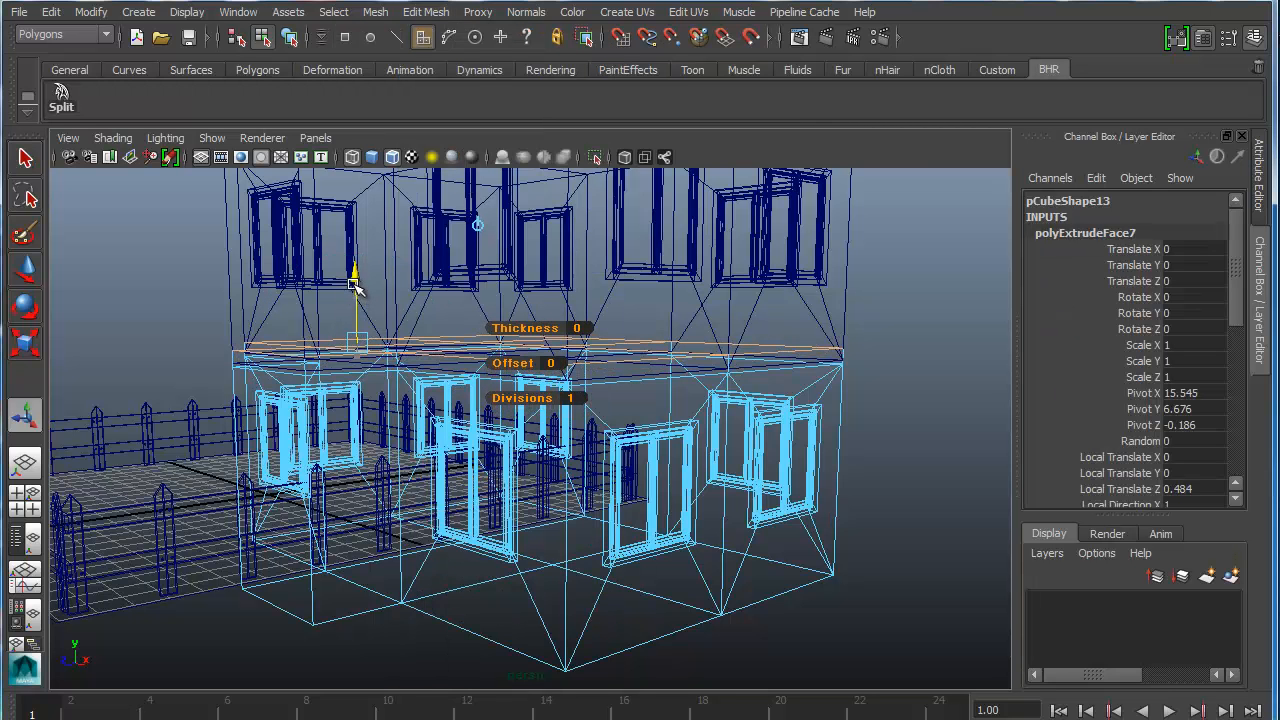
# Step: In the shaded front view, select all the side faces of the thin band between the floors
pyautogui.keyDown('alt'); pyautogui.moveTo(645, 372); pyautogui.dragTo(762, 370); pyautogui.keyUp('alt')
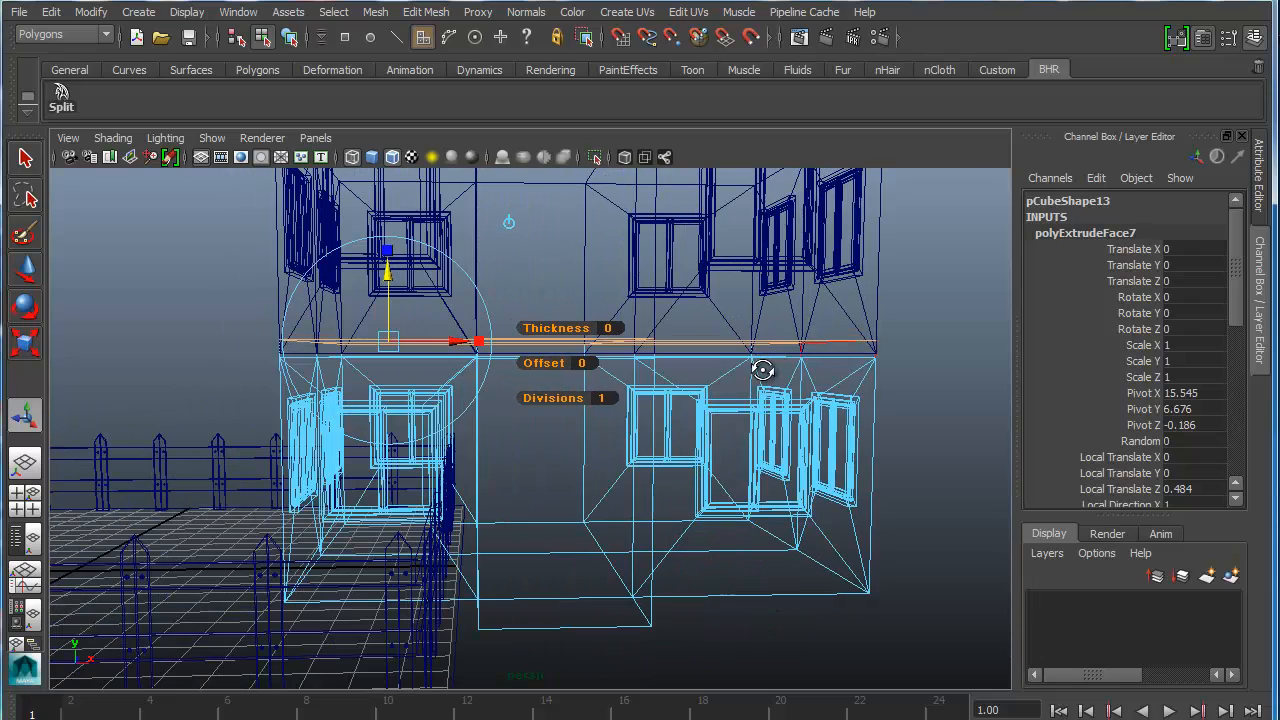
pyautogui.press('space')
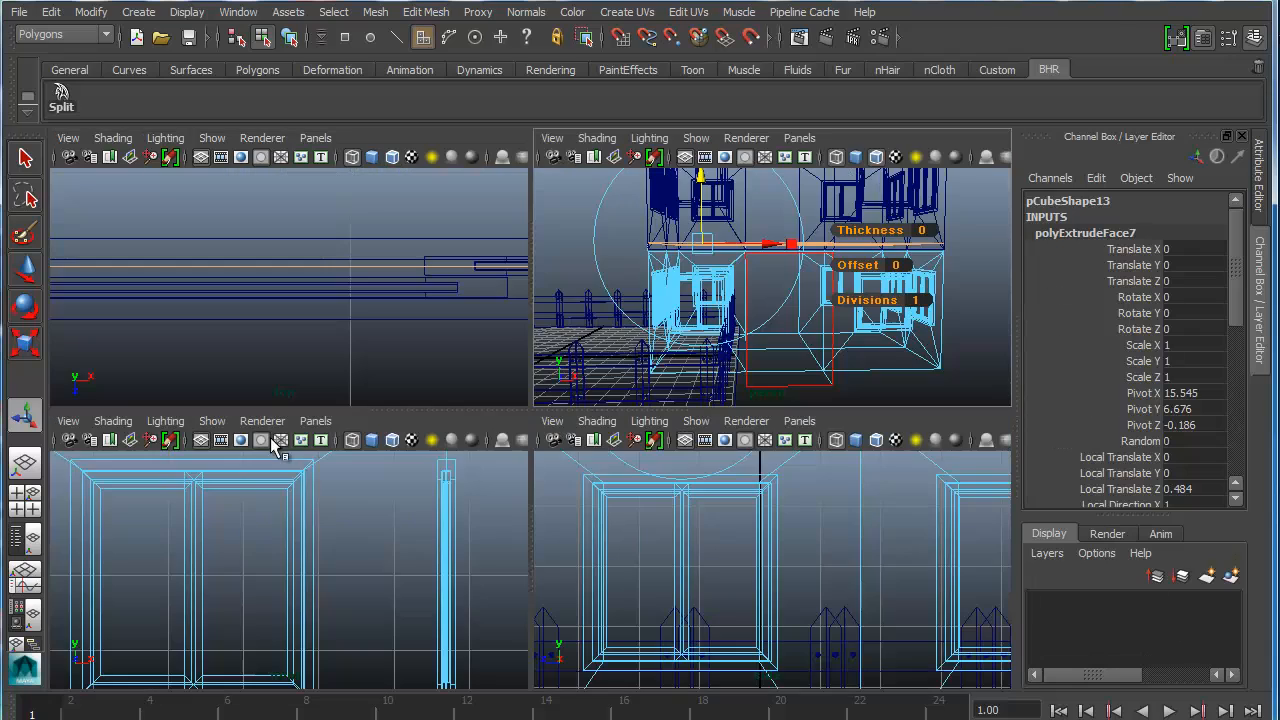
pyautogui.scroll(-3, 386, 486)
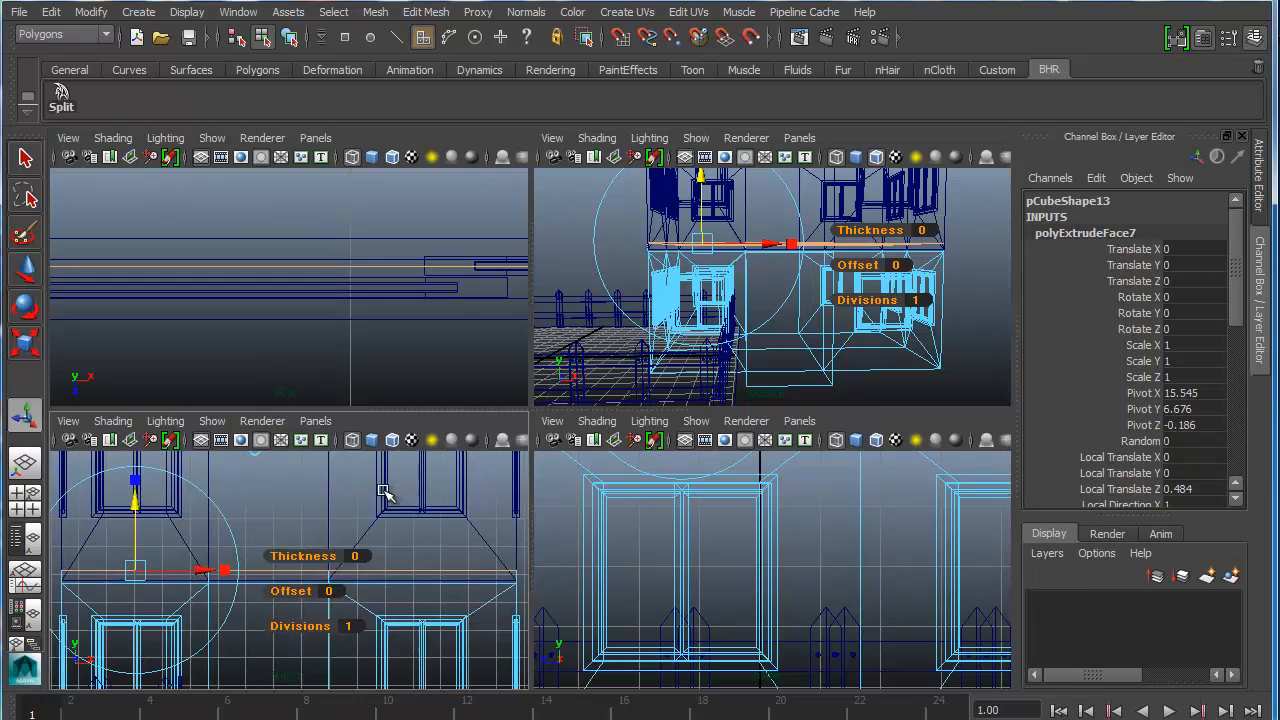
pyautogui.press('space')
pyautogui.scroll(-1, 622, 463)
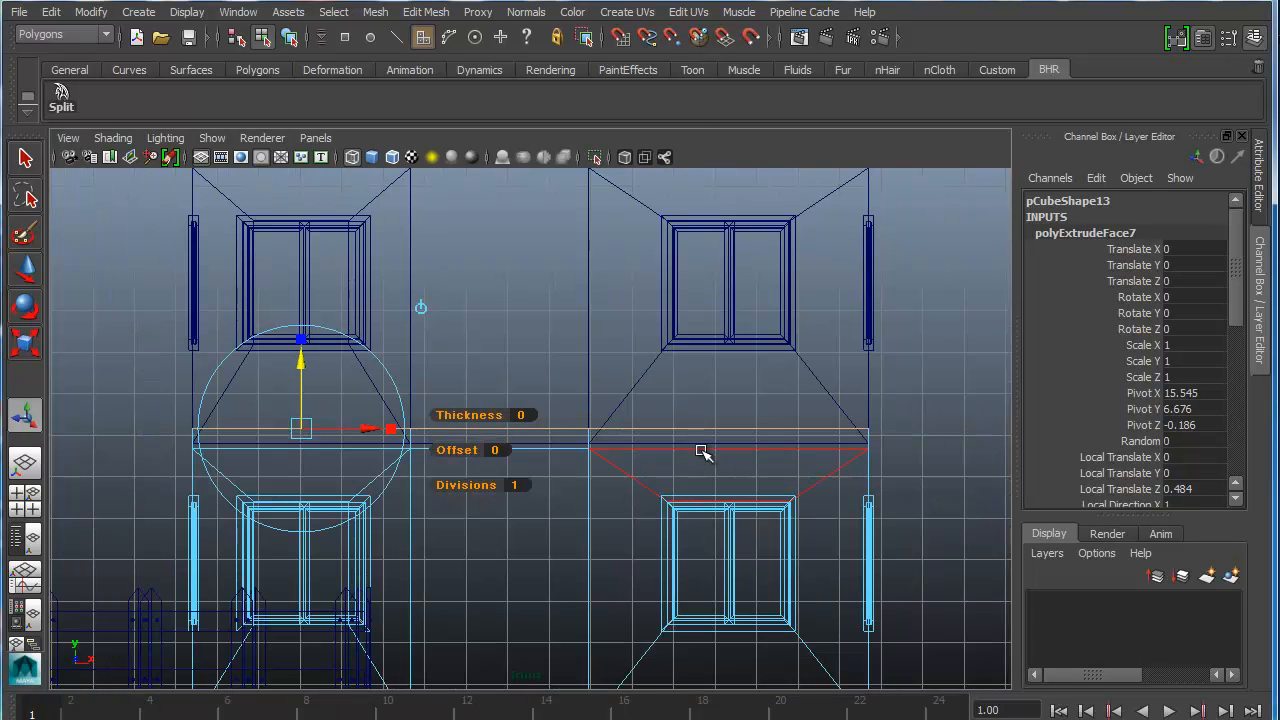
pyautogui.press('5')
pyautogui.moveTo(888, 438); pyautogui.dragTo(297, 446)
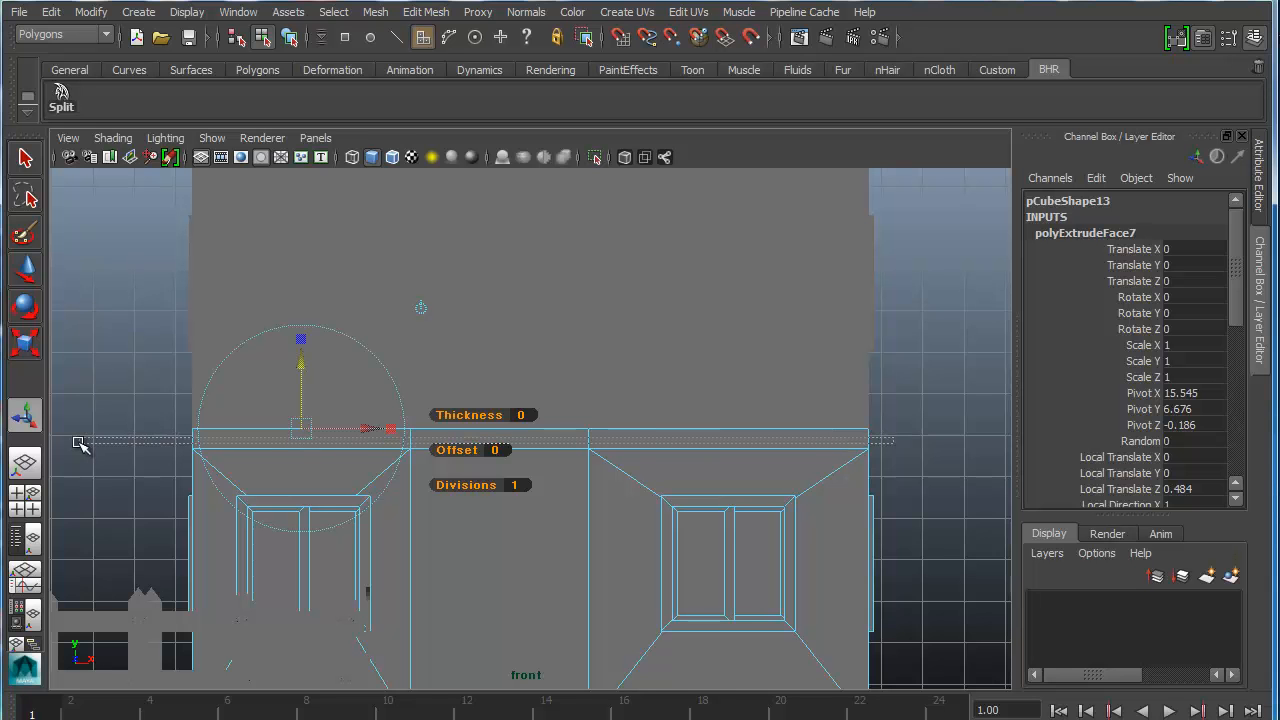
pyautogui.moveTo(80, 444); pyautogui.dragTo(80, 444)
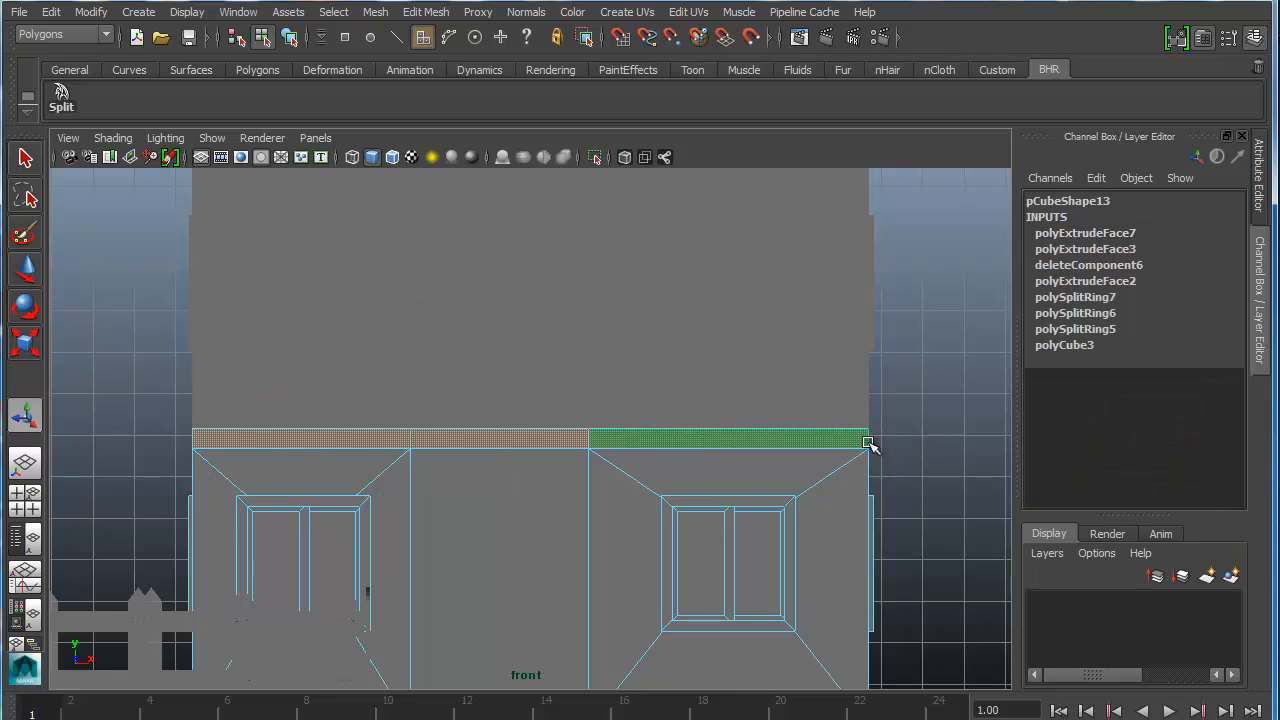
# Step: Extrude the band's side faces outward by about 0.367 in the perspective view to form a projecting ledge
pyautogui.press('space')
pyautogui.press('space')
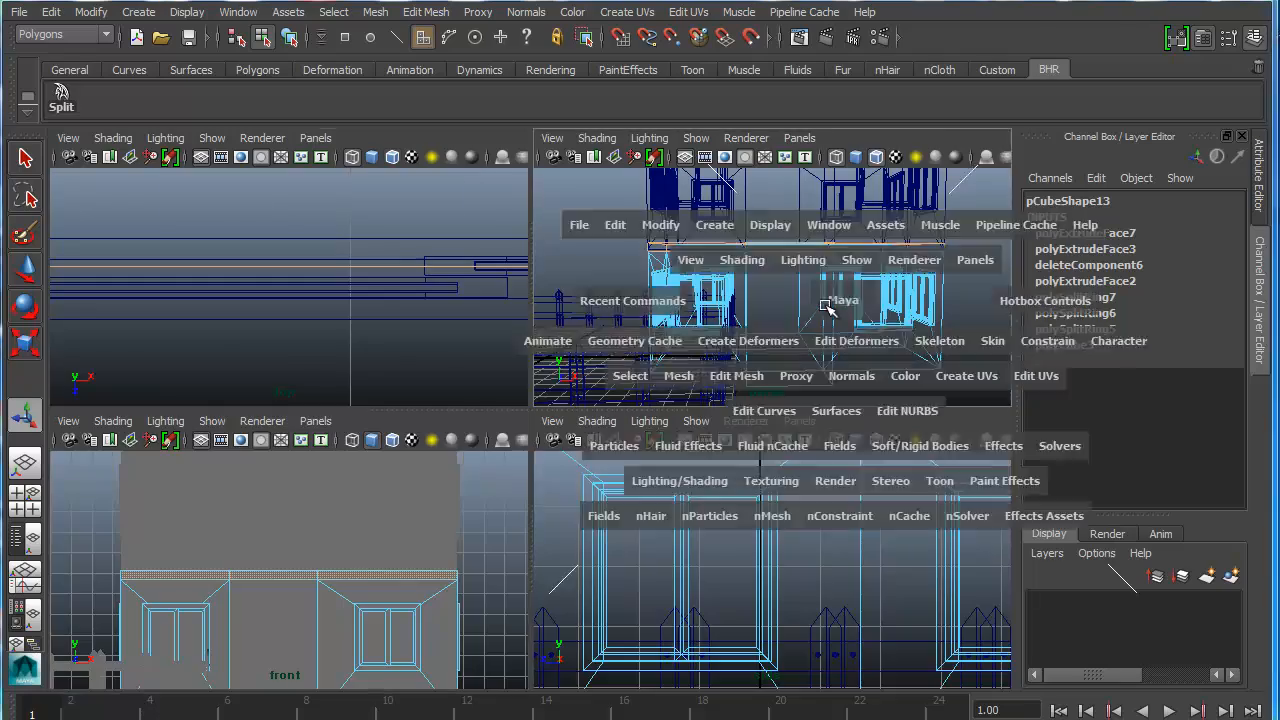
pyautogui.keyDown('alt'); pyautogui.moveTo(663, 314); pyautogui.dragTo(446, 311); pyautogui.keyUp('alt')
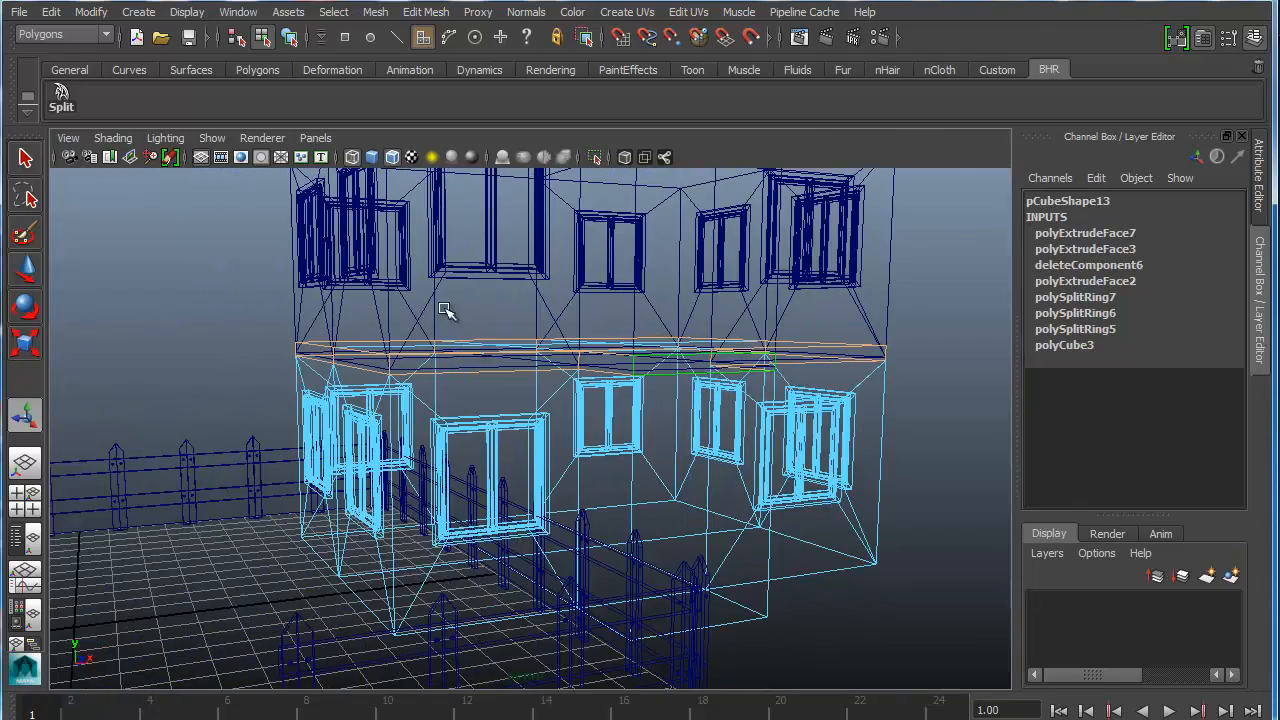
pyautogui.click(425, 12)
pyautogui.click(428, 80)
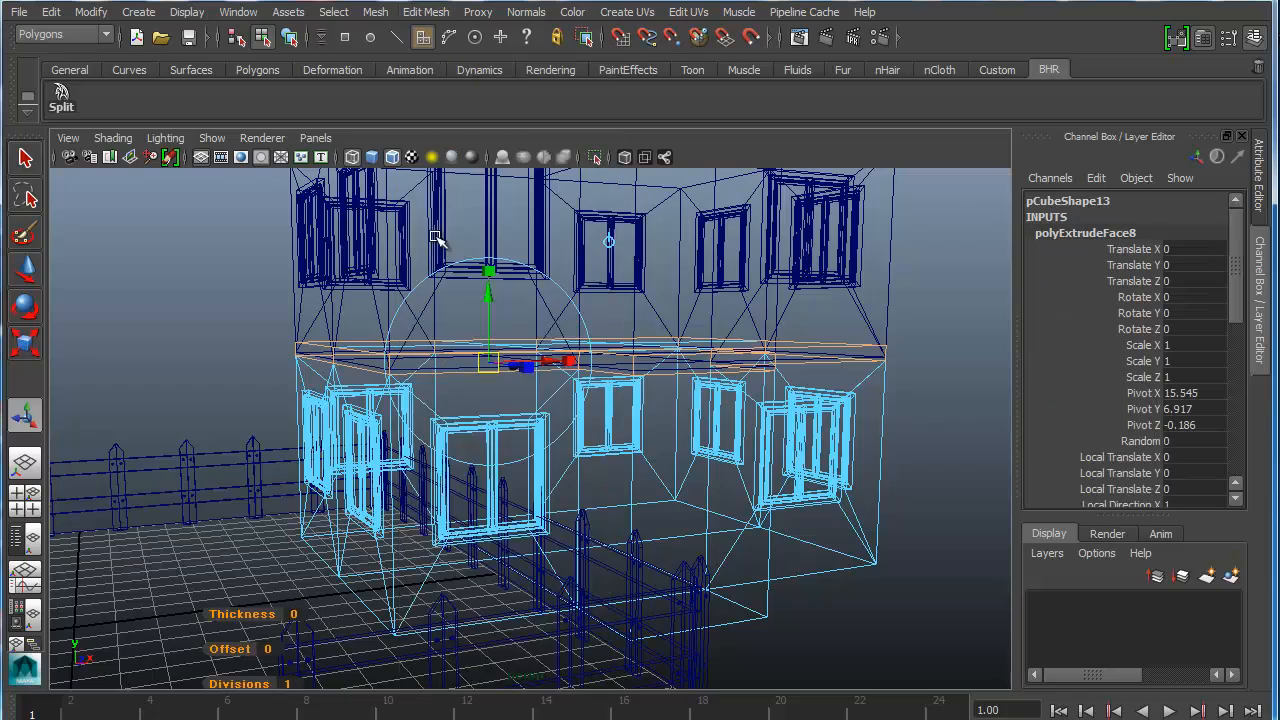
pyautogui.keyDown('alt'); pyautogui.moveTo(640, 300); pyautogui.dragTo(610, 300); pyautogui.keyUp('alt')
pyautogui.keyDown('alt'); pyautogui.moveTo(443, 377); pyautogui.dragTo(646, 446); pyautogui.keyUp('alt')
pyautogui.scroll(3, 646, 446)
pyautogui.keyDown('alt'); pyautogui.moveTo(683, 463); pyautogui.dragTo(585, 426, button='middle'); pyautogui.keyUp('alt')
pyautogui.moveTo(606, 434)
pyautogui.mouseDown()
pyautogui.moveTo(740, 437)
pyautogui.moveTo(720, 445)
pyautogui.mouseUp()
pyautogui.press('5')
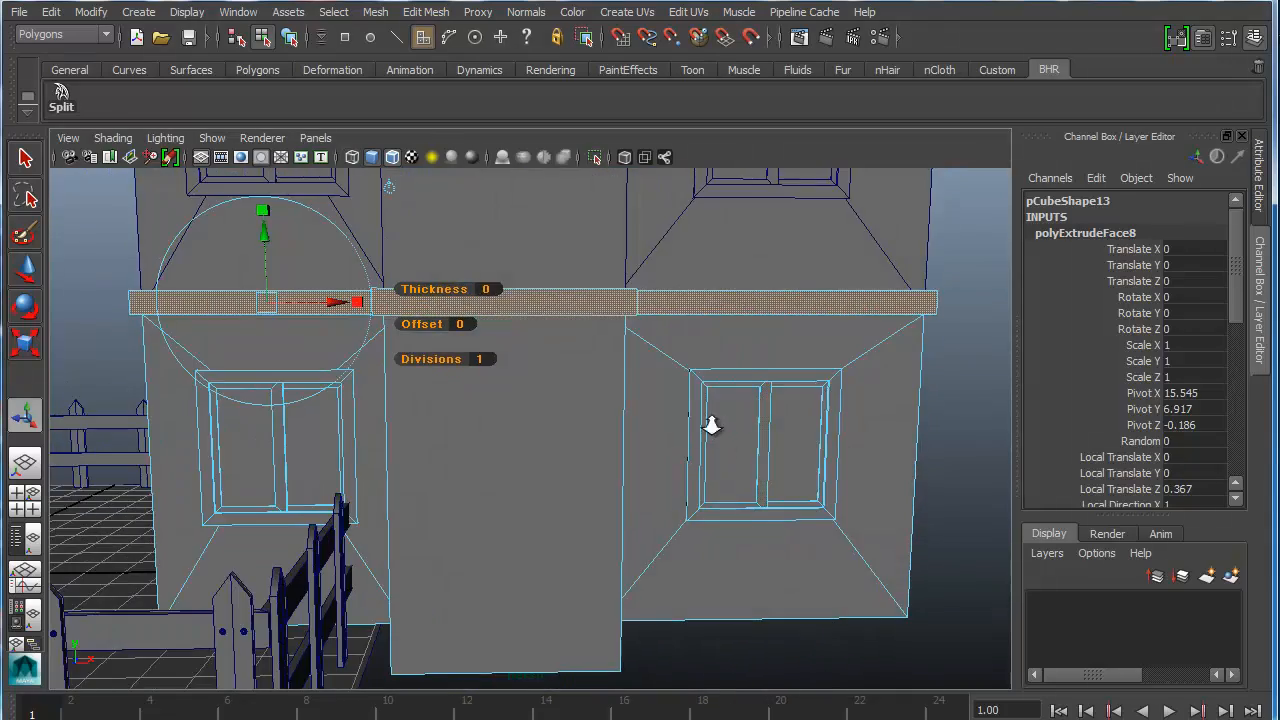
# Step: Return the ground-floor block to object mode and inspect the ledge around the house
pyautogui.scroll(-4, 711, 425)
pyautogui.click(868, 448)
pyautogui.keyDown('alt'); pyautogui.moveTo(868, 448); pyautogui.dragTo(688, 418); pyautogui.keyUp('alt')
pyautogui.moveTo(615, 378); pyautogui.dragTo(690, 352, button='right')
pyautogui.click(666, 380)
pyautogui.keyDown('alt'); pyautogui.moveTo(666, 380); pyautogui.dragTo(573, 357); pyautogui.keyUp('alt')
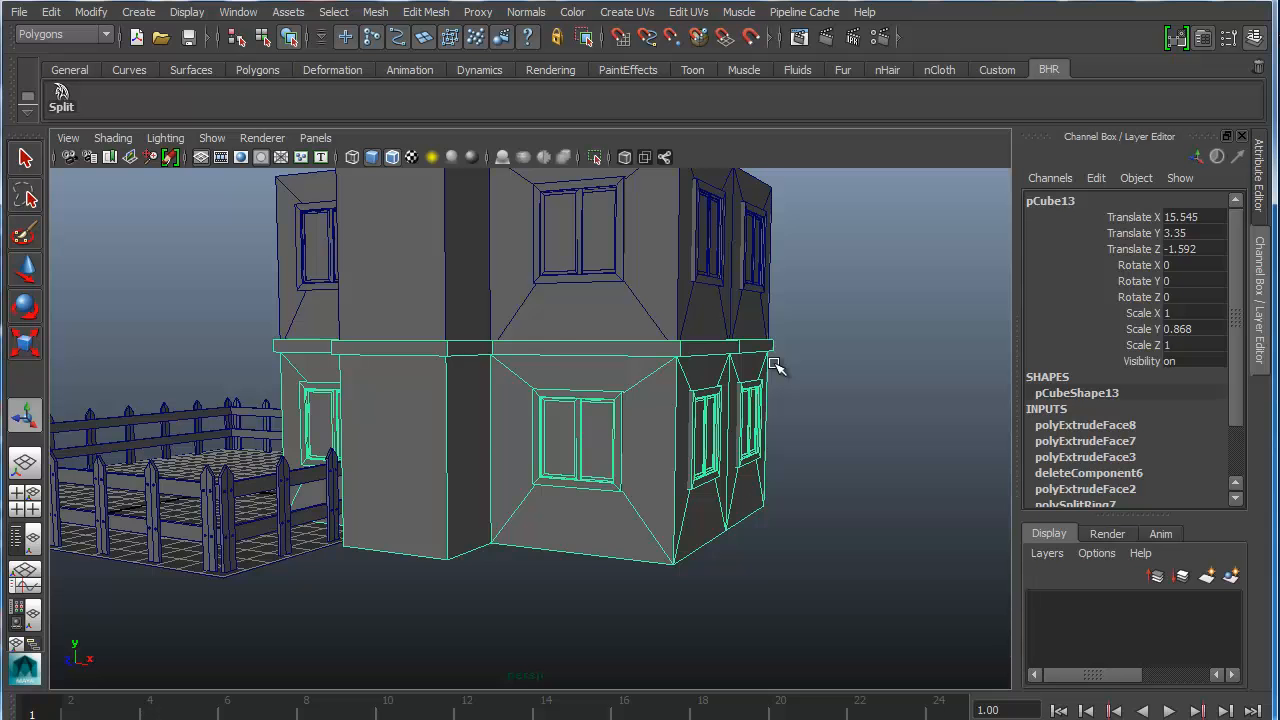
# Step: Select all seven top faces of the upper-floor block, including the one over the projecting front bay
pyautogui.keyDown('alt'); pyautogui.moveTo(535, 333); pyautogui.dragTo(457, 403); pyautogui.keyUp('alt')
pyautogui.moveTo(463, 399); pyautogui.dragTo(466, 354, button='right')
pyautogui.keyDown('alt'); pyautogui.moveTo(466, 474); pyautogui.dragTo(476, 388); pyautogui.keyUp('alt')
pyautogui.moveTo(476, 388); pyautogui.dragTo(524, 368, button='right')
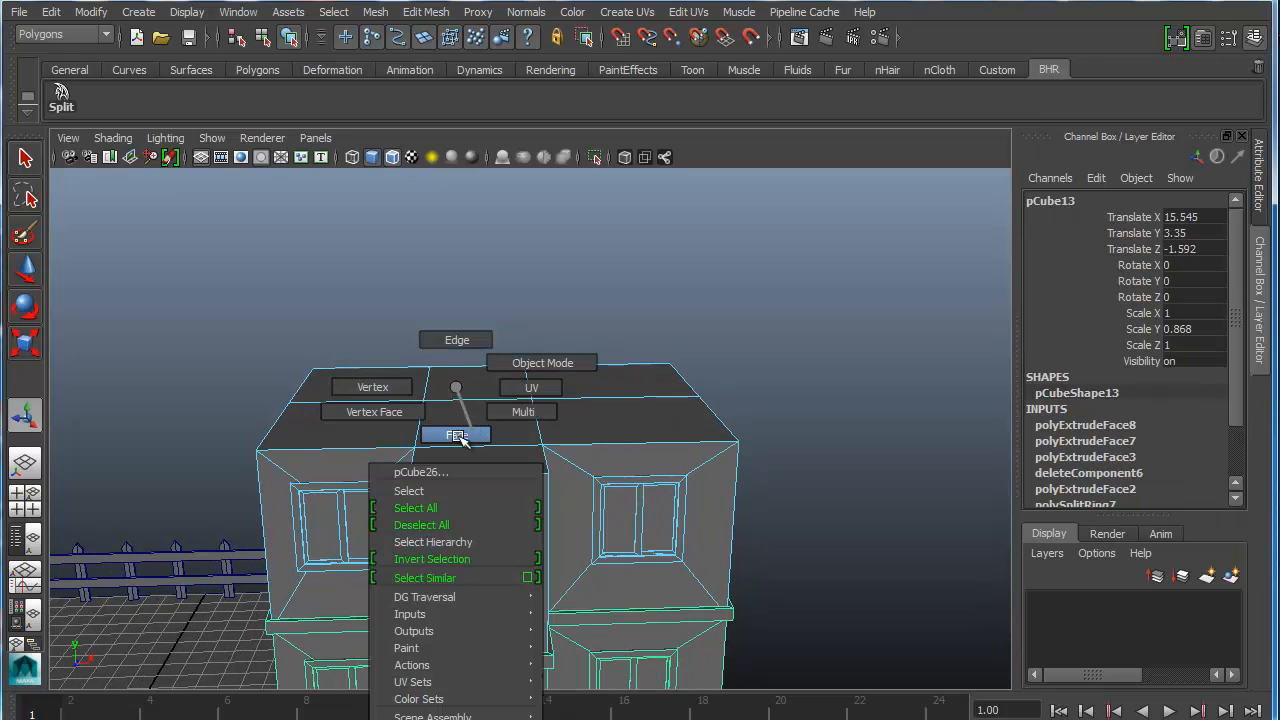
pyautogui.moveTo(459, 440); pyautogui.dragTo(457, 436, button='right')
pyautogui.click(365, 385)
pyautogui.keyDown('shift'); pyautogui.click(603, 381); pyautogui.keyUp('shift')
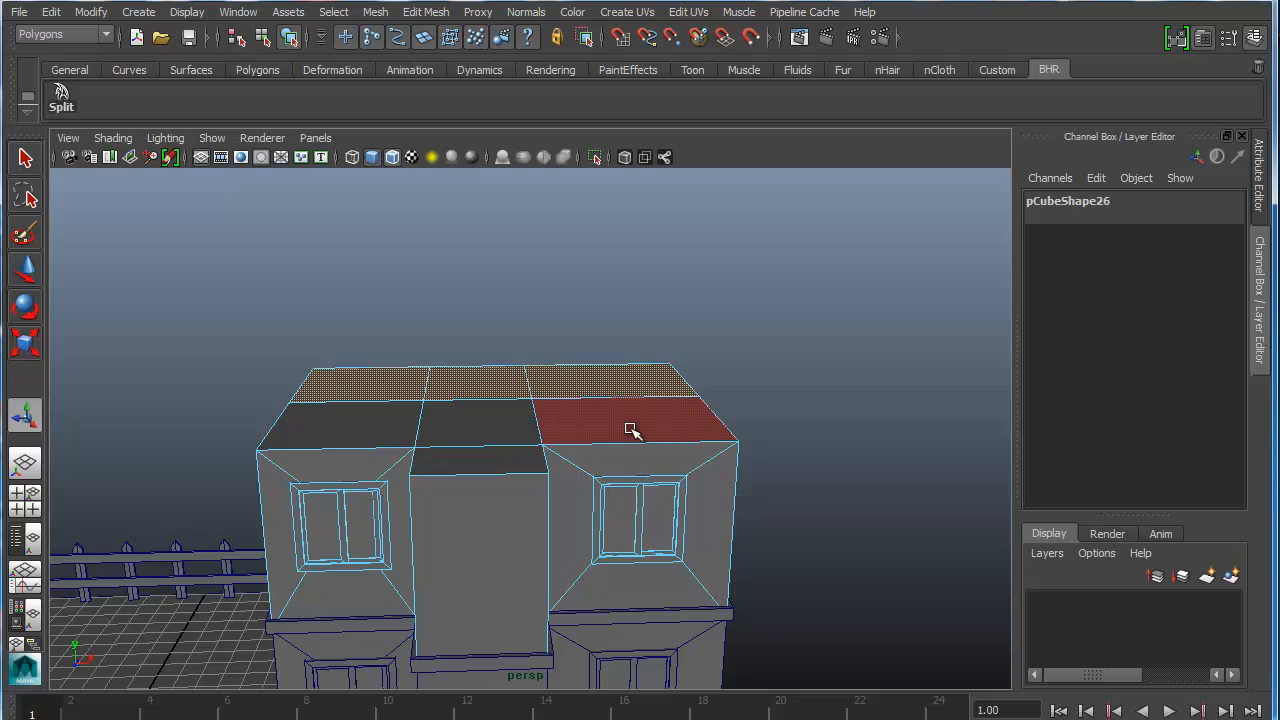
pyautogui.keyDown('shift'); pyautogui.click(640, 420); pyautogui.keyUp('shift')
pyautogui.keyDown('shift'); pyautogui.click(477, 423); pyautogui.keyUp('shift')
pyautogui.keyDown('shift'); pyautogui.click(371, 423); pyautogui.keyUp('shift')
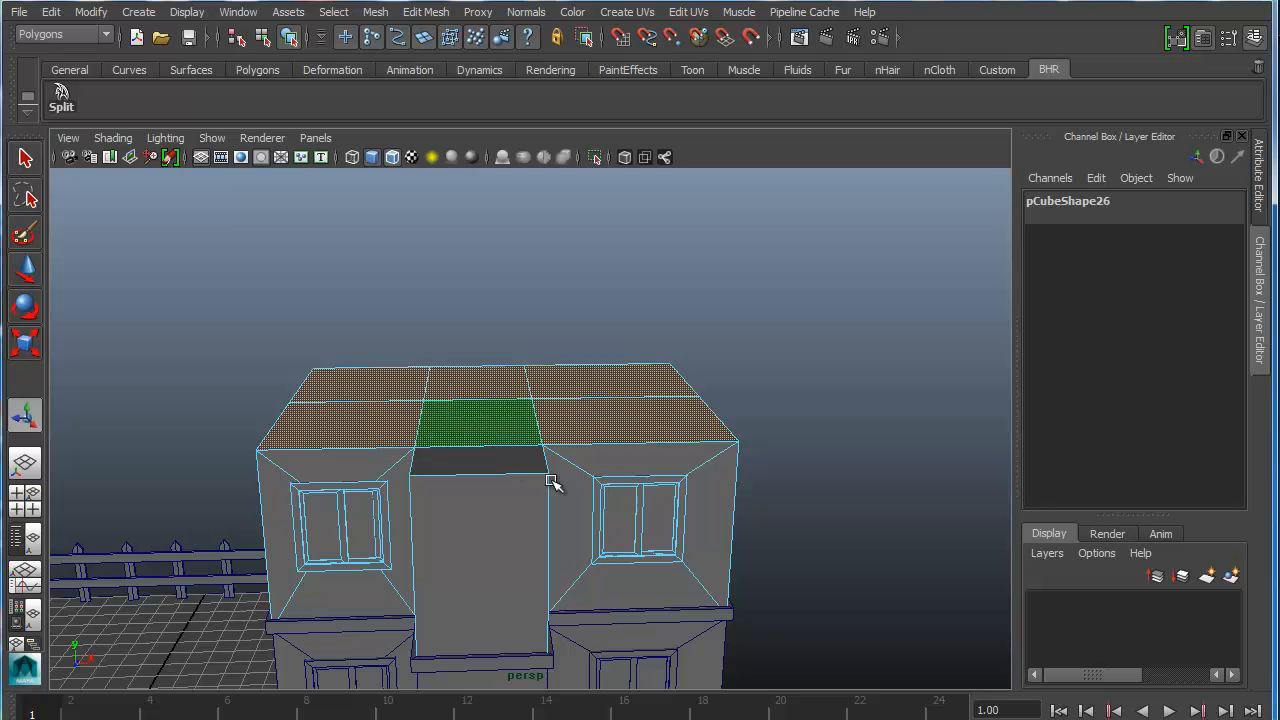
pyautogui.keyDown('shift'); pyautogui.click(459, 462); pyautogui.keyUp('shift')
# Step: Extrude the upper floor's roof faces upward by about 0.255
pyautogui.moveTo(613, 484)
pyautogui.keyDown('alt'); pyautogui.mouseDown()
pyautogui.moveTo(548, 456)
pyautogui.moveTo(537, 466)
pyautogui.moveTo(623, 491)
pyautogui.moveTo(566, 429)
pyautogui.moveTo(549, 429)
pyautogui.moveTo(506, 360)
pyautogui.moveTo(474, 257)
pyautogui.mouseUp(); pyautogui.keyUp('alt')
pyautogui.press('4')
pyautogui.press('5')
pyautogui.click(426, 12)
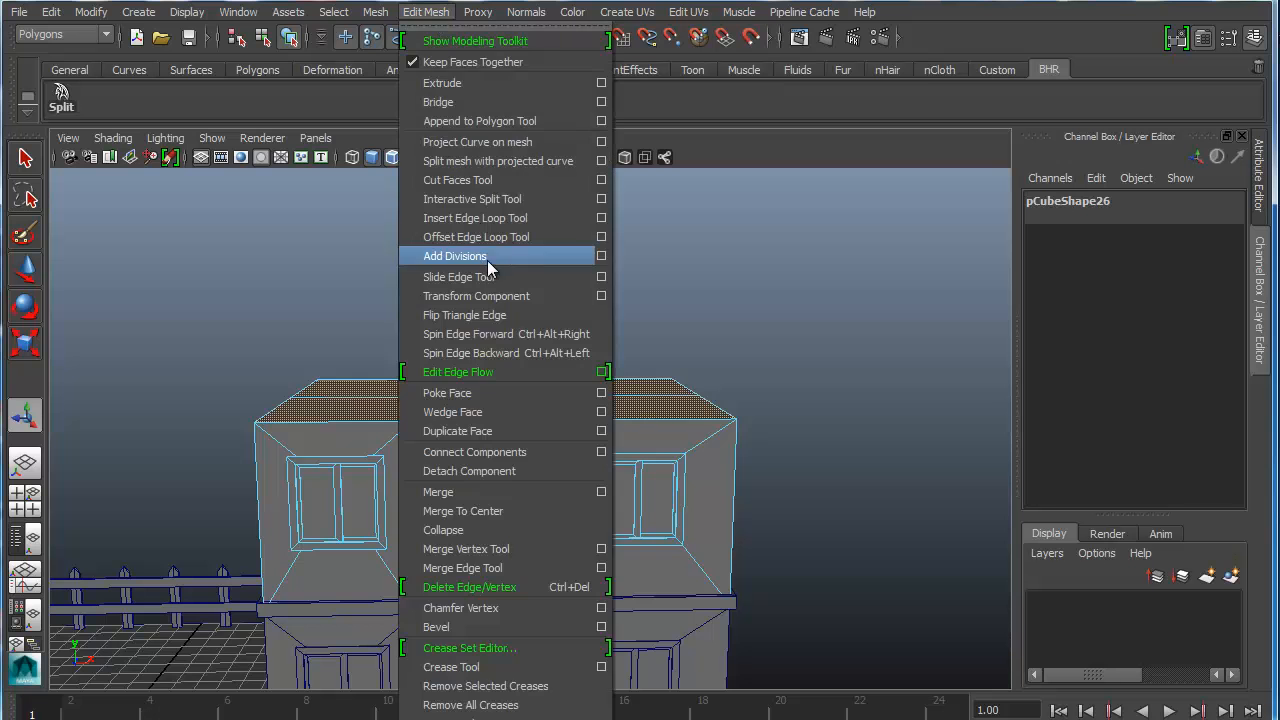
pyautogui.click(463, 83)
pyautogui.keyDown('alt'); pyautogui.moveTo(476, 432); pyautogui.dragTo(355, 365); pyautogui.keyUp('alt')
pyautogui.keyDown('alt'); pyautogui.moveTo(546, 371); pyautogui.dragTo(600, 371); pyautogui.keyUp('alt')
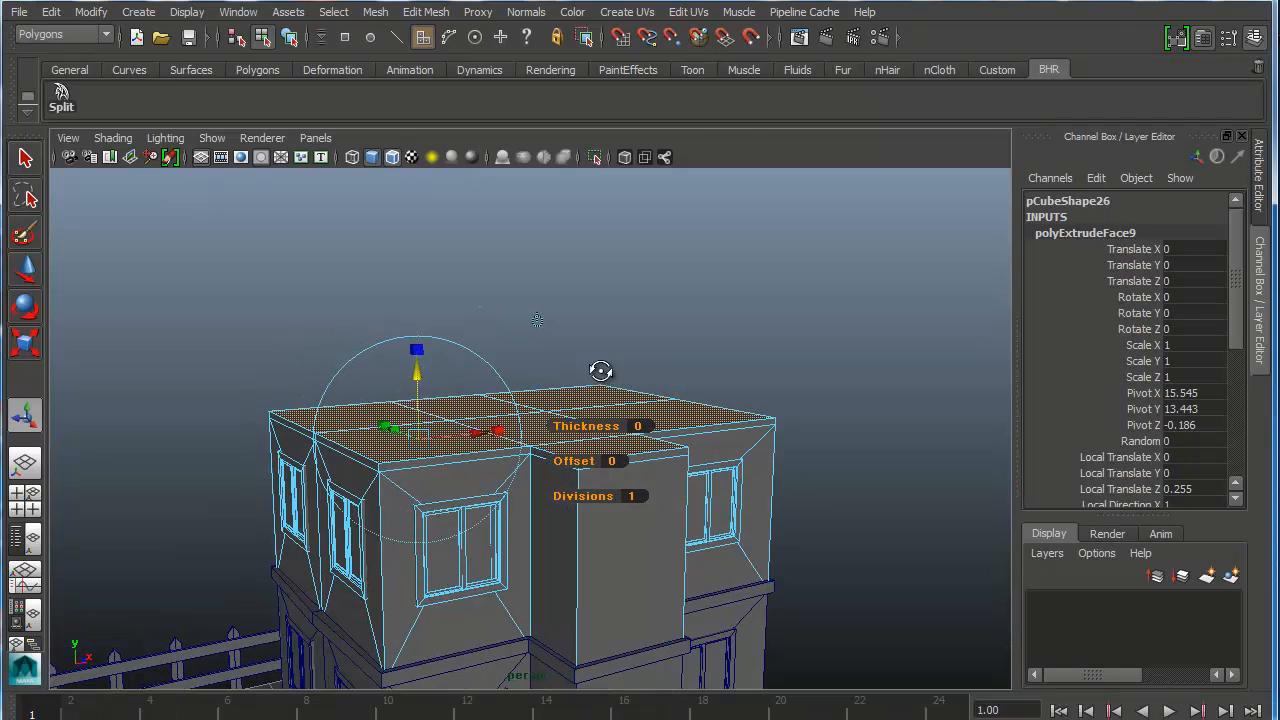
# Step: Clear the roof selection and select the front face of the upper floor's projecting bay
pyautogui.keyDown('alt'); pyautogui.moveTo(667, 394); pyautogui.dragTo(621, 417); pyautogui.keyUp('alt')
pyautogui.click(836, 392)
pyautogui.keyDown('alt'); pyautogui.moveTo(690, 500); pyautogui.dragTo(513, 495); pyautogui.keyUp('alt')
pyautogui.click(513, 495)
pyautogui.keyDown('alt'); pyautogui.moveTo(657, 486); pyautogui.dragTo(613, 500); pyautogui.keyUp('alt')
pyautogui.scroll(4, 580, 500)
pyautogui.keyDown('alt'); pyautogui.moveTo(550, 535); pyautogui.dragTo(543, 523); pyautogui.keyUp('alt')
pyautogui.keyDown('alt'); pyautogui.moveTo(617, 507); pyautogui.dragTo(622, 450, button='middle'); pyautogui.keyUp('alt')
pyautogui.keyDown('alt'); pyautogui.moveTo(622, 470); pyautogui.dragTo(595, 480); pyautogui.keyUp('alt')
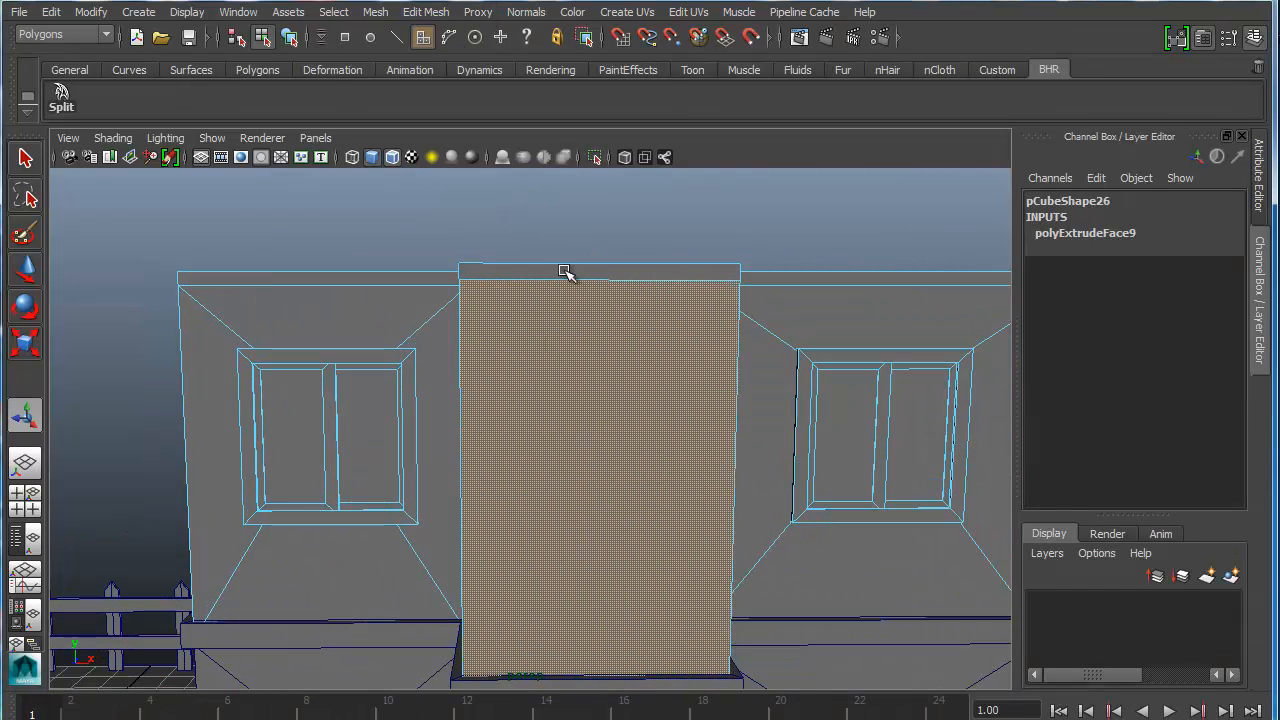
pyautogui.moveTo(577, 304); pyautogui.dragTo(579, 350, button='right')
# Step: Extrude the bay's front face and scale the new face down in width and height to a window-sized square
pyautogui.click(425, 12)
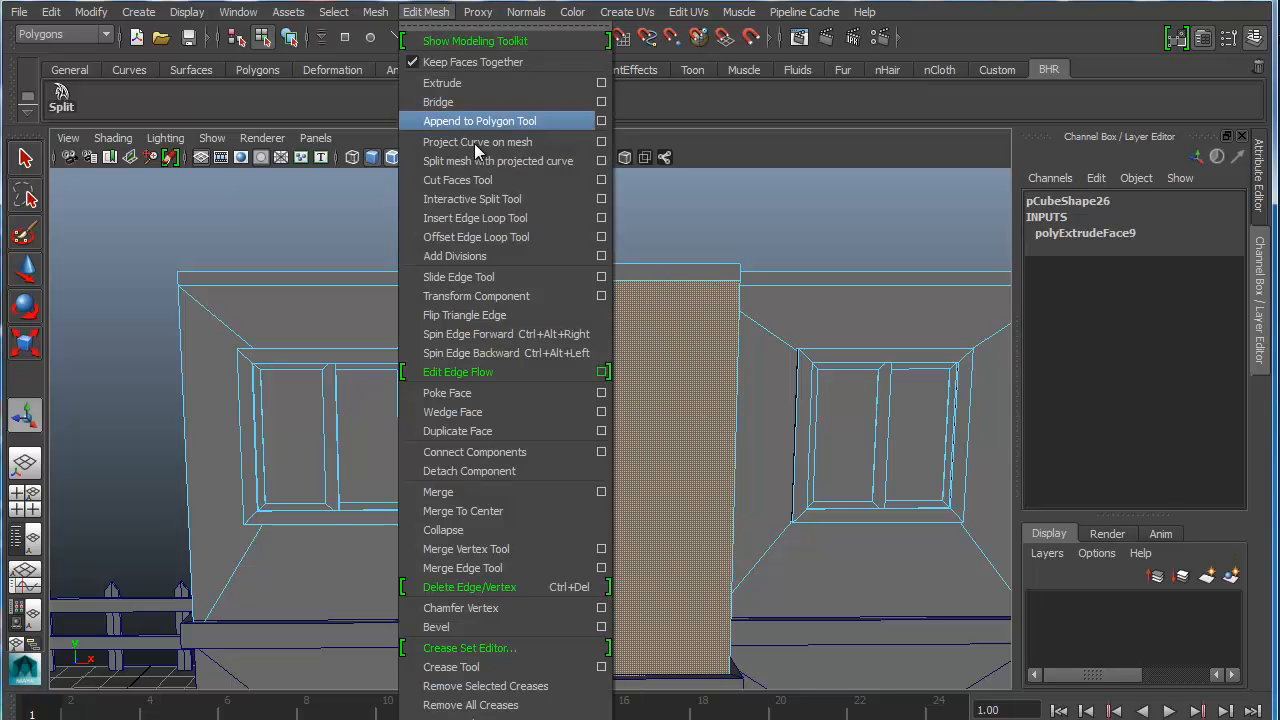
pyautogui.click(440, 80)
pyautogui.keyDown('alt'); pyautogui.moveTo(594, 414); pyautogui.dragTo(654, 449); pyautogui.keyUp('alt')
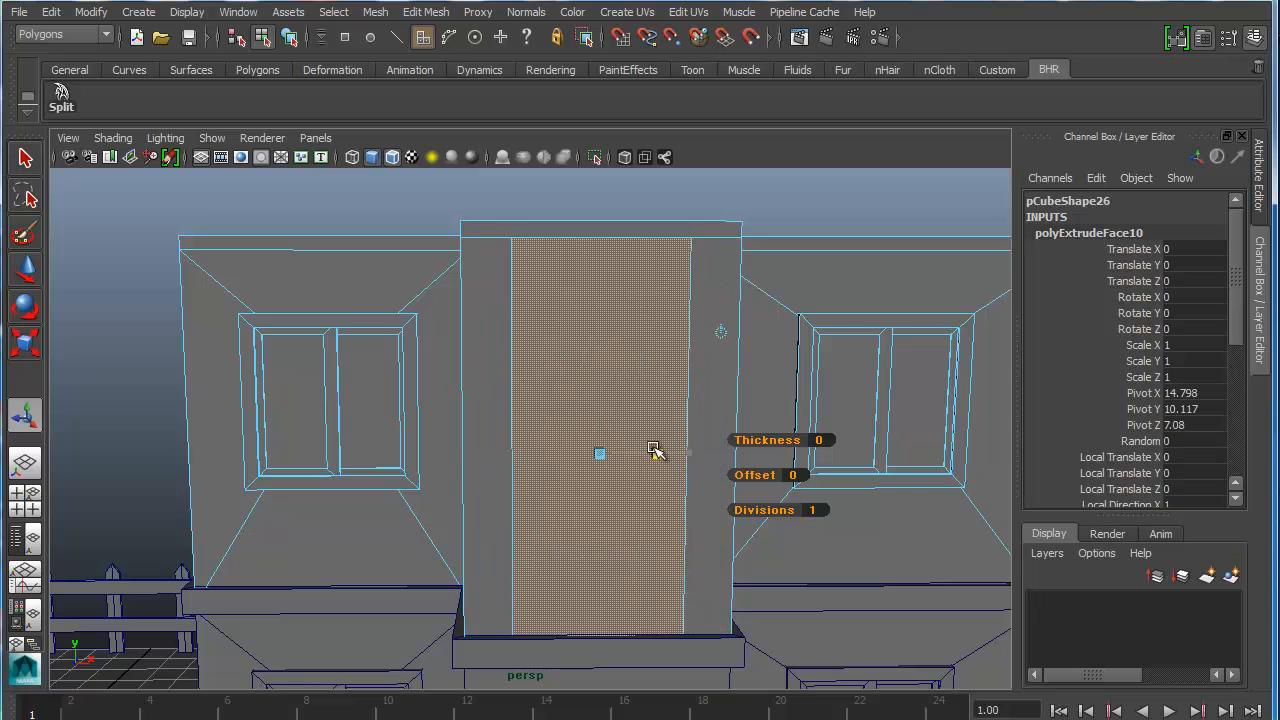
pyautogui.moveTo(601, 370); pyautogui.dragTo(603, 432)
pyautogui.moveTo(697, 457); pyautogui.dragTo(677, 457)
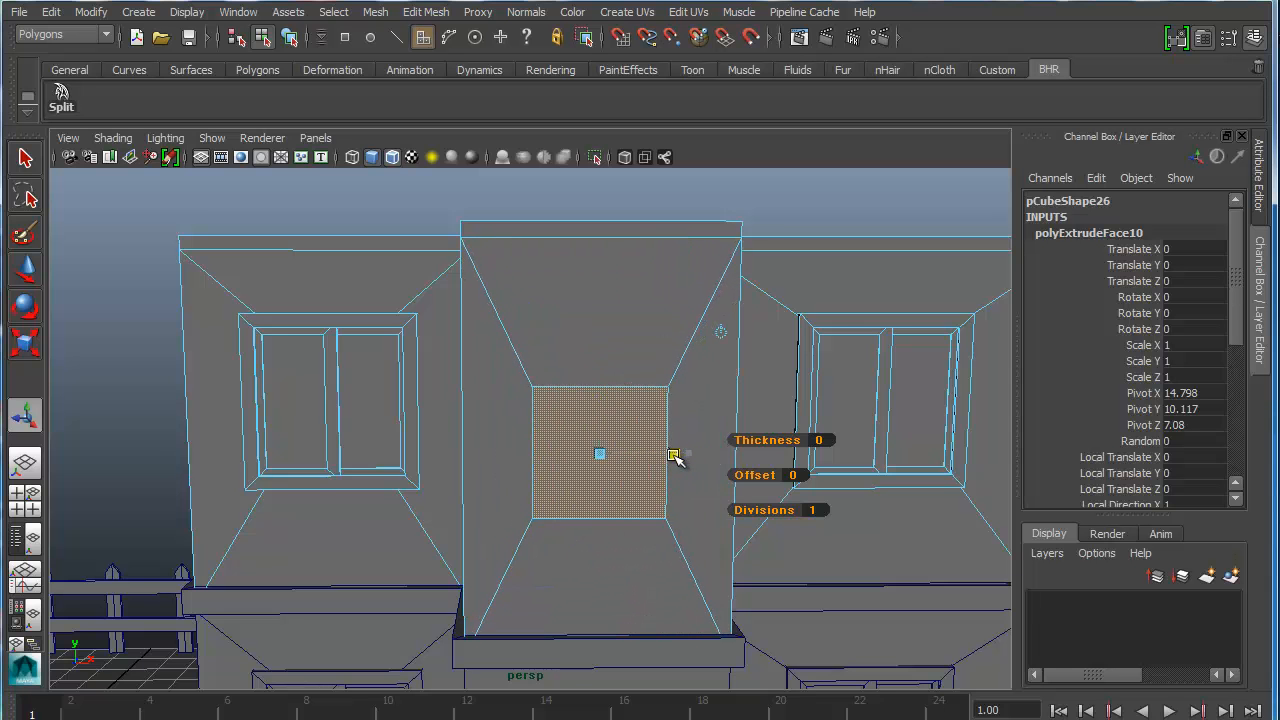
# Step: Move the inset face higher on the bay wall and delete it to cut a window opening
pyautogui.press('w')
pyautogui.moveTo(596, 391); pyautogui.dragTo(596, 313)
pyautogui.press('Delete')
# Step: Duplicate the upper floor's right front window frame and pull the copy out in front of the wall to about Translate Z 8.646
pyautogui.keyDown('alt'); pyautogui.moveTo(732, 365); pyautogui.dragTo(878, 370); pyautogui.keyUp('alt')
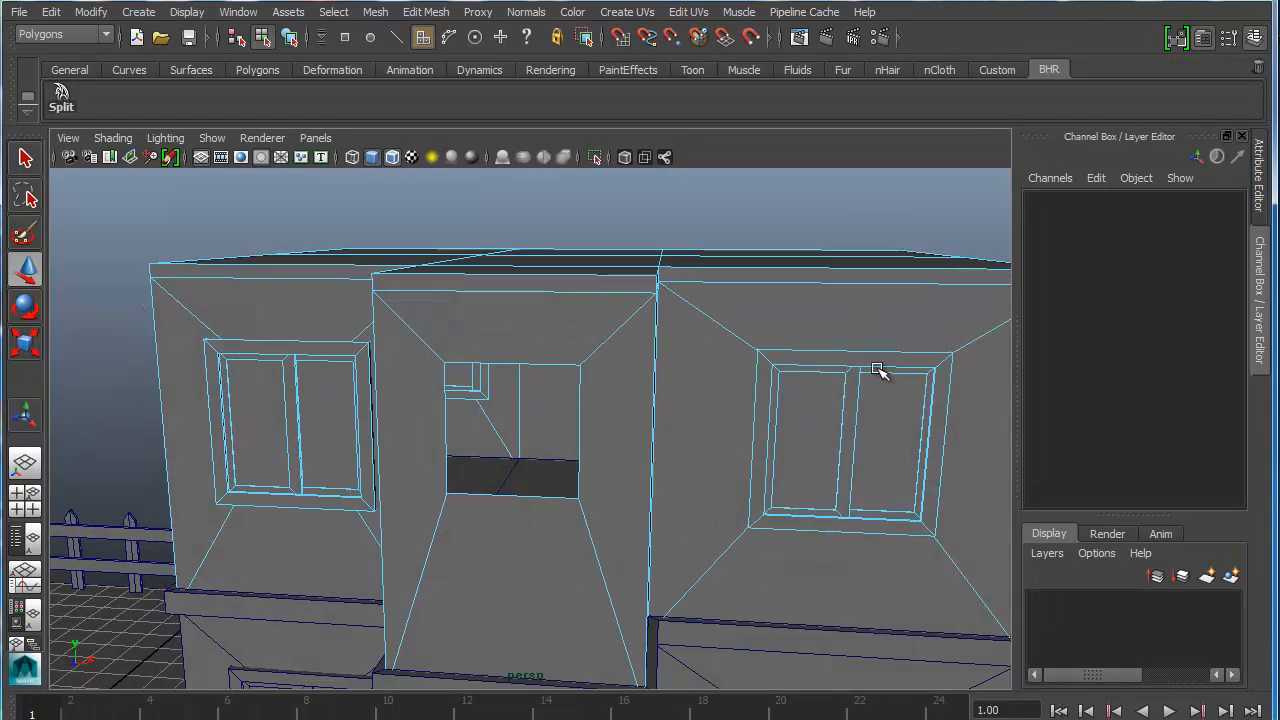
pyautogui.moveTo(875, 364); pyautogui.dragTo(943, 338, button='right')
pyautogui.click(786, 400)
pyautogui.keyDown('alt'); pyautogui.moveTo(786, 400); pyautogui.dragTo(645, 535); pyautogui.keyUp('alt')
pyautogui.moveTo(545, 537); pyautogui.dragTo(490, 651)
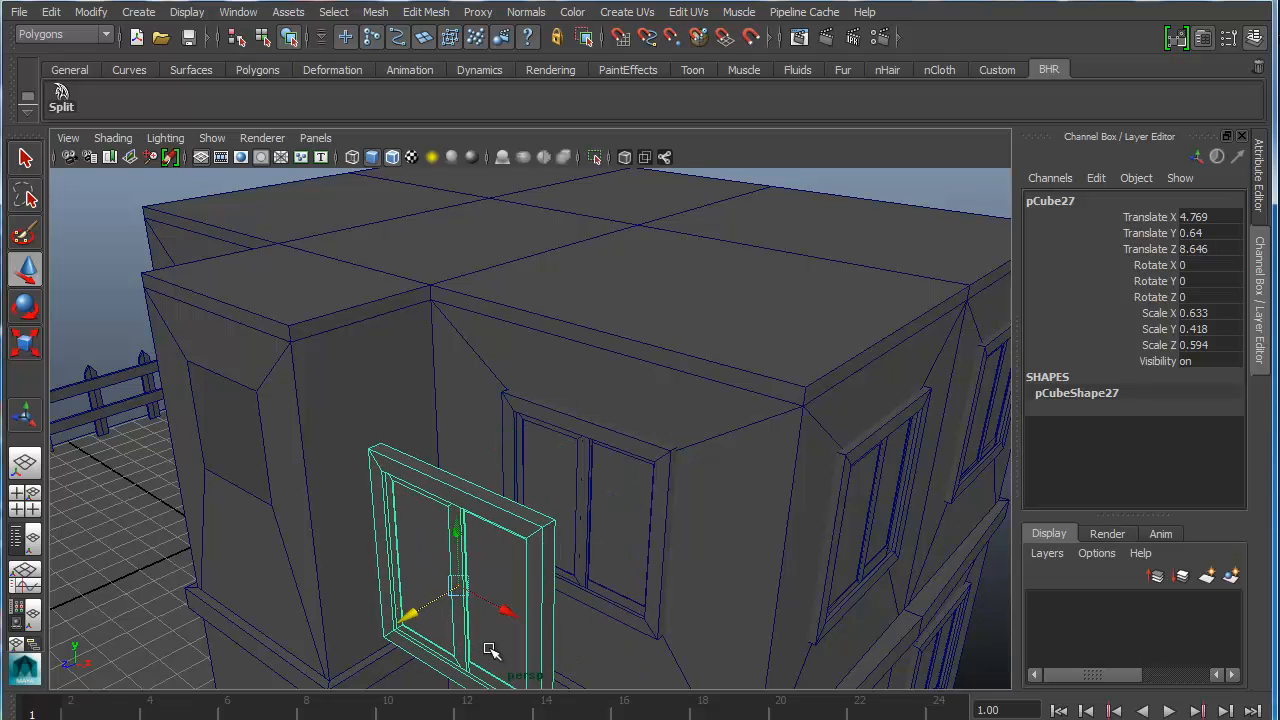
# Step: Shift the window copy over the bay opening at about X -0.738 and scale it down to about 0.489, 0.323, 0.458
pyautogui.moveTo(472, 592); pyautogui.dragTo(461, 480)
pyautogui.keyDown('alt'); pyautogui.moveTo(458, 440); pyautogui.dragTo(551, 517, button='middle'); pyautogui.keyUp('alt')
pyautogui.keyDown('alt'); pyautogui.moveTo(551, 517); pyautogui.dragTo(545, 482); pyautogui.keyUp('alt')
pyautogui.moveTo(567, 405); pyautogui.dragTo(564, 398)
pyautogui.hotkey('ctrl', 'z')
pyautogui.moveTo(563, 337); pyautogui.dragTo(565, 316)
pyautogui.keyDown('alt'); pyautogui.moveTo(626, 391); pyautogui.dragTo(620, 449); pyautogui.keyUp('alt')
pyautogui.press('r')
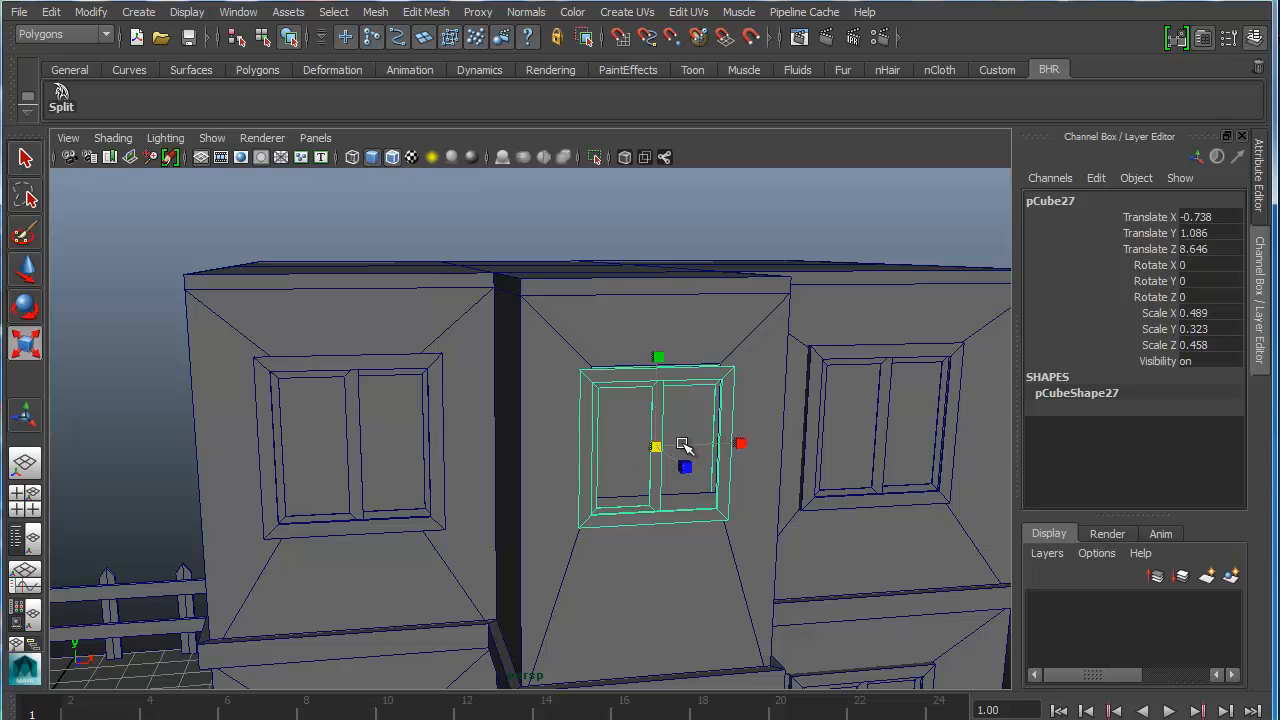
# Step: Fit the window into the bay opening at about Translate Y 1.43 and Z 8.683 and clear the selection
pyautogui.press('w')
pyautogui.moveTo(655, 367); pyautogui.dragTo(655, 361)
pyautogui.keyDown('alt'); pyautogui.moveTo(645, 365); pyautogui.dragTo(405, 430); pyautogui.keyUp('alt')
pyautogui.keyDown('alt'); pyautogui.moveTo(560, 428); pyautogui.dragTo(880, 435, button='middle'); pyautogui.keyUp('alt')
pyautogui.scroll(3, 660, 457)
pyautogui.keyDown('alt'); pyautogui.moveTo(660, 457); pyautogui.dragTo(592, 511); pyautogui.keyUp('alt')
pyautogui.scroll(5, 592, 511)
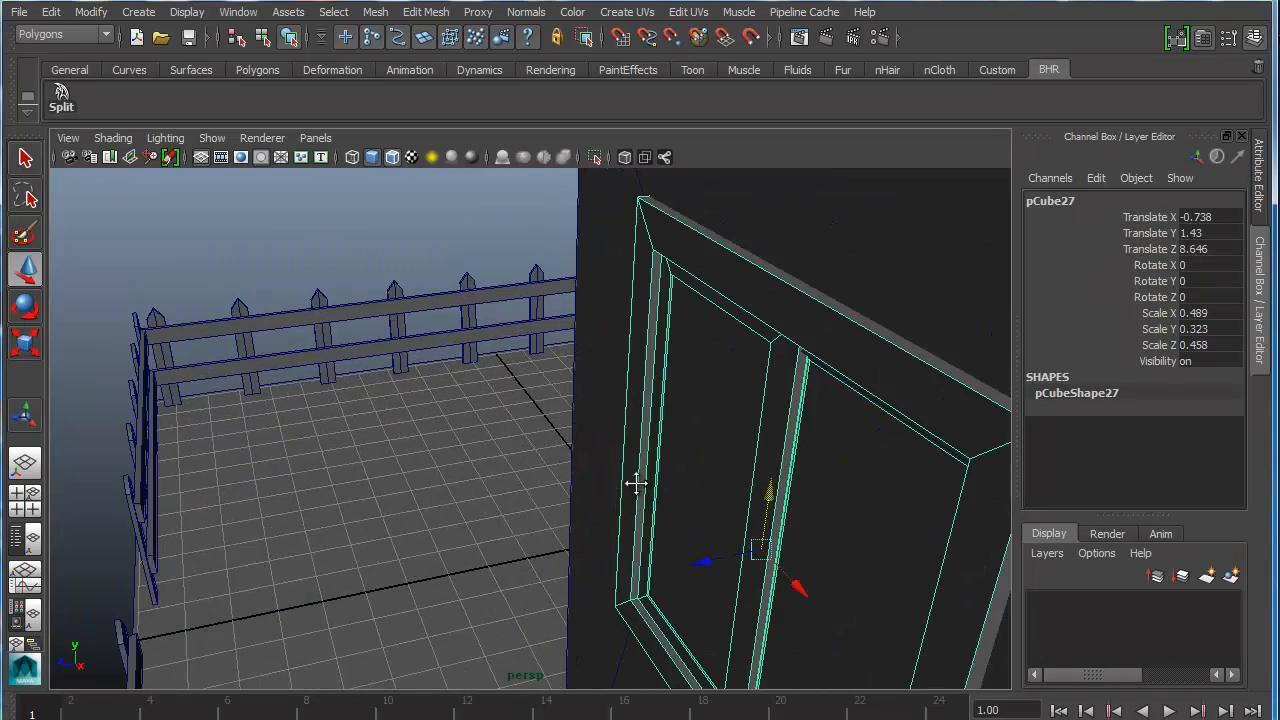
pyautogui.keyDown('alt'); pyautogui.moveTo(634, 483); pyautogui.dragTo(605, 488, button='middle'); pyautogui.keyUp('alt')
pyautogui.moveTo(587, 537); pyautogui.dragTo(759, 463)
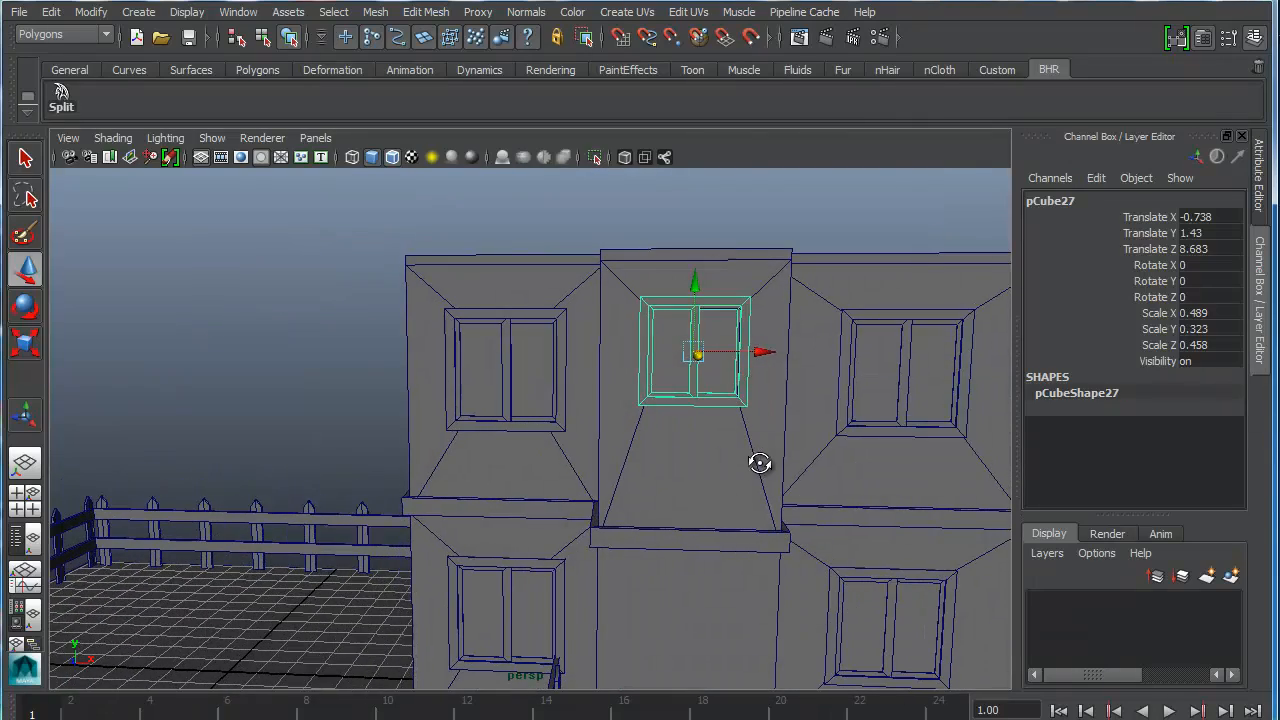
pyautogui.click(229, 423)
pyautogui.keyDown('alt'); pyautogui.moveTo(588, 551); pyautogui.dragTo(616, 552); pyautogui.keyUp('alt')
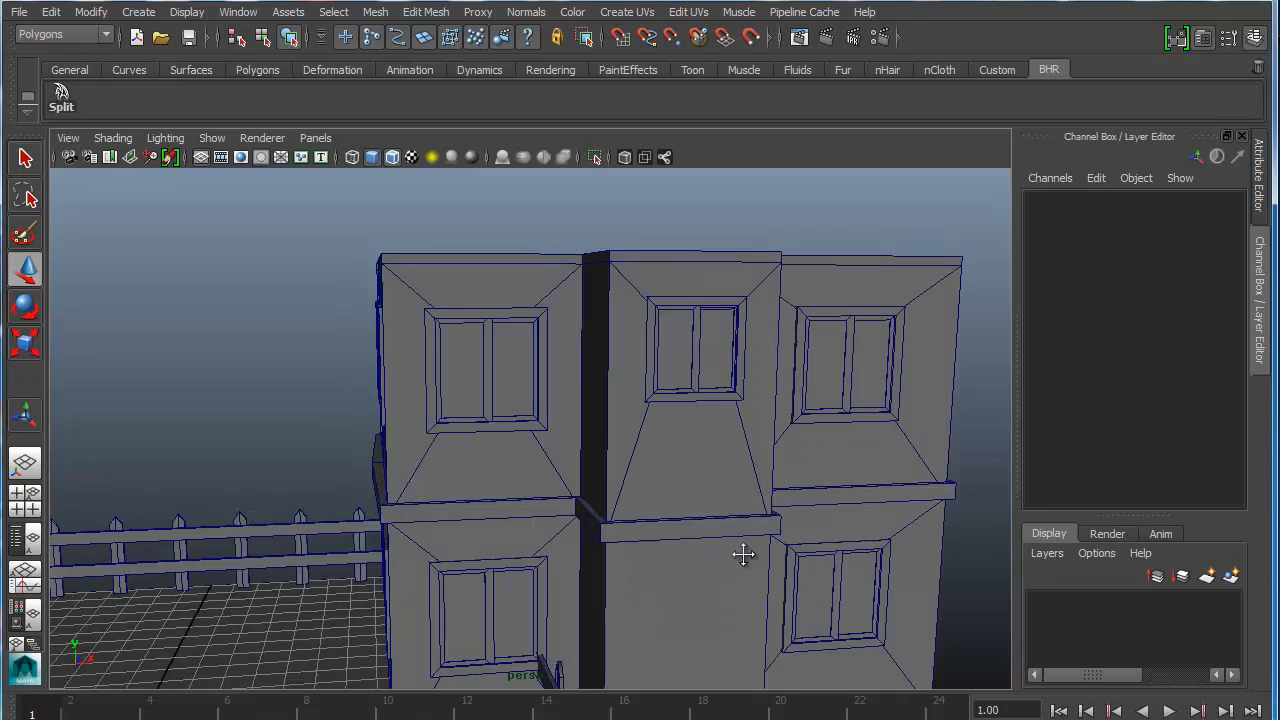
# Step: Select the upper floor mesh, switch it to vertex editing and pick the roof-edge vertices at the bay's left corner
pyautogui.keyDown('alt'); pyautogui.moveTo(743, 555); pyautogui.dragTo(686, 436, button='middle'); pyautogui.keyUp('alt')
pyautogui.keyDown('alt'); pyautogui.moveTo(533, 346); pyautogui.dragTo(654, 320); pyautogui.keyUp('alt')
pyautogui.click(534, 349)
pyautogui.keyDown('alt'); pyautogui.moveTo(534, 349); pyautogui.dragTo(526, 427); pyautogui.keyUp('alt')
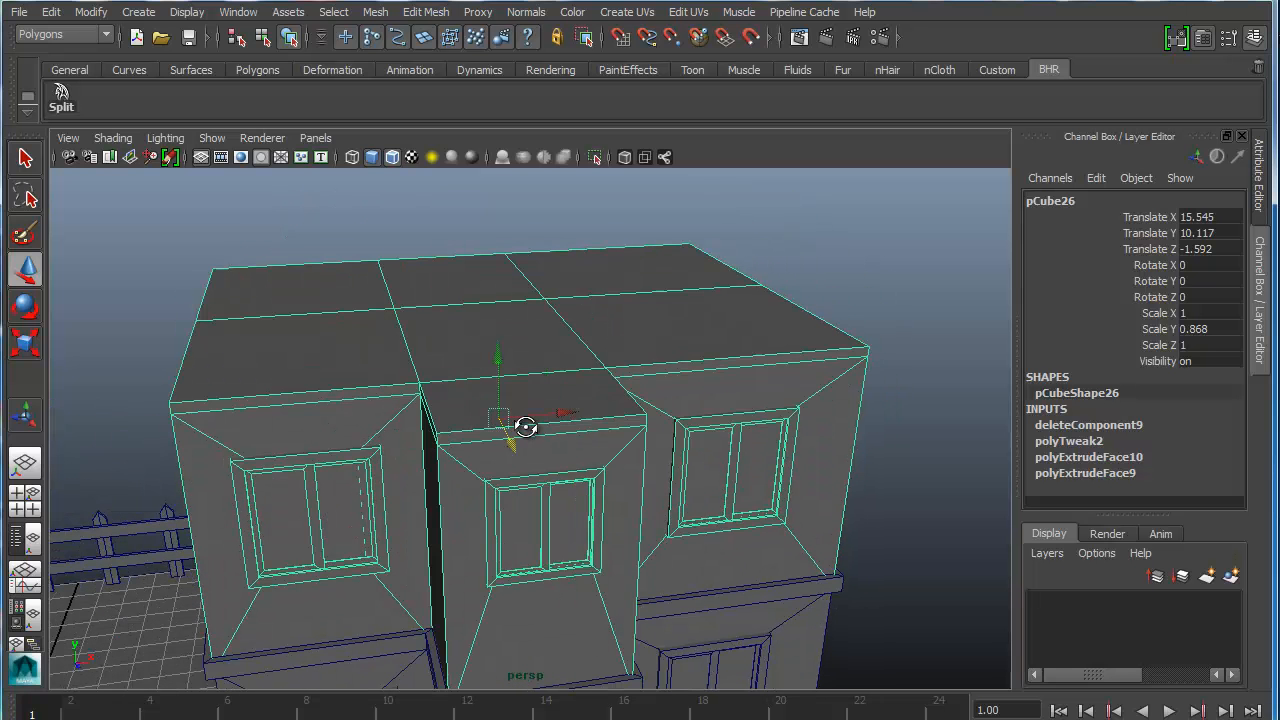
pyautogui.keyDown('alt'); pyautogui.moveTo(502, 347); pyautogui.dragTo(548, 390); pyautogui.keyUp('alt')
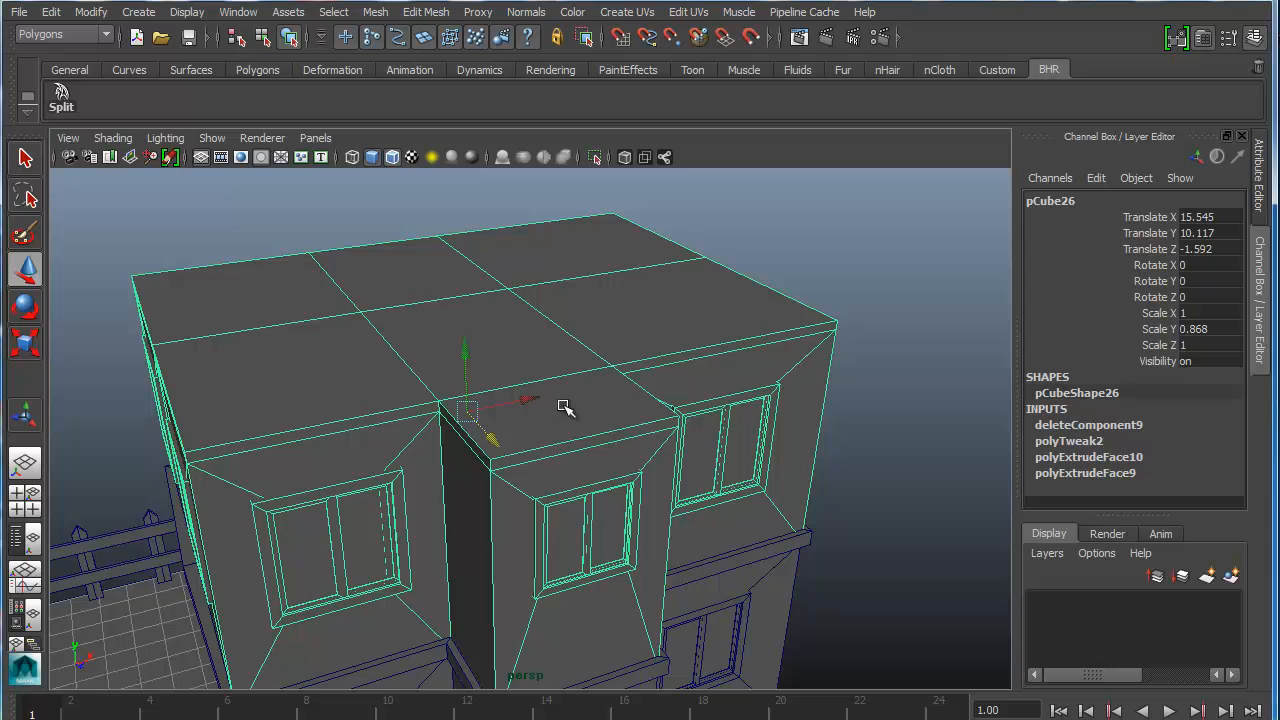
pyautogui.keyDown('alt'); pyautogui.moveTo(553, 410); pyautogui.dragTo(435, 381); pyautogui.keyUp('alt')
pyautogui.moveTo(430, 368); pyautogui.dragTo(345, 364, button='right')
pyautogui.keyDown('alt'); pyautogui.moveTo(423, 357); pyautogui.dragTo(446, 297); pyautogui.keyUp('alt')
pyautogui.moveTo(399, 357); pyautogui.dragTo(399, 357)
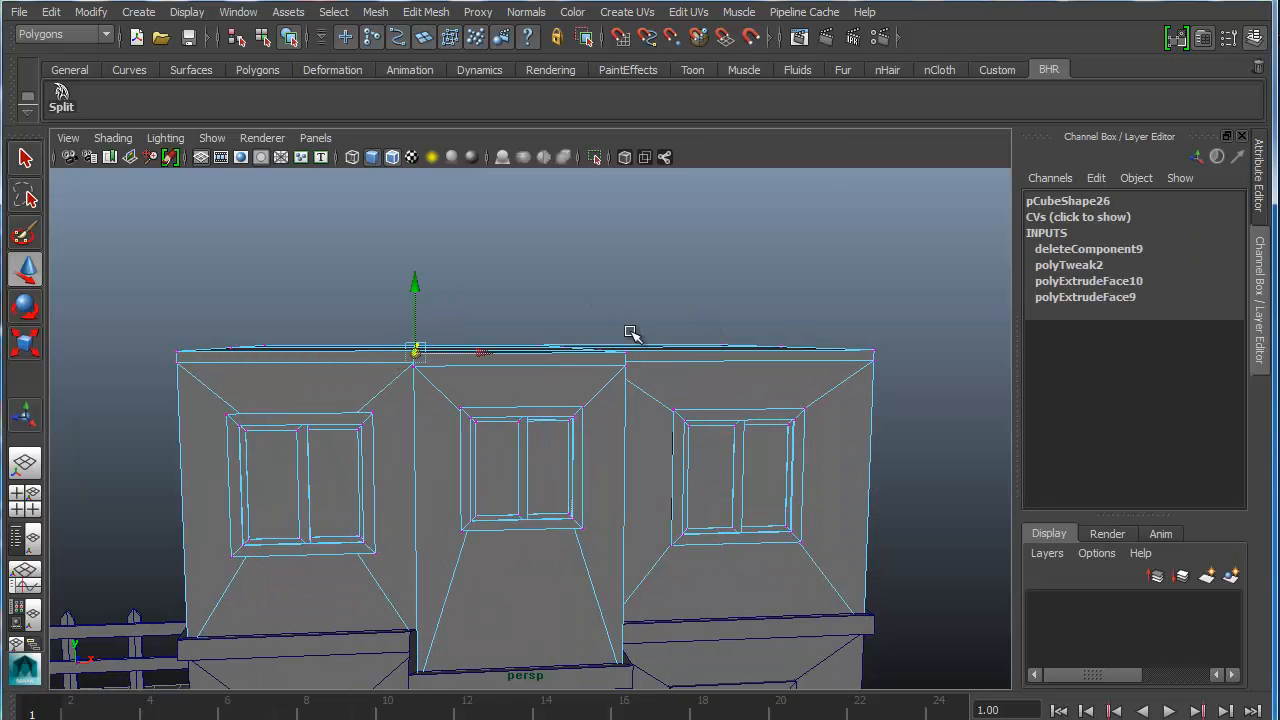
# Step: In the front view, select the top roof vertices along both sides of the bay and raise them well above the outer roof edges
pyautogui.press('space')
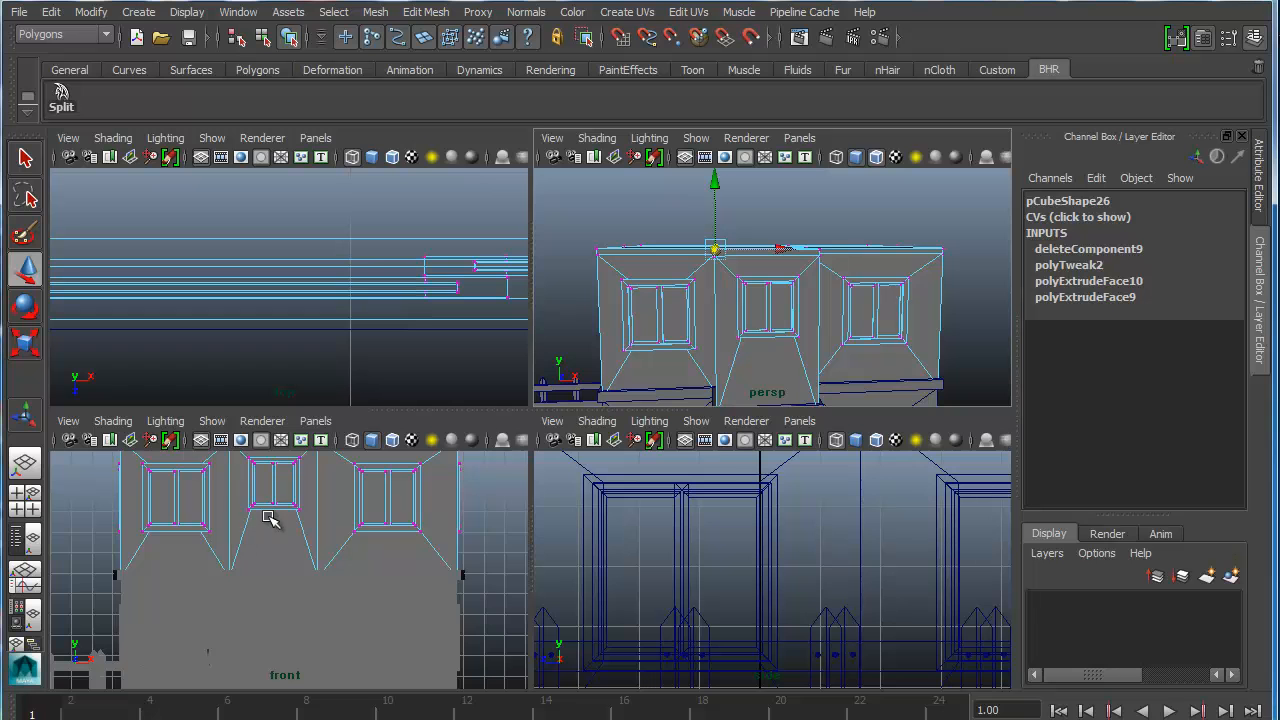
pyautogui.keyDown('alt'); pyautogui.moveTo(241, 534); pyautogui.dragTo(261, 634, button='middle'); pyautogui.keyUp('alt')
pyautogui.scroll(5, 242, 582)
pyautogui.keyDown('alt'); pyautogui.moveTo(240, 457); pyautogui.dragTo(283, 516, button='middle'); pyautogui.keyUp('alt')
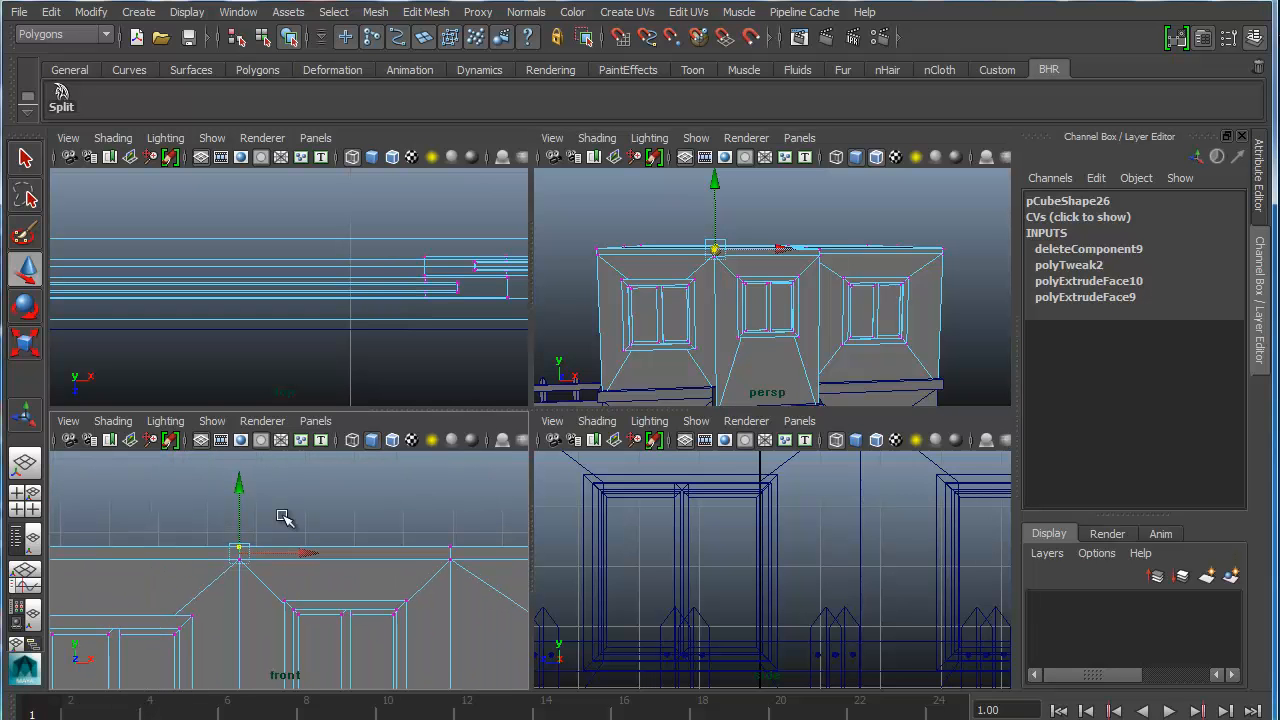
pyautogui.moveTo(207, 554); pyautogui.dragTo(207, 554)
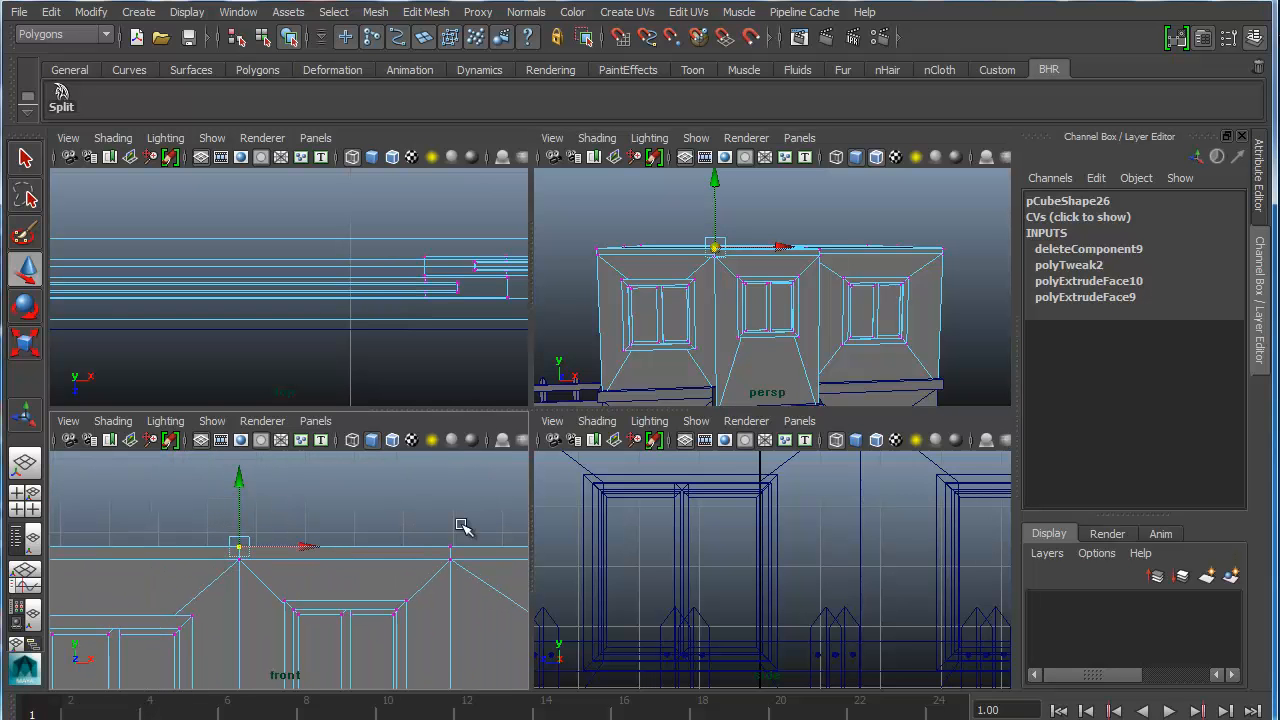
pyautogui.keyDown('shift'); pyautogui.moveTo(426, 552); pyautogui.dragTo(433, 548); pyautogui.keyUp('shift')
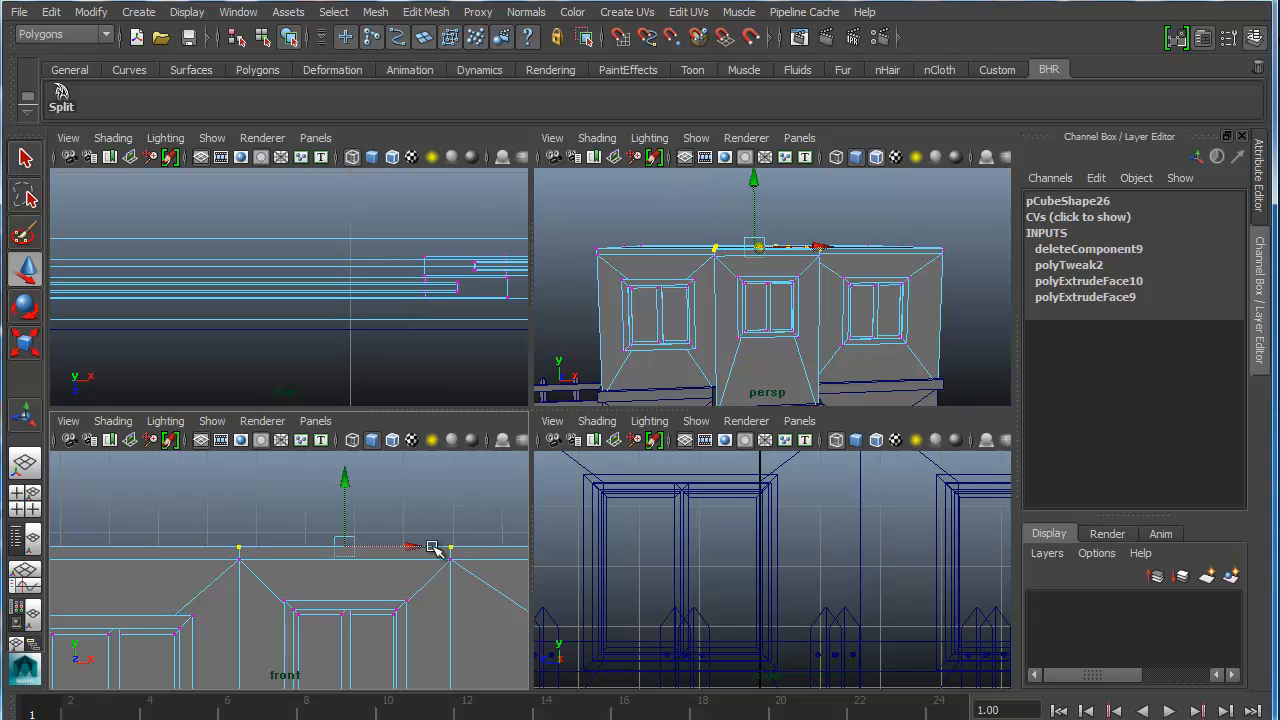
pyautogui.moveTo(343, 485); pyautogui.dragTo(327, 342)
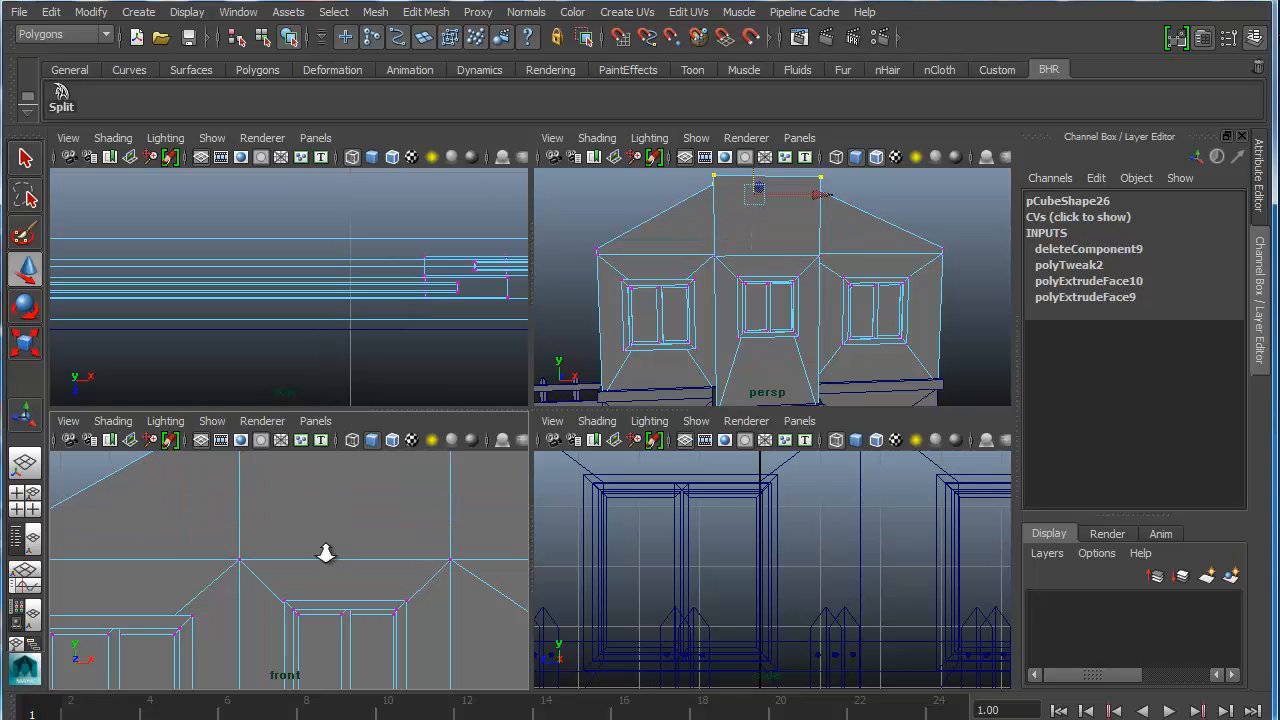
pyautogui.scroll(-3, 326, 553)
pyautogui.moveTo(309, 458)
pyautogui.mouseDown()
pyautogui.moveTo(306, 424)
pyautogui.moveTo(308, 452)
pyautogui.mouseUp()
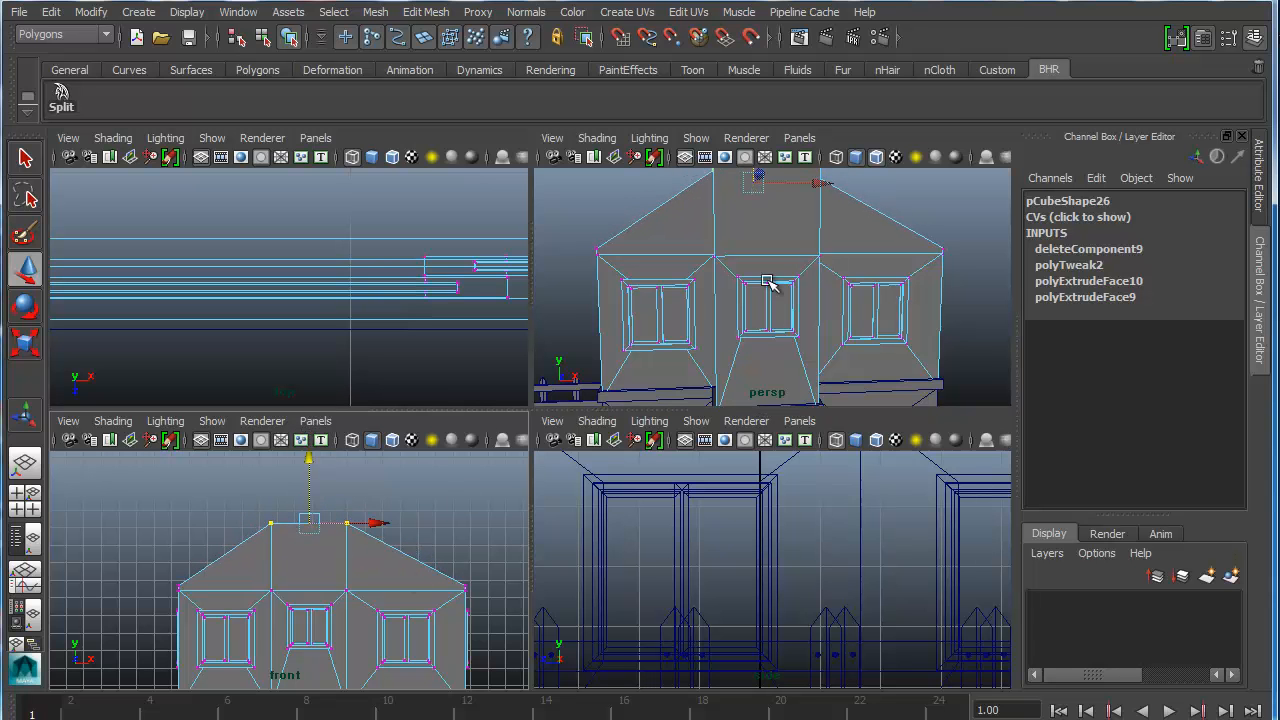
# Step: Insert an edge loop lengthwise through the middle of the raised central roof strip and down the bay front
pyautogui.press('space')
pyautogui.keyDown('alt'); pyautogui.moveTo(737, 311); pyautogui.dragTo(541, 298); pyautogui.keyUp('alt')
pyautogui.keyDown('alt'); pyautogui.moveTo(540, 351); pyautogui.dragTo(529, 337); pyautogui.keyUp('alt')
pyautogui.keyDown('alt'); pyautogui.moveTo(512, 390); pyautogui.dragTo(205, 336); pyautogui.keyUp('alt')
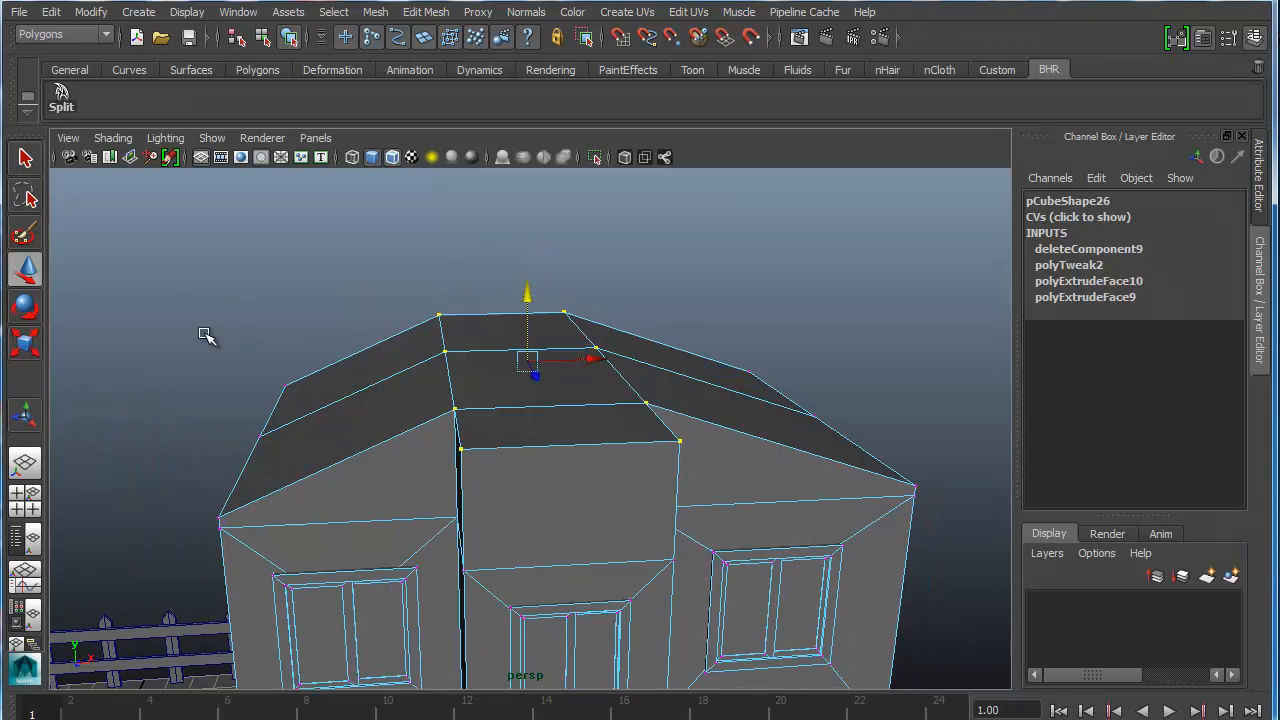
pyautogui.click(426, 12)
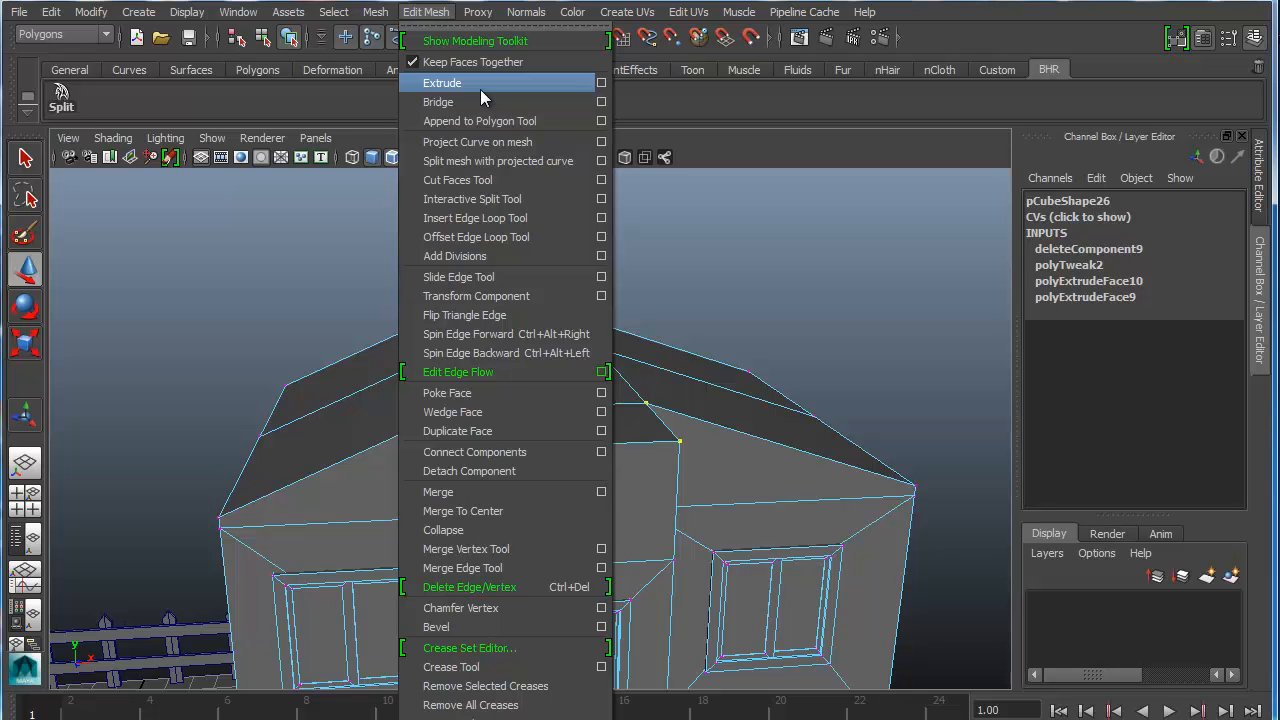
pyautogui.click(522, 219)
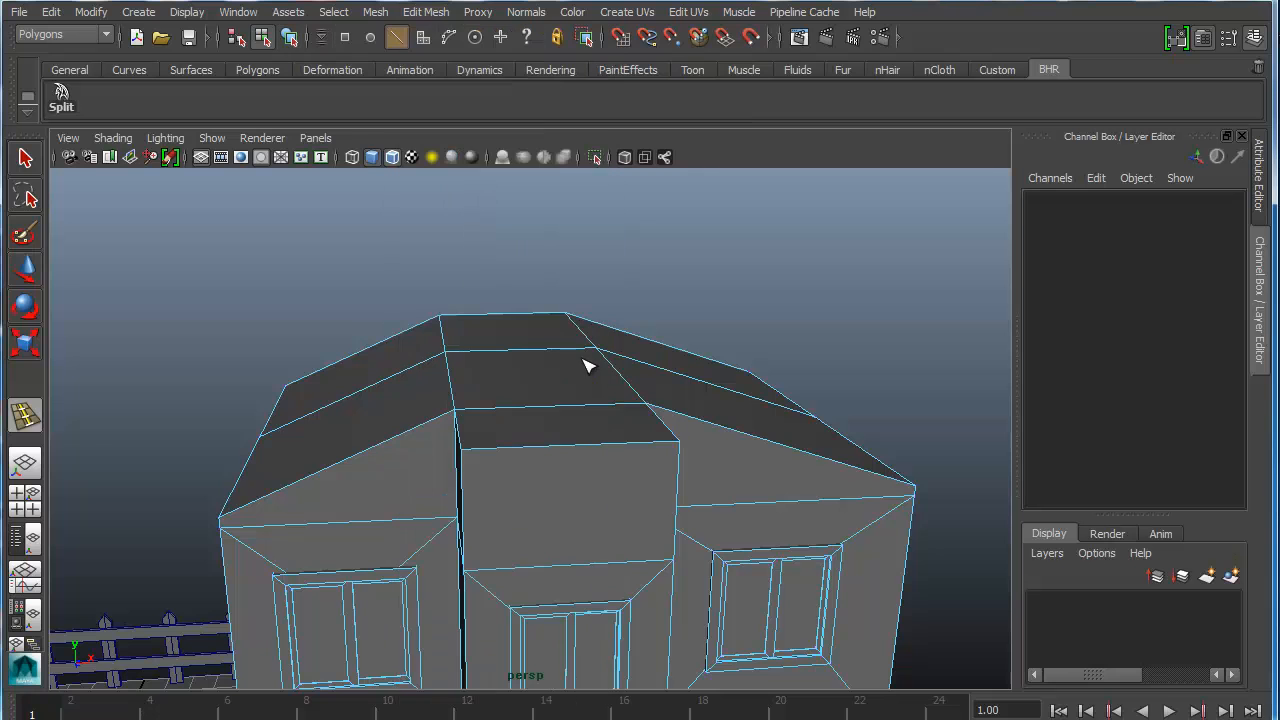
pyautogui.click(565, 408)
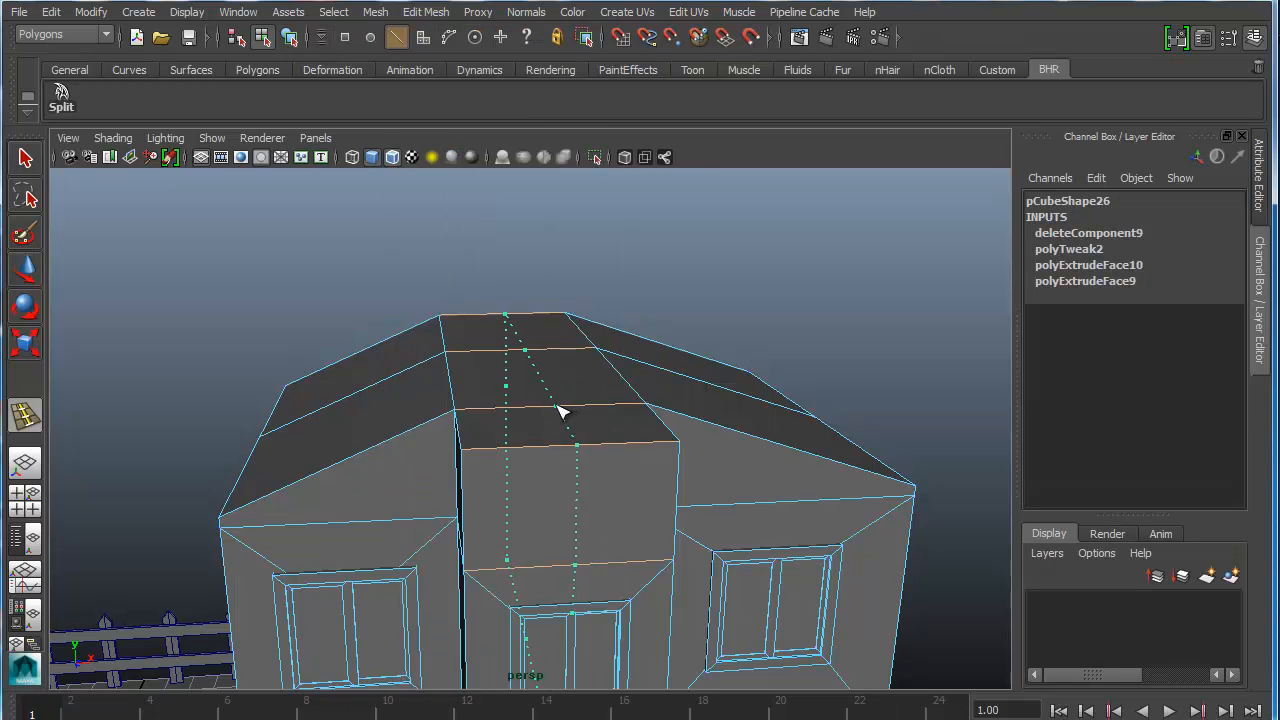
pyautogui.keyDown('alt'); pyautogui.moveTo(580, 474); pyautogui.dragTo(548, 469); pyautogui.keyUp('alt')
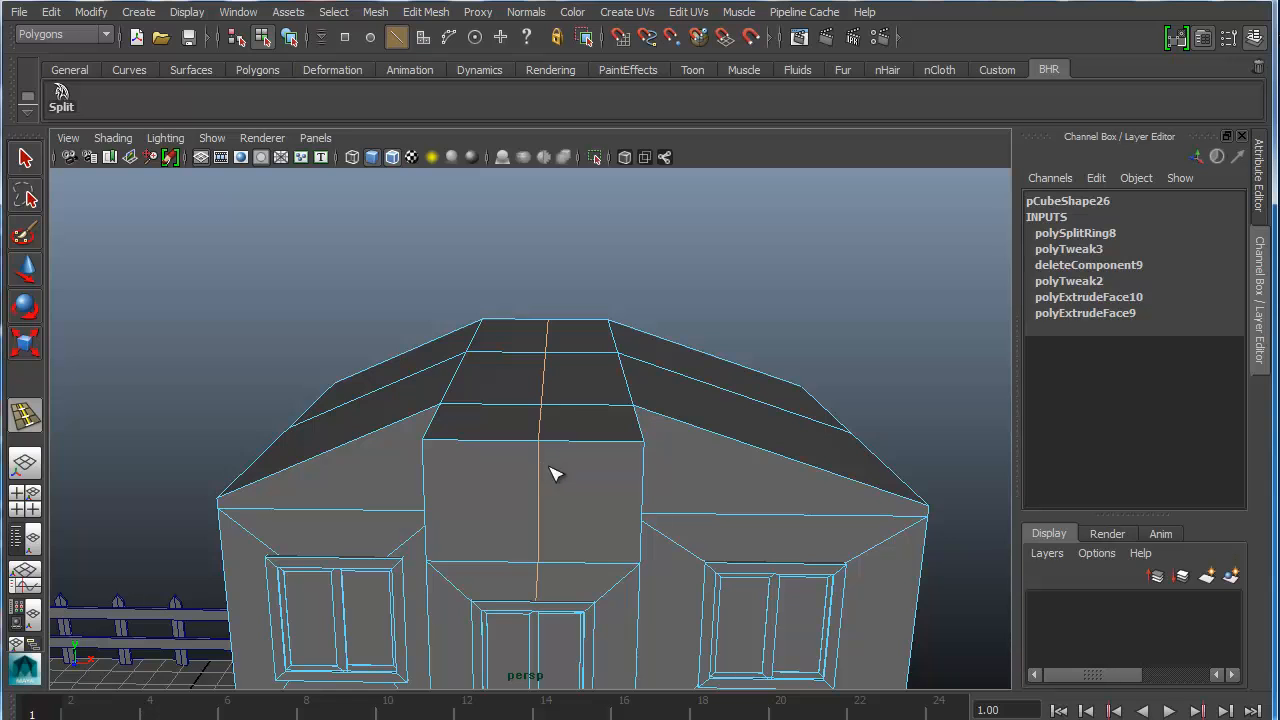
pyautogui.moveTo(539, 400); pyautogui.dragTo(601, 405)
pyautogui.hotkey('ctrl', 'z')
pyautogui.hotkey('ctrl', 'z')
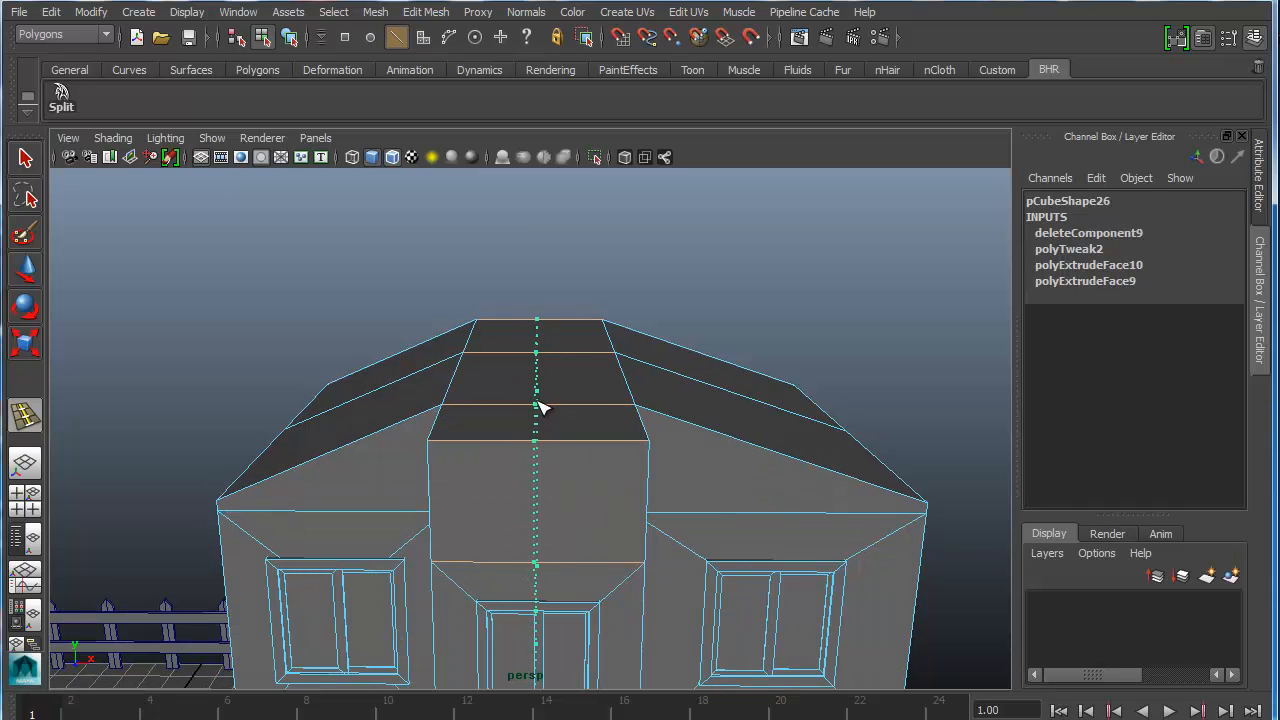
pyautogui.moveTo(541, 406); pyautogui.dragTo(541, 407)
pyautogui.keyDown('alt'); pyautogui.moveTo(630, 435); pyautogui.dragTo(610, 440); pyautogui.keyUp('alt')
pyautogui.click(31, 159)
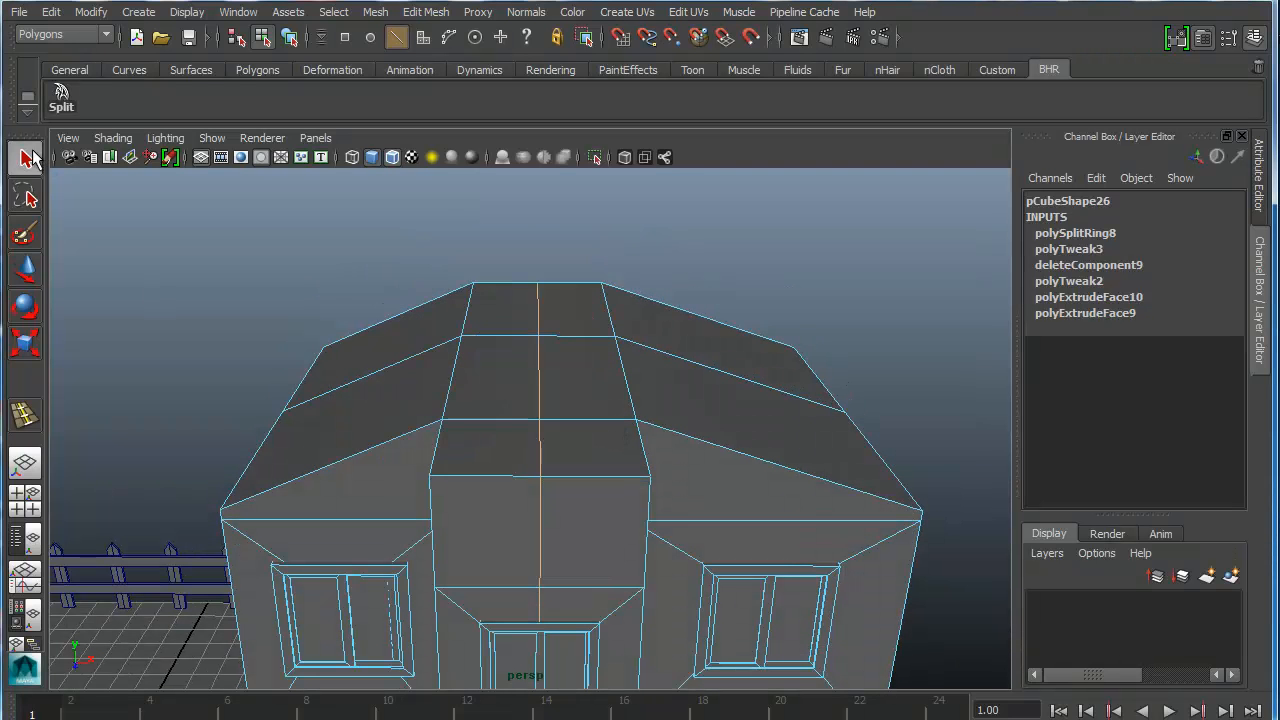
# Step: Select the top vertices along the new centre line and raise them to form the roof ridge
pyautogui.moveTo(580, 327); pyautogui.dragTo(491, 316, button='right')
pyautogui.keyDown('alt'); pyautogui.moveTo(623, 366); pyautogui.dragTo(560, 301); pyautogui.keyUp('alt')
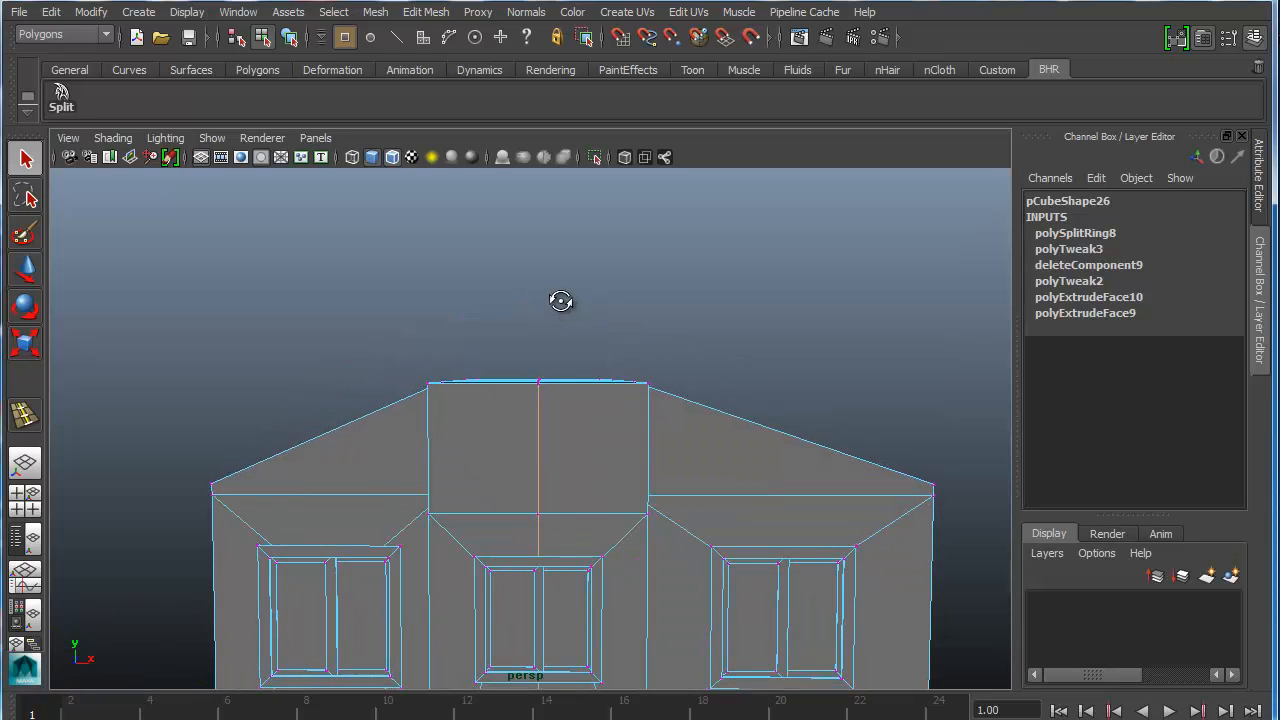
pyautogui.moveTo(510, 398); pyautogui.dragTo(512, 396)
pyautogui.press('w')
pyautogui.keyDown('alt'); pyautogui.moveTo(583, 420); pyautogui.dragTo(536, 315); pyautogui.keyUp('alt')
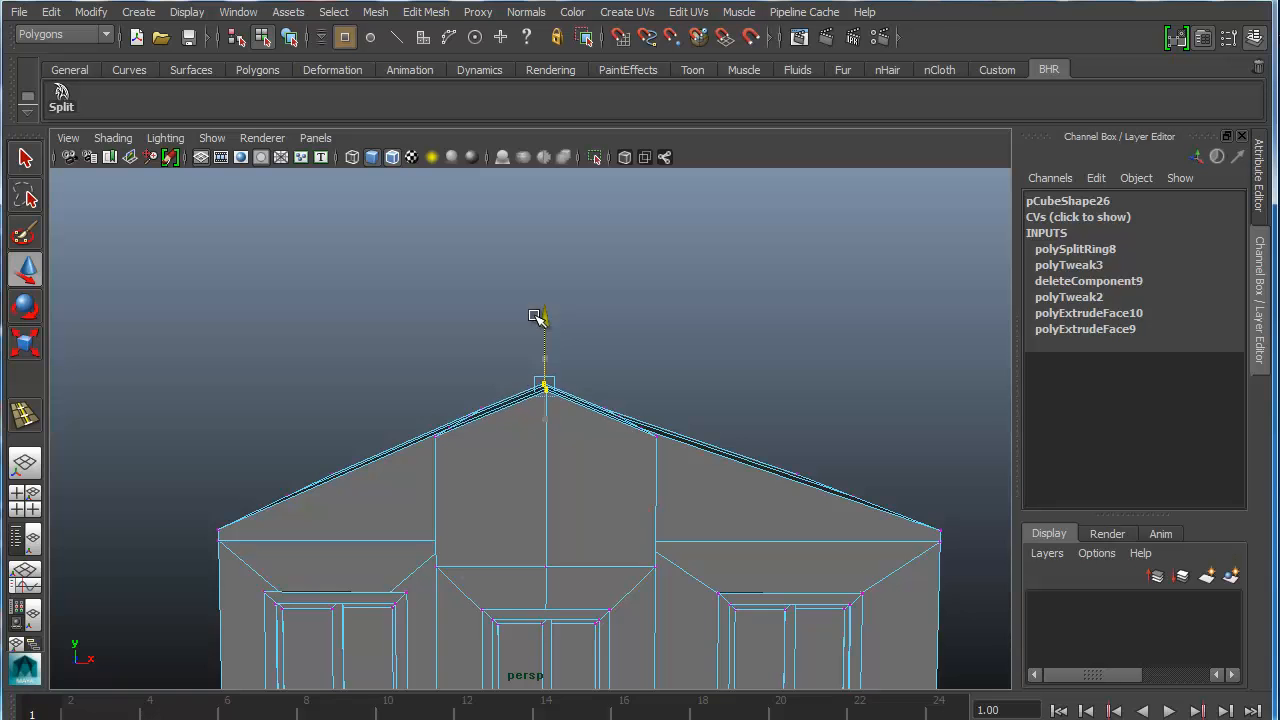
# Step: In the front view, raise the roof vertices above the bay's right edge slightly to straighten the right slope
pyautogui.press('space')
pyautogui.press('space')
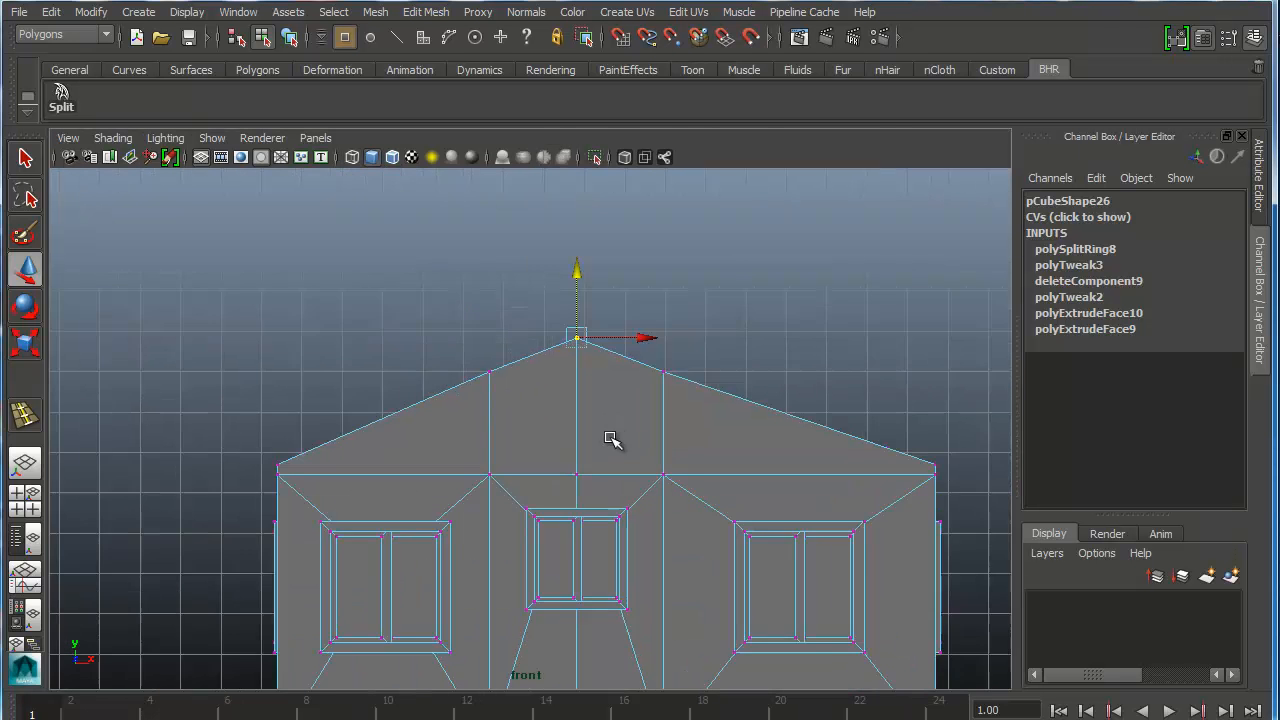
pyautogui.scroll(1, 610, 438)
pyautogui.keyDown('alt'); pyautogui.moveTo(618, 391); pyautogui.dragTo(610, 433, button='middle'); pyautogui.keyUp('alt')
pyautogui.scroll(2, 603, 436)
pyautogui.keyDown('alt'); pyautogui.moveTo(585, 327); pyautogui.dragTo(525, 366, button='middle'); pyautogui.keyUp('alt')
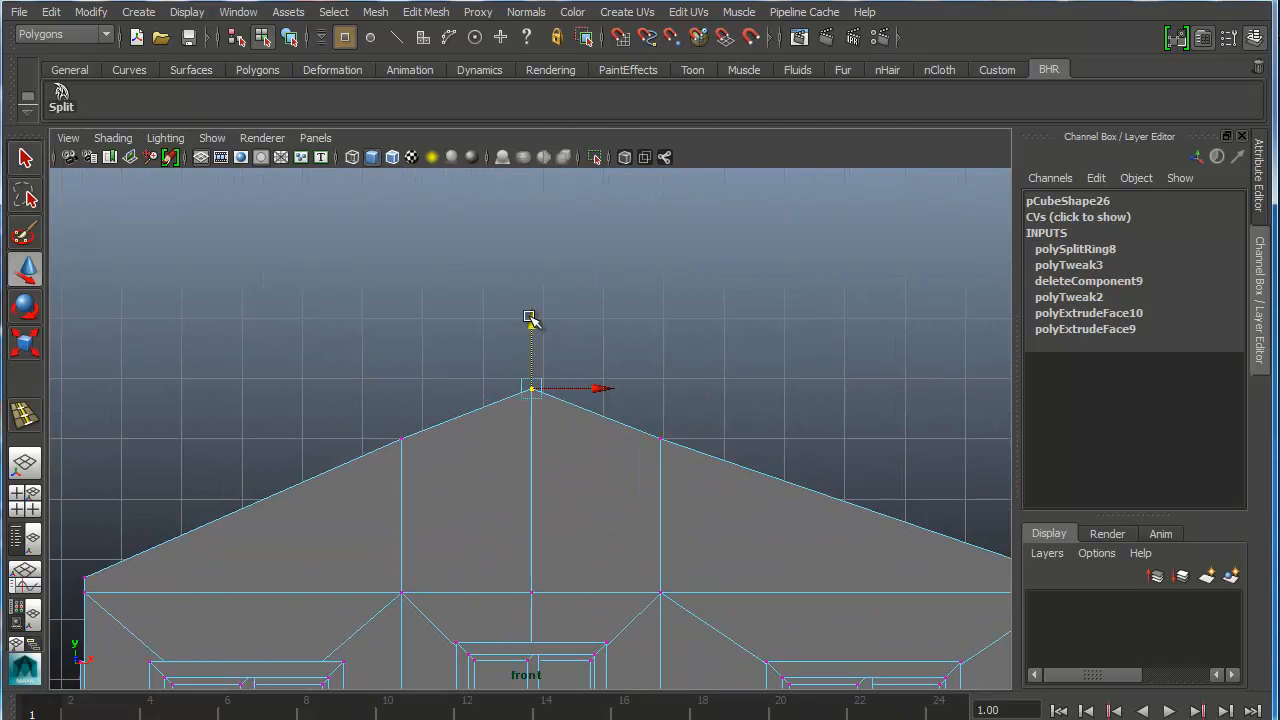
pyautogui.click(660, 438)
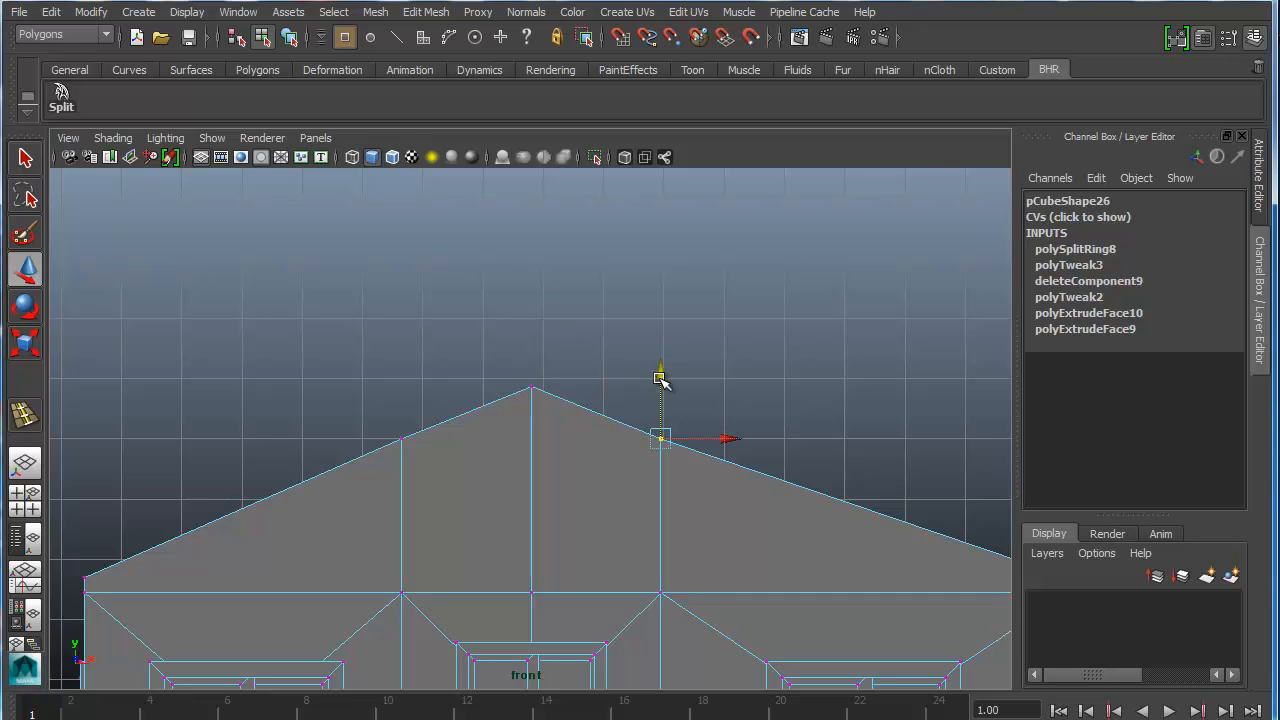
pyautogui.moveTo(658, 370); pyautogui.dragTo(659, 367)
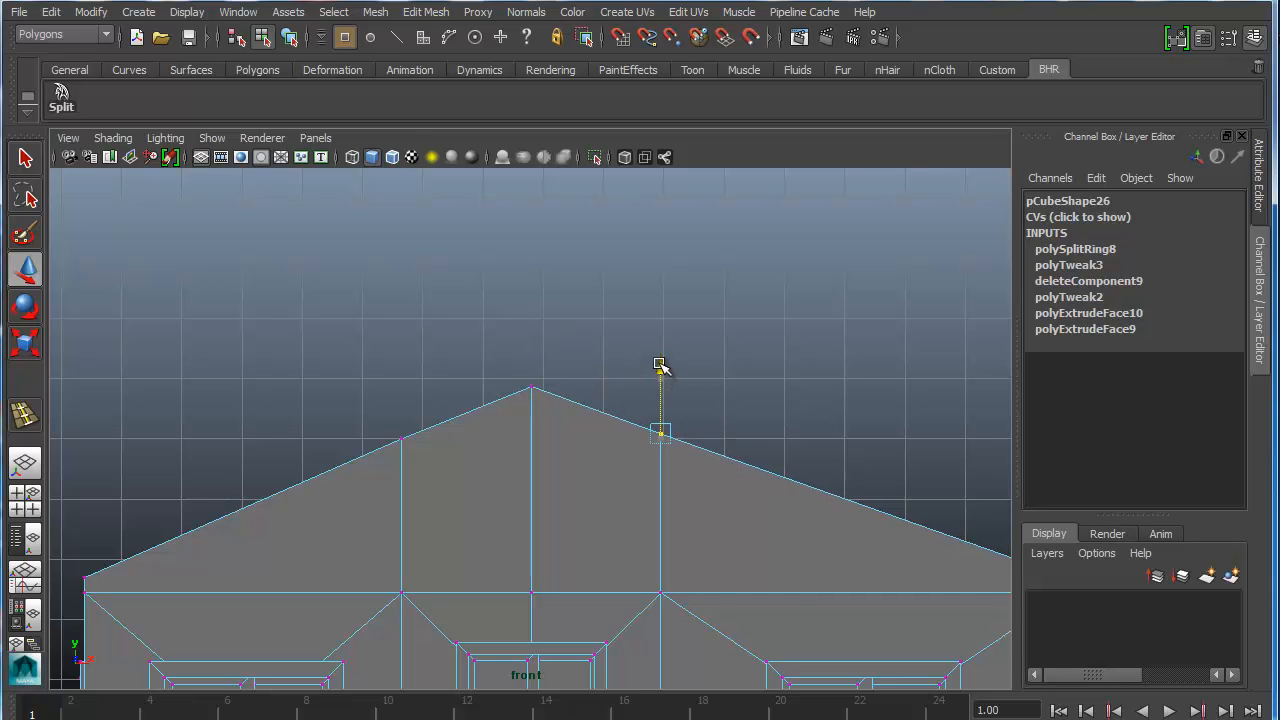
pyautogui.scroll(-5, 594, 549)
pyautogui.press('space')
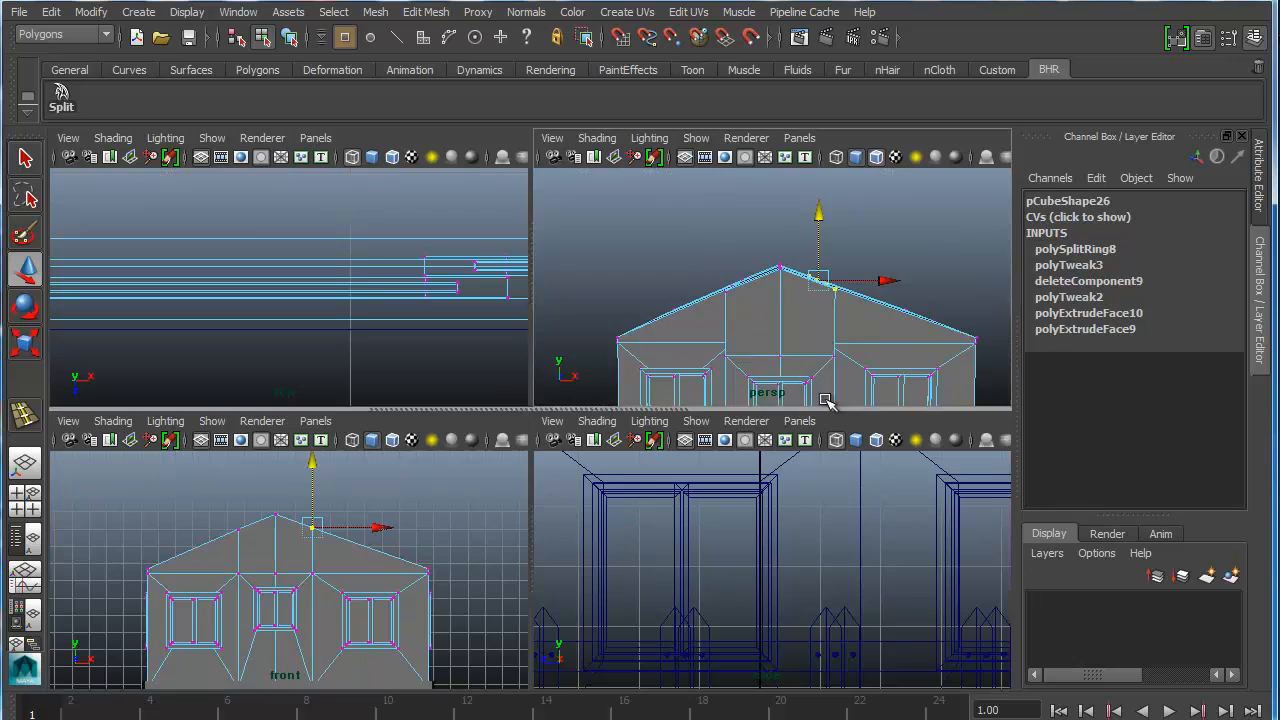
# Step: In the perspective view, switch the mesh to face selection and select all faces of the roof's left slope
pyautogui.press('space')
pyautogui.keyDown('alt'); pyautogui.moveTo(709, 423); pyautogui.dragTo(580, 431); pyautogui.keyUp('alt')
pyautogui.moveTo(464, 412); pyautogui.dragTo(468, 458, button='right')
pyautogui.click(309, 420)
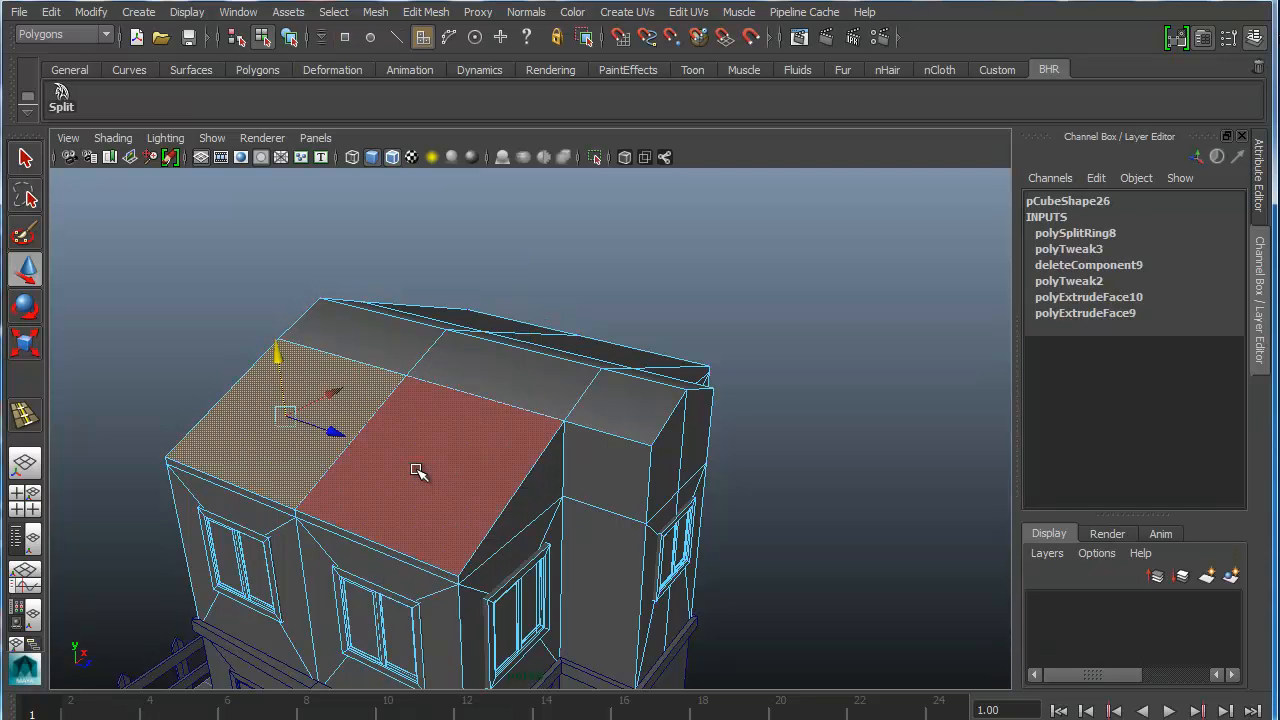
pyautogui.keyDown('shift'); pyautogui.click(374, 360); pyautogui.keyUp('shift')
pyautogui.keyDown('shift'); pyautogui.click(486, 366); pyautogui.keyUp('shift')
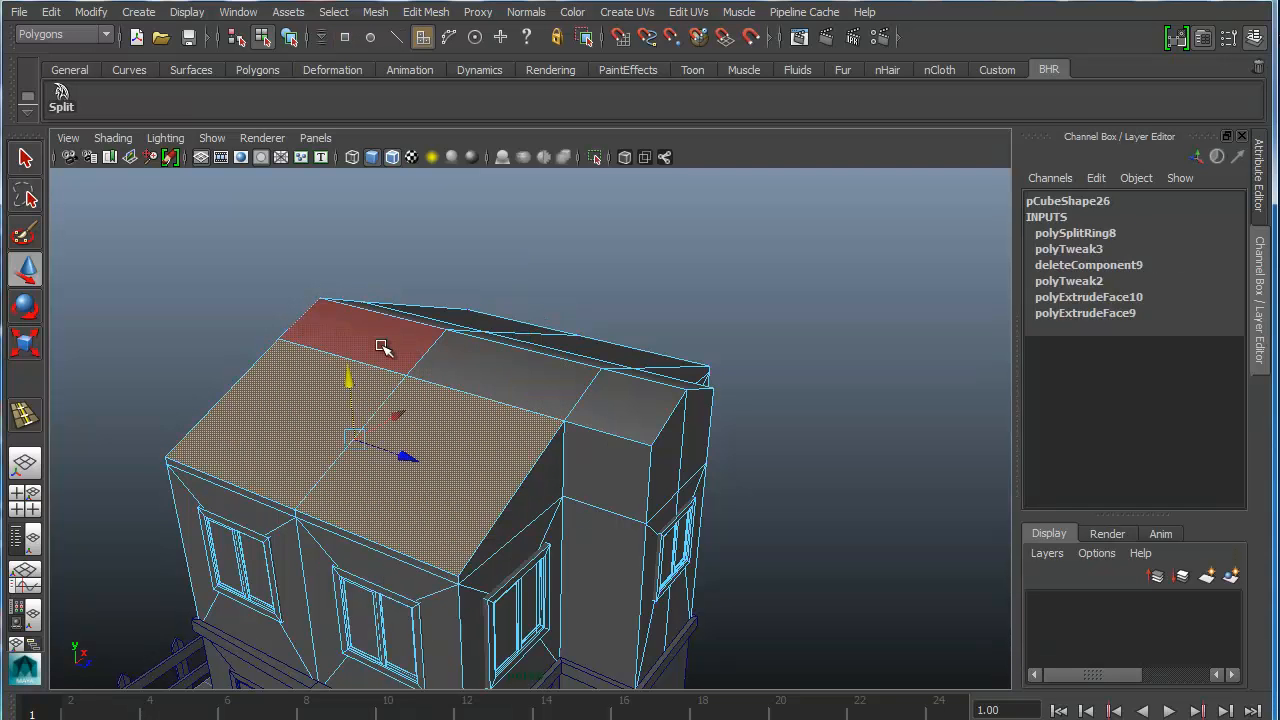
pyautogui.keyDown('shift'); pyautogui.click(355, 332); pyautogui.keyUp('shift')
pyautogui.keyDown('shift'); pyautogui.click(500, 366); pyautogui.keyUp('shift')
pyautogui.keyDown('shift'); pyautogui.click(611, 402); pyautogui.keyUp('shift')
# Step: Add the right slope's roof faces over the bay and the main block to the selection
pyautogui.keyDown('alt'); pyautogui.moveTo(669, 409); pyautogui.dragTo(500, 412); pyautogui.keyUp('alt')
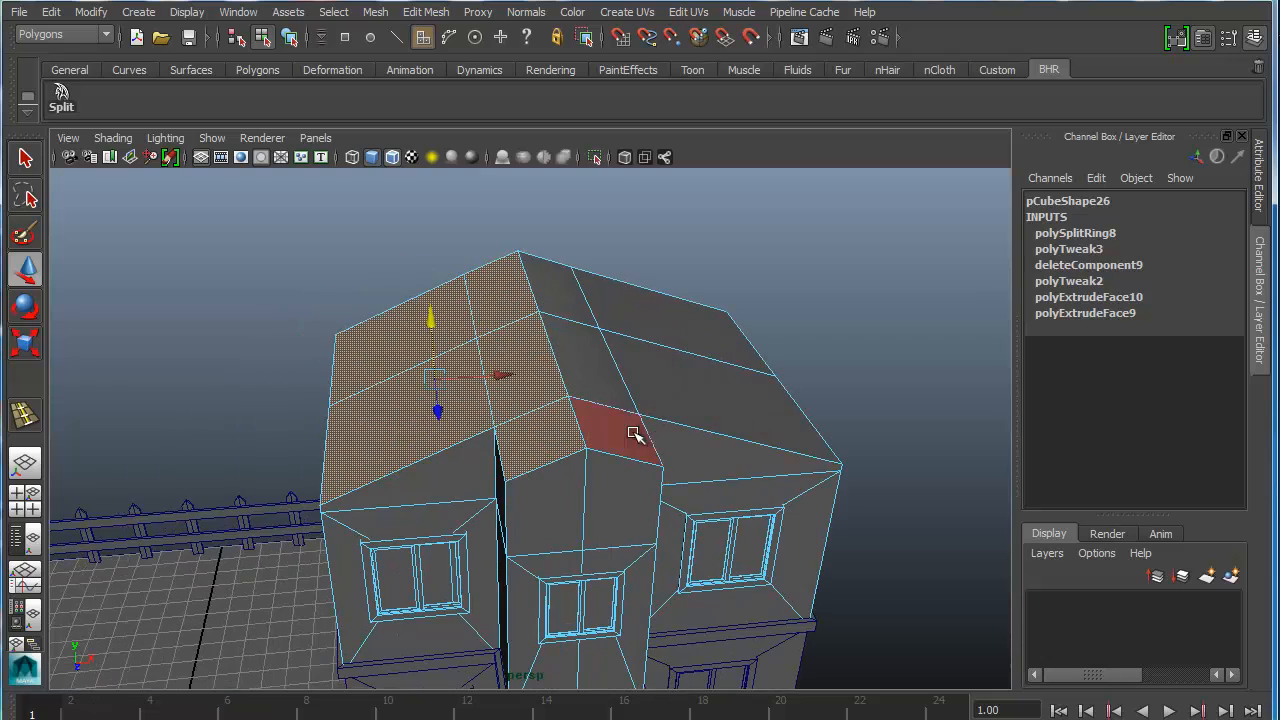
pyautogui.keyDown('shift'); pyautogui.click(624, 430); pyautogui.keyUp('shift')
pyautogui.keyDown('shift'); pyautogui.click(604, 377); pyautogui.keyUp('shift')
pyautogui.keyDown('shift'); pyautogui.click(730, 388); pyautogui.keyUp('shift')
pyautogui.keyDown('alt'); pyautogui.moveTo(737, 391); pyautogui.dragTo(333, 364); pyautogui.keyUp('alt')
pyautogui.keyDown('alt'); pyautogui.moveTo(280, 401); pyautogui.dragTo(571, 486); pyautogui.keyUp('alt')
# Step: Select all the roof faces covering the front bay and both slopes of the main block
pyautogui.click(566, 472)
pyautogui.keyDown('shift'); pyautogui.click(485, 433); pyautogui.keyUp('shift')
pyautogui.keyDown('shift'); pyautogui.click(455, 384); pyautogui.keyUp('shift')
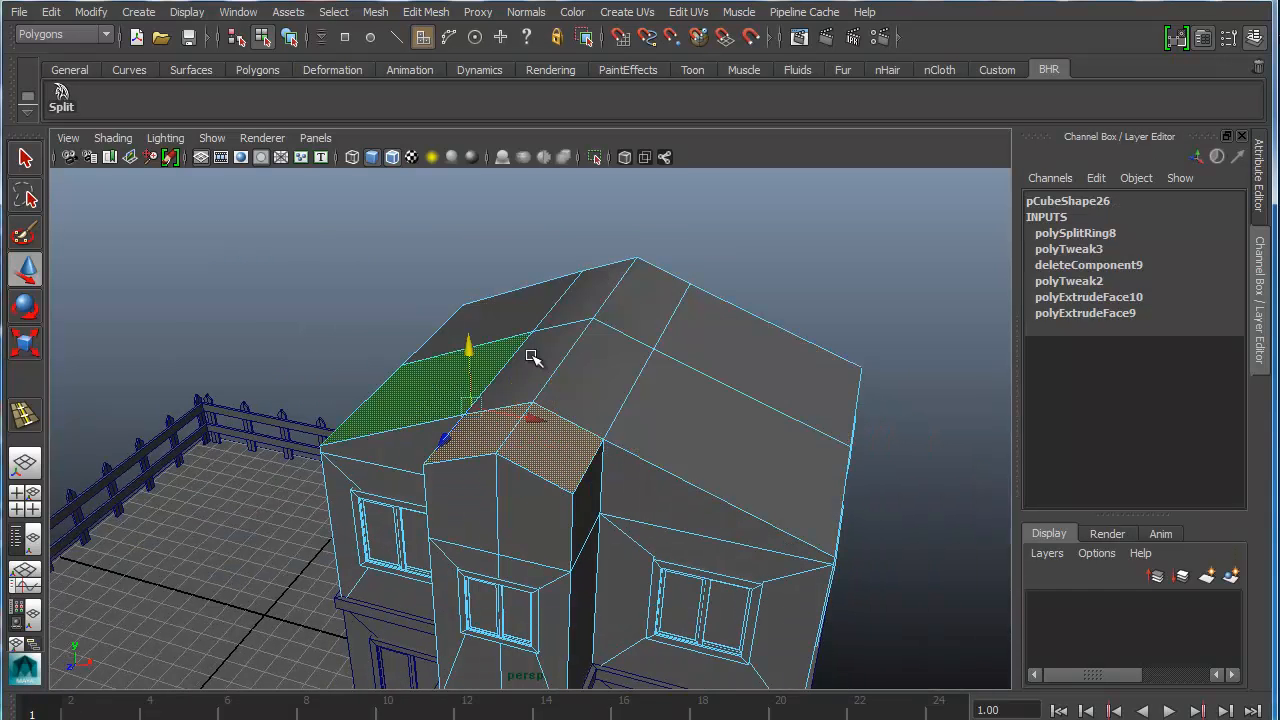
pyautogui.keyDown('shift'); pyautogui.click(617, 381); pyautogui.keyUp('shift')
pyautogui.keyDown('shift'); pyautogui.click(725, 420); pyautogui.keyUp('shift')
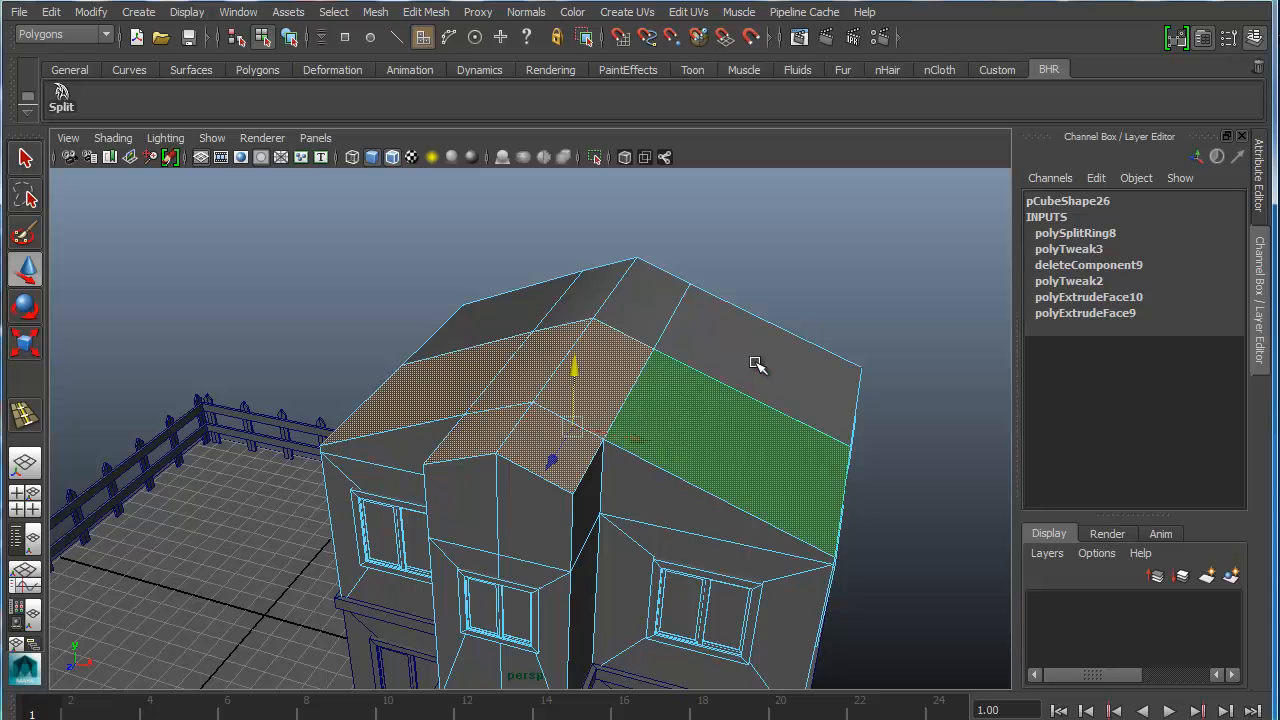
pyautogui.keyDown('shift'); pyautogui.click(734, 343); pyautogui.keyUp('shift')
pyautogui.keyDown('shift'); pyautogui.click(651, 309); pyautogui.keyUp('shift')
pyautogui.keyDown('shift'); pyautogui.click(577, 300); pyautogui.keyUp('shift')
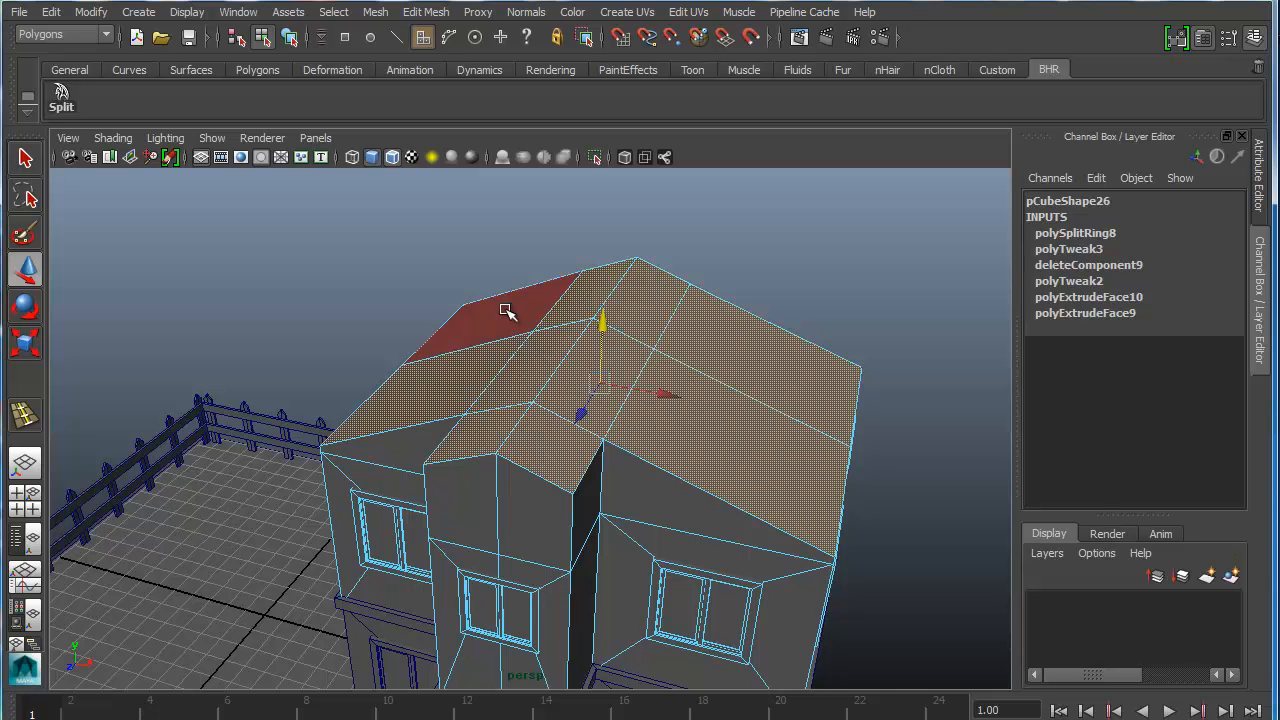
pyautogui.keyDown('shift'); pyautogui.click(506, 309); pyautogui.keyUp('shift')
pyautogui.keyDown('alt'); pyautogui.moveTo(723, 377); pyautogui.dragTo(387, 316); pyautogui.keyUp('alt')
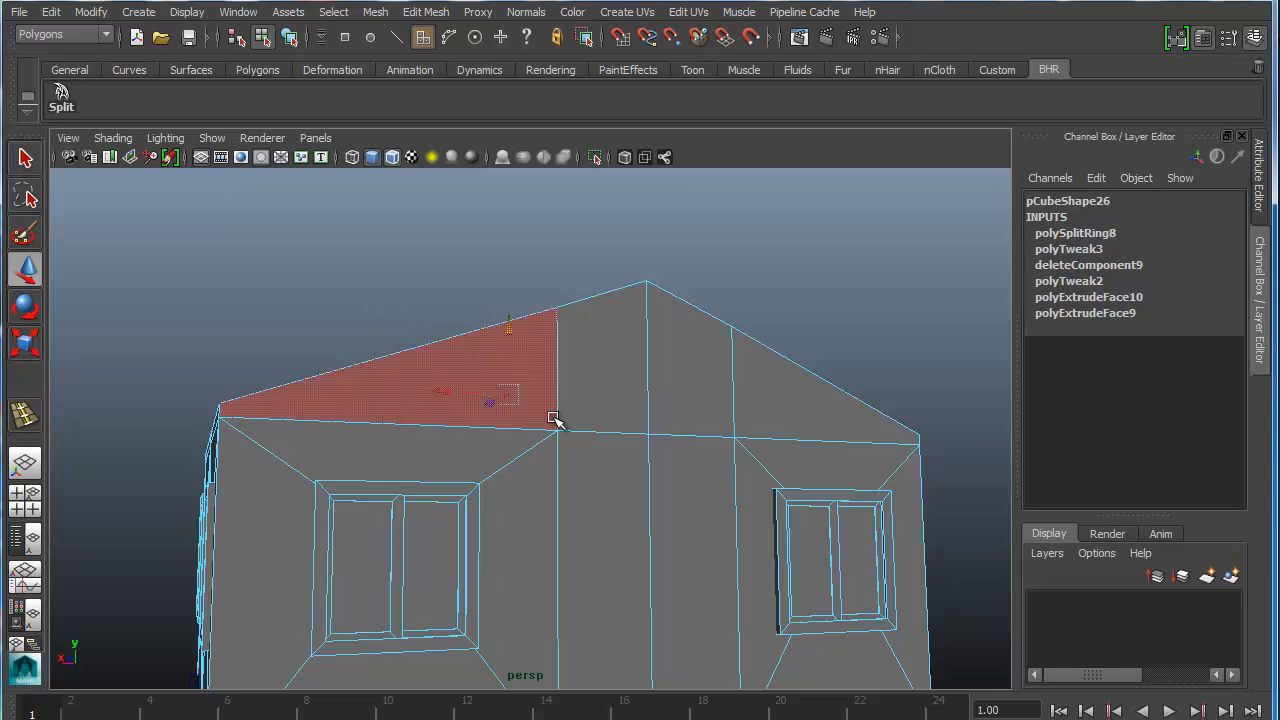
pyautogui.keyDown('alt'); pyautogui.moveTo(509, 416); pyautogui.dragTo(590, 386); pyautogui.keyUp('alt')
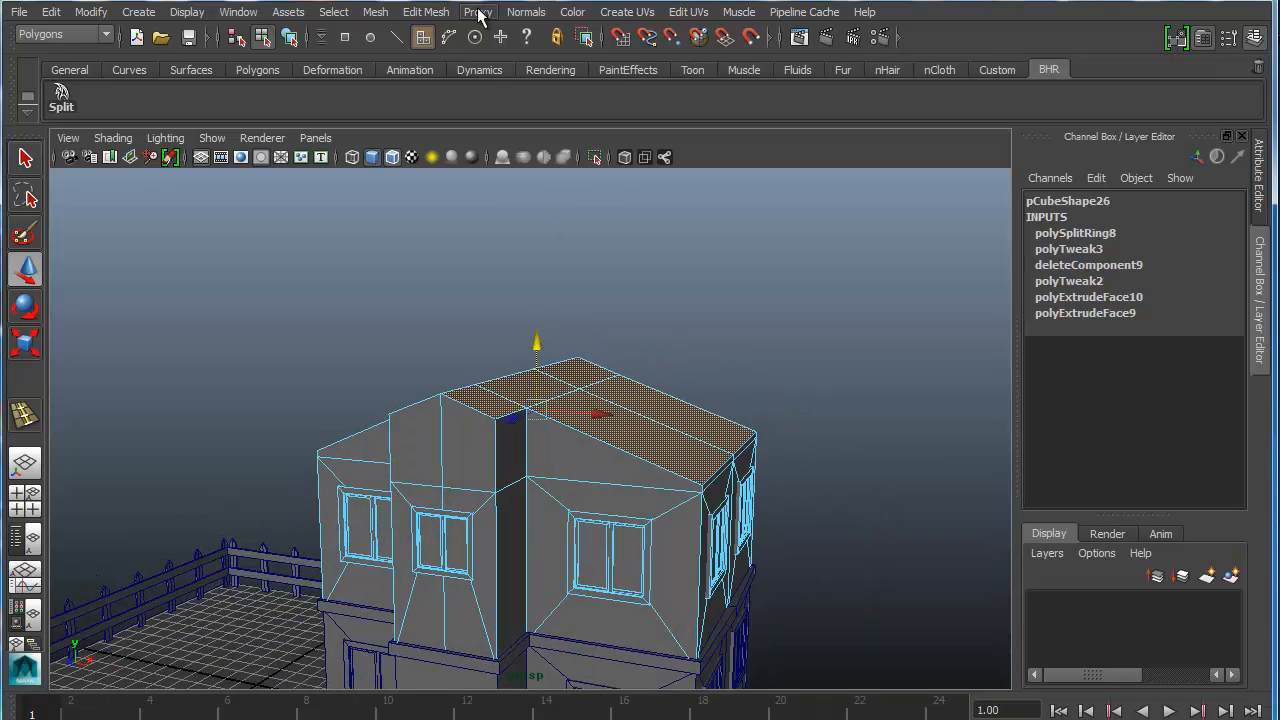
# Step: Extrude the selected roof faces together, slightly upward along their normals, to give the roof thickness
pyautogui.click(430, 12)
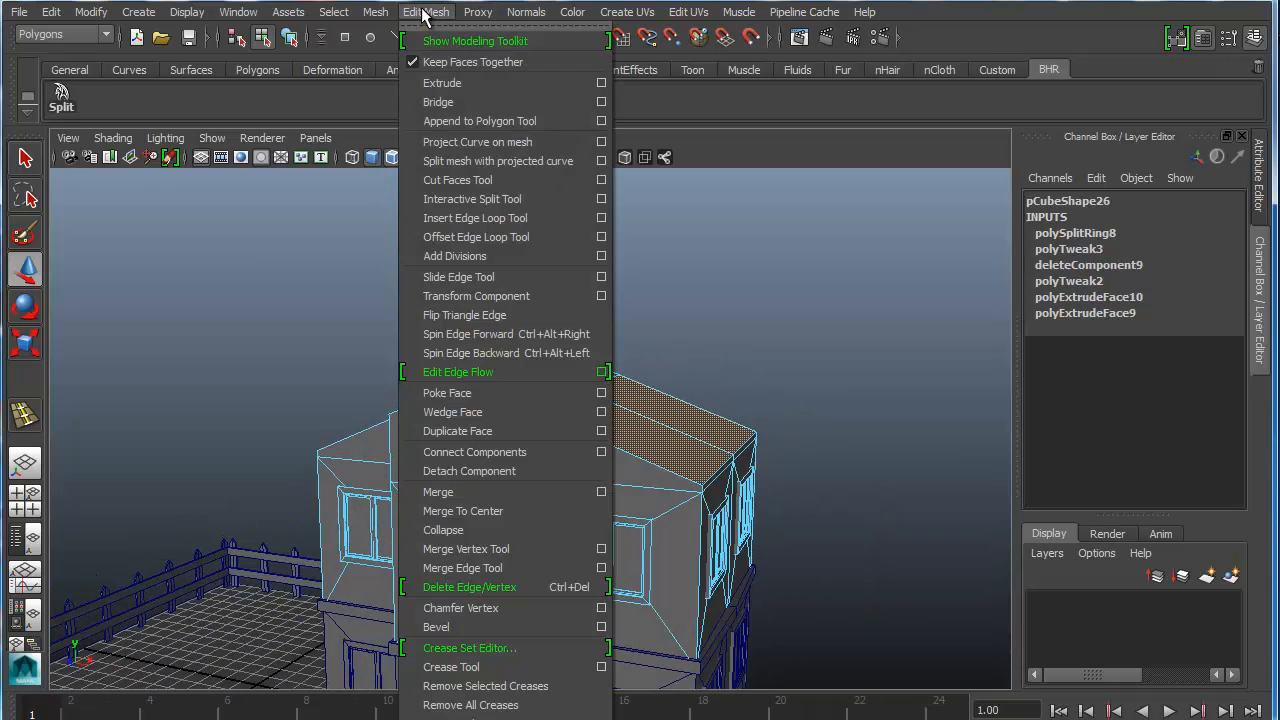
pyautogui.click(462, 80)
pyautogui.keyDown('alt'); pyautogui.moveTo(442, 372); pyautogui.dragTo(496, 371); pyautogui.keyUp('alt')
pyautogui.scroll(2, 496, 371)
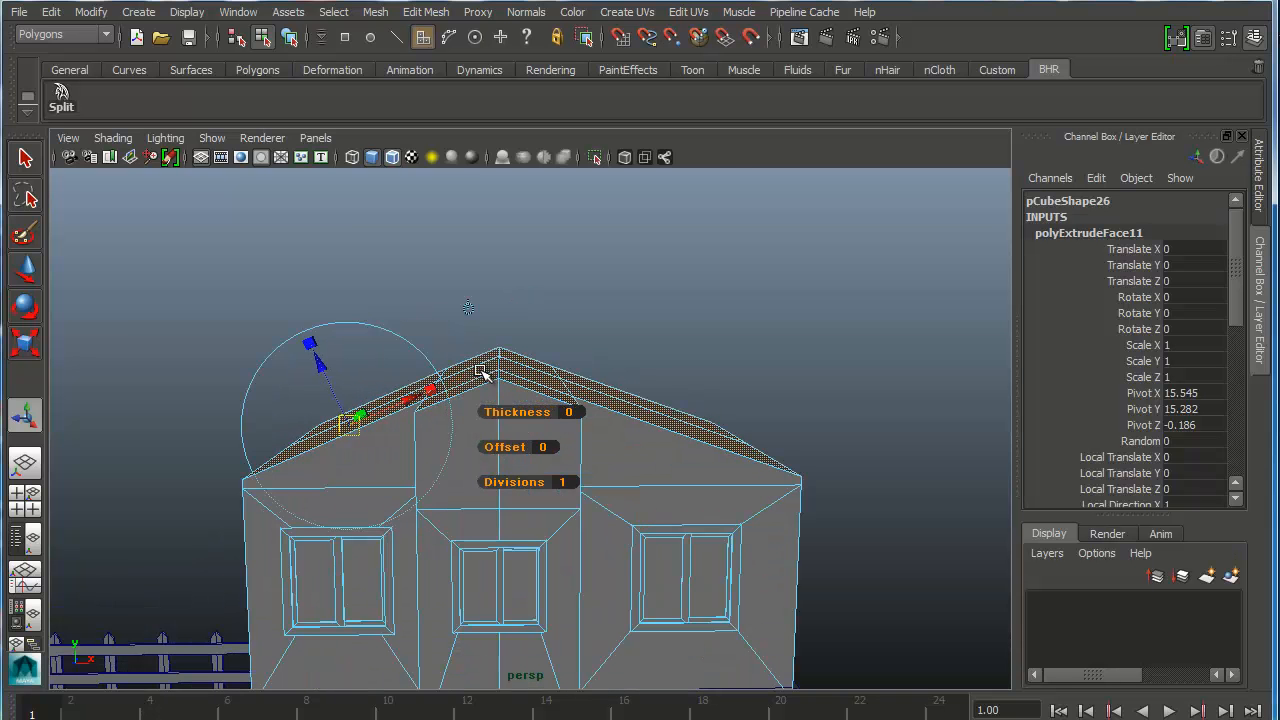
pyautogui.moveTo(324, 371); pyautogui.dragTo(316, 358)
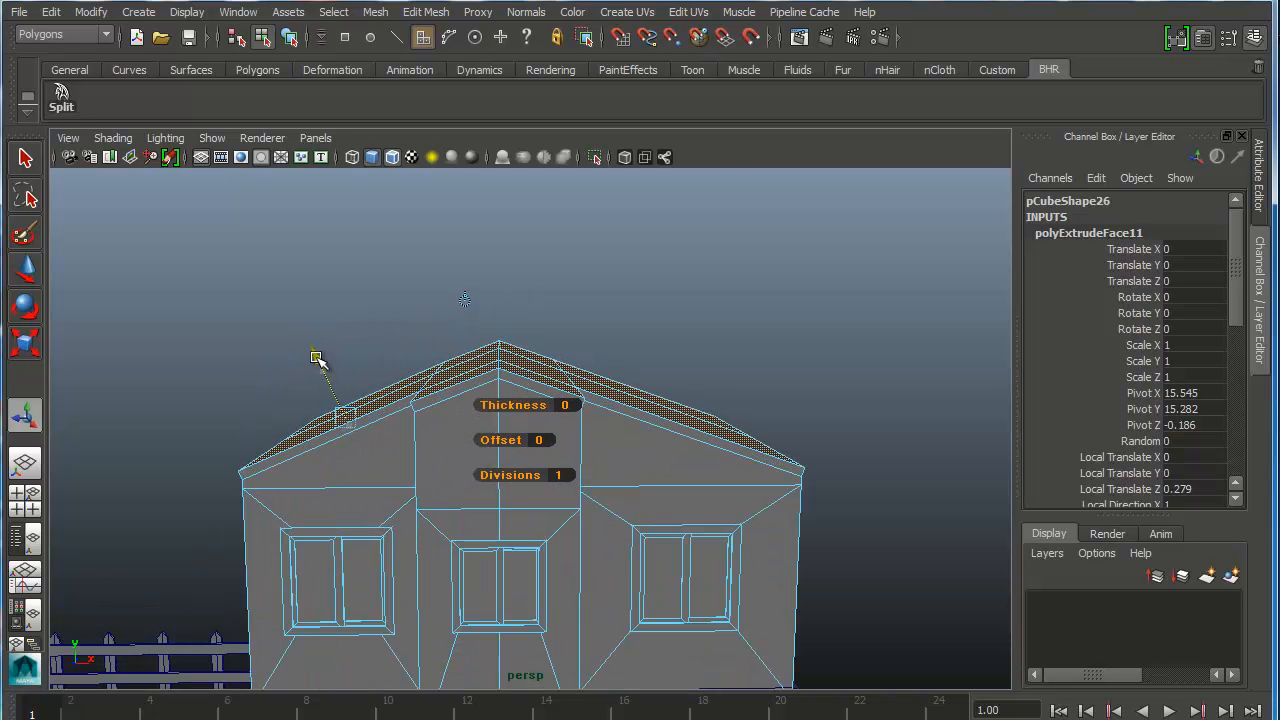
pyautogui.keyDown('alt'); pyautogui.moveTo(316, 358); pyautogui.dragTo(510, 413); pyautogui.keyUp('alt')
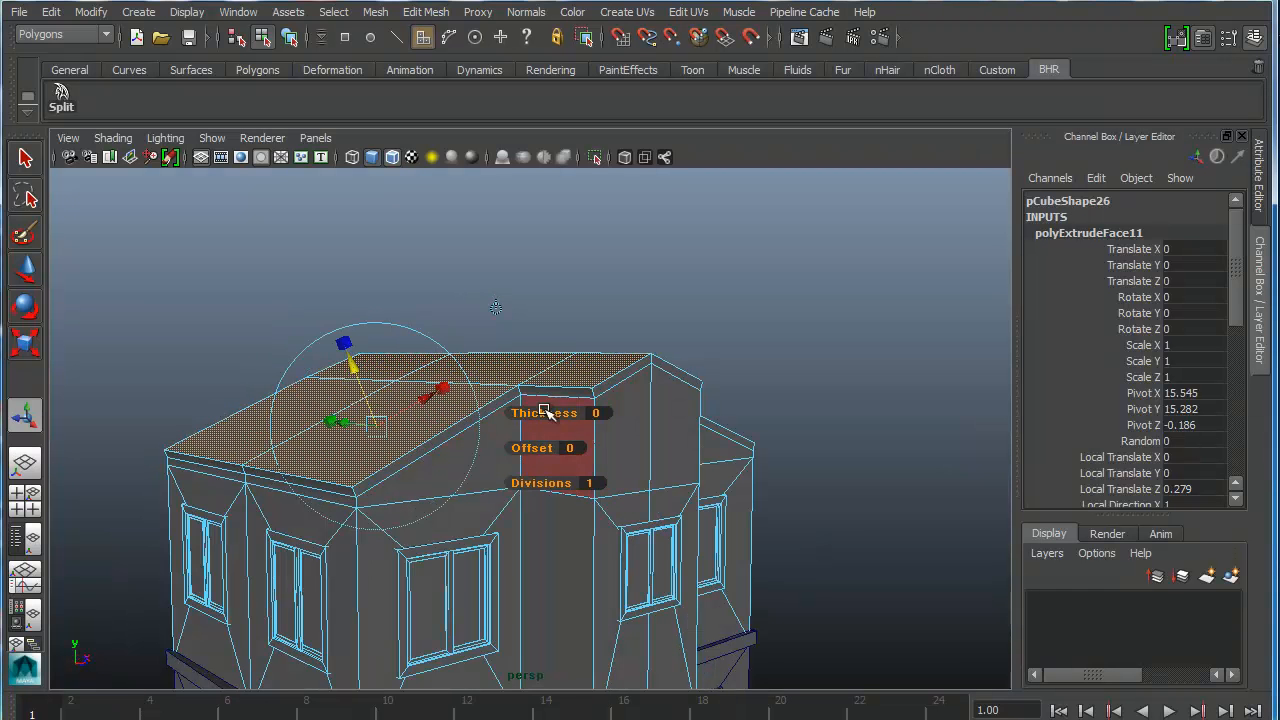
pyautogui.keyDown('alt'); pyautogui.moveTo(328, 440); pyautogui.dragTo(307, 437); pyautogui.keyUp('alt')
pyautogui.moveTo(335, 368); pyautogui.dragTo(335, 361)
# Step: Clear the face selection and select the thin rim faces along the roof's front gable and bay
pyautogui.keyDown('alt'); pyautogui.moveTo(805, 315); pyautogui.dragTo(748, 296); pyautogui.keyUp('alt')
pyautogui.click(748, 296)
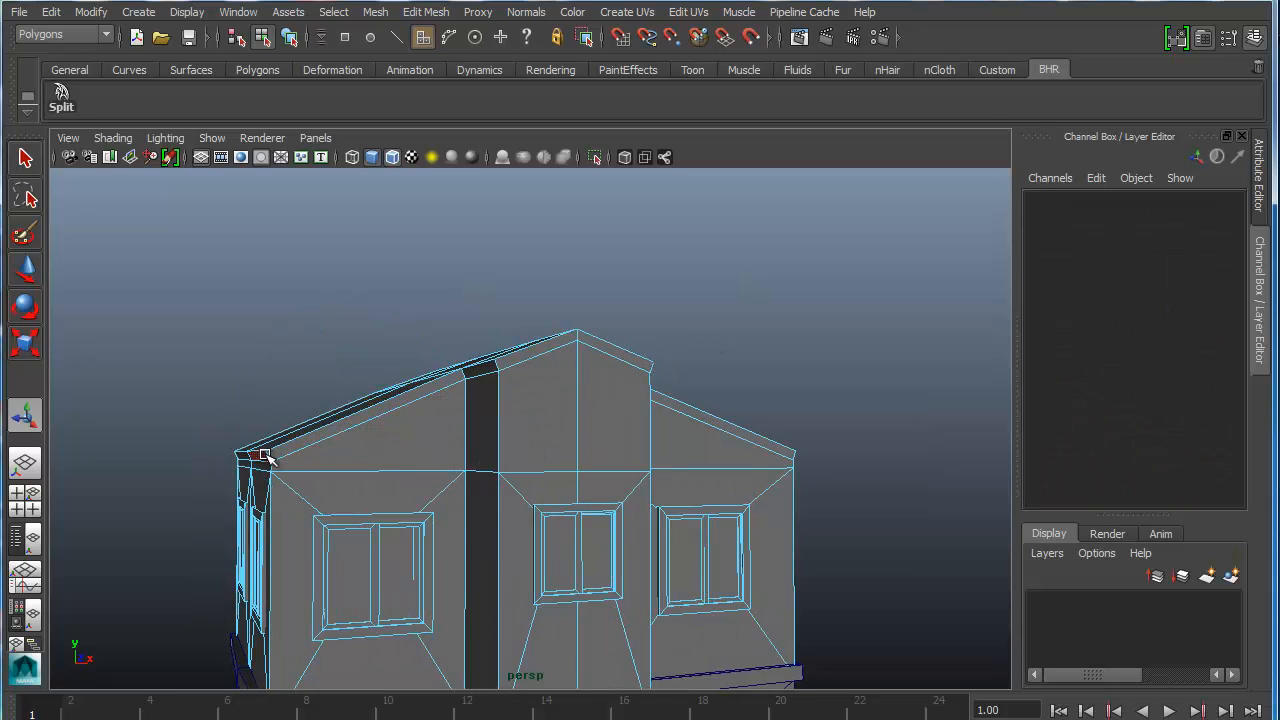
pyautogui.keyDown('alt'); pyautogui.moveTo(265, 456); pyautogui.dragTo(325, 455); pyautogui.keyUp('alt')
pyautogui.click(333, 460)
pyautogui.keyDown('shift'); pyautogui.click(515, 381); pyautogui.keyUp('shift')
pyautogui.keyDown('alt'); pyautogui.moveTo(651, 363); pyautogui.dragTo(493, 399); pyautogui.keyUp('alt')
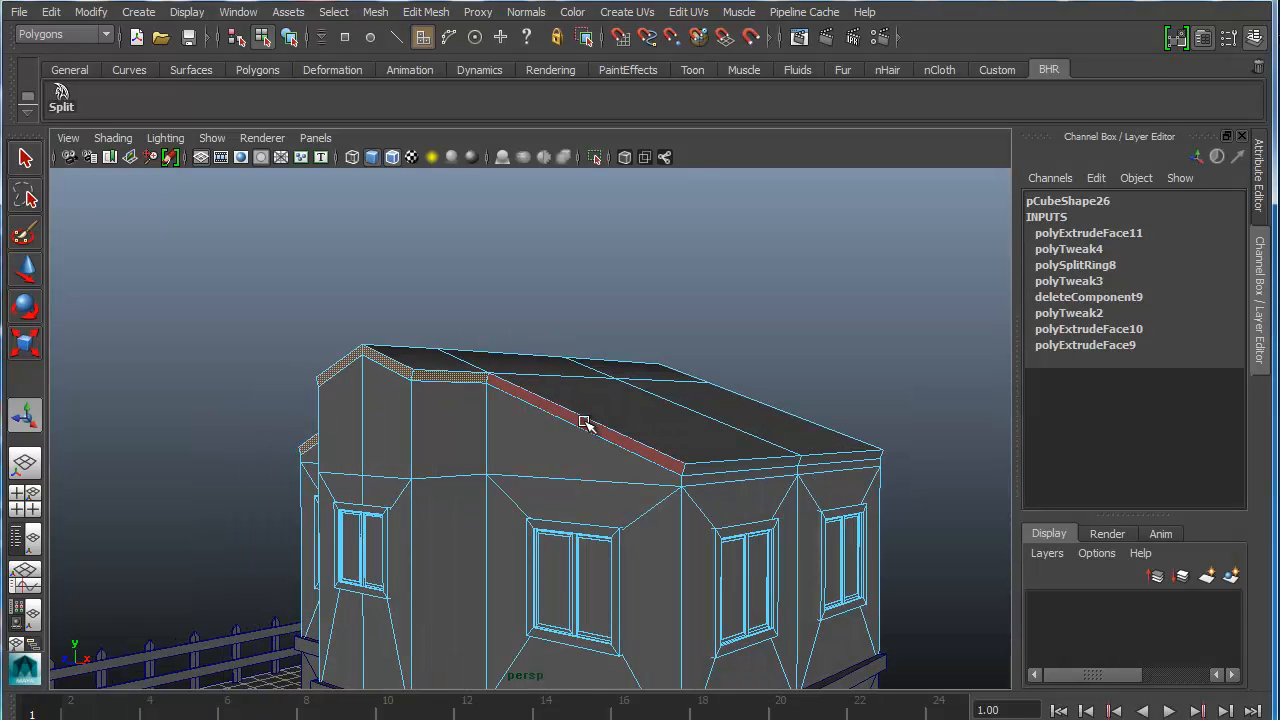
# Step: Add the rim faces of the rear gable and side eaves so the whole roof border is selected
pyautogui.keyDown('alt'); pyautogui.moveTo(708, 491); pyautogui.dragTo(680, 508); pyautogui.keyUp('alt')
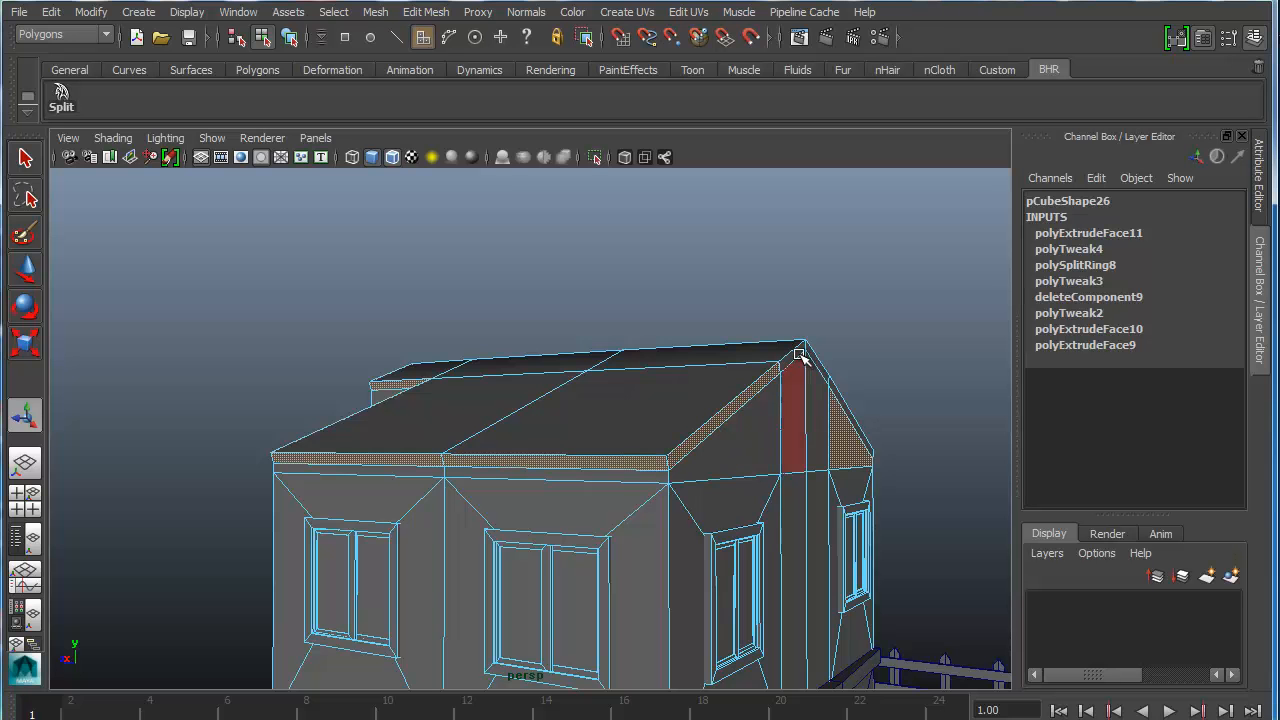
pyautogui.keyDown('alt'); pyautogui.moveTo(857, 449); pyautogui.dragTo(654, 349); pyautogui.keyUp('alt')
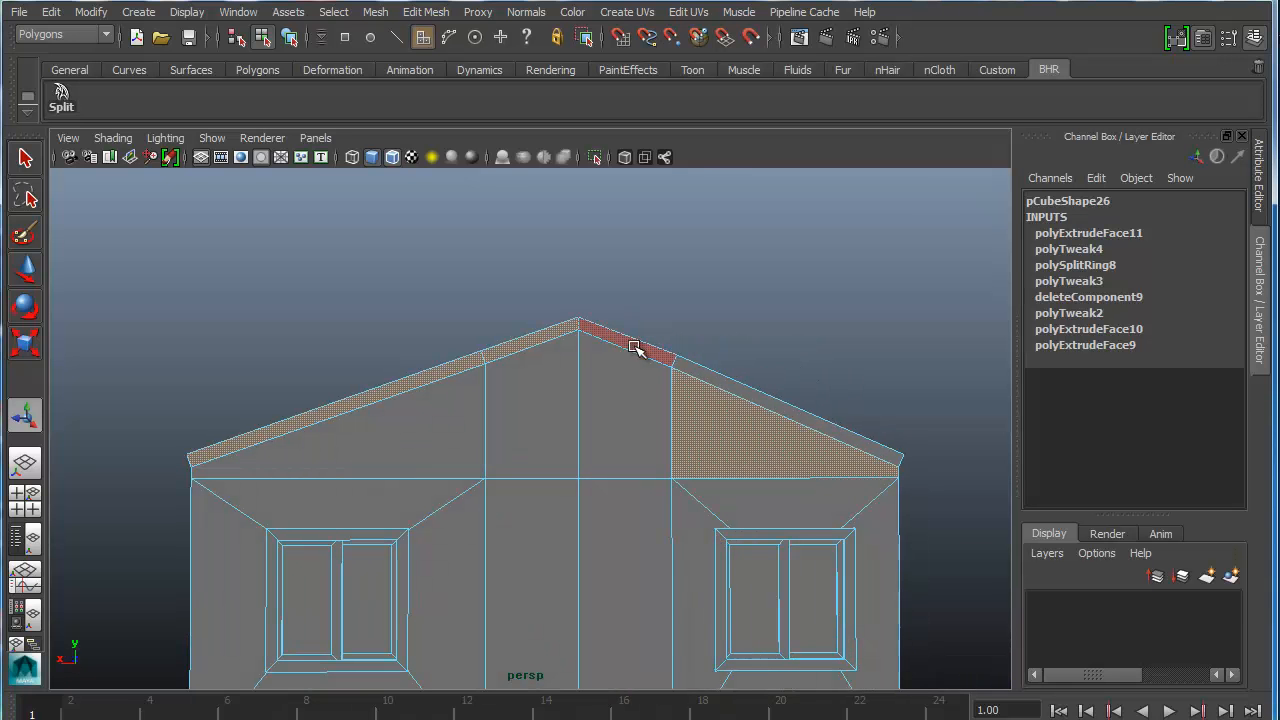
pyautogui.keyDown('alt'); pyautogui.moveTo(877, 457); pyautogui.dragTo(752, 517); pyautogui.keyUp('alt')
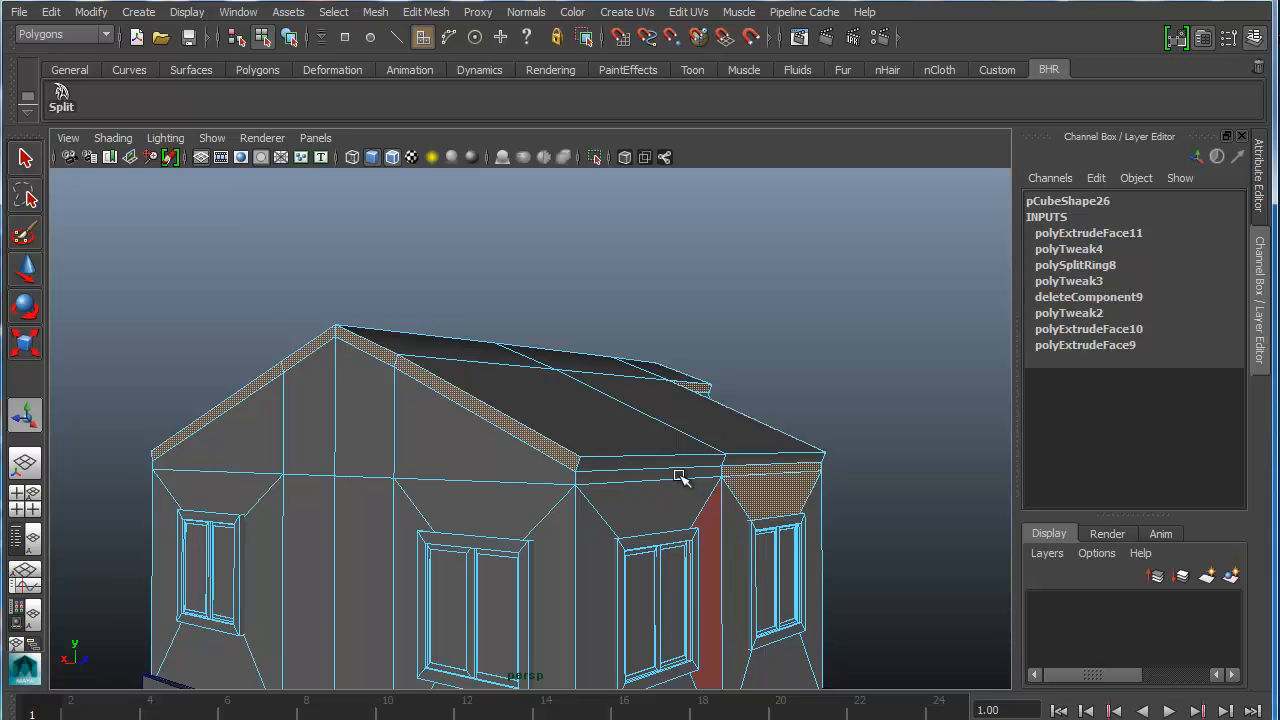
pyautogui.keyDown('alt'); pyautogui.moveTo(679, 477); pyautogui.dragTo(600, 497); pyautogui.keyUp('alt')
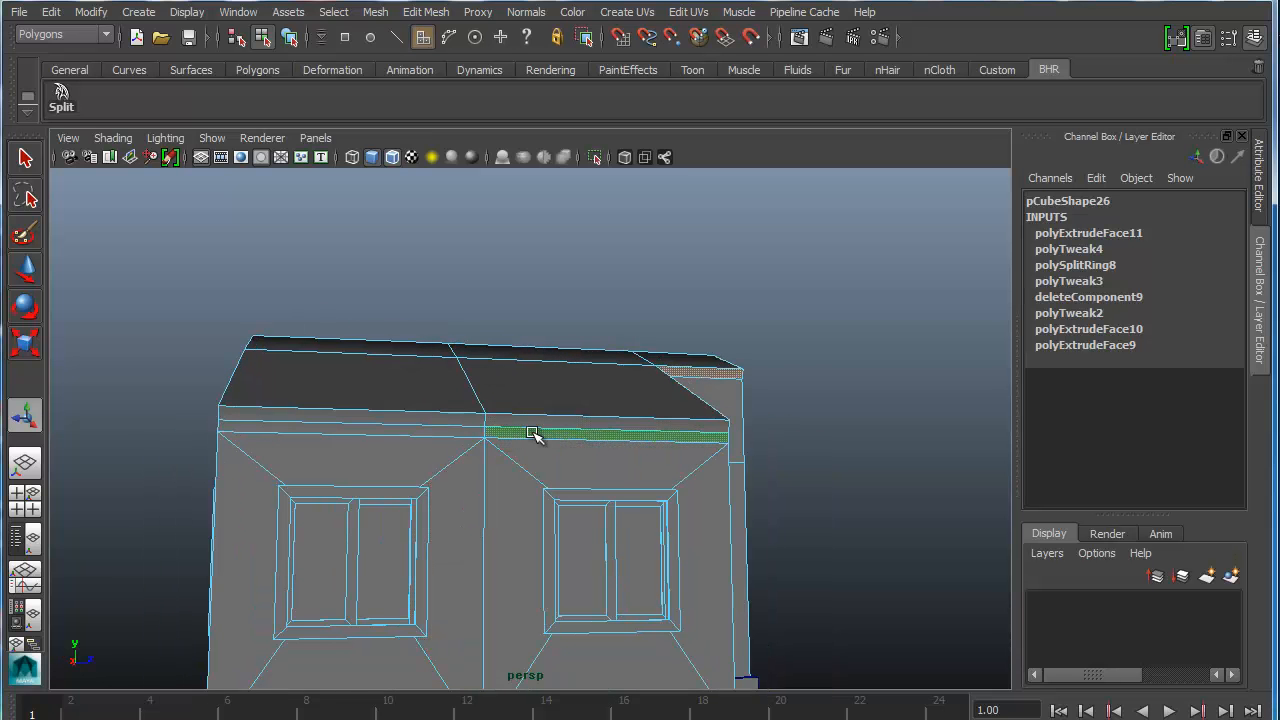
pyautogui.keyDown('shift'); pyautogui.click(400, 416); pyautogui.keyUp('shift')
pyautogui.keyDown('shift'); pyautogui.click(597, 424); pyautogui.keyUp('shift')
pyautogui.moveTo(709, 420)
pyautogui.keyDown('alt'); pyautogui.mouseDown()
pyautogui.moveTo(580, 431)
pyautogui.moveTo(597, 485)
pyautogui.moveTo(403, 451)
pyautogui.moveTo(420, 434)
pyautogui.moveTo(511, 437)
pyautogui.moveTo(600, 486)
pyautogui.mouseUp(); pyautogui.keyUp('alt')
pyautogui.press('4')
pyautogui.scroll(5, 581, 460)
pyautogui.press('5')
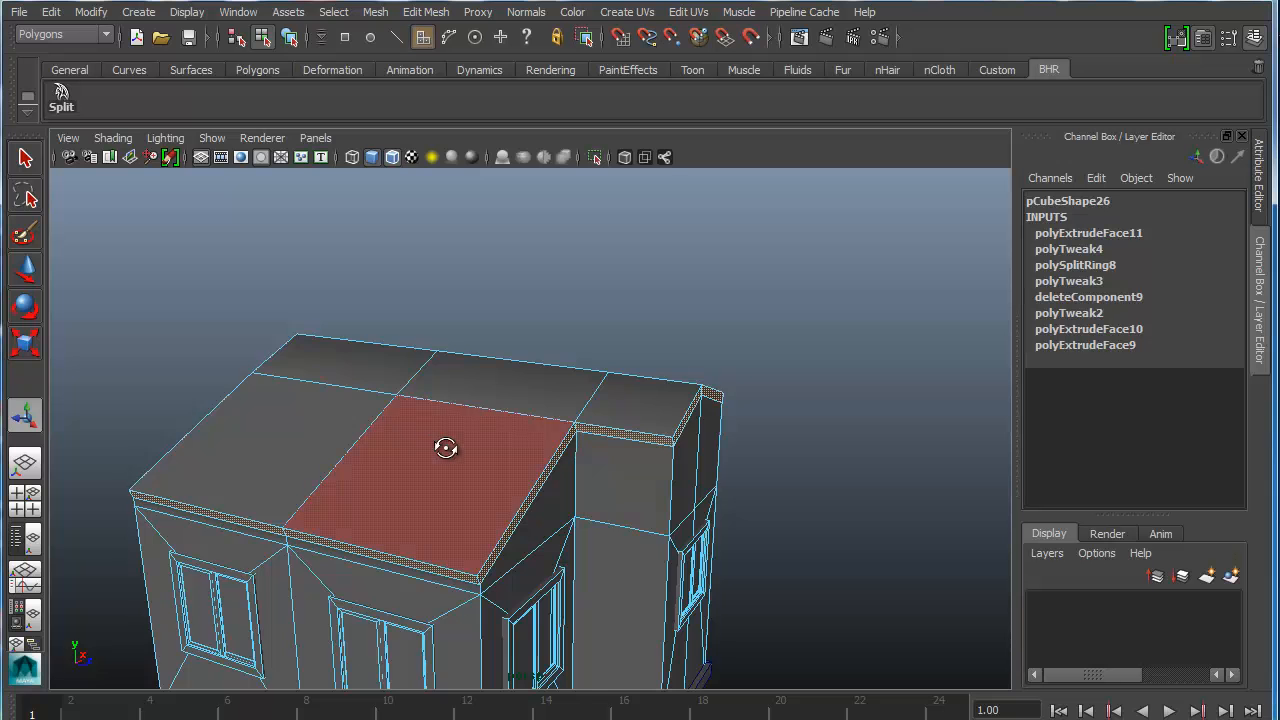
pyautogui.keyDown('alt'); pyautogui.moveTo(446, 448); pyautogui.dragTo(458, 372); pyautogui.keyUp('alt')
pyautogui.click(421, 15)
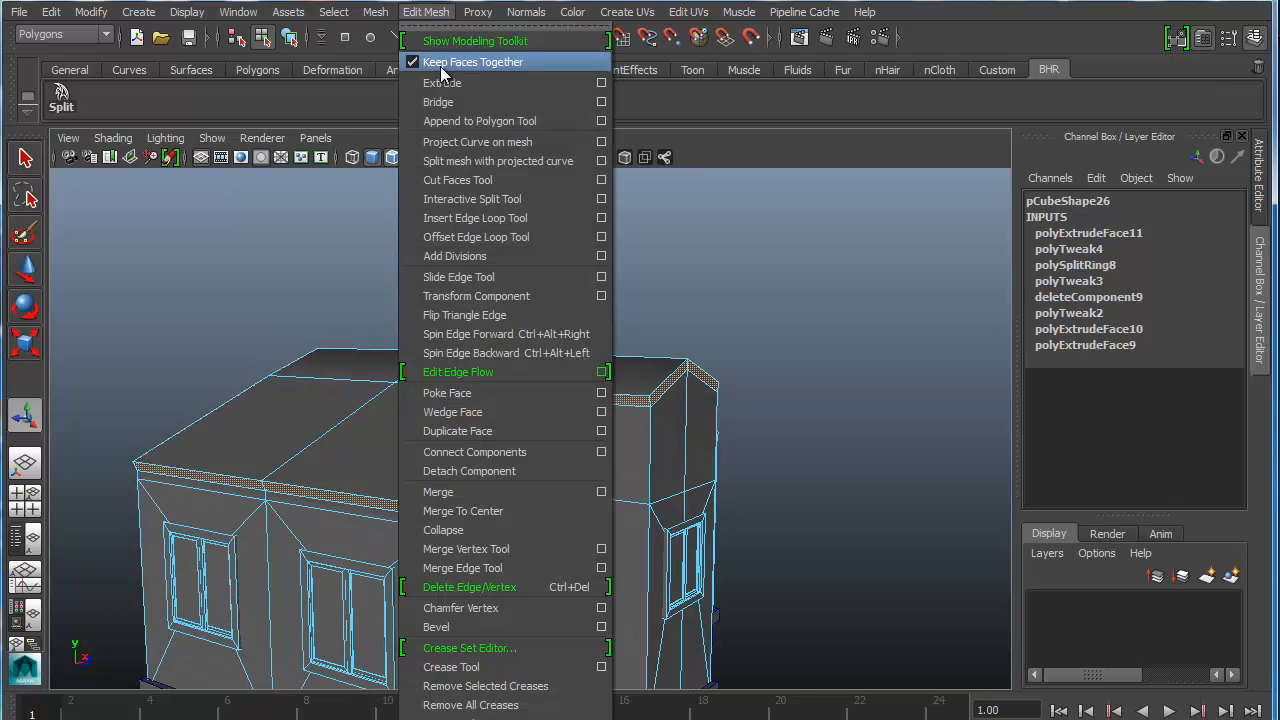
pyautogui.click(450, 84)
pyautogui.keyDown('alt'); pyautogui.moveTo(529, 363); pyautogui.dragTo(546, 328); pyautogui.keyUp('alt')
pyautogui.keyDown('alt'); pyautogui.moveTo(471, 416); pyautogui.dragTo(740, 420); pyautogui.keyUp('alt')
pyautogui.keyDown('alt'); pyautogui.moveTo(640, 494); pyautogui.dragTo(526, 396); pyautogui.keyUp('alt')
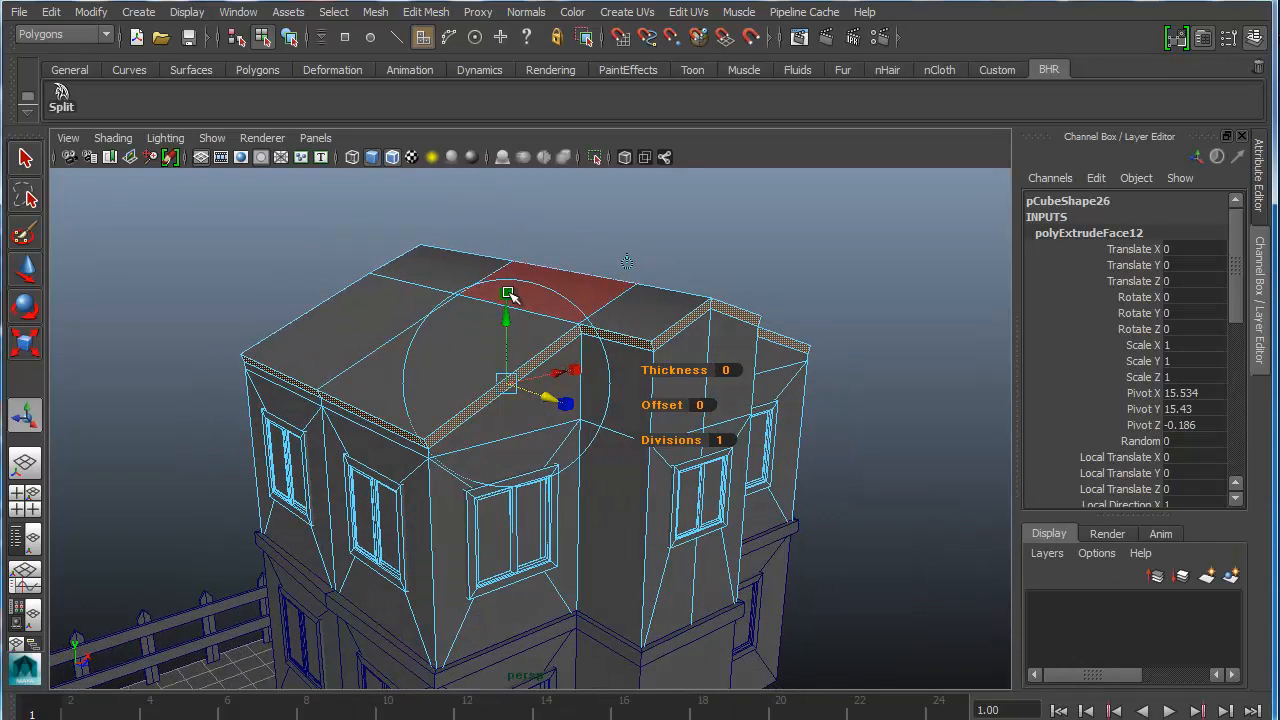
pyautogui.click(626, 261)
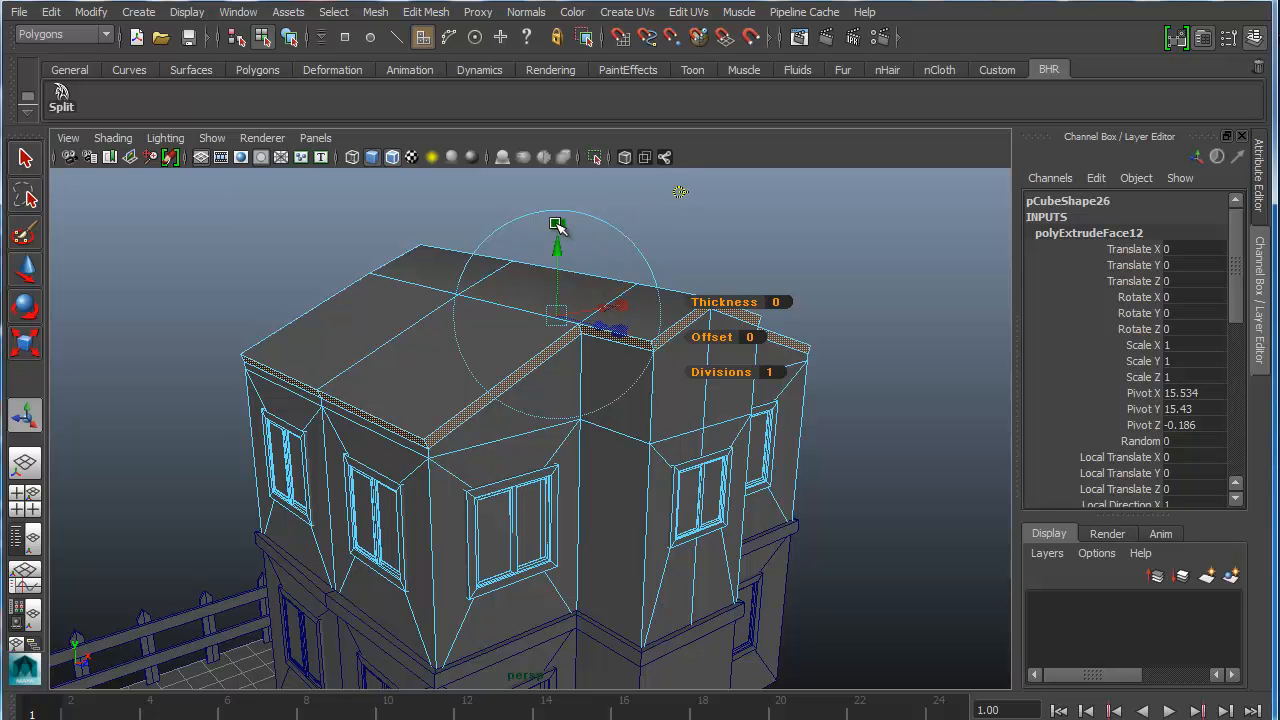
pyautogui.keyDown('alt'); pyautogui.moveTo(555, 358); pyautogui.dragTo(531, 261); pyautogui.keyUp('alt')
pyautogui.moveTo(541, 305); pyautogui.dragTo(545, 305)
pyautogui.keyDown('alt'); pyautogui.moveTo(476, 342); pyautogui.dragTo(587, 249); pyautogui.keyUp('alt')
pyautogui.hotkey('ctrl', 'z')
pyautogui.hotkey('ctrl', 'z')
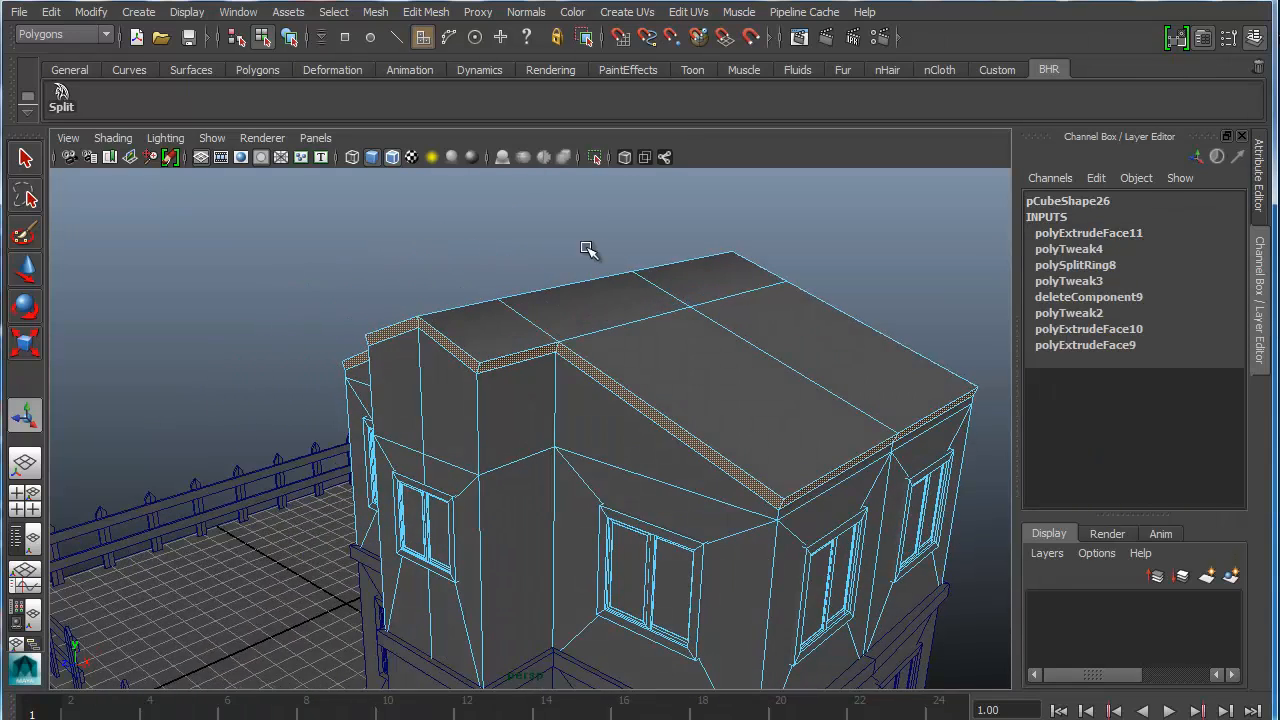
# Step: Extrude the roof's rim faces outward by 0.764 in local Z to form overhanging eaves
pyautogui.click(430, 14)
pyautogui.click(452, 88)
pyautogui.keyDown('alt'); pyautogui.moveTo(531, 314); pyautogui.dragTo(585, 428); pyautogui.keyUp('alt')
pyautogui.keyDown('alt'); pyautogui.moveTo(740, 347); pyautogui.dragTo(624, 176); pyautogui.keyUp('alt')
pyautogui.keyDown('alt'); pyautogui.moveTo(545, 263); pyautogui.dragTo(733, 302); pyautogui.keyUp('alt')
# Step: In the top view, switch the mesh to vertices and move the rear overhang's middle vertices in line with its corners
pyautogui.press('space')
pyautogui.press('space')
pyautogui.press('f')
pyautogui.keyDown('alt'); pyautogui.moveTo(322, 298); pyautogui.dragTo(431, 362, button='middle'); pyautogui.keyUp('alt')
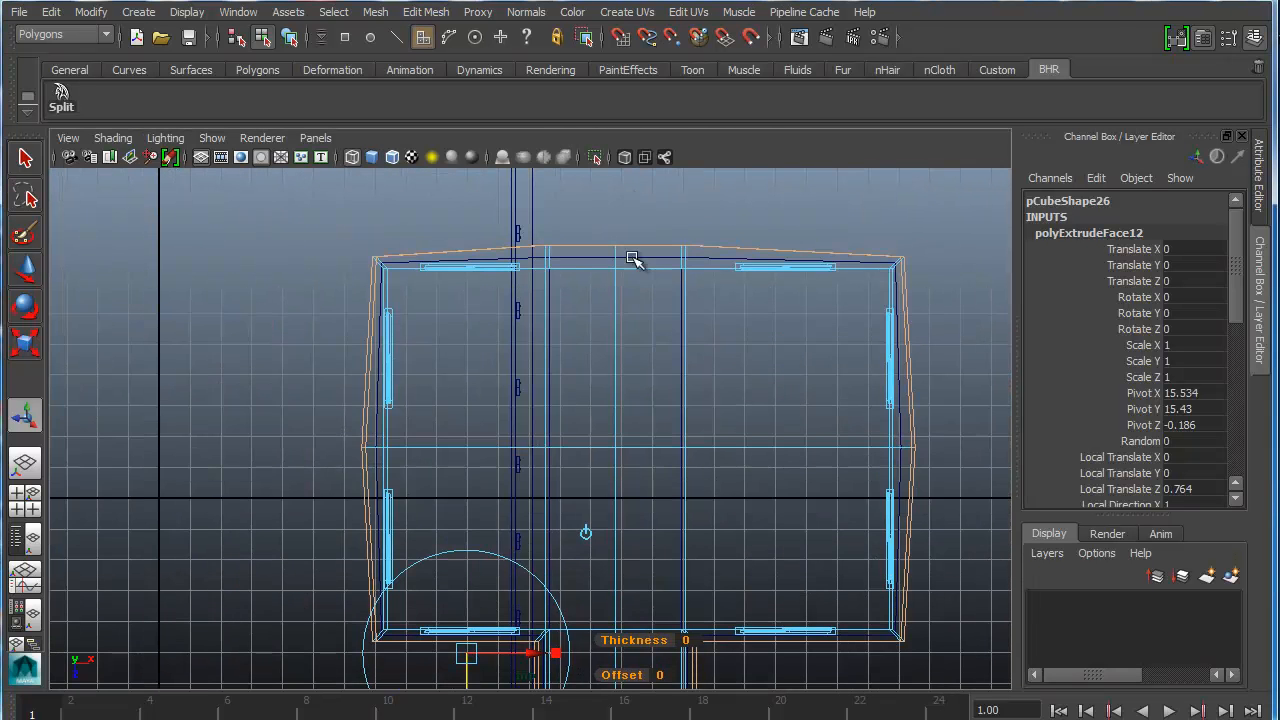
pyautogui.keyDown('alt'); pyautogui.moveTo(632, 256); pyautogui.dragTo(587, 283, button='middle'); pyautogui.keyUp('alt')
pyautogui.rightClick(585, 282)
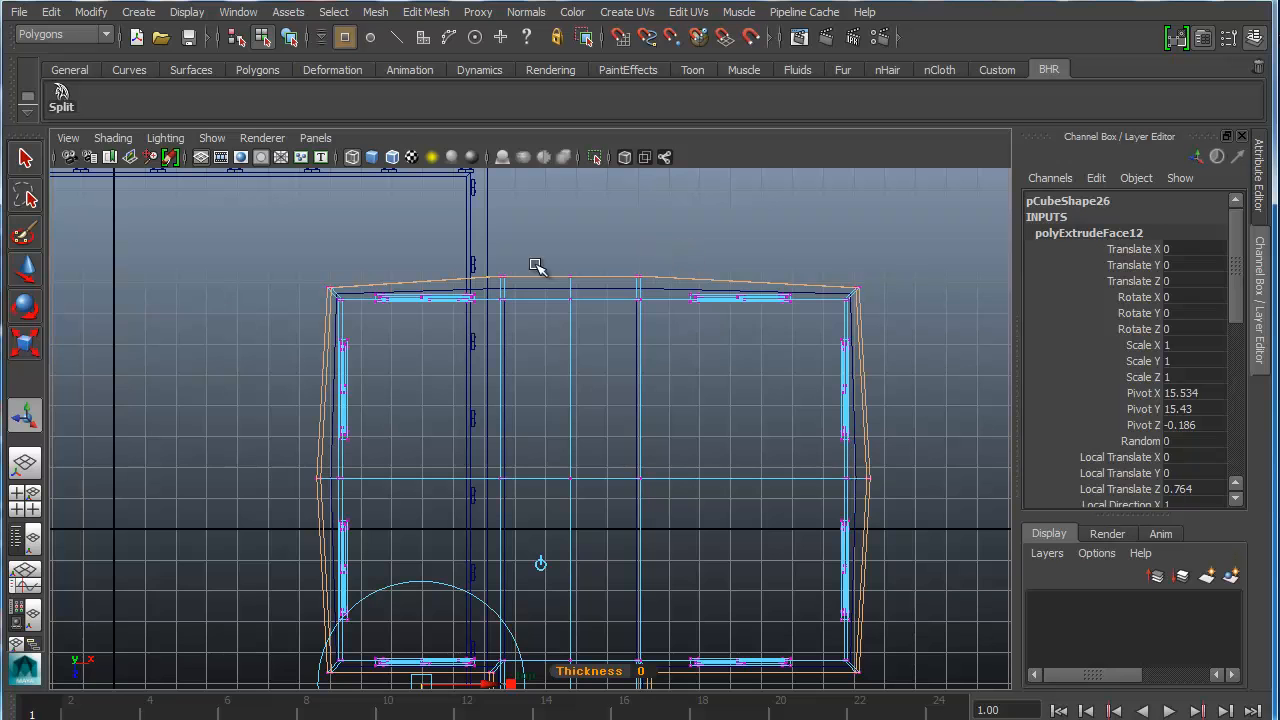
pyautogui.click(500, 283)
pyautogui.press('w')
pyautogui.scroll(2, 572, 320)
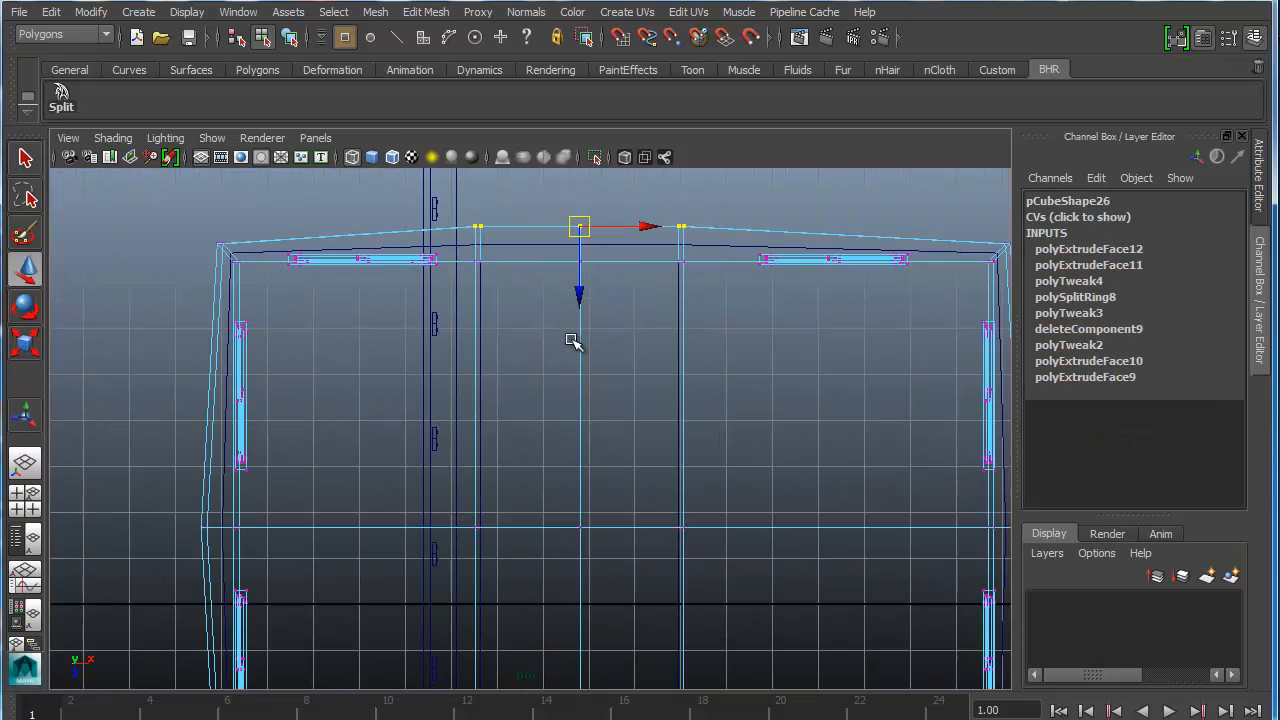
pyautogui.moveTo(579, 297); pyautogui.dragTo(579, 312)
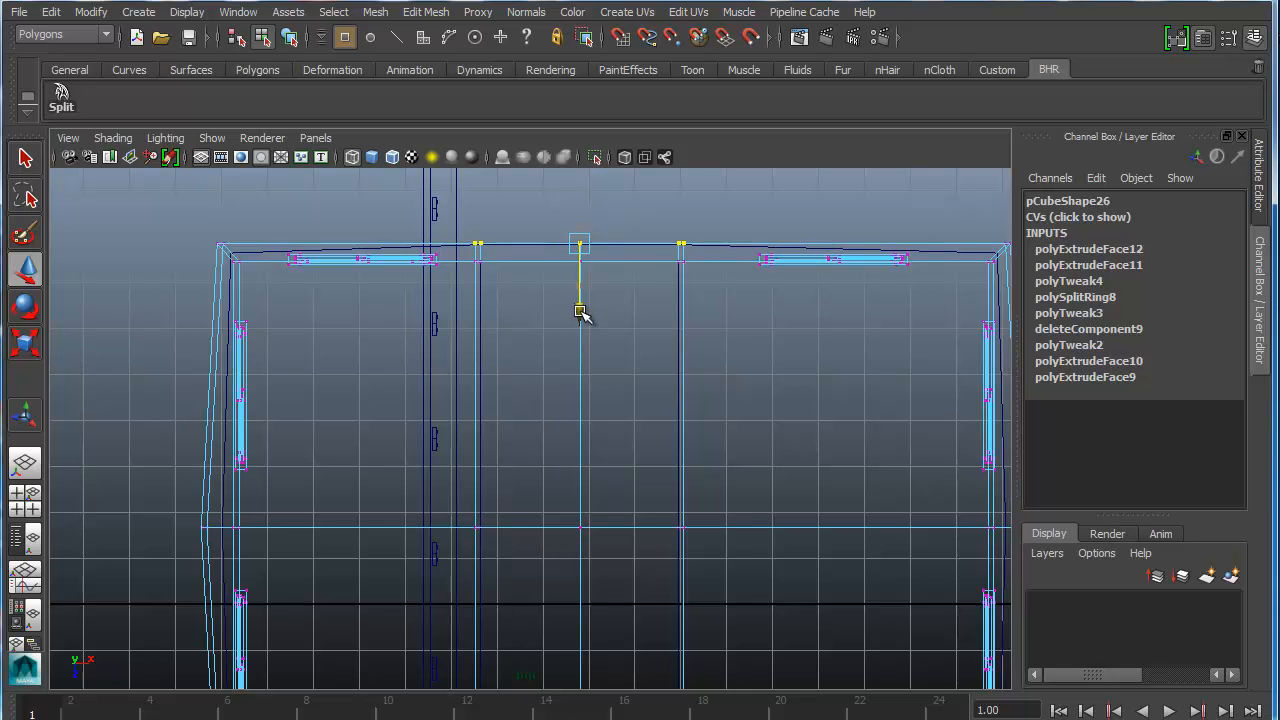
pyautogui.moveTo(580, 312); pyautogui.dragTo(583, 313)
# Step: Move the left eave's bulging middle vertices inward to straighten that side of the roof
pyautogui.keyDown('alt'); pyautogui.moveTo(590, 382); pyautogui.dragTo(335, 352, button='middle'); pyautogui.keyUp('alt')
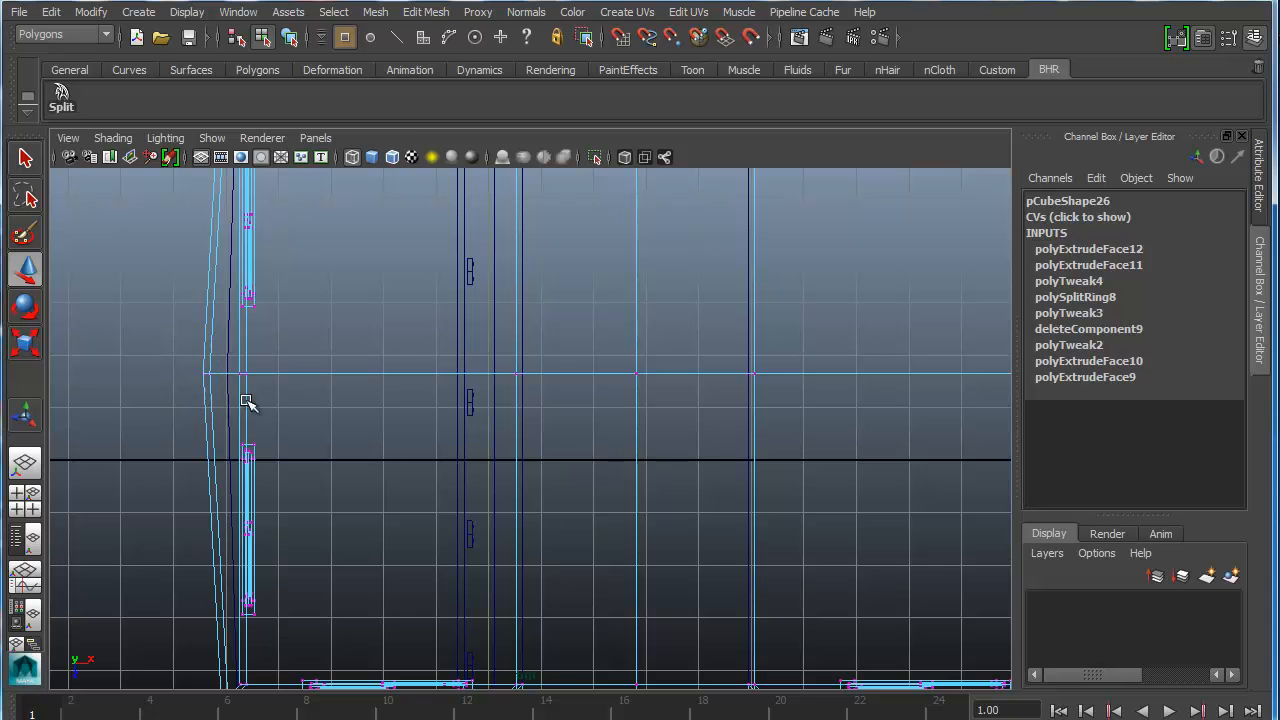
pyautogui.moveTo(284, 376); pyautogui.dragTo(303, 374)
pyautogui.keyDown('alt'); pyautogui.moveTo(303, 374); pyautogui.dragTo(337, 477, button='middle'); pyautogui.keyUp('alt')
pyautogui.scroll(-2, 330, 452)
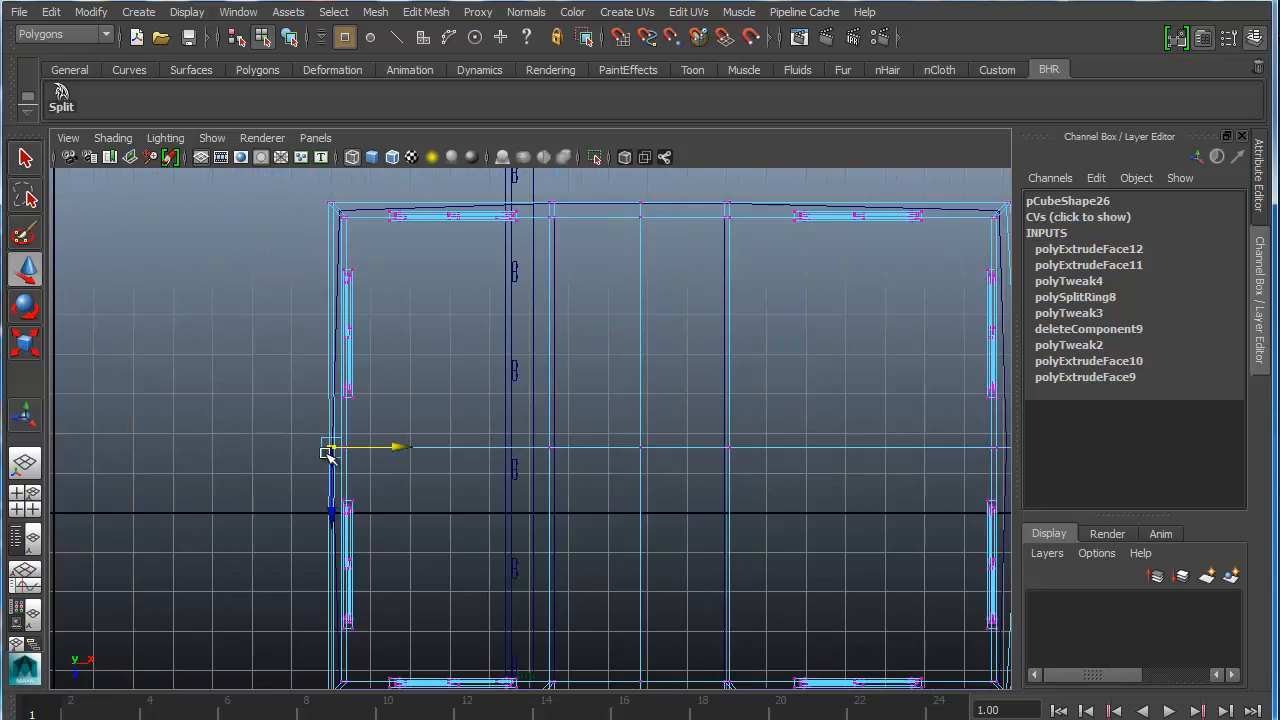
# Step: Straighten the overhang at the bay's front and along the right eave by moving their middle vertices inward
pyautogui.scroll(1, 331, 455)
pyautogui.keyDown('alt'); pyautogui.moveTo(365, 450); pyautogui.dragTo(372, 294, button='middle'); pyautogui.keyUp('alt')
pyautogui.keyDown('alt'); pyautogui.moveTo(587, 540); pyautogui.dragTo(445, 627, button='middle'); pyautogui.keyUp('alt')
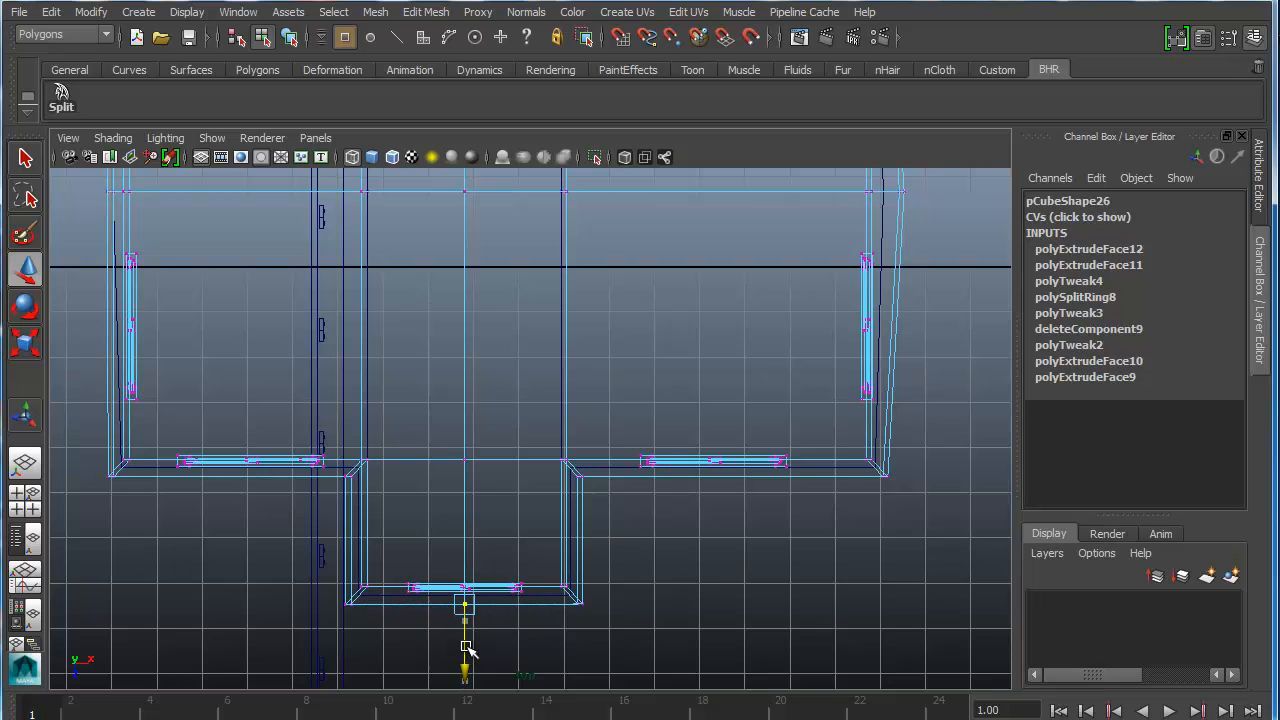
pyautogui.keyDown('alt'); pyautogui.moveTo(466, 647); pyautogui.dragTo(789, 316, button='middle'); pyautogui.keyUp('alt')
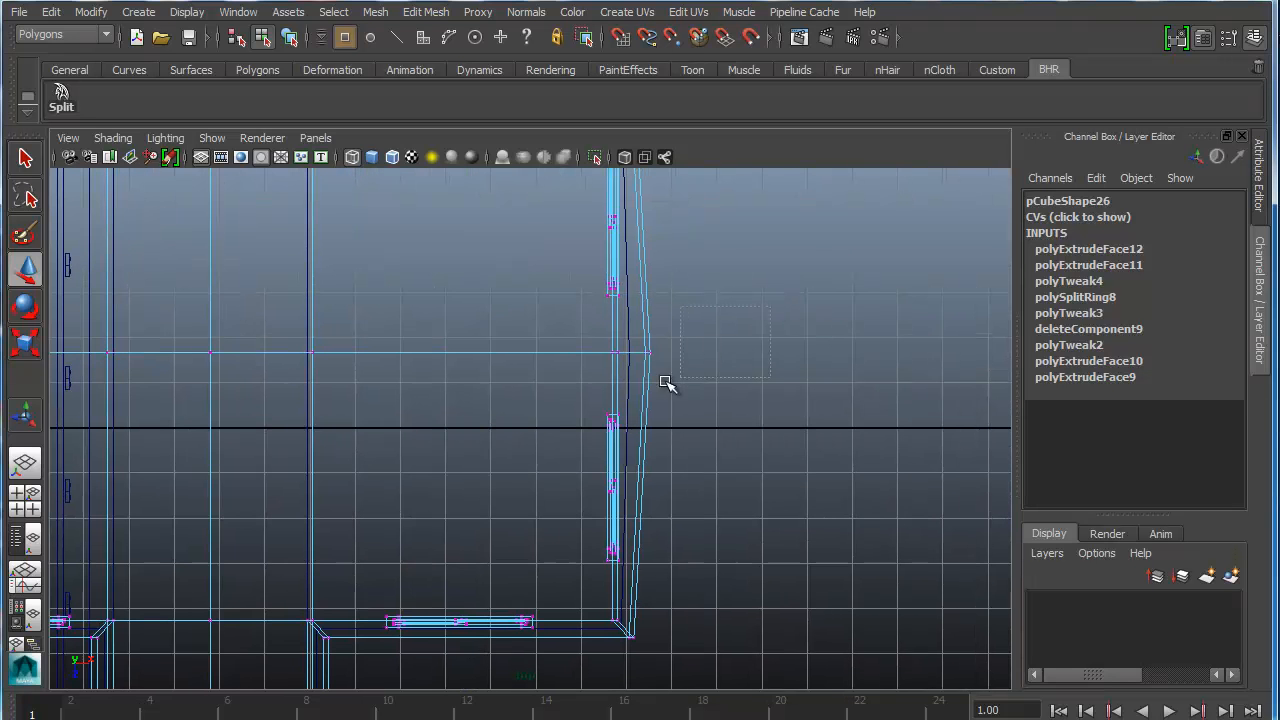
pyautogui.moveTo(731, 356); pyautogui.dragTo(708, 355)
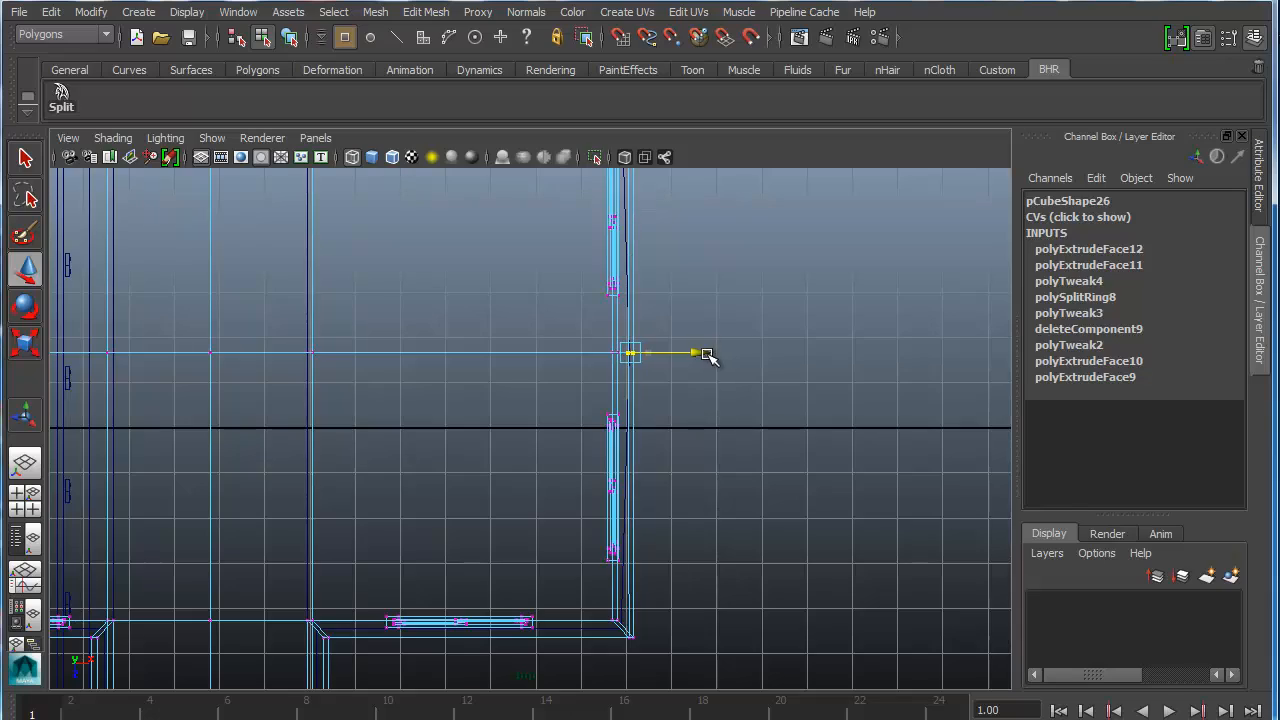
# Step: Examine the roof overhang in the perspective view from above, from below and close up at the eave corner
pyautogui.press('space')
pyautogui.press('space')
pyautogui.keyDown('alt'); pyautogui.moveTo(474, 394); pyautogui.dragTo(590, 520); pyautogui.keyUp('alt')
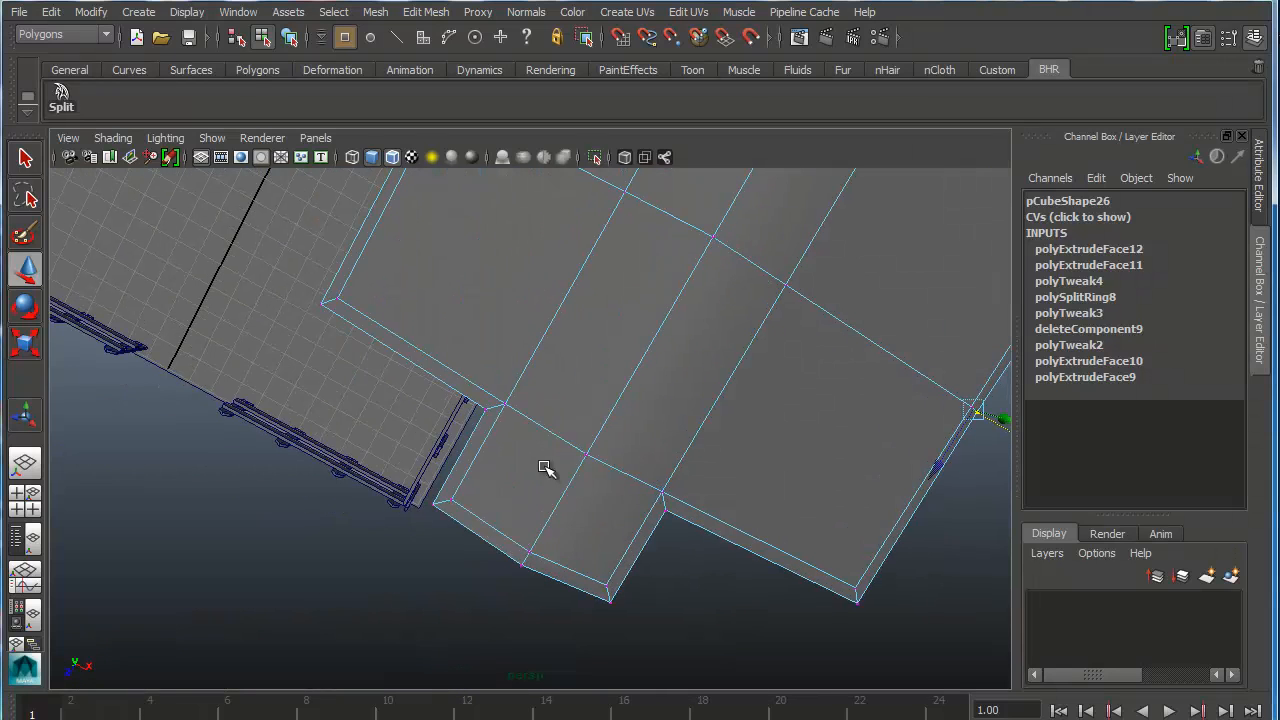
pyautogui.press('space')
pyautogui.scroll(3, 349, 257)
pyautogui.press('space')
pyautogui.press('space')
pyautogui.press('space')
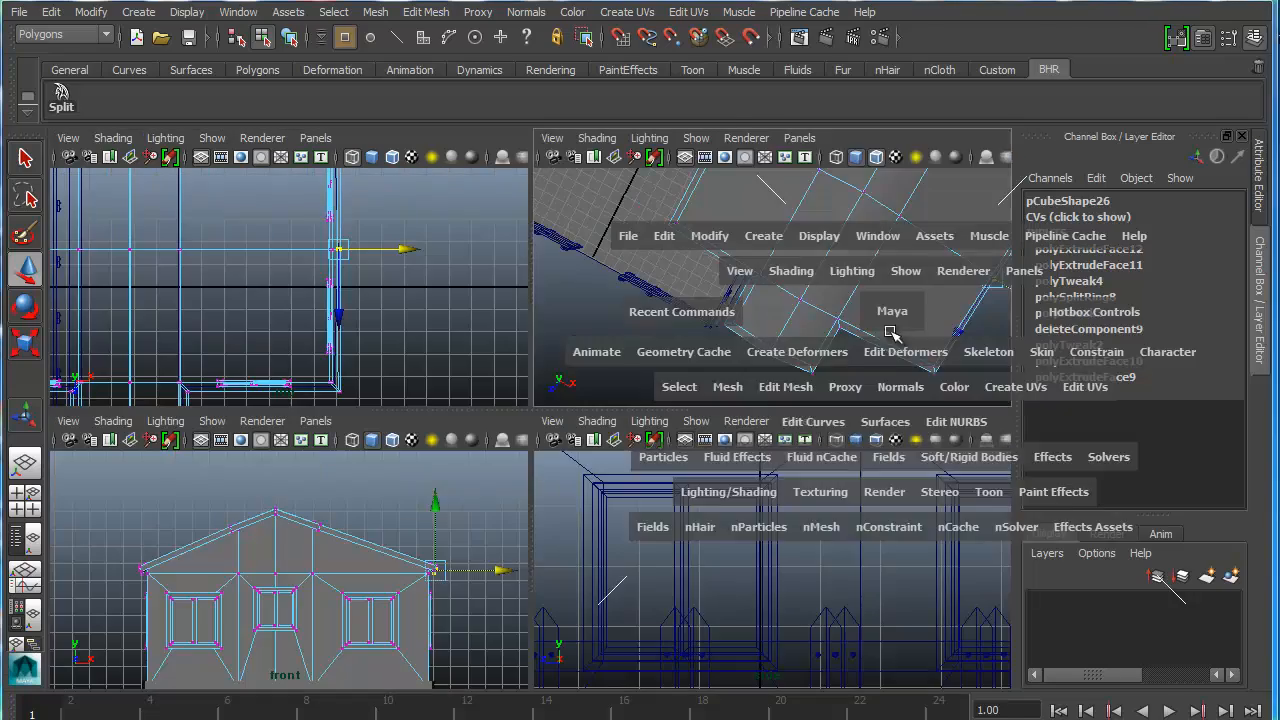
pyautogui.keyDown('alt'); pyautogui.moveTo(726, 370); pyautogui.dragTo(626, 160); pyautogui.keyUp('alt')
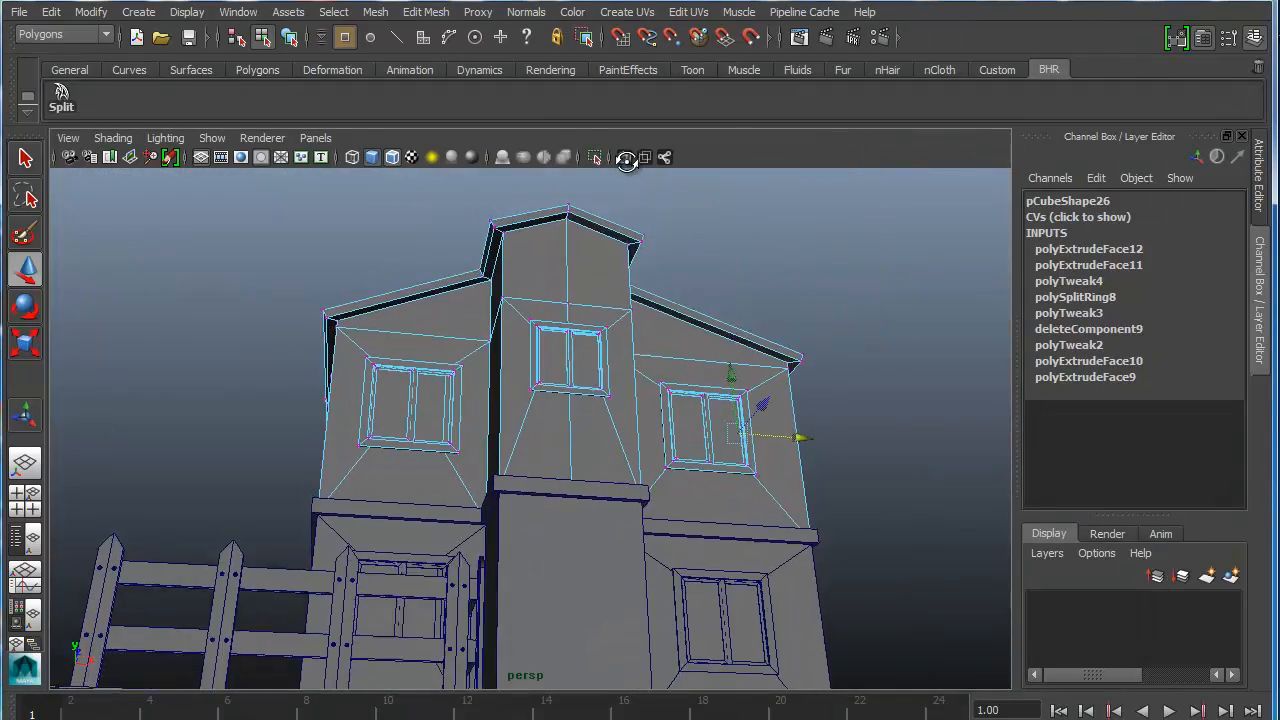
pyautogui.keyDown('alt'); pyautogui.moveTo(683, 293); pyautogui.dragTo(851, 491); pyautogui.keyUp('alt')
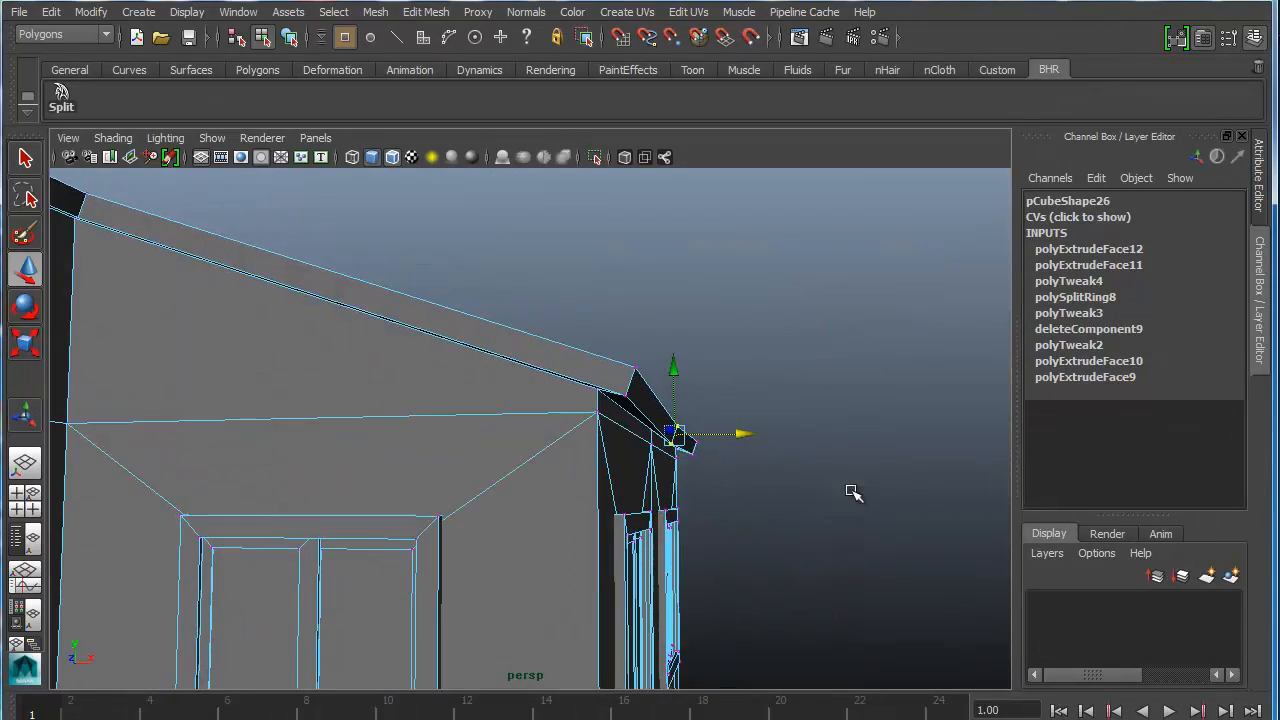
pyautogui.keyDown('alt'); pyautogui.moveTo(636, 420); pyautogui.dragTo(680, 423); pyautogui.keyUp('alt')
# Step: Return the upper storey mesh to object mode and view the whole house
pyautogui.rightClick(670, 420)
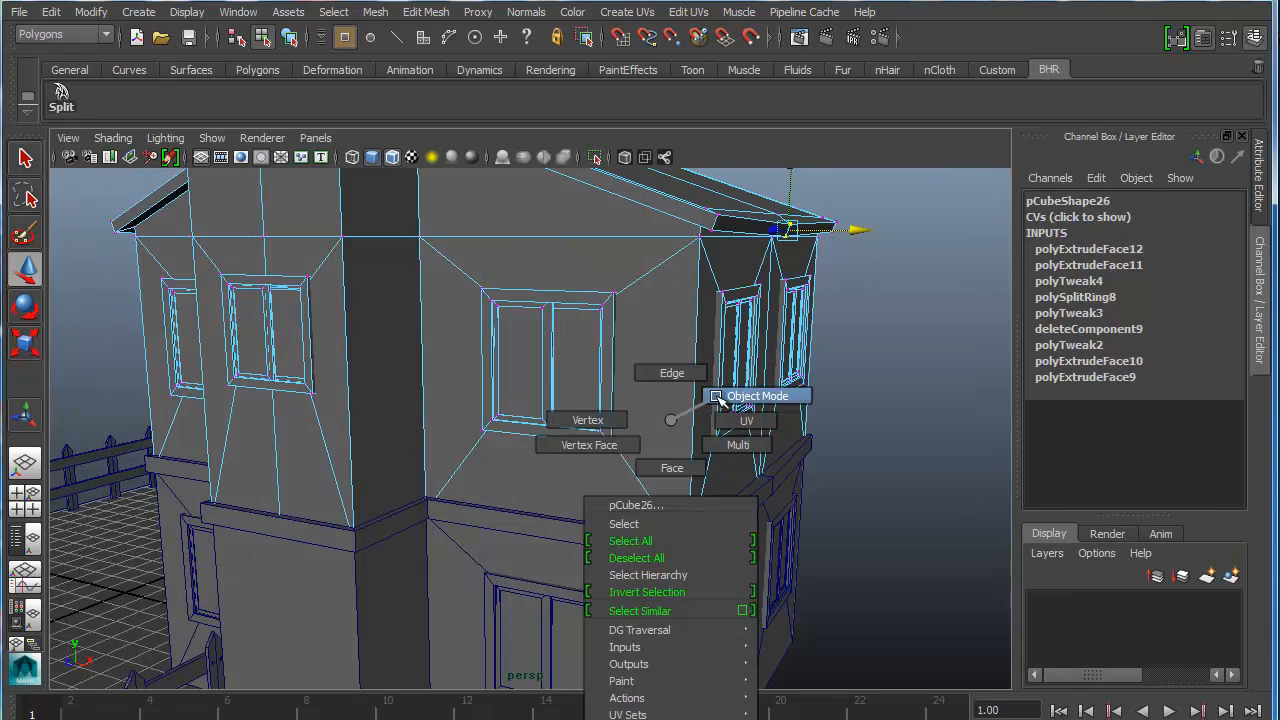
pyautogui.moveTo(718, 400); pyautogui.dragTo(720, 399, button='right')
pyautogui.scroll(-5, 606, 458)
pyautogui.keyDown('alt'); pyautogui.moveTo(595, 500); pyautogui.dragTo(500, 448); pyautogui.keyUp('alt')
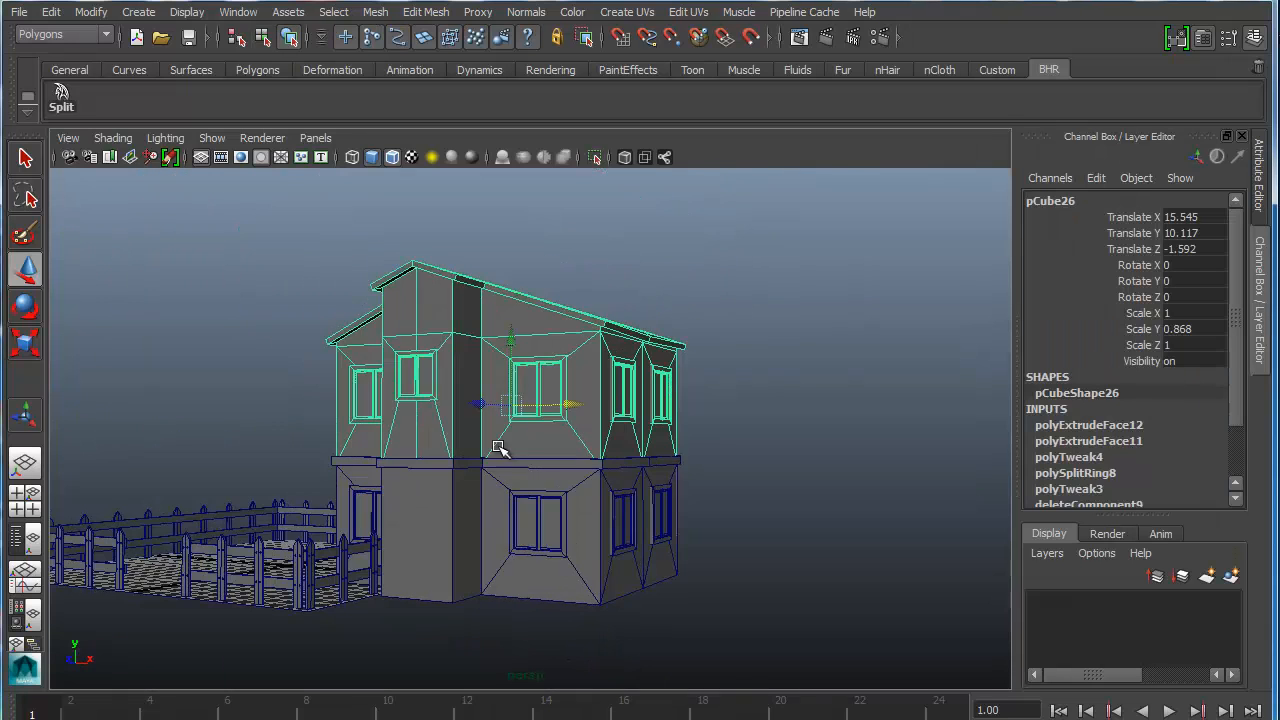
# Step: Parent the lower storey to the upper storey
pyautogui.click(466, 553)
pyautogui.keyDown('shift'); pyautogui.click(456, 412); pyautogui.keyUp('shift')
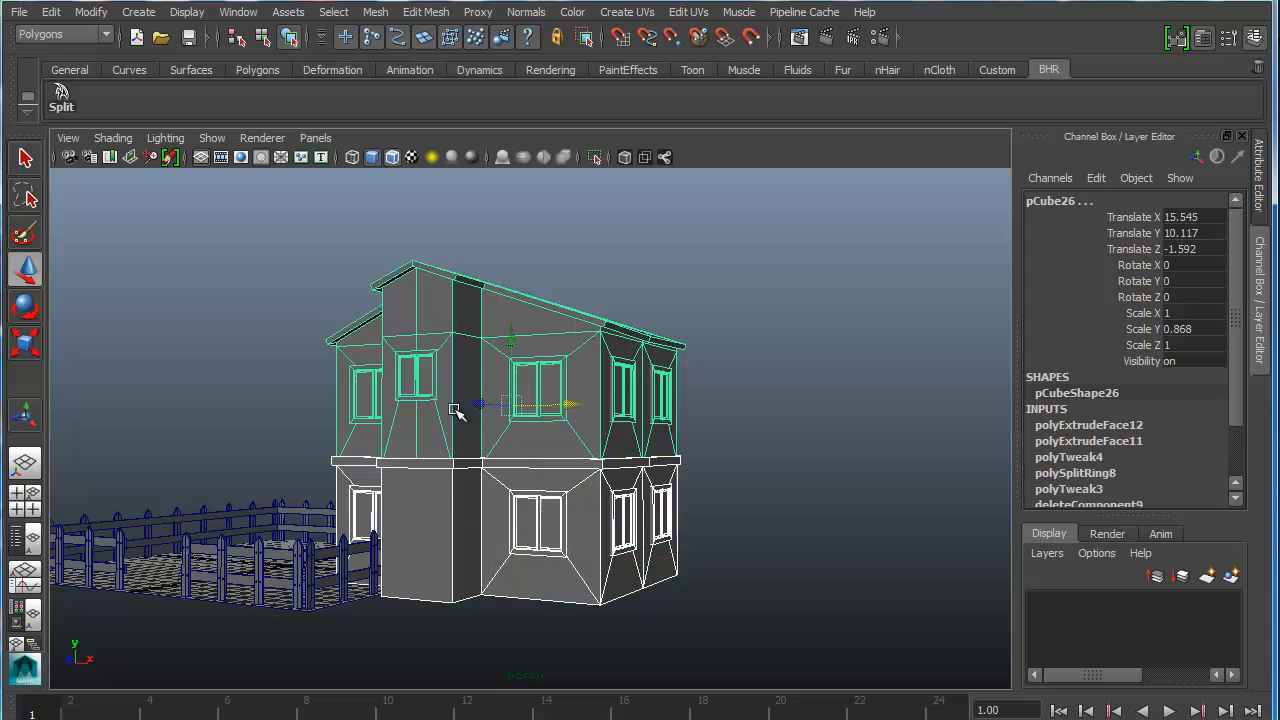
pyautogui.click(48, 14)
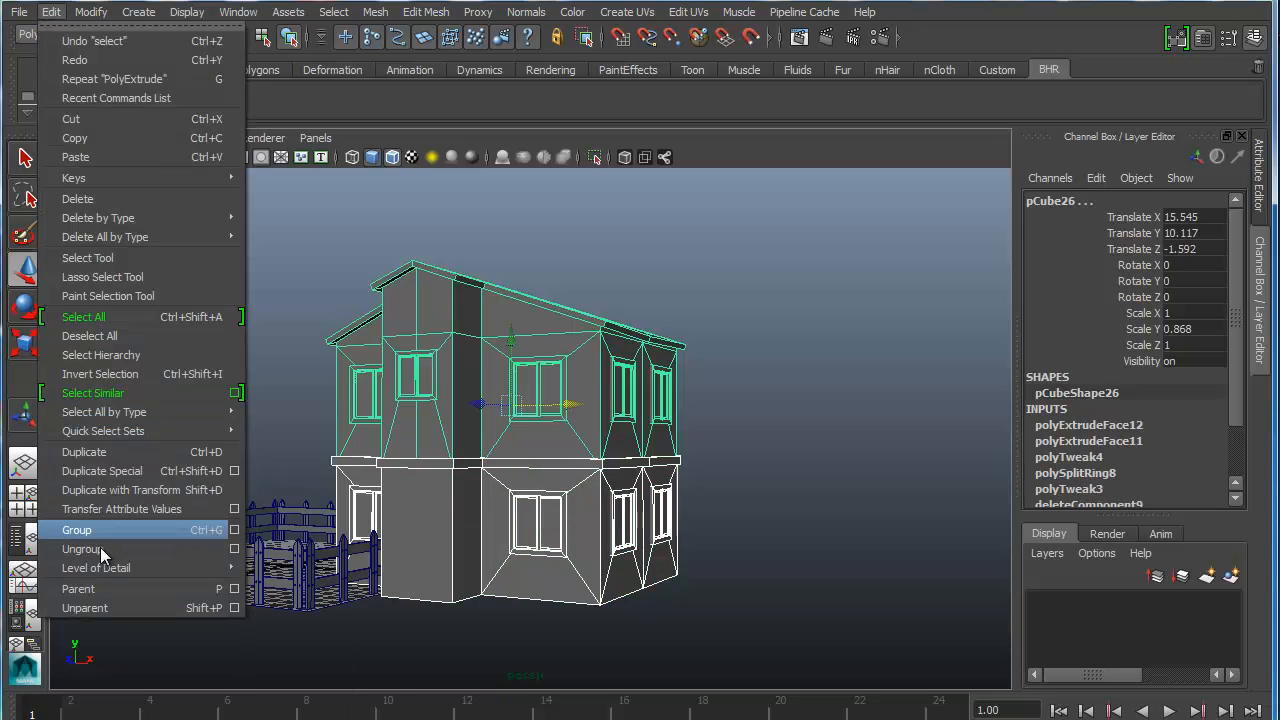
pyautogui.click(106, 585)
# Step: Move the parented house onto the fenced plot at Translate X 0.403 and adjust its height to Translate Y 10.573
pyautogui.keyDown('alt'); pyautogui.moveTo(415, 453); pyautogui.dragTo(269, 384); pyautogui.keyUp('alt')
pyautogui.click(488, 405)
pyautogui.keyDown('alt'); pyautogui.moveTo(486, 478); pyautogui.dragTo(565, 478, button='middle'); pyautogui.keyUp('alt')
pyautogui.moveTo(564, 479)
pyautogui.keyDown('alt'); pyautogui.mouseDown()
pyautogui.moveTo(491, 523)
pyautogui.moveTo(477, 514)
pyautogui.moveTo(554, 466)
pyautogui.moveTo(547, 503)
pyautogui.moveTo(558, 476)
pyautogui.mouseUp(); pyautogui.keyUp('alt')
pyautogui.moveTo(527, 275); pyautogui.dragTo(526, 266)
pyautogui.keyDown('alt'); pyautogui.moveTo(542, 345); pyautogui.dragTo(458, 353); pyautogui.keyUp('alt')
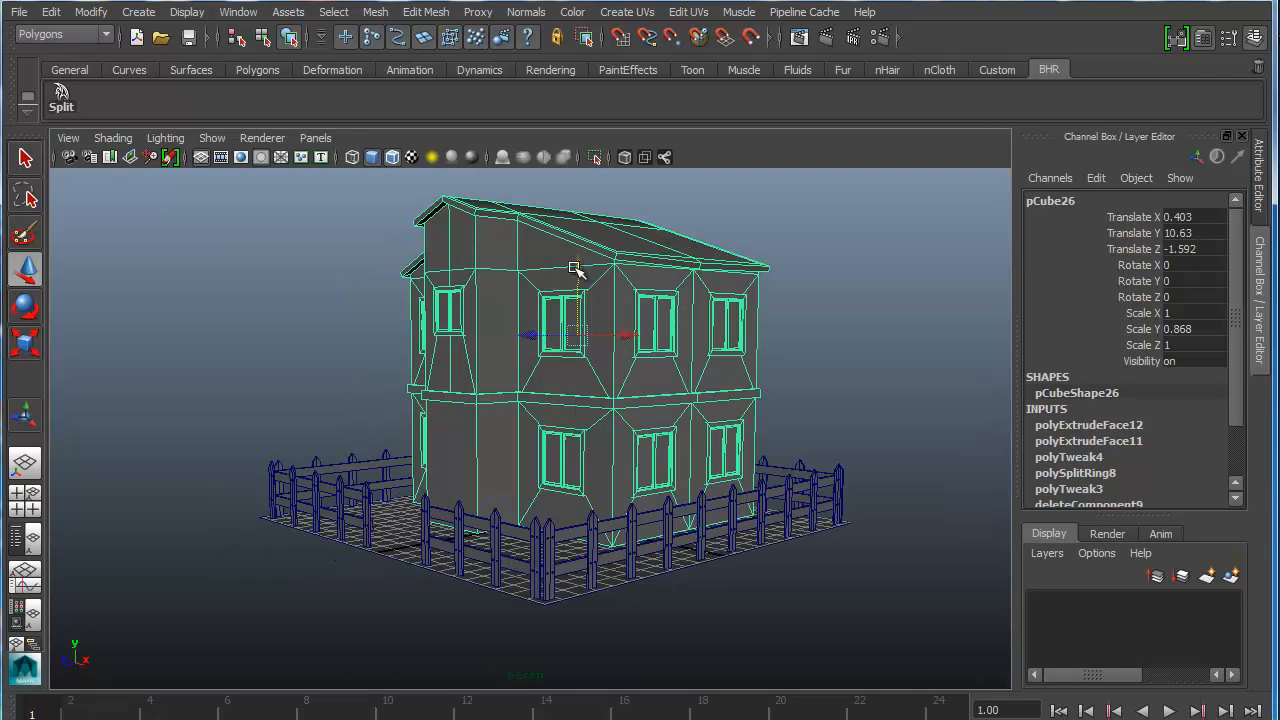
pyautogui.moveTo(577, 268); pyautogui.dragTo(577, 272)
pyautogui.keyDown('alt'); pyautogui.moveTo(560, 383); pyautogui.dragTo(507, 402); pyautogui.keyUp('alt')
# Step: Select the front face of the lower storey's projecting bay, where the entrance belongs
pyautogui.moveTo(507, 402); pyautogui.dragTo(506, 449, button='right')
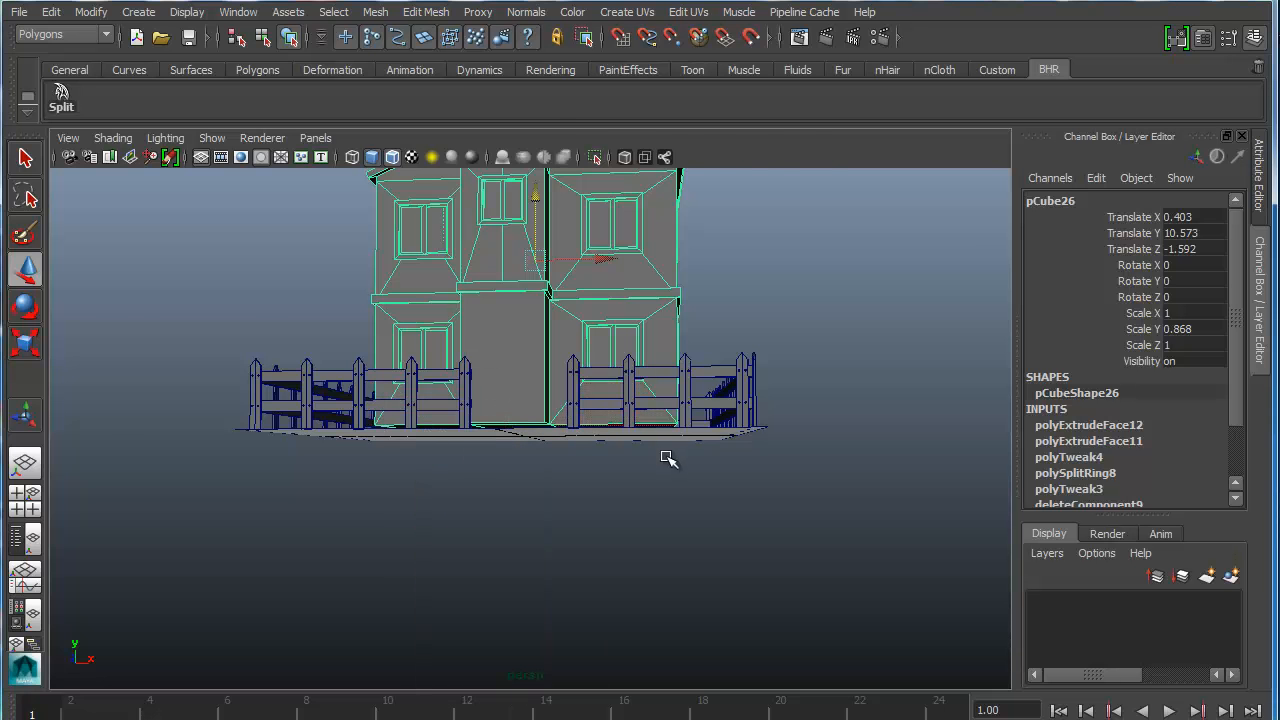
pyautogui.press('space')
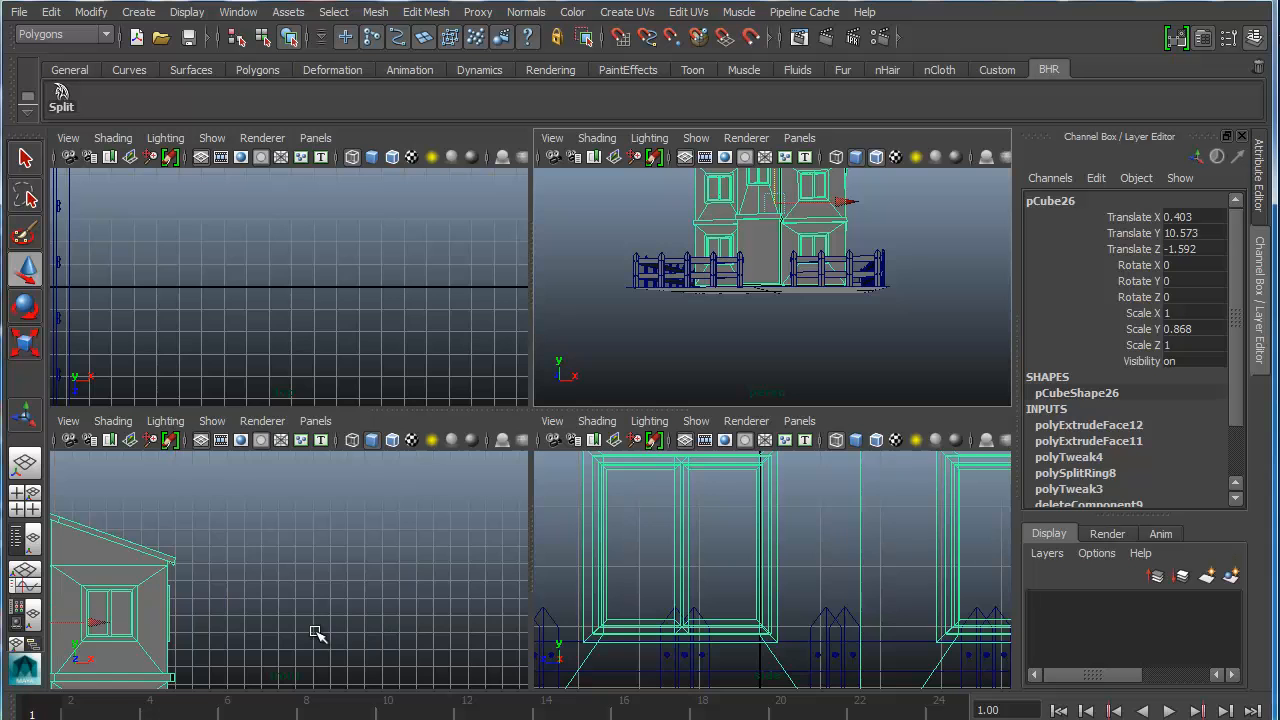
pyautogui.press('space')
pyautogui.keyDown('alt'); pyautogui.moveTo(420, 562); pyautogui.dragTo(683, 434, button='middle'); pyautogui.keyUp('alt')
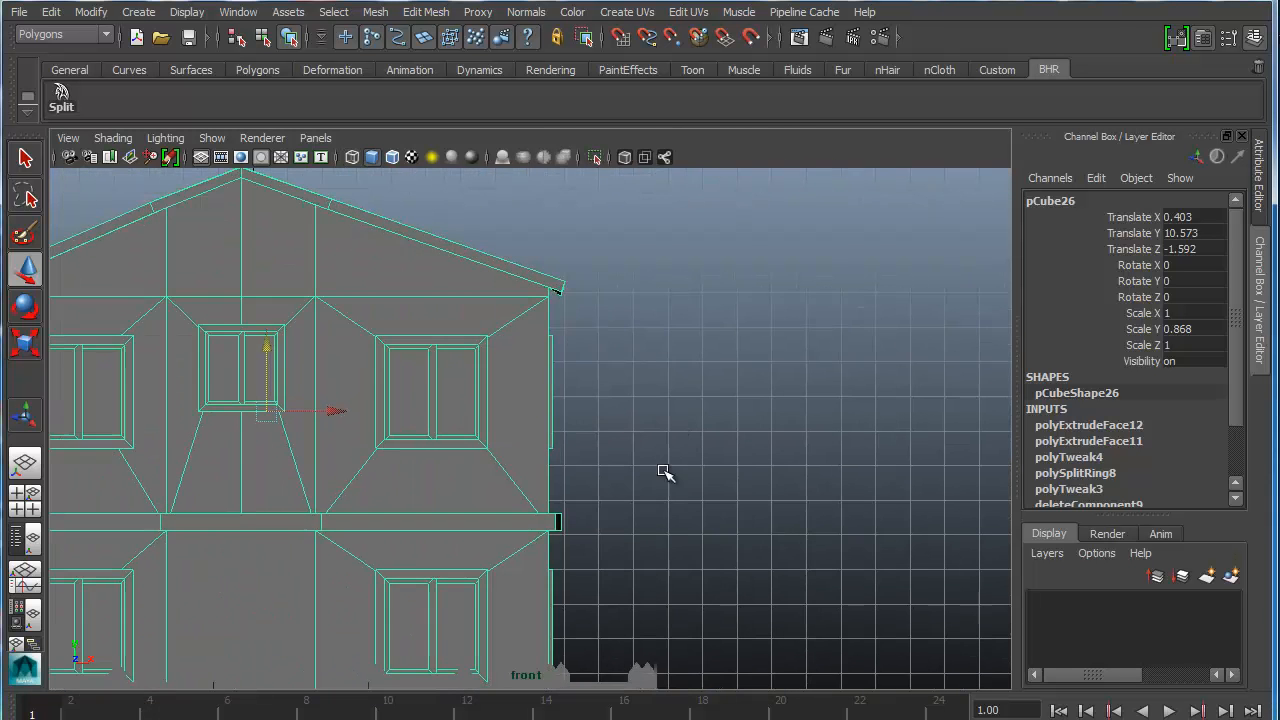
pyautogui.keyDown('alt'); pyautogui.moveTo(540, 568); pyautogui.dragTo(731, 395, button='middle'); pyautogui.keyUp('alt')
pyautogui.scroll(-2, 449, 480)
pyautogui.click(449, 480)
pyautogui.scroll(-2, 814, 380)
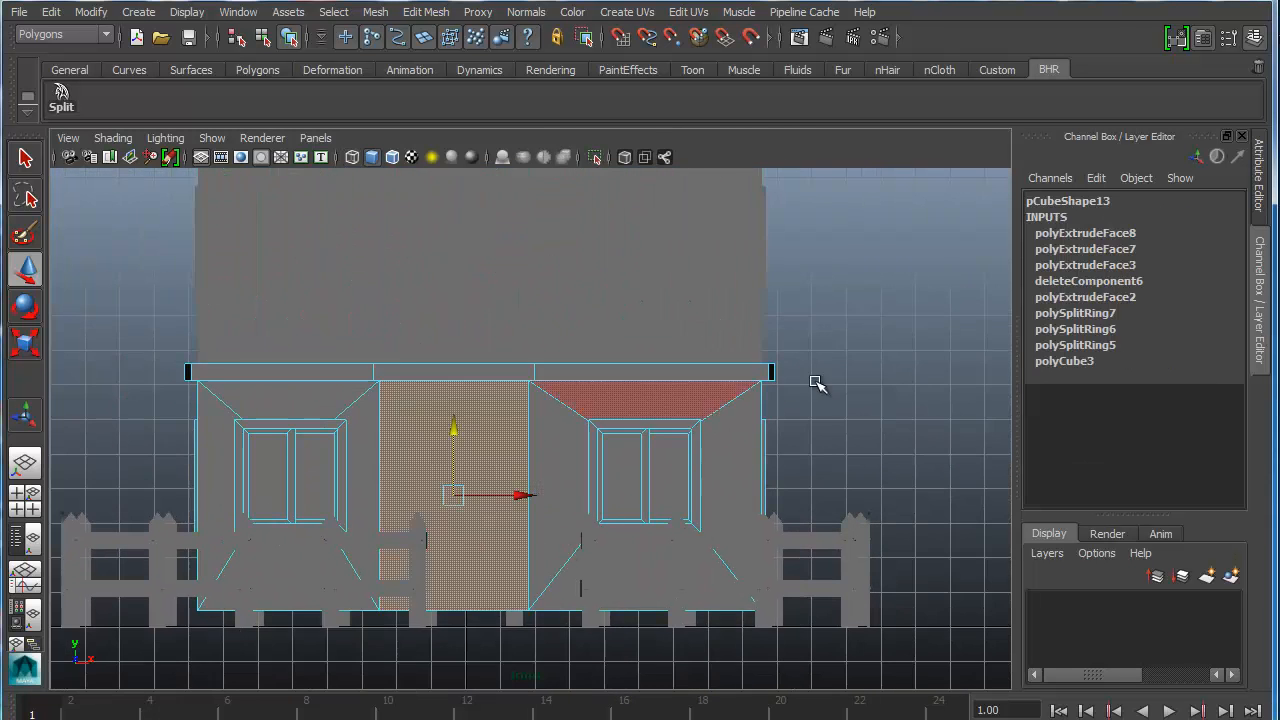
pyautogui.press('space')
pyautogui.press('space')
pyautogui.keyDown('alt'); pyautogui.moveTo(645, 362); pyautogui.dragTo(531, 409); pyautogui.keyUp('alt')
pyautogui.scroll(5, 486, 405)
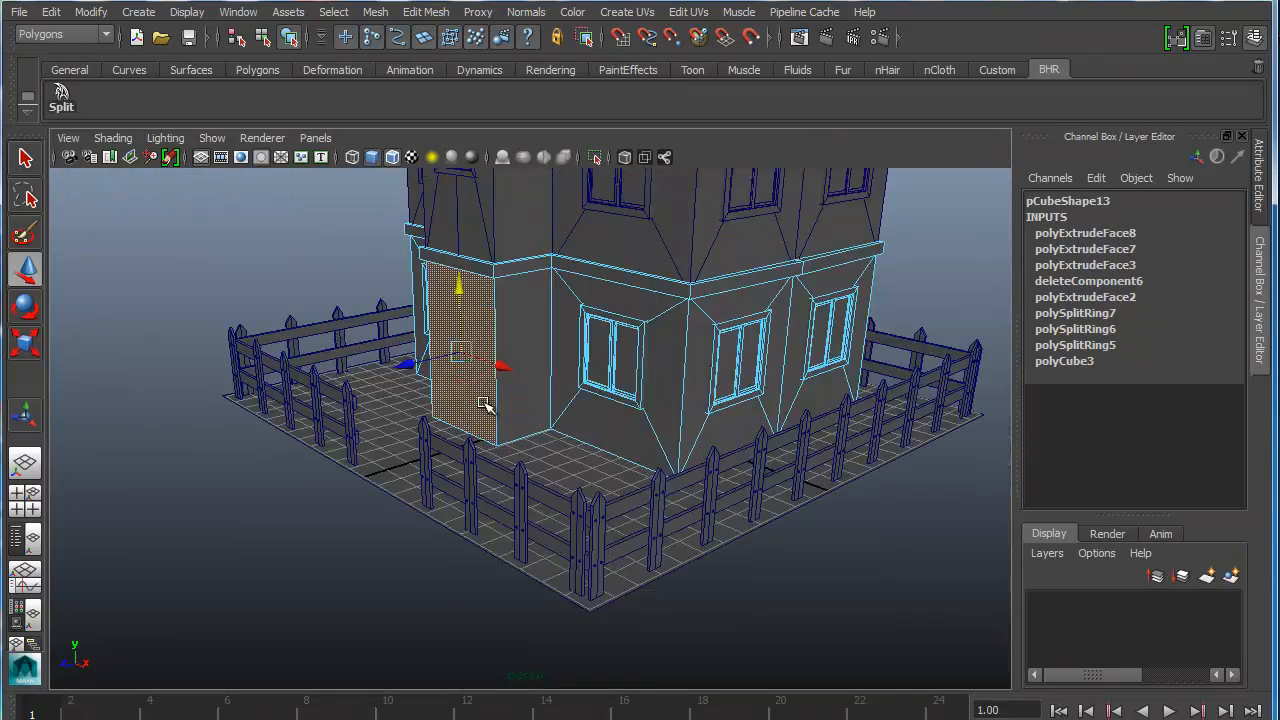
pyautogui.keyDown('alt'); pyautogui.moveTo(424, 328); pyautogui.dragTo(450, 428, button='middle'); pyautogui.keyUp('alt')
pyautogui.keyDown('alt'); pyautogui.moveTo(450, 428); pyautogui.dragTo(530, 510); pyautogui.keyUp('alt')
pyautogui.keyDown('alt'); pyautogui.moveTo(513, 502); pyautogui.dragTo(528, 544, button='middle'); pyautogui.keyUp('alt')
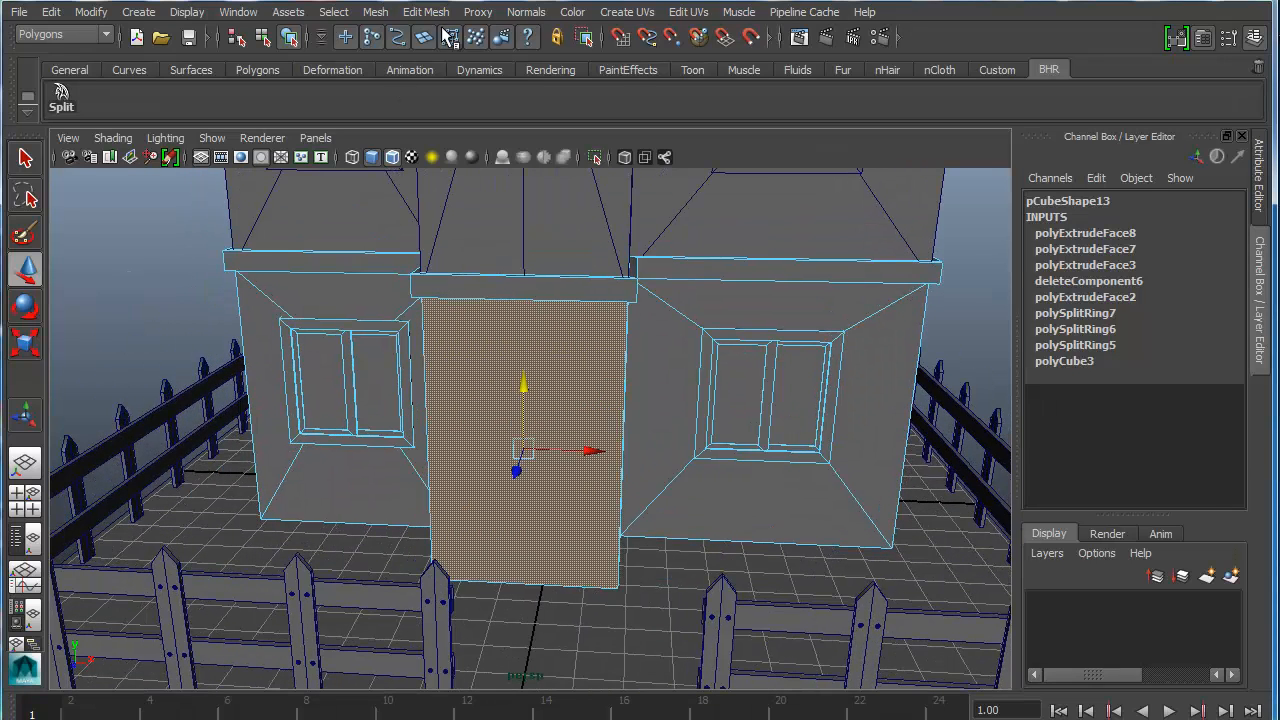
# Step: Extrude the lower bay's front face and scale the new face narrower and shorter into a door shape
pyautogui.click(426, 12)
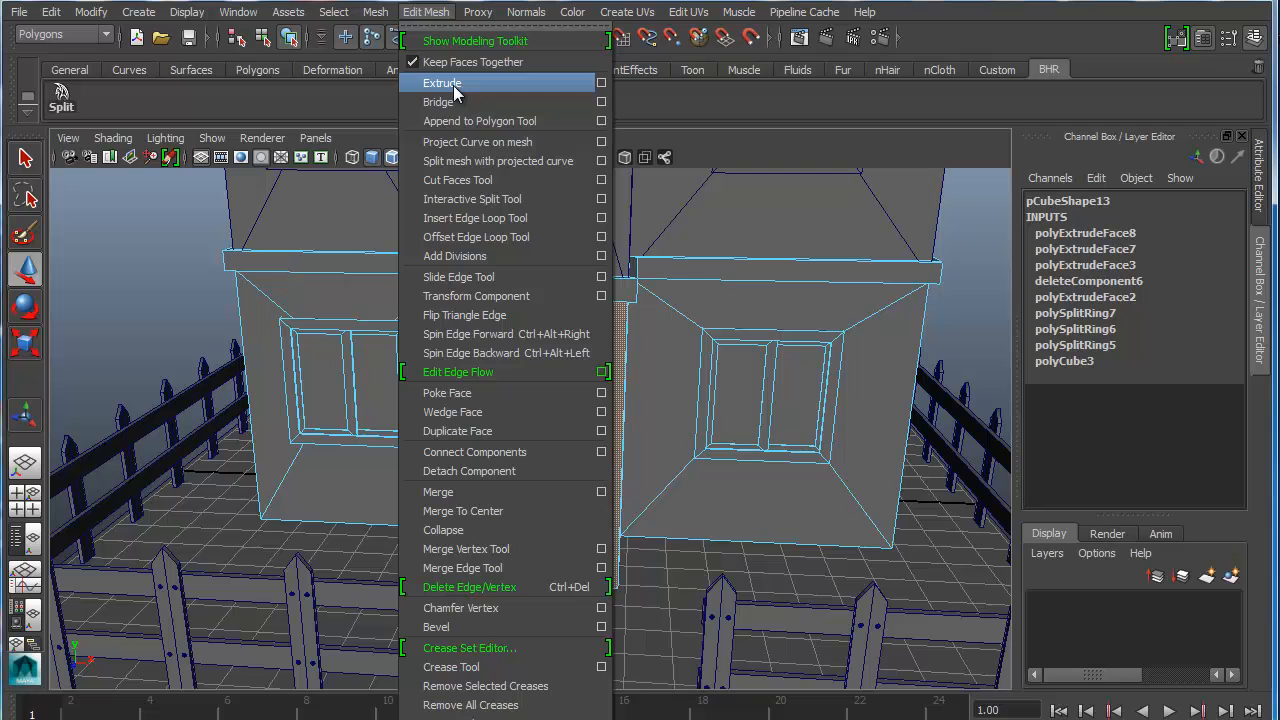
pyautogui.click(688, 189)
pyautogui.moveTo(542, 352); pyautogui.dragTo(604, 331, button='right')
pyautogui.keyDown('alt'); pyautogui.moveTo(563, 386); pyautogui.dragTo(543, 388); pyautogui.keyUp('alt')
pyautogui.moveTo(540, 391); pyautogui.dragTo(545, 455, button='right')
pyautogui.click(529, 430)
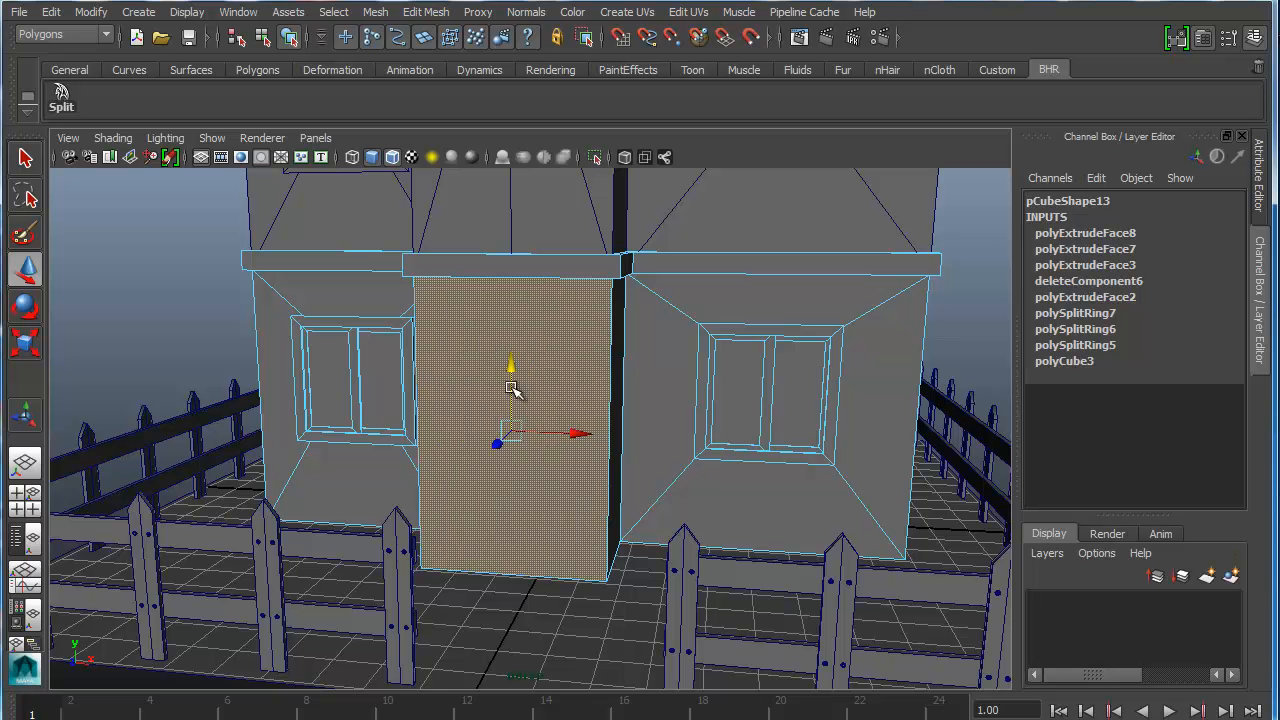
pyautogui.click(430, 14)
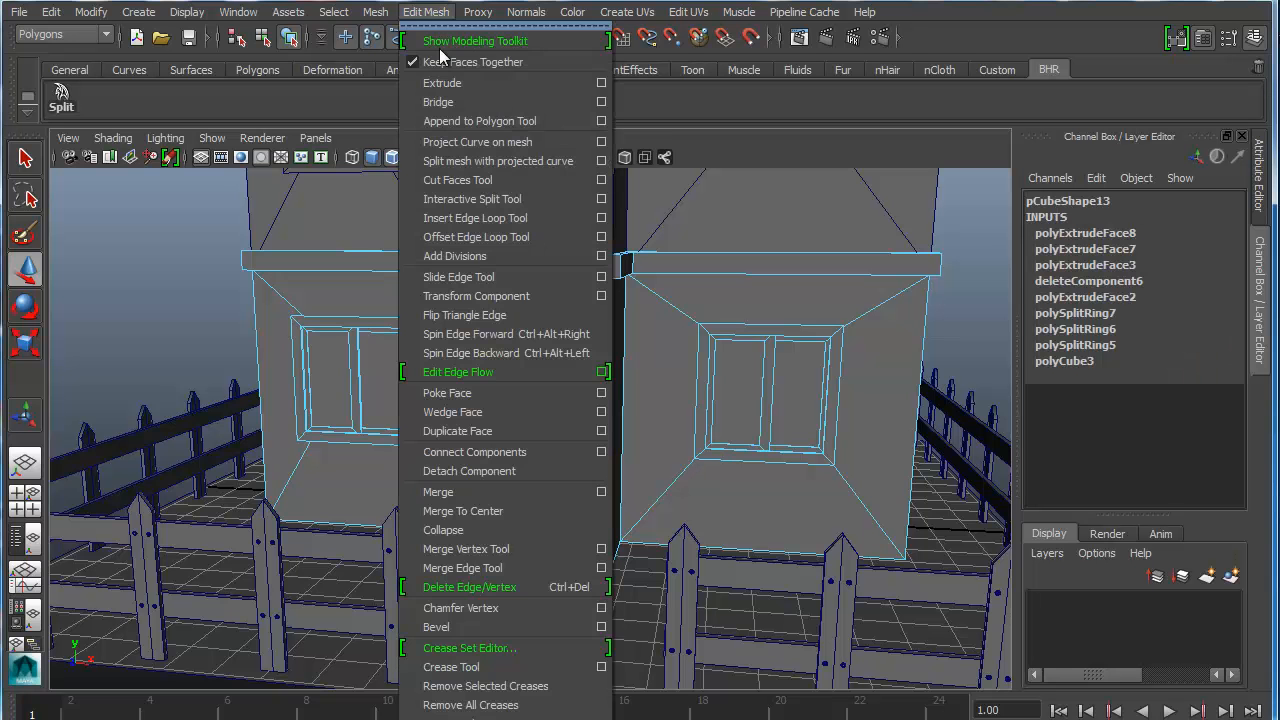
pyautogui.click(440, 82)
pyautogui.moveTo(627, 433); pyautogui.dragTo(584, 431)
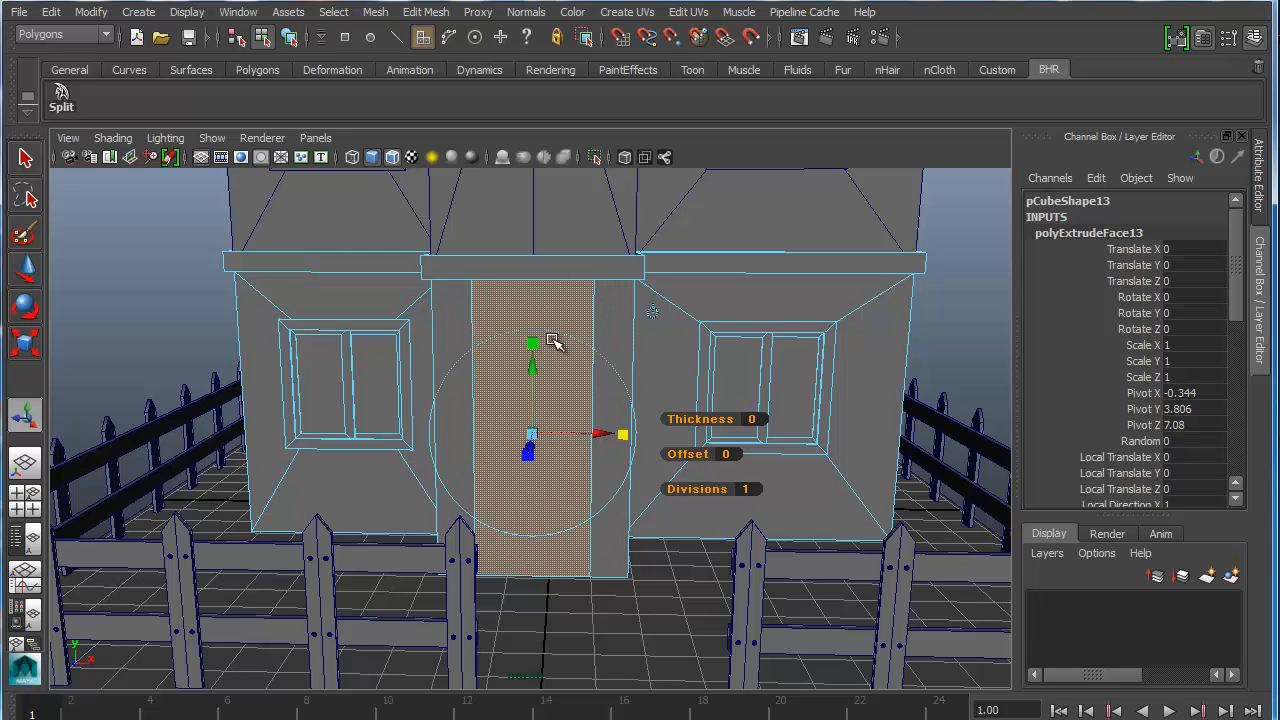
pyautogui.moveTo(533, 345); pyautogui.dragTo(537, 359)
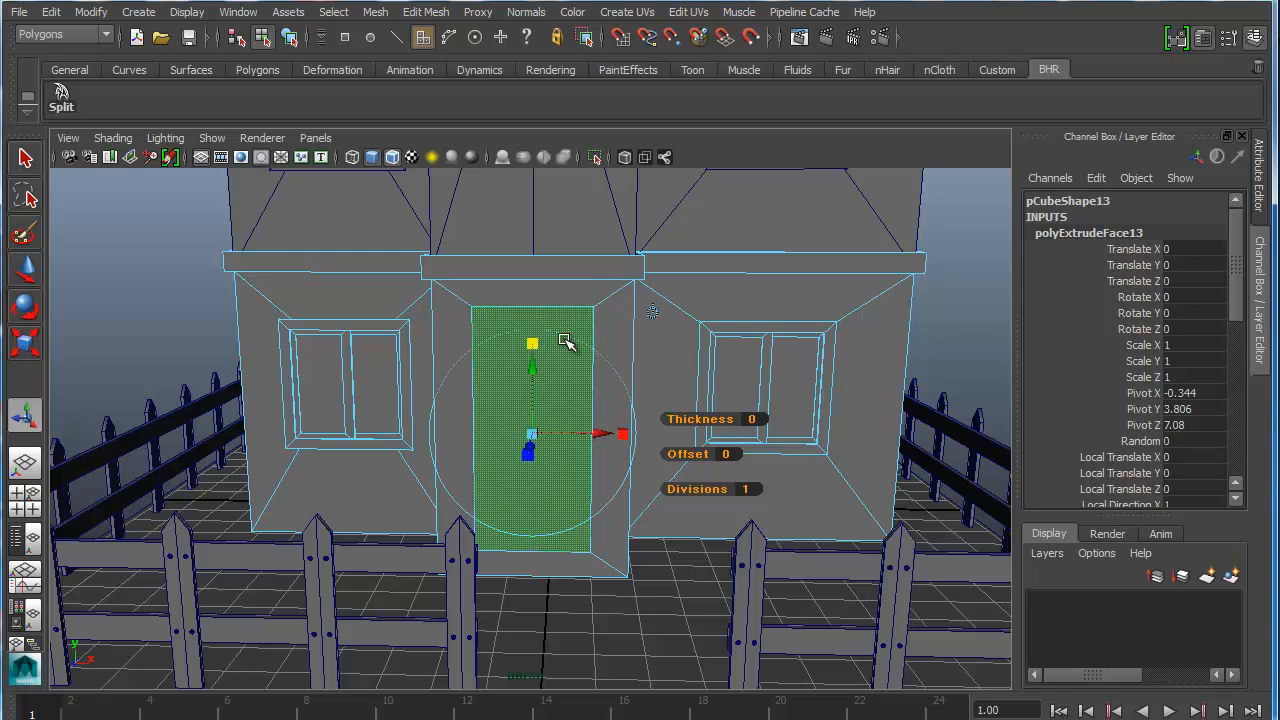
# Step: Lower the inset door face slightly toward the base of the bay
pyautogui.keyDown('alt'); pyautogui.moveTo(600, 449); pyautogui.dragTo(581, 412, button='middle'); pyautogui.keyUp('alt')
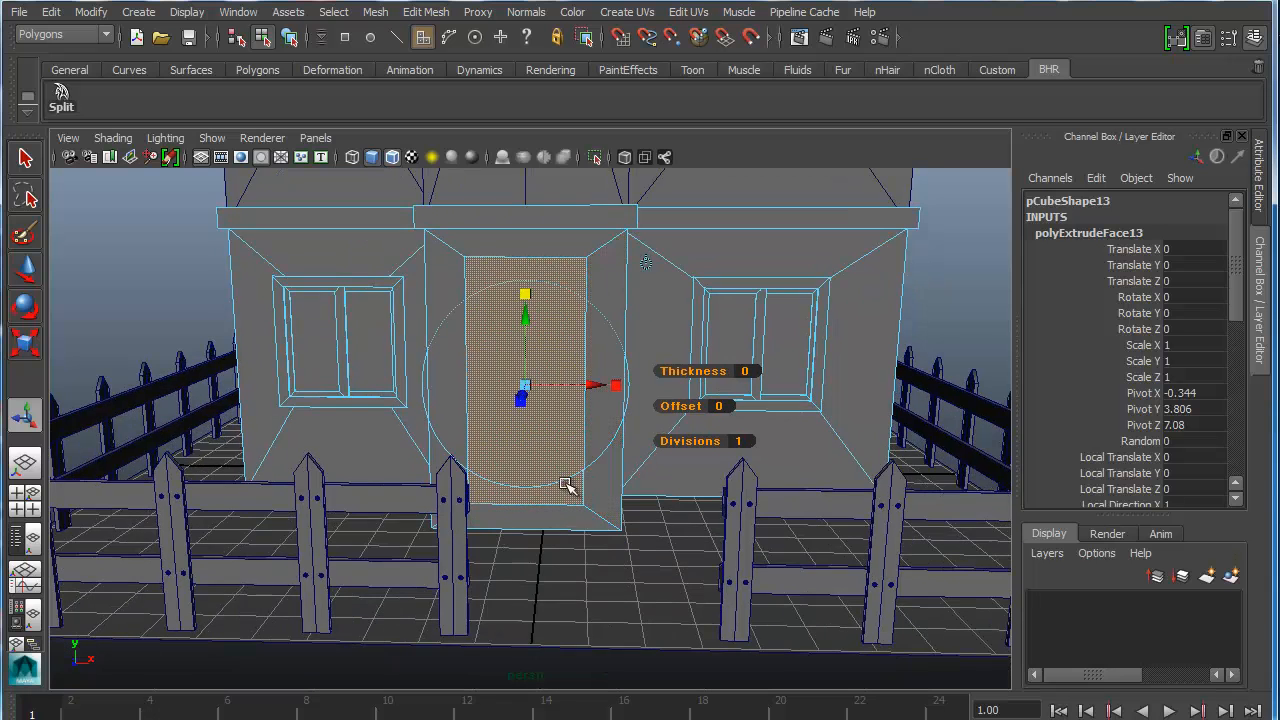
pyautogui.keyDown('alt'); pyautogui.moveTo(566, 486); pyautogui.dragTo(536, 488); pyautogui.keyUp('alt')
pyautogui.keyDown('alt'); pyautogui.moveTo(513, 414); pyautogui.dragTo(539, 415); pyautogui.keyUp('alt')
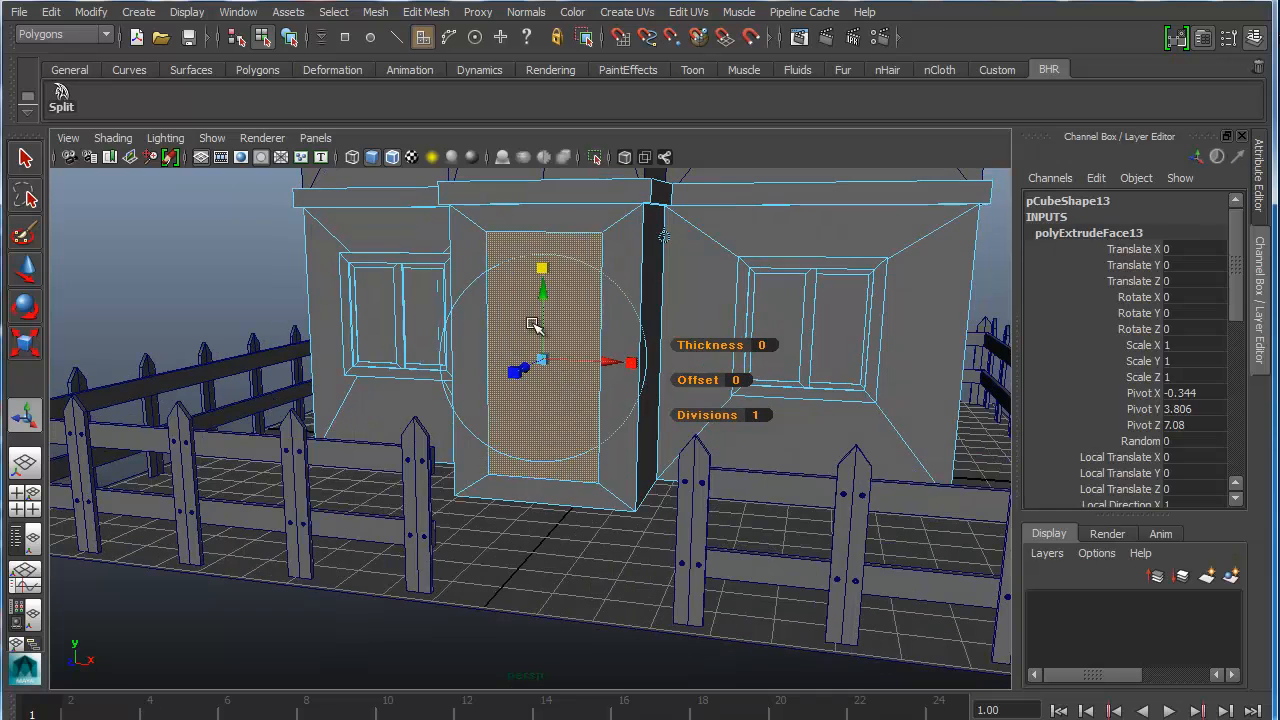
pyautogui.moveTo(544, 297)
pyautogui.mouseDown()
pyautogui.moveTo(545, 311)
pyautogui.moveTo(543, 300)
pyautogui.mouseUp()
# Step: Extrude the door face inward for frame depth and delete it to leave an open doorway
pyautogui.keyDown('alt'); pyautogui.moveTo(500, 347); pyautogui.dragTo(572, 346, button='right'); pyautogui.keyUp('alt')
pyautogui.keyDown('alt'); pyautogui.moveTo(514, 345); pyautogui.dragTo(452, 271); pyautogui.keyUp('alt')
pyautogui.keyDown('alt'); pyautogui.moveTo(460, 351); pyautogui.dragTo(424, 447); pyautogui.keyUp('alt')
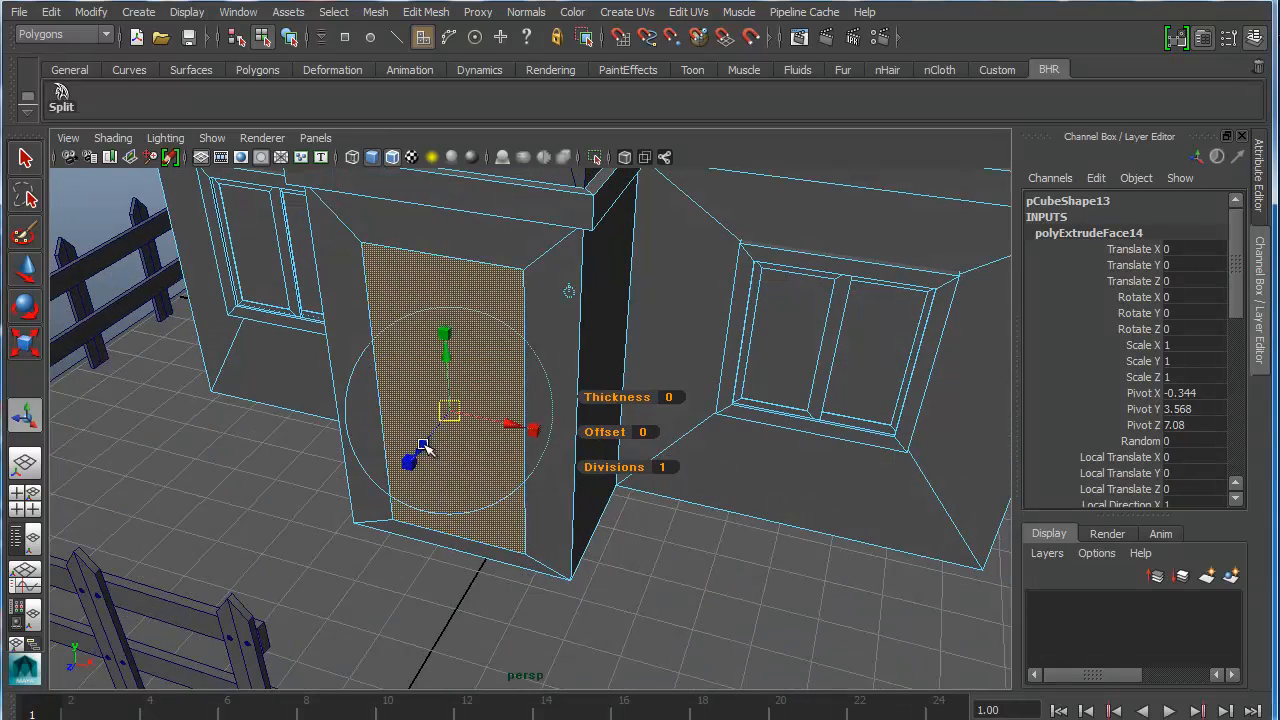
pyautogui.keyDown('alt'); pyautogui.moveTo(470, 407); pyautogui.dragTo(480, 476); pyautogui.keyUp('alt')
pyautogui.press('Delete')
pyautogui.scroll(-5, 530, 518)
pyautogui.keyDown('alt'); pyautogui.moveTo(483, 414); pyautogui.dragTo(591, 474); pyautogui.keyUp('alt')
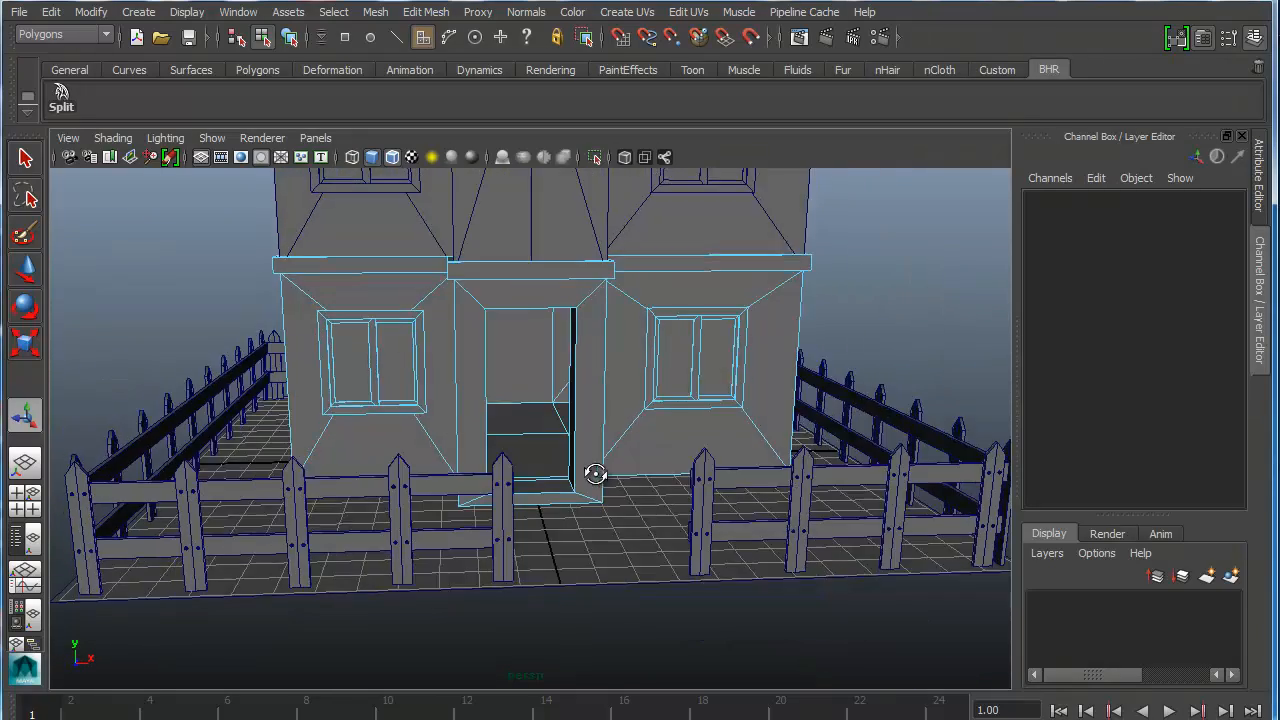
# Step: Select the lower storey's bottom faces in wireframe and extrude them into a thin plinth beneath the walls
pyautogui.keyDown('alt'); pyautogui.moveTo(391, 500); pyautogui.dragTo(512, 545); pyautogui.keyUp('alt')
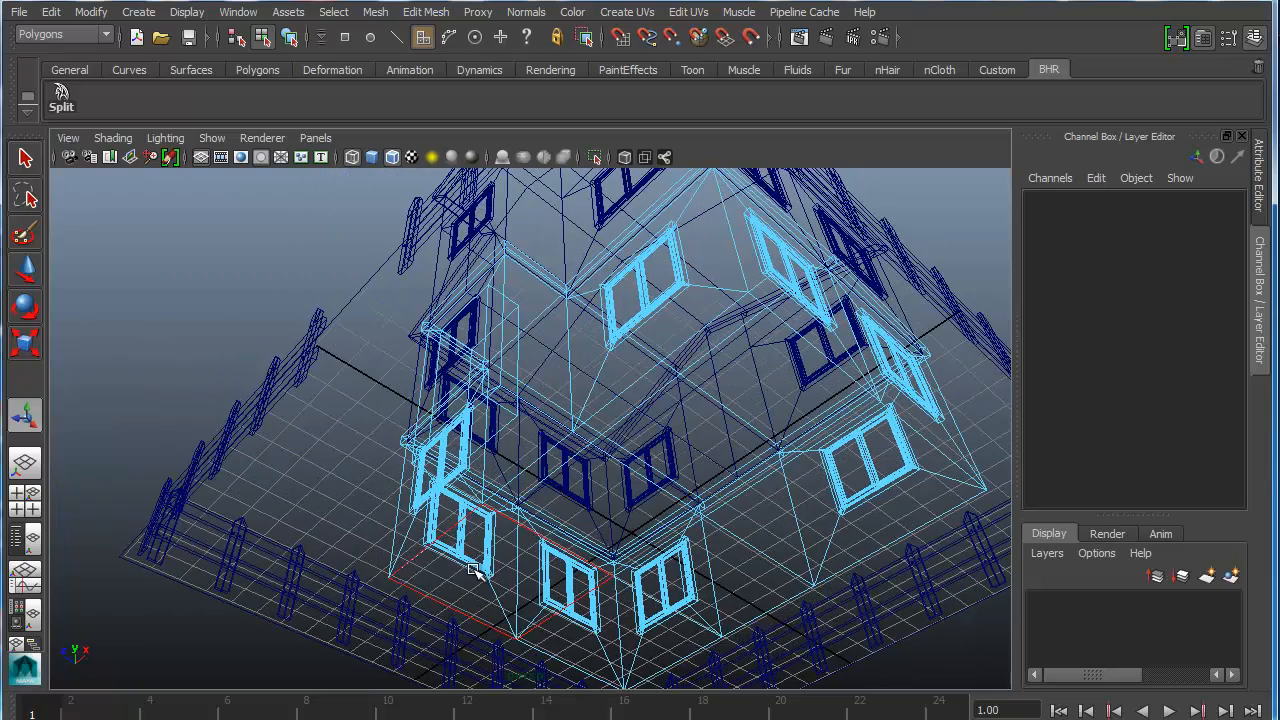
pyautogui.click(474, 570)
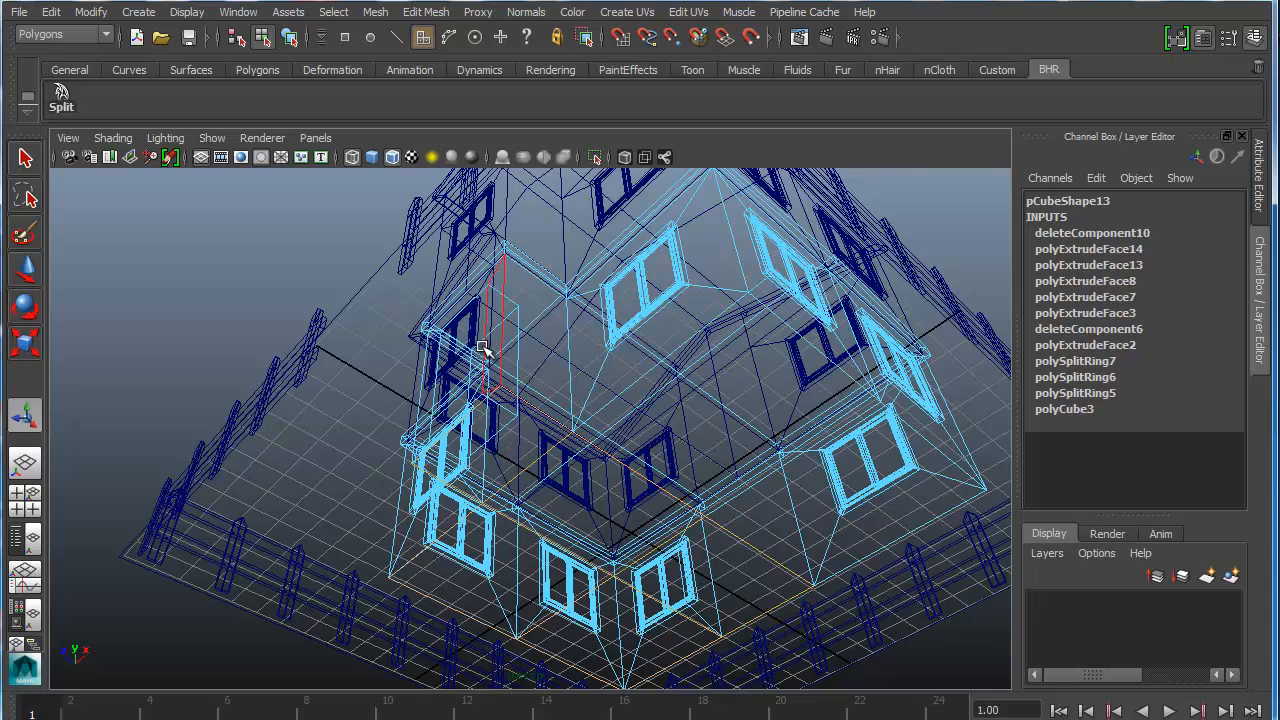
pyautogui.keyDown('alt'); pyautogui.moveTo(700, 466); pyautogui.dragTo(677, 418); pyautogui.keyUp('alt')
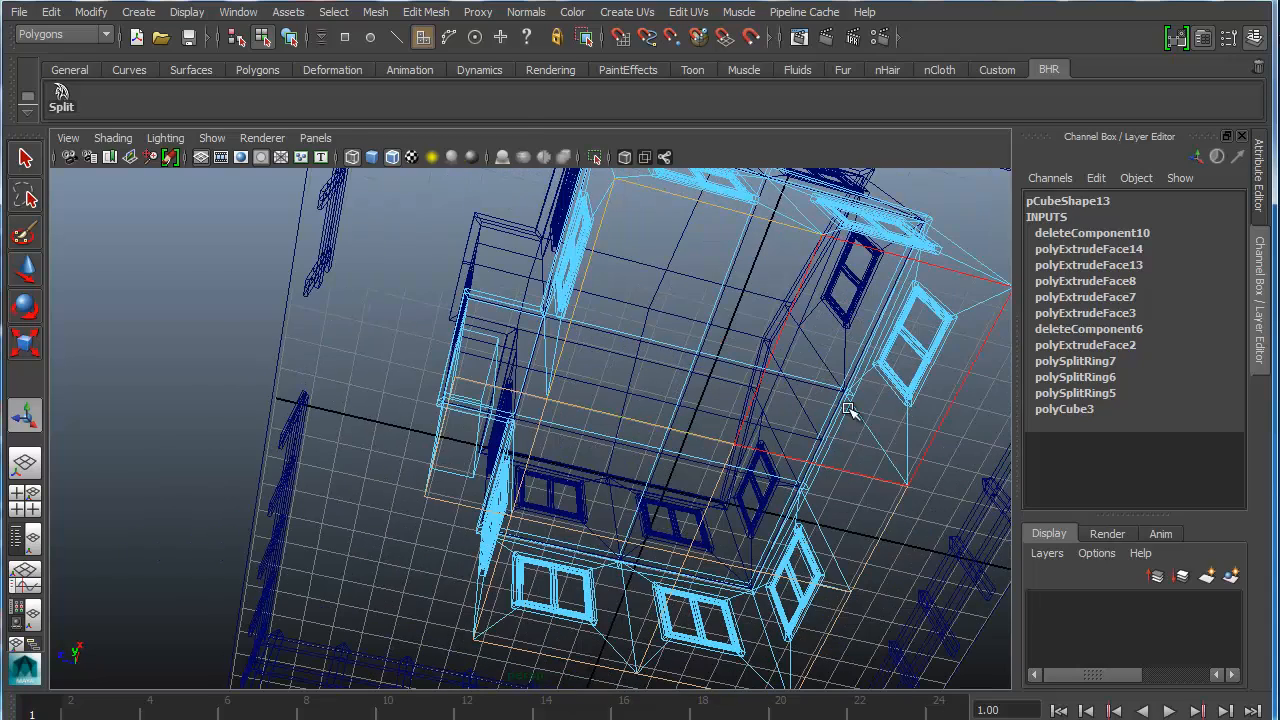
pyautogui.keyDown('alt'); pyautogui.moveTo(851, 409); pyautogui.dragTo(804, 559); pyautogui.keyUp('alt')
pyautogui.keyDown('alt'); pyautogui.moveTo(716, 512); pyautogui.dragTo(494, 386); pyautogui.keyUp('alt')
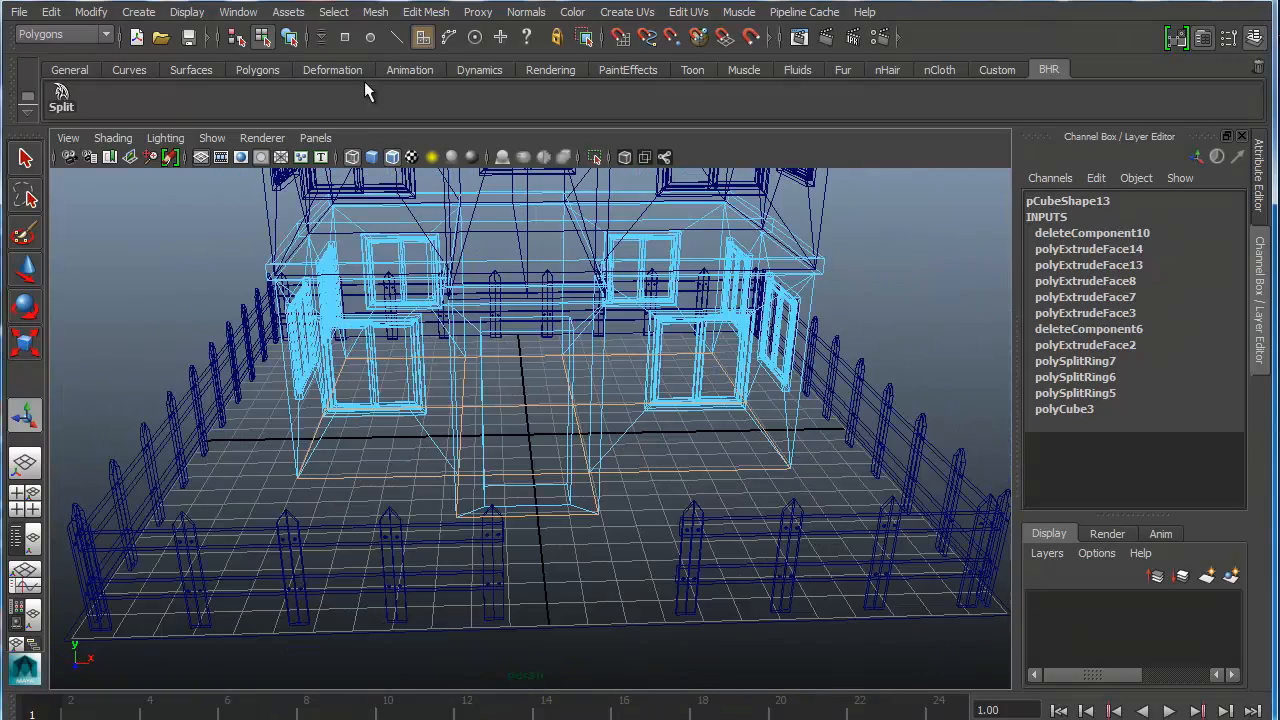
pyautogui.click(443, 13)
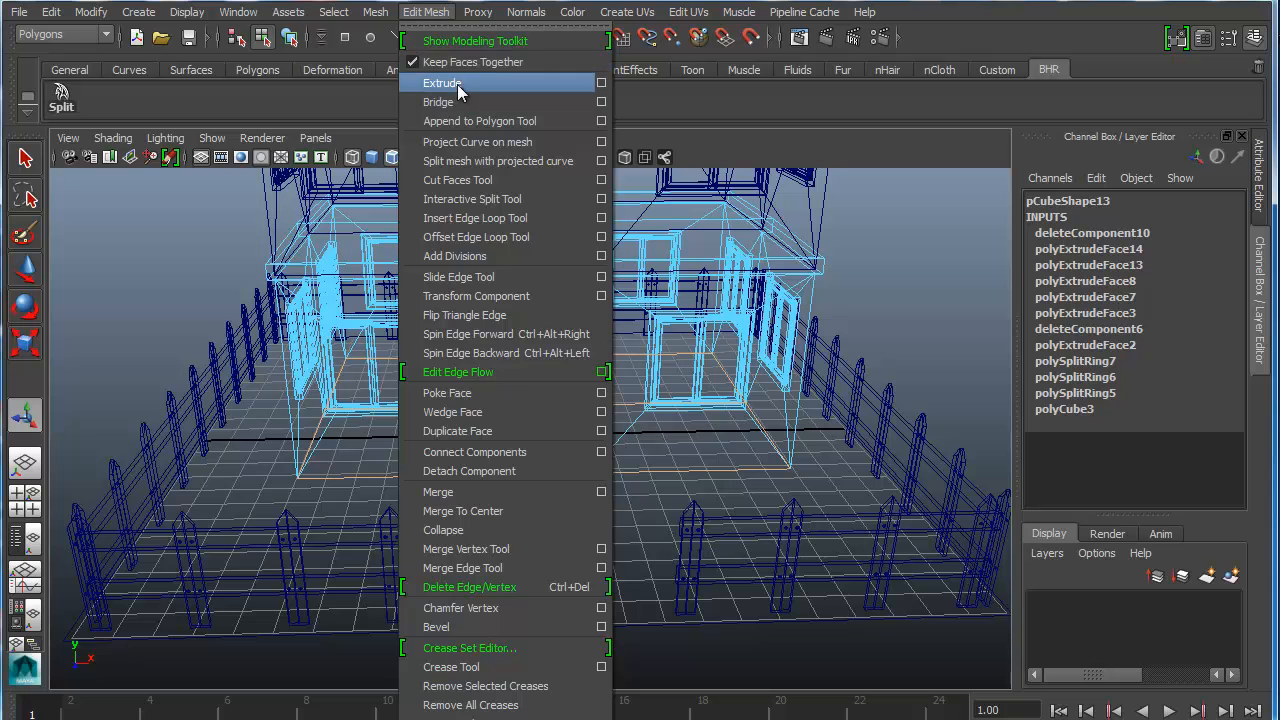
pyautogui.click(457, 84)
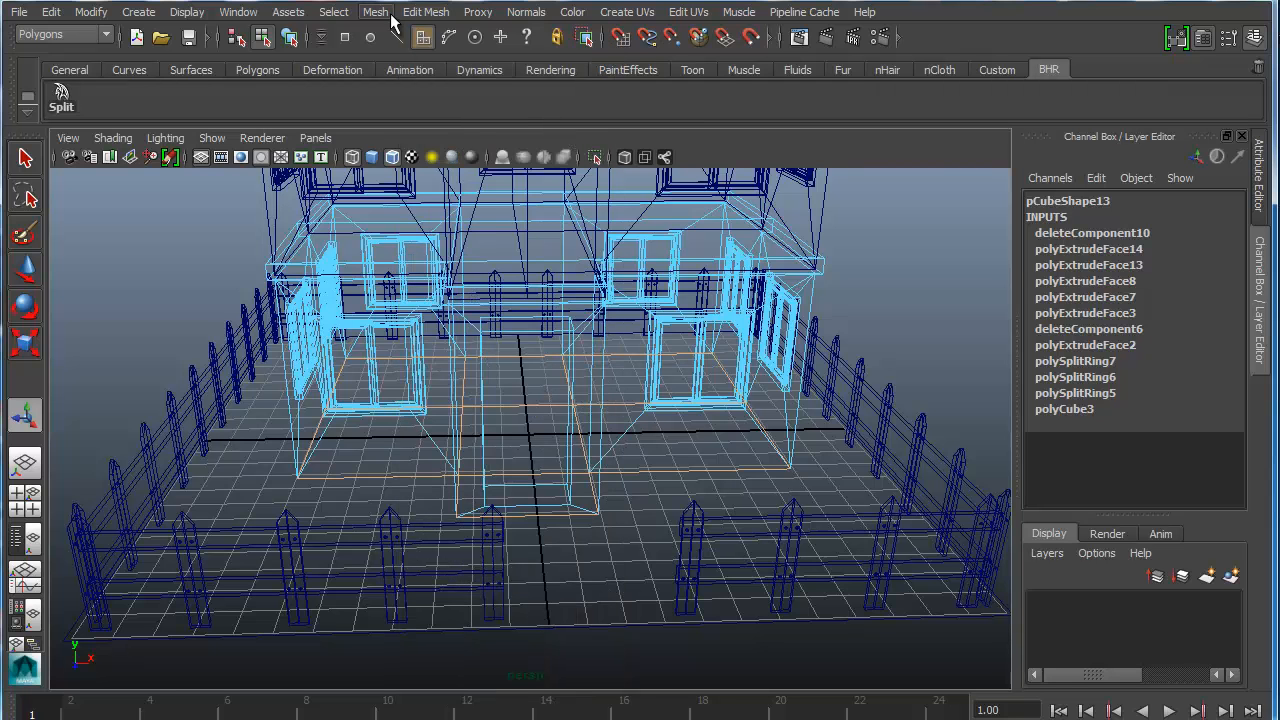
pyautogui.click(428, 13)
pyautogui.click(456, 84)
pyautogui.keyDown('alt'); pyautogui.moveTo(440, 440); pyautogui.dragTo(490, 380); pyautogui.keyUp('alt')
pyautogui.moveTo(463, 541)
pyautogui.mouseDown()
pyautogui.moveTo(465, 552)
pyautogui.moveTo(557, 557)
pyautogui.moveTo(550, 570)
pyautogui.mouseUp()
pyautogui.press('5')
pyautogui.scroll(4, 510, 582)
pyautogui.keyDown('alt'); pyautogui.moveTo(430, 588); pyautogui.dragTo(552, 504); pyautogui.keyUp('alt')
pyautogui.keyDown('alt'); pyautogui.moveTo(499, 277); pyautogui.dragTo(482, 474); pyautogui.keyUp('alt')
pyautogui.click(657, 579)
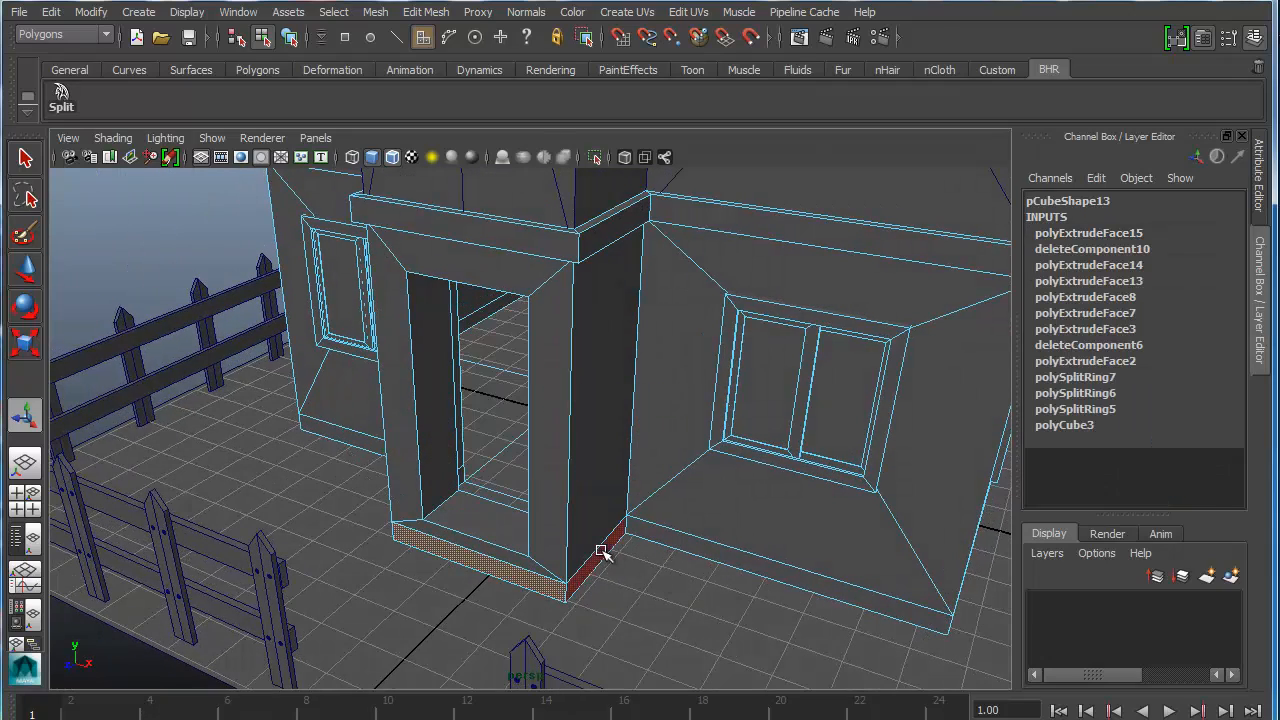
pyautogui.keyDown('shift'); pyautogui.click(700, 553); pyautogui.keyUp('shift')
pyautogui.keyDown('alt'); pyautogui.moveTo(608, 586); pyautogui.dragTo(666, 591); pyautogui.keyUp('alt')
pyautogui.click(488, 577)
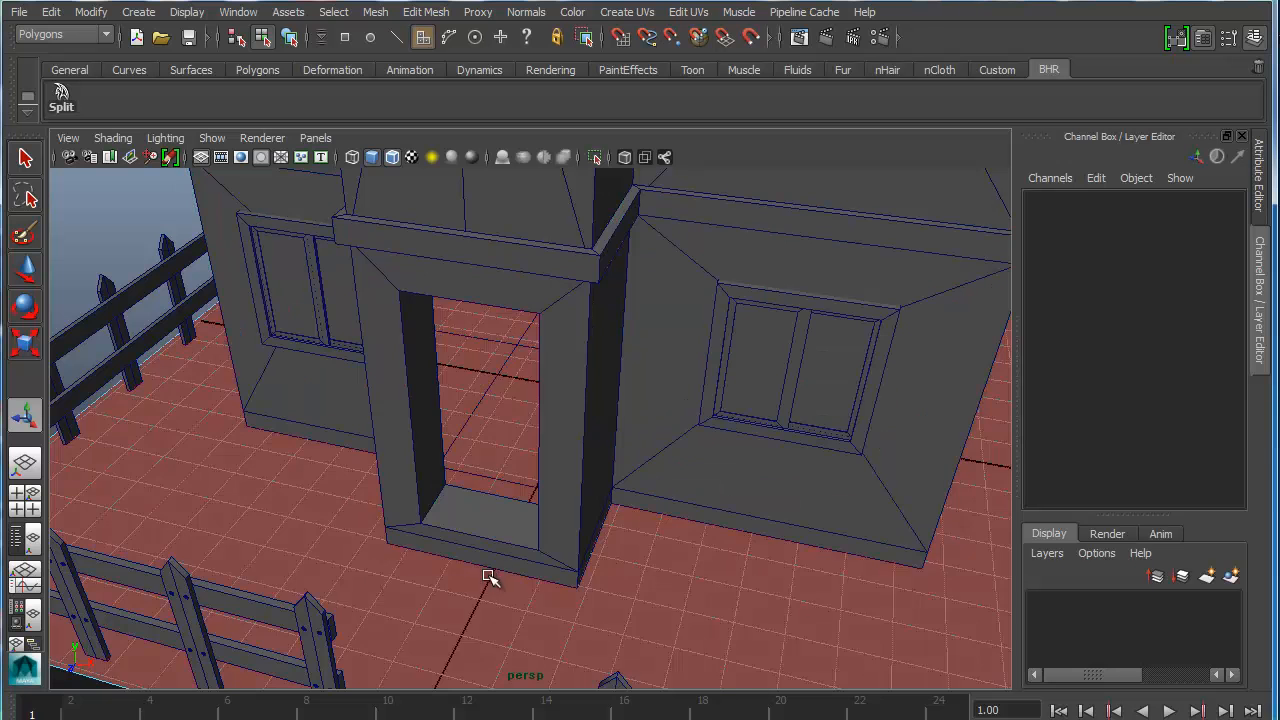
pyautogui.click(500, 562)
pyautogui.moveTo(484, 527); pyautogui.dragTo(548, 500, button='right')
pyautogui.moveTo(505, 566); pyautogui.dragTo(500, 610, button='right')
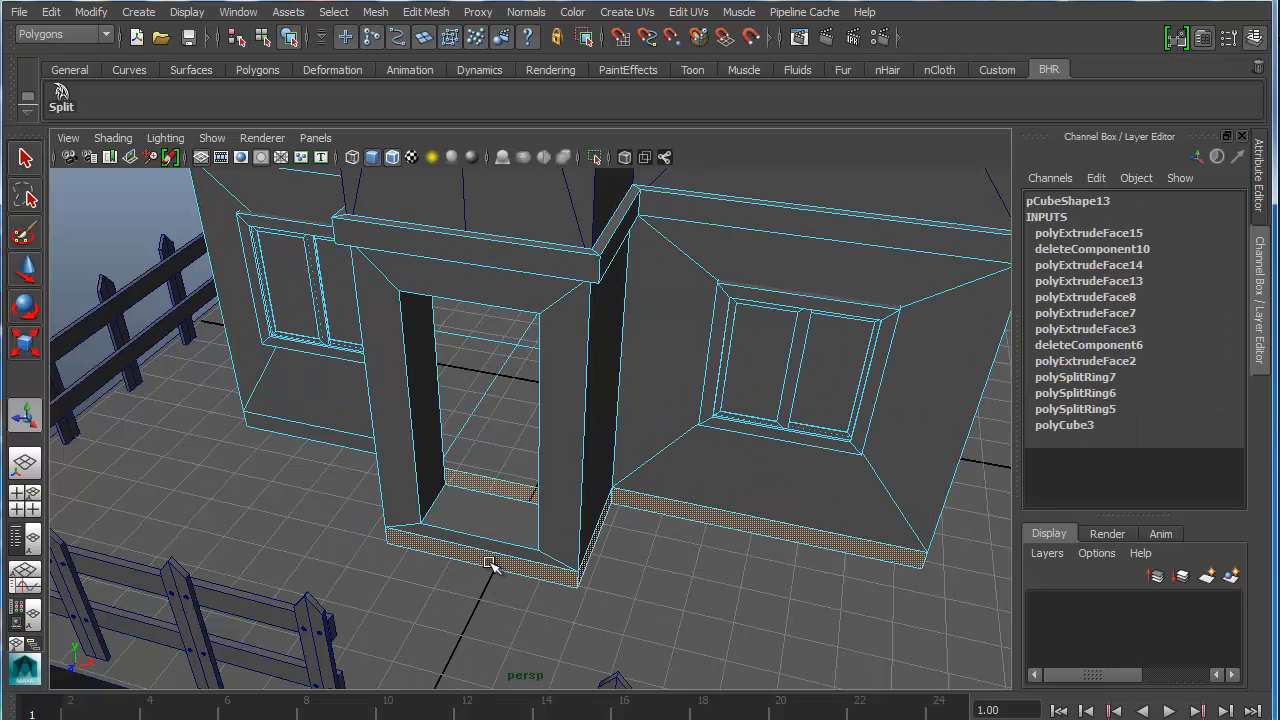
# Step: Select the plinth's outer side faces around the front bay and along the adjoining front and side walls
pyautogui.click(495, 565)
pyautogui.keyDown('alt'); pyautogui.moveTo(571, 534); pyautogui.dragTo(605, 533); pyautogui.keyUp('alt')
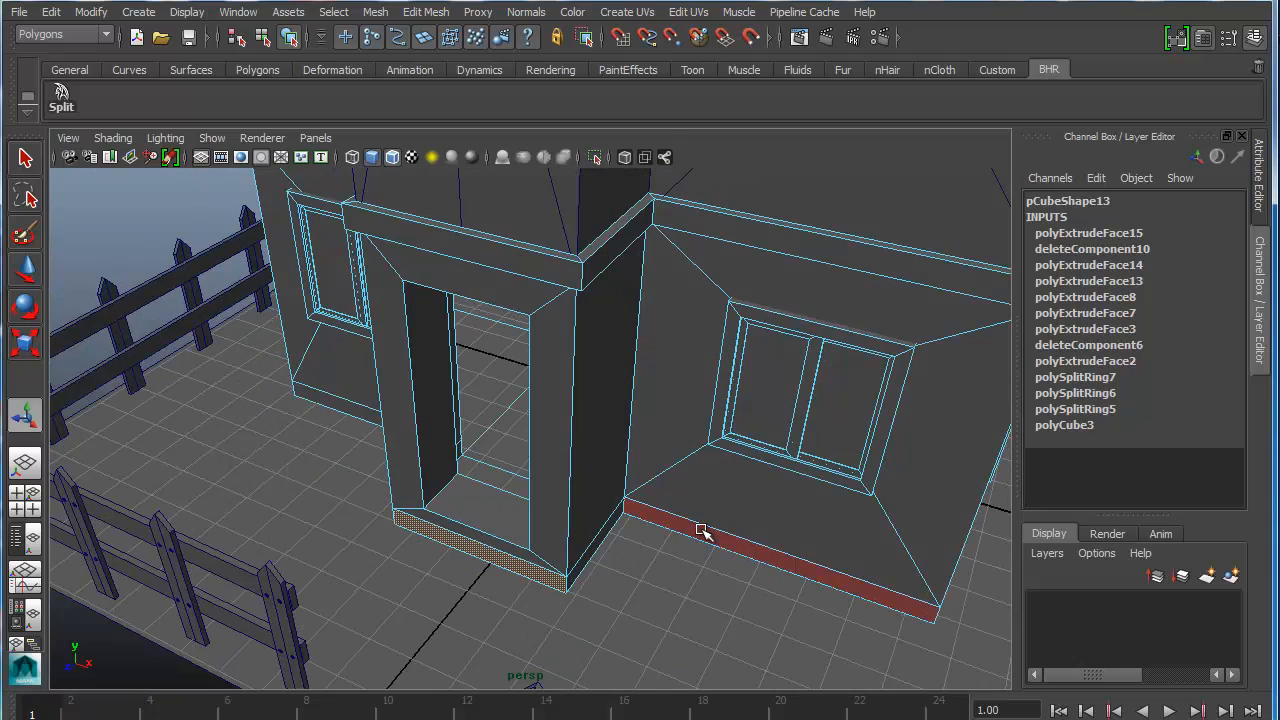
pyautogui.keyDown('alt'); pyautogui.moveTo(877, 586); pyautogui.dragTo(563, 479); pyautogui.keyUp('alt')
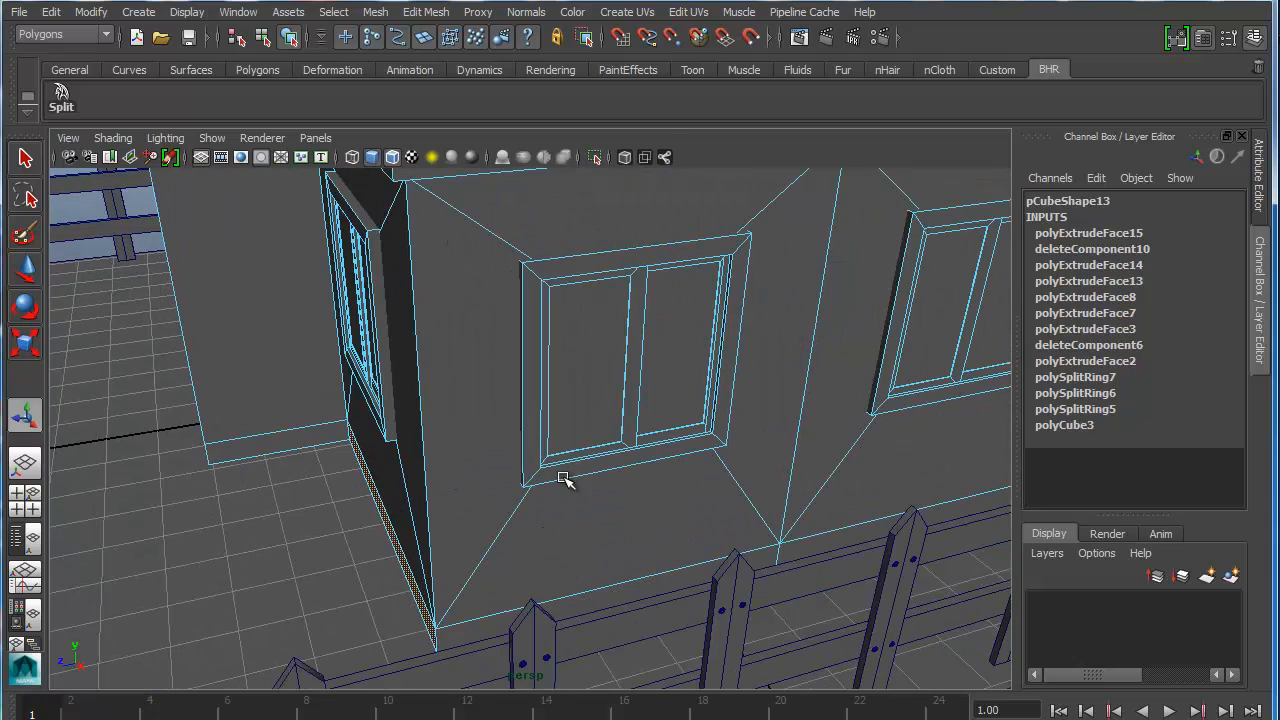
pyautogui.keyDown('shift'); pyautogui.click(258, 438); pyautogui.keyUp('shift')
pyautogui.keyDown('shift'); pyautogui.click(797, 567); pyautogui.keyUp('shift')
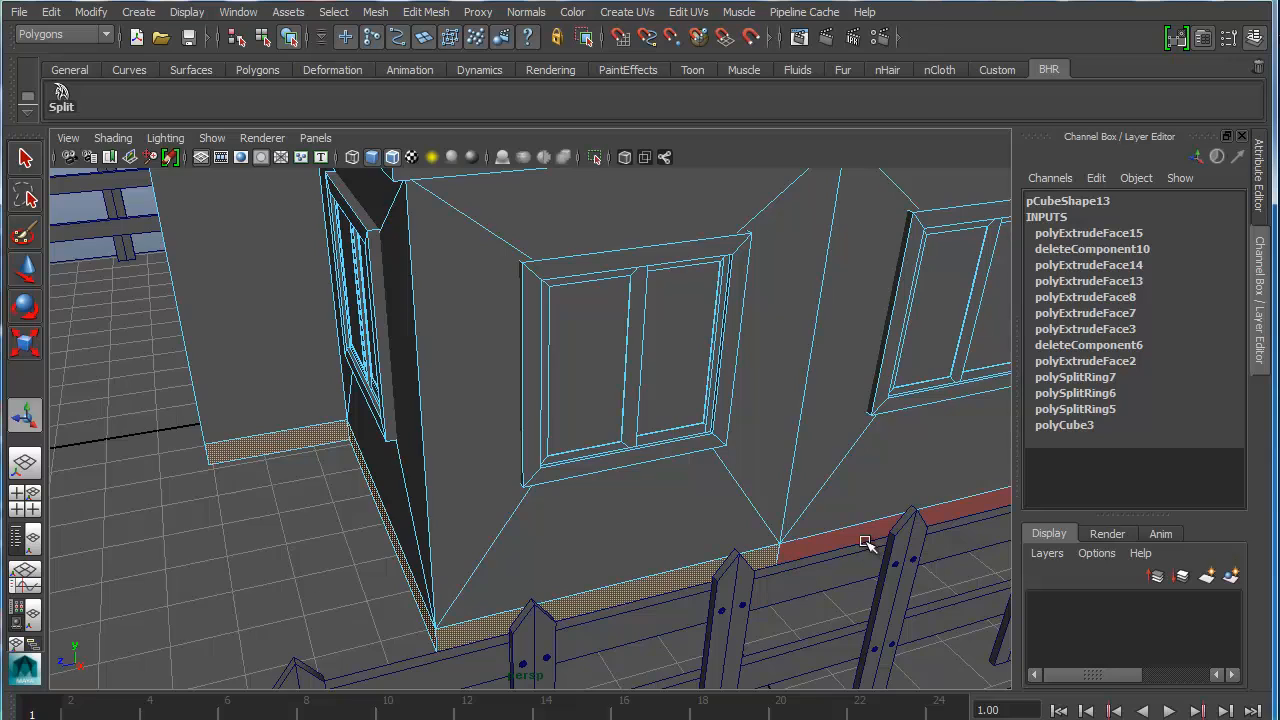
# Step: Extend the selection to the remaining outer plinth faces around the back and far side of the house
pyautogui.keyDown('alt'); pyautogui.moveTo(880, 565); pyautogui.dragTo(523, 409); pyautogui.keyUp('alt')
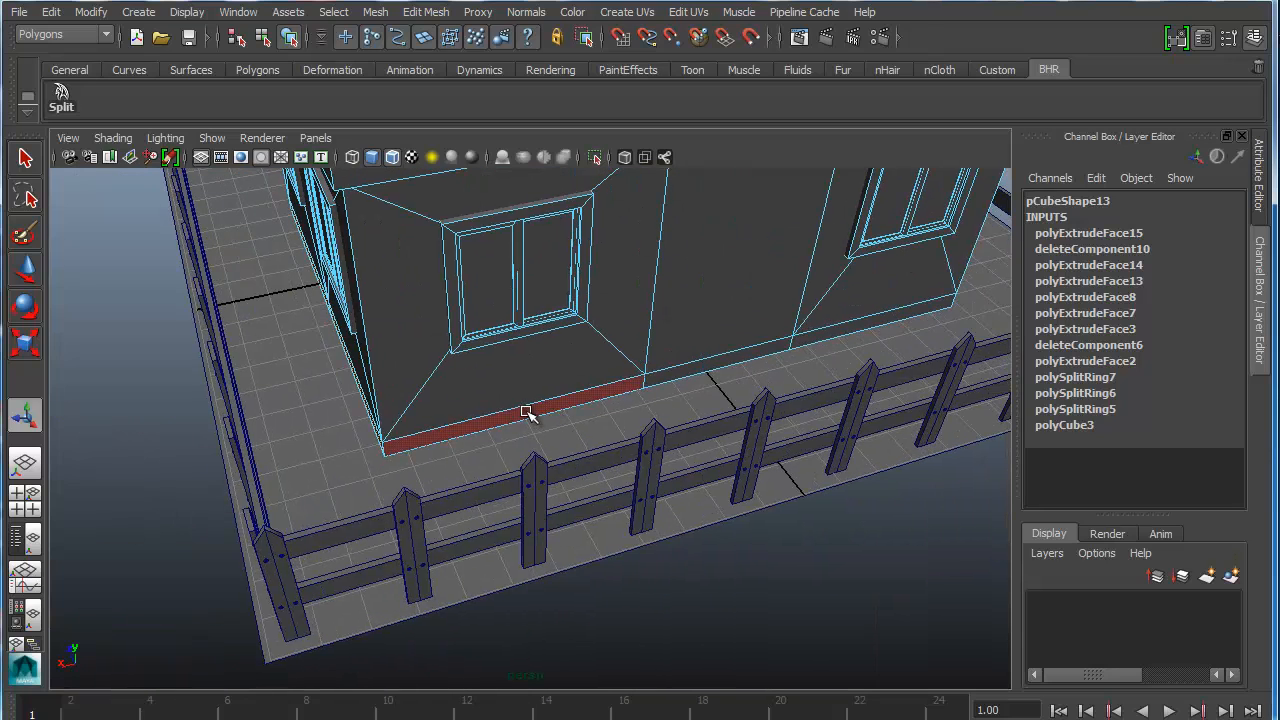
pyautogui.keyDown('shift'); pyautogui.click(781, 347); pyautogui.keyUp('shift')
pyautogui.keyDown('alt'); pyautogui.moveTo(945, 362); pyautogui.dragTo(647, 500); pyautogui.keyUp('alt')
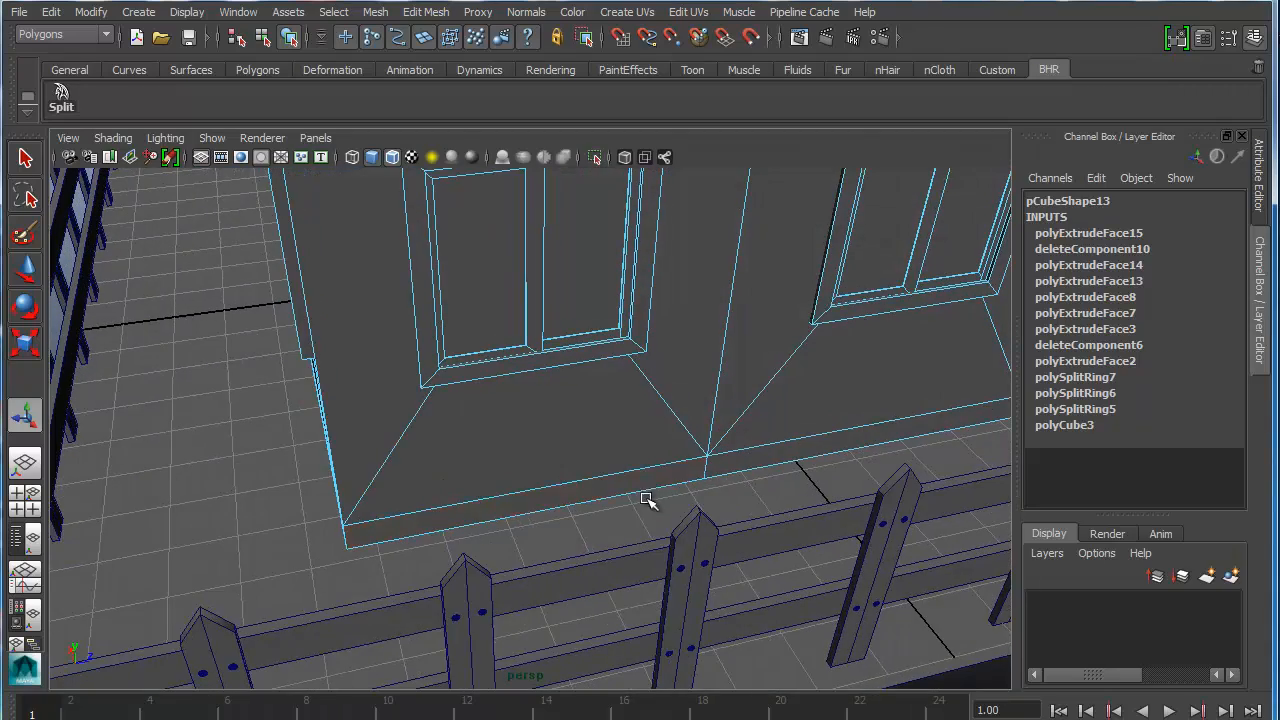
pyautogui.keyDown('shift'); pyautogui.click(634, 484); pyautogui.keyUp('shift')
pyautogui.keyDown('alt'); pyautogui.moveTo(691, 481); pyautogui.dragTo(700, 529); pyautogui.keyUp('alt')
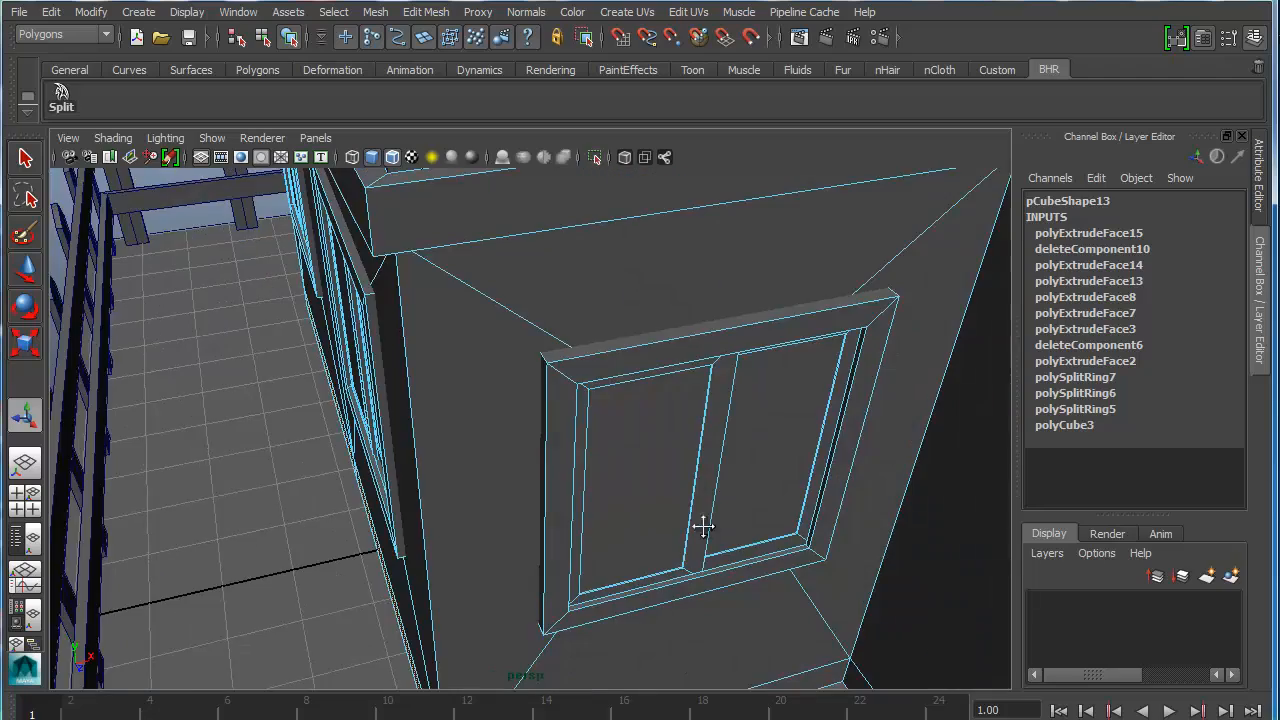
pyautogui.scroll(3, 594, 500)
pyautogui.keyDown('shift'); pyautogui.click(584, 502); pyautogui.keyUp('shift')
pyautogui.keyDown('shift'); pyautogui.click(825, 555); pyautogui.keyUp('shift')
pyautogui.scroll(-5, 857, 594)
pyautogui.keyDown('alt'); pyautogui.moveTo(857, 594); pyautogui.dragTo(634, 524); pyautogui.keyUp('alt')
pyautogui.keyDown('alt'); pyautogui.moveTo(640, 470); pyautogui.dragTo(622, 392); pyautogui.keyUp('alt')
pyautogui.keyDown('alt'); pyautogui.moveTo(475, 373); pyautogui.dragTo(548, 478); pyautogui.keyUp('alt')
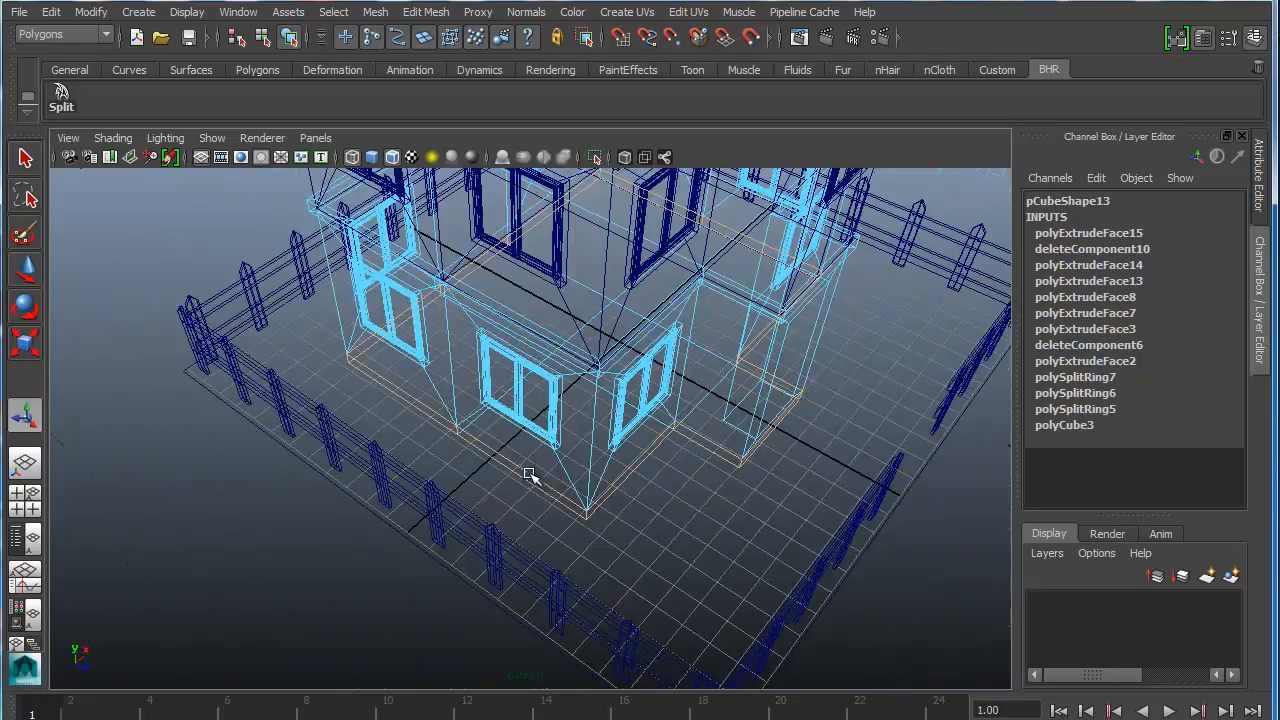
# Step: Extrude the selected plinth faces outward with a local Z translation of 0.292
pyautogui.scroll(6, 530, 480)
pyautogui.click(426, 12)
pyautogui.click(470, 86)
pyautogui.press('f')
pyautogui.keyDown('alt'); pyautogui.moveTo(487, 361); pyautogui.dragTo(600, 443); pyautogui.keyUp('alt')
pyautogui.click(537, 414)
# Step: Select the outer plinth vertices midway along the house's left side wall and nudge them inward along X
pyautogui.keyDown('alt'); pyautogui.moveTo(537, 414); pyautogui.dragTo(589, 447, button='middle'); pyautogui.keyUp('alt')
pyautogui.keyDown('alt'); pyautogui.moveTo(589, 447); pyautogui.dragTo(457, 451); pyautogui.keyUp('alt')
pyautogui.moveTo(447, 438); pyautogui.dragTo(449, 486, button='right')
pyautogui.keyDown('alt'); pyautogui.moveTo(449, 486); pyautogui.dragTo(473, 562); pyautogui.keyUp('alt')
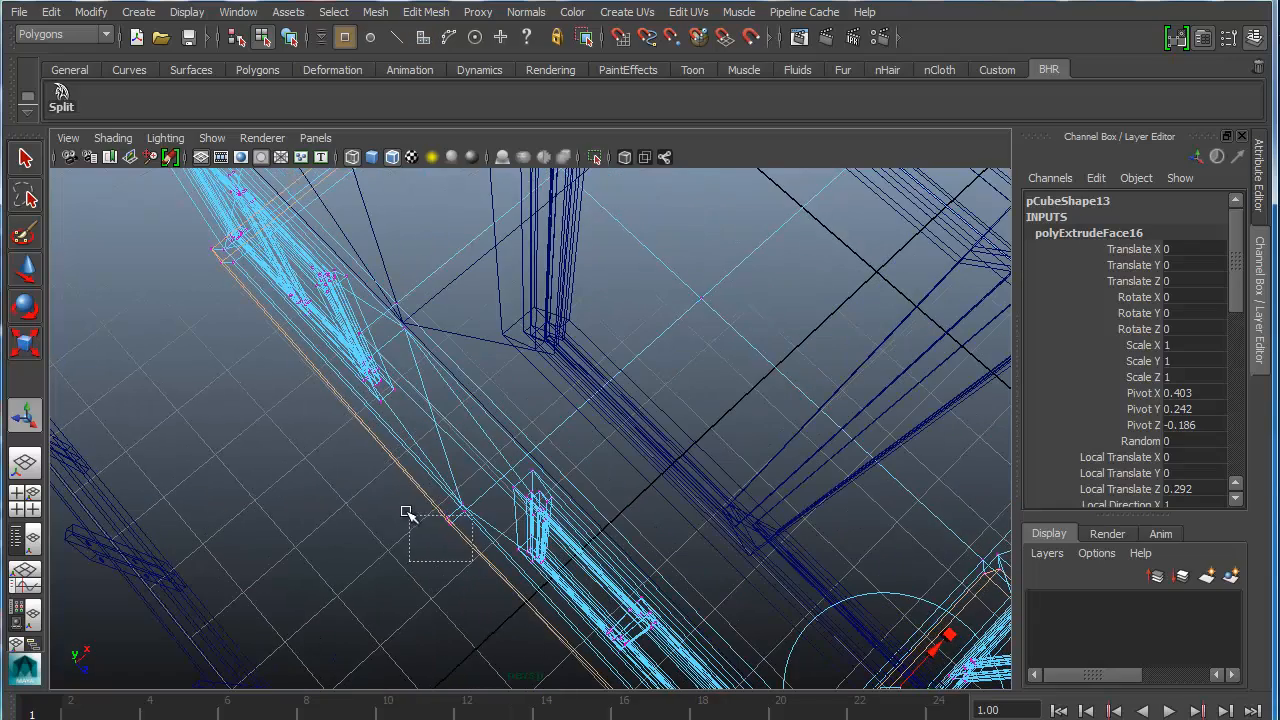
pyautogui.moveTo(405, 513); pyautogui.dragTo(406, 513)
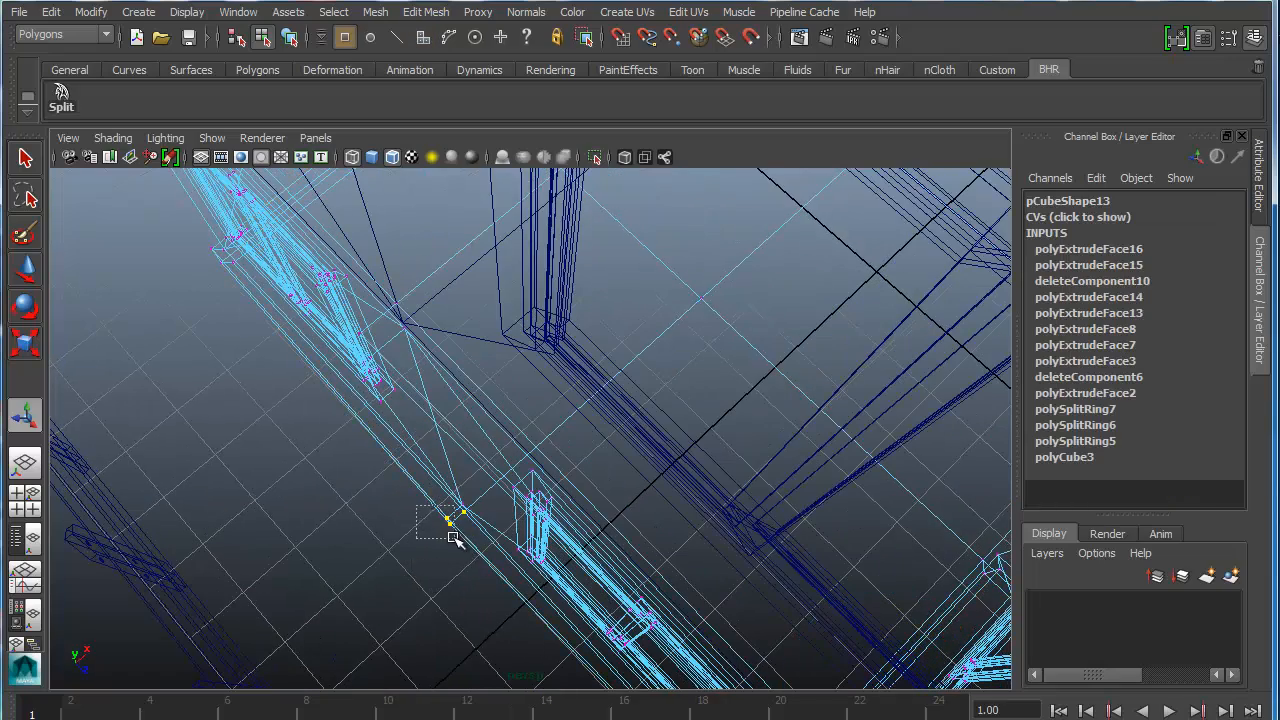
pyautogui.keyDown('alt'); pyautogui.moveTo(503, 565); pyautogui.dragTo(472, 455); pyautogui.keyUp('alt')
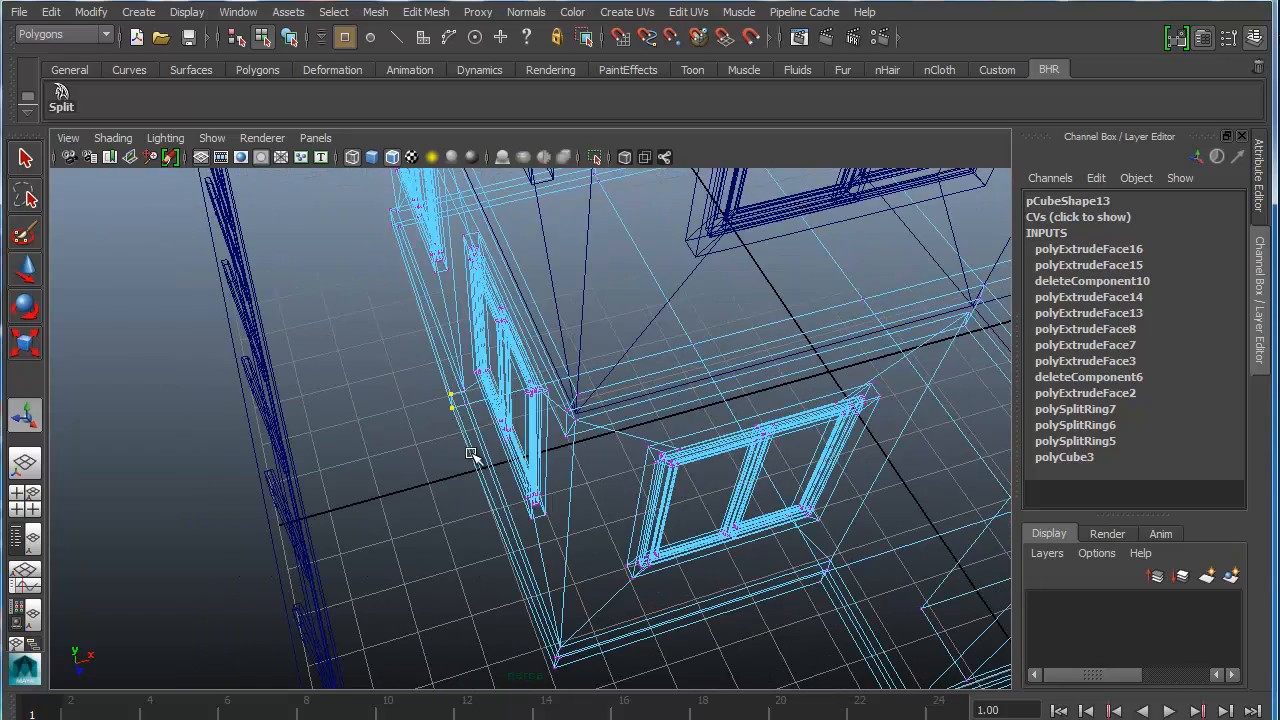
pyautogui.press('5')
pyautogui.scroll(5, 466, 458)
pyautogui.keyDown('alt'); pyautogui.moveTo(426, 443); pyautogui.dragTo(473, 446, button='middle'); pyautogui.keyUp('alt')
pyautogui.press('w')
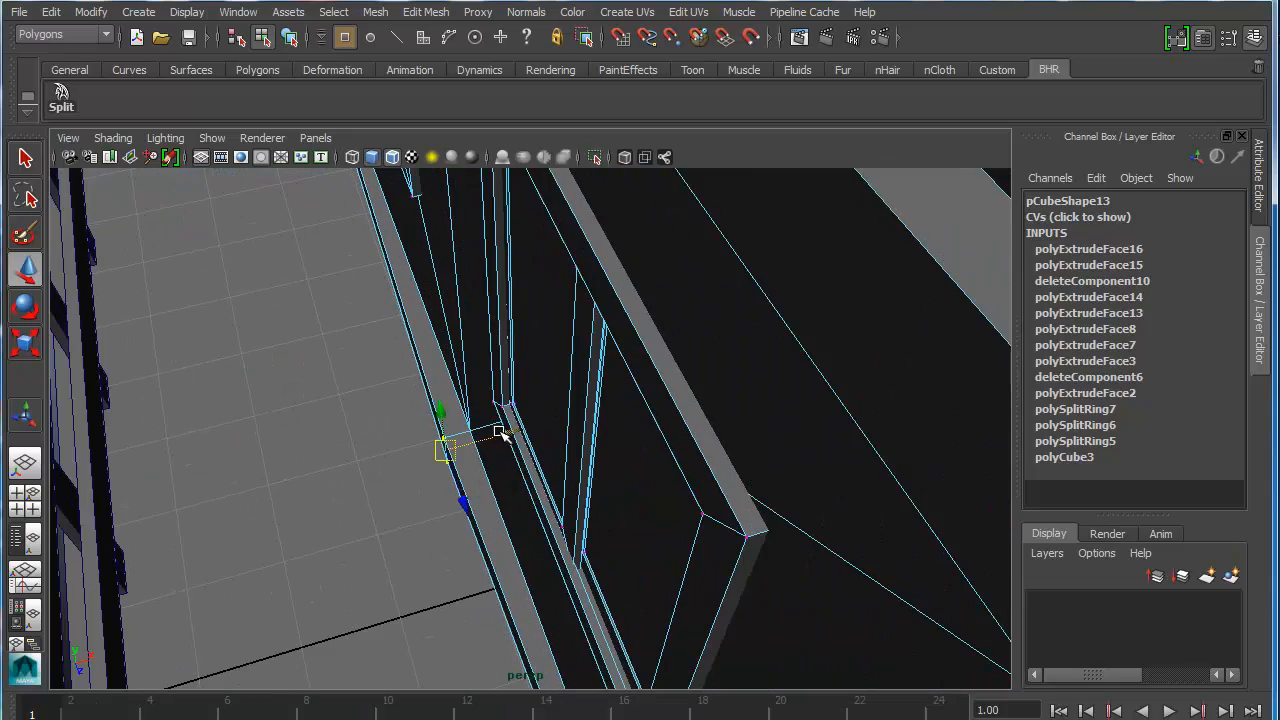
pyautogui.moveTo(499, 432); pyautogui.dragTo(507, 431)
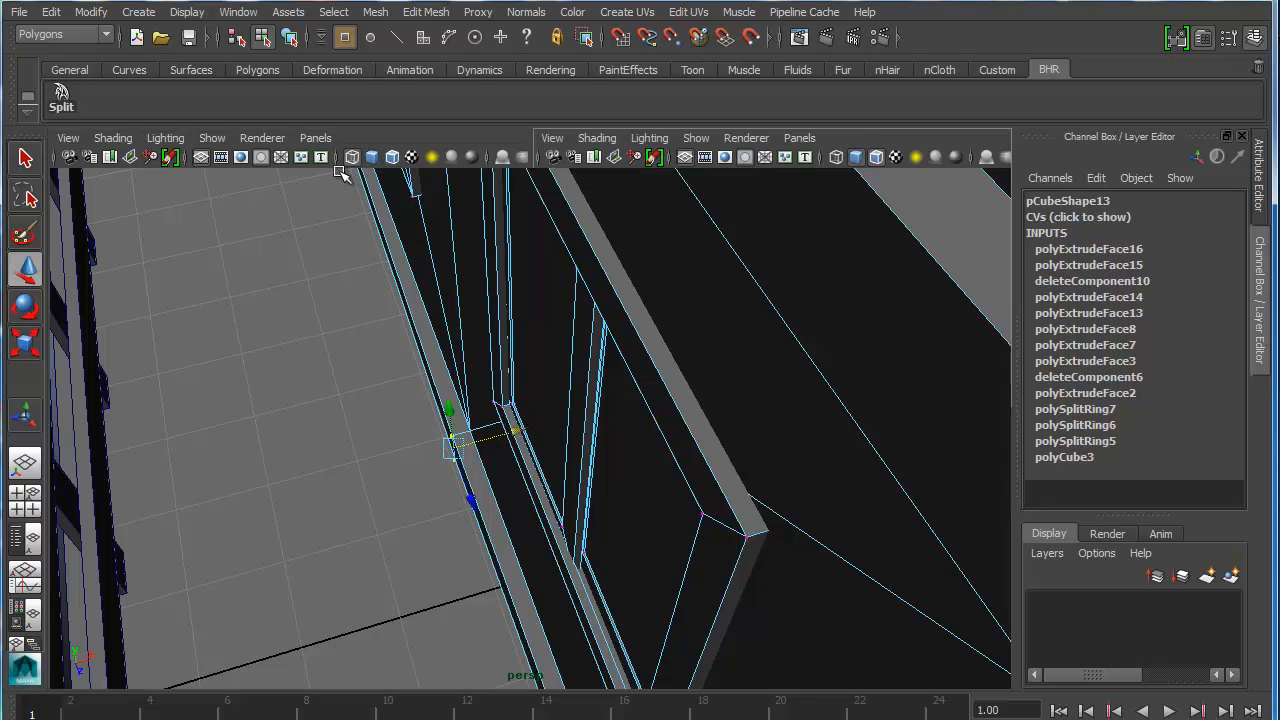
# Step: In the top view, move the left side wall's mid-edge vertices along X to straighten the bent outer edges
pyautogui.press('space')
pyautogui.press('space')
pyautogui.press('f')
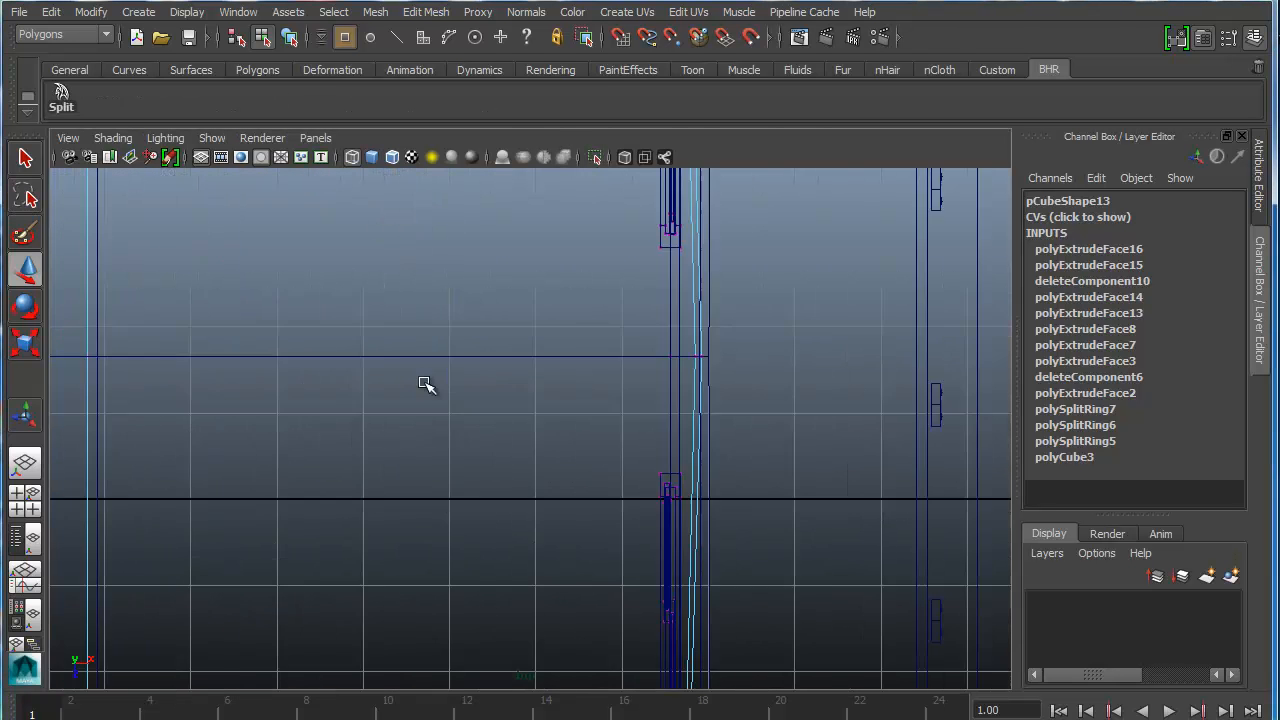
pyautogui.scroll(-10, 458, 396)
pyautogui.scroll(3, 519, 416)
pyautogui.scroll(6, 521, 418)
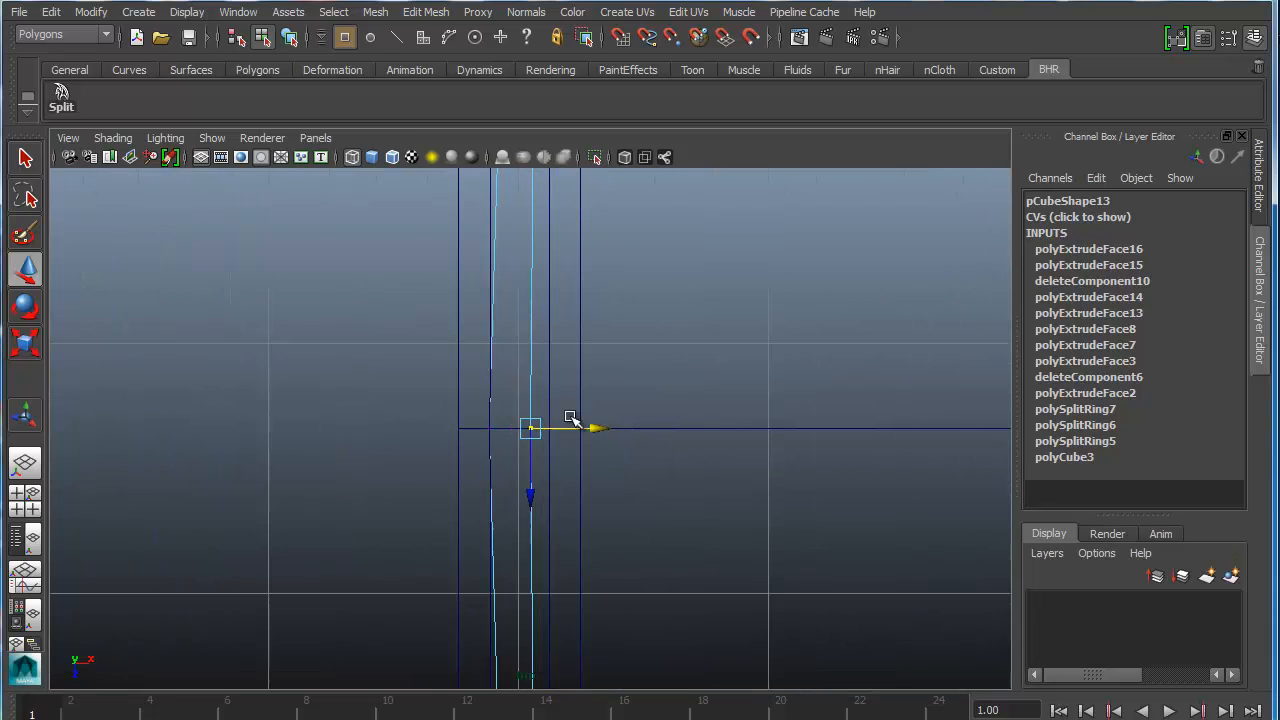
pyautogui.moveTo(433, 403); pyautogui.dragTo(591, 429)
pyautogui.moveTo(457, 383); pyautogui.dragTo(526, 484)
pyautogui.moveTo(567, 425); pyautogui.dragTo(587, 425)
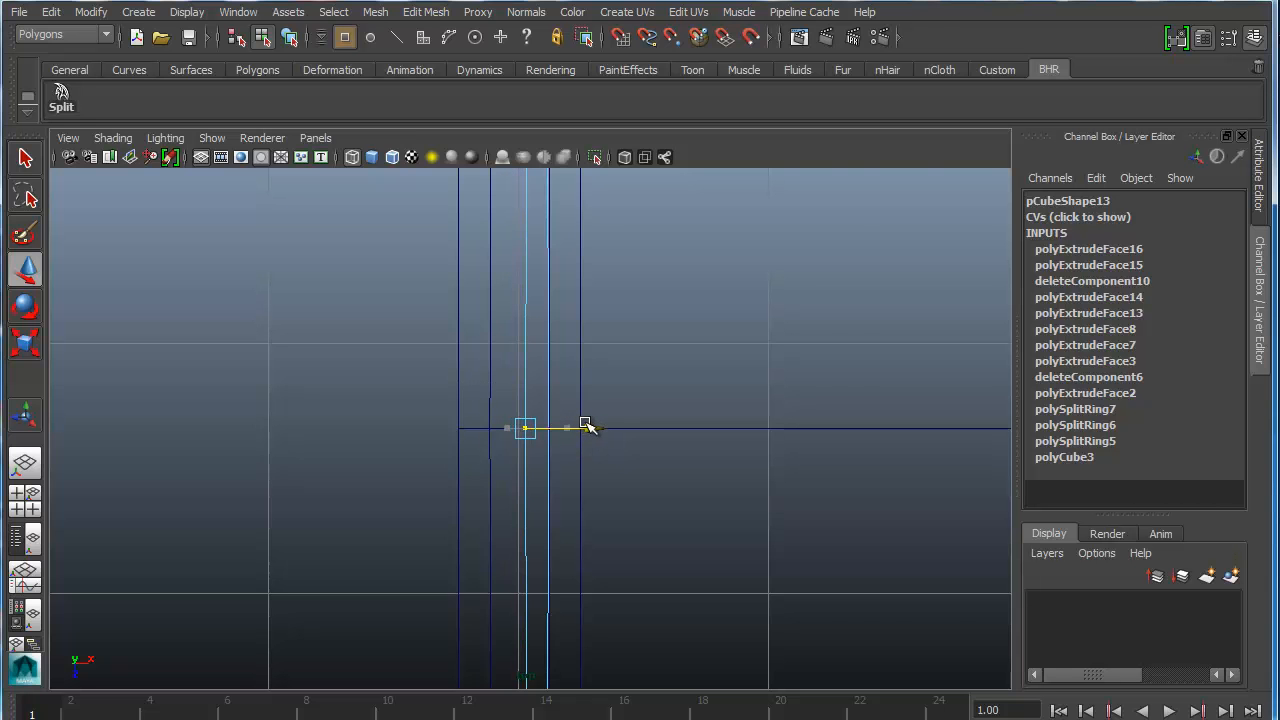
# Step: Select the matching mid-edge vertices on the right side wall and move them inward along X to straighten that side
pyautogui.scroll(-10, 614, 477)
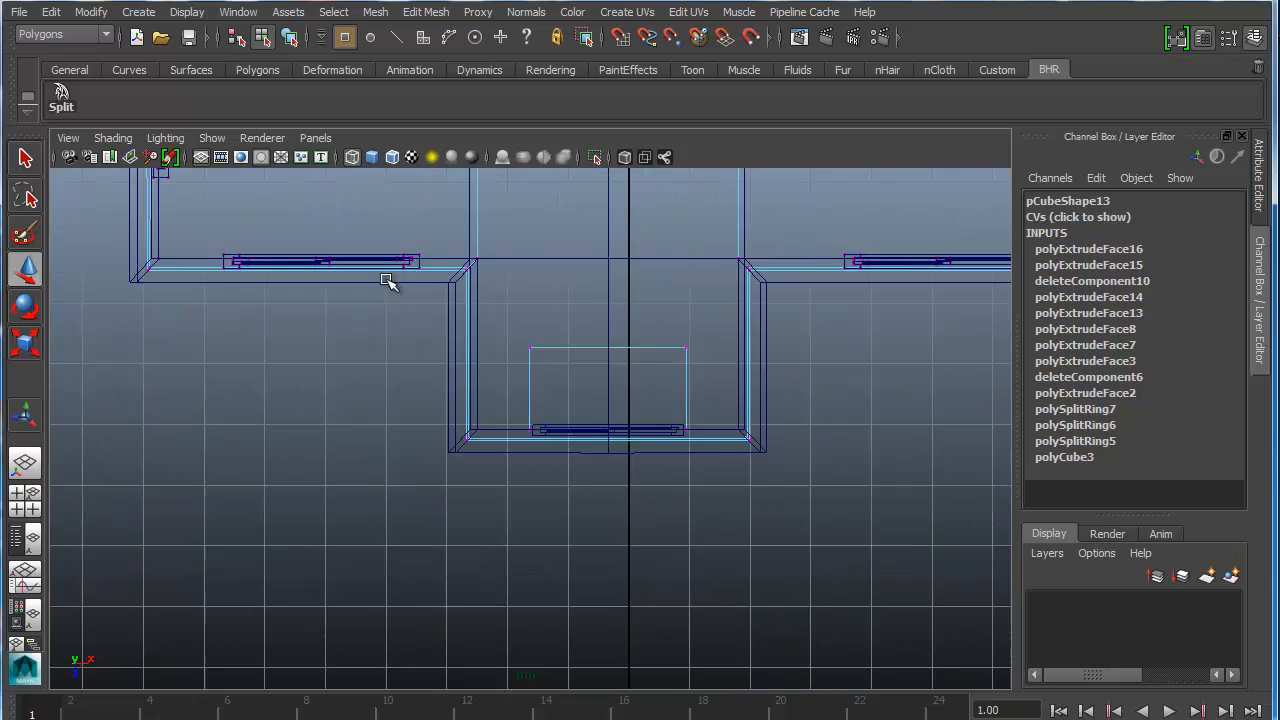
pyautogui.scroll(10, 697, 378)
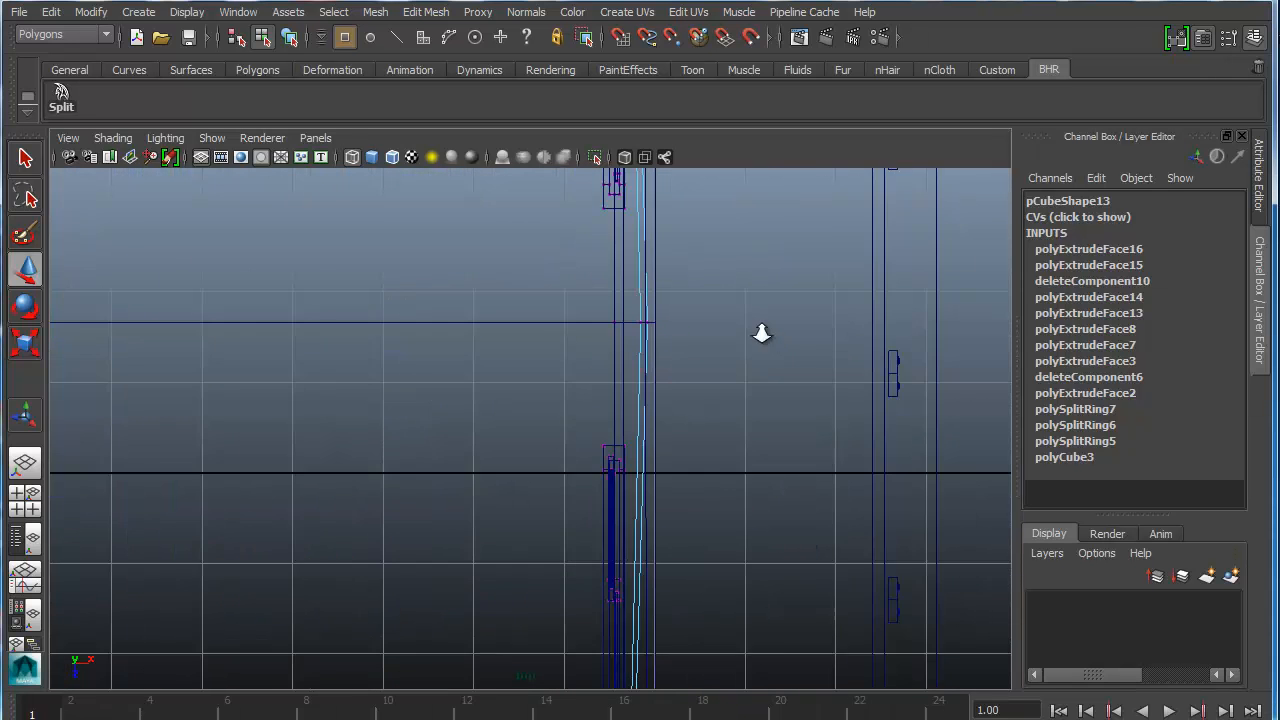
pyautogui.keyDown('alt'); pyautogui.moveTo(639, 429); pyautogui.dragTo(483, 577, button='middle'); pyautogui.keyUp('alt')
pyautogui.scroll(3, 609, 443)
pyautogui.moveTo(577, 432); pyautogui.dragTo(474, 486)
pyautogui.moveTo(586, 453); pyautogui.dragTo(551, 455)
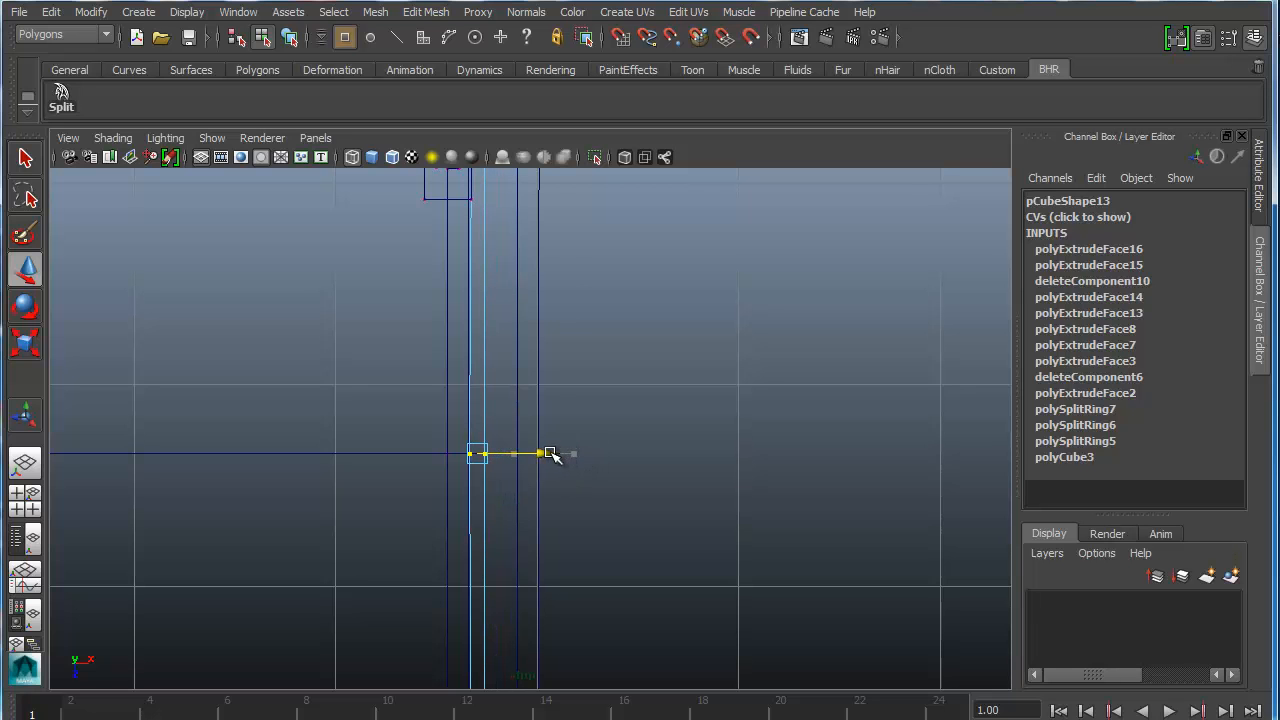
# Step: Select both sets of middle vertices along the back wall and move them inward along Z to straighten the rear edges
pyautogui.scroll(-6, 534, 365)
pyautogui.keyDown('alt'); pyautogui.moveTo(530, 315); pyautogui.dragTo(643, 616, button='middle'); pyautogui.keyUp('alt')
pyautogui.keyDown('alt'); pyautogui.moveTo(548, 289); pyautogui.dragTo(775, 263, button='middle'); pyautogui.keyUp('alt')
pyautogui.keyDown('alt'); pyautogui.moveTo(349, 414); pyautogui.dragTo(617, 412, button='middle'); pyautogui.keyUp('alt')
pyautogui.scroll(4, 617, 413)
pyautogui.keyDown('alt'); pyautogui.moveTo(733, 381); pyautogui.dragTo(600, 417, button='middle'); pyautogui.keyUp('alt')
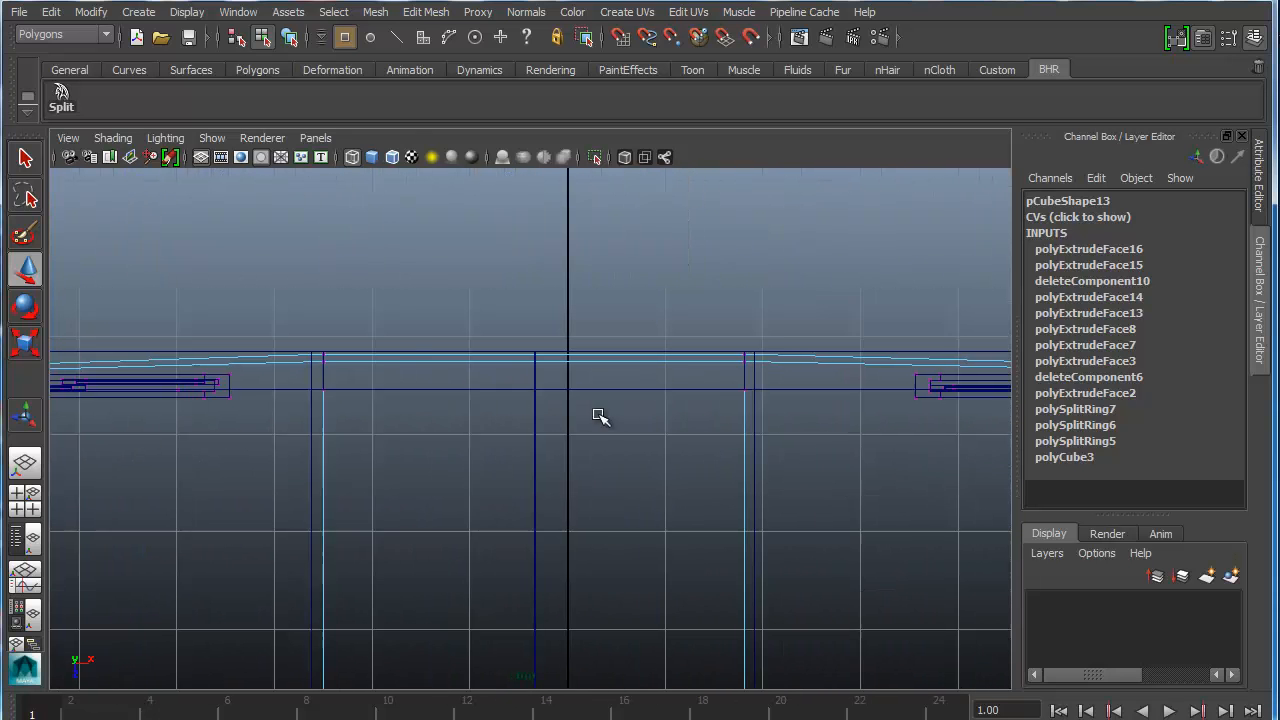
pyautogui.moveTo(309, 374); pyautogui.dragTo(310, 375)
pyautogui.scroll(1, 520, 400)
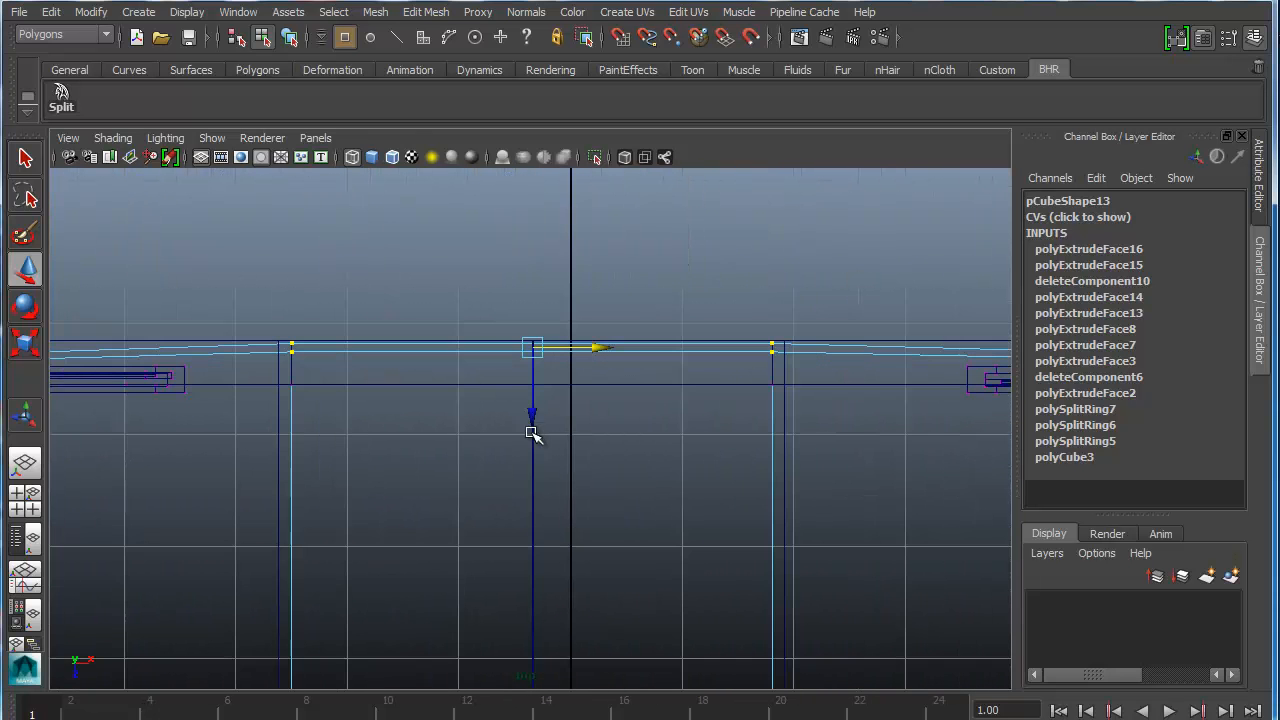
pyautogui.moveTo(530, 418)
pyautogui.mouseDown()
pyautogui.moveTo(530, 447)
pyautogui.moveTo(530, 436)
pyautogui.mouseUp()
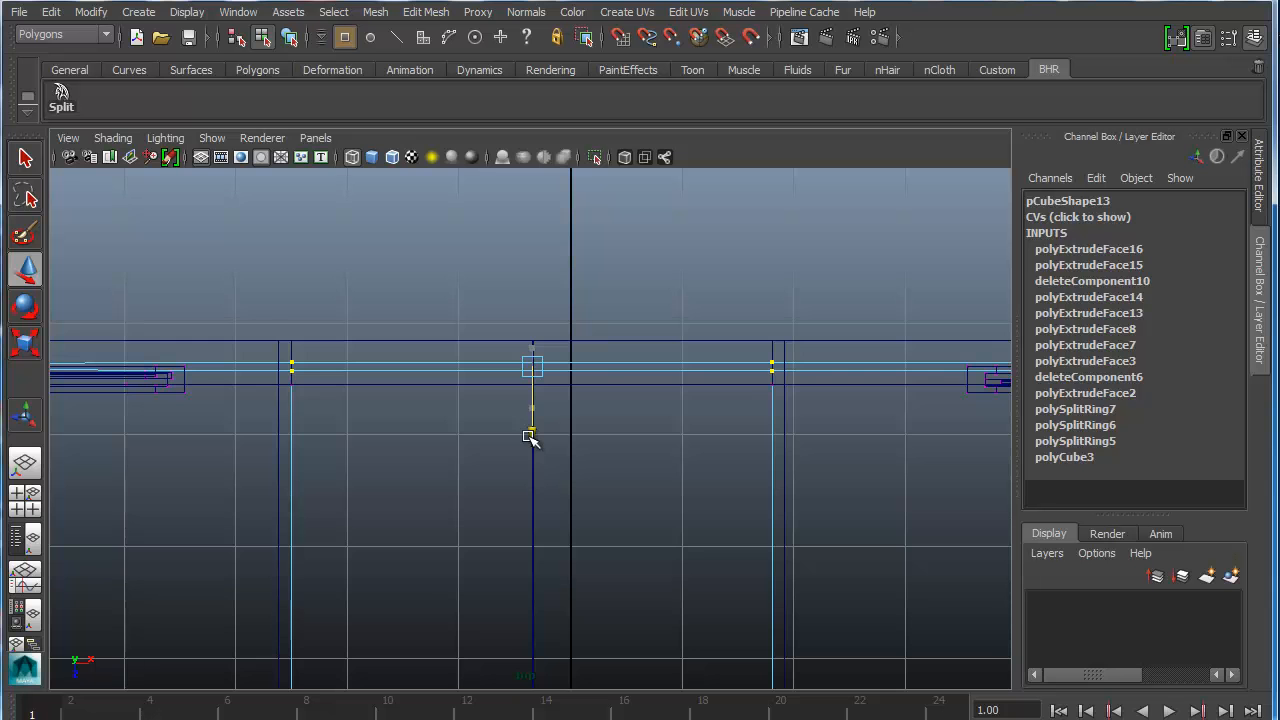
# Step: Examine the alignment of the ledge vertex midway along the left side wall in the perspective and top views
pyautogui.keyDown('alt'); pyautogui.moveTo(514, 442); pyautogui.dragTo(452, 457, button='right'); pyautogui.keyUp('alt')
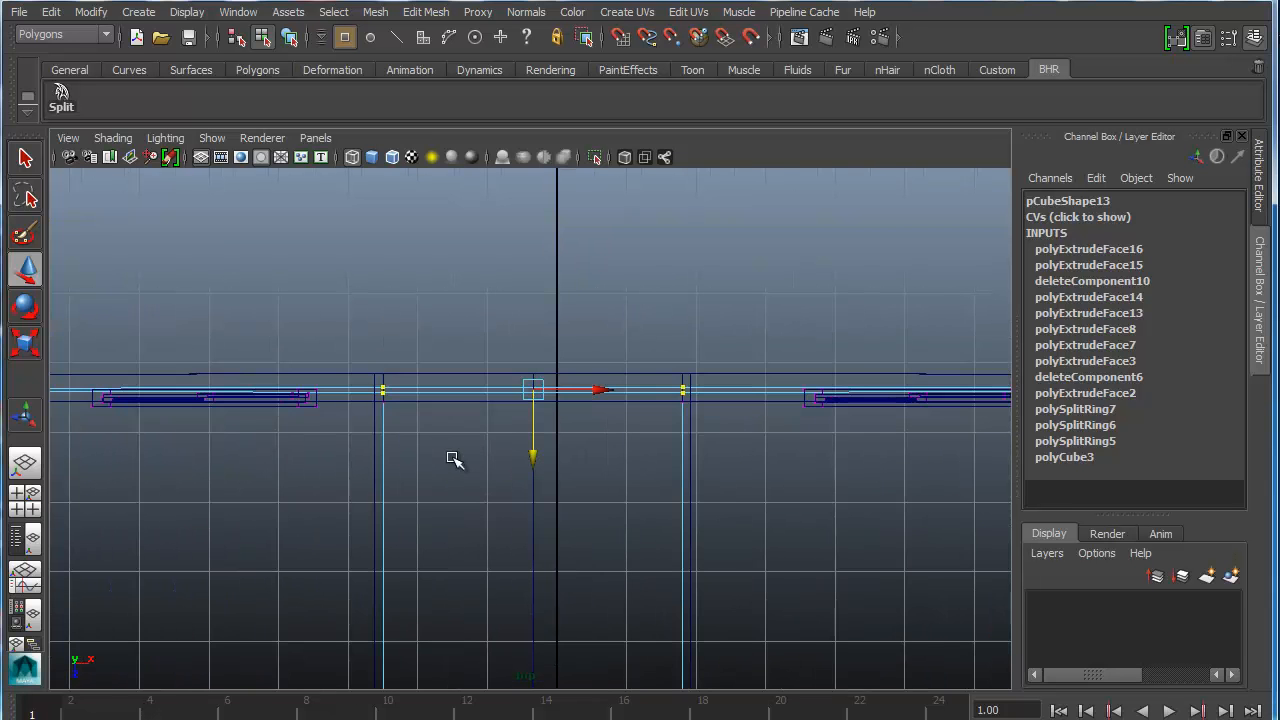
pyautogui.press('space')
pyautogui.press('space')
pyautogui.keyDown('alt'); pyautogui.moveTo(686, 411); pyautogui.dragTo(703, 378); pyautogui.keyUp('alt')
pyautogui.keyDown('alt'); pyautogui.moveTo(862, 302); pyautogui.dragTo(322, 307); pyautogui.keyUp('alt')
pyautogui.click(316, 301)
pyautogui.press('space')
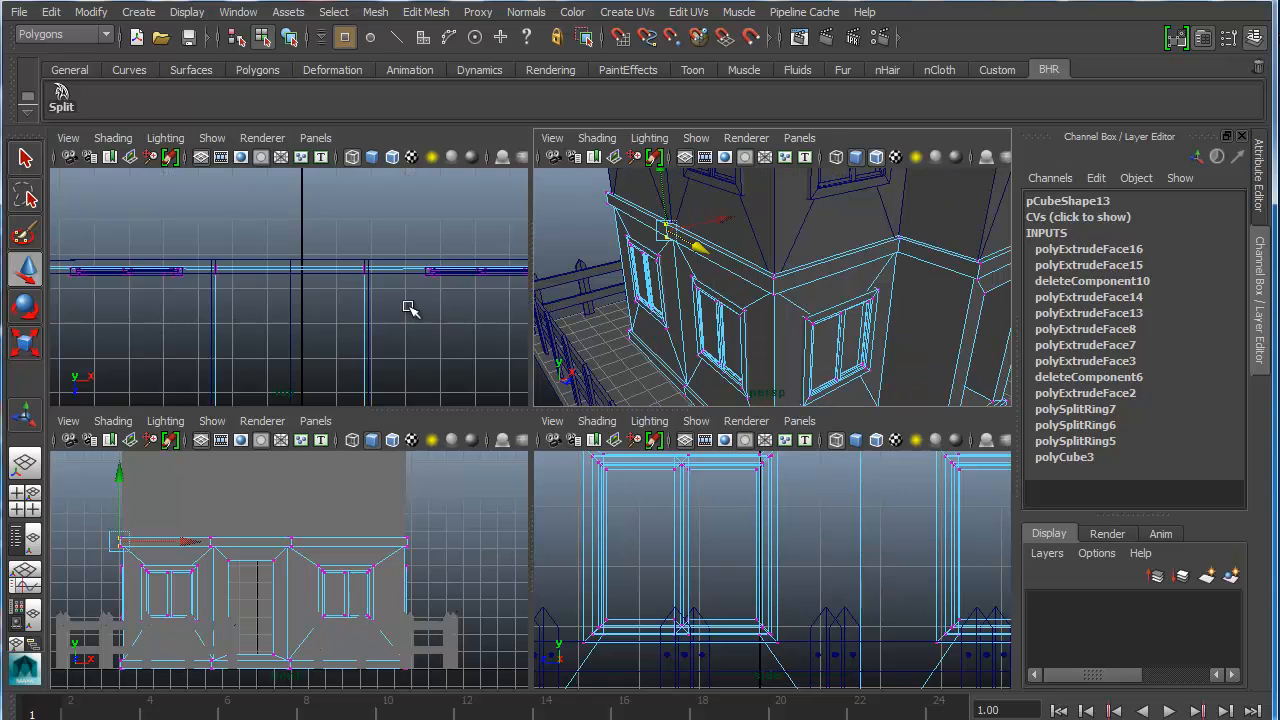
pyautogui.press('f')
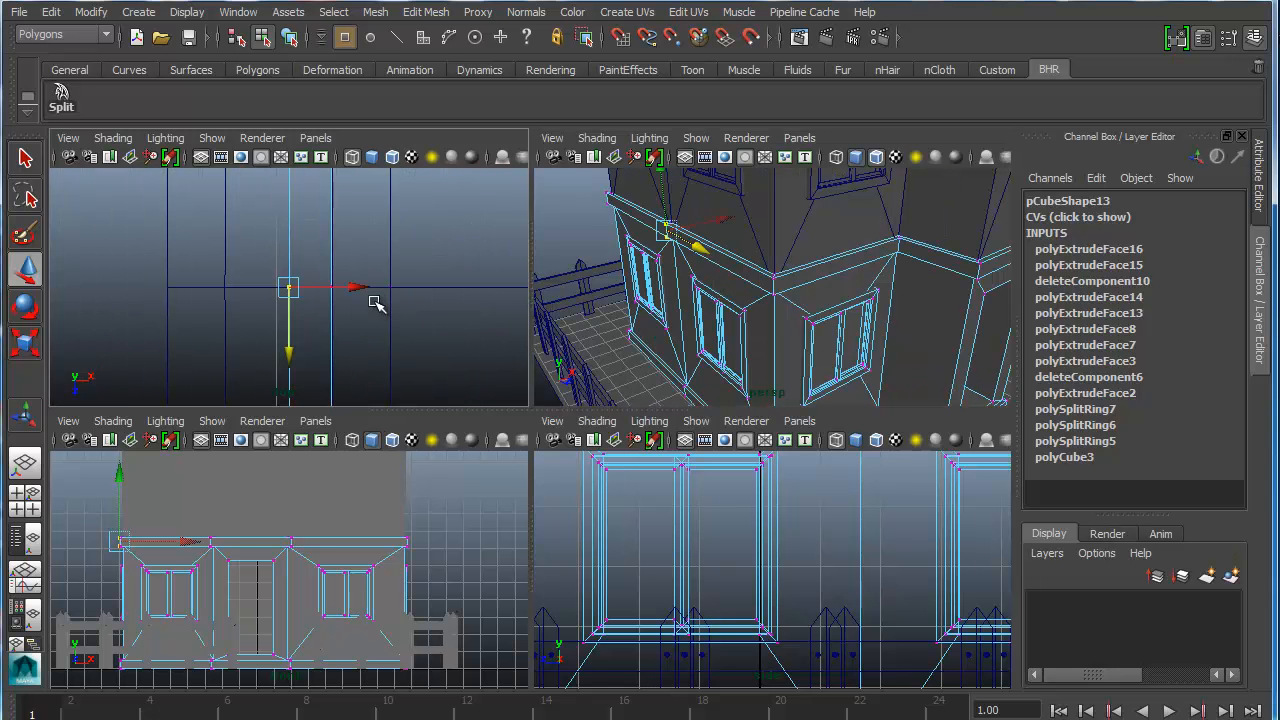
pyautogui.scroll(-6, 376, 295)
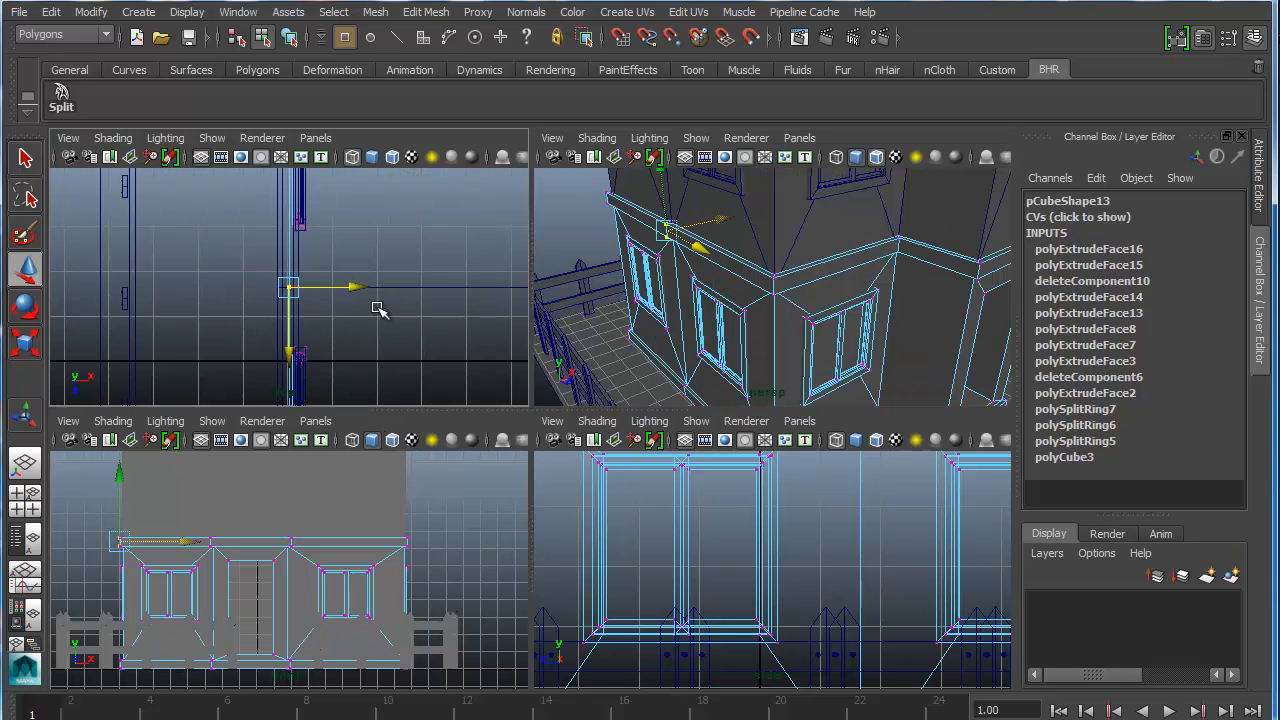
# Step: Select the front corner vertices of the plinth below the doorway and adjust them slightly along Z
pyautogui.press('space')
pyautogui.scroll(-5, 697, 491)
pyautogui.keyDown('alt'); pyautogui.moveTo(697, 491); pyautogui.dragTo(436, 440); pyautogui.keyUp('alt')
pyautogui.keyDown('alt'); pyautogui.moveTo(548, 420); pyautogui.dragTo(619, 390, button='middle'); pyautogui.keyUp('alt')
pyautogui.keyDown('alt'); pyautogui.moveTo(619, 390); pyautogui.dragTo(522, 422); pyautogui.keyUp('alt')
pyautogui.scroll(3, 522, 422)
pyautogui.keyDown('alt'); pyautogui.moveTo(522, 422); pyautogui.dragTo(578, 380, button='middle'); pyautogui.keyUp('alt')
pyautogui.keyDown('alt'); pyautogui.moveTo(578, 380); pyautogui.dragTo(490, 508); pyautogui.keyUp('alt')
pyautogui.scroll(5, 537, 408)
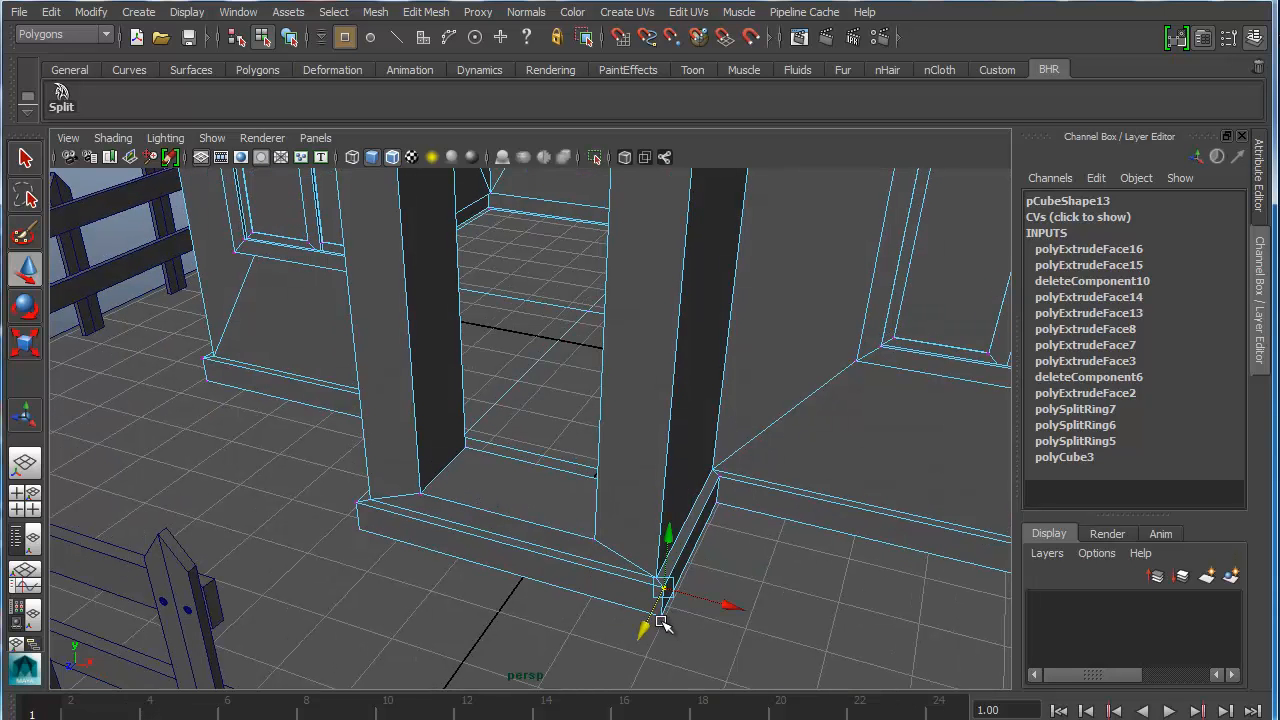
pyautogui.keyDown('shift'); pyautogui.click(355, 501); pyautogui.keyUp('shift')
pyautogui.keyDown('shift'); pyautogui.click(648, 614); pyautogui.keyUp('shift')
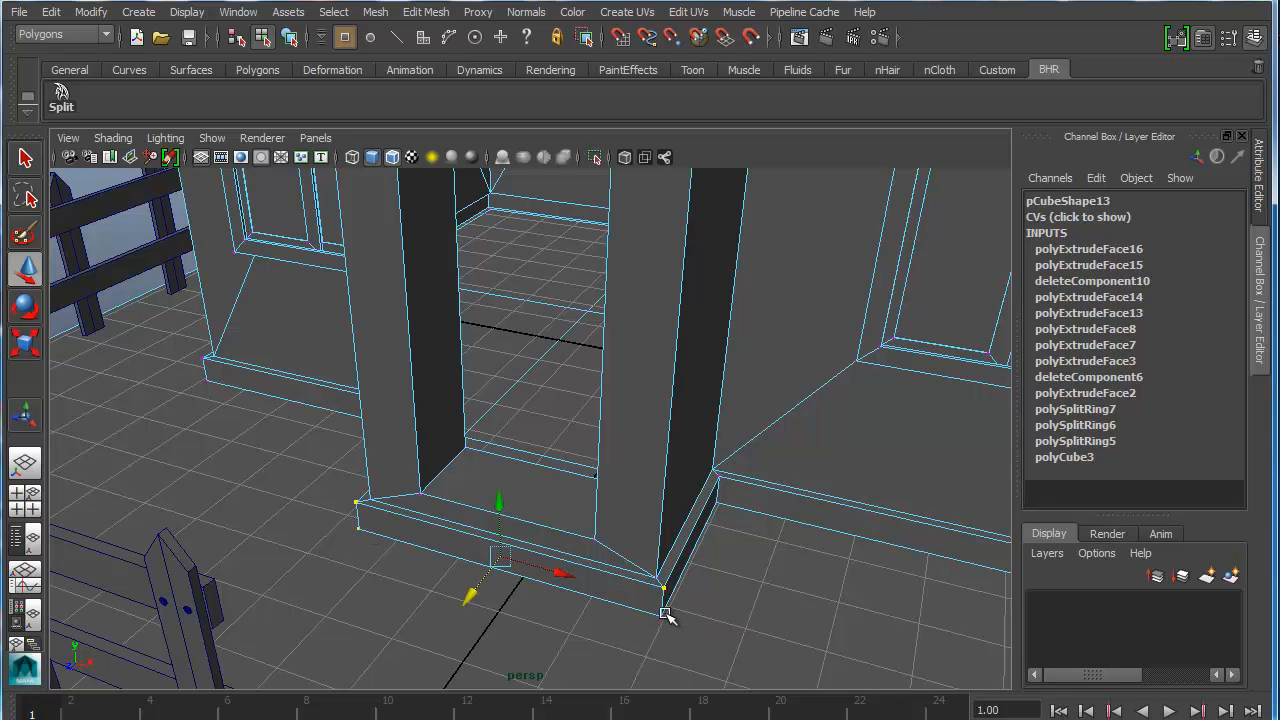
pyautogui.moveTo(465, 600); pyautogui.dragTo(425, 566)
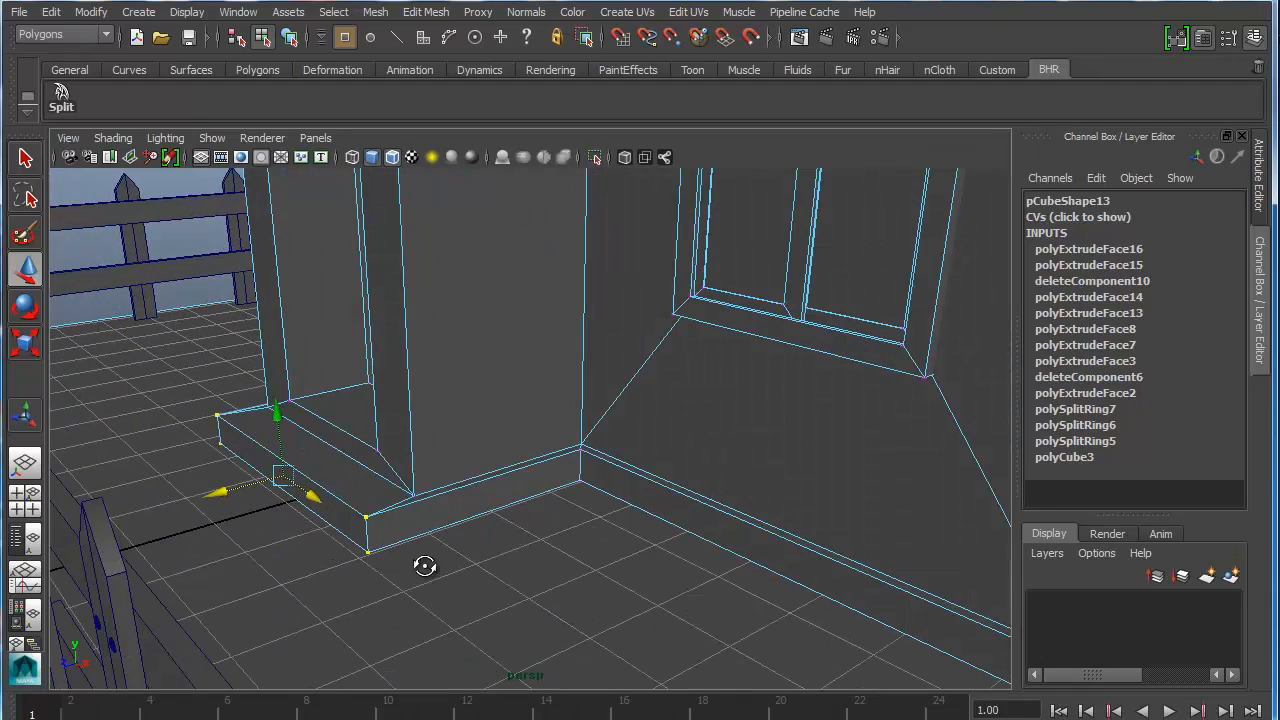
pyautogui.moveTo(214, 493); pyautogui.dragTo(219, 491)
pyautogui.keyDown('alt'); pyautogui.moveTo(320, 427); pyautogui.dragTo(626, 501); pyautogui.keyUp('alt')
pyautogui.scroll(-5, 620, 584)
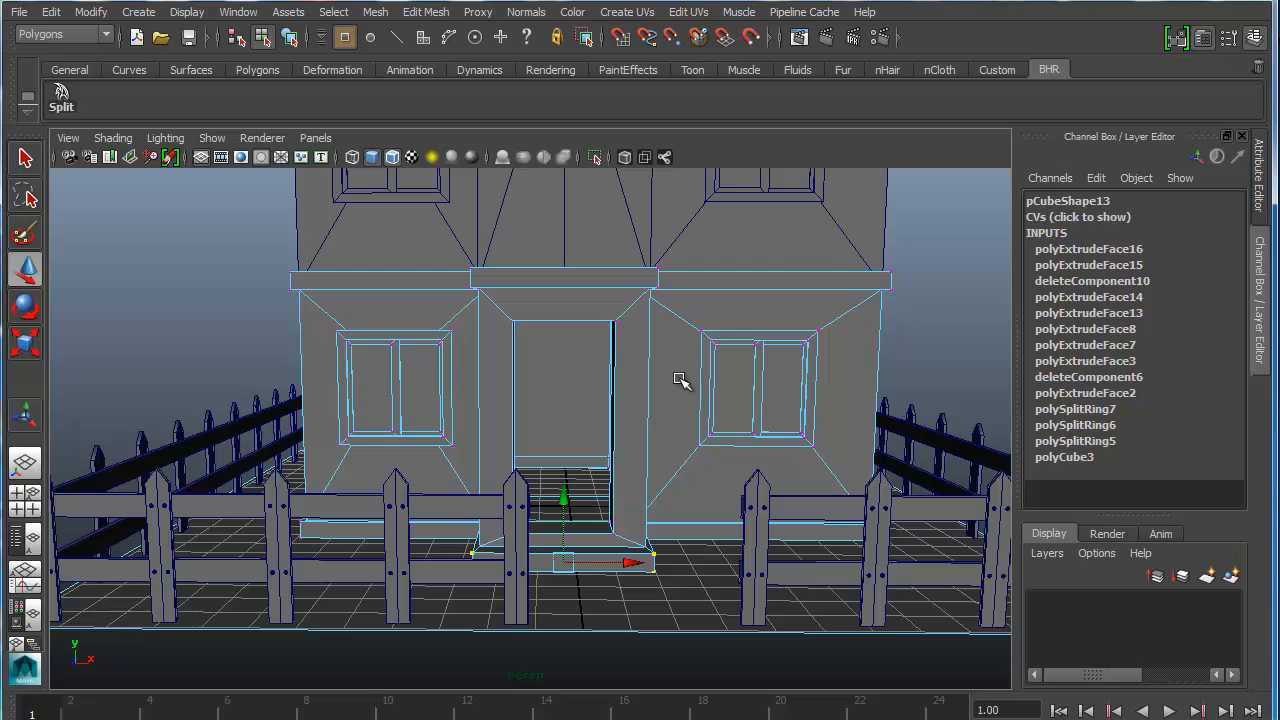
# Step: Create a thin polygon cube in the front view as a door slab about 2.54 wide and 5.39 tall
pyautogui.press('space')
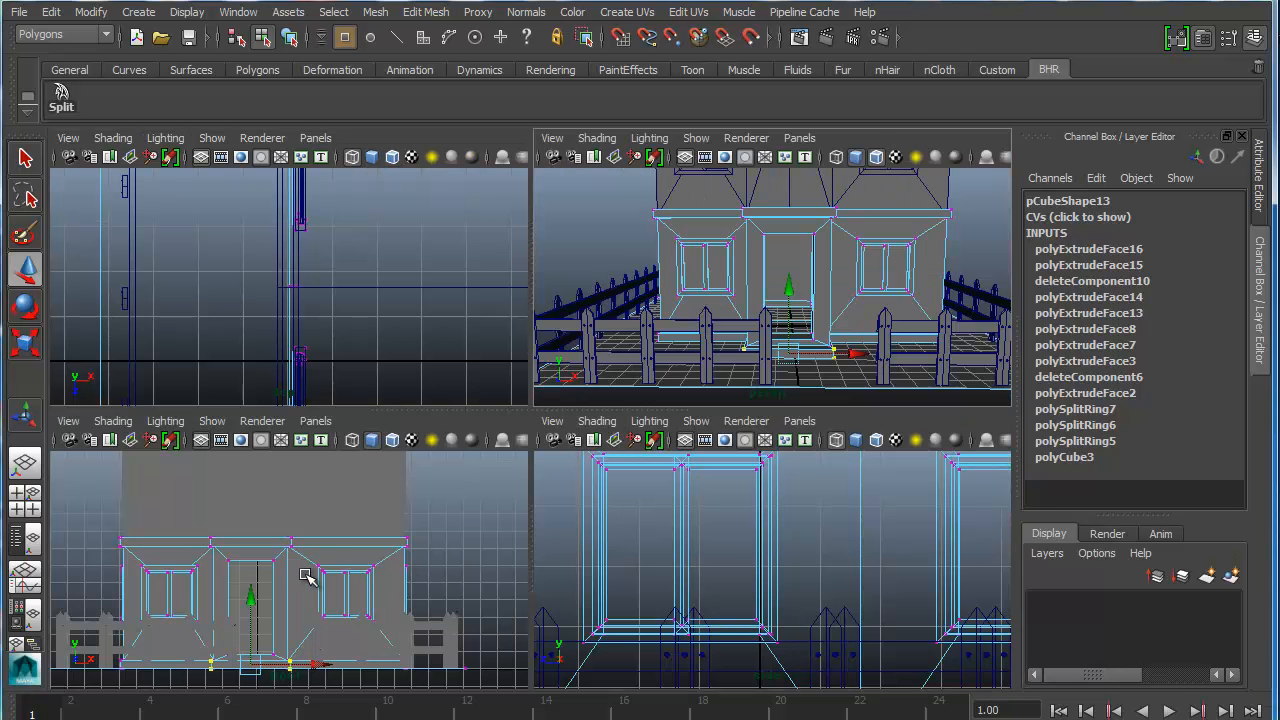
pyautogui.press('space')
pyautogui.scroll(5, 486, 477)
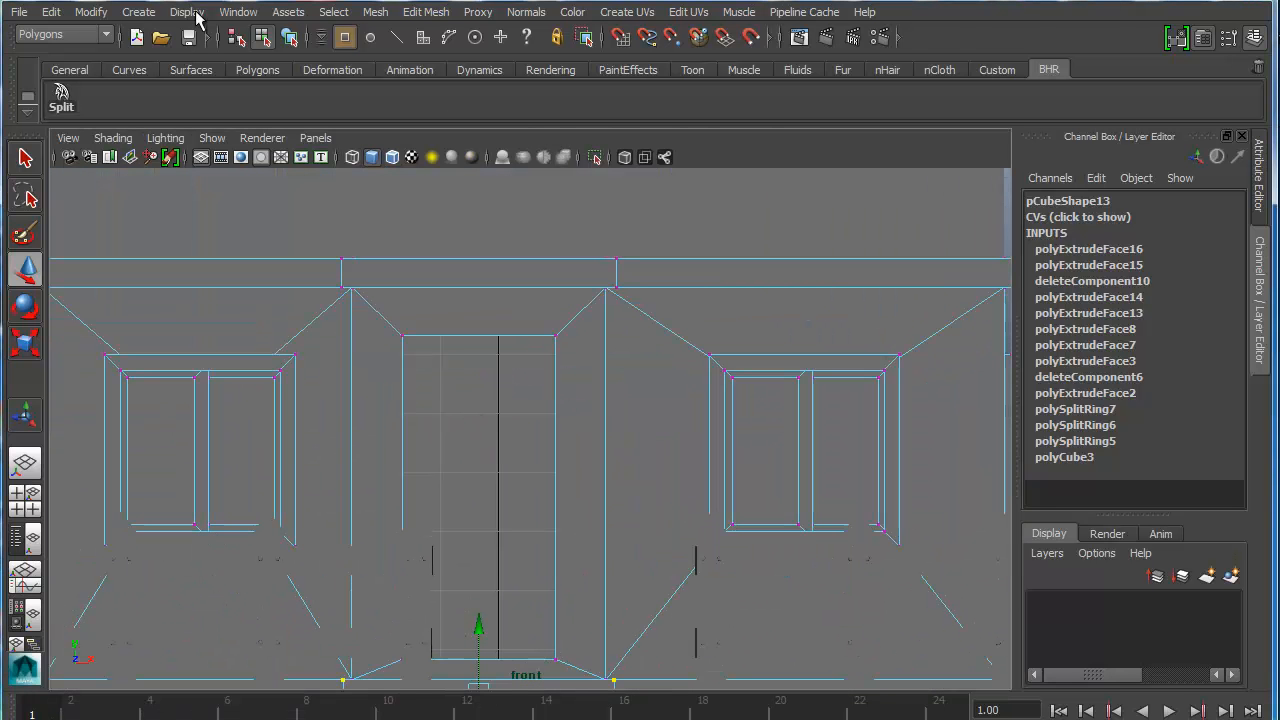
pyautogui.click(139, 11)
pyautogui.moveTo(200, 60)
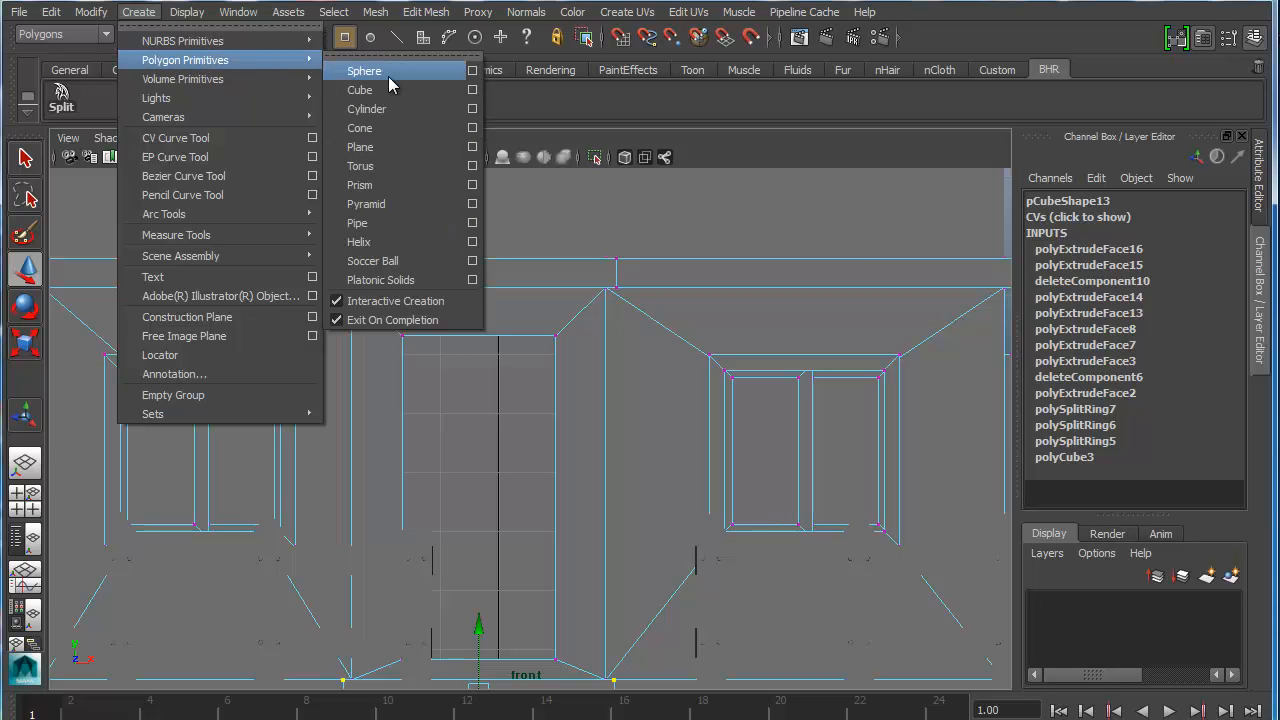
pyautogui.click(360, 89)
pyautogui.moveTo(390, 274); pyautogui.dragTo(540, 590)
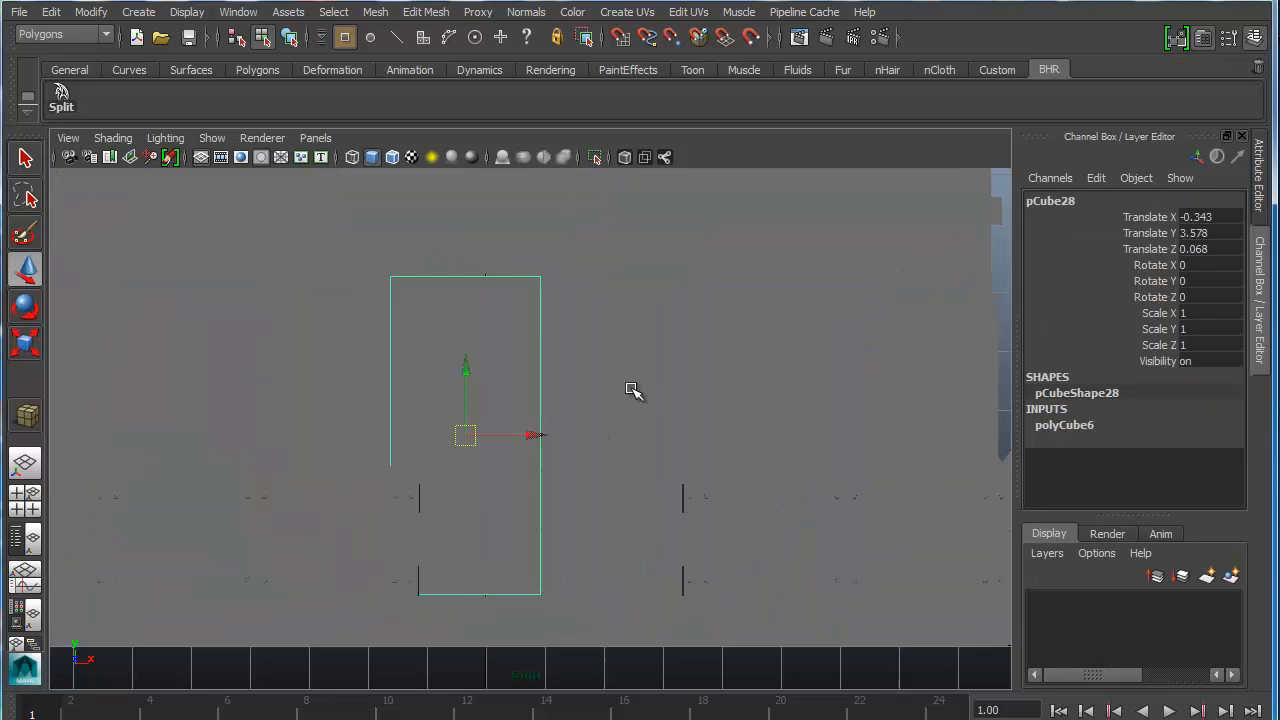
# Step: Move the door slab forward into the front doorway, at Translate Z 6.084
pyautogui.press('space')
pyautogui.press('space')
pyautogui.keyDown('alt'); pyautogui.moveTo(700, 366); pyautogui.dragTo(619, 385); pyautogui.keyUp('alt')
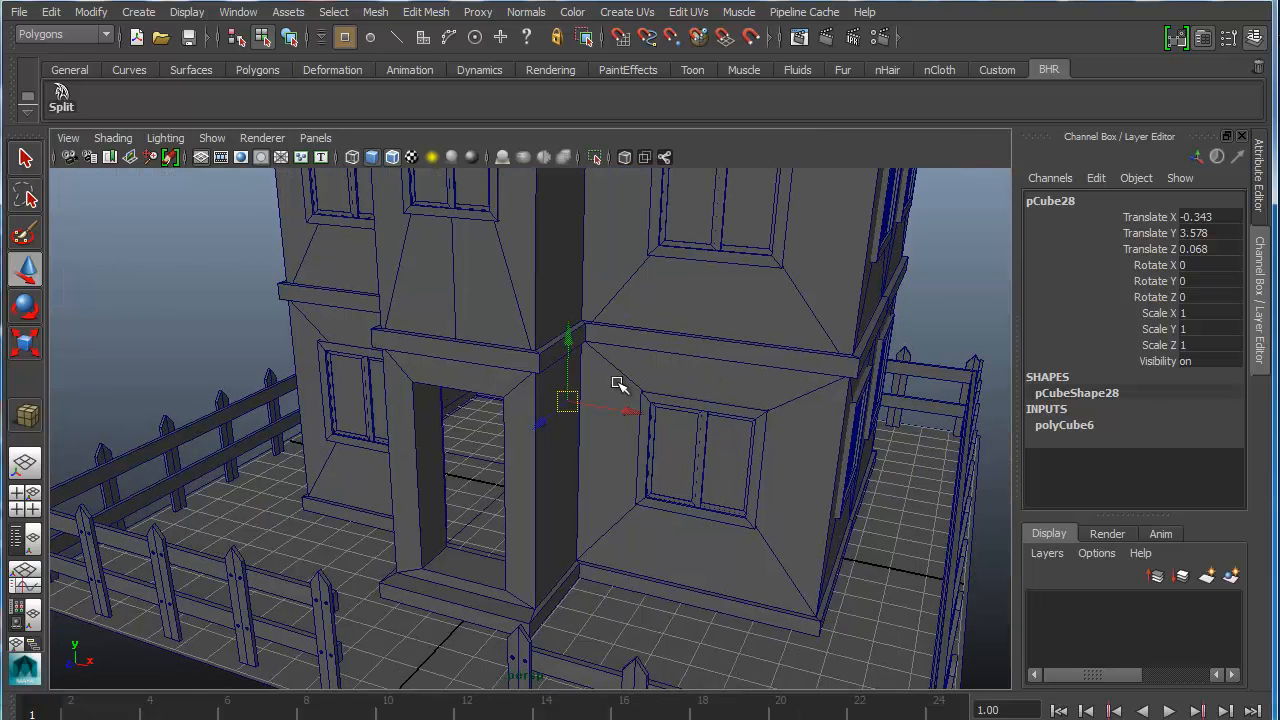
pyautogui.moveTo(540, 425); pyautogui.dragTo(600, 460)
# Step: Subdivide the door slab with Subdivisions Width 2 and Subdivisions Depth 5
pyautogui.click(1059, 425)
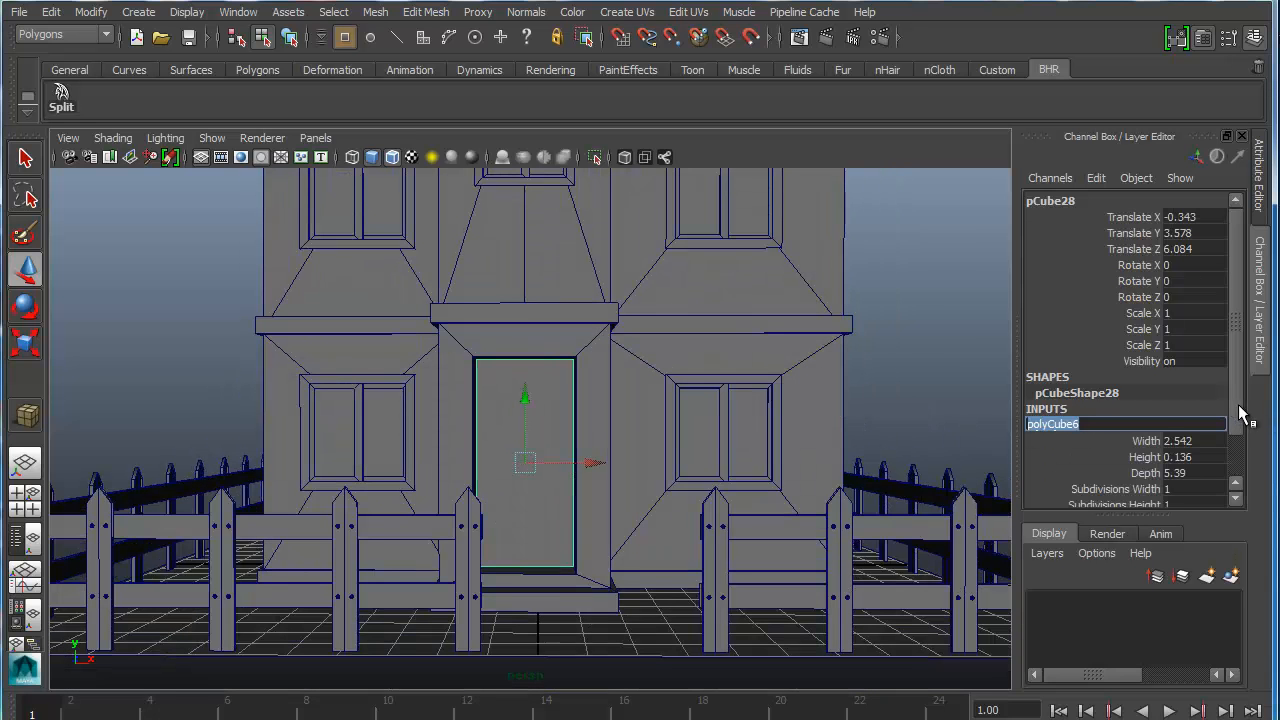
pyautogui.scroll(-2, 1229, 414)
pyautogui.click(1185, 438)
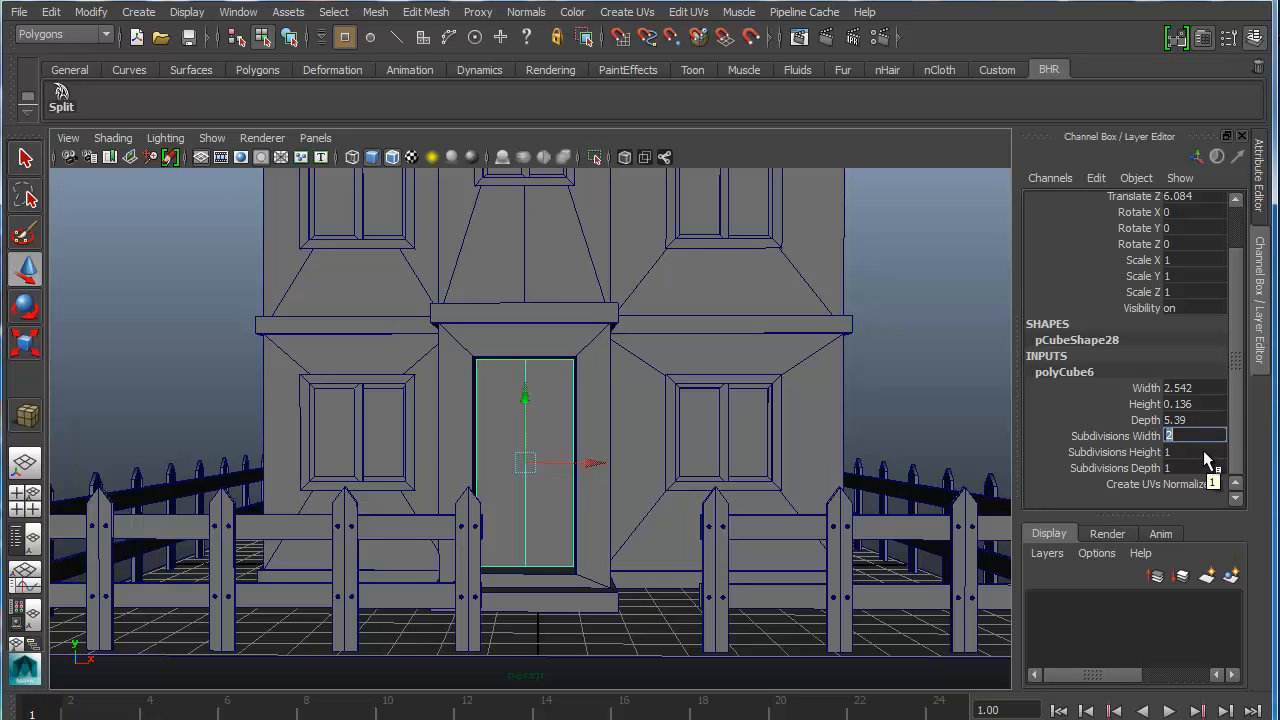
pyautogui.click(1175, 451)
pyautogui.click(1188, 468)
pyautogui.write('5')
pyautogui.press('Return')
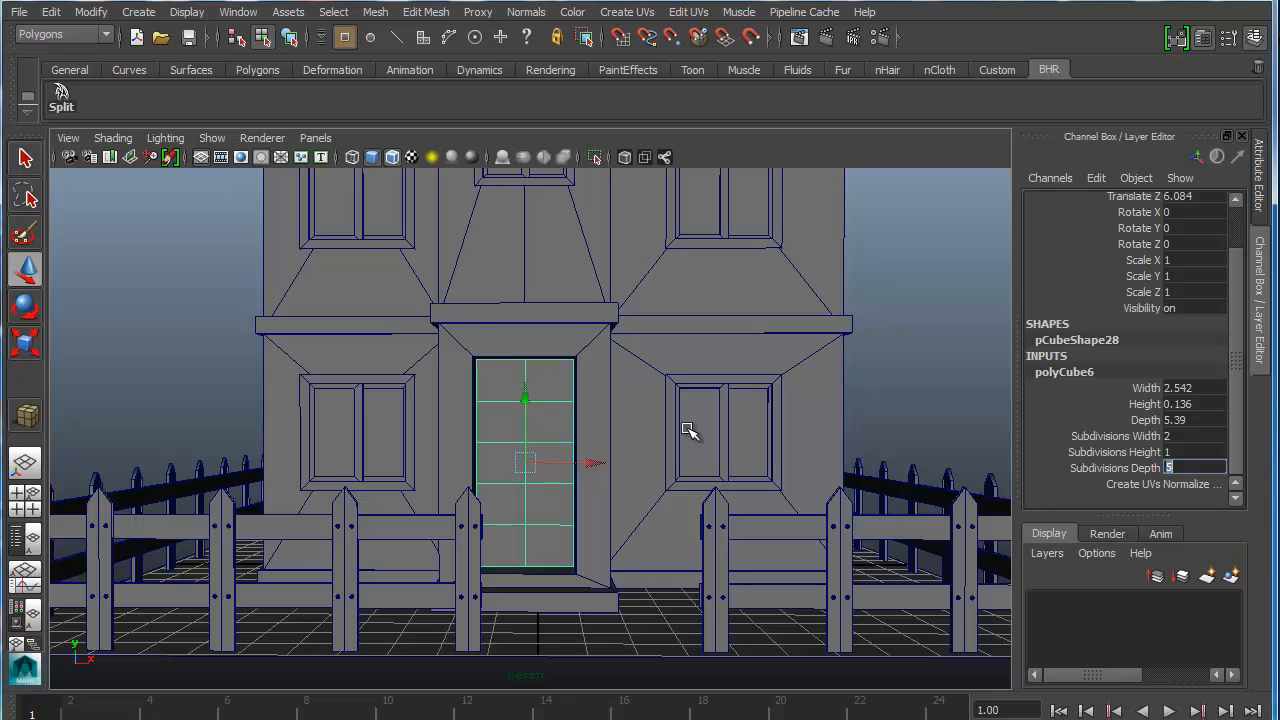
# Step: Select all ten front faces of the subdivided door slab
pyautogui.keyDown('alt'); pyautogui.moveTo(540, 455); pyautogui.dragTo(539, 404); pyautogui.keyUp('alt')
pyautogui.moveTo(537, 392); pyautogui.dragTo(538, 436, button='right')
pyautogui.click(498, 386)
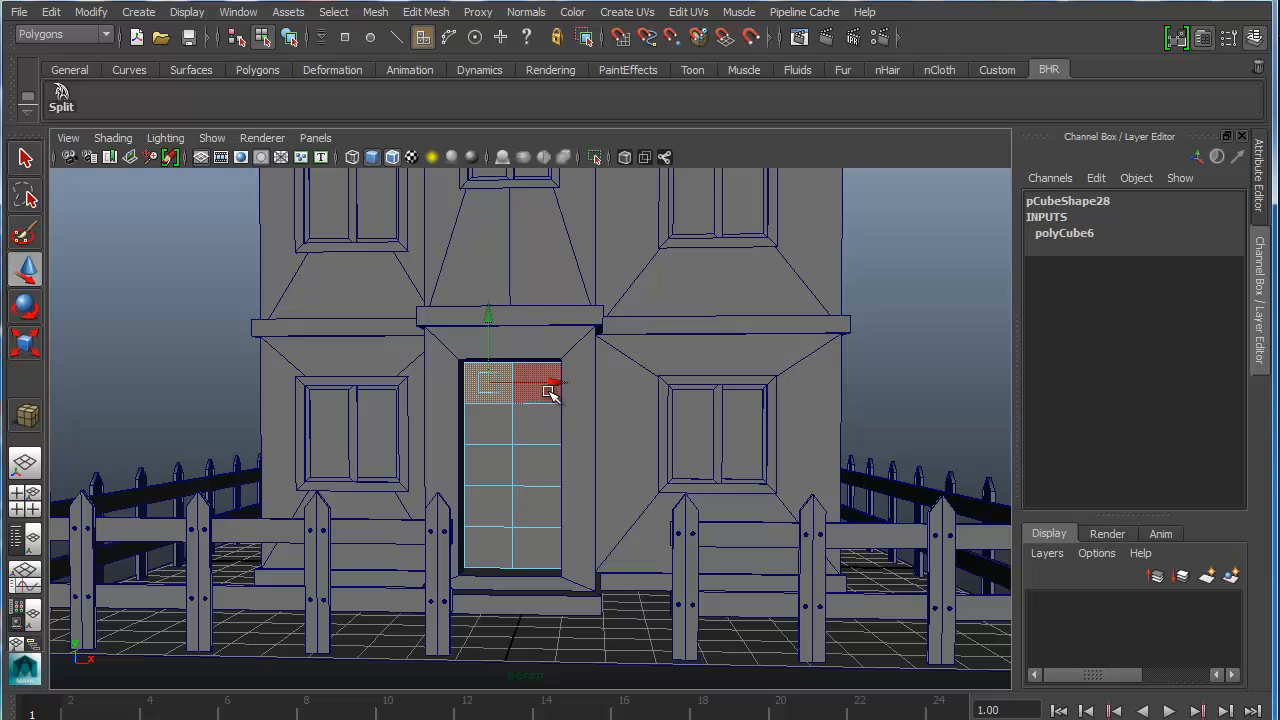
pyautogui.press('q')
pyautogui.keyDown('shift'); pyautogui.click(537, 385); pyautogui.keyUp('shift')
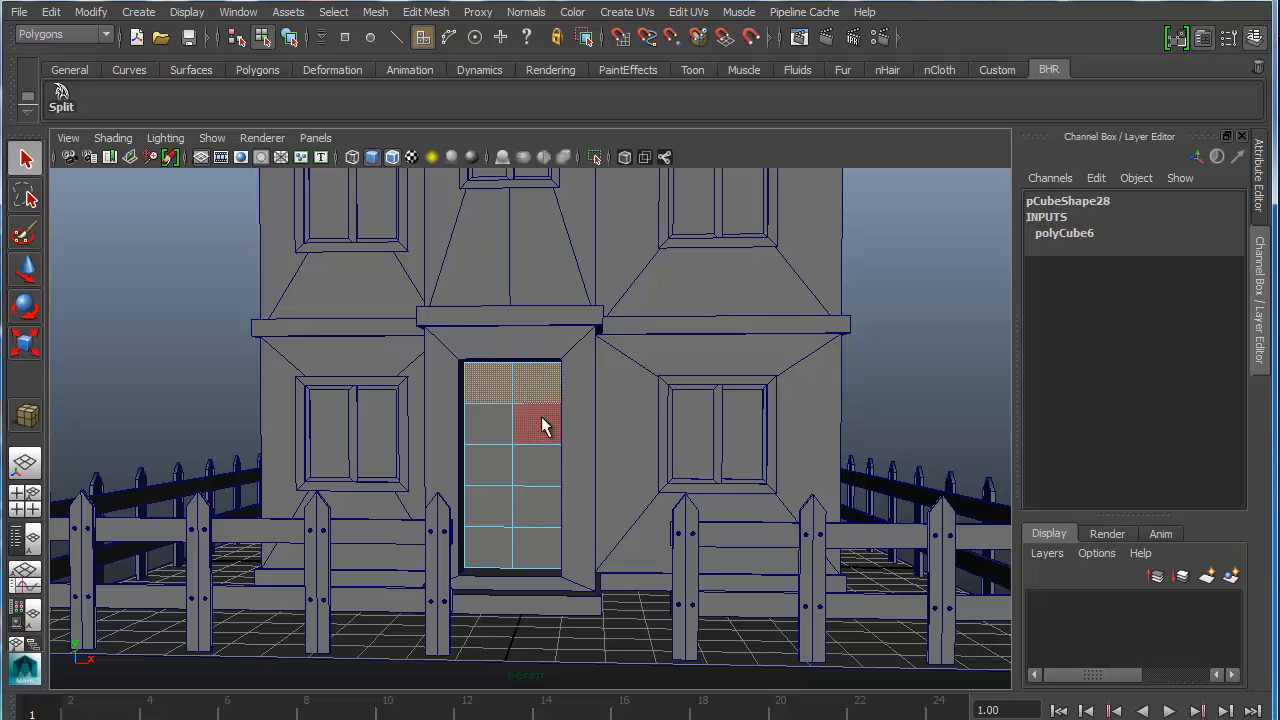
pyautogui.keyDown('shift'); pyautogui.click(538, 424); pyautogui.keyUp('shift')
pyautogui.keyDown('shift'); pyautogui.click(486, 427); pyautogui.keyUp('shift')
pyautogui.keyDown('shift'); pyautogui.click(489, 466); pyautogui.keyUp('shift')
pyautogui.keyDown('shift'); pyautogui.click(530, 462); pyautogui.keyUp('shift')
pyautogui.keyDown('shift'); pyautogui.click(525, 506); pyautogui.keyUp('shift')
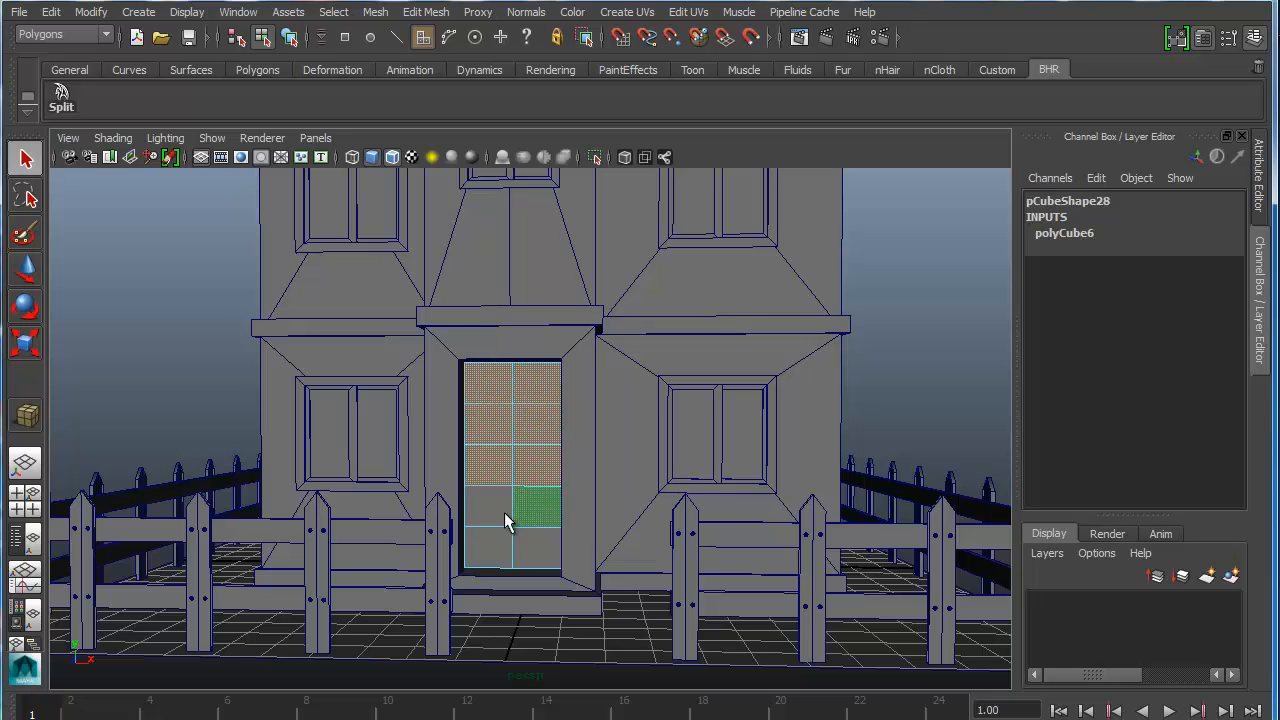
pyautogui.keyDown('shift'); pyautogui.click(492, 507); pyautogui.keyUp('shift')
pyautogui.keyDown('shift'); pyautogui.click(500, 549); pyautogui.keyUp('shift')
pyautogui.keyDown('shift'); pyautogui.click(538, 548); pyautogui.keyUp('shift')
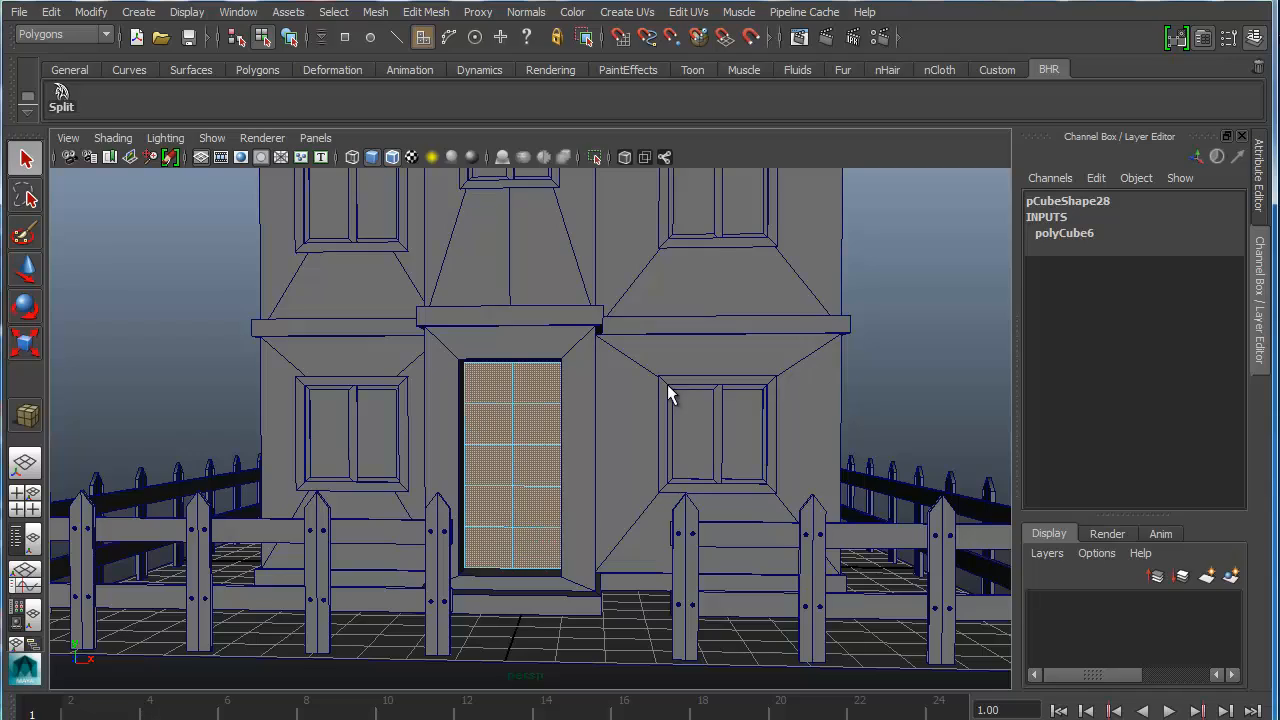
pyautogui.press('4')
pyautogui.moveTo(674, 429)
pyautogui.keyDown('alt'); pyautogui.mouseDown()
pyautogui.moveTo(451, 431)
pyautogui.moveTo(377, 457)
pyautogui.moveTo(642, 457)
pyautogui.moveTo(642, 440)
pyautogui.mouseUp(); pyautogui.keyUp('alt')
pyautogui.press('5')
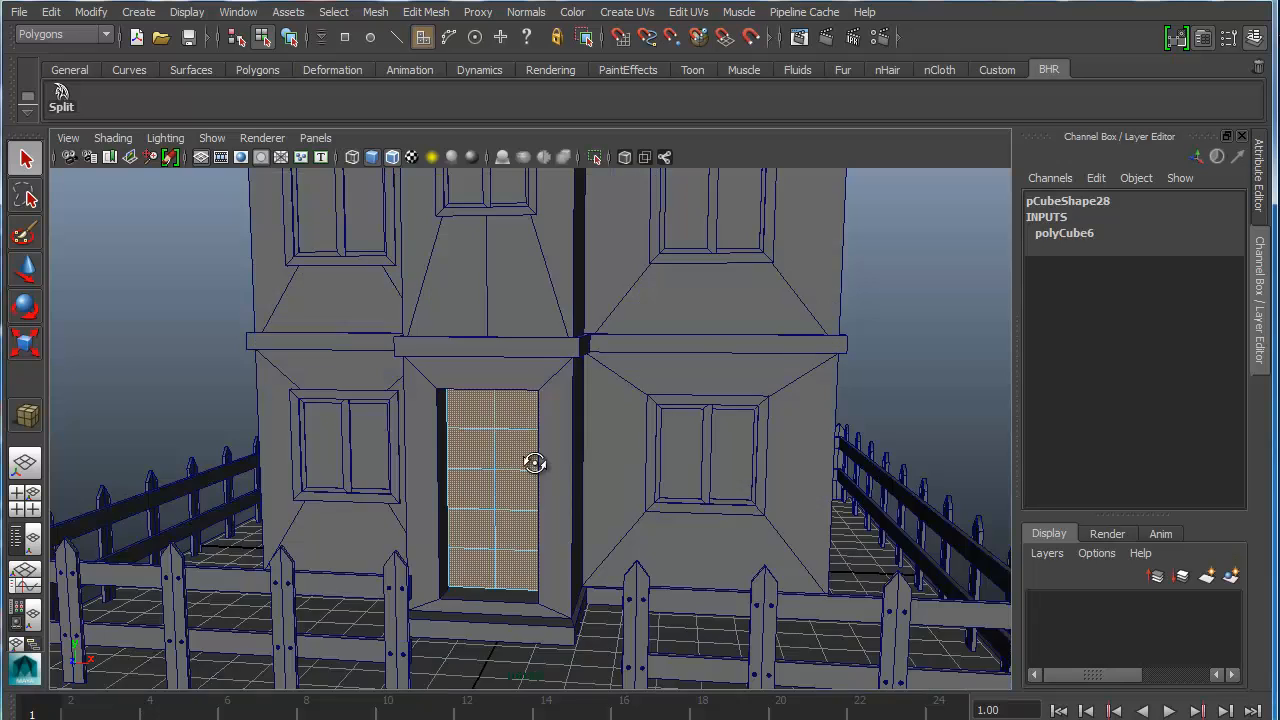
# Step: Turn off Keep Faces Together and extrude the ten selected front faces of the door slab
pyautogui.scroll(5, 530, 456)
pyautogui.keyDown('alt'); pyautogui.moveTo(530, 454); pyautogui.dragTo(578, 466); pyautogui.keyUp('alt')
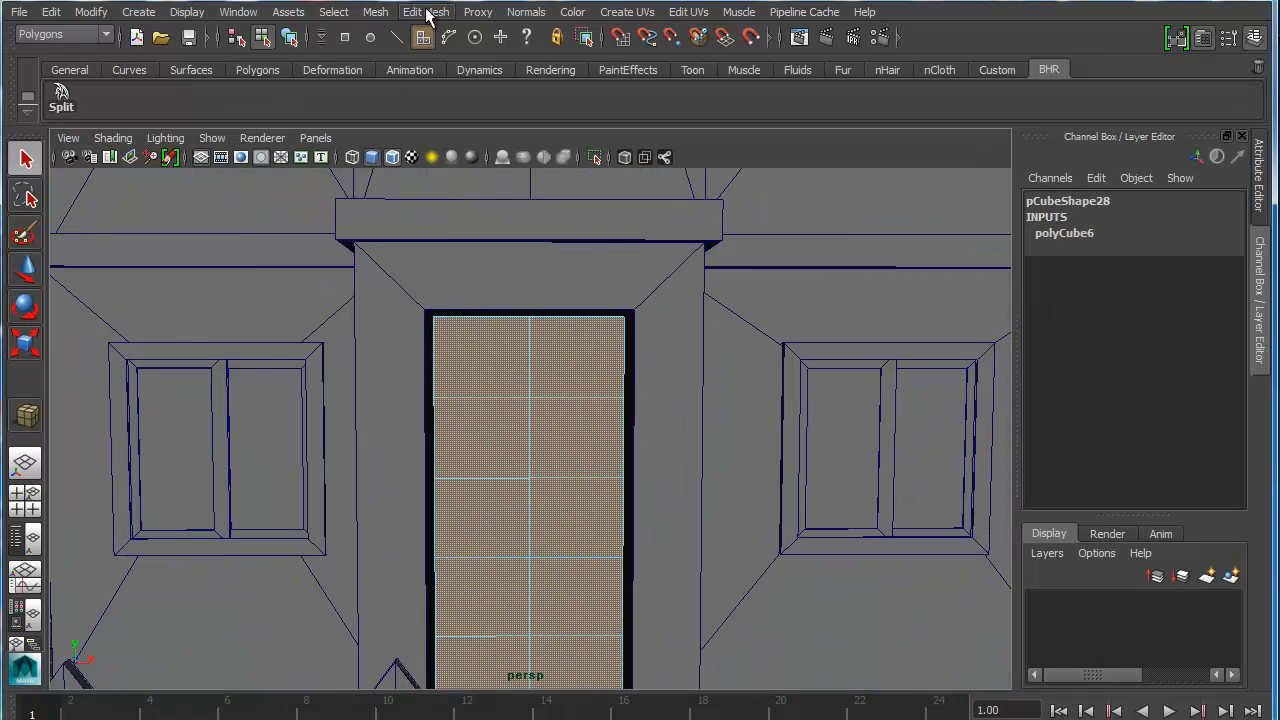
pyautogui.click(428, 14)
pyautogui.click(411, 62)
pyautogui.click(430, 14)
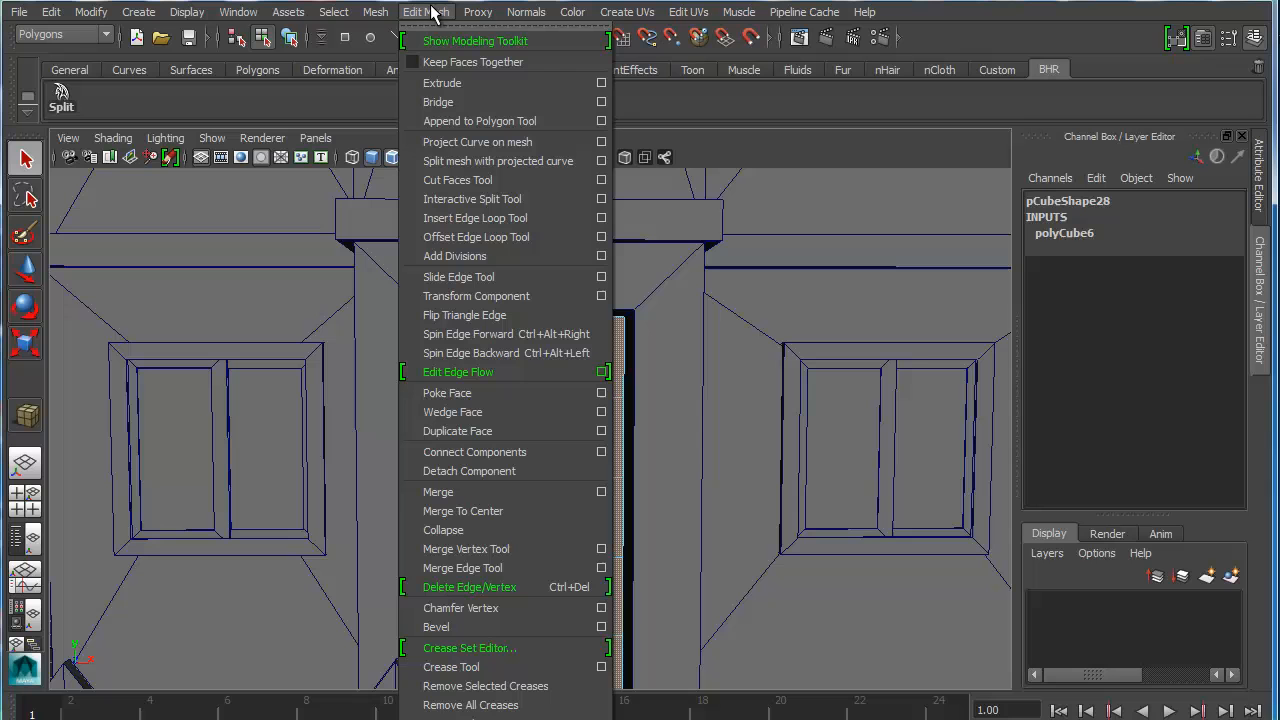
pyautogui.click(448, 88)
# Step: Scale the extruded door faces down individually to form ten separate bevelled panels, and return to object selection
pyautogui.keyDown('alt'); pyautogui.moveTo(587, 516); pyautogui.dragTo(614, 373, button='middle'); pyautogui.keyUp('alt')
pyautogui.keyDown('alt'); pyautogui.moveTo(614, 373); pyautogui.dragTo(476, 459); pyautogui.keyUp('alt')
pyautogui.keyDown('alt'); pyautogui.moveTo(583, 417); pyautogui.dragTo(596, 419); pyautogui.keyUp('alt')
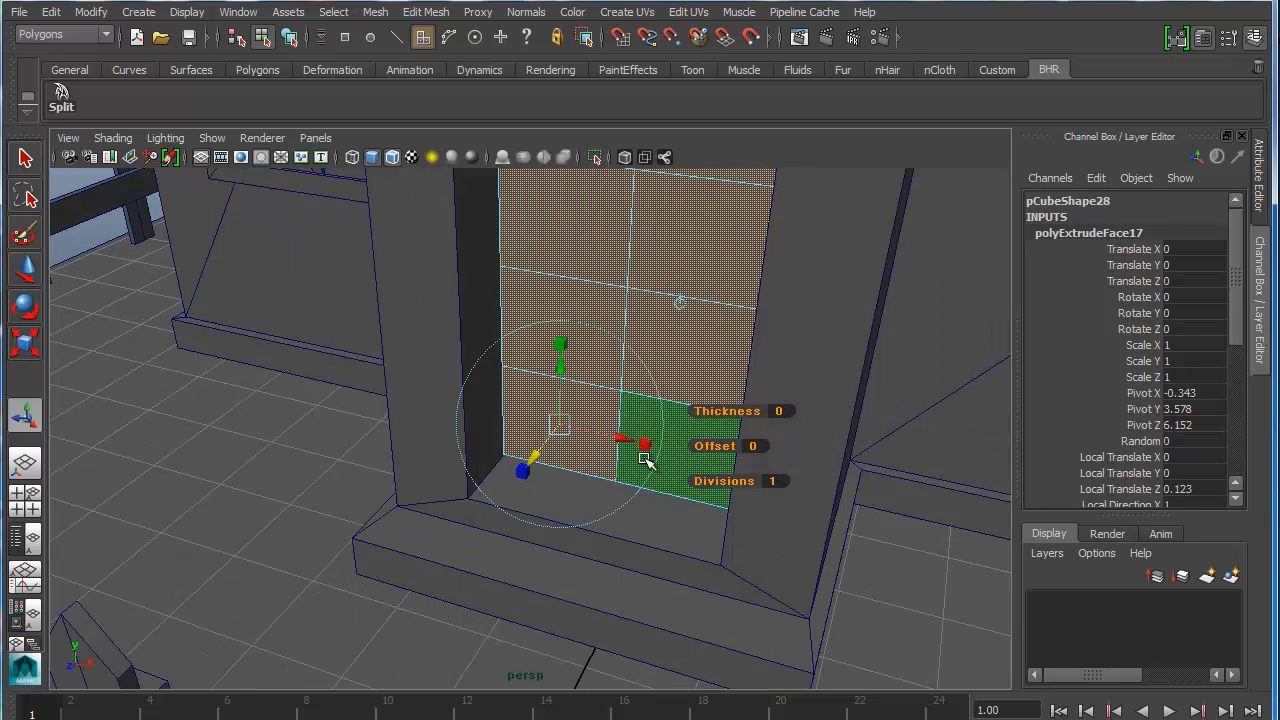
pyautogui.click(645, 444)
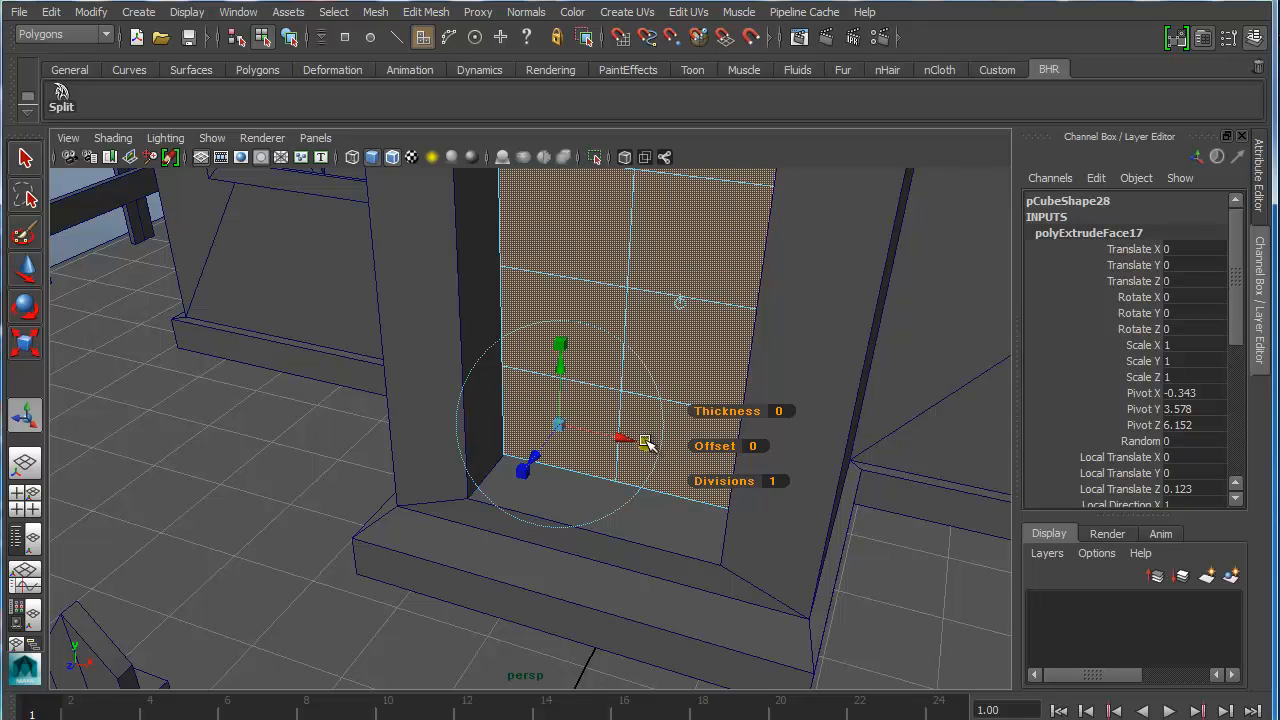
pyautogui.moveTo(557, 427); pyautogui.dragTo(478, 493)
pyautogui.moveTo(596, 415)
pyautogui.keyDown('alt'); pyautogui.mouseDown()
pyautogui.moveTo(693, 344)
pyautogui.moveTo(610, 420)
pyautogui.moveTo(615, 405)
pyautogui.mouseUp(); pyautogui.keyUp('alt')
pyautogui.moveTo(652, 375); pyautogui.dragTo(737, 349, button='right')
pyautogui.keyDown('alt'); pyautogui.moveTo(663, 400); pyautogui.dragTo(614, 503); pyautogui.keyUp('alt')
pyautogui.click(754, 560)
pyautogui.scroll(3, 616, 503)
pyautogui.scroll(5, 600, 516)
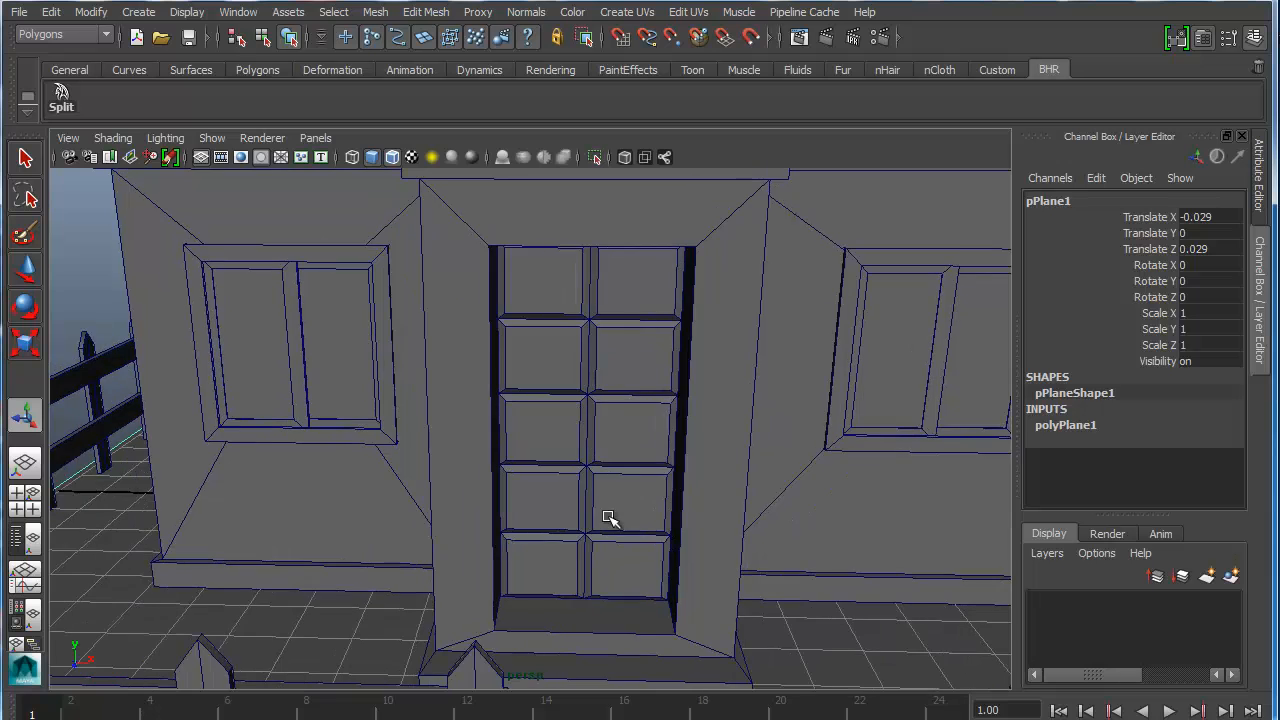
pyautogui.keyDown('alt'); pyautogui.moveTo(643, 503); pyautogui.dragTo(666, 437); pyautogui.keyUp('alt')
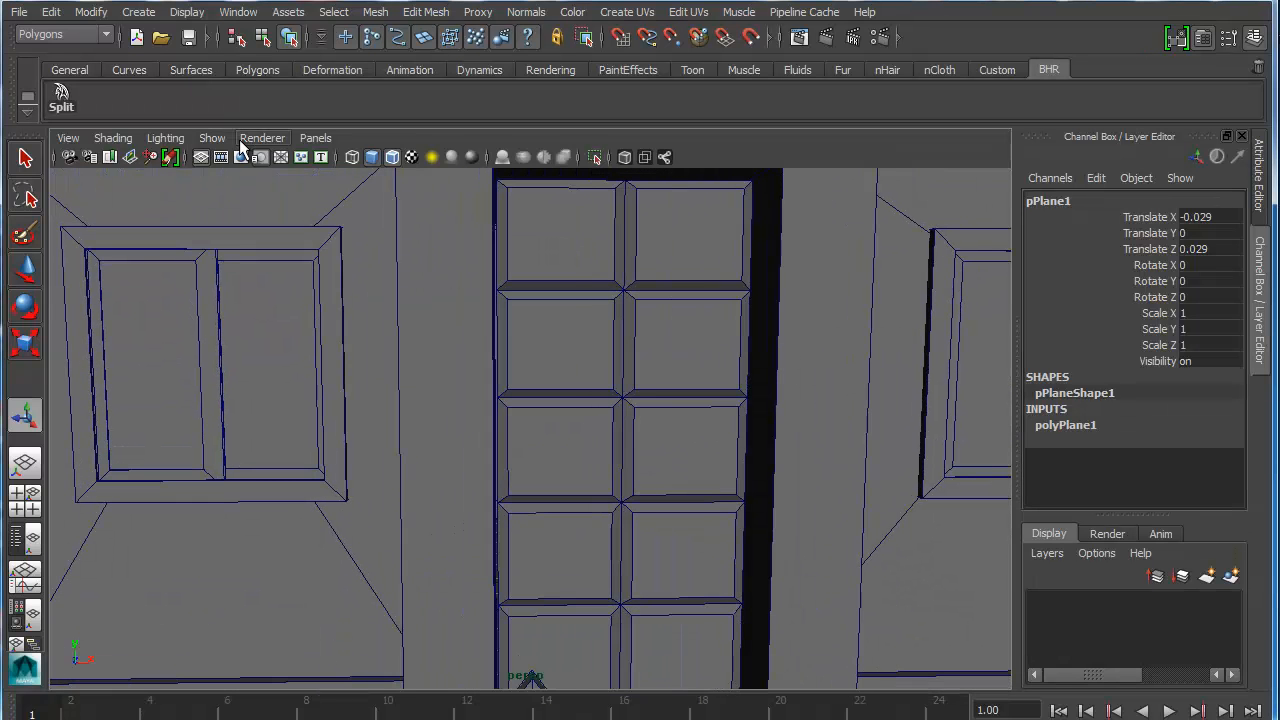
# Step: Create a small polygon sphere on the ground in front of the doorway, at about X 0.267 and Z 9.061
pyautogui.click(153, 18)
pyautogui.moveTo(180, 62)
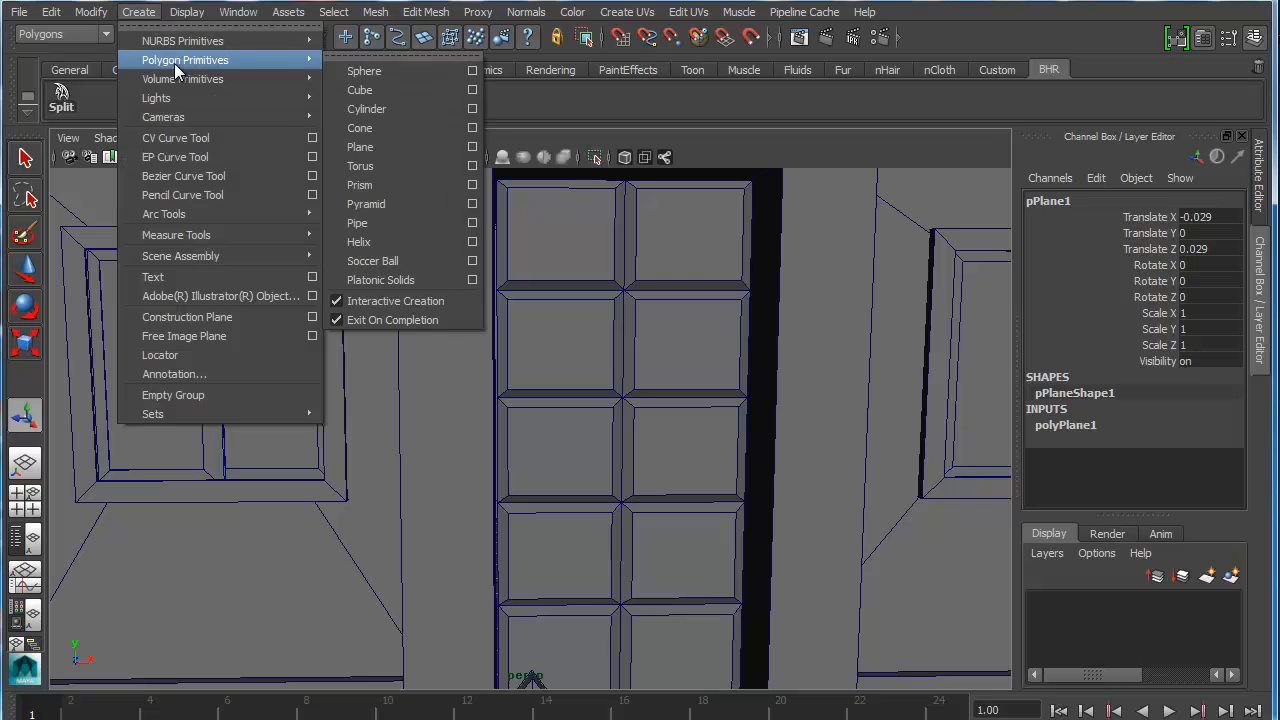
pyautogui.click(364, 71)
pyautogui.keyDown('alt'); pyautogui.moveTo(594, 320); pyautogui.dragTo(470, 595); pyautogui.keyUp('alt')
pyautogui.scroll(-5, 637, 517)
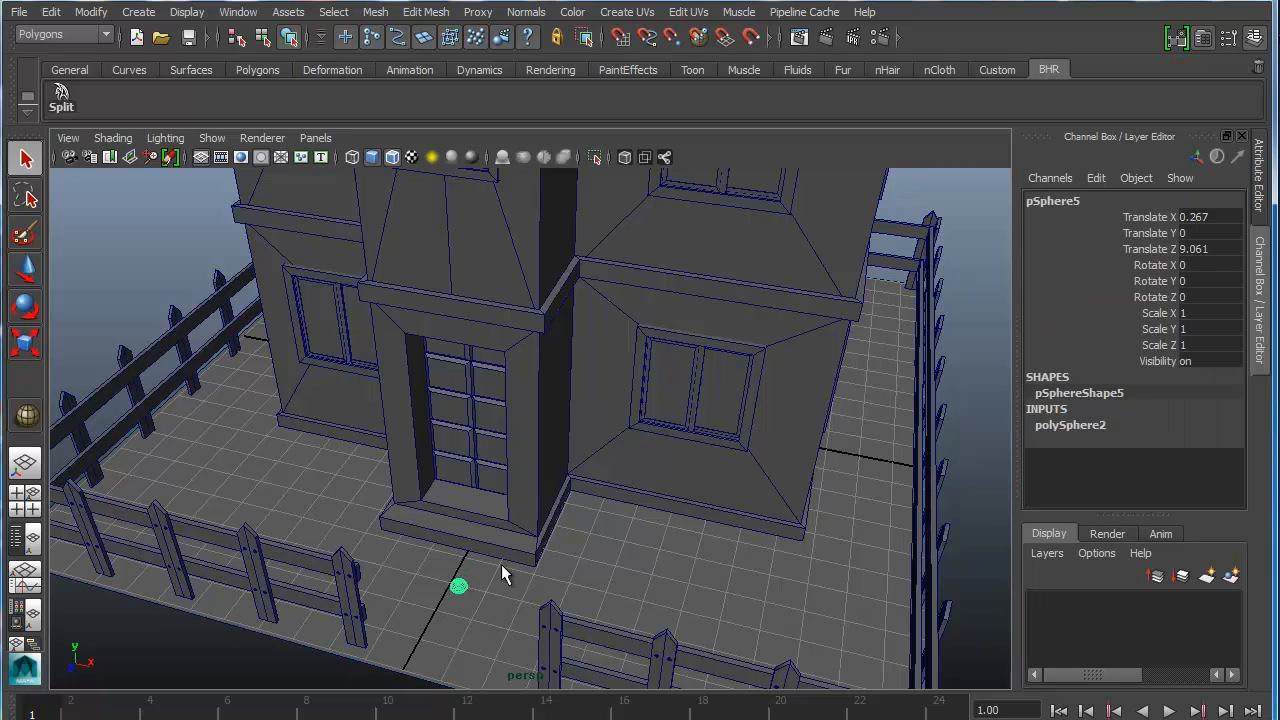
# Step: Set the sphere's Radius to 0.1 and both Subdivisions Axis and Subdivisions Height to 12
pyautogui.click(1097, 430)
pyautogui.write('0.1')
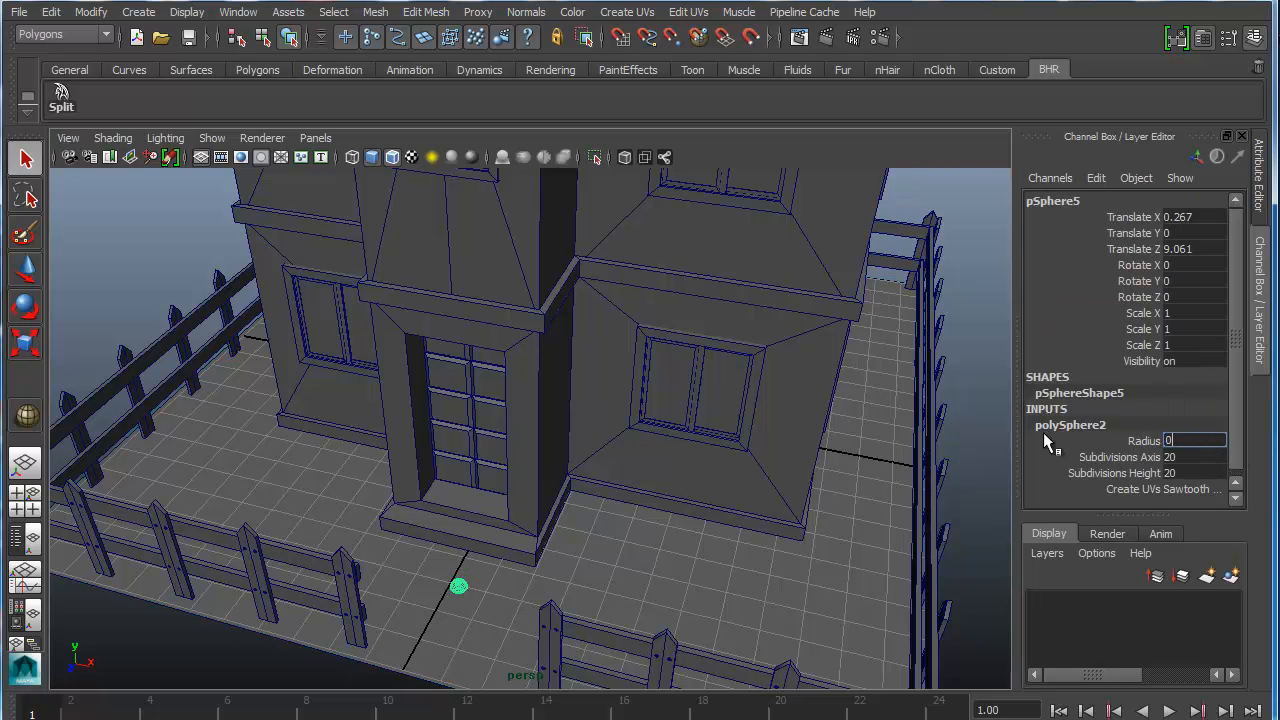
pyautogui.press('Return')
pyautogui.click(1194, 457)
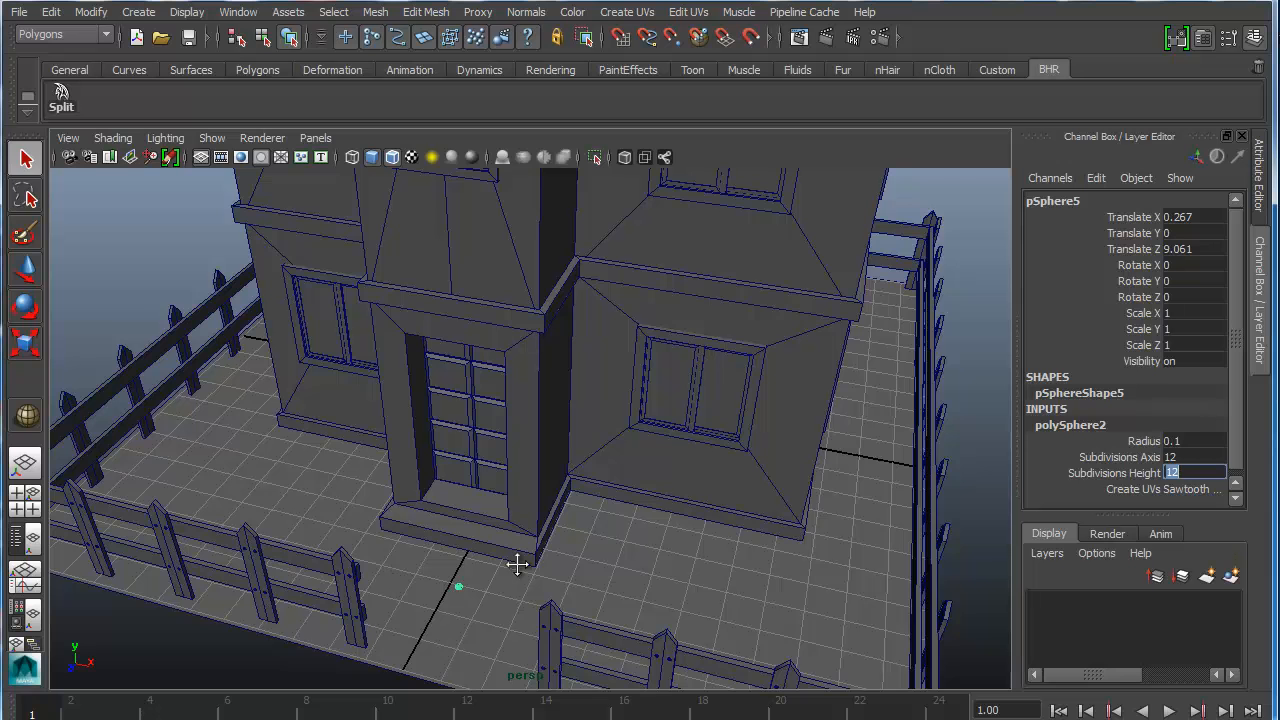
# Step: Raise the sphere to Translate Y 3.14 and move it back to the door at Translate Z 6.277
pyautogui.keyDown('alt'); pyautogui.moveTo(517, 564); pyautogui.dragTo(513, 542, button='middle'); pyautogui.keyUp('alt')
pyautogui.press('w')
pyautogui.moveTo(493, 487); pyautogui.dragTo(487, 402)
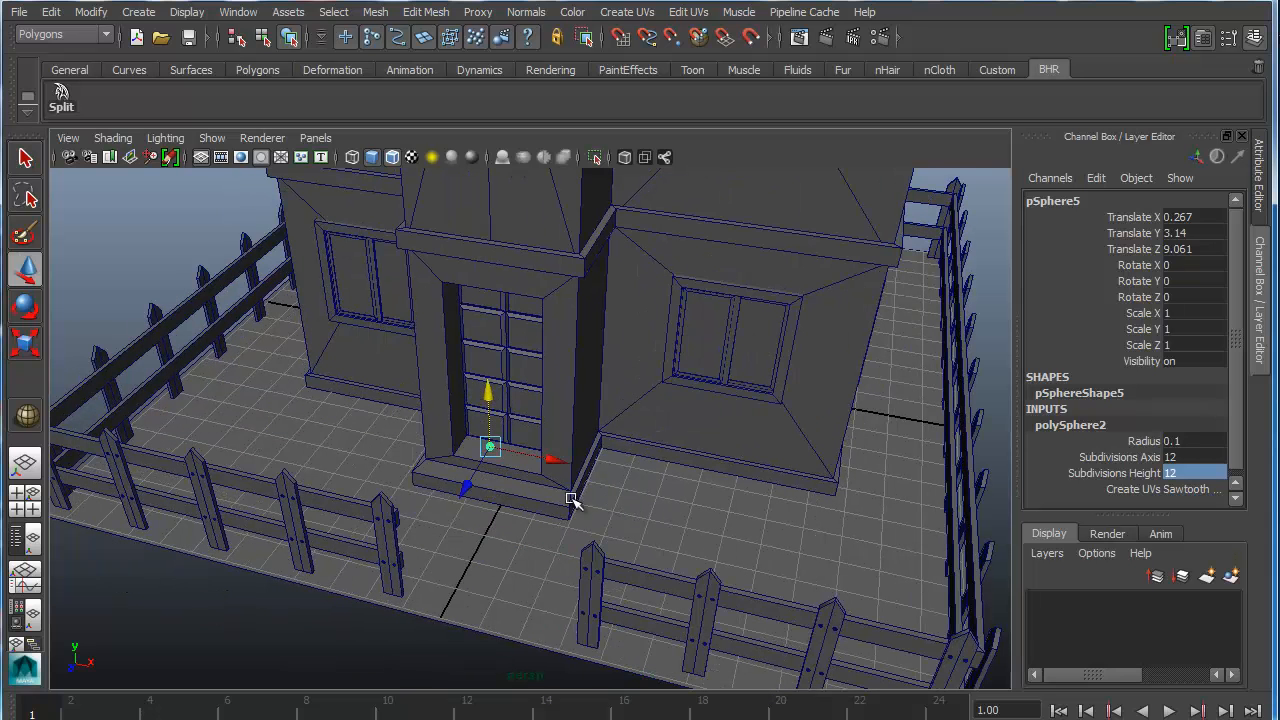
pyautogui.keyDown('alt'); pyautogui.moveTo(571, 500); pyautogui.dragTo(522, 483); pyautogui.keyUp('alt')
pyautogui.moveTo(440, 494); pyautogui.dragTo(481, 400)
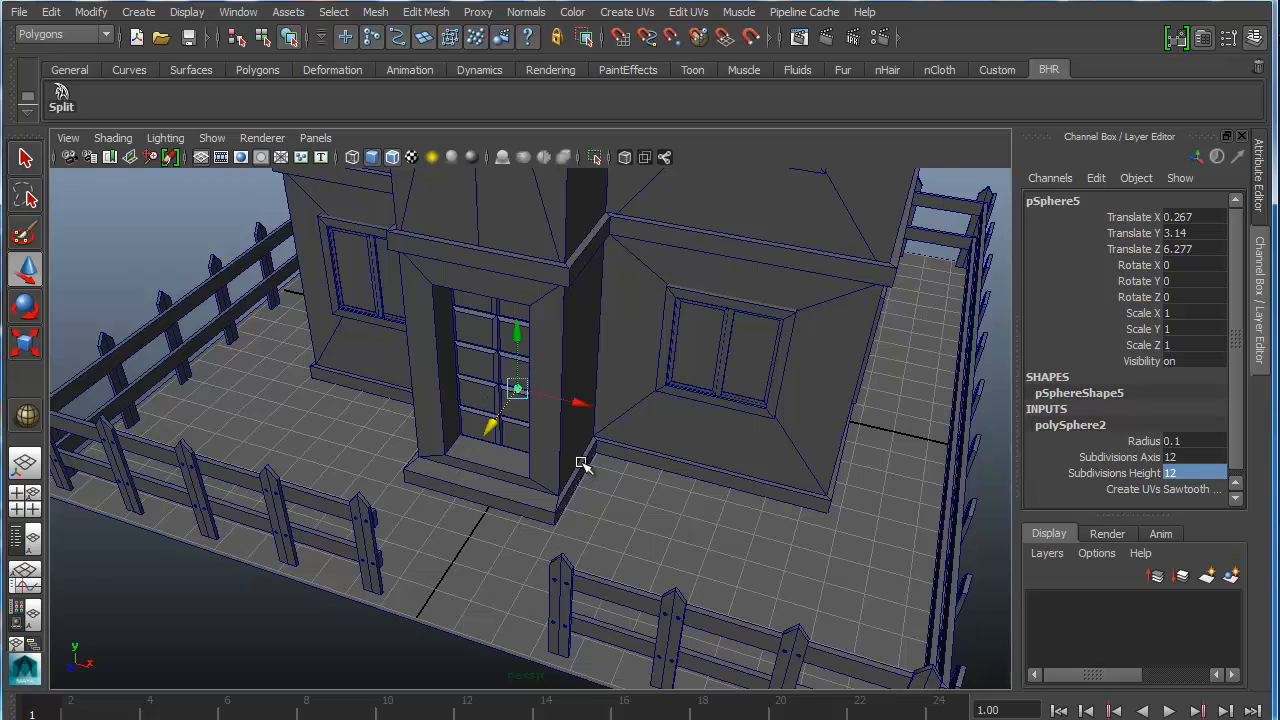
pyautogui.press('f')
pyautogui.keyDown('alt'); pyautogui.moveTo(537, 486); pyautogui.dragTo(721, 496); pyautogui.keyUp('alt')
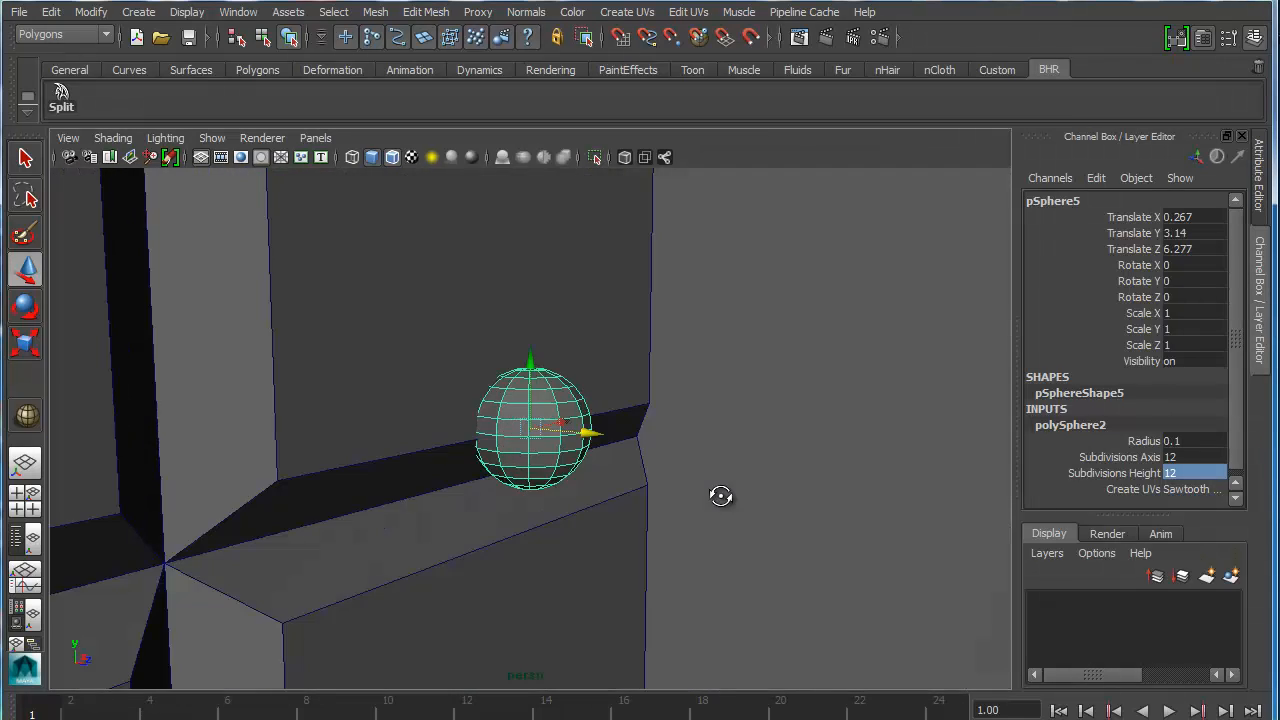
# Step: Set the sphere's Rotate X to 90 and move it to doorknob position at about X 0.563, Y 3.561, Z 6.439
pyautogui.click(1198, 267)
pyautogui.write('90')
pyautogui.press('Return')
pyautogui.keyDown('alt'); pyautogui.moveTo(371, 486); pyautogui.dragTo(652, 430); pyautogui.keyUp('alt')
pyautogui.moveTo(587, 370); pyautogui.dragTo(585, 285)
pyautogui.keyDown('alt'); pyautogui.moveTo(609, 337); pyautogui.dragTo(677, 268); pyautogui.keyUp('alt')
# Step: Select the cap faces on the sphere's door-facing side, working in the side view
pyautogui.moveTo(677, 272); pyautogui.dragTo(677, 320, button='right')
pyautogui.press('space')
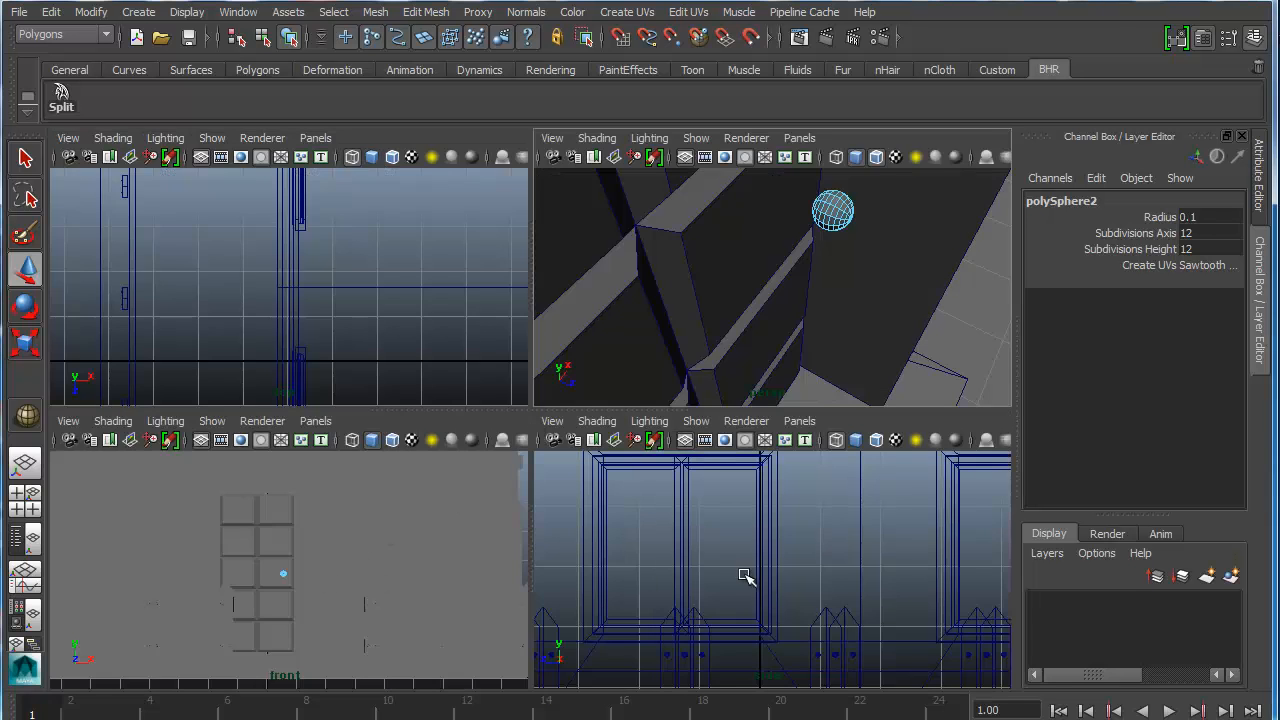
pyautogui.press('space')
pyautogui.scroll(-7, 744, 573)
pyautogui.keyDown('alt'); pyautogui.moveTo(492, 507); pyautogui.dragTo(589, 431, button='middle'); pyautogui.keyUp('alt')
pyautogui.moveTo(490, 469); pyautogui.dragTo(404, 549)
pyautogui.press('f')
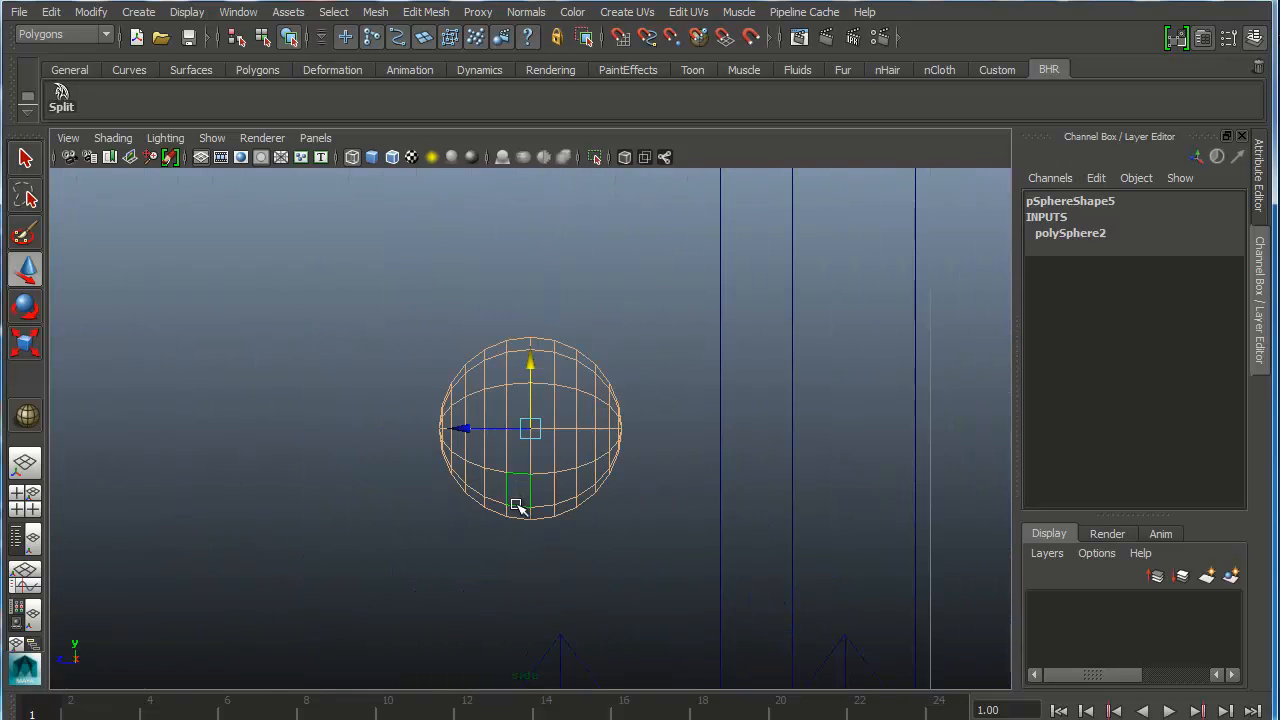
pyautogui.moveTo(591, 547); pyautogui.dragTo(611, 556)
pyautogui.keyDown('alt'); pyautogui.moveTo(667, 489); pyautogui.dragTo(530, 432, button='middle'); pyautogui.keyUp('alt')
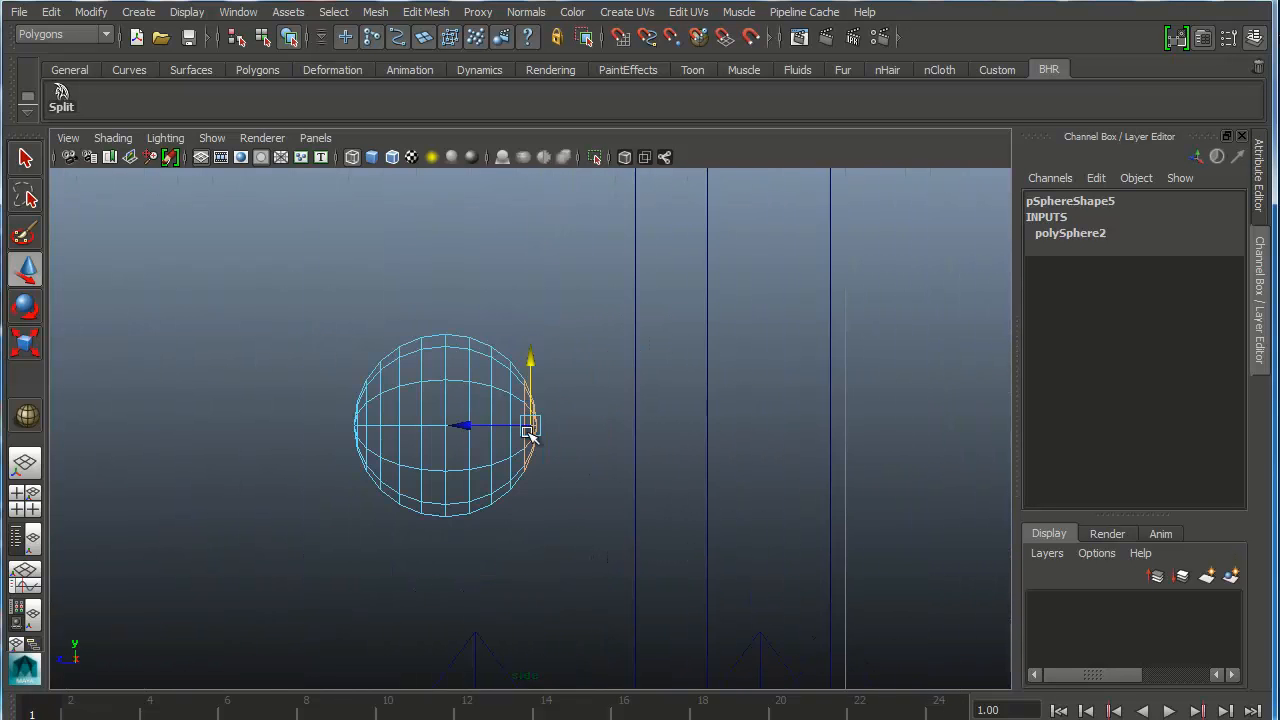
# Step: Turn on Keep Faces Together and extrude the cap faces about 0.07 toward the door along the world axis as the knob's neck
pyautogui.click(428, 12)
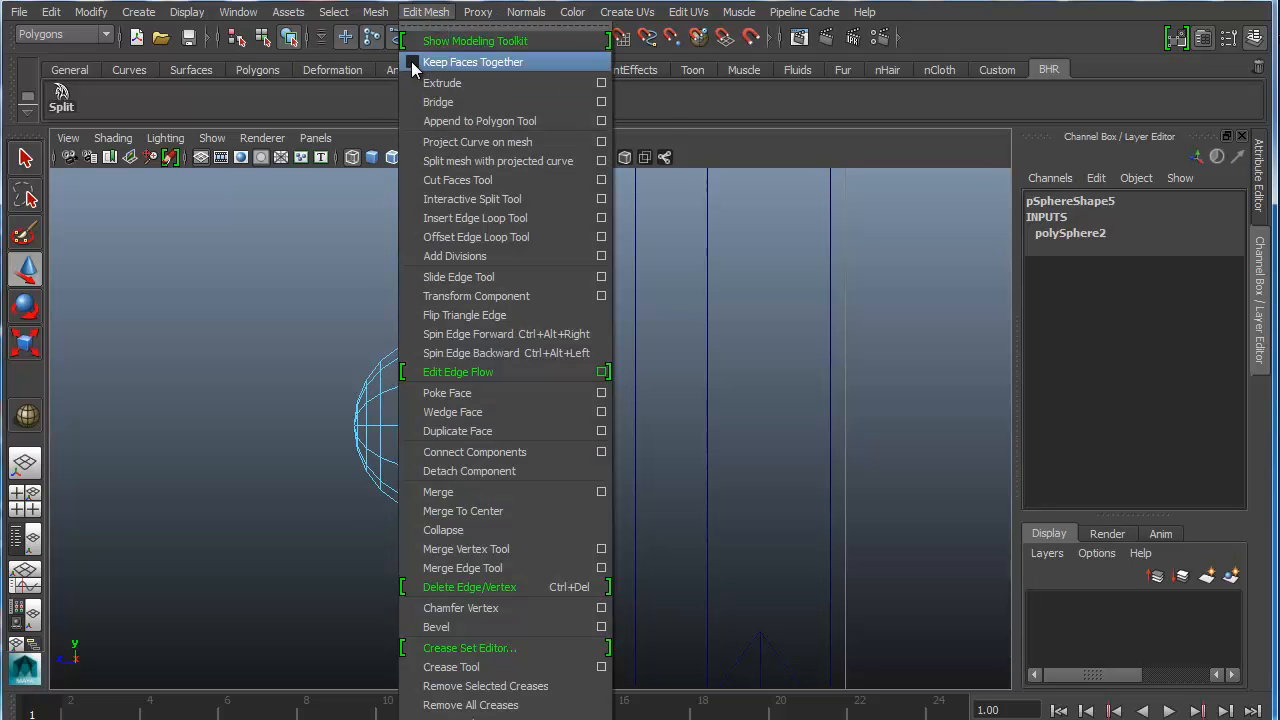
pyautogui.click(414, 63)
pyautogui.click(426, 12)
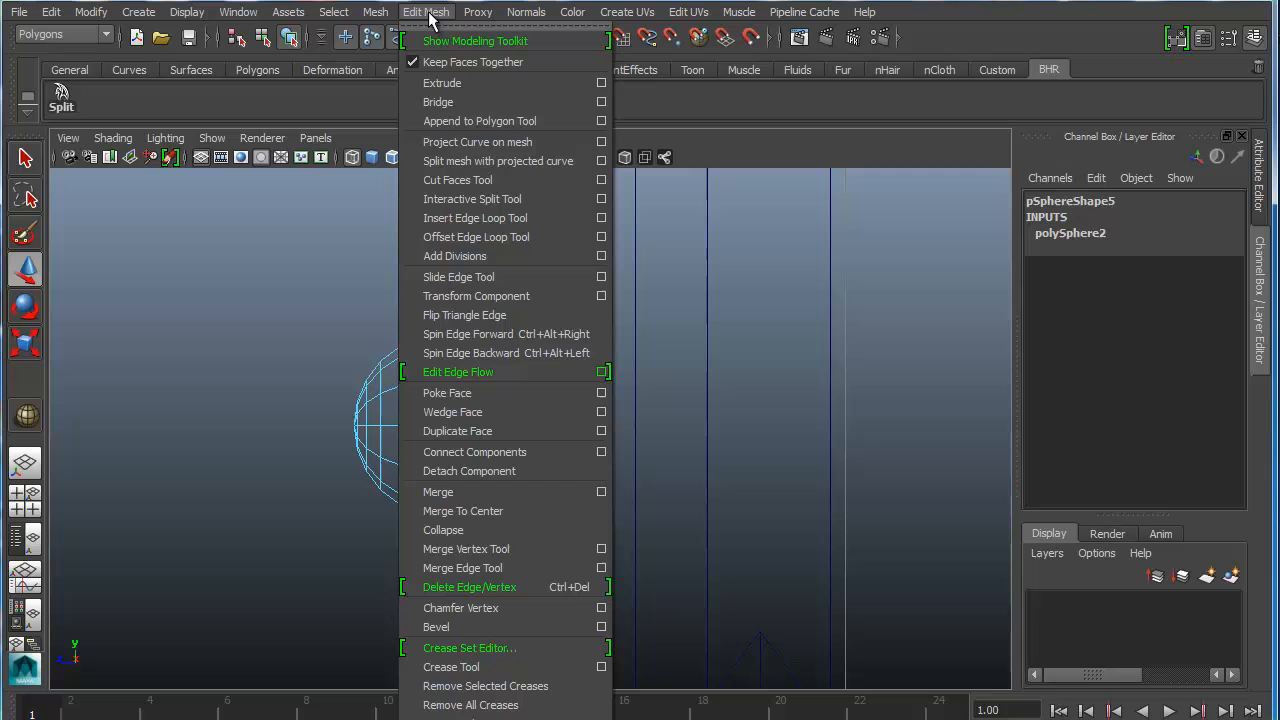
pyautogui.click(432, 86)
pyautogui.click(649, 282)
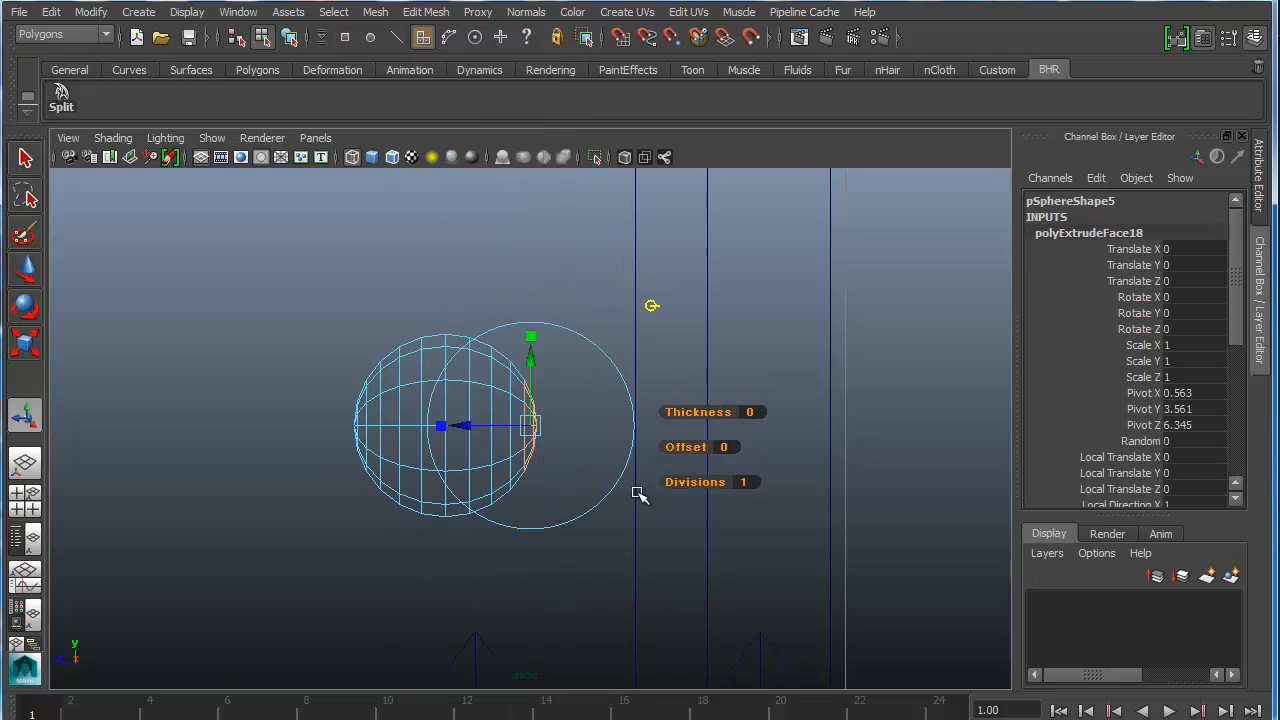
pyautogui.moveTo(478, 425); pyautogui.dragTo(532, 425)
# Step: Extrude the neck's end faces again, scaled uniformly to 3.267 with Translate Z -0.045, to flare out a flange
pyautogui.hotkey('ctrl', 'e')
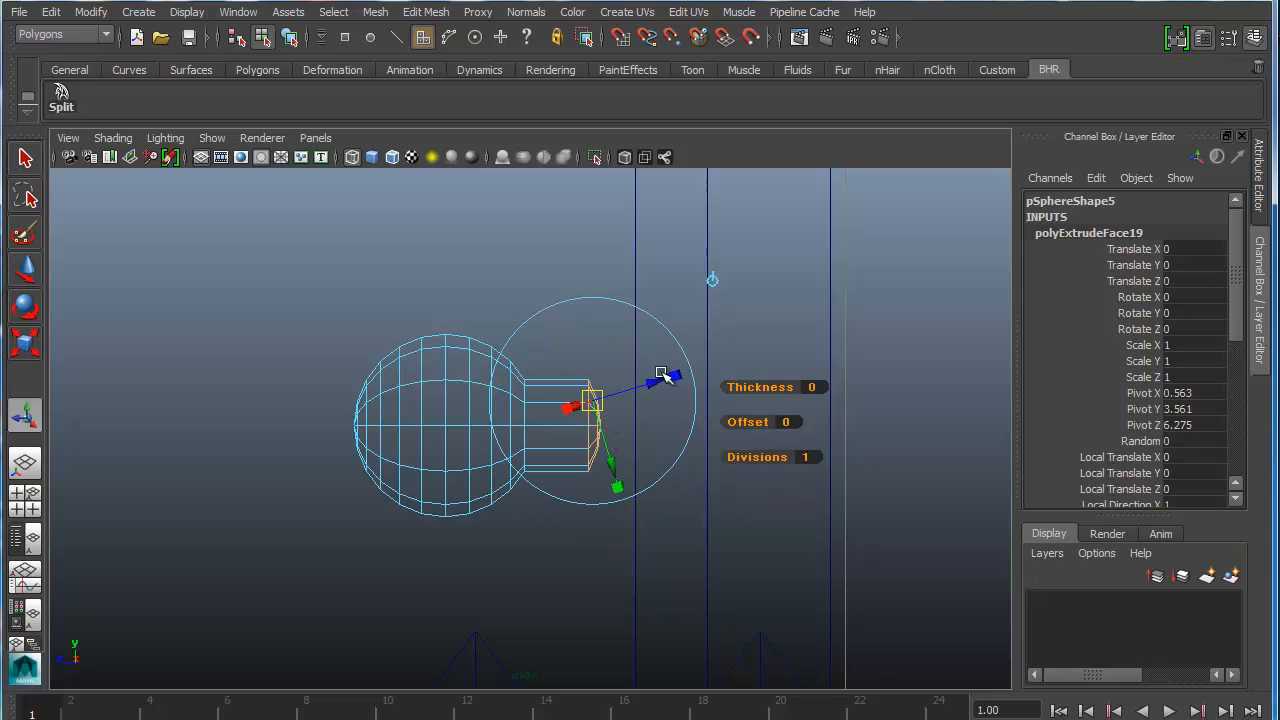
pyautogui.click(712, 281)
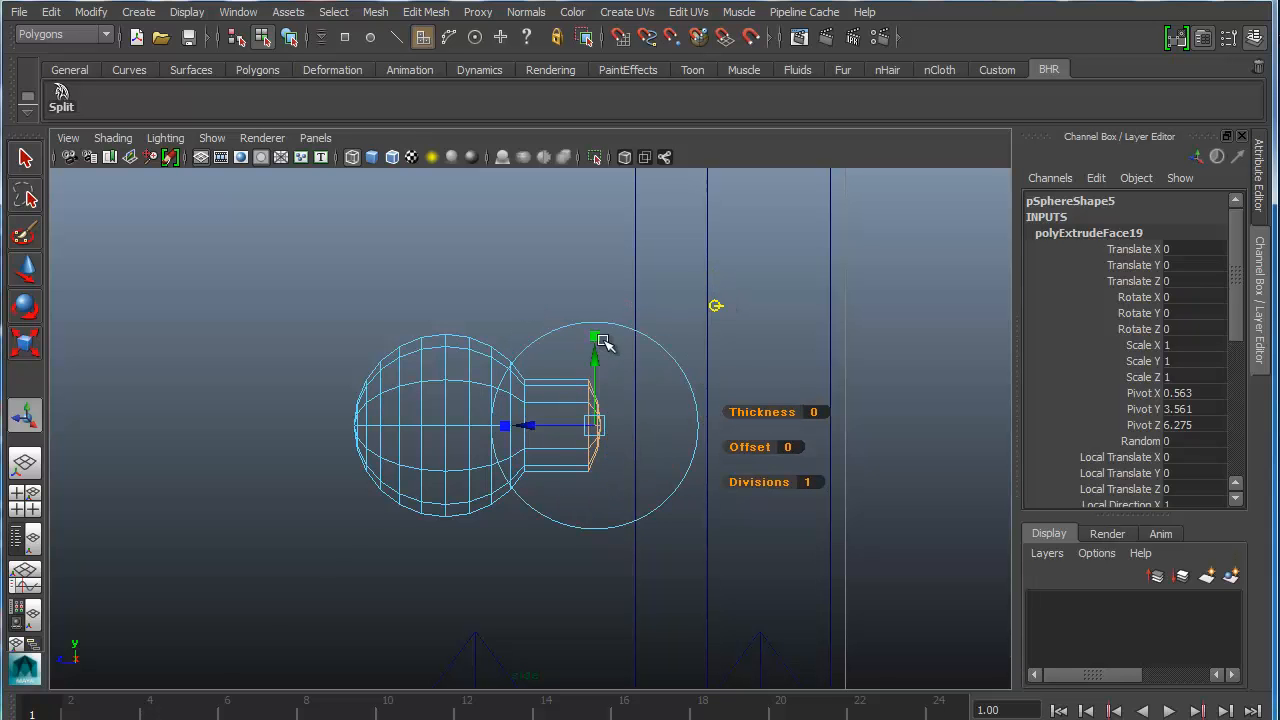
pyautogui.click(595, 337)
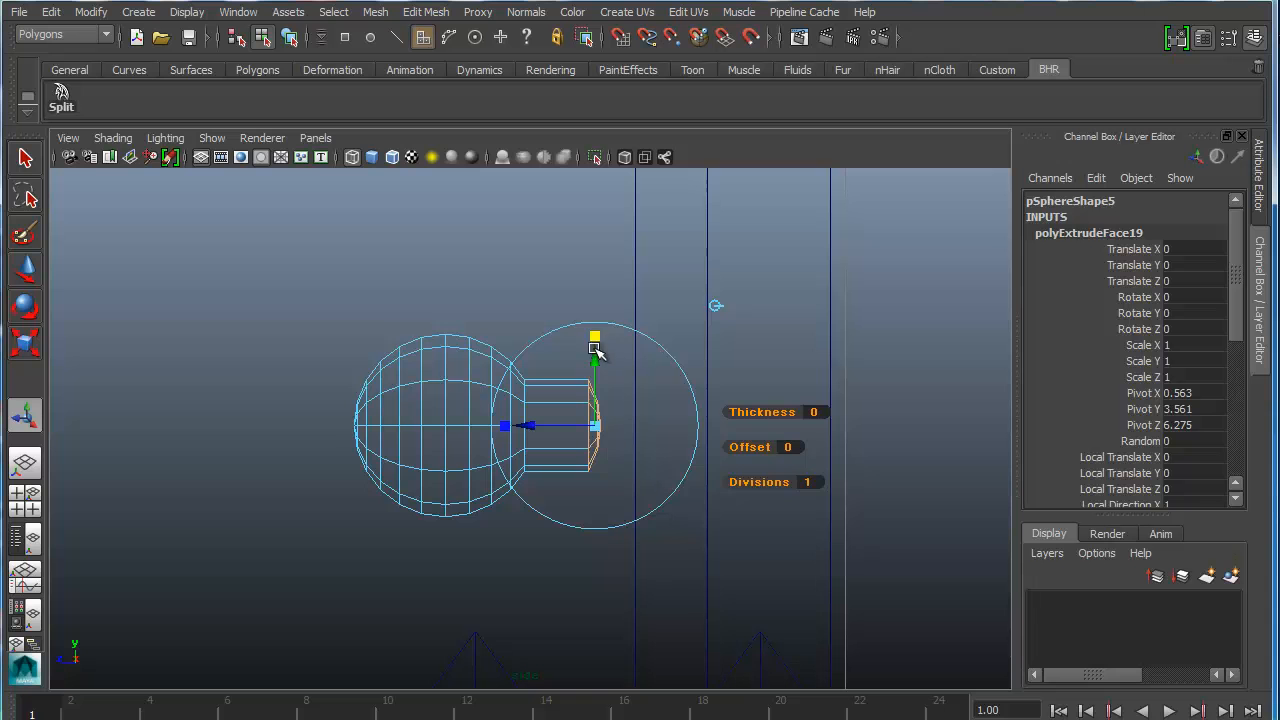
pyautogui.moveTo(595, 428); pyautogui.dragTo(734, 420)
pyautogui.moveTo(536, 427); pyautogui.dragTo(568, 423)
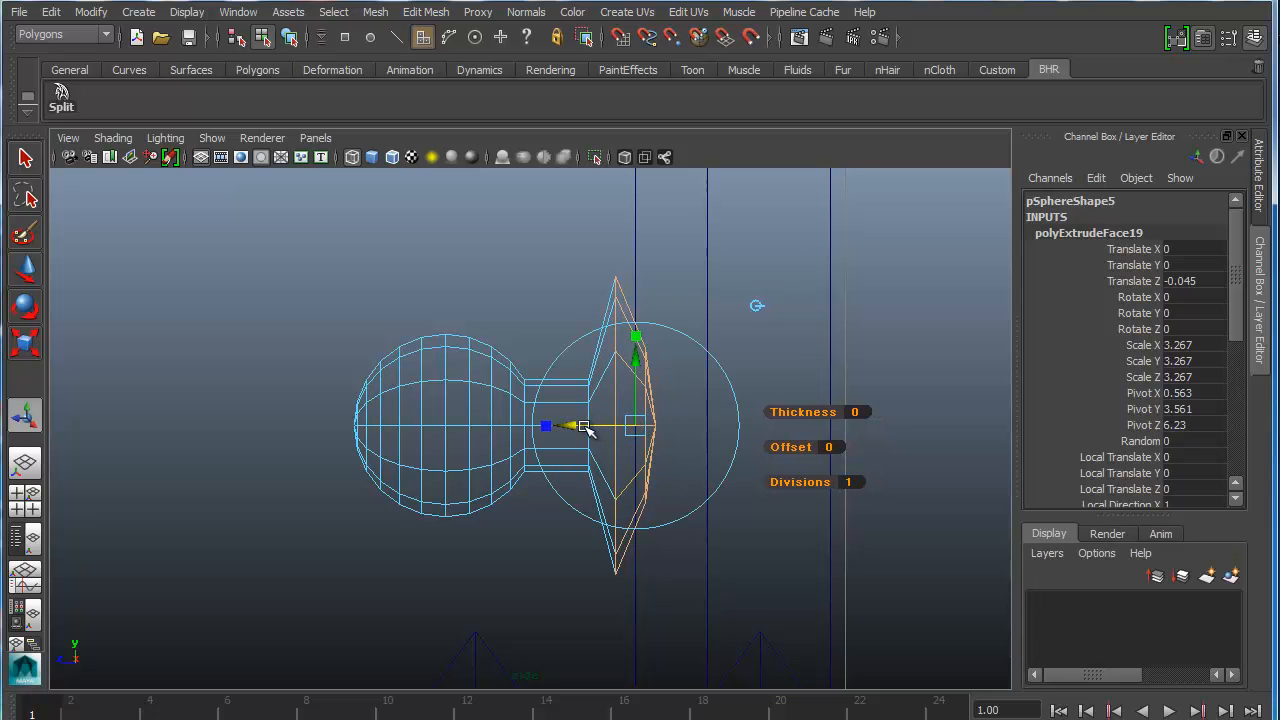
# Step: Extrude the flange's back faces to Translate Z -0.02 for thickness, and delete the cap faces against the door
pyautogui.hotkey('ctrl', 'e')
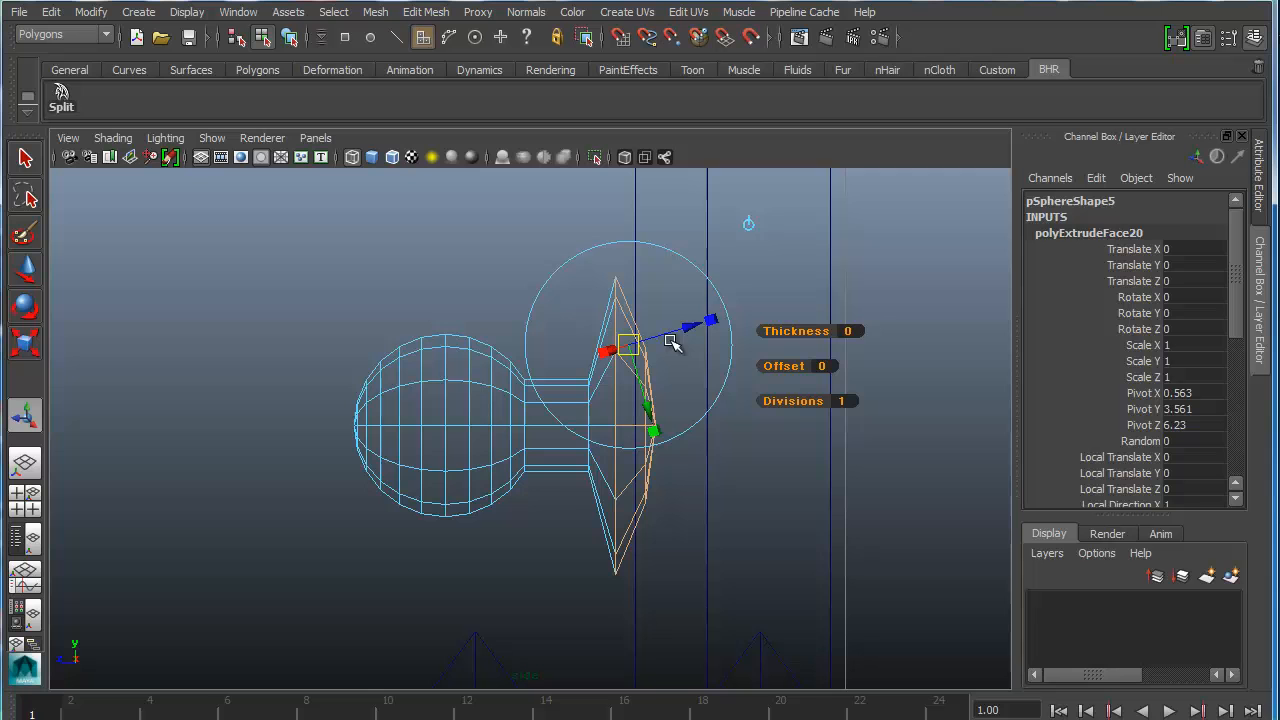
pyautogui.click(752, 226)
pyautogui.moveTo(572, 427); pyautogui.dragTo(590, 425)
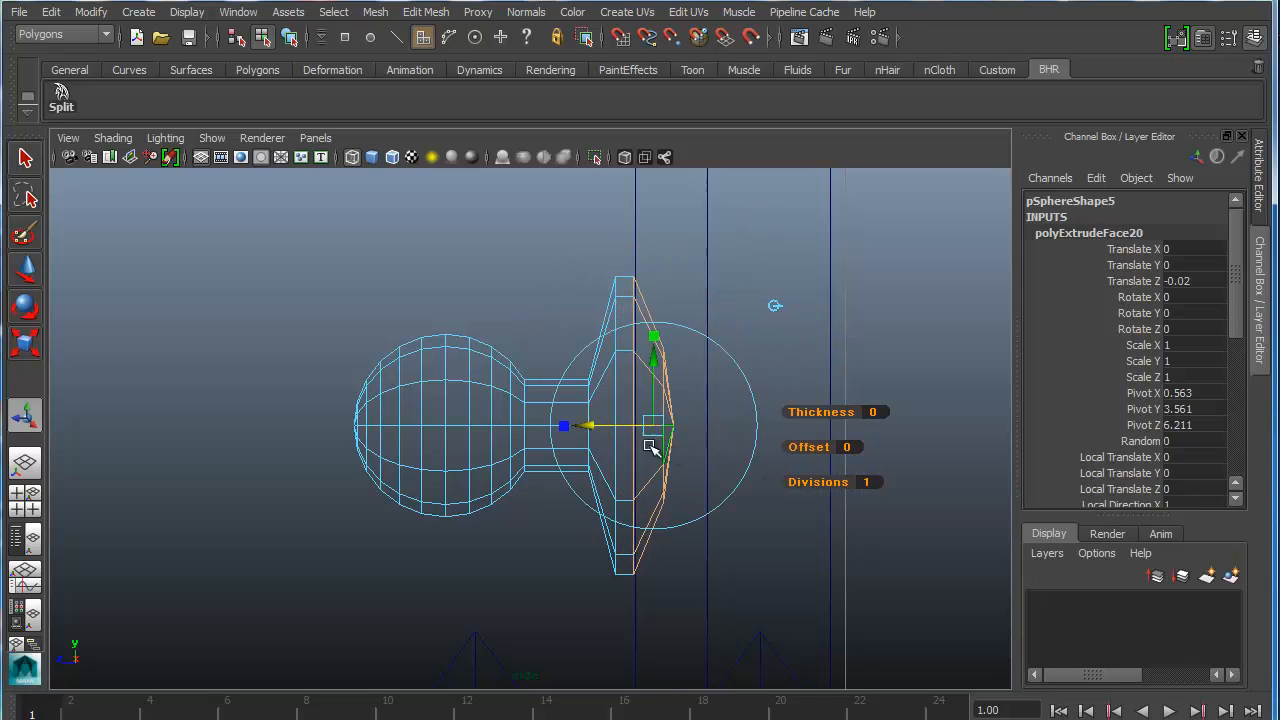
pyautogui.press('Delete')
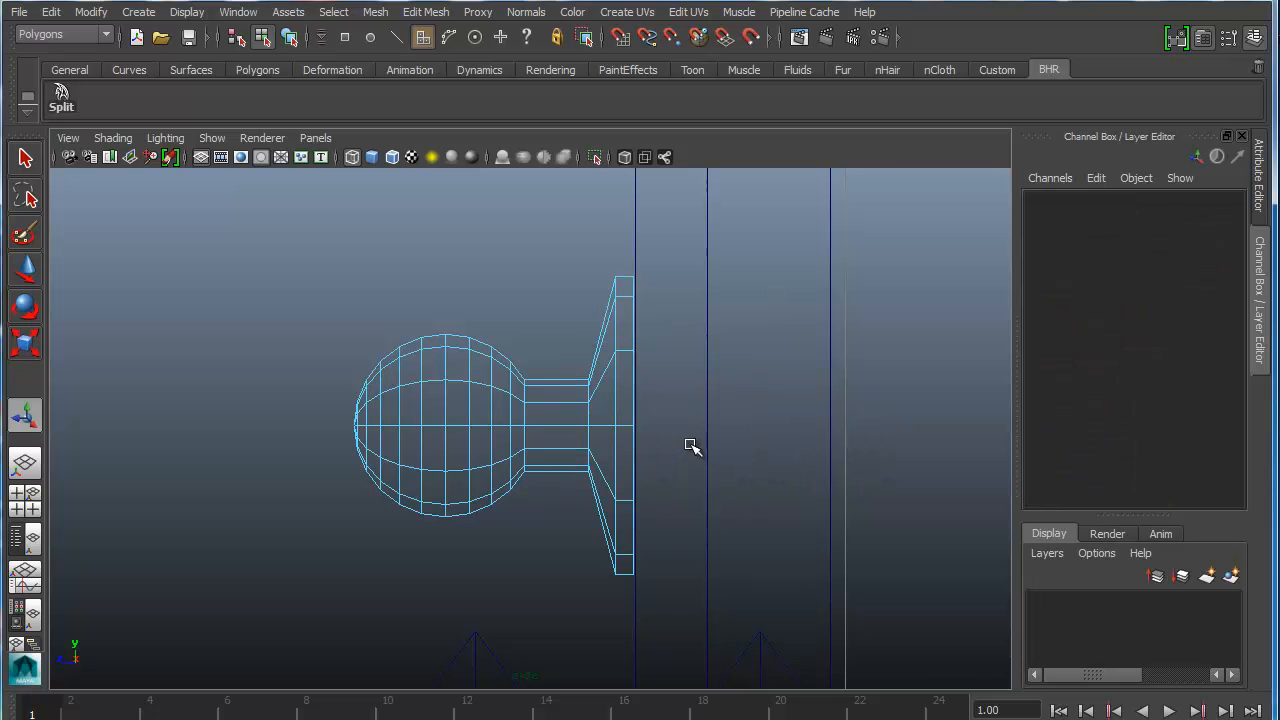
pyautogui.moveTo(568, 381); pyautogui.dragTo(645, 358, button='right')
pyautogui.click(594, 405)
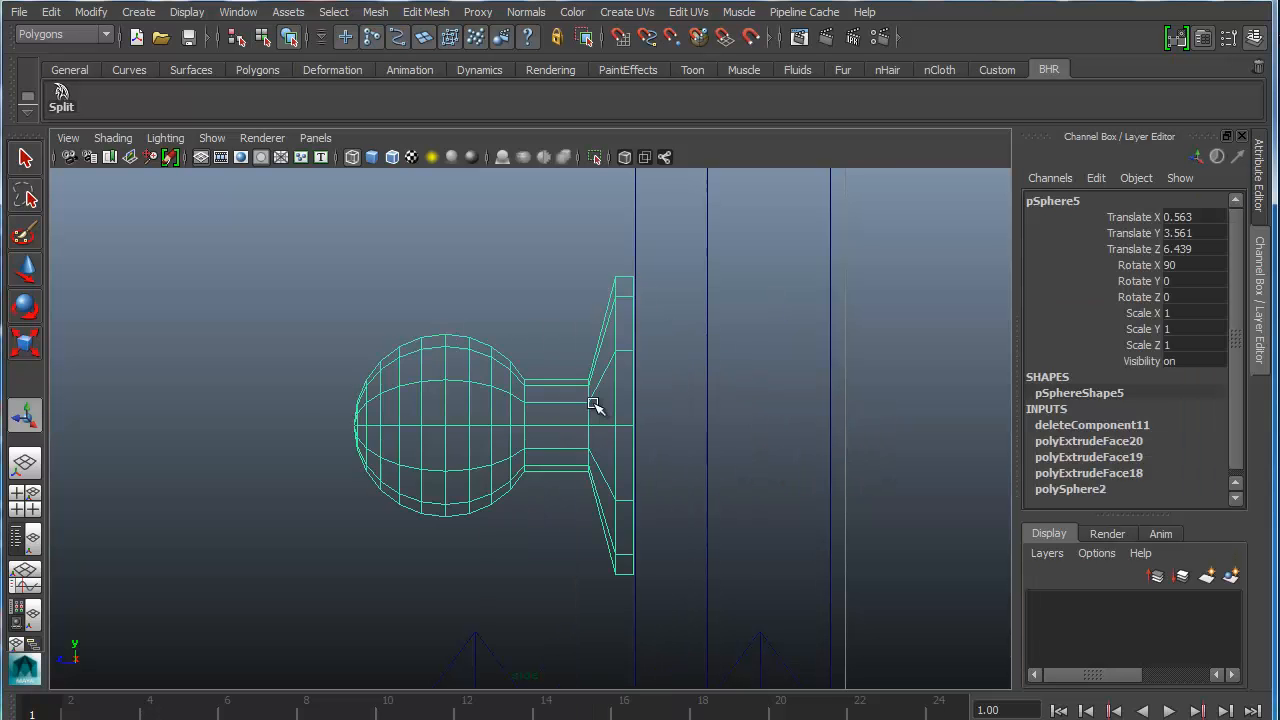
# Step: Select the edge loop around the front rim of the knob's flange in the perspective view and scale it
pyautogui.press('space')
pyautogui.press('space')
pyautogui.keyDown('alt'); pyautogui.moveTo(803, 337); pyautogui.dragTo(578, 405); pyautogui.keyUp('alt')
pyautogui.moveTo(551, 363); pyautogui.dragTo(468, 365, button='right')
pyautogui.press('space')
pyautogui.press('space')
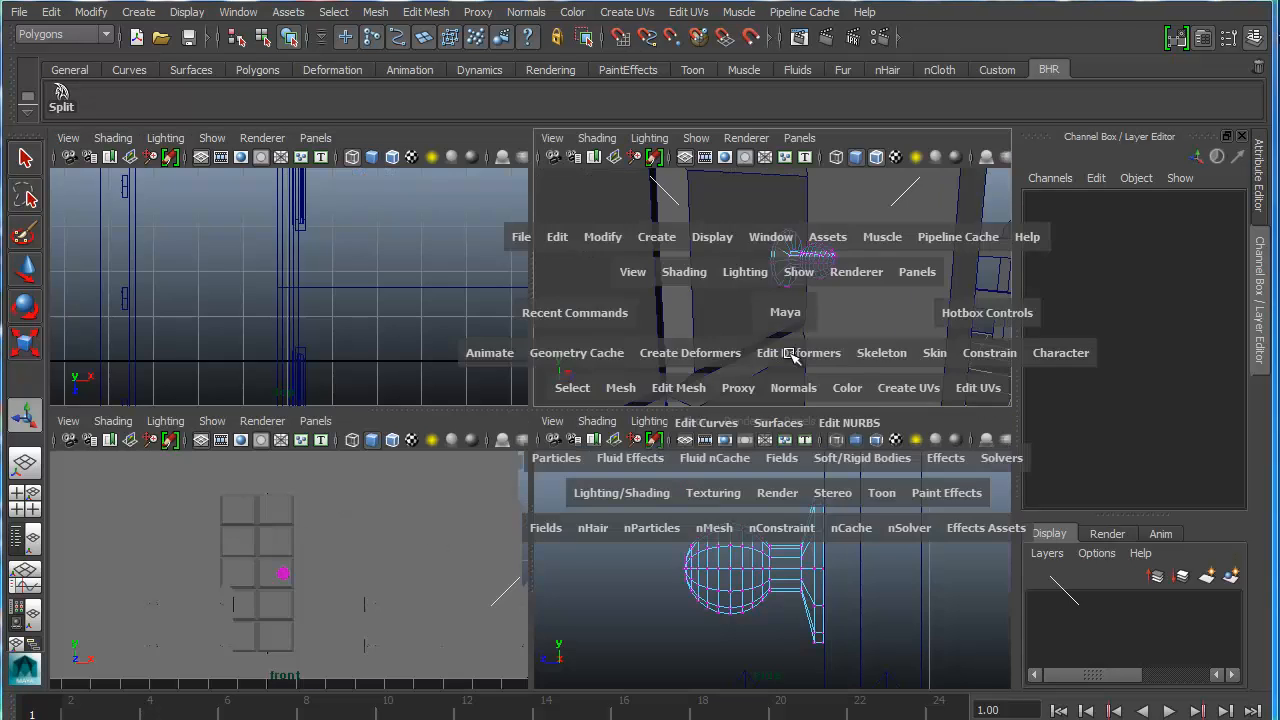
pyautogui.keyDown('alt'); pyautogui.moveTo(696, 345); pyautogui.dragTo(555, 362); pyautogui.keyUp('alt')
pyautogui.moveTo(537, 326); pyautogui.dragTo(545, 285, button='right')
pyautogui.click(533, 315)
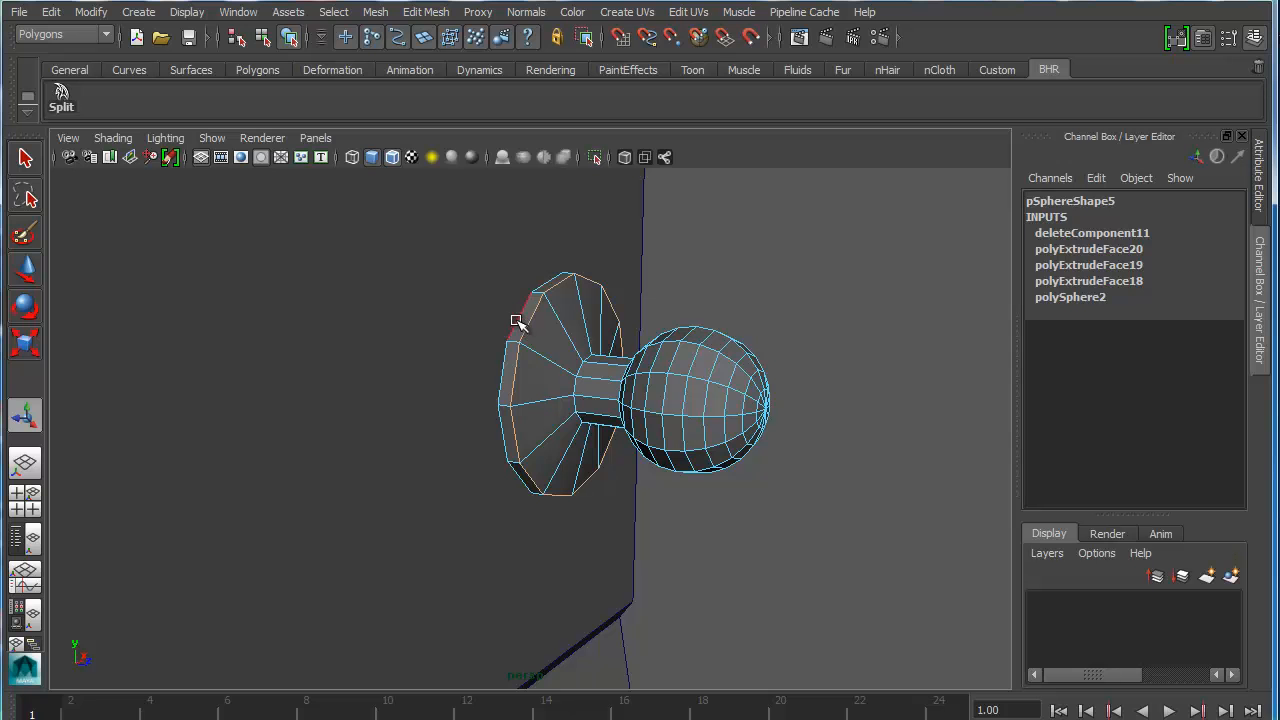
pyautogui.press('r')
pyautogui.moveTo(567, 388); pyautogui.dragTo(720, 381)
# Step: Select the ring of triangular faces at the knob's outer tip and frame it in the perspective view
pyautogui.moveTo(720, 381); pyautogui.dragTo(718, 429, button='right')
pyautogui.keyDown('alt'); pyautogui.moveTo(720, 400); pyautogui.dragTo(704, 432); pyautogui.keyUp('alt')
pyautogui.keyDown('alt'); pyautogui.moveTo(704, 432); pyautogui.dragTo(406, 486, button='right'); pyautogui.keyUp('alt')
pyautogui.press('space')
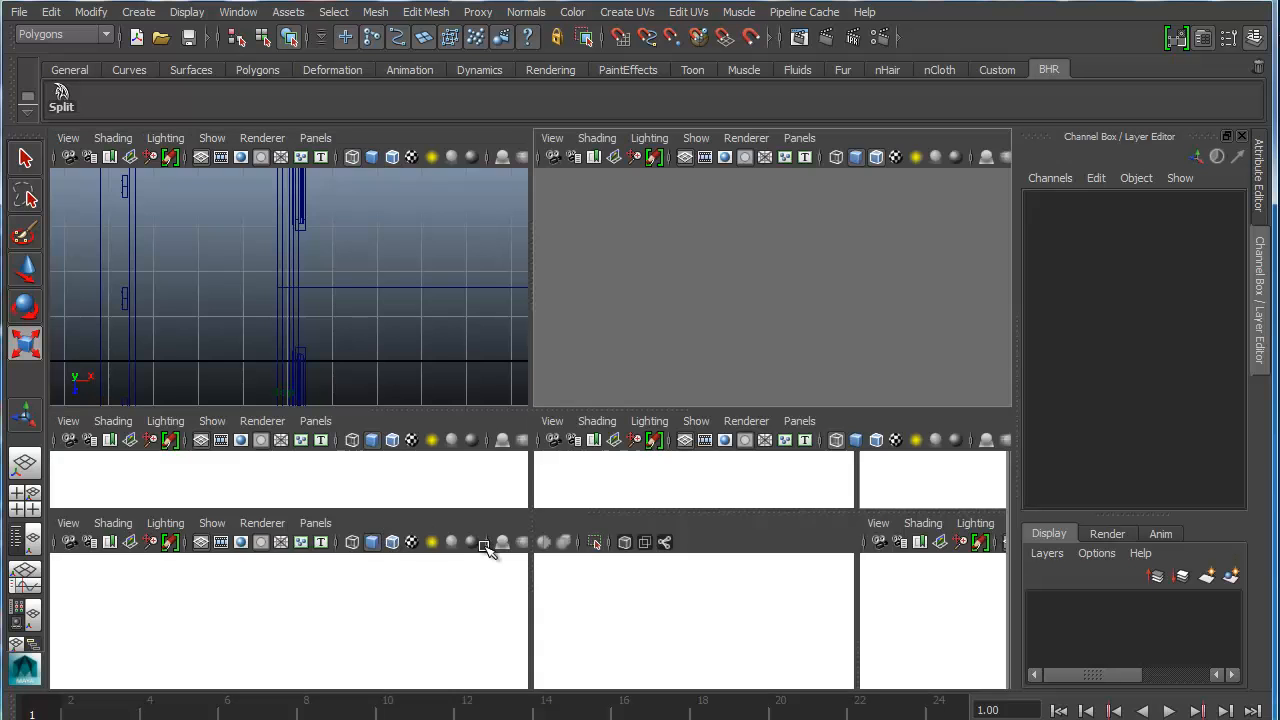
pyautogui.keyDown('alt'); pyautogui.moveTo(674, 591); pyautogui.dragTo(590, 562, button='right'); pyautogui.keyUp('alt')
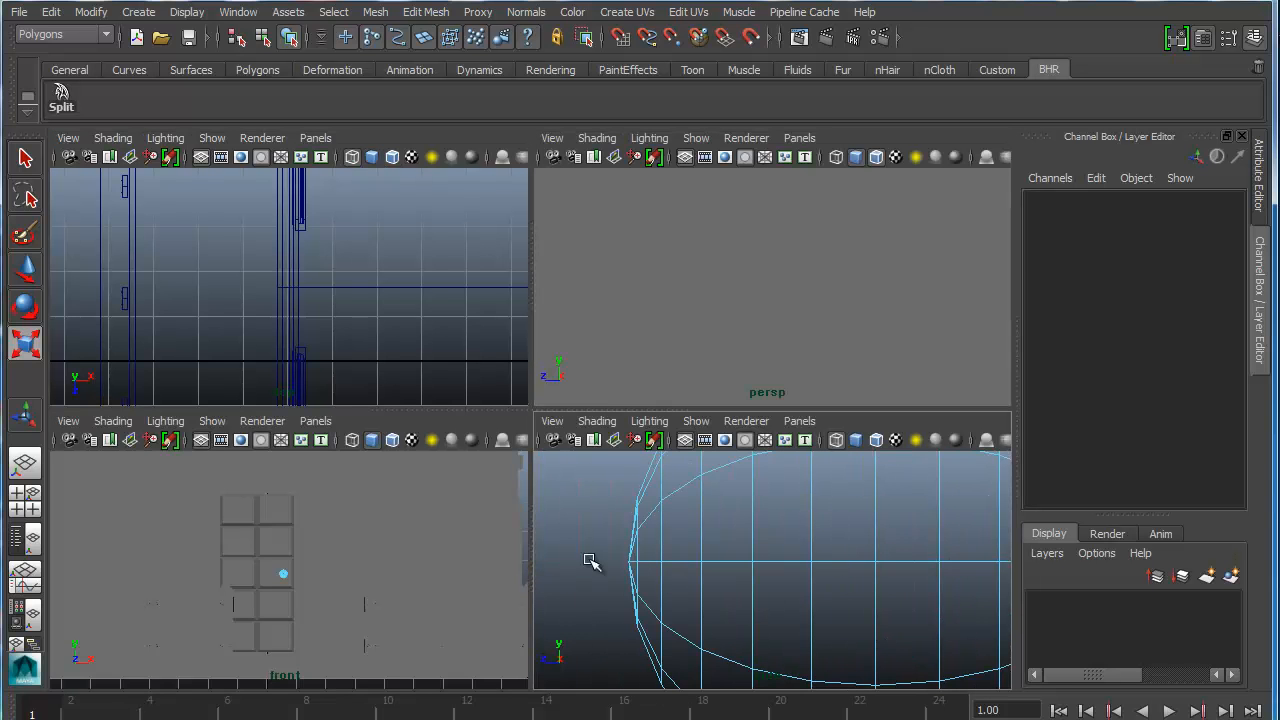
pyautogui.moveTo(632, 616); pyautogui.dragTo(633, 617)
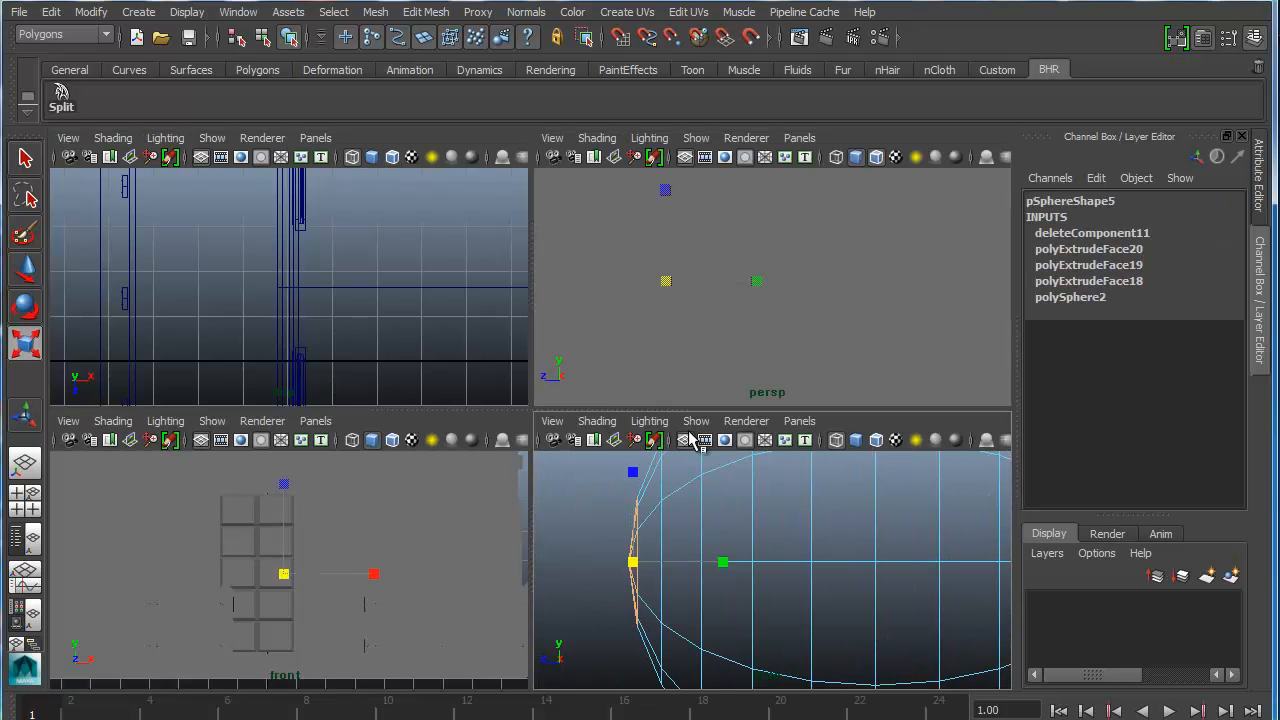
pyautogui.press('f')
pyautogui.keyDown('alt'); pyautogui.moveTo(740, 320); pyautogui.dragTo(886, 322); pyautogui.keyUp('alt')
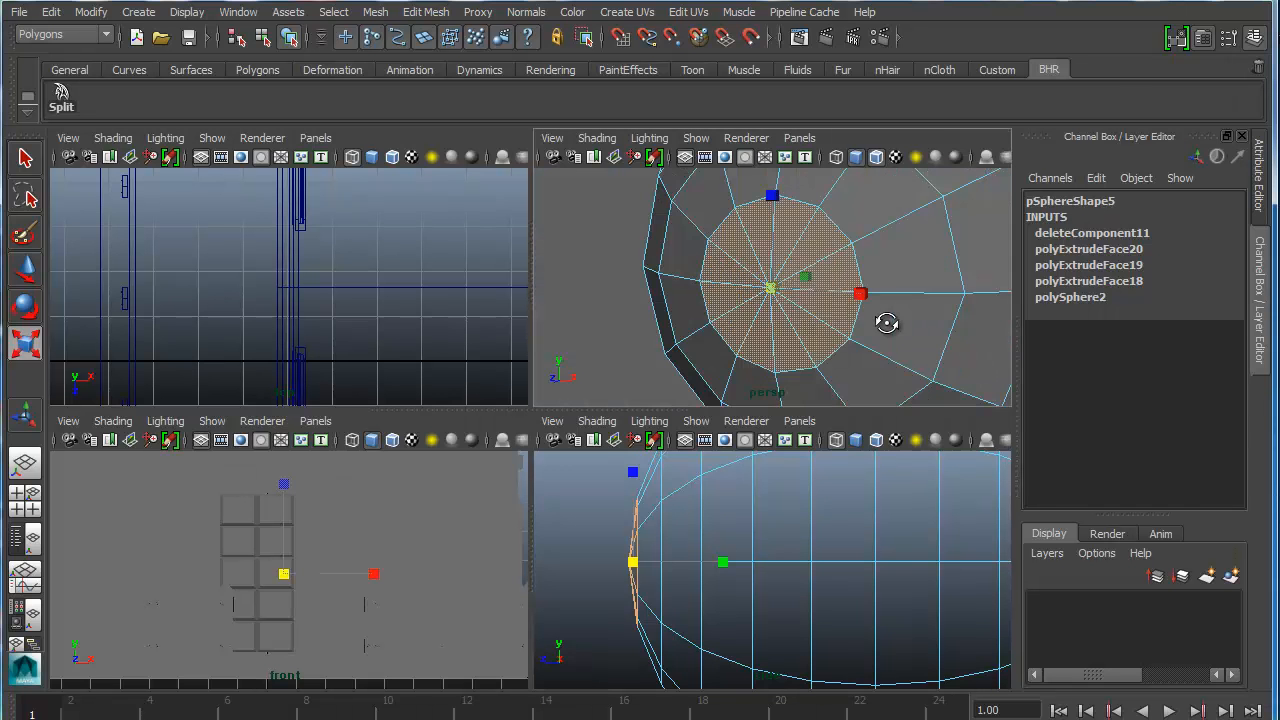
pyautogui.keyDown('alt'); pyautogui.moveTo(730, 293); pyautogui.dragTo(630, 293, button='right'); pyautogui.keyUp('alt')
pyautogui.keyDown('alt'); pyautogui.moveTo(710, 294); pyautogui.dragTo(817, 286); pyautogui.keyUp('alt')
pyautogui.keyDown('alt'); pyautogui.moveTo(725, 289); pyautogui.dragTo(806, 293, button='right'); pyautogui.keyUp('alt')
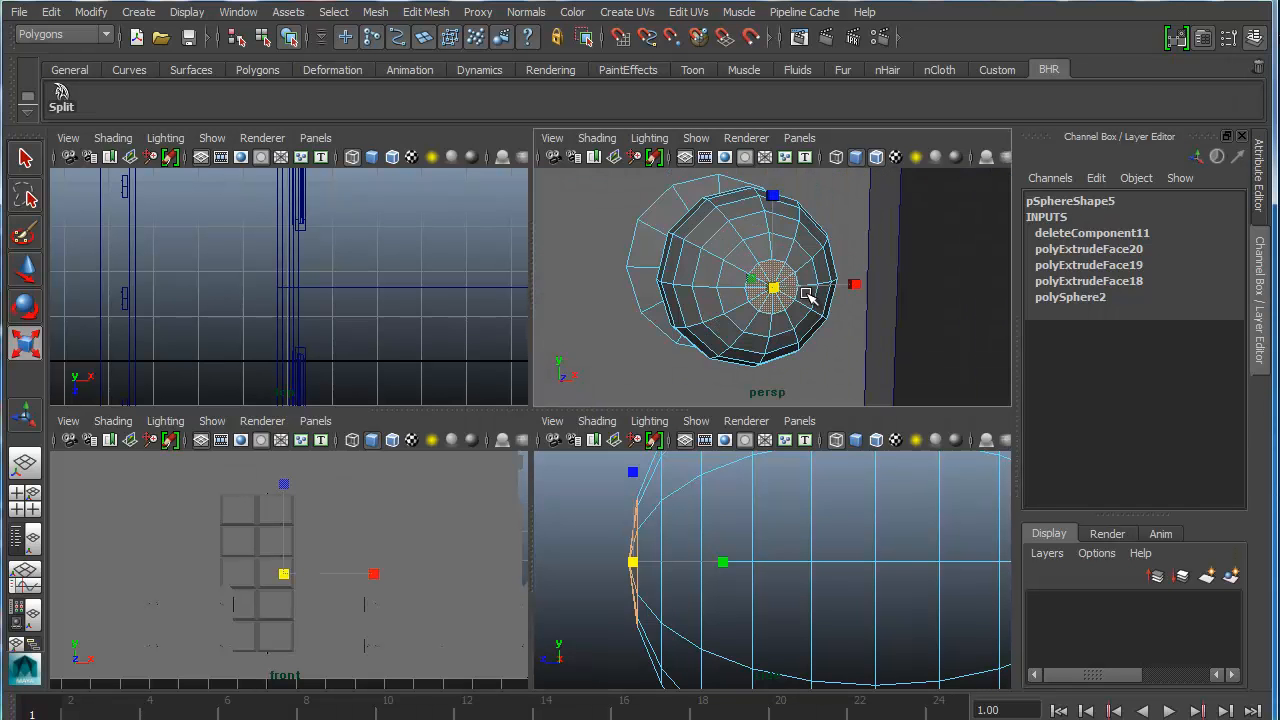
pyautogui.press('space')
pyautogui.keyDown('alt'); pyautogui.moveTo(468, 428); pyautogui.dragTo(479, 431); pyautogui.keyUp('alt')
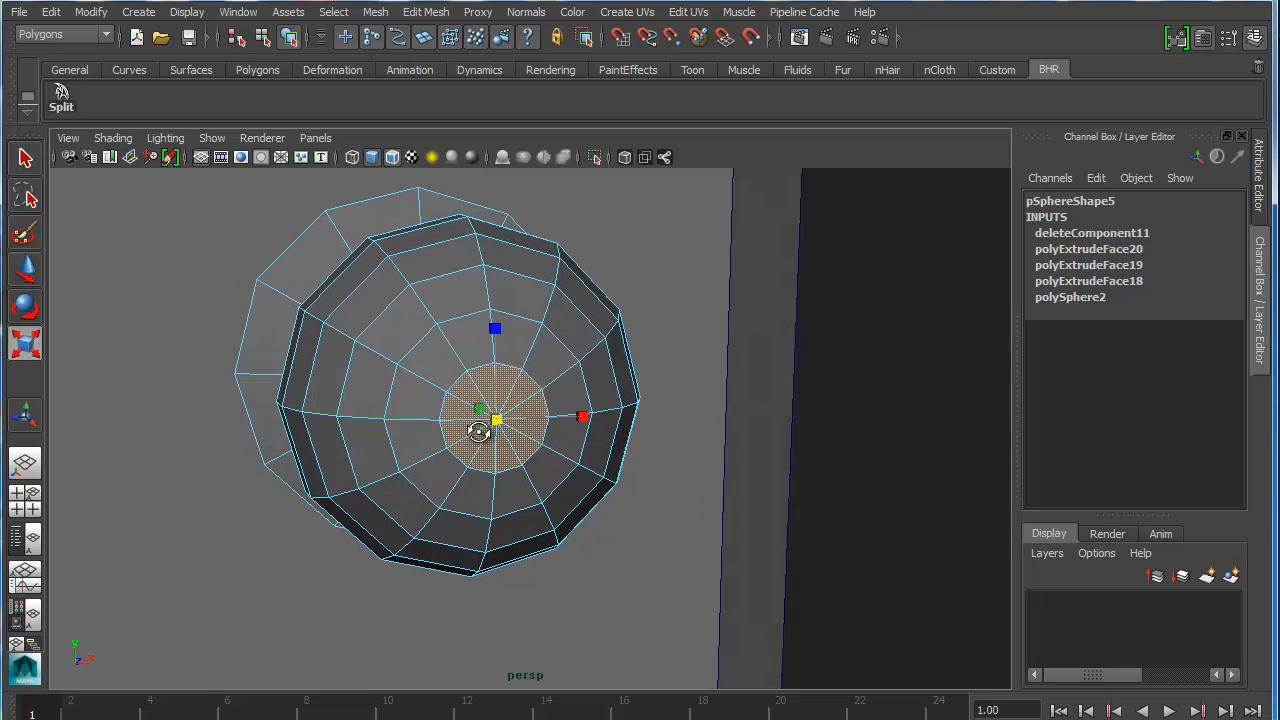
# Step: Extrude the selected ring of tip faces on the doorknob, and return the knob to object mode
pyautogui.click(420, 12)
pyautogui.click(452, 82)
pyautogui.keyDown('alt'); pyautogui.moveTo(552, 447); pyautogui.dragTo(674, 451); pyautogui.keyUp('alt')
pyautogui.click(637, 280)
pyautogui.keyDown('alt'); pyautogui.moveTo(551, 440); pyautogui.dragTo(541, 412); pyautogui.keyUp('alt')
pyautogui.click(564, 403)
pyautogui.moveTo(549, 292); pyautogui.dragTo(615, 261, button='right')
pyautogui.rightClick(538, 285)
pyautogui.moveTo(538, 284); pyautogui.dragTo(608, 262, button='right')
pyautogui.keyDown('alt'); pyautogui.moveTo(583, 415); pyautogui.dragTo(517, 423, button='right'); pyautogui.keyUp('alt')
pyautogui.keyDown('alt'); pyautogui.moveTo(517, 423); pyautogui.dragTo(609, 437); pyautogui.keyUp('alt')
pyautogui.keyDown('alt'); pyautogui.moveTo(425, 452); pyautogui.dragTo(537, 428); pyautogui.keyUp('alt')
pyautogui.press('w')
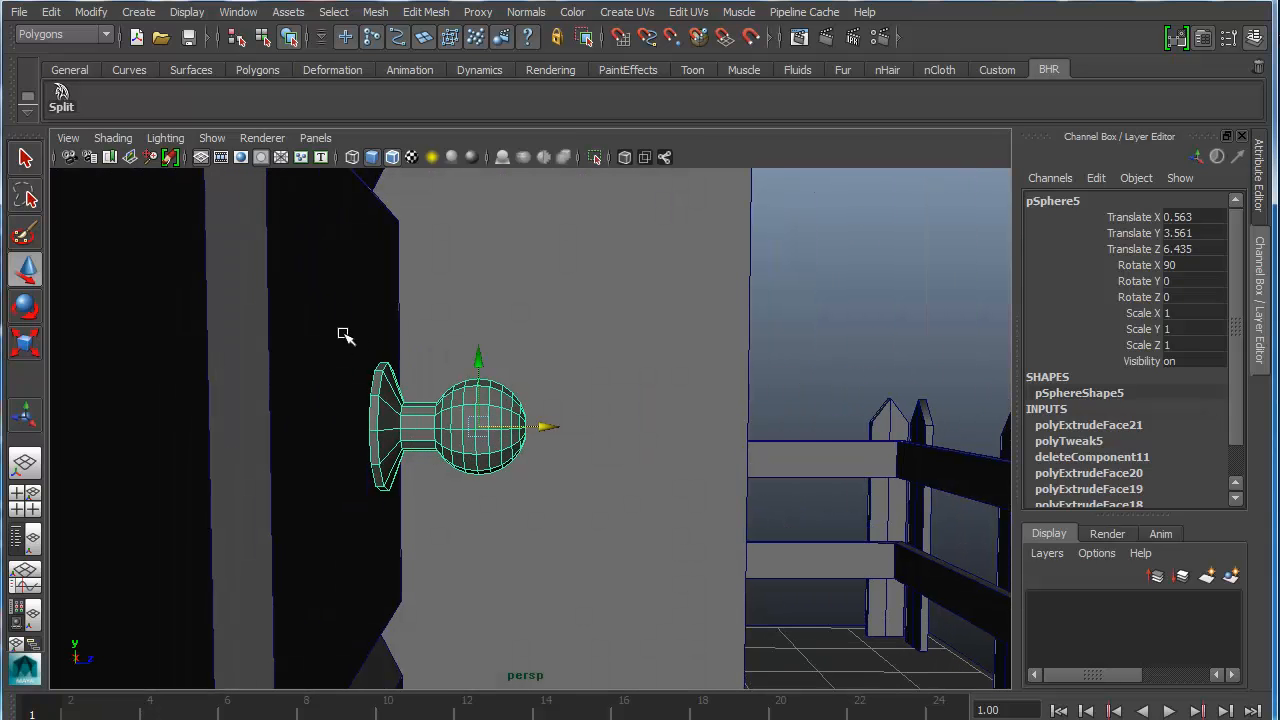
# Step: Parent the doorknob to the panelled front door
pyautogui.click(345, 335)
pyautogui.press('f')
pyautogui.click(50, 12)
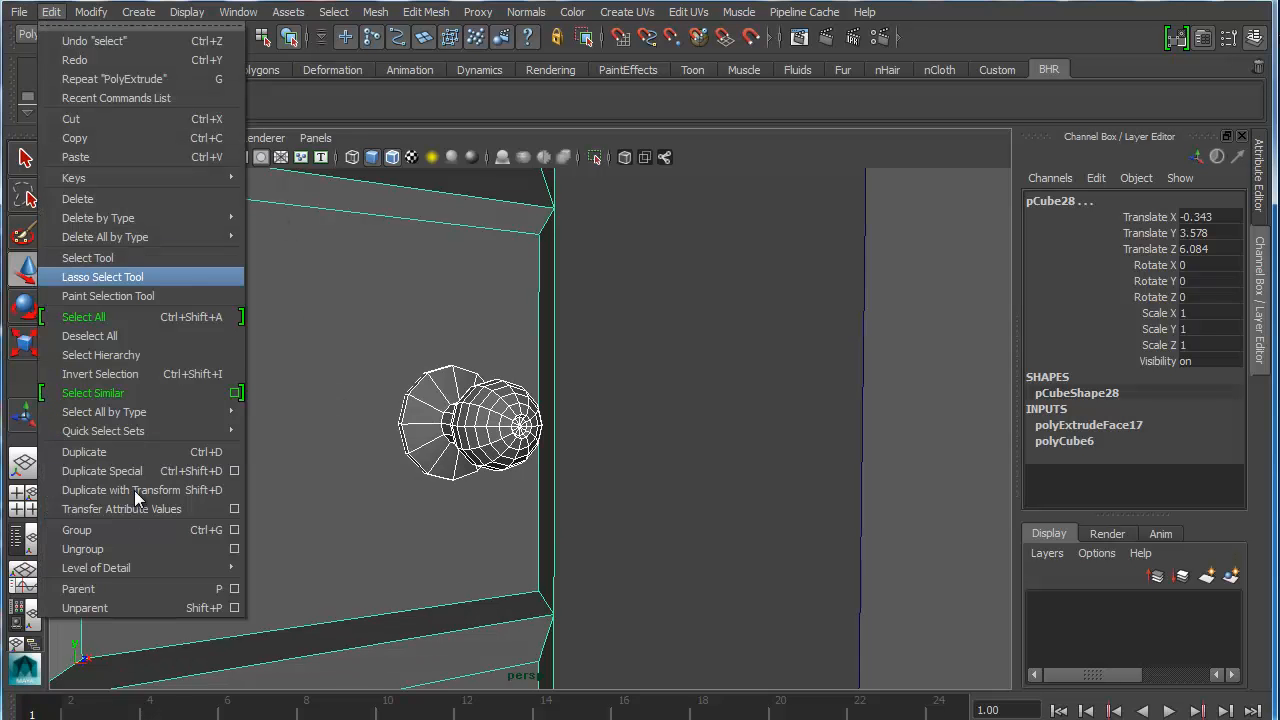
pyautogui.click(134, 583)
pyautogui.keyDown('alt'); pyautogui.moveTo(393, 363); pyautogui.dragTo(360, 414); pyautogui.keyUp('alt')
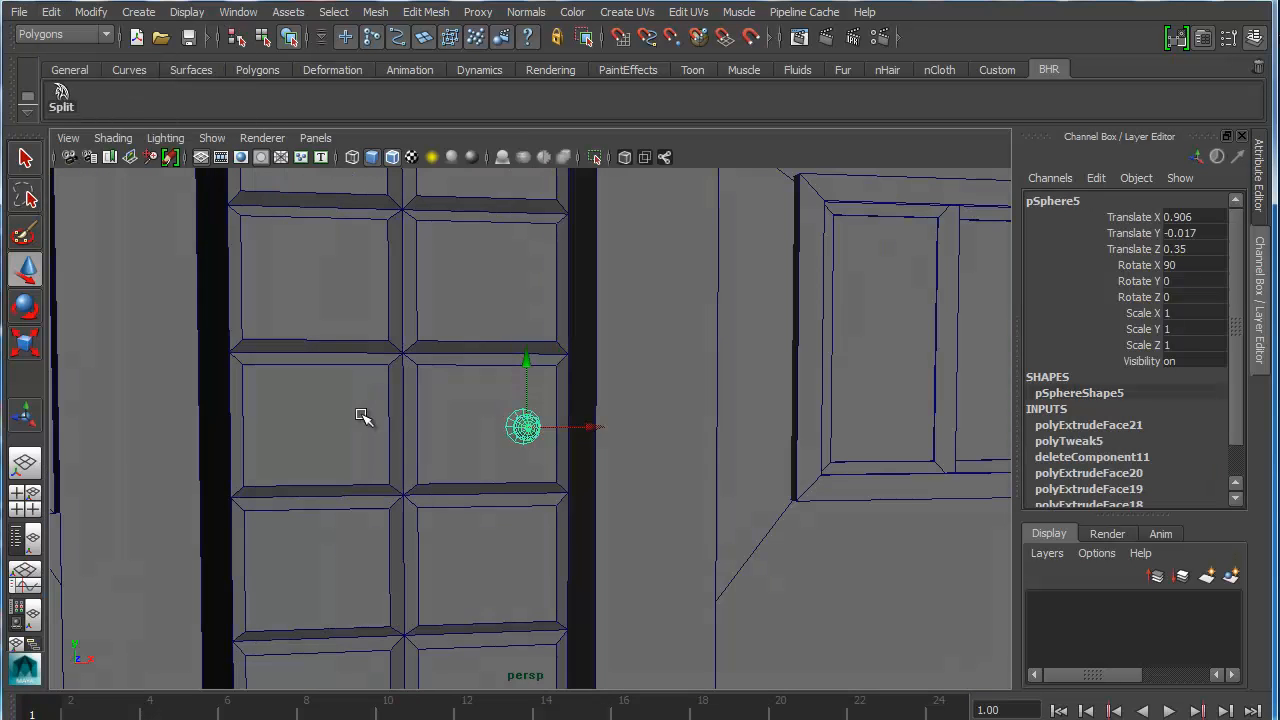
# Step: Parent the front door, together with its knob, to the house body
pyautogui.click(360, 414)
pyautogui.keyDown('alt'); pyautogui.moveTo(426, 437); pyautogui.dragTo(453, 437); pyautogui.keyUp('alt')
pyautogui.keyDown('alt'); pyautogui.moveTo(453, 437); pyautogui.dragTo(410, 375, button='right'); pyautogui.keyUp('alt')
pyautogui.keyDown('alt'); pyautogui.moveTo(410, 375); pyautogui.dragTo(535, 468, button='middle'); pyautogui.keyUp('alt')
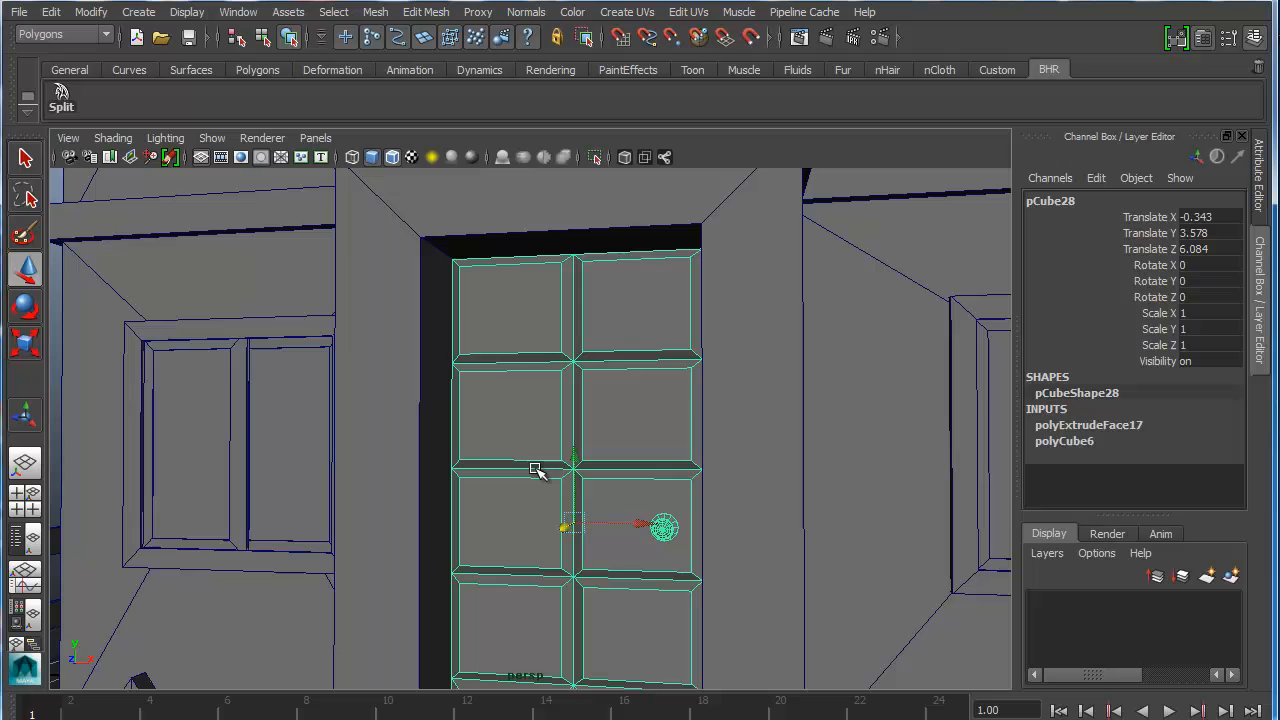
pyautogui.click(390, 406)
pyautogui.click(50, 12)
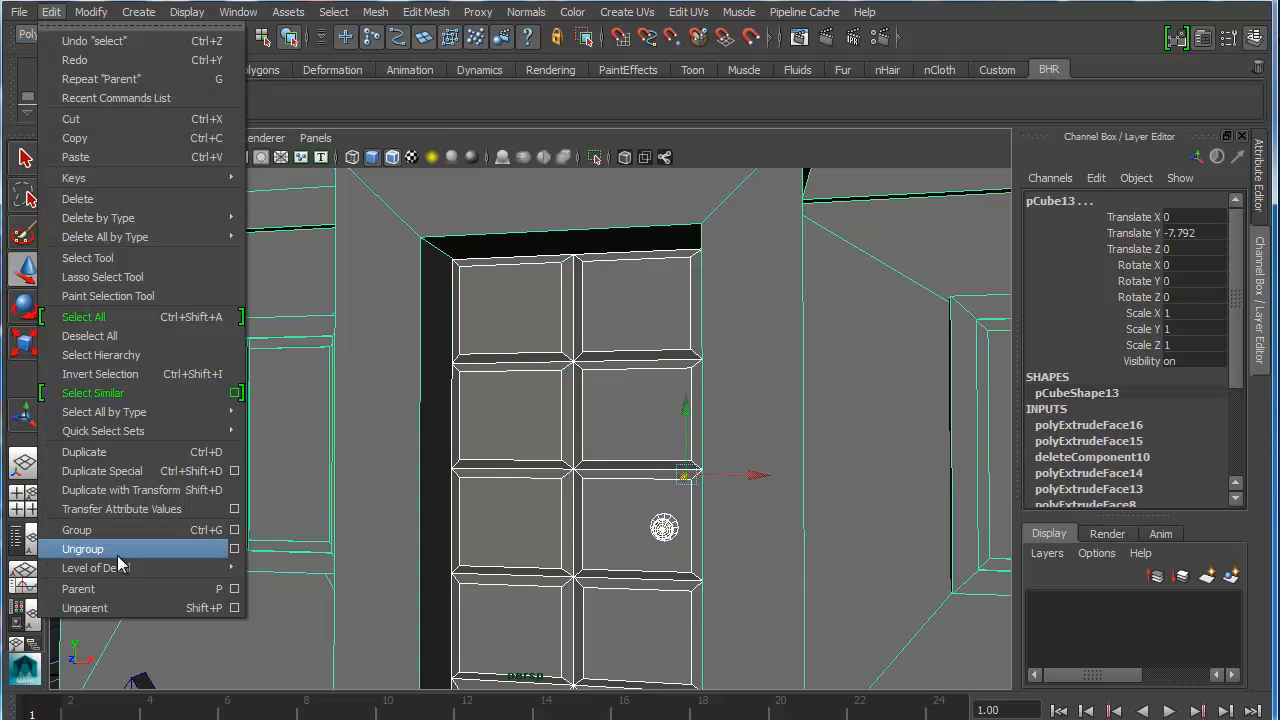
pyautogui.click(120, 592)
# Step: Switch the house to vertex mode and select the two vertices midway along the roof's left eave edge
pyautogui.scroll(-10, 650, 485)
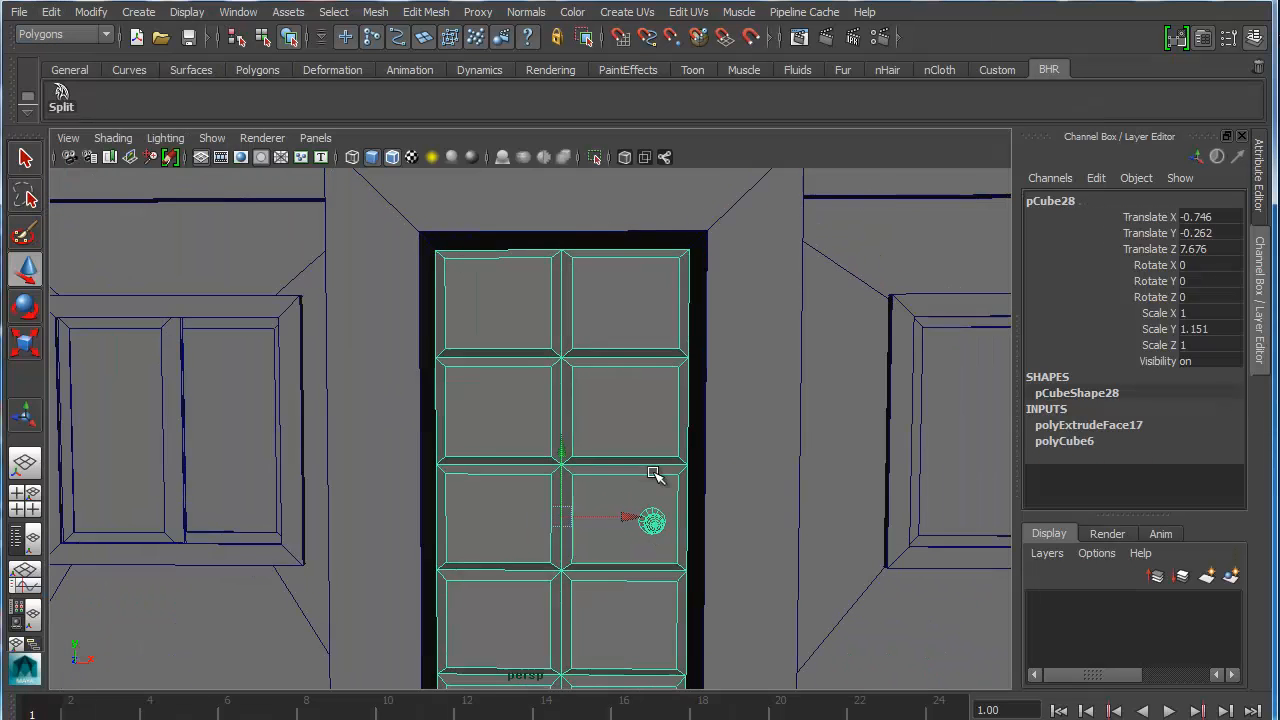
pyautogui.moveTo(646, 480)
pyautogui.keyDown('alt'); pyautogui.mouseDown()
pyautogui.moveTo(580, 482)
pyautogui.moveTo(689, 506)
pyautogui.moveTo(646, 483)
pyautogui.moveTo(651, 466)
pyautogui.mouseUp(); pyautogui.keyUp('alt')
pyautogui.scroll(-4, 651, 466)
pyautogui.keyDown('alt'); pyautogui.moveTo(651, 466); pyautogui.dragTo(645, 541, button='middle'); pyautogui.keyUp('alt')
pyautogui.keyDown('alt'); pyautogui.moveTo(669, 427); pyautogui.dragTo(760, 440); pyautogui.keyUp('alt')
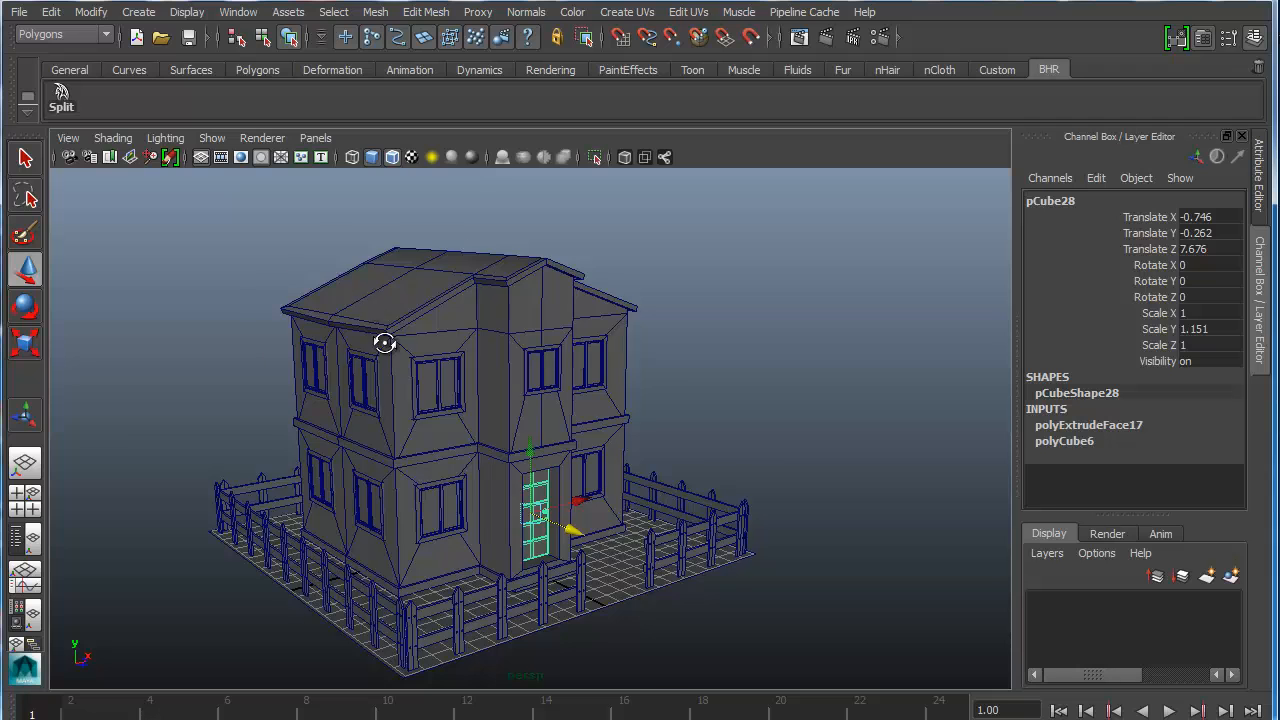
pyautogui.keyDown('alt'); pyautogui.moveTo(385, 343); pyautogui.dragTo(380, 370); pyautogui.keyUp('alt')
pyautogui.keyDown('alt'); pyautogui.moveTo(321, 360); pyautogui.dragTo(414, 369, button='right'); pyautogui.keyUp('alt')
pyautogui.keyDown('alt'); pyautogui.moveTo(414, 369); pyautogui.dragTo(500, 460, button='middle'); pyautogui.keyUp('alt')
pyautogui.keyDown('alt'); pyautogui.moveTo(500, 460); pyautogui.dragTo(560, 438); pyautogui.keyUp('alt')
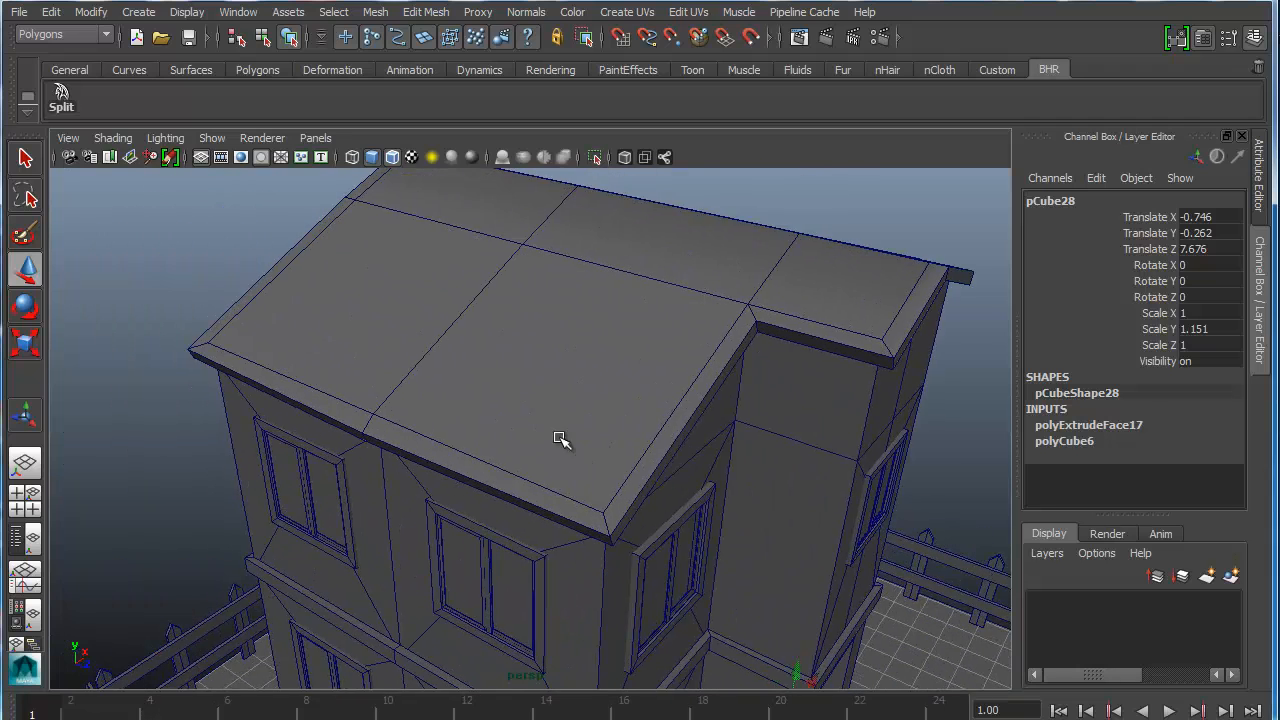
pyautogui.click(492, 378)
pyautogui.moveTo(449, 363); pyautogui.dragTo(366, 428, button='right')
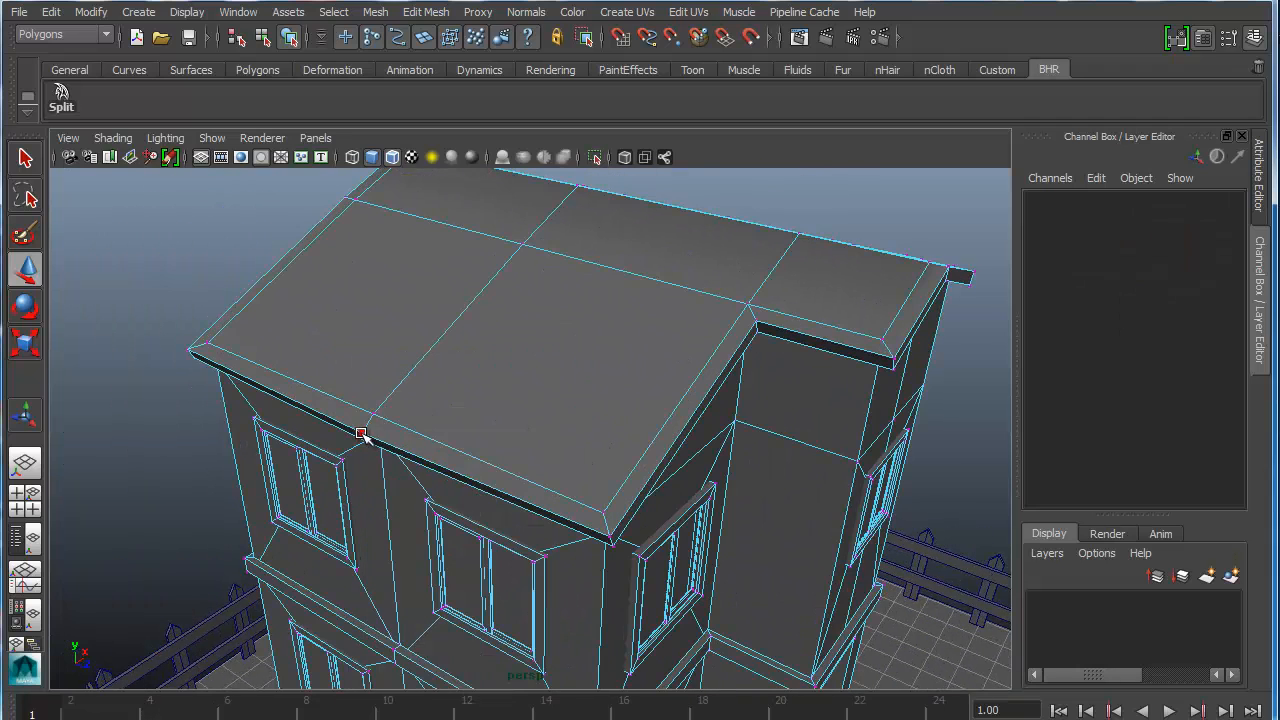
pyautogui.click(361, 433)
pyautogui.scroll(5, 370, 445)
pyautogui.press('q')
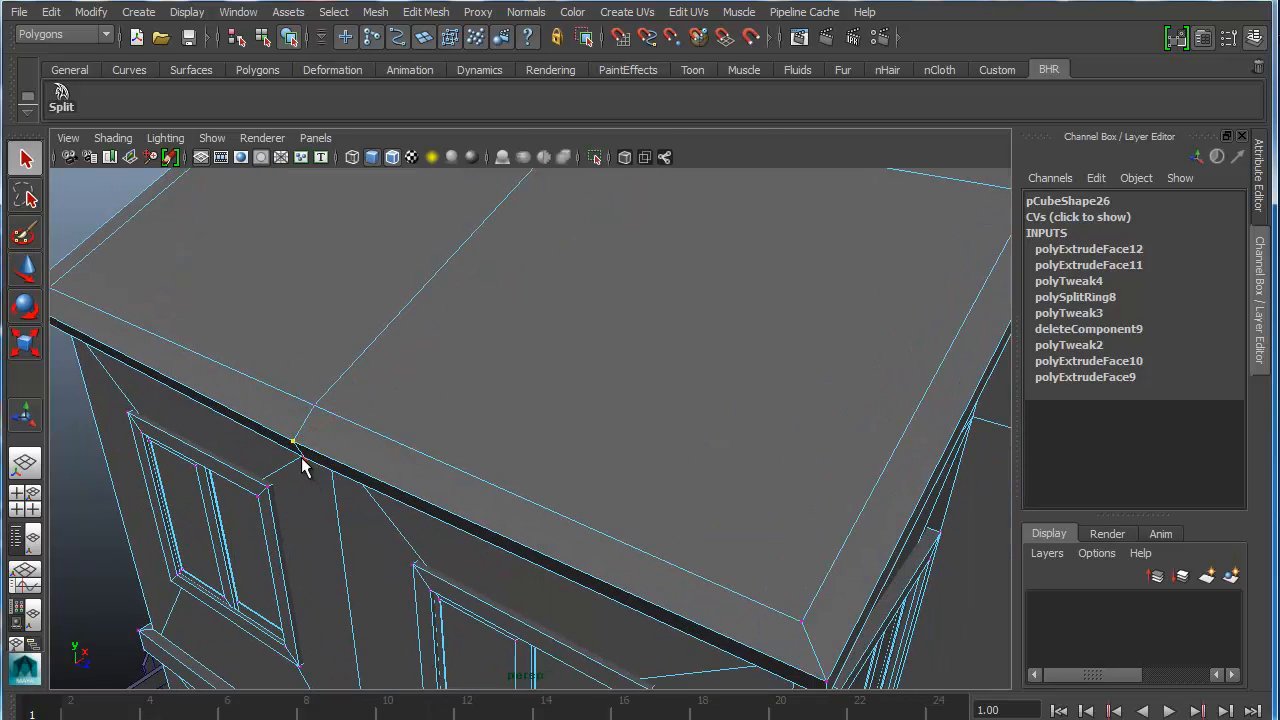
# Step: Nudge the selected eave vertices along X in the top view and vertically in the perspective view
pyautogui.press('space')
pyautogui.press('space')
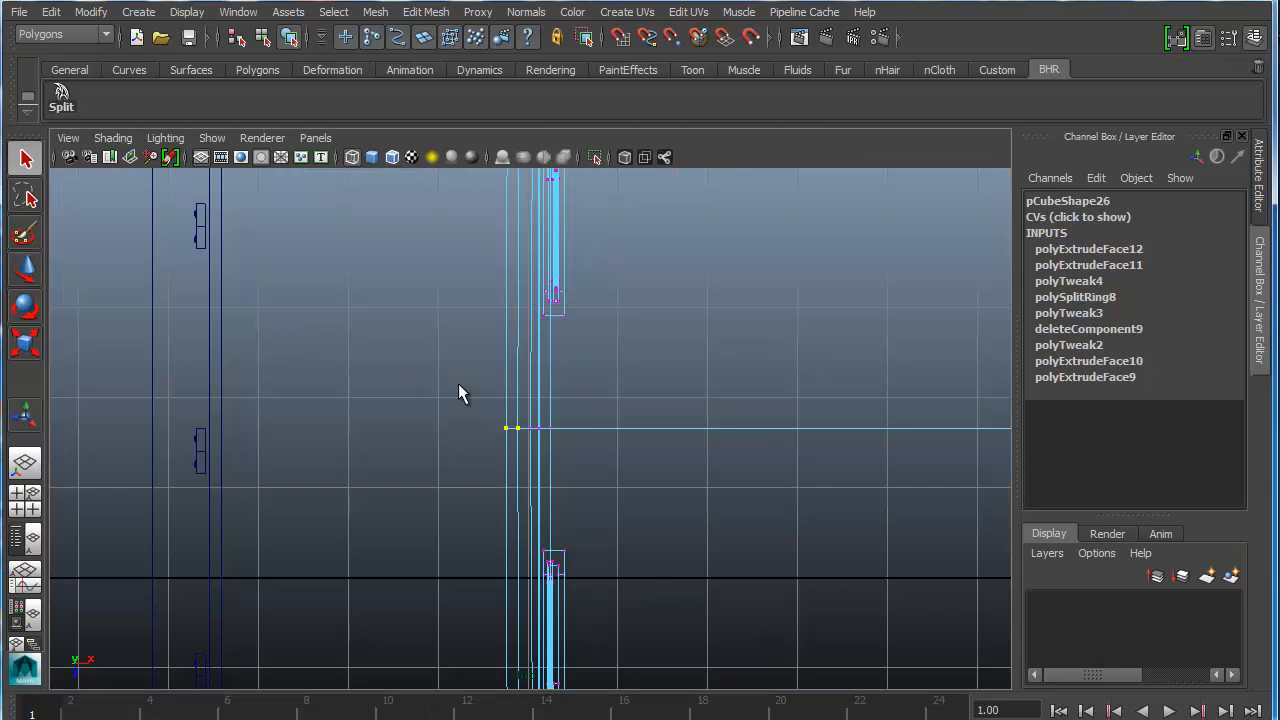
pyautogui.scroll(1, 458, 393)
pyautogui.press('w')
pyautogui.moveTo(580, 430); pyautogui.dragTo(579, 430)
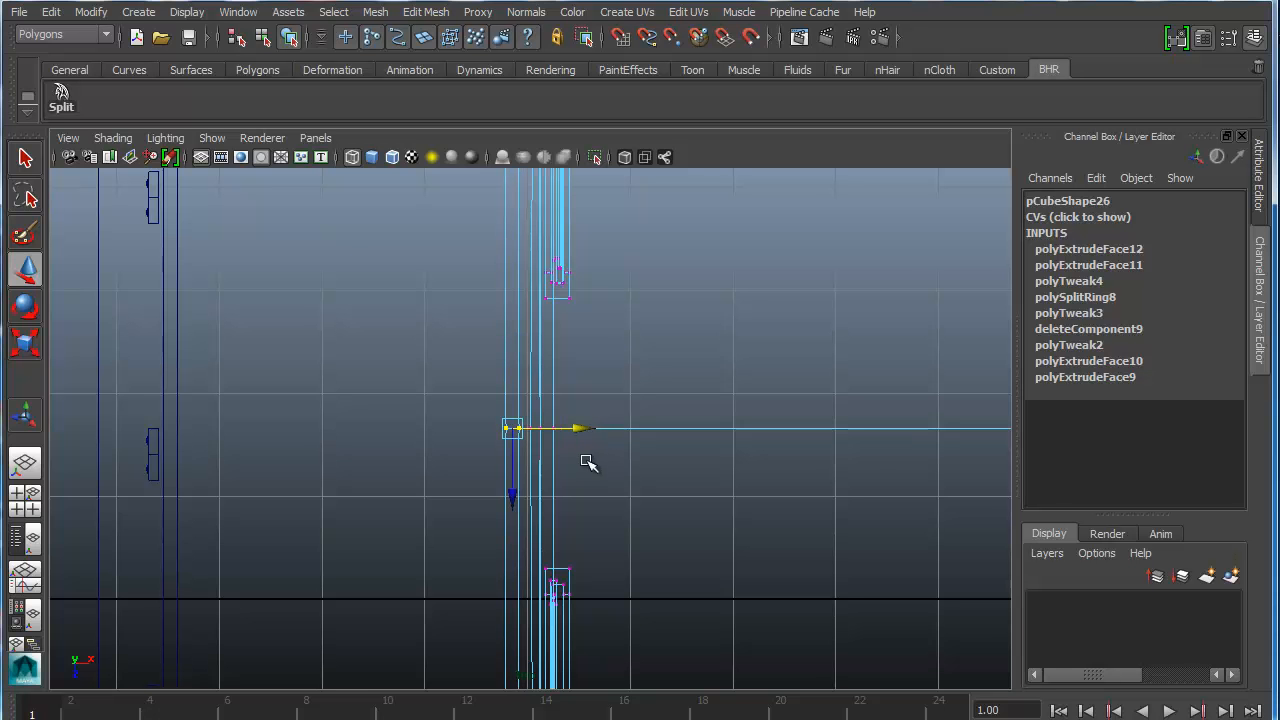
pyautogui.press('space')
pyautogui.keyDown('alt'); pyautogui.moveTo(674, 323); pyautogui.dragTo(808, 357); pyautogui.keyUp('alt')
pyautogui.press('space')
pyautogui.keyDown('alt'); pyautogui.moveTo(651, 423); pyautogui.dragTo(825, 347); pyautogui.keyUp('alt')
pyautogui.moveTo(680, 286); pyautogui.dragTo(680, 280)
pyautogui.keyDown('alt'); pyautogui.moveTo(695, 347); pyautogui.dragTo(634, 420); pyautogui.keyUp('alt')
pyautogui.press('space')
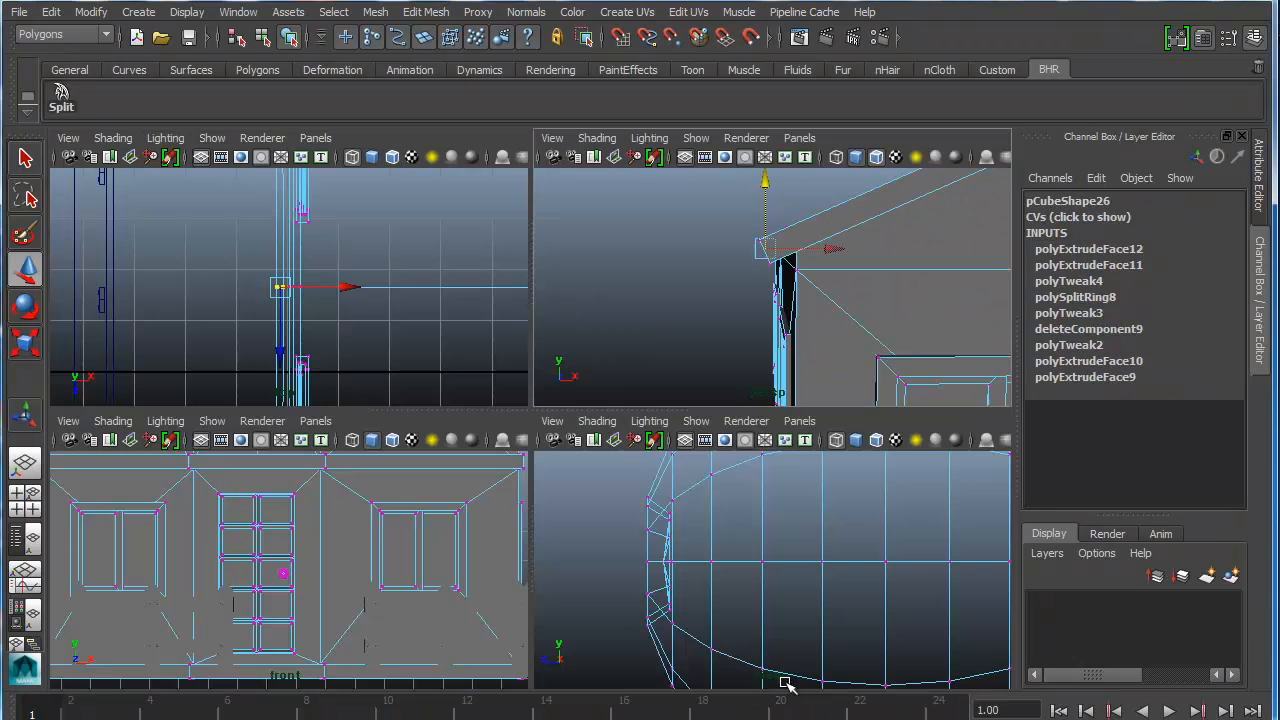
# Step: Move the left eave's middle vertices in the front view until they line up with the end of the roof slope
pyautogui.press('space')
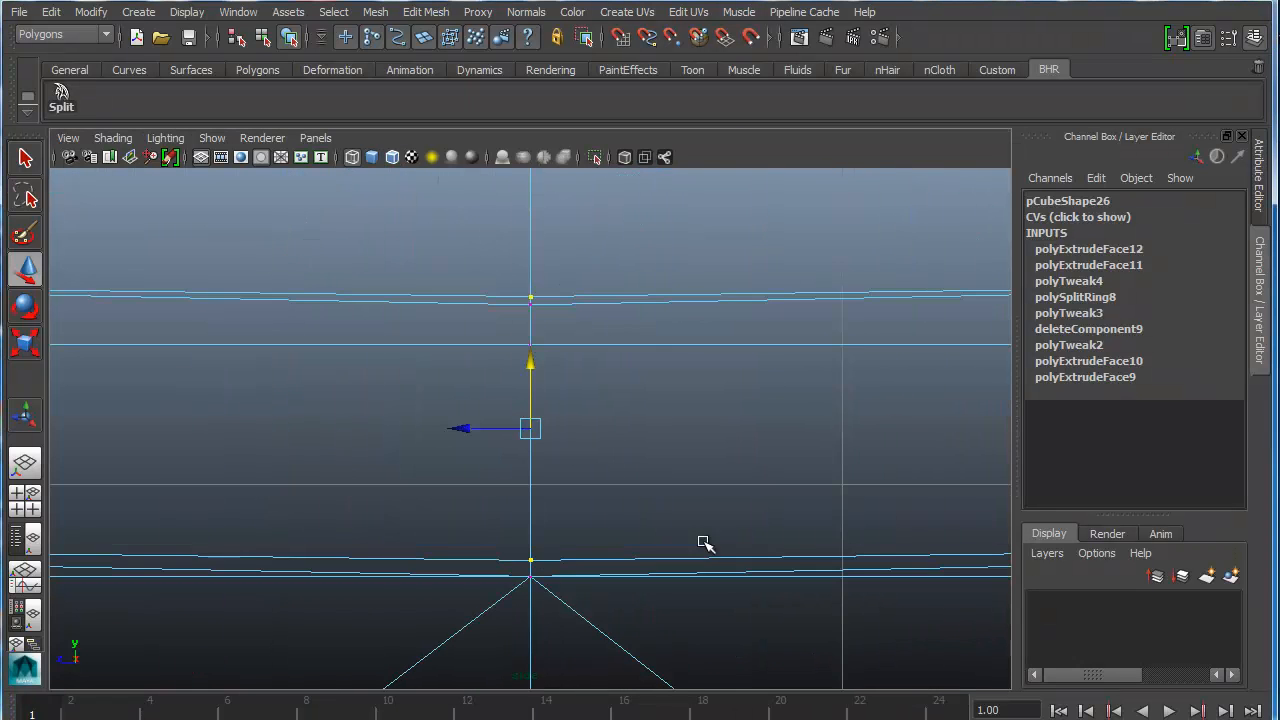
pyautogui.scroll(-5, 600, 490)
pyautogui.press('space')
pyautogui.press('space')
pyautogui.press('space')
pyautogui.press('space')
pyautogui.press('f')
pyautogui.moveTo(532, 443); pyautogui.dragTo(522, 372)
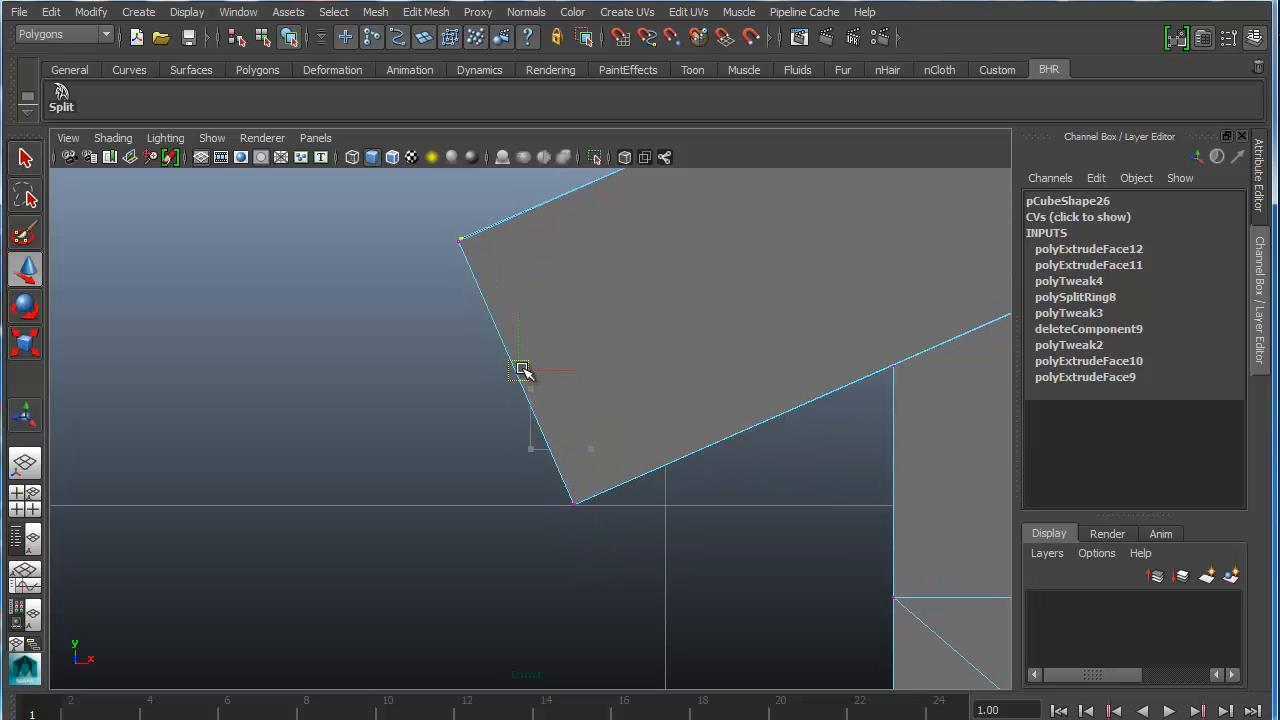
# Step: Align the right eave's middle vertices with the end of the roof slope in the front view
pyautogui.scroll(-12, 620, 455)
pyautogui.keyDown('alt'); pyautogui.moveTo(700, 491); pyautogui.dragTo(397, 477, button='middle'); pyautogui.keyUp('alt')
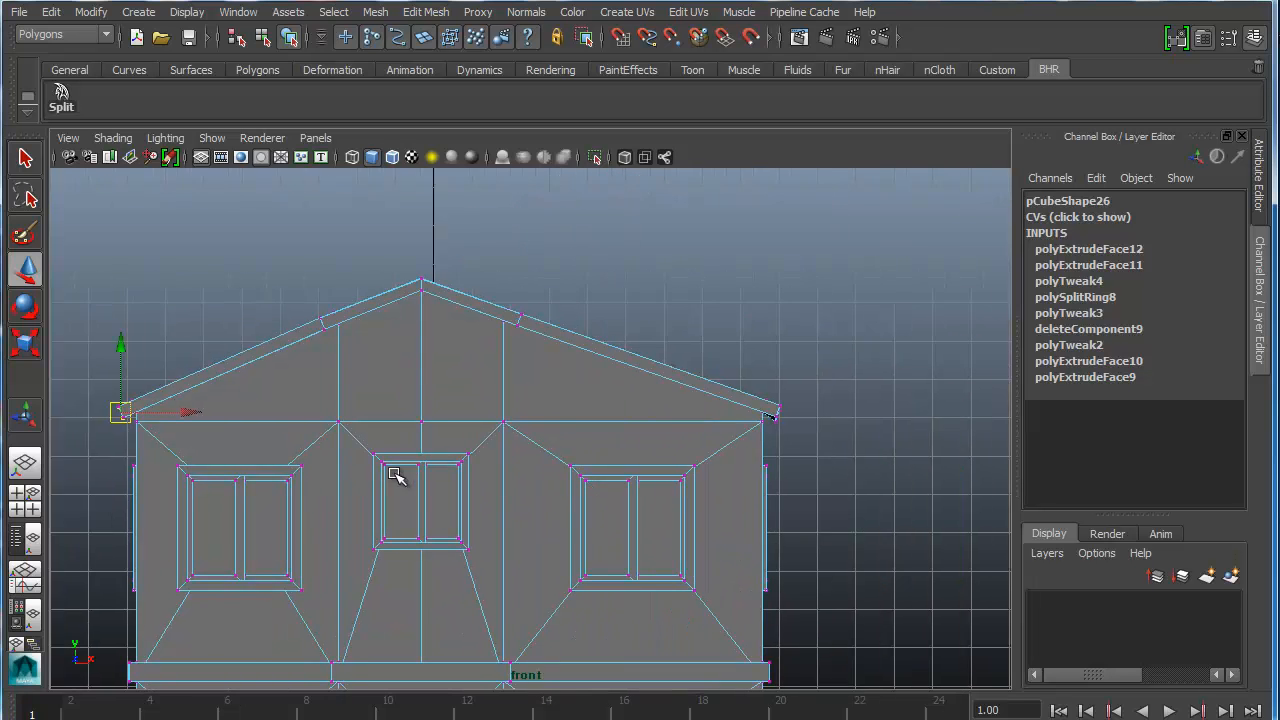
pyautogui.scroll(4, 890, 436)
pyautogui.keyDown('alt'); pyautogui.moveTo(905, 436); pyautogui.dragTo(534, 455, button='middle'); pyautogui.keyUp('alt')
pyautogui.scroll(9, 528, 455)
pyautogui.keyDown('alt'); pyautogui.moveTo(305, 430); pyautogui.dragTo(460, 519, button='middle'); pyautogui.keyUp('alt')
pyautogui.moveTo(325, 360)
pyautogui.mouseDown(button='middle')
pyautogui.moveTo(309, 400)
pyautogui.moveTo(310, 375)
pyautogui.mouseUp(button='middle')
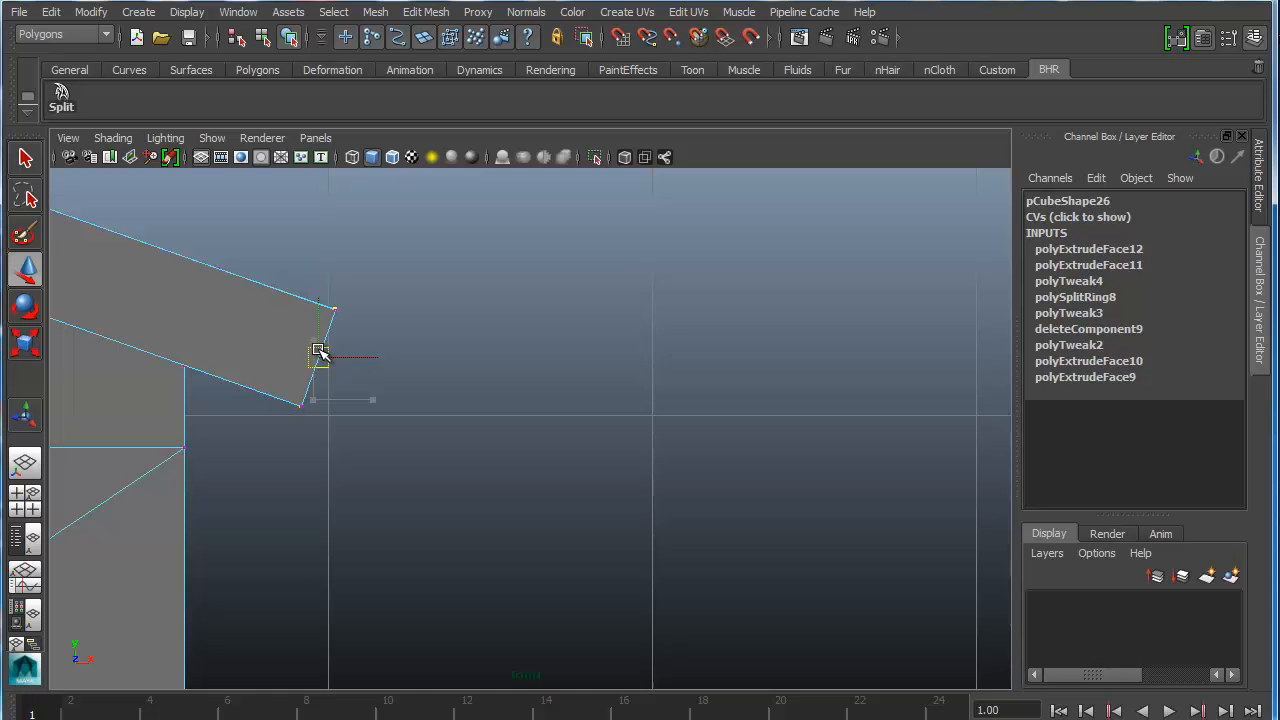
pyautogui.scroll(-3, 385, 438)
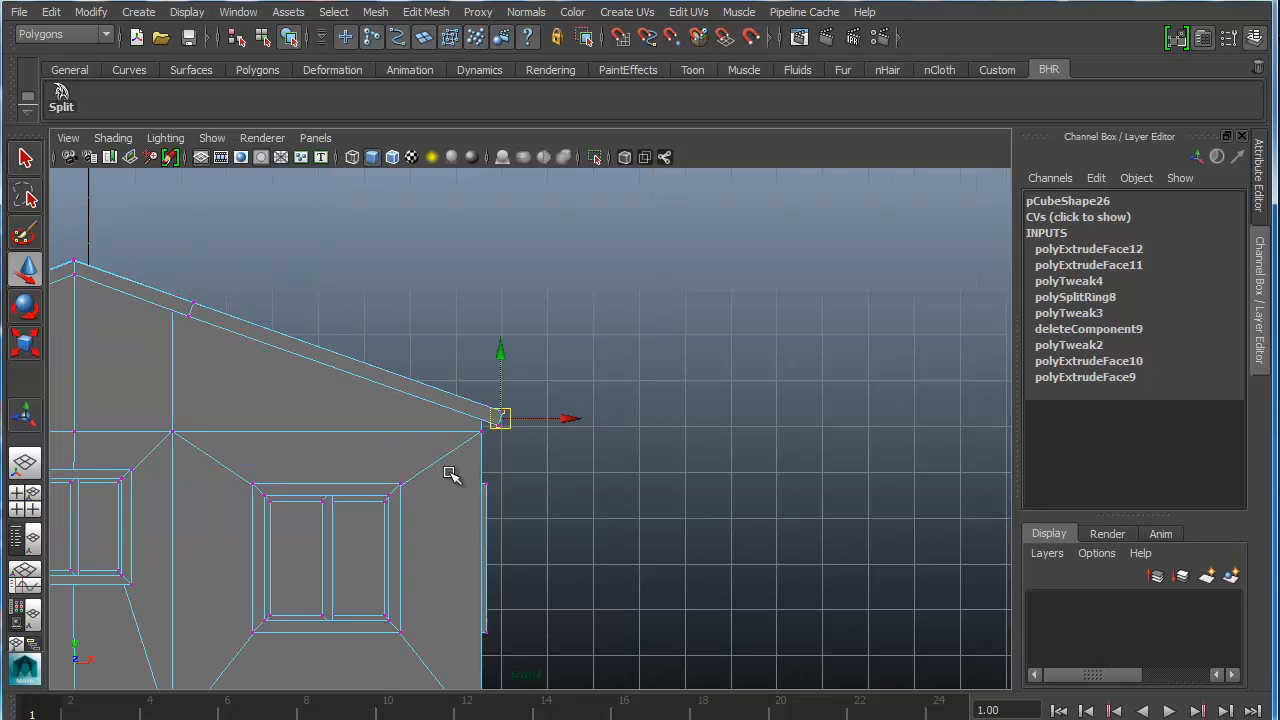
# Step: Return the house to object mode in the perspective view and select the ground plane
pyautogui.press('space')
pyautogui.keyDown('alt'); pyautogui.moveTo(677, 304); pyautogui.dragTo(803, 340); pyautogui.keyUp('alt')
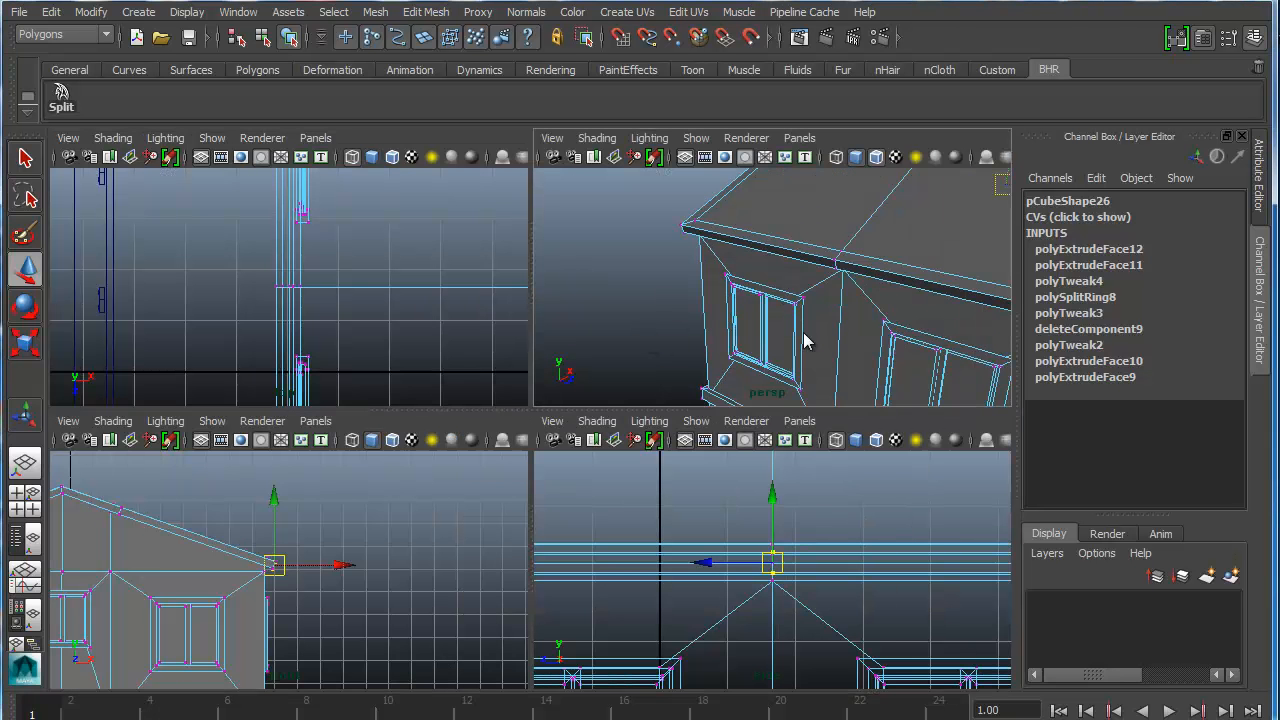
pyautogui.press('space')
pyautogui.keyDown('alt'); pyautogui.moveTo(746, 323); pyautogui.dragTo(511, 400, button='middle'); pyautogui.keyUp('alt')
pyautogui.keyDown('alt'); pyautogui.moveTo(511, 400); pyautogui.dragTo(645, 292); pyautogui.keyUp('alt')
pyautogui.scroll(-4, 645, 292)
pyautogui.keyDown('alt'); pyautogui.moveTo(777, 340); pyautogui.dragTo(612, 355); pyautogui.keyUp('alt')
pyautogui.keyDown('alt'); pyautogui.moveTo(612, 355); pyautogui.dragTo(500, 248, button='middle'); pyautogui.keyUp('alt')
pyautogui.keyDown('alt'); pyautogui.moveTo(500, 248); pyautogui.dragTo(766, 397); pyautogui.keyUp('alt')
pyautogui.moveTo(766, 397); pyautogui.dragTo(611, 426, button='right')
pyautogui.click(782, 413)
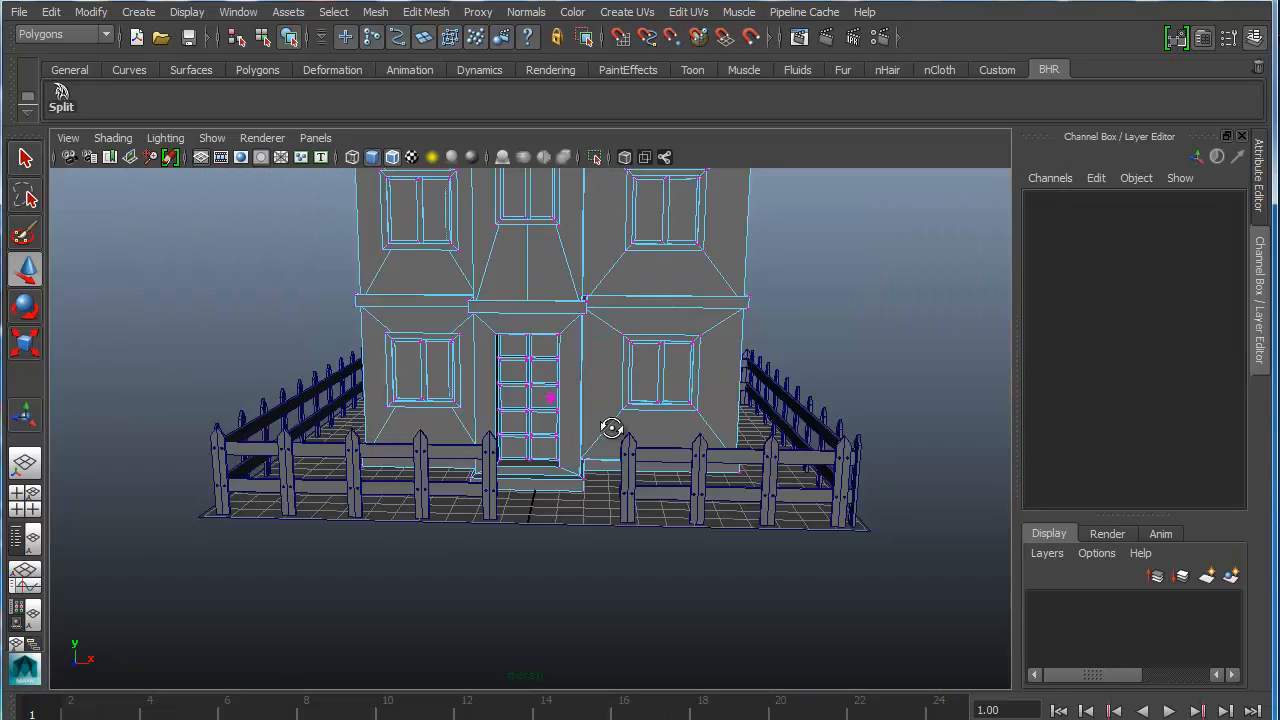
pyautogui.keyDown('alt'); pyautogui.moveTo(611, 426); pyautogui.dragTo(548, 432); pyautogui.keyUp('alt')
pyautogui.click(802, 430)
pyautogui.keyDown('alt'); pyautogui.moveTo(800, 426); pyautogui.dragTo(749, 455); pyautogui.keyUp('alt')
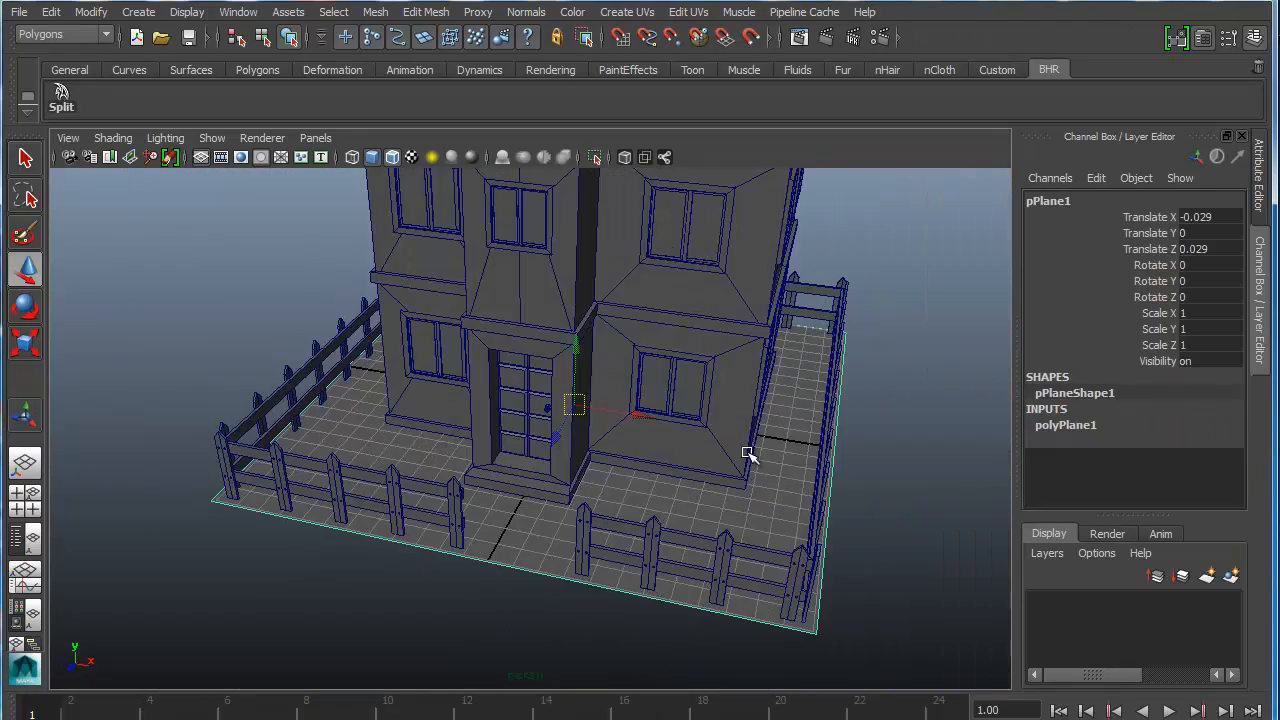
pyautogui.keyDown('alt'); pyautogui.moveTo(446, 464); pyautogui.dragTo(686, 523); pyautogui.keyUp('alt')
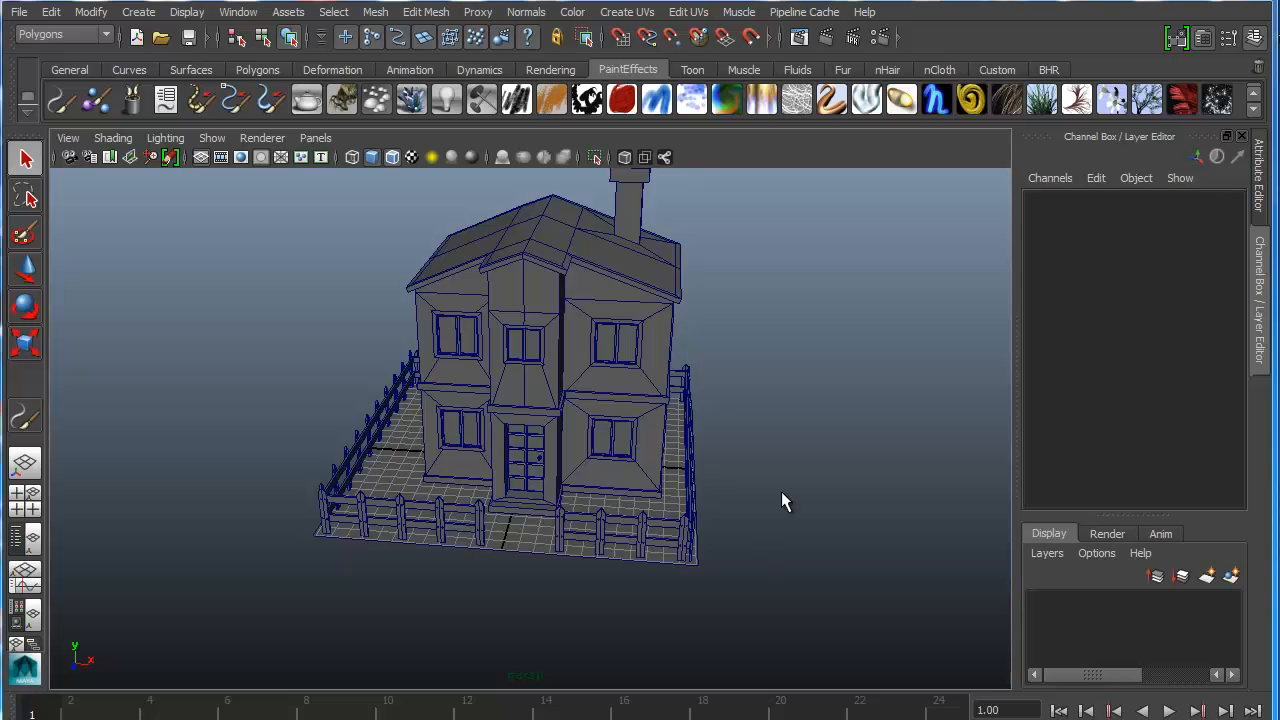
# Step: Choose the grass clump Paint Effects brush and frame the front yard for painting
pyautogui.keyDown('alt'); pyautogui.moveTo(713, 492); pyautogui.dragTo(549, 530); pyautogui.keyUp('alt')
pyautogui.keyDown('alt'); pyautogui.moveTo(559, 512); pyautogui.dragTo(628, 512, button='right'); pyautogui.keyUp('alt')
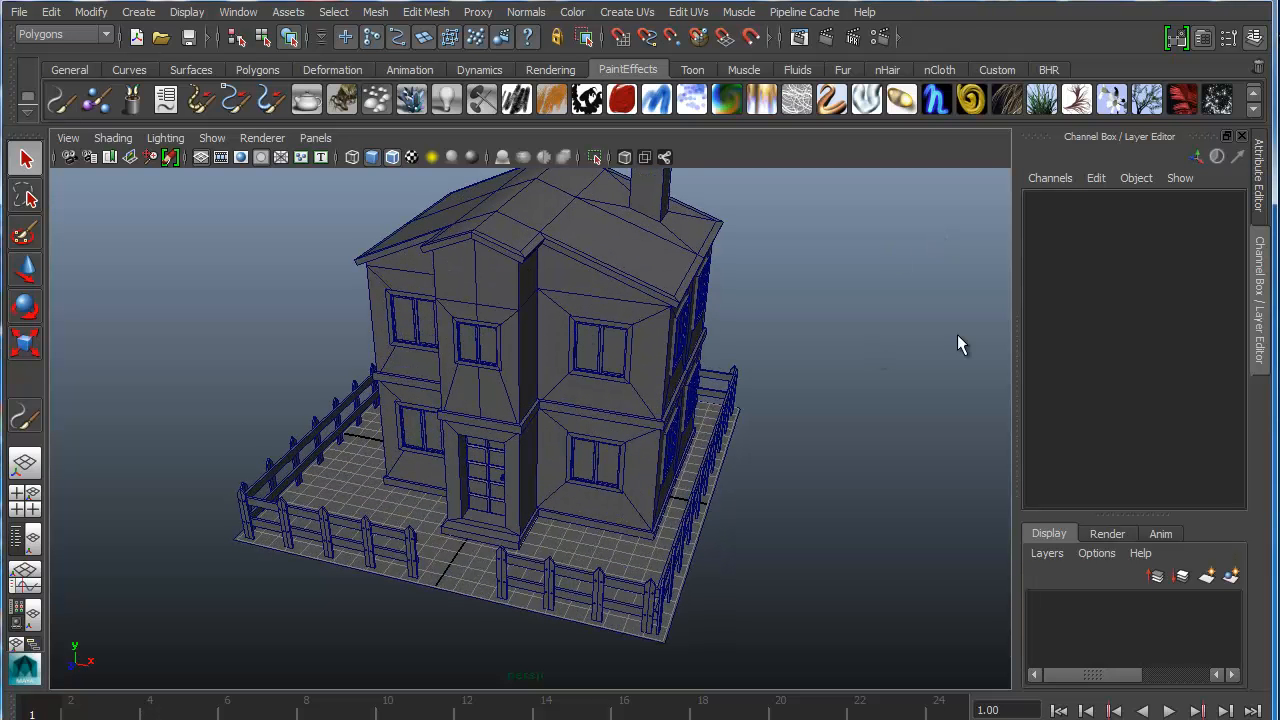
pyautogui.click(1043, 104)
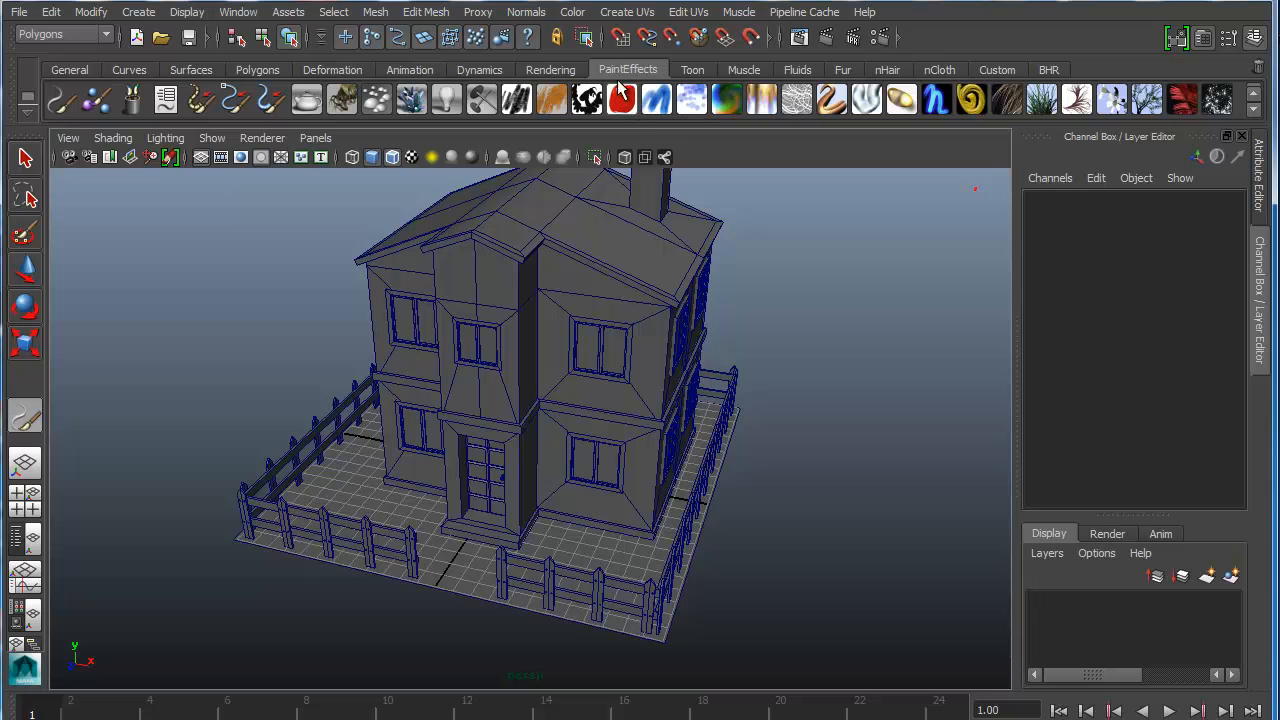
pyautogui.moveTo(363, 437)
pyautogui.keyDown('alt'); pyautogui.mouseDown()
pyautogui.moveTo(314, 483)
pyautogui.moveTo(374, 460)
pyautogui.mouseUp(); pyautogui.keyUp('alt')
pyautogui.keyDown('alt'); pyautogui.moveTo(374, 460); pyautogui.dragTo(481, 486, button='right'); pyautogui.keyUp('alt')
pyautogui.keyDown('alt'); pyautogui.moveTo(481, 486); pyautogui.dragTo(318, 494); pyautogui.keyUp('alt')
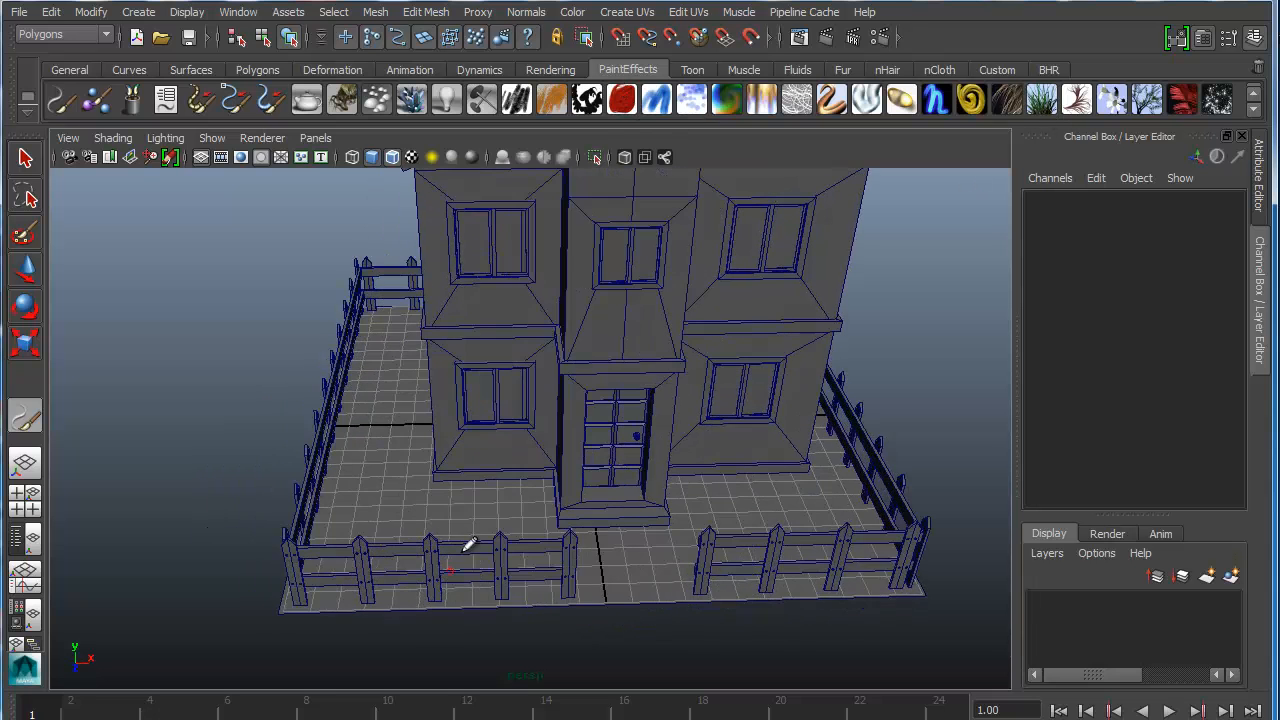
pyautogui.keyDown('alt'); pyautogui.moveTo(466, 543); pyautogui.dragTo(409, 511); pyautogui.keyUp('alt')
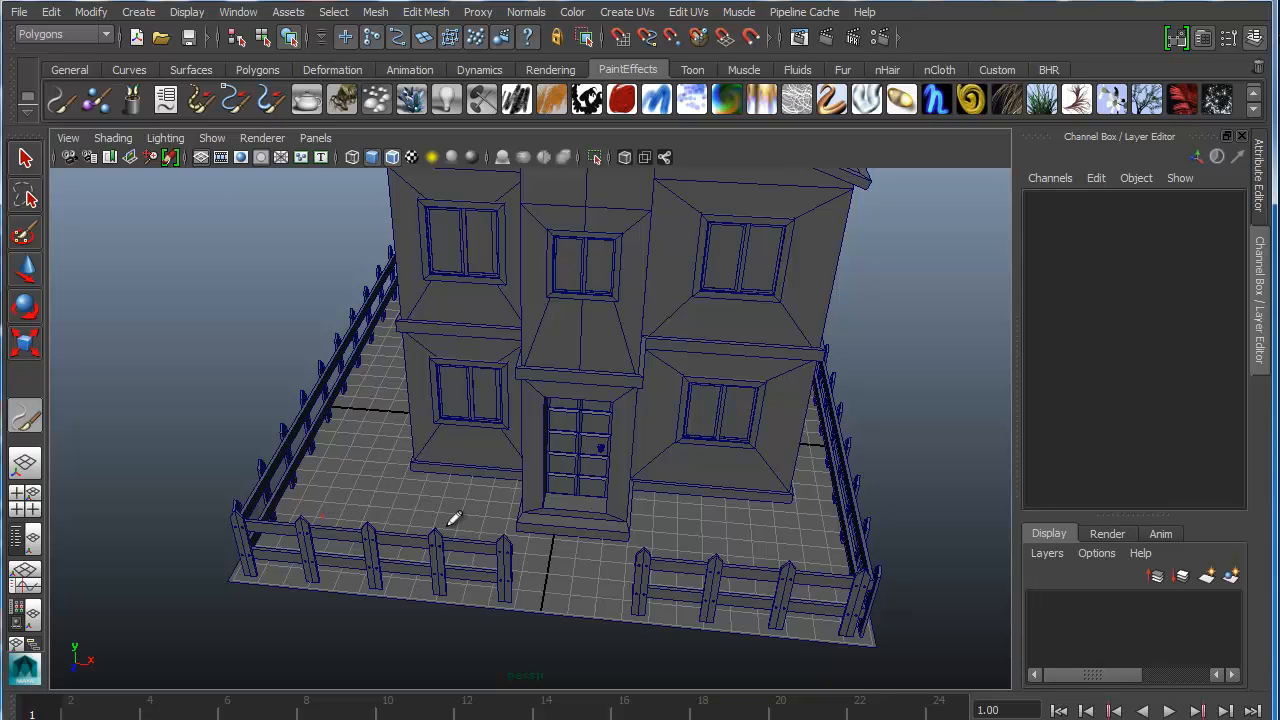
pyautogui.moveTo(454, 518); pyautogui.dragTo(386, 500)
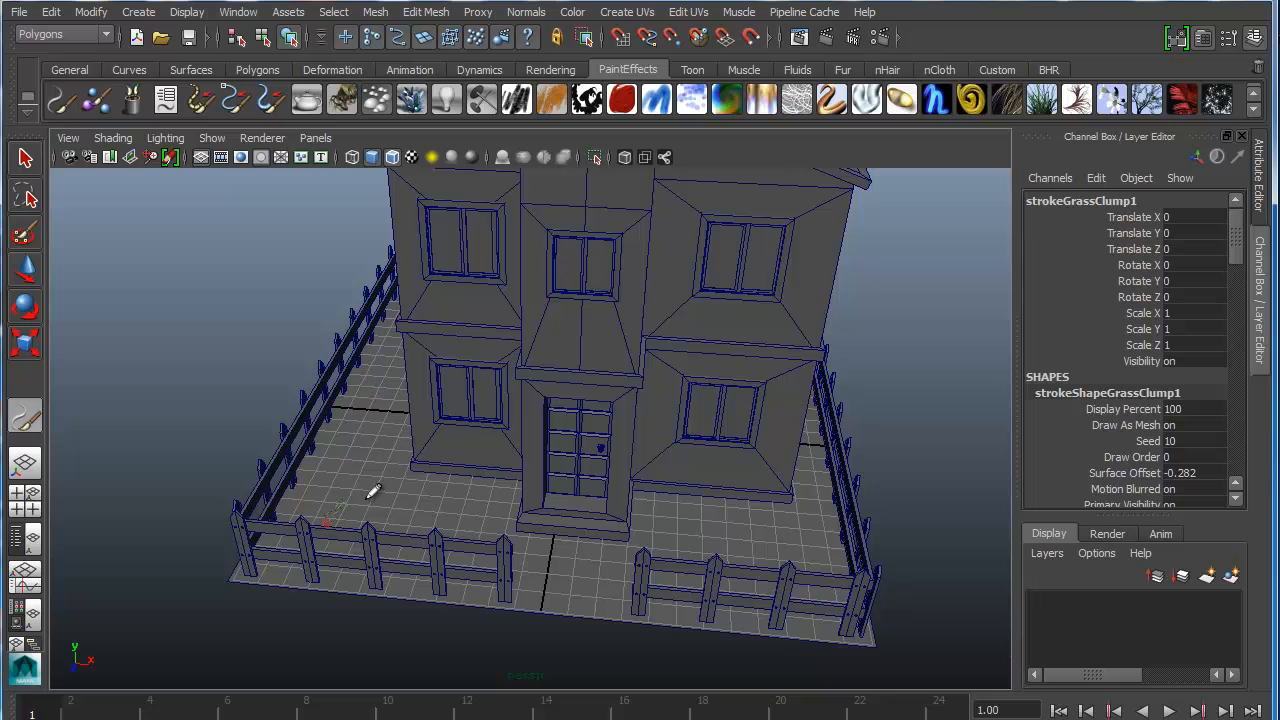
pyautogui.moveTo(492, 519); pyautogui.dragTo(537, 536)
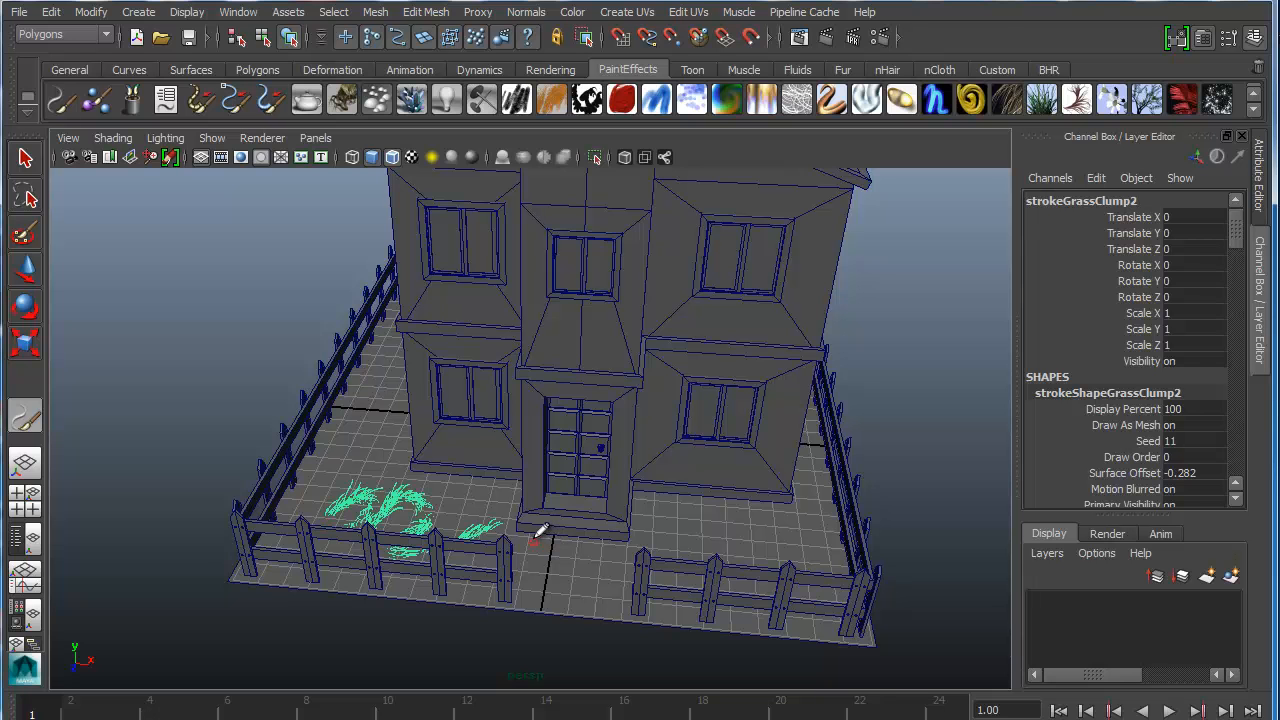
pyautogui.press('Delete')
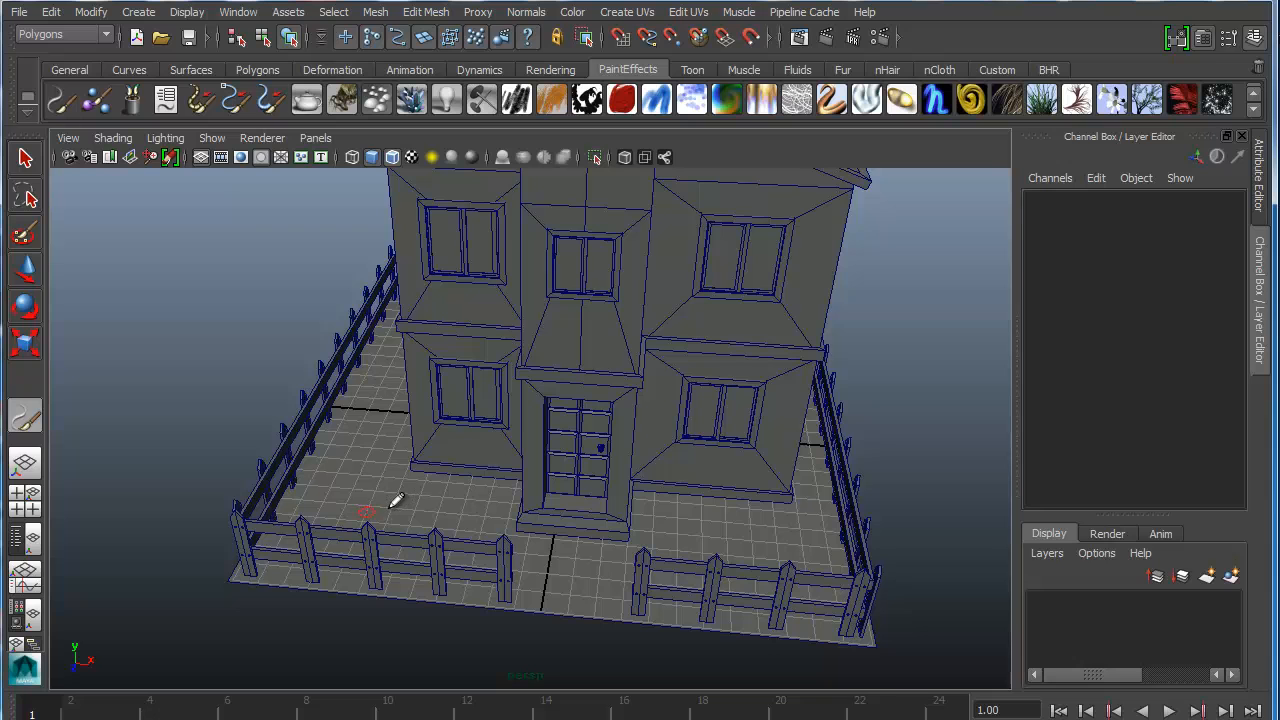
# Step: Paint grass clumps over the front yard left of the doorstep and along the house's left side
pyautogui.moveTo(297, 505); pyautogui.dragTo(314, 541)
pyautogui.moveTo(380, 483)
pyautogui.mouseDown()
pyautogui.moveTo(385, 555)
pyautogui.moveTo(438, 477)
pyautogui.moveTo(425, 566)
pyautogui.moveTo(478, 507)
pyautogui.moveTo(519, 498)
pyautogui.mouseUp()
pyautogui.moveTo(445, 560); pyautogui.dragTo(618, 606)
pyautogui.moveTo(507, 543)
pyautogui.keyDown('alt'); pyautogui.mouseDown()
pyautogui.moveTo(489, 480)
pyautogui.moveTo(406, 508)
pyautogui.mouseUp(); pyautogui.keyUp('alt')
pyautogui.keyDown('alt'); pyautogui.moveTo(406, 508); pyautogui.dragTo(388, 478, button='middle'); pyautogui.keyUp('alt')
pyautogui.scroll(3, 371, 532)
pyautogui.moveTo(380, 503)
pyautogui.keyDown('alt'); pyautogui.mouseDown()
pyautogui.moveTo(383, 526)
pyautogui.moveTo(317, 548)
pyautogui.moveTo(316, 484)
pyautogui.moveTo(362, 562)
pyautogui.moveTo(392, 462)
pyautogui.moveTo(420, 548)
pyautogui.moveTo(457, 458)
pyautogui.moveTo(498, 562)
pyautogui.moveTo(539, 450)
pyautogui.moveTo(546, 550)
pyautogui.moveTo(587, 453)
pyautogui.moveTo(609, 551)
pyautogui.moveTo(657, 457)
pyautogui.moveTo(700, 534)
pyautogui.moveTo(745, 548)
pyautogui.moveTo(771, 474)
pyautogui.moveTo(897, 466)
pyautogui.moveTo(905, 496)
pyautogui.moveTo(872, 496)
pyautogui.mouseUp(); pyautogui.keyUp('alt')
pyautogui.moveTo(628, 498)
pyautogui.mouseDown()
pyautogui.moveTo(357, 523)
pyautogui.moveTo(630, 545)
pyautogui.moveTo(820, 500)
pyautogui.moveTo(358, 473)
pyautogui.mouseUp()
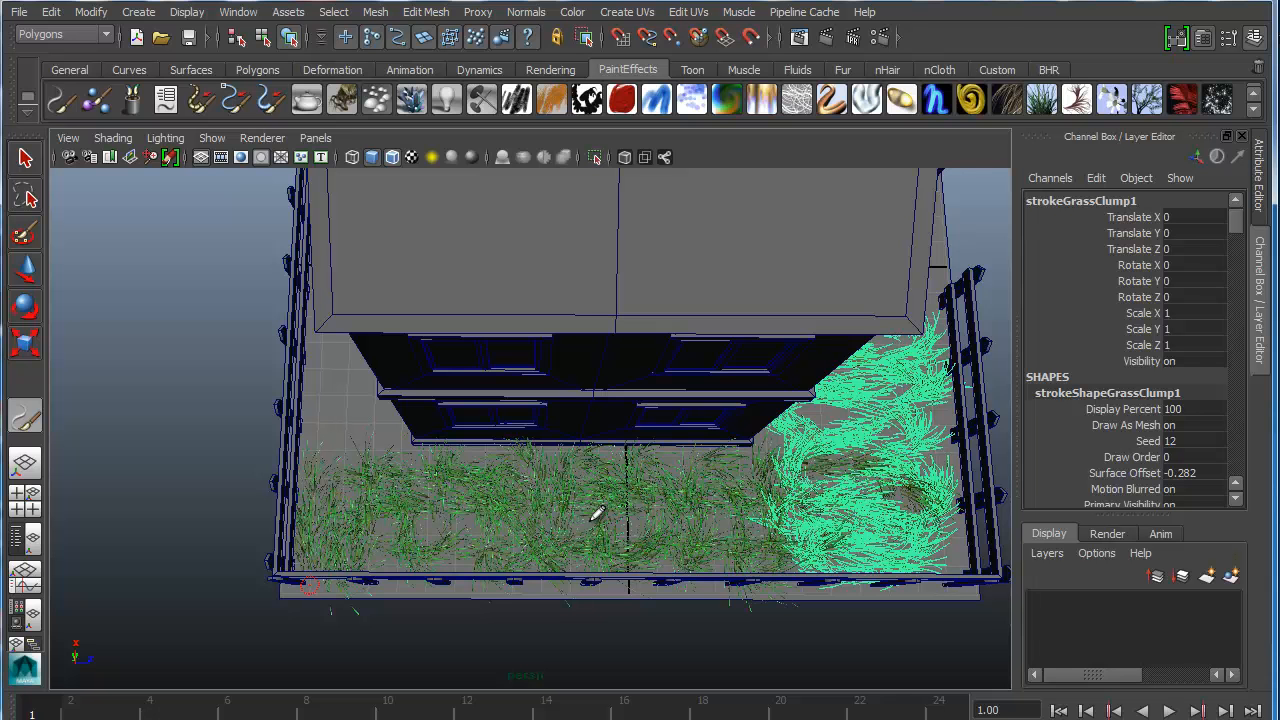
# Step: Fill the sparse patches of the left front yard beside the doorstep with additional grass strokes
pyautogui.moveTo(820, 544)
pyautogui.keyDown('alt'); pyautogui.mouseDown()
pyautogui.moveTo(647, 522)
pyautogui.moveTo(659, 611)
pyautogui.mouseUp(); pyautogui.keyUp('alt')
pyautogui.moveTo(659, 611)
pyautogui.keyDown('alt'); pyautogui.mouseDown(button='middle')
pyautogui.moveTo(650, 518)
pyautogui.moveTo(540, 515)
pyautogui.mouseUp(button='middle'); pyautogui.keyUp('alt')
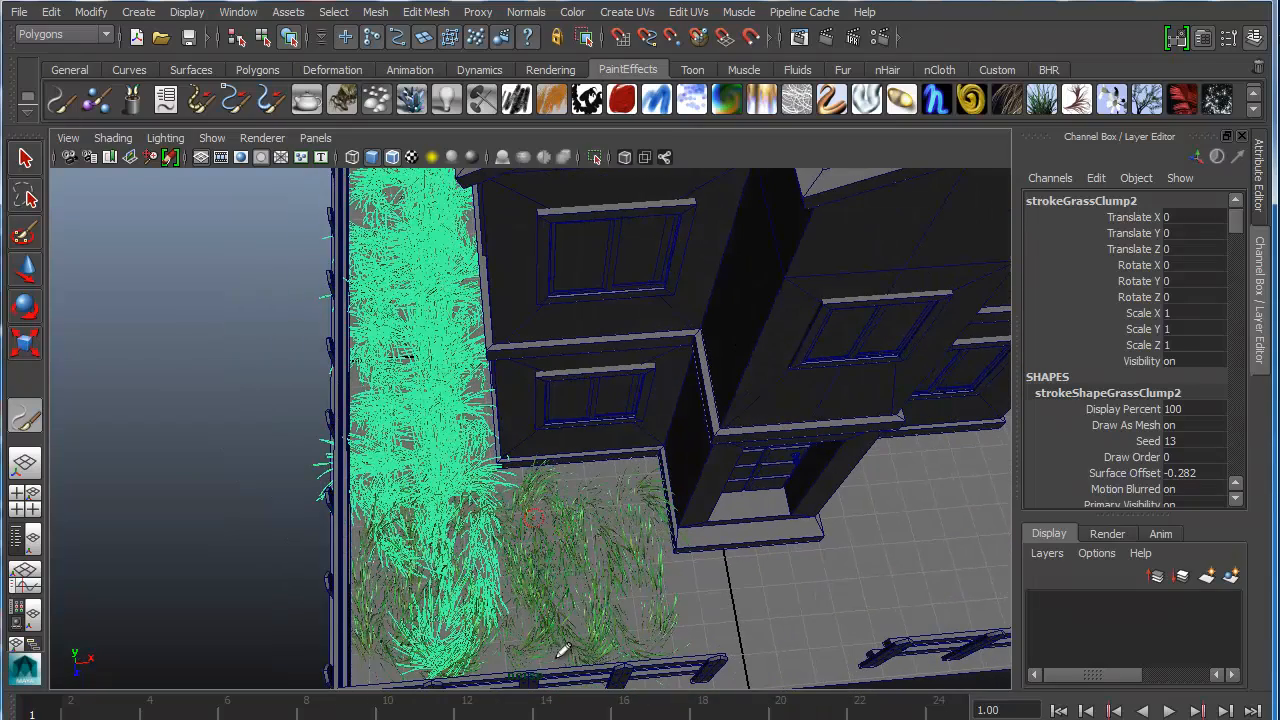
pyautogui.moveTo(563, 651); pyautogui.dragTo(545, 520)
pyautogui.moveTo(648, 625); pyautogui.dragTo(592, 480)
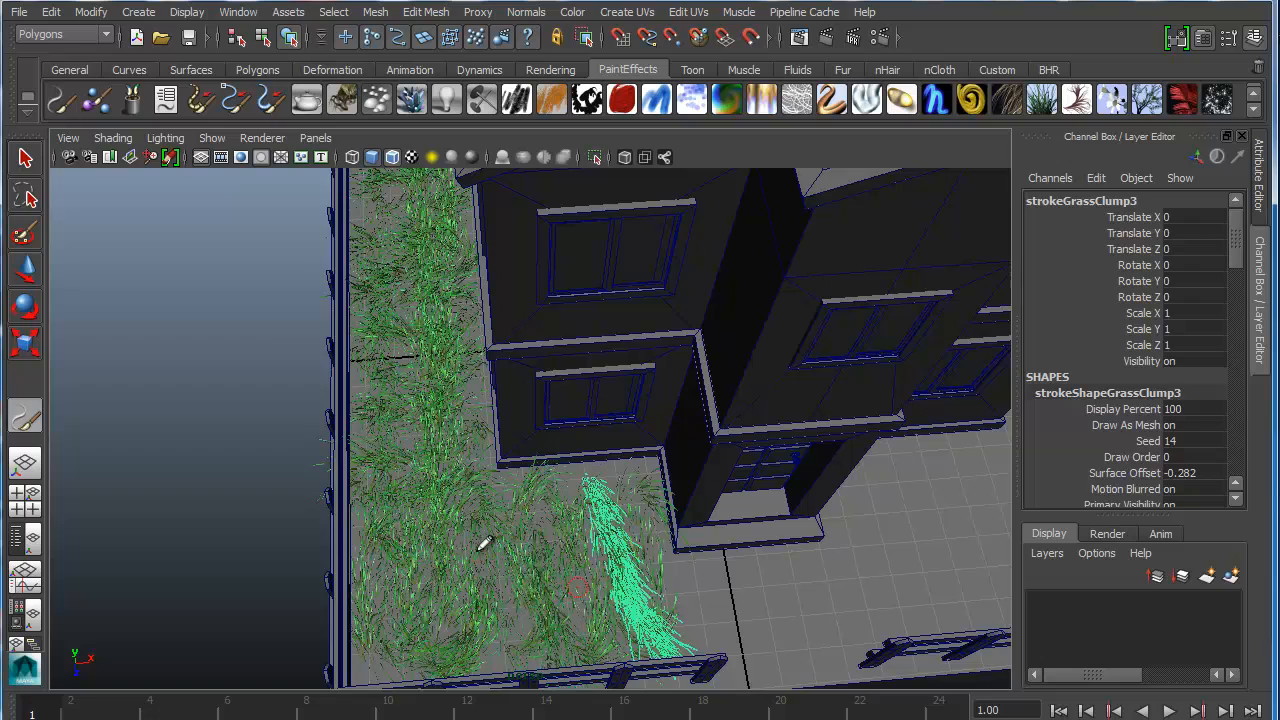
# Step: Paint grass over the right front yard, right side and back strip, and clear the selection with the Select Tool
pyautogui.moveTo(663, 591)
pyautogui.keyDown('alt'); pyautogui.mouseDown()
pyautogui.moveTo(445, 523)
pyautogui.moveTo(529, 509)
pyautogui.moveTo(551, 400)
pyautogui.moveTo(540, 482)
pyautogui.moveTo(571, 497)
pyautogui.moveTo(595, 405)
pyautogui.moveTo(620, 548)
pyautogui.moveTo(643, 391)
pyautogui.moveTo(694, 500)
pyautogui.moveTo(733, 478)
pyautogui.moveTo(764, 428)
pyautogui.moveTo(771, 551)
pyautogui.moveTo(736, 422)
pyautogui.moveTo(662, 478)
pyautogui.moveTo(606, 477)
pyautogui.moveTo(588, 400)
pyautogui.moveTo(612, 380)
pyautogui.moveTo(771, 391)
pyautogui.moveTo(790, 530)
pyautogui.mouseUp(); pyautogui.keyUp('alt')
pyautogui.moveTo(748, 481)
pyautogui.mouseDown()
pyautogui.moveTo(737, 500)
pyautogui.moveTo(529, 514)
pyautogui.moveTo(534, 463)
pyautogui.moveTo(371, 423)
pyautogui.moveTo(390, 437)
pyautogui.moveTo(778, 432)
pyautogui.moveTo(690, 458)
pyautogui.moveTo(397, 457)
pyautogui.moveTo(345, 435)
pyautogui.moveTo(877, 449)
pyautogui.moveTo(862, 432)
pyautogui.mouseUp()
pyautogui.keyDown('alt'); pyautogui.moveTo(838, 490); pyautogui.dragTo(421, 510); pyautogui.keyUp('alt')
pyautogui.moveTo(352, 481)
pyautogui.mouseDown()
pyautogui.moveTo(335, 535)
pyautogui.moveTo(401, 480)
pyautogui.moveTo(503, 553)
pyautogui.moveTo(612, 540)
pyautogui.moveTo(700, 485)
pyautogui.moveTo(795, 488)
pyautogui.moveTo(975, 565)
pyautogui.moveTo(900, 495)
pyautogui.moveTo(810, 570)
pyautogui.moveTo(738, 490)
pyautogui.moveTo(652, 570)
pyautogui.moveTo(566, 494)
pyautogui.moveTo(459, 542)
pyautogui.moveTo(446, 488)
pyautogui.mouseUp()
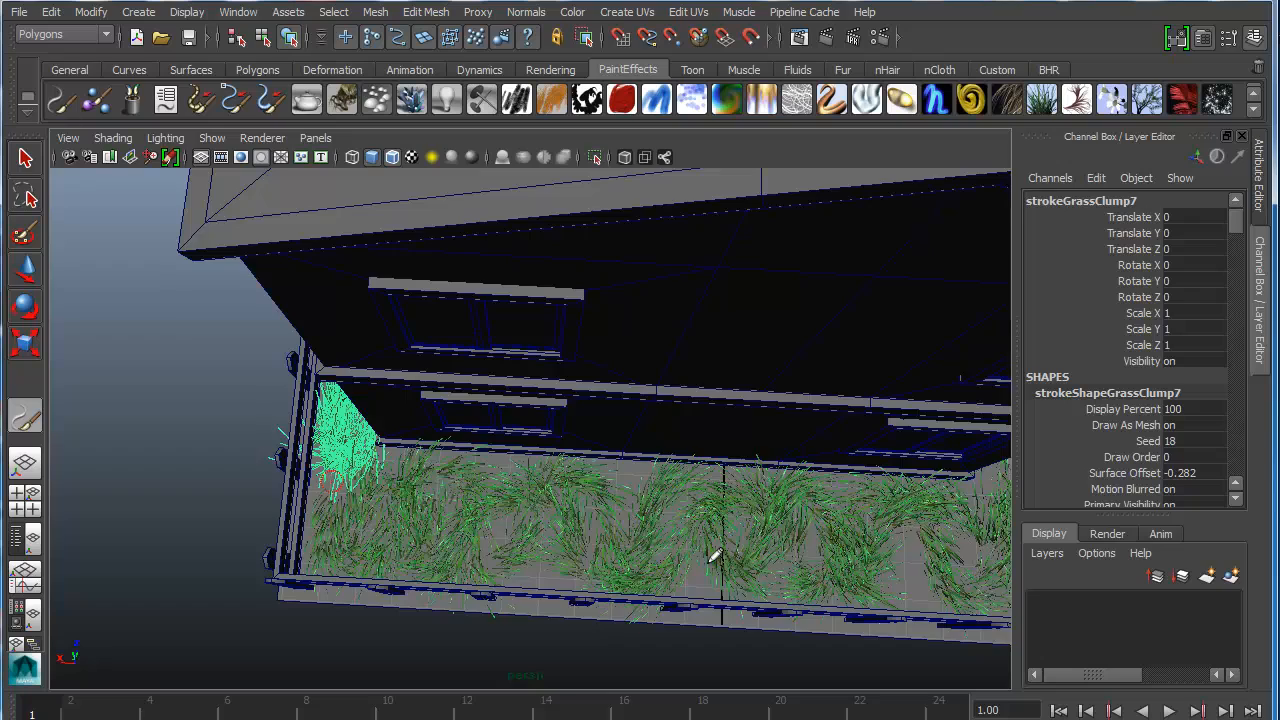
pyautogui.moveTo(846, 561)
pyautogui.keyDown('alt'); pyautogui.mouseDown(button='middle')
pyautogui.moveTo(573, 558)
pyautogui.moveTo(500, 540)
pyautogui.mouseUp(button='middle'); pyautogui.keyUp('alt')
pyautogui.moveTo(505, 520)
pyautogui.mouseDown()
pyautogui.moveTo(507, 575)
pyautogui.moveTo(230, 595)
pyautogui.moveTo(60, 545)
pyautogui.moveTo(680, 520)
pyautogui.moveTo(703, 447)
pyautogui.moveTo(420, 417)
pyautogui.moveTo(614, 391)
pyautogui.moveTo(750, 405)
pyautogui.moveTo(531, 420)
pyautogui.moveTo(593, 413)
pyautogui.mouseUp()
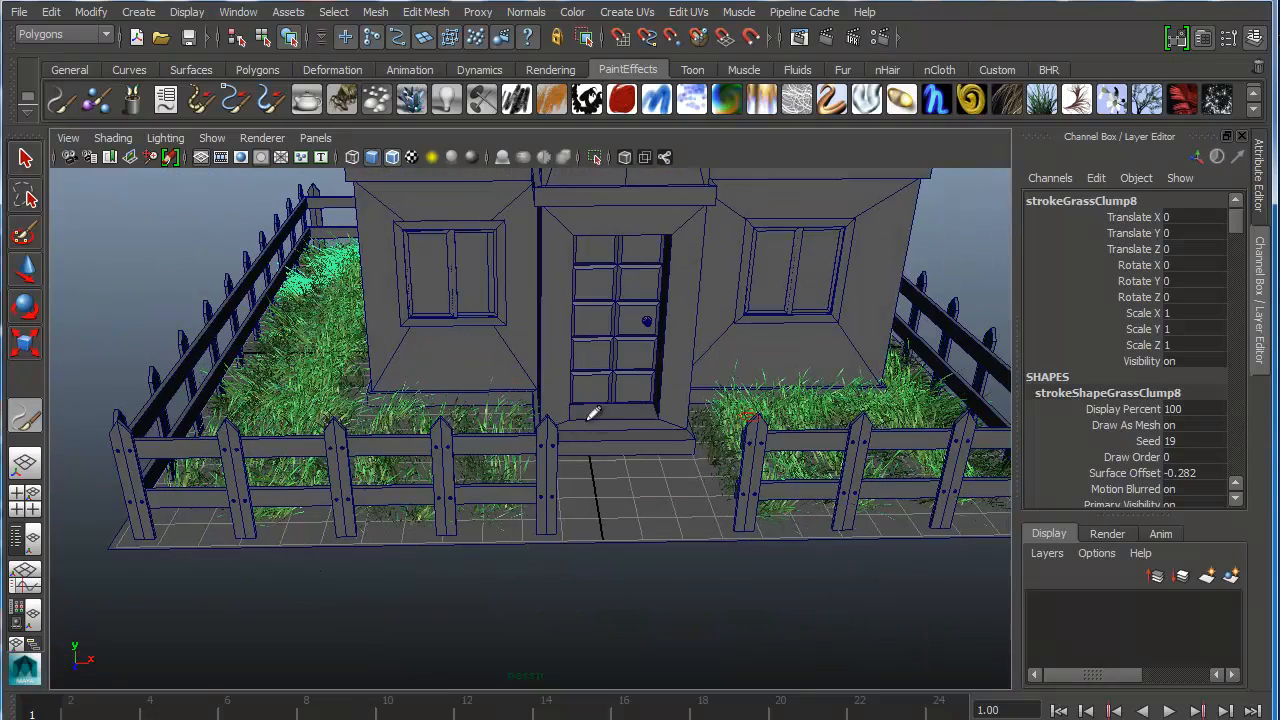
pyautogui.click(25, 162)
pyautogui.keyDown('alt'); pyautogui.moveTo(603, 516); pyautogui.dragTo(700, 500); pyautogui.keyUp('alt')
pyautogui.click(608, 589)
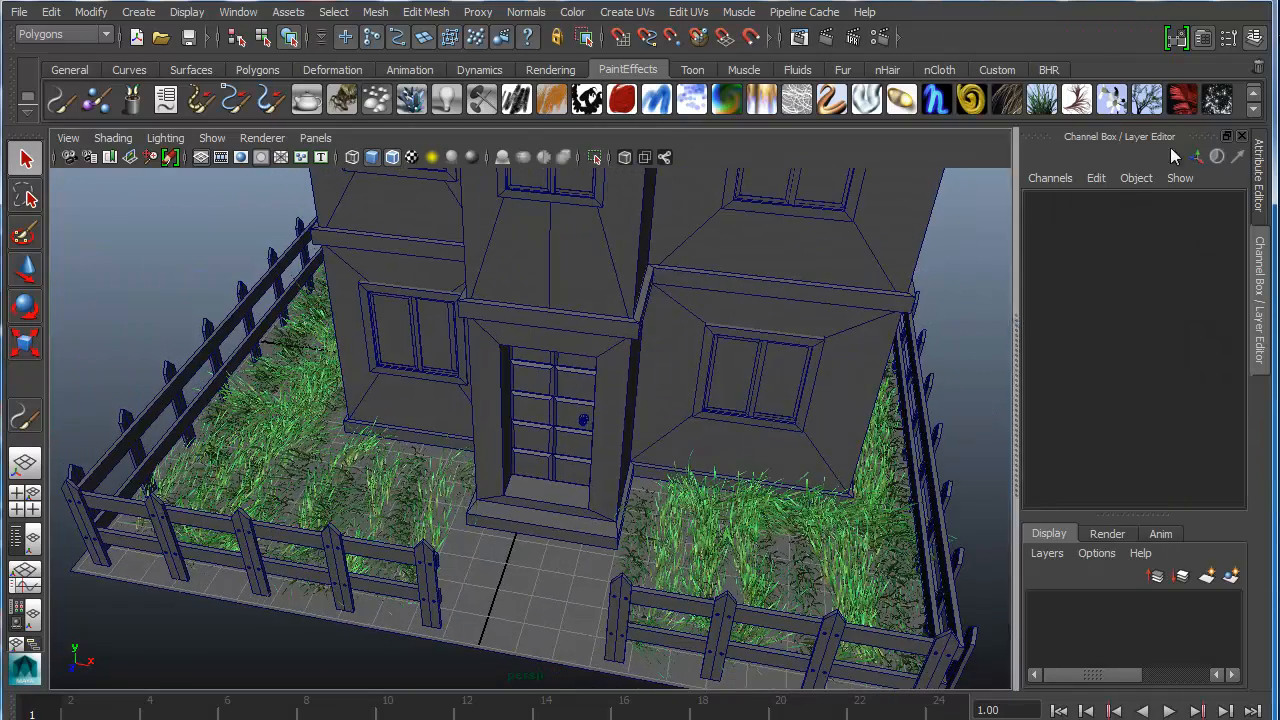
# Step: Paint leafy trees with the tree Paint Effects brush in the front yard on both sides of the entrance path, behind the fence
pyautogui.click(1254, 112)
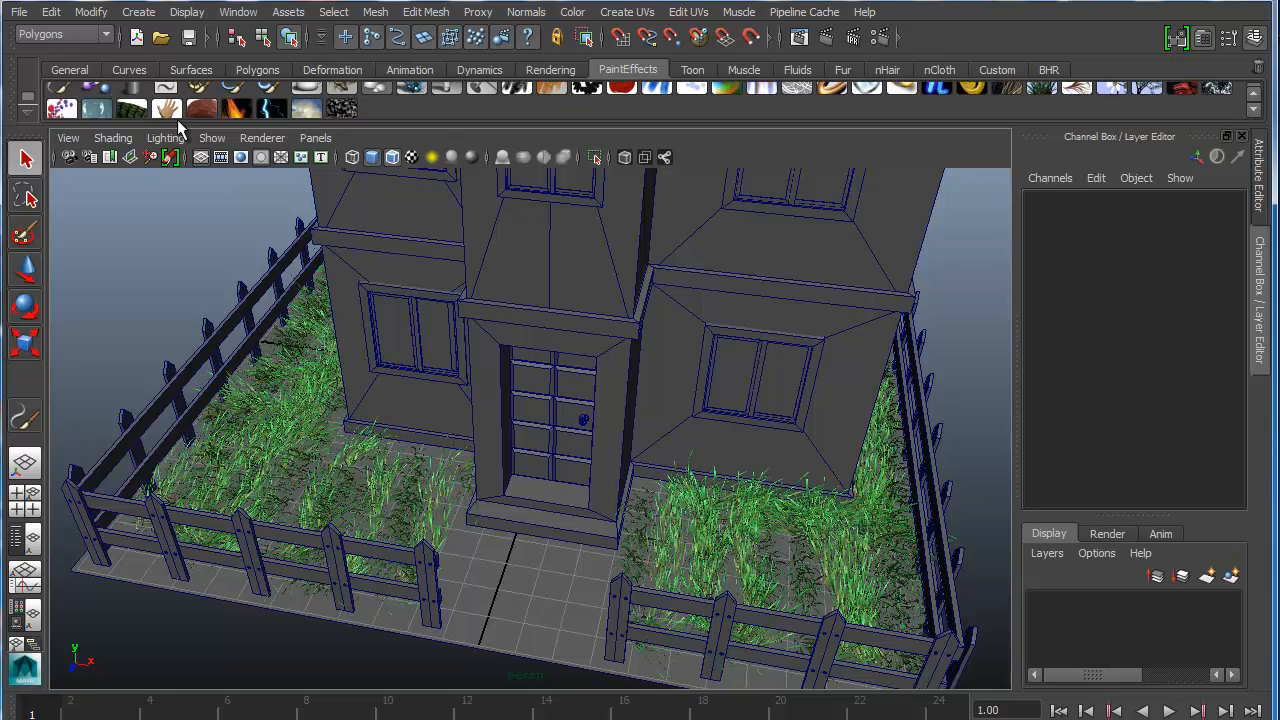
pyautogui.click(1254, 93)
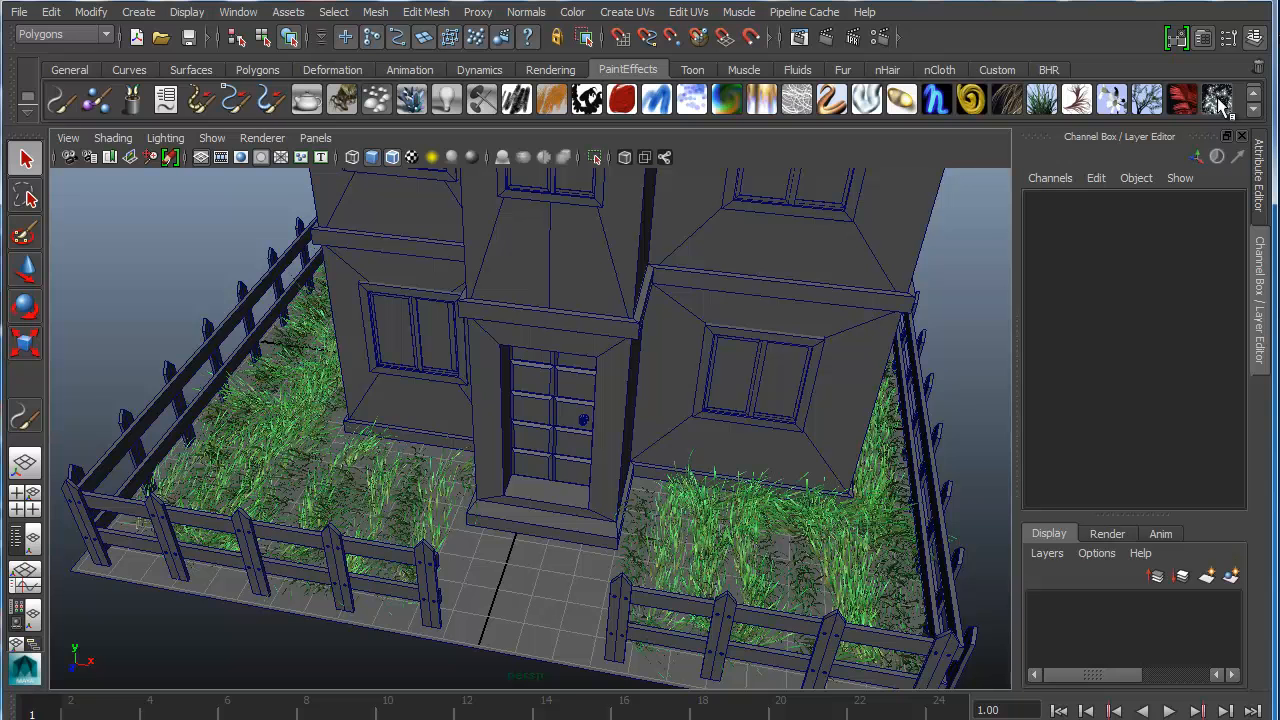
pyautogui.click(1147, 100)
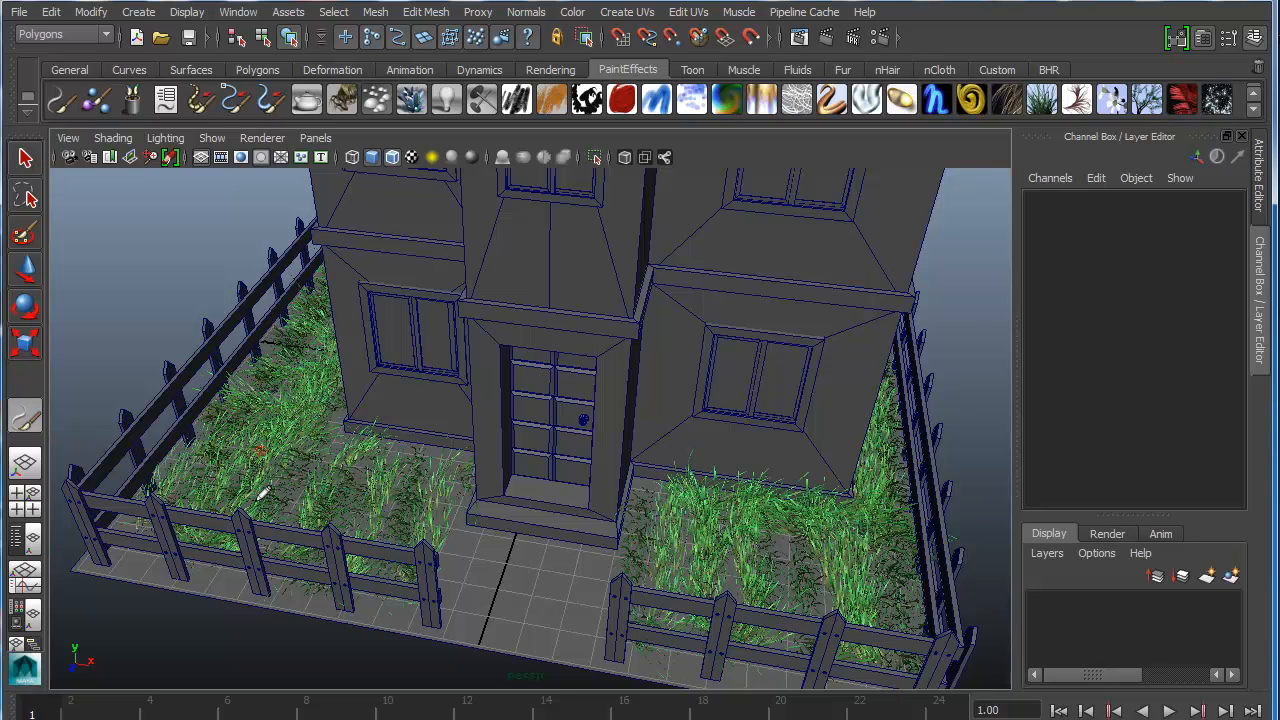
pyautogui.keyDown('alt'); pyautogui.moveTo(268, 504); pyautogui.dragTo(375, 461, button='middle'); pyautogui.keyUp('alt')
pyautogui.keyDown('alt'); pyautogui.moveTo(346, 466); pyautogui.dragTo(373, 470); pyautogui.keyUp('alt')
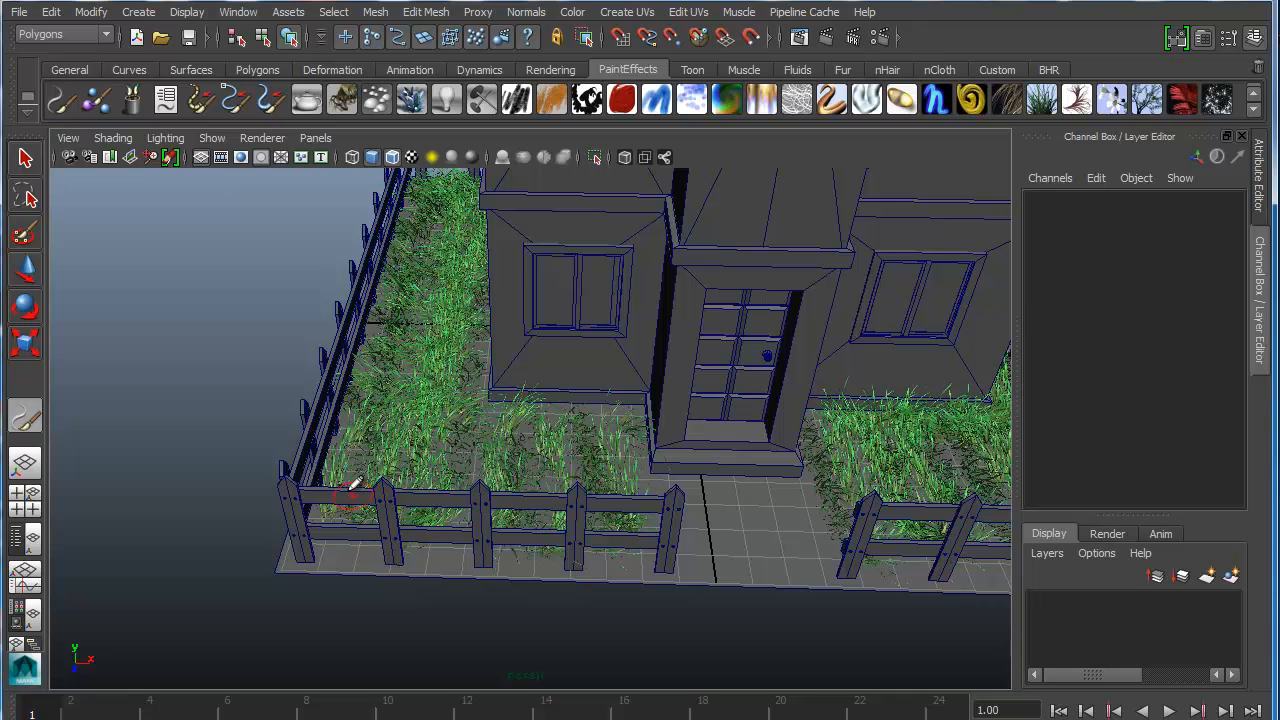
pyautogui.moveTo(376, 490)
pyautogui.mouseDown()
pyautogui.moveTo(572, 489)
pyautogui.moveTo(583, 532)
pyautogui.mouseUp()
pyautogui.moveTo(490, 567)
pyautogui.keyDown('alt'); pyautogui.mouseDown()
pyautogui.moveTo(503, 551)
pyautogui.moveTo(455, 550)
pyautogui.moveTo(845, 531)
pyautogui.moveTo(686, 517)
pyautogui.moveTo(650, 528)
pyautogui.moveTo(790, 525)
pyautogui.moveTo(771, 537)
pyautogui.moveTo(831, 586)
pyautogui.moveTo(749, 594)
pyautogui.moveTo(797, 559)
pyautogui.moveTo(700, 540)
pyautogui.moveTo(560, 545)
pyautogui.mouseUp(); pyautogui.keyUp('alt')
# Step: Leave painting for the Move Tool with nothing selected and switch to component selection mode
pyautogui.press('w')
pyautogui.click(409, 543)
pyautogui.keyDown('alt'); pyautogui.moveTo(409, 543); pyautogui.dragTo(505, 514); pyautogui.keyUp('alt')
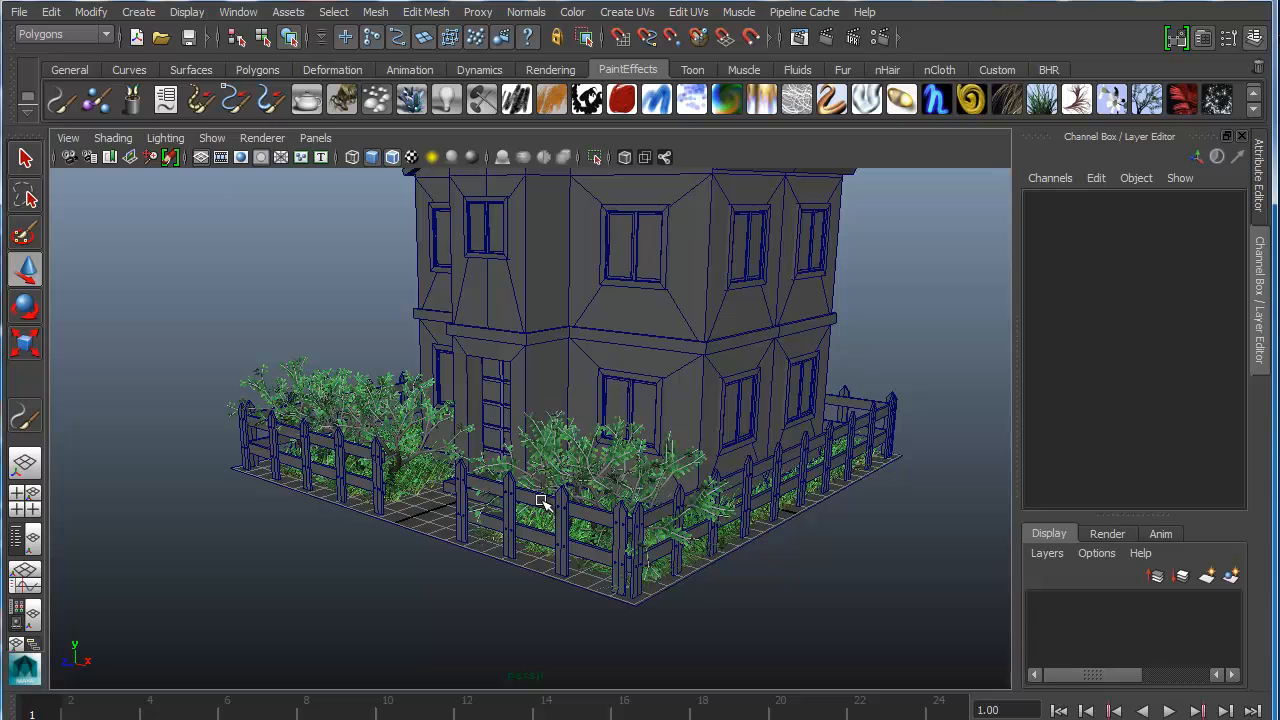
pyautogui.press('F8')
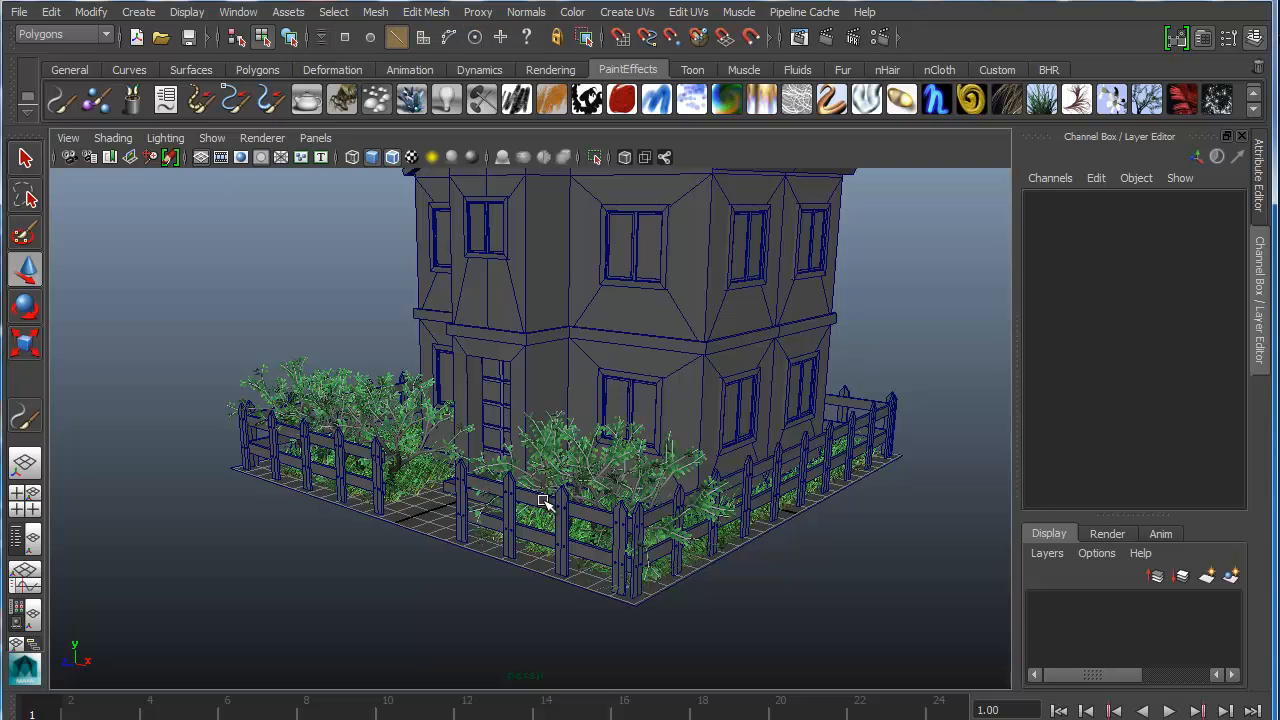